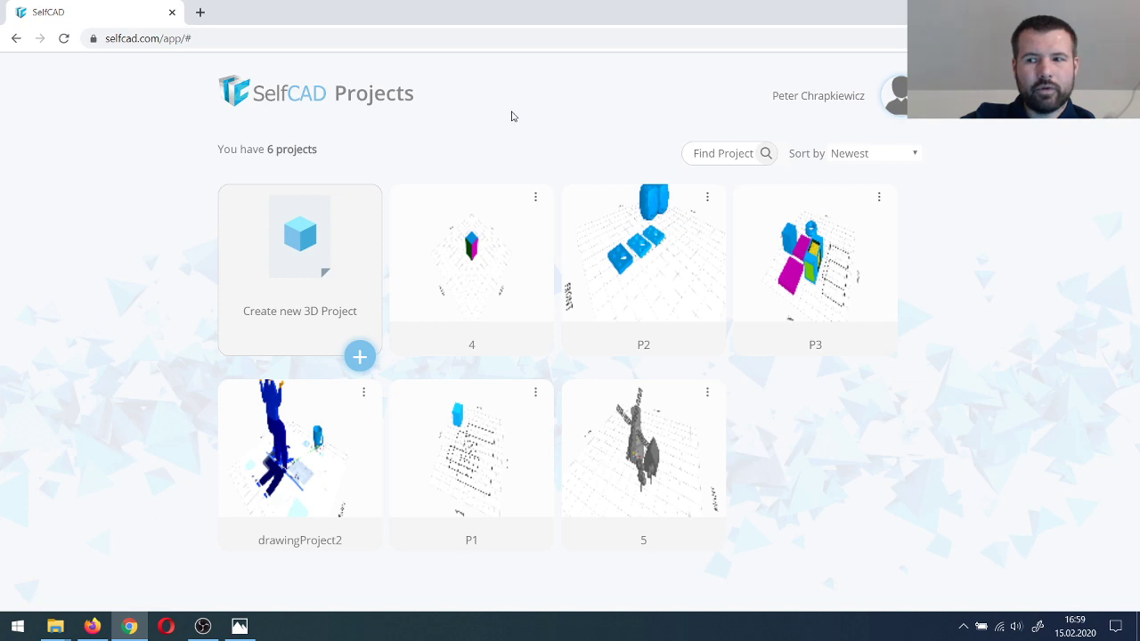
Step: Check the livestream dashboard in Firefox and view the reference picture endResult.png in the photo viewer
left_click(93, 627)
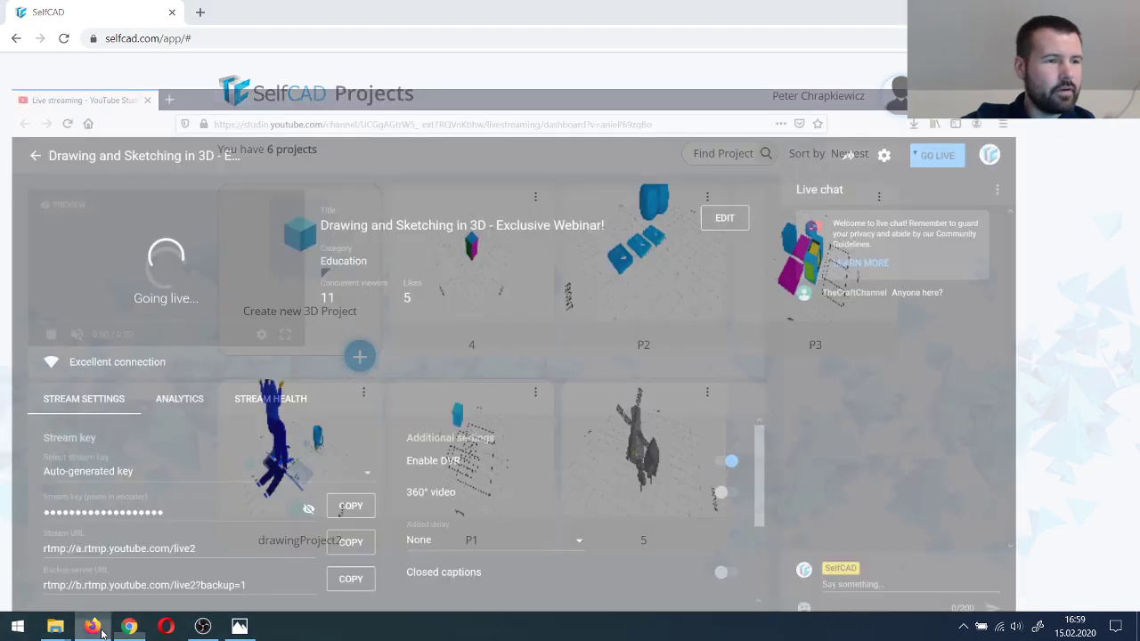
left_click(92, 626)
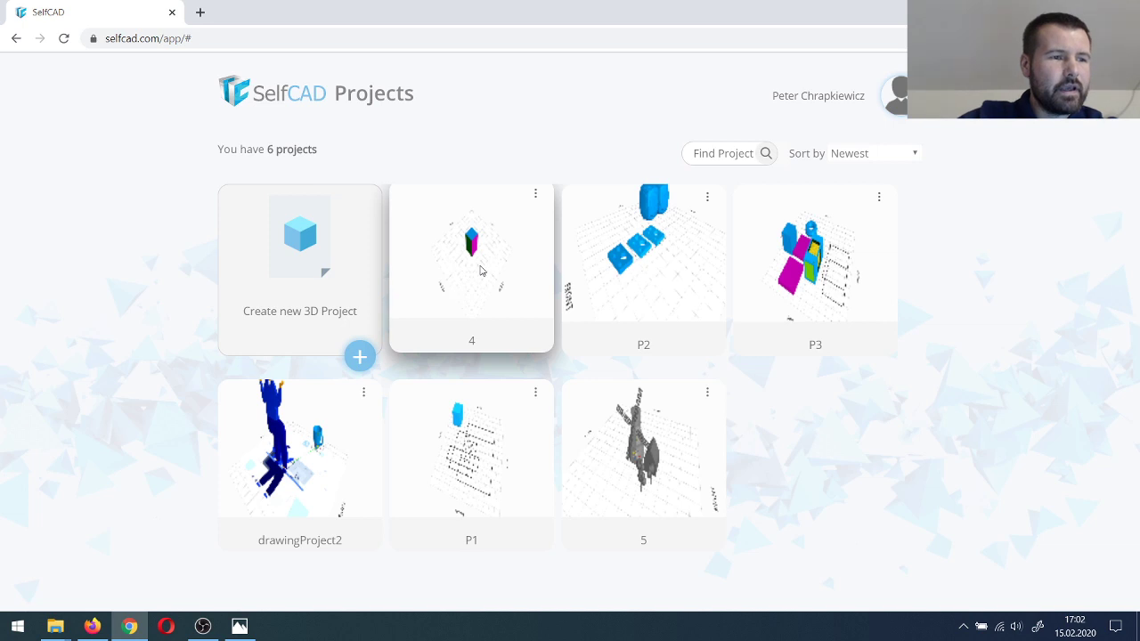
left_click(240, 626)
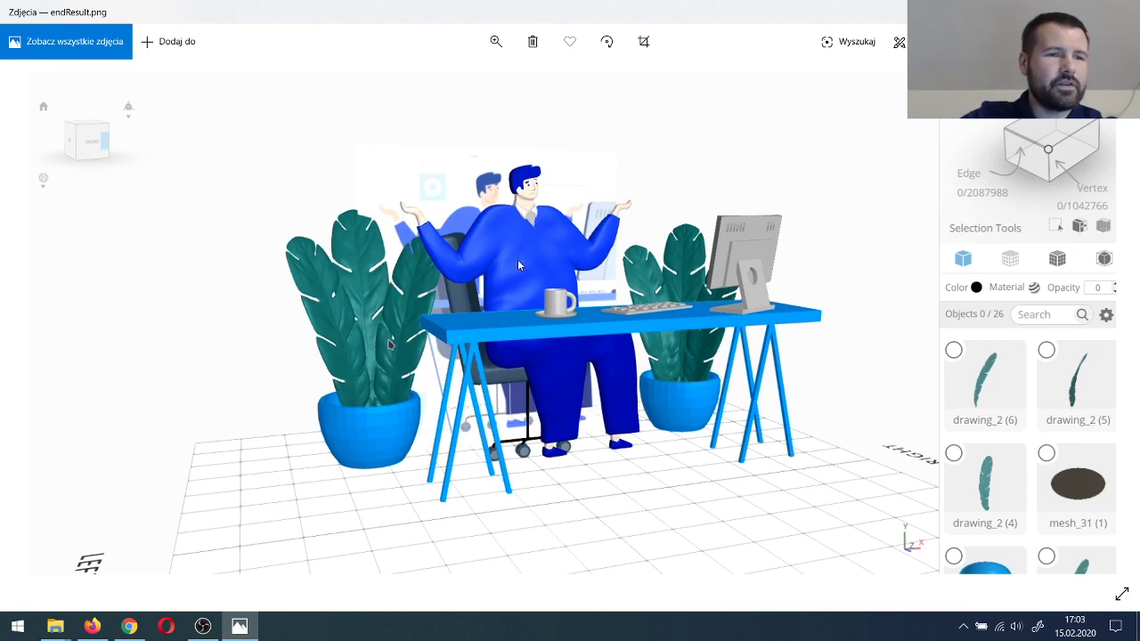
Step: Switch to SelfCAD in Chrome and create a new 3D project named drawingProject with the preset grid and orientation
left_click(134, 628)
left_click(356, 360)
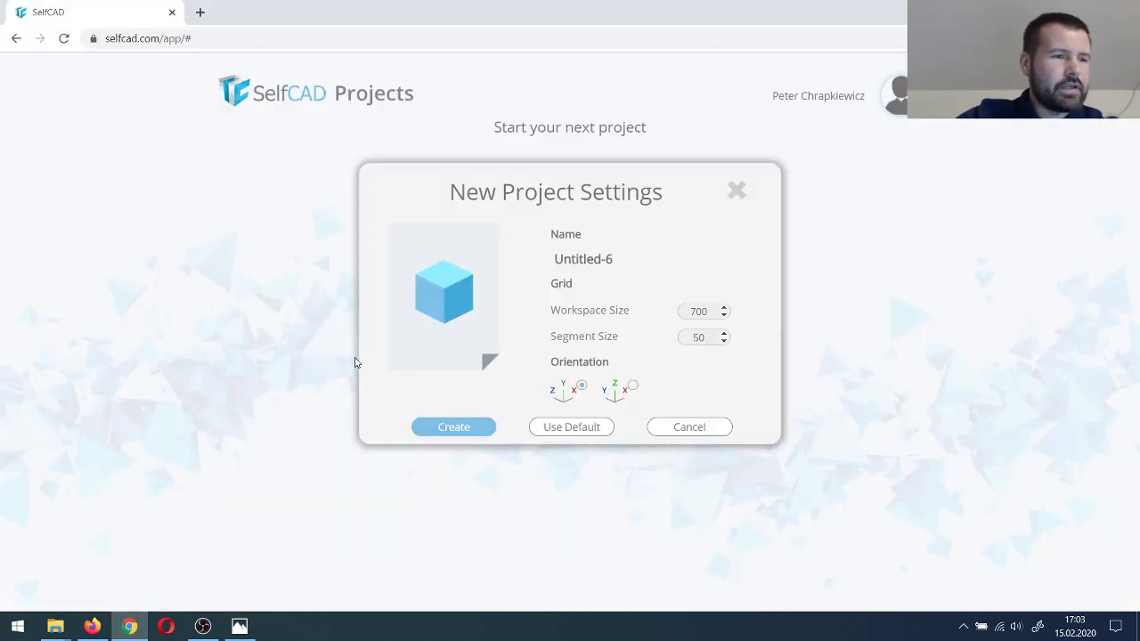
left_click_drag(619, 259, 527, 270)
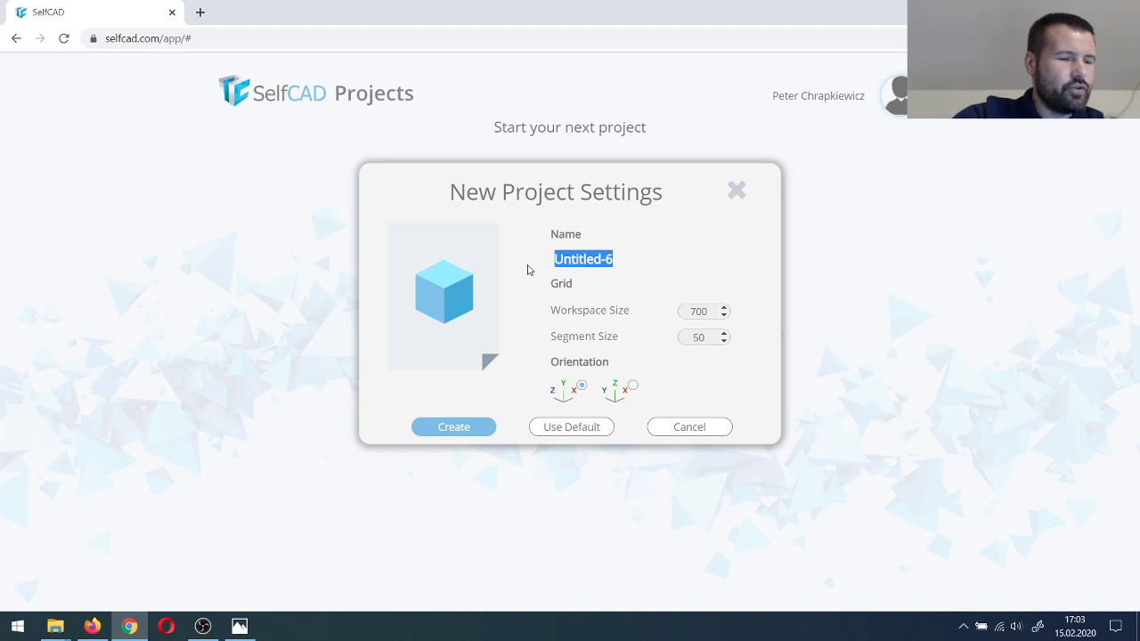
type("drawingProject")
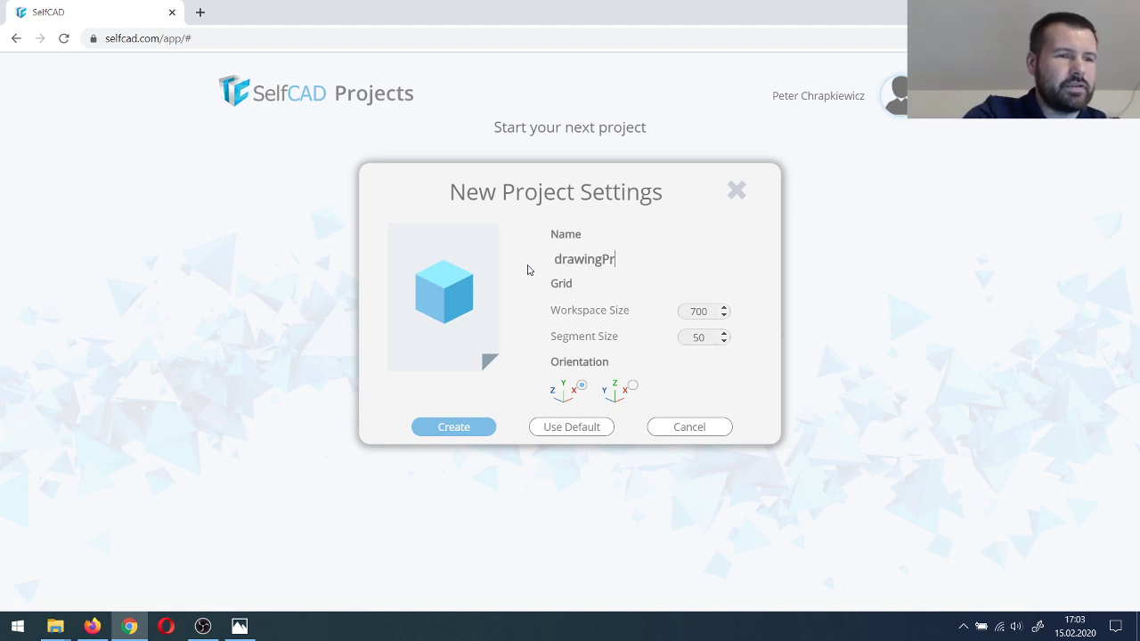
left_click(463, 428)
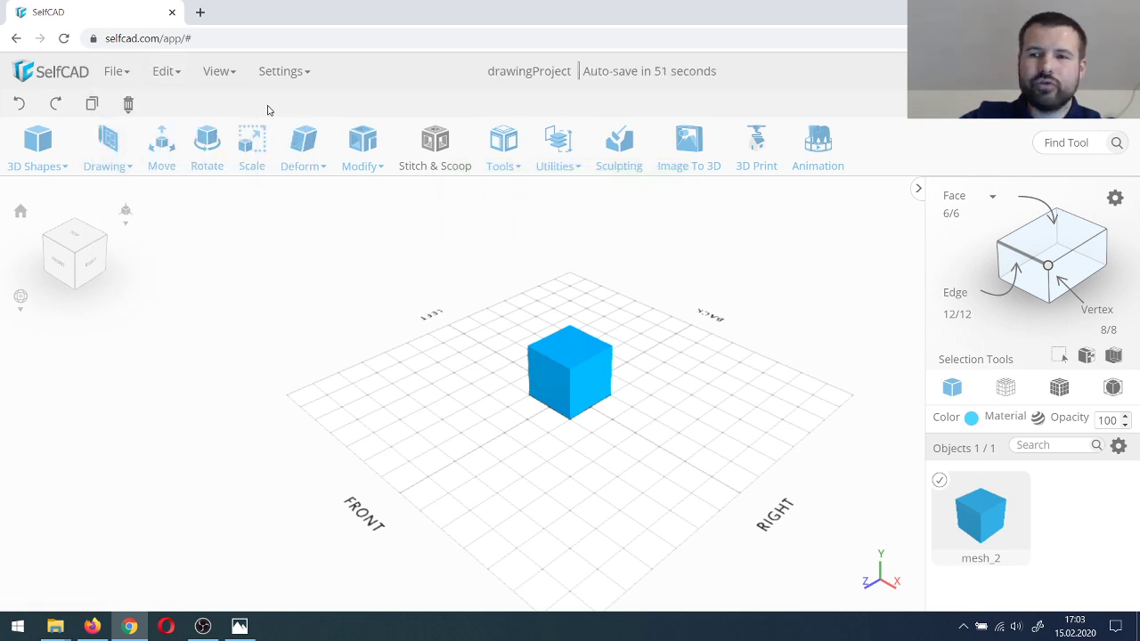
Step: Delete the default cube from the workspace
mouse_move(129, 104)
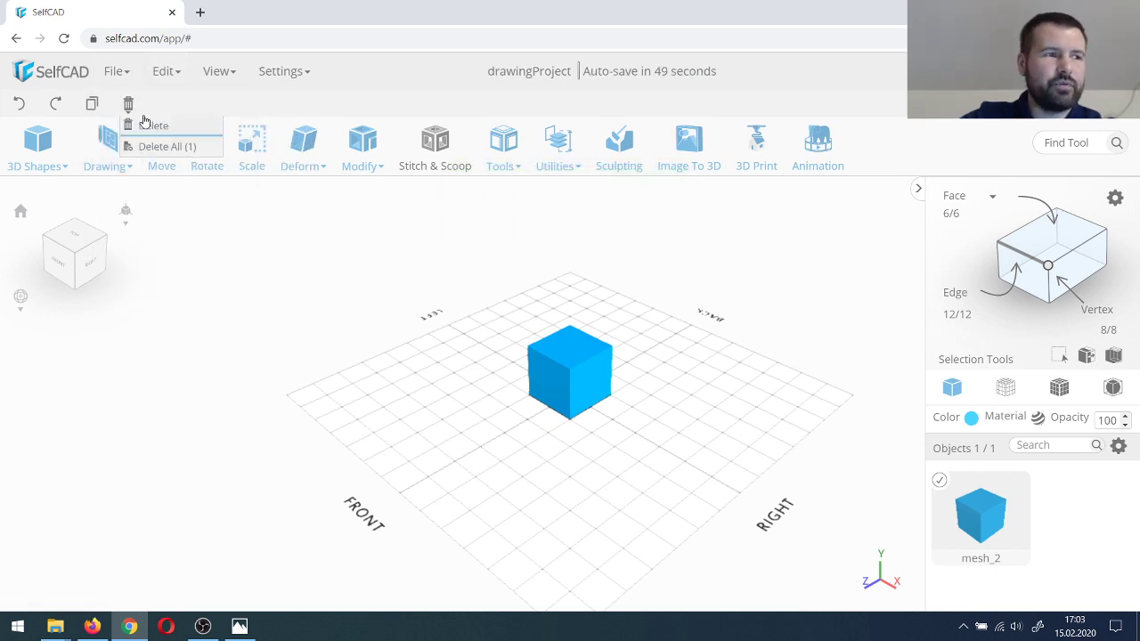
mouse_move(103, 155)
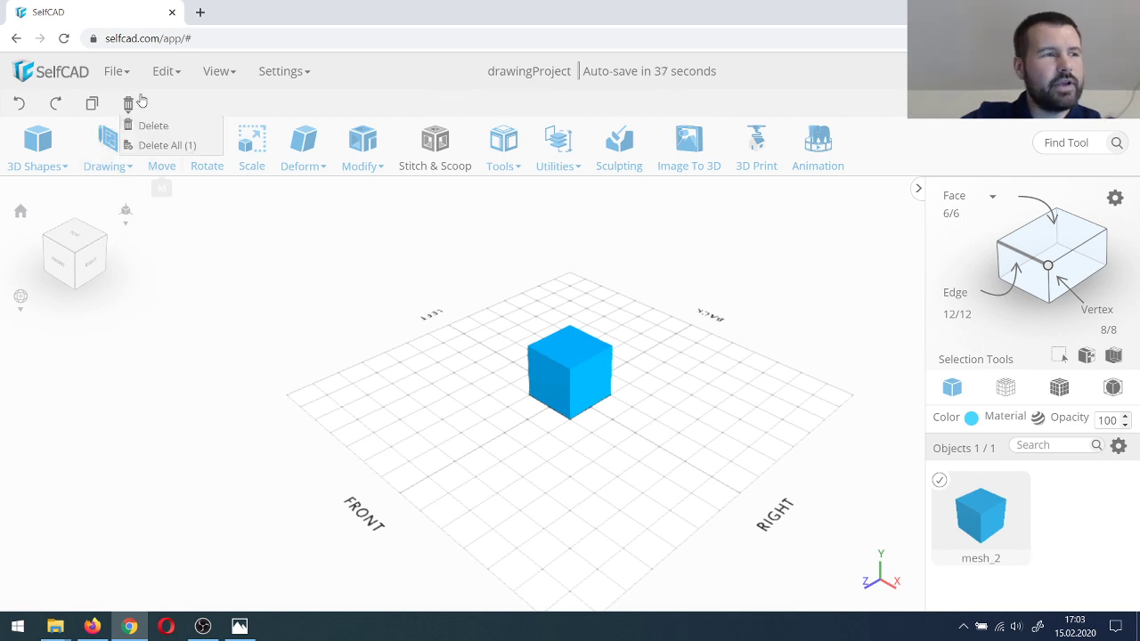
left_click(134, 127)
left_click(534, 409)
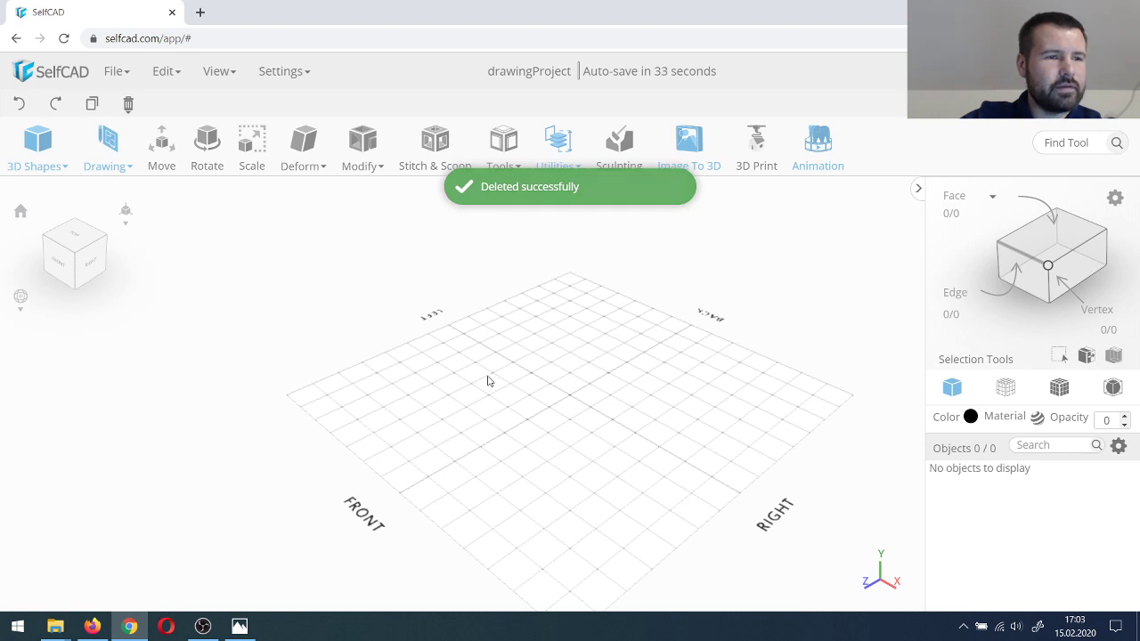
Step: Start Free Hand drawing and enable the Back / Front plane in addition to the Bottom / Top plane
left_click_drag(489, 382, 510, 383)
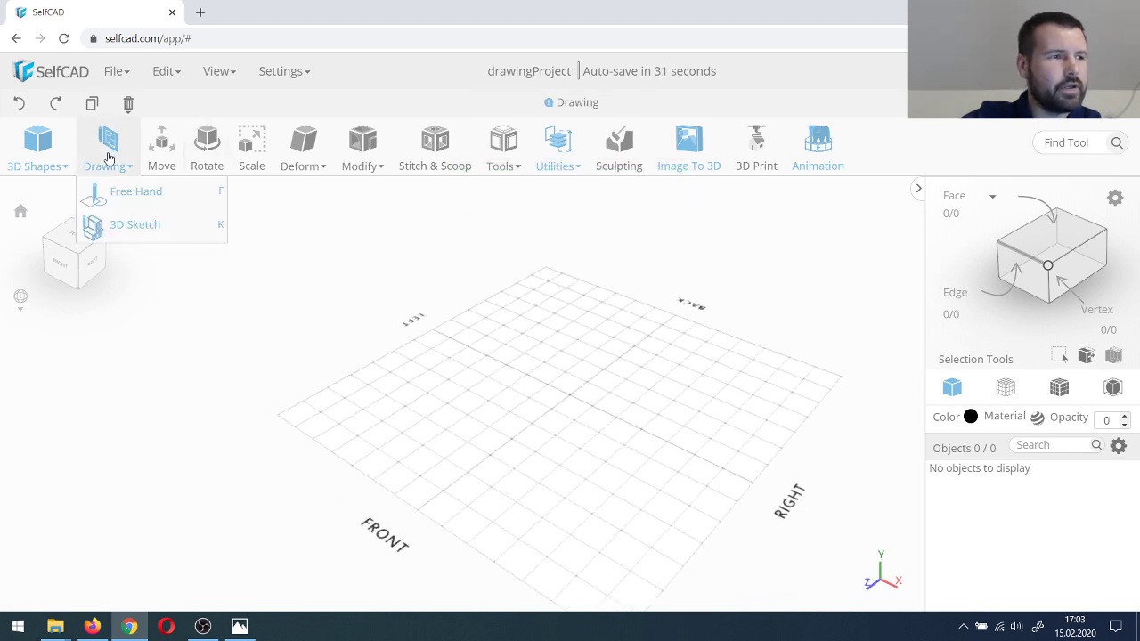
left_click(155, 195)
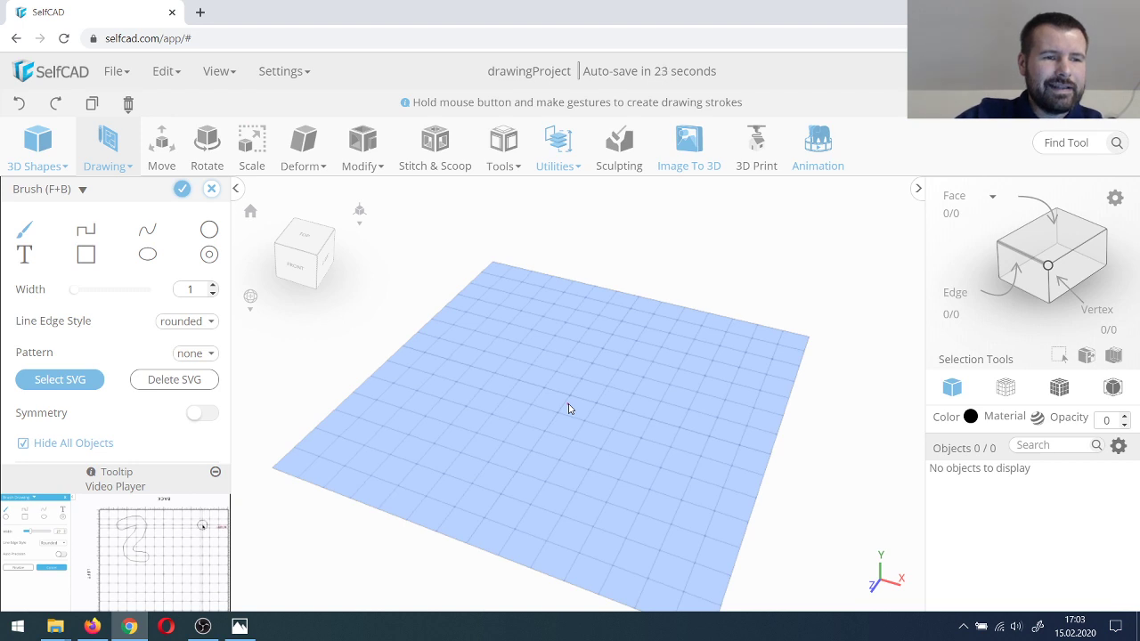
scroll(57, 402, "down", 3)
left_click(94, 309)
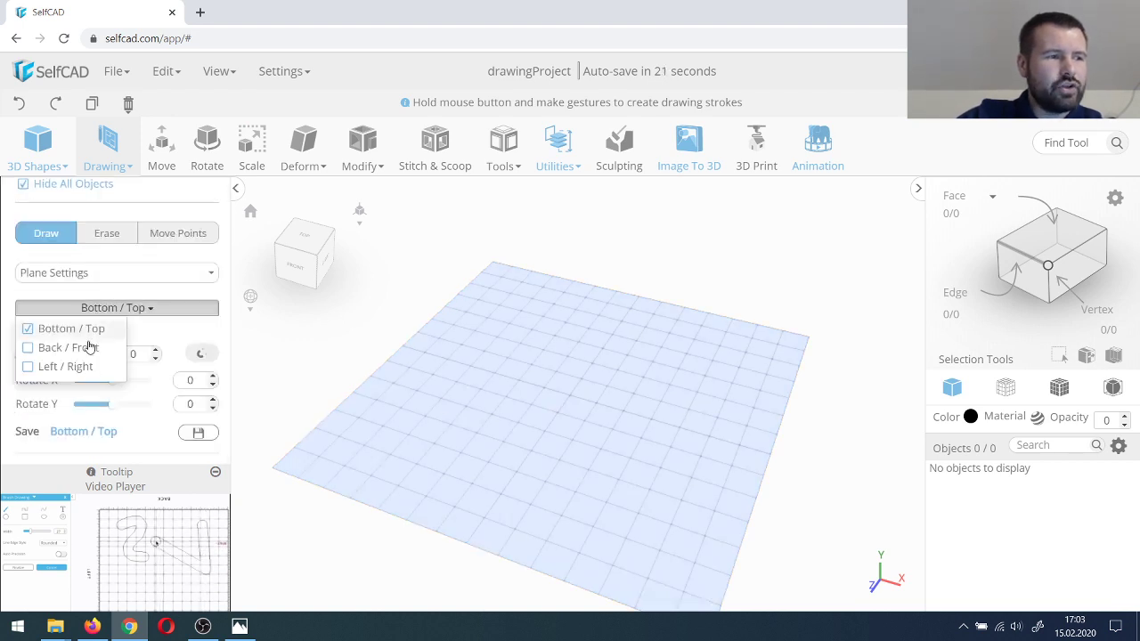
left_click(80, 348)
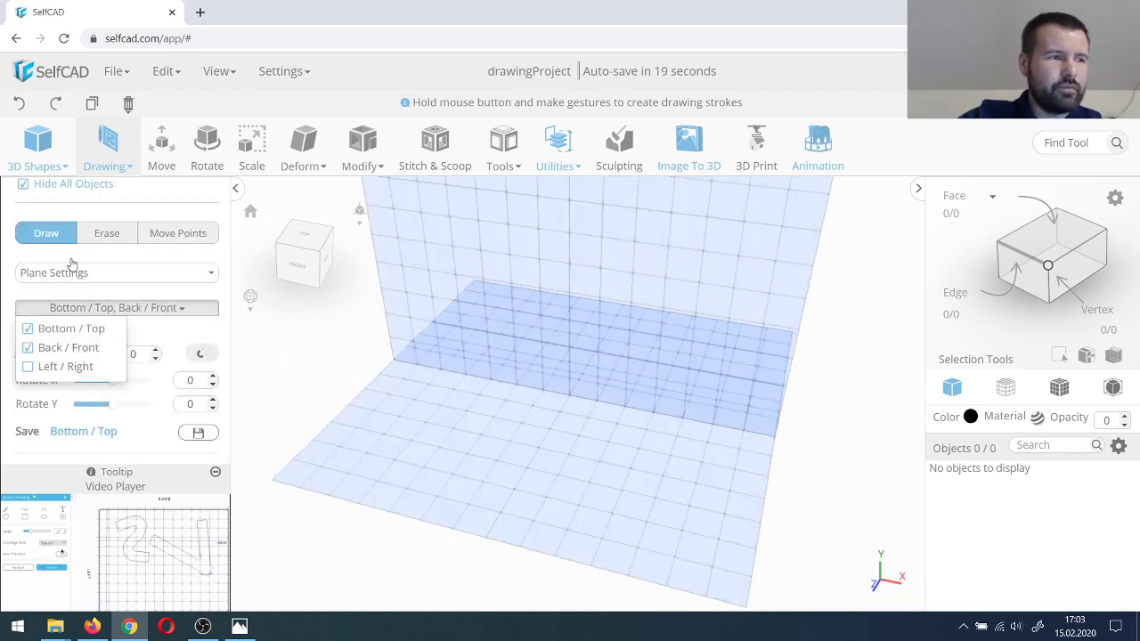
left_click(96, 308)
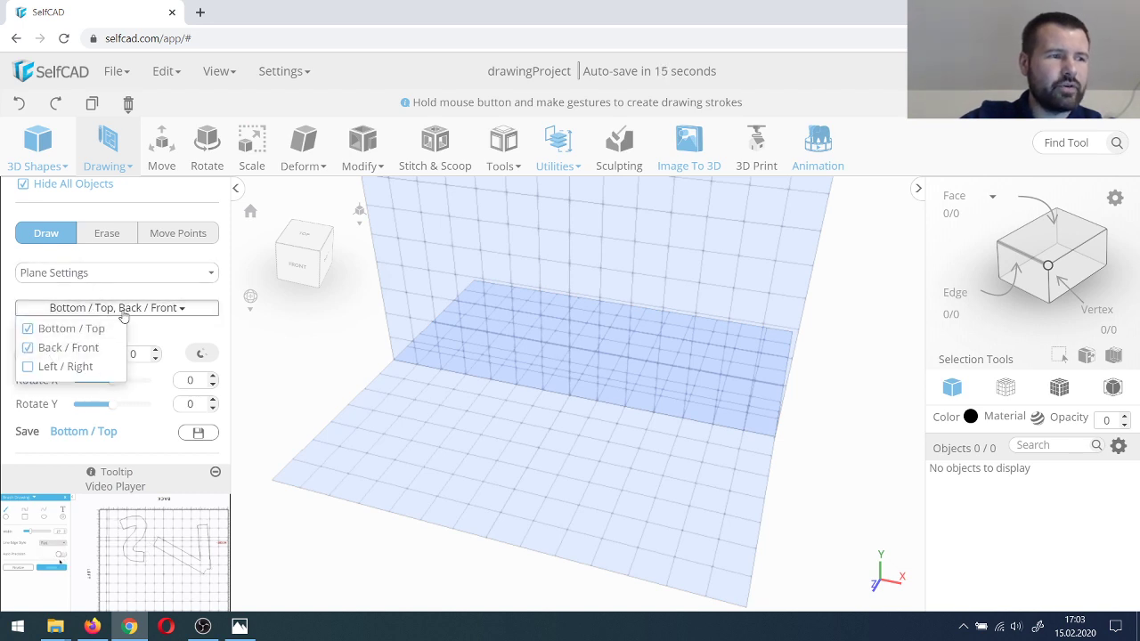
left_click(130, 311)
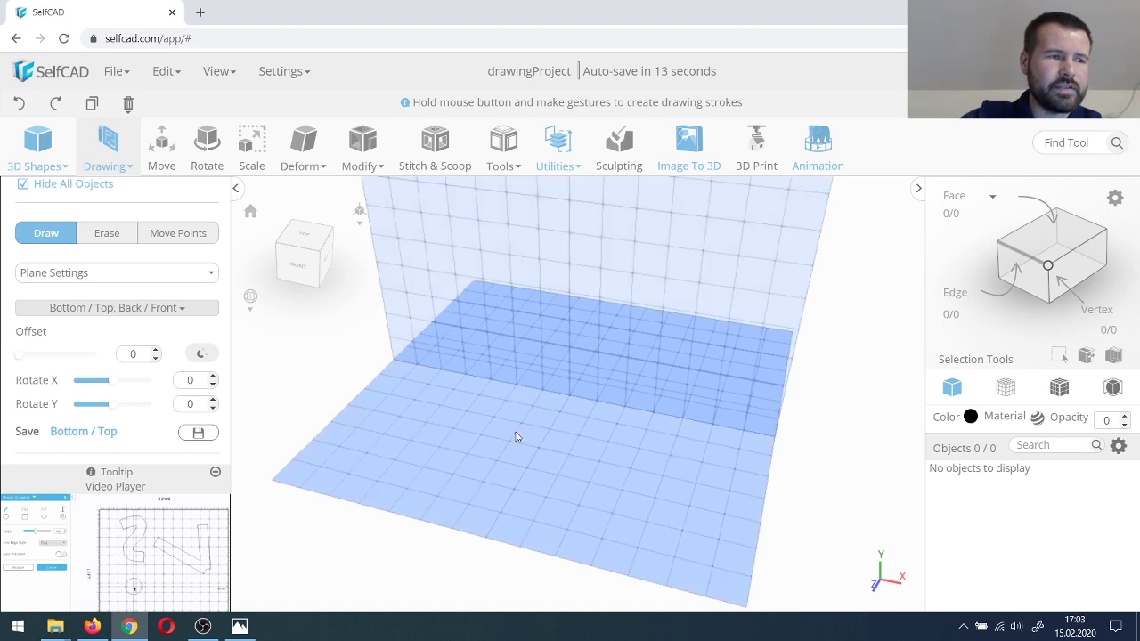
scroll(169, 307, "up", 3)
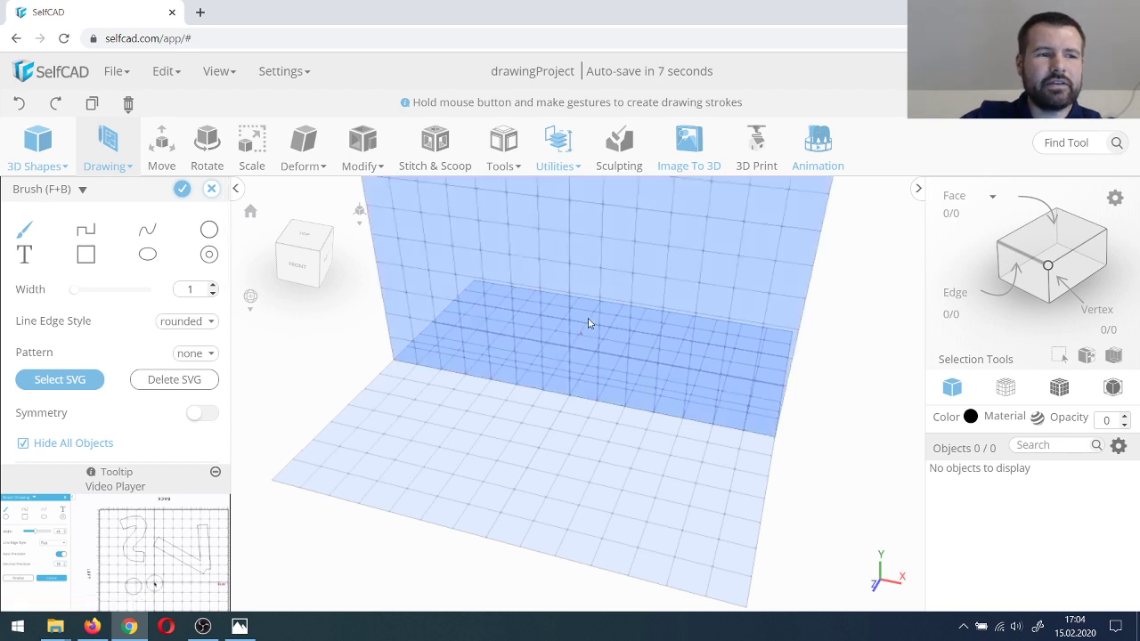
Step: Draw one 32-edge circle on the bottom plane and another on the back plane, and finalize the drawing
left_click(206, 231)
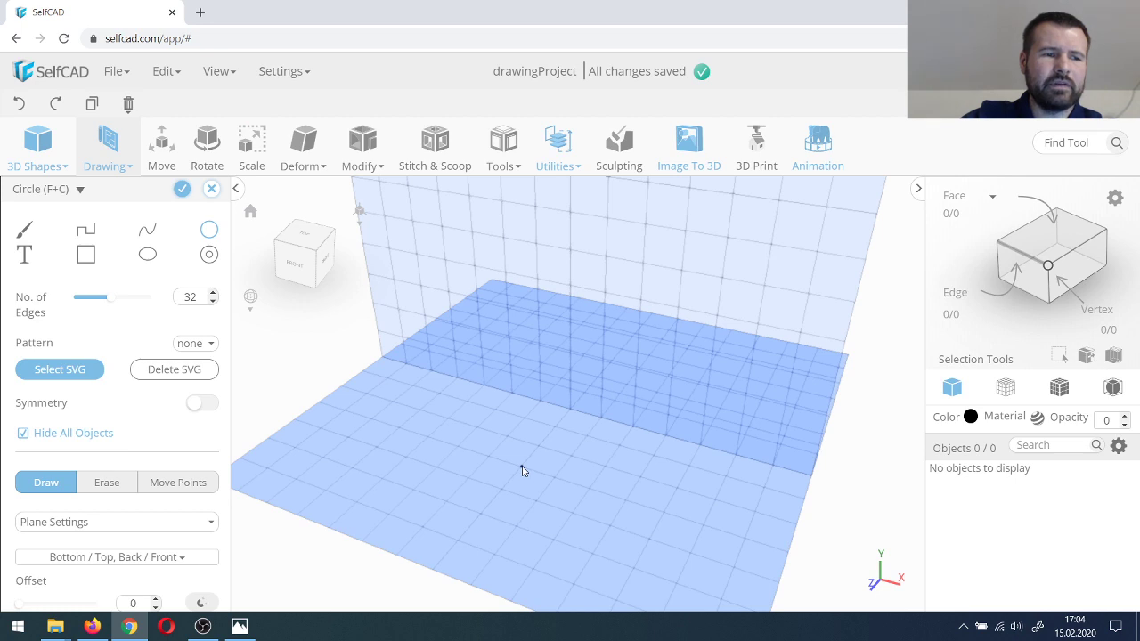
left_click_drag(521, 470, 592, 491)
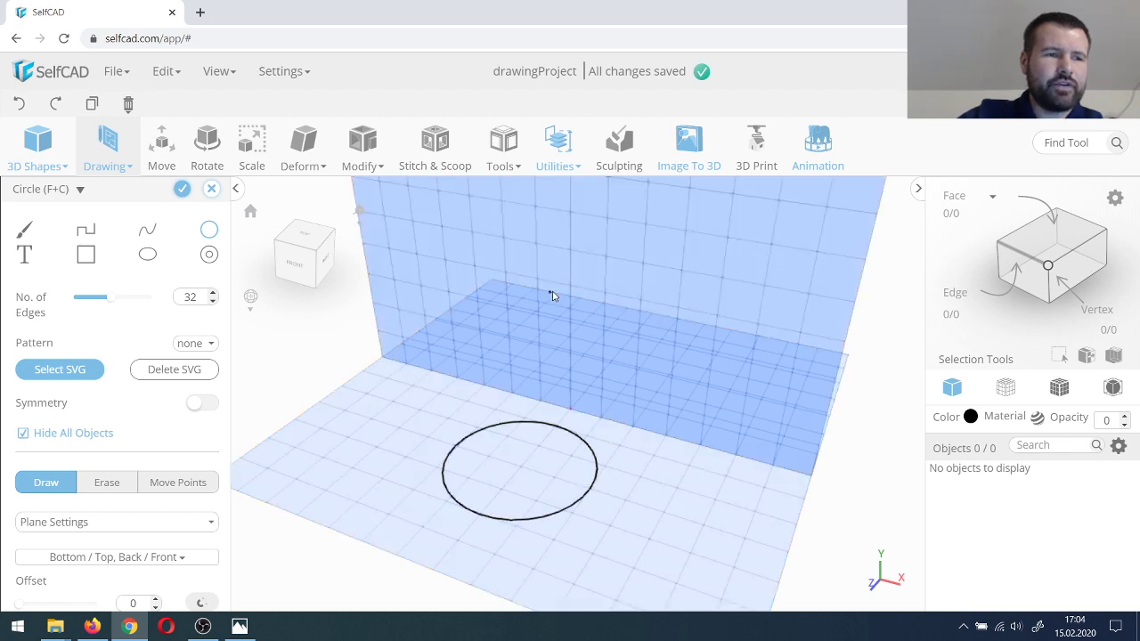
left_click_drag(545, 290, 606, 314)
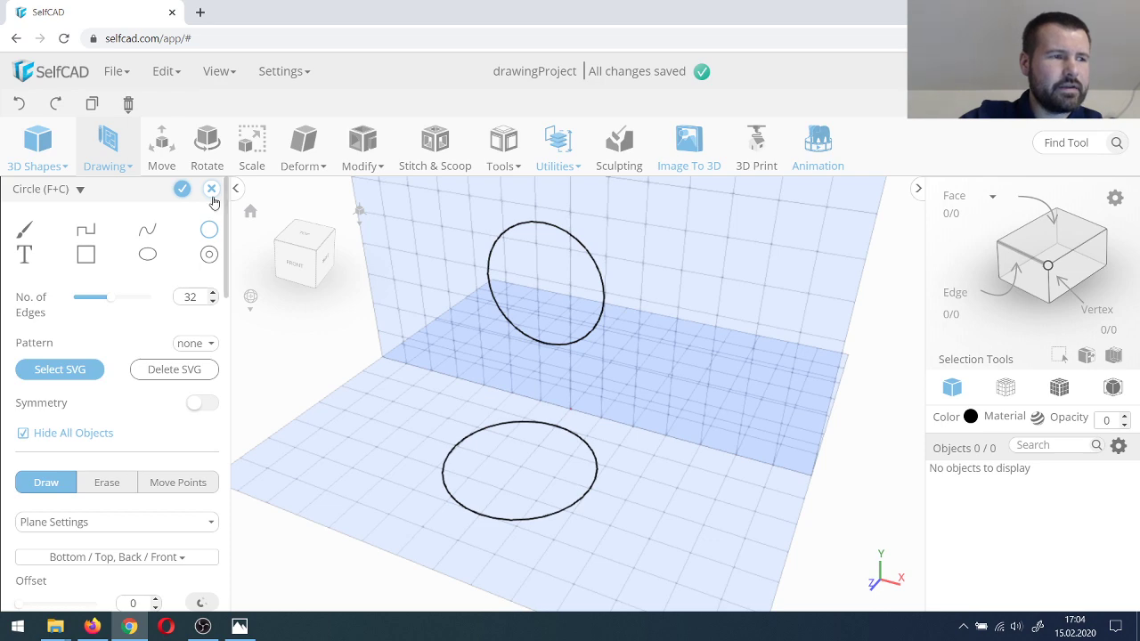
left_click(181, 189)
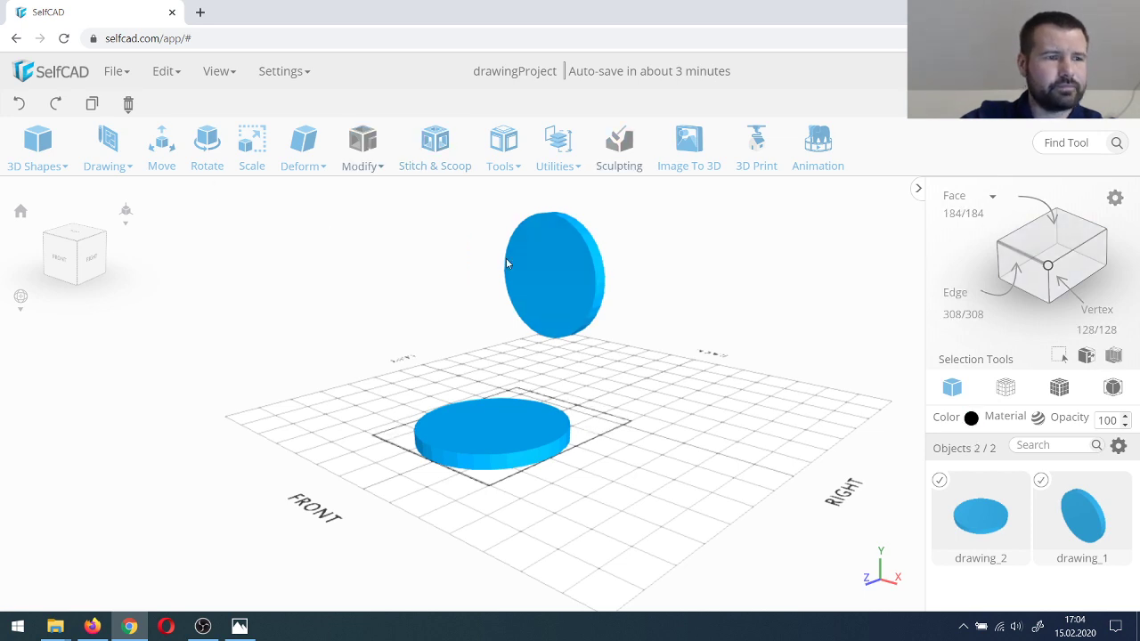
Step: Delete all the drawn discs from the scene
mouse_move(124, 116)
left_click(160, 146)
left_click(521, 402)
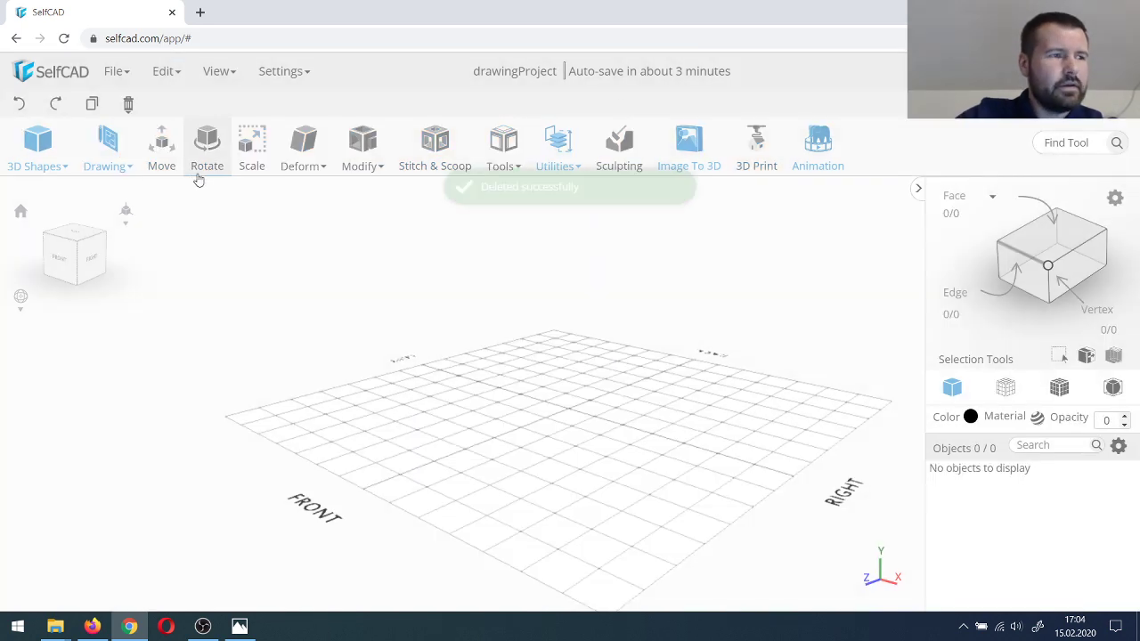
Step: Start a 3D Sketch and enable the Back / Front plane alongside the Bottom / Top plane in the plane settings
mouse_move(88, 143)
left_click(134, 225)
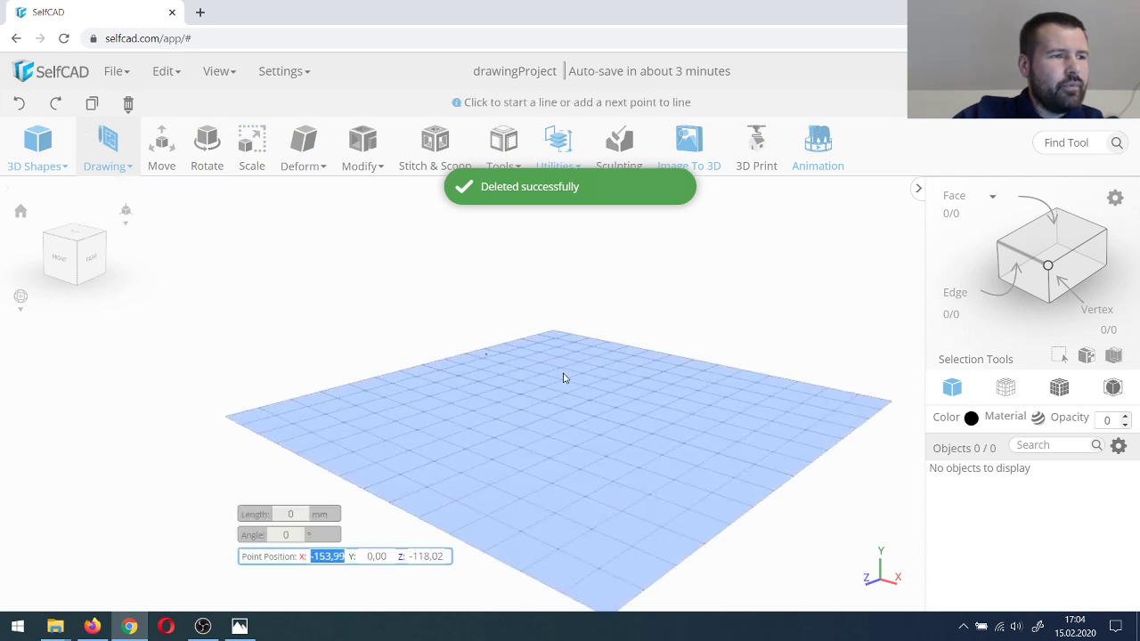
left_click(100, 434)
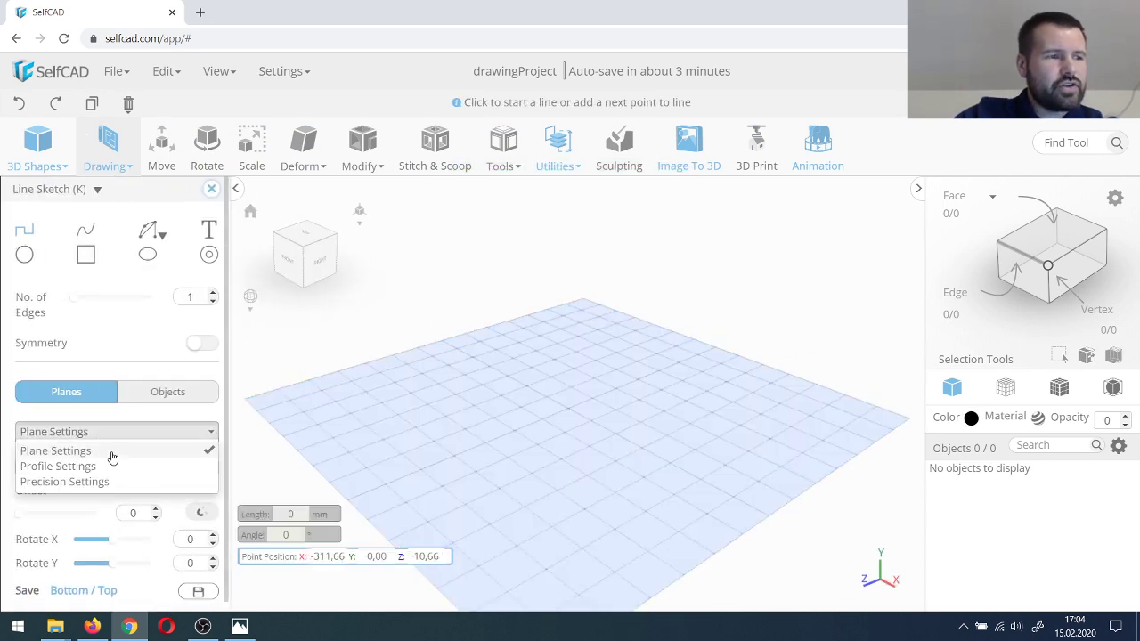
left_click(118, 451)
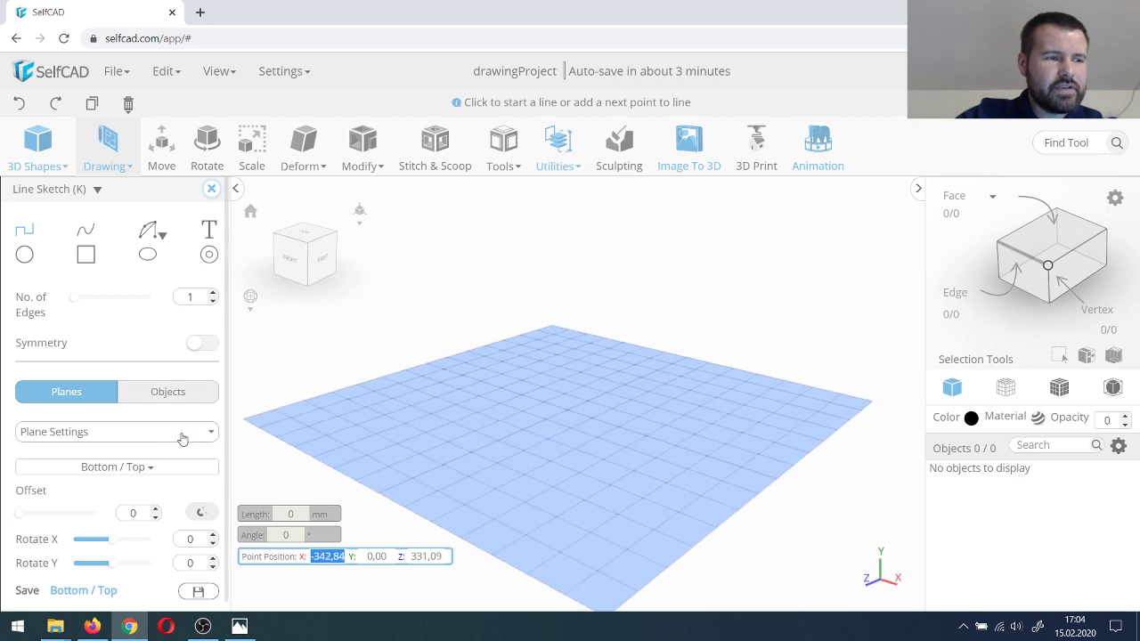
left_click(132, 469)
left_click(52, 506)
left_click(109, 468)
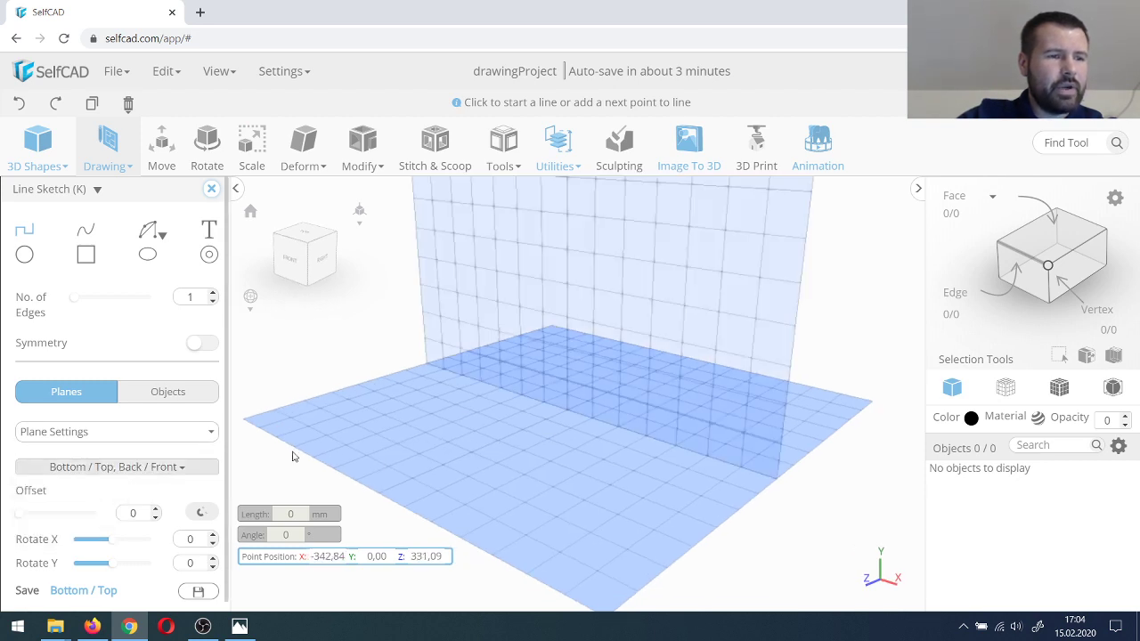
Step: Sketch a closed four-sided line profile with two corners on the bottom plane and two on the back plane, its first edge about 275 mm long
right_click_drag(496, 472, 472, 423)
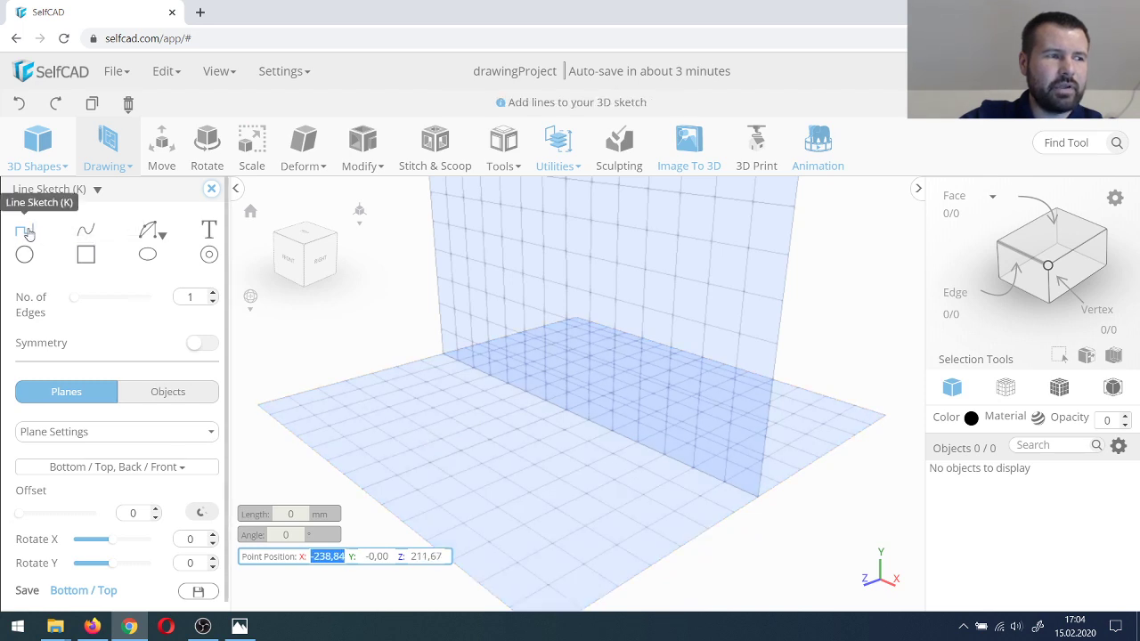
left_click(25, 231)
left_click(443, 438)
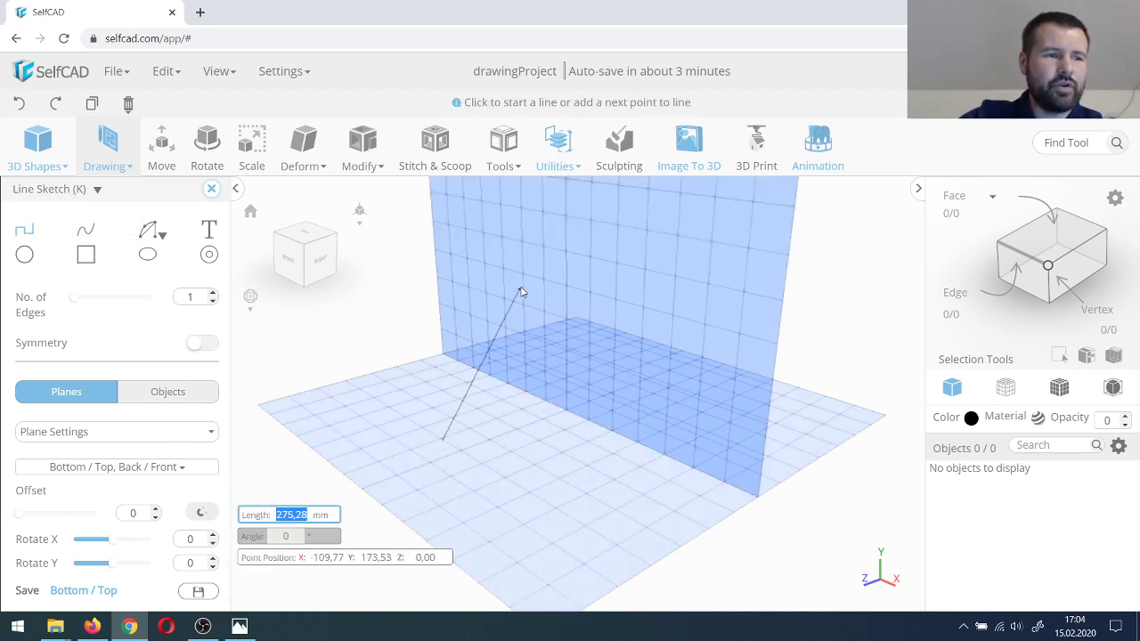
left_click(520, 285)
left_click(647, 318)
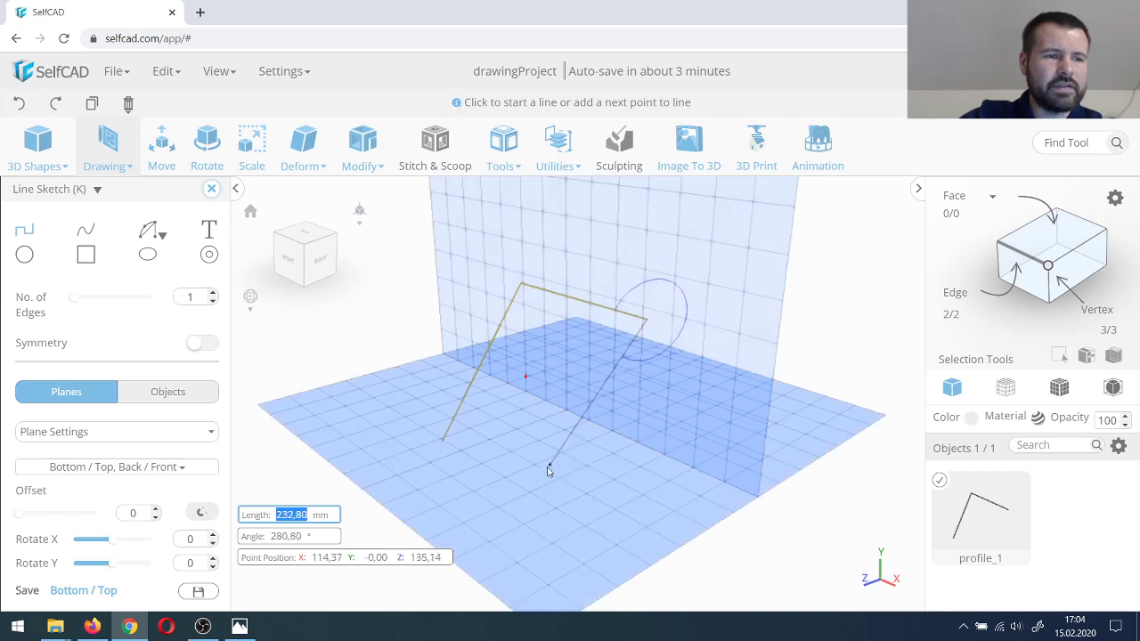
left_click(517, 498)
left_click(443, 438)
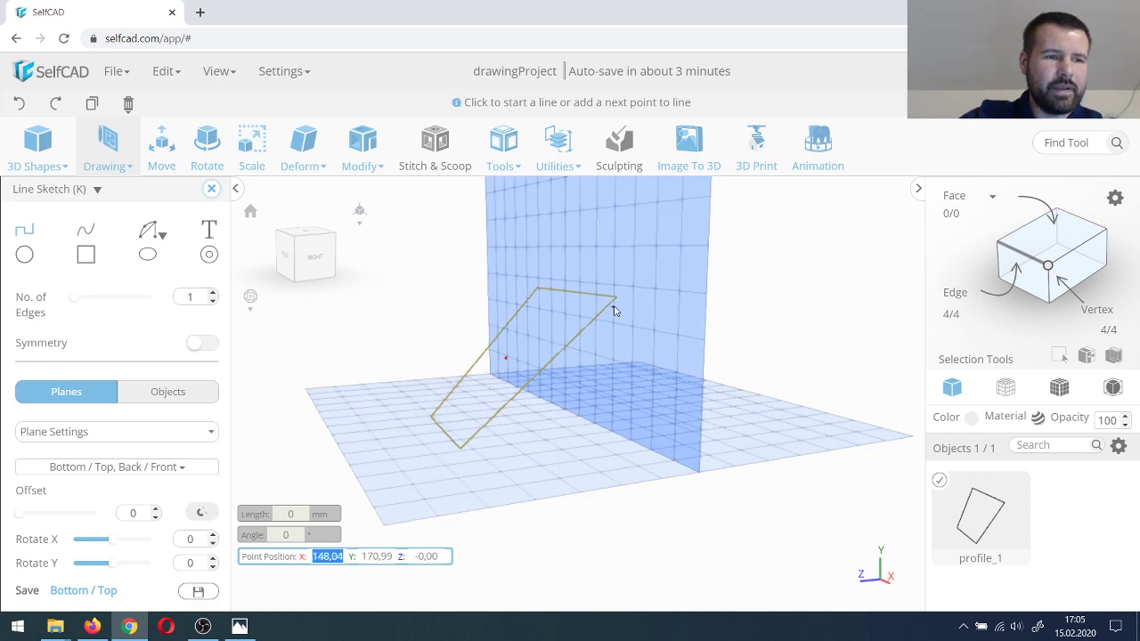
Step: Fill the closed four-sided profile with Fill Polygons to make a flat face
right_click_drag(424, 421, 538, 440)
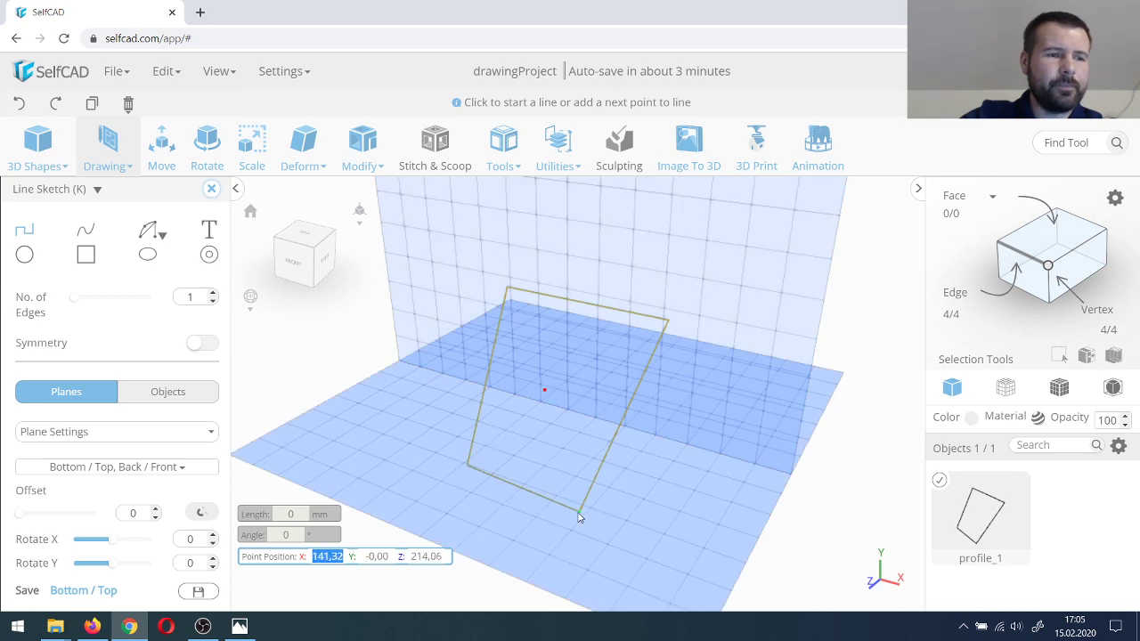
left_click(503, 147)
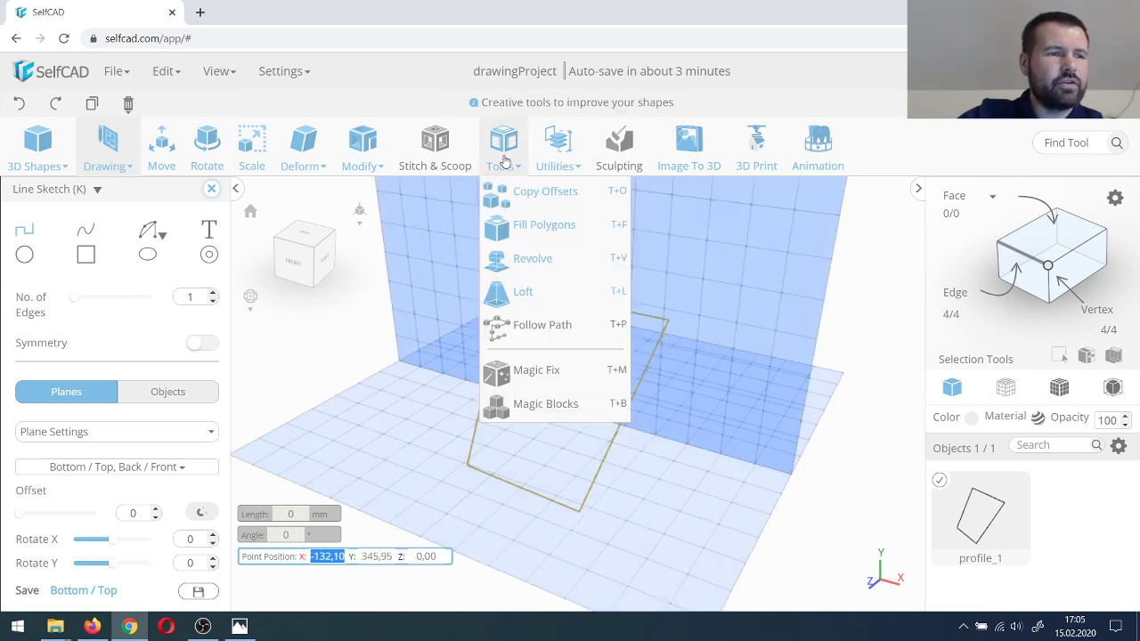
left_click(535, 228)
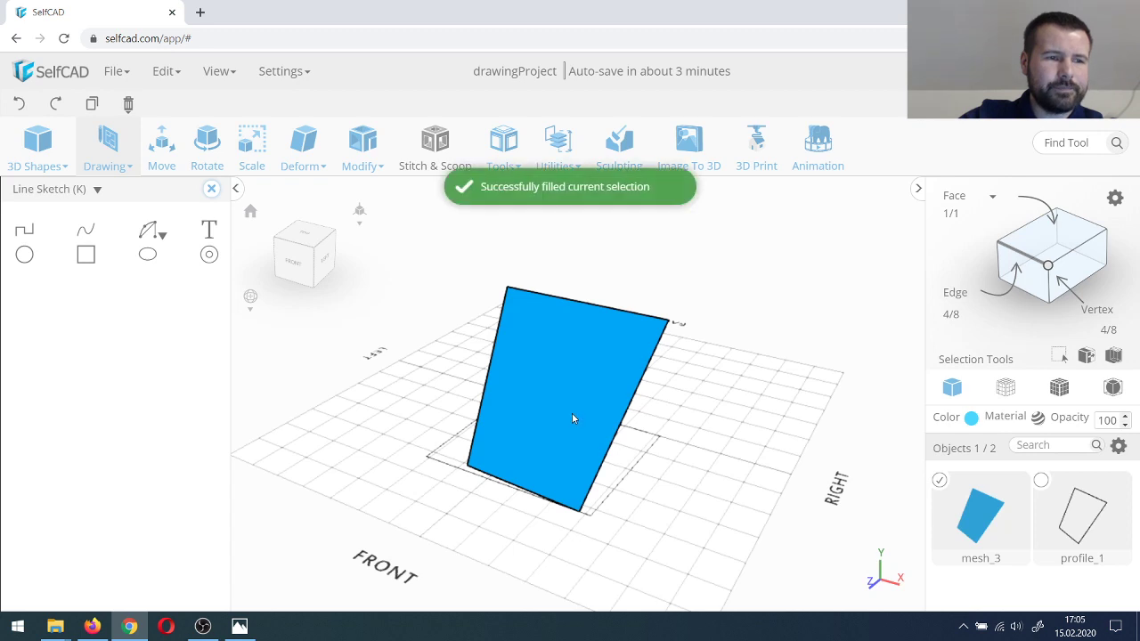
right_click_drag(612, 411, 582, 379)
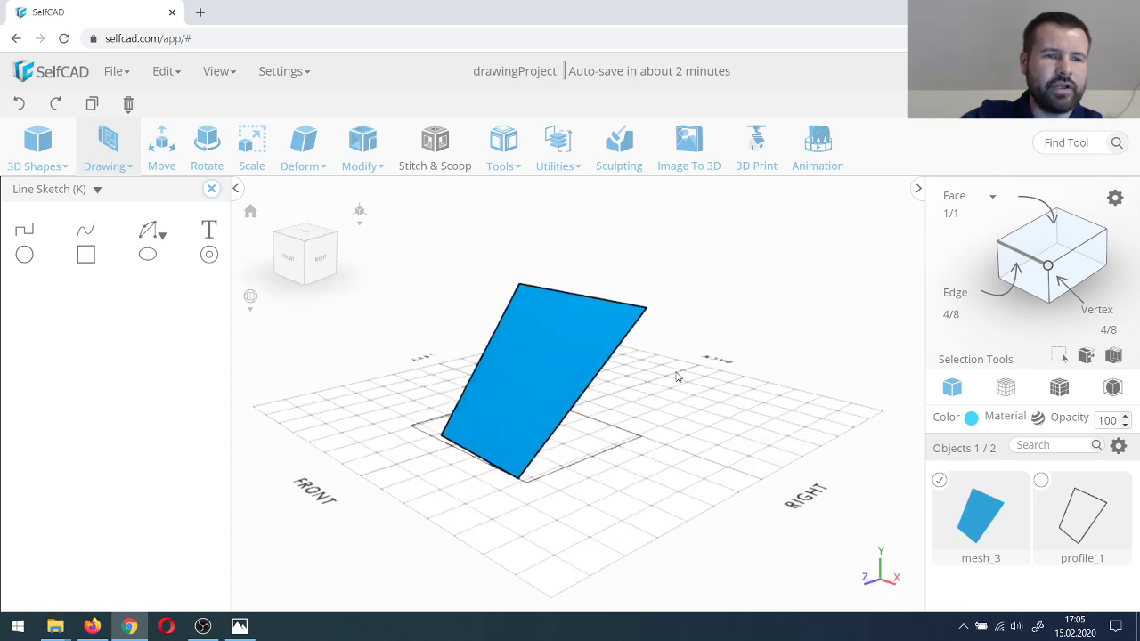
scroll(562, 346, "up", 2)
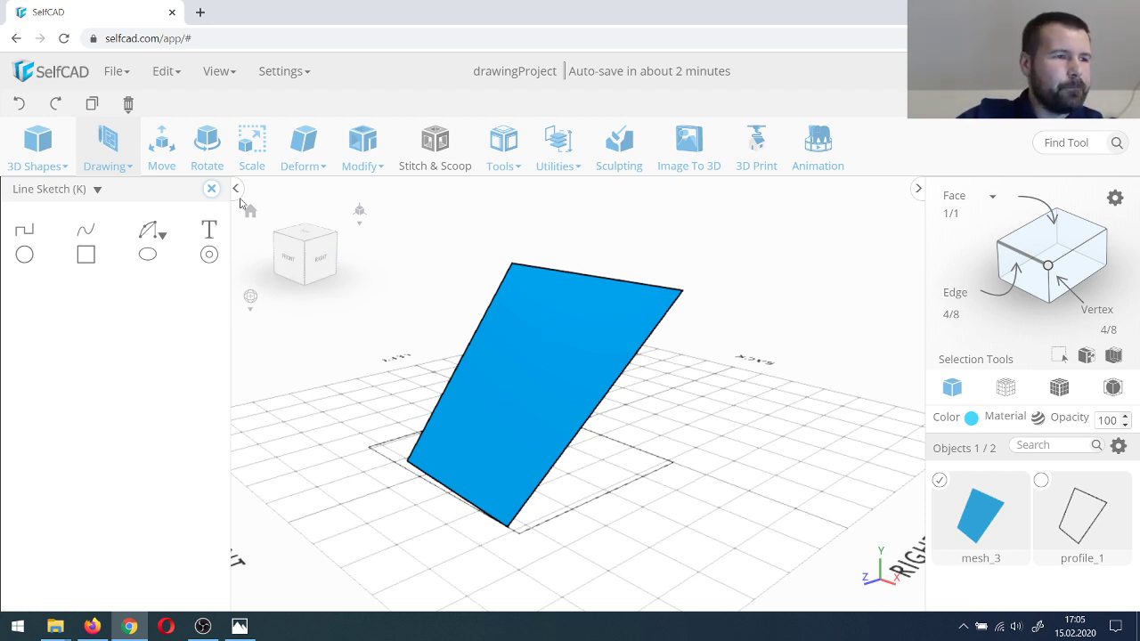
Step: Close the 3D Sketch and delete the filled face and its line profile from the scene
left_click(211, 188)
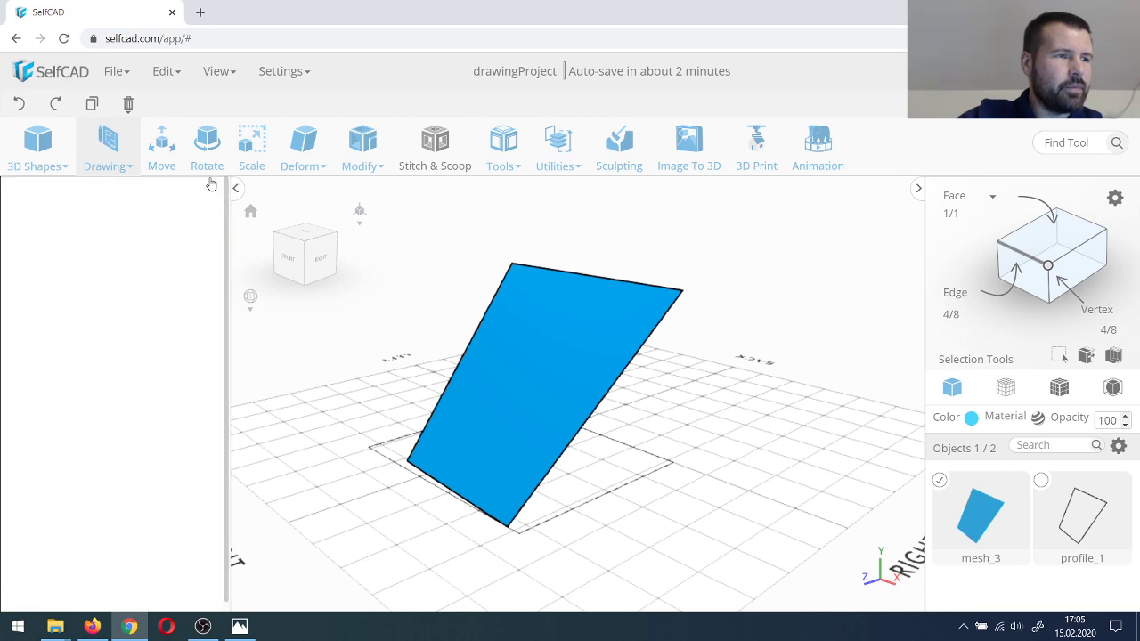
mouse_move(128, 105)
left_click(160, 144)
left_click(514, 405)
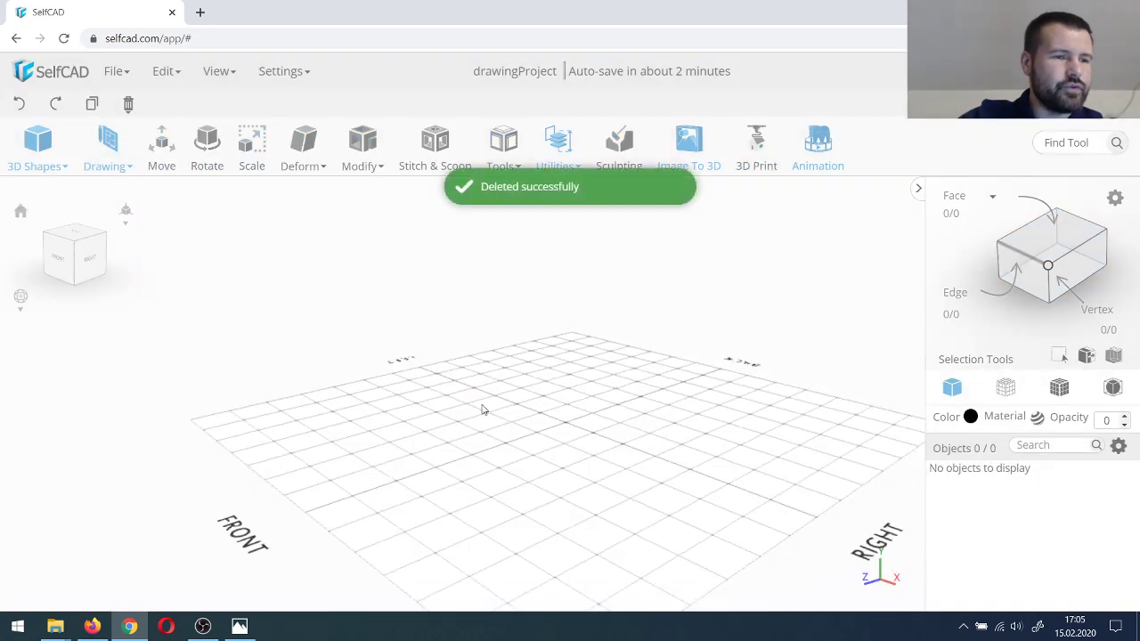
Step: Start a 3D Sketch and disable the Back / Front plane in the plane settings, keeping only Bottom / Top
right_click_drag(482, 410, 550, 443)
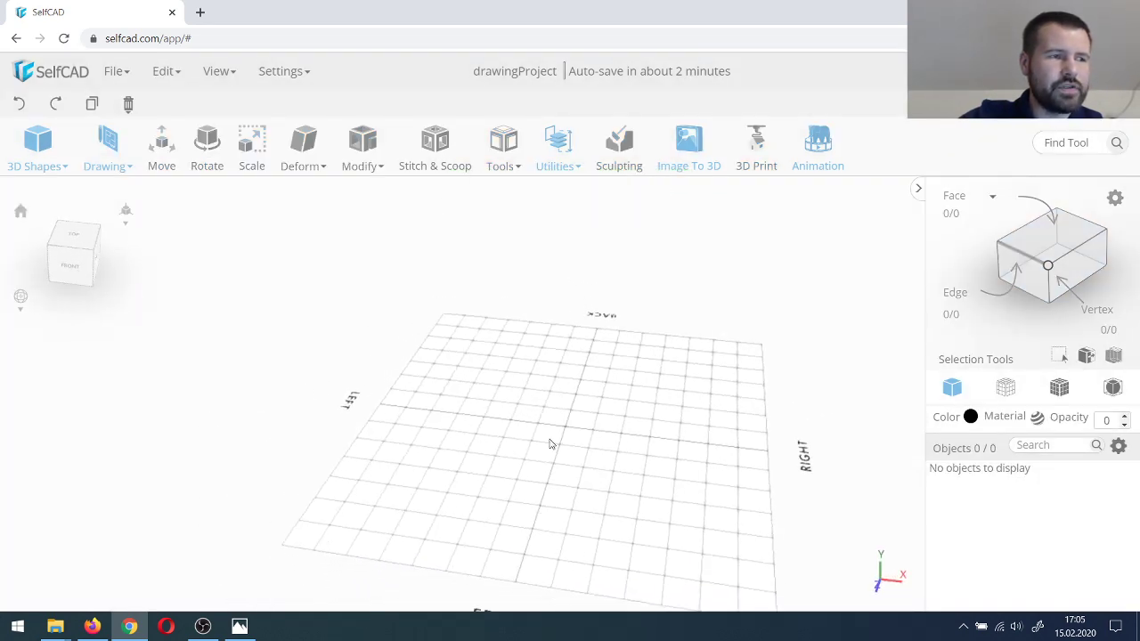
mouse_move(104, 148)
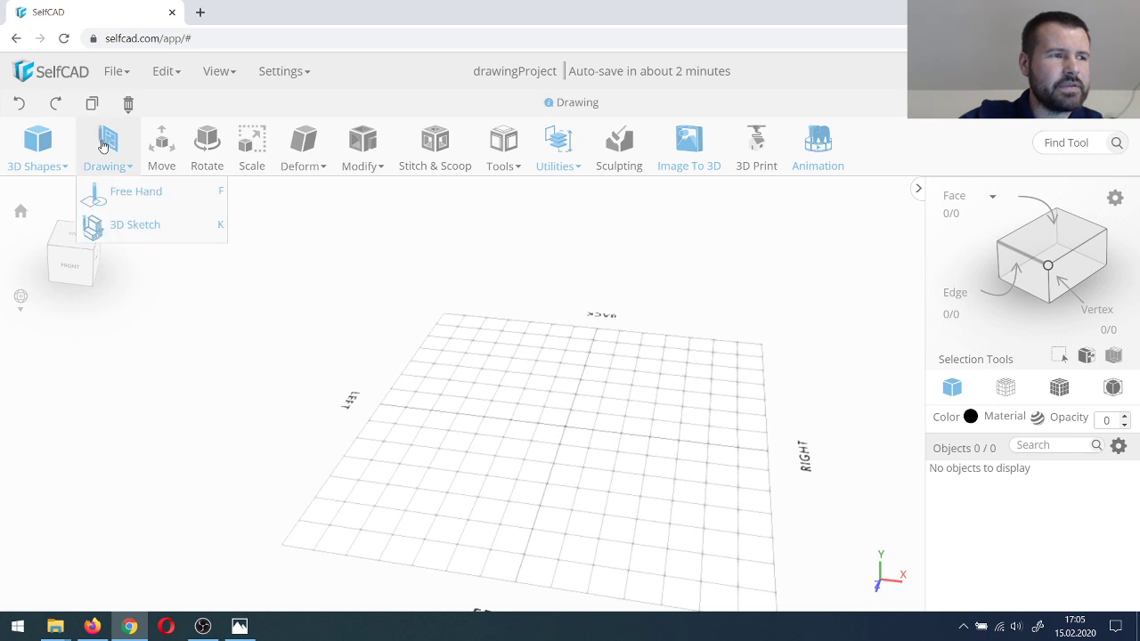
left_click(162, 236)
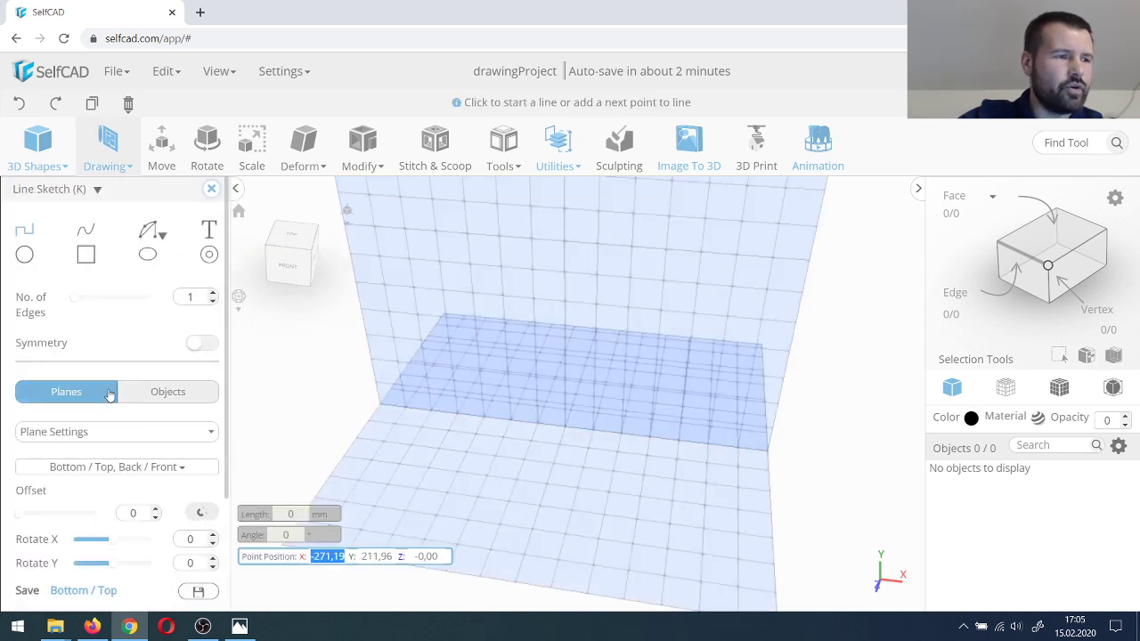
left_click(79, 433)
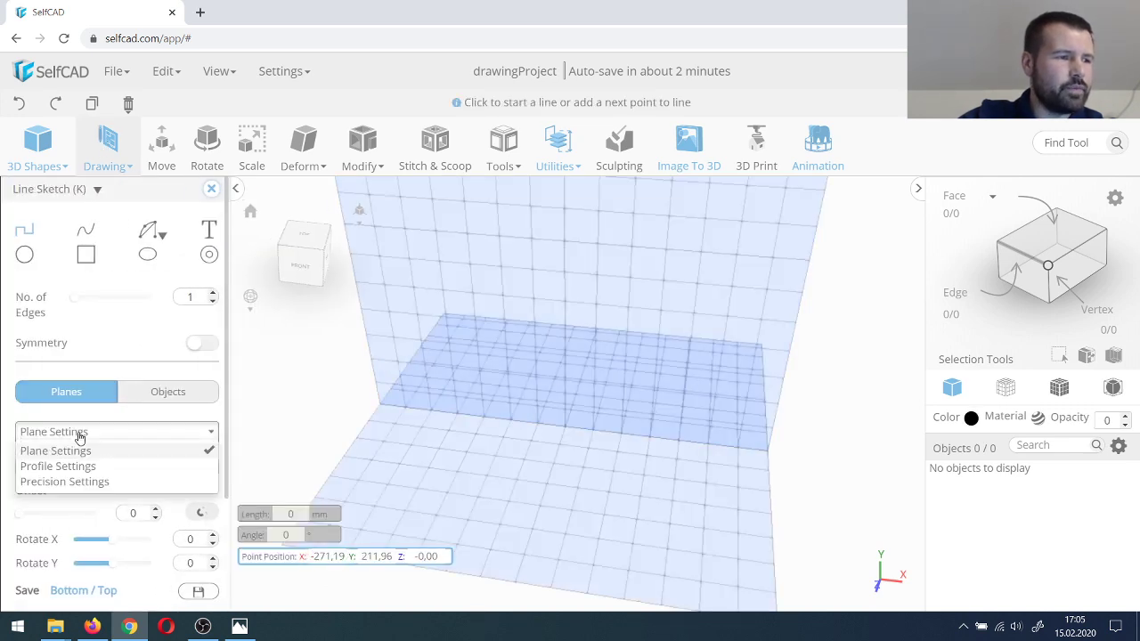
left_click(129, 433)
left_click(129, 432)
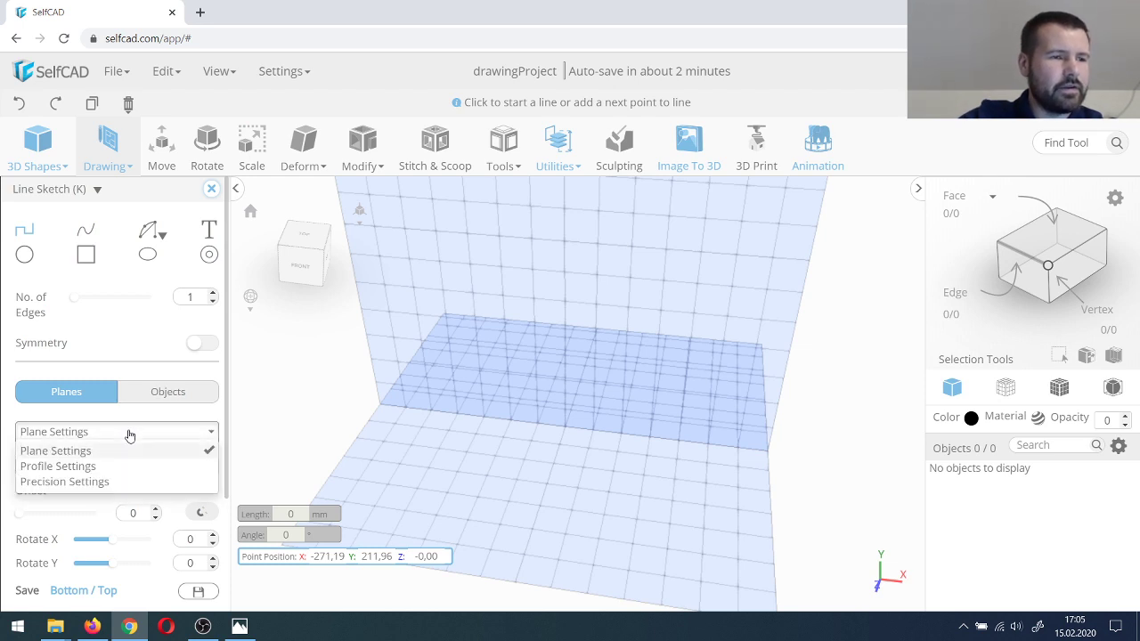
left_click(133, 435)
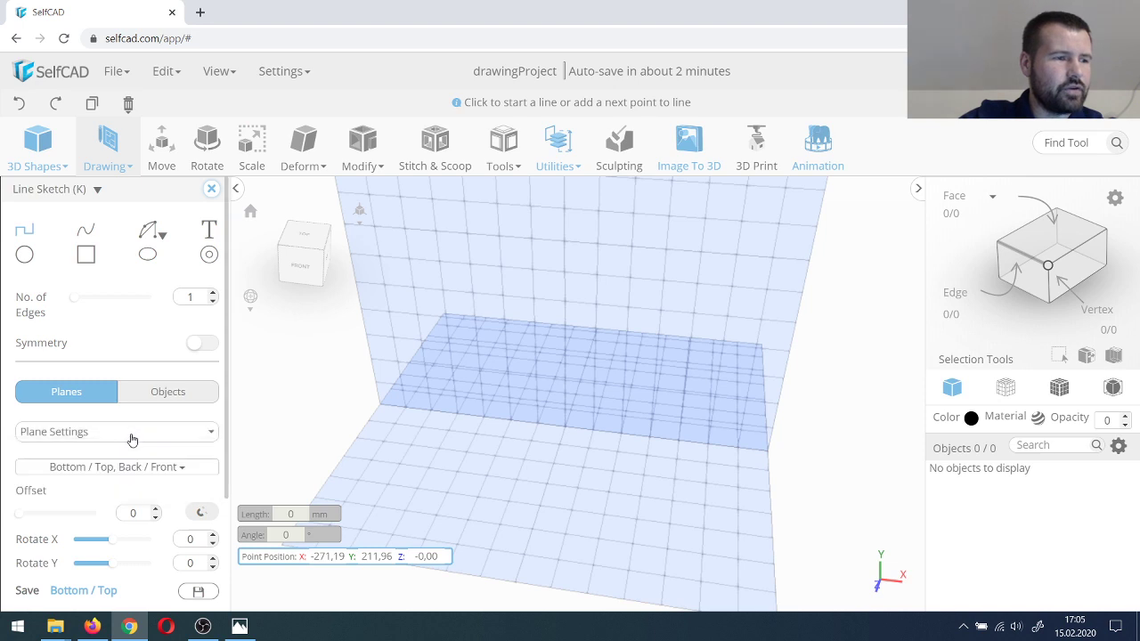
left_click(127, 467)
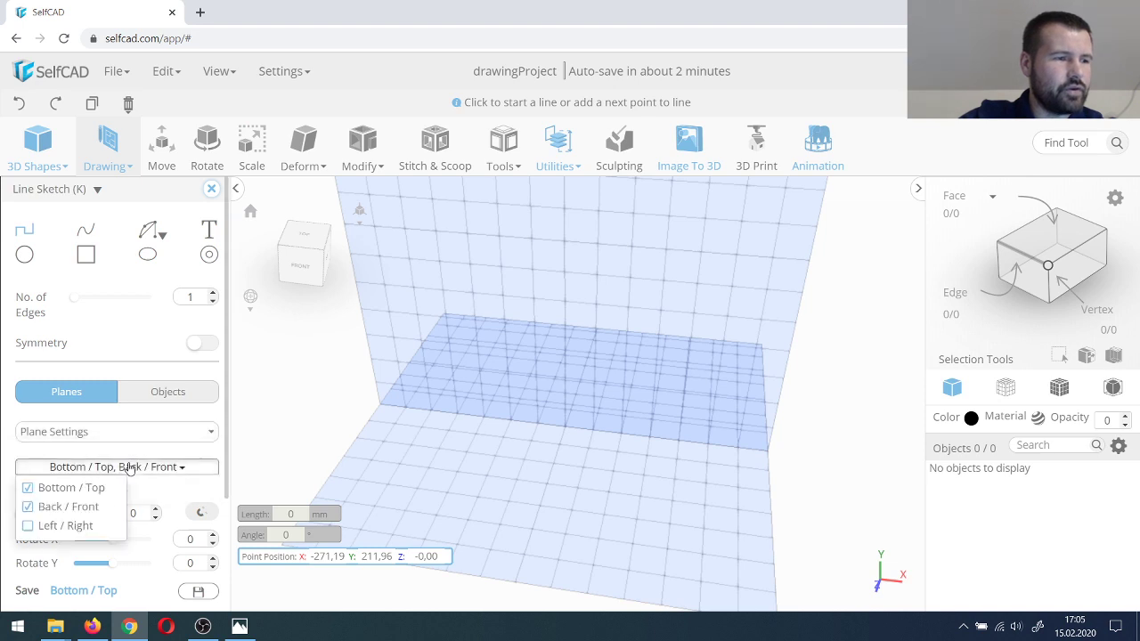
left_click(28, 507)
left_click(89, 467)
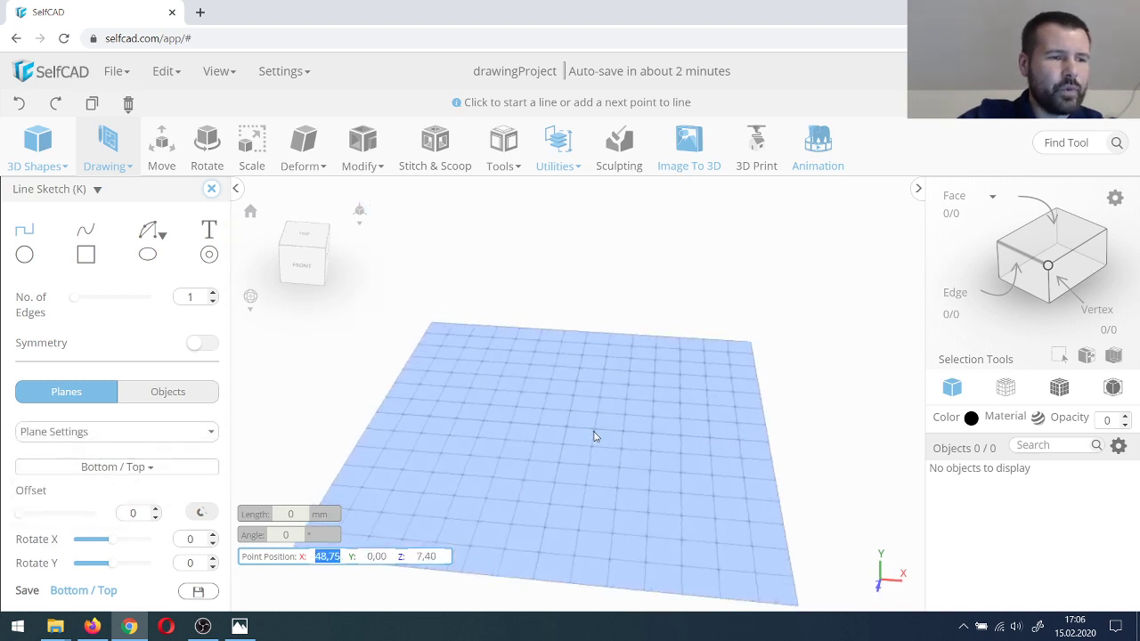
right_click_drag(594, 432, 553, 431)
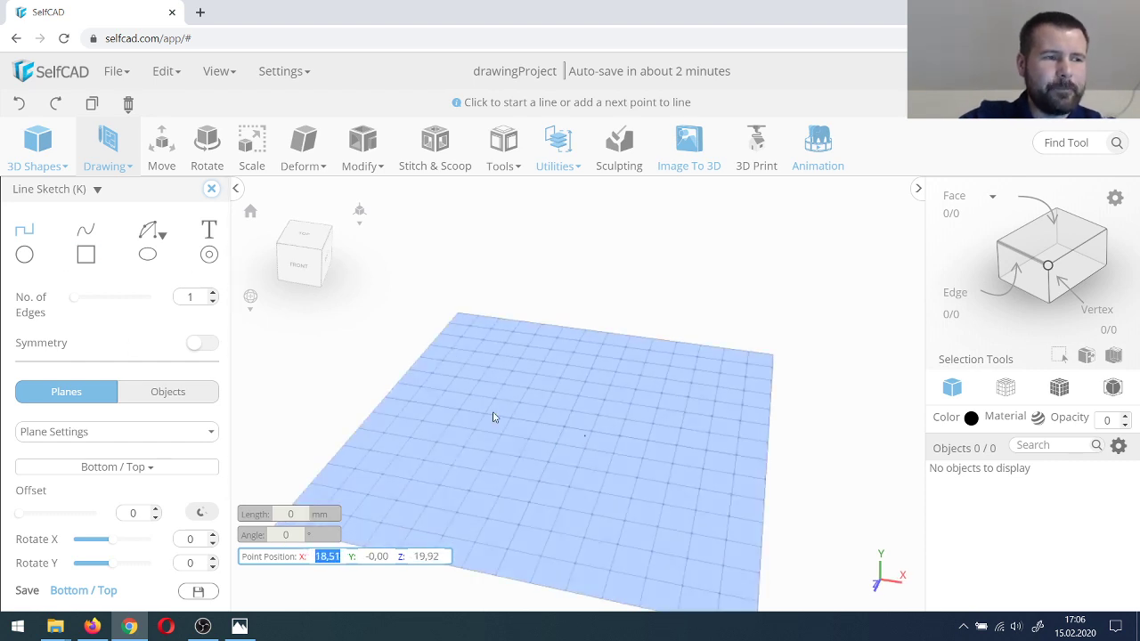
Step: Switch to Free Hand drawing with the Rectangle tool and enable a Minimum Step Size of 10 in the precision settings
mouse_move(113, 168)
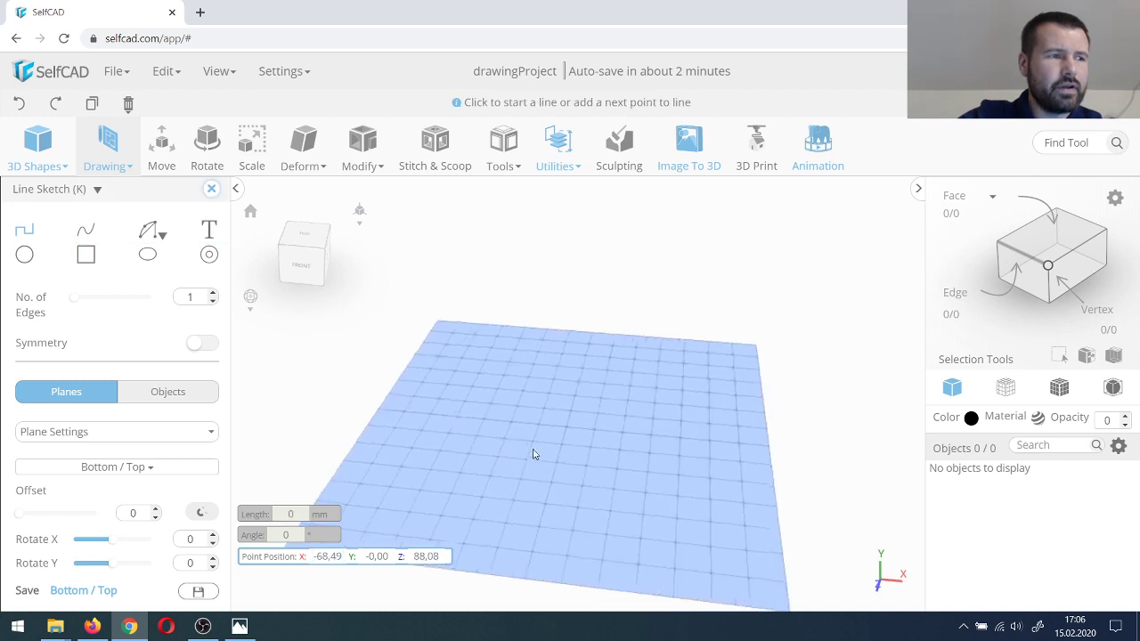
left_click(163, 168)
left_click(133, 190)
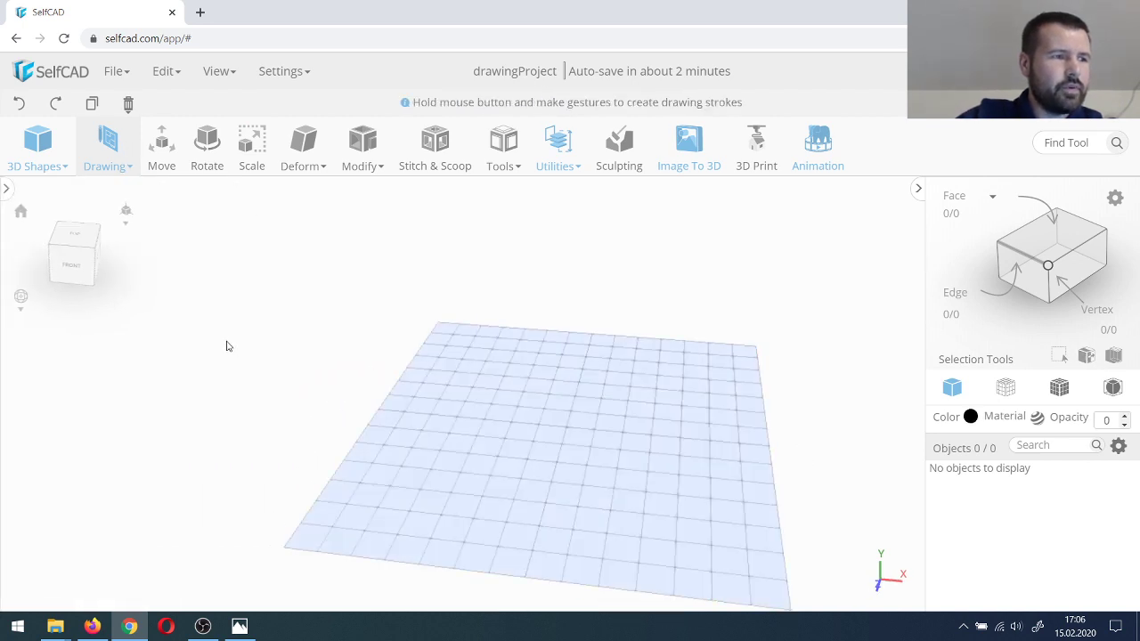
left_click(83, 263)
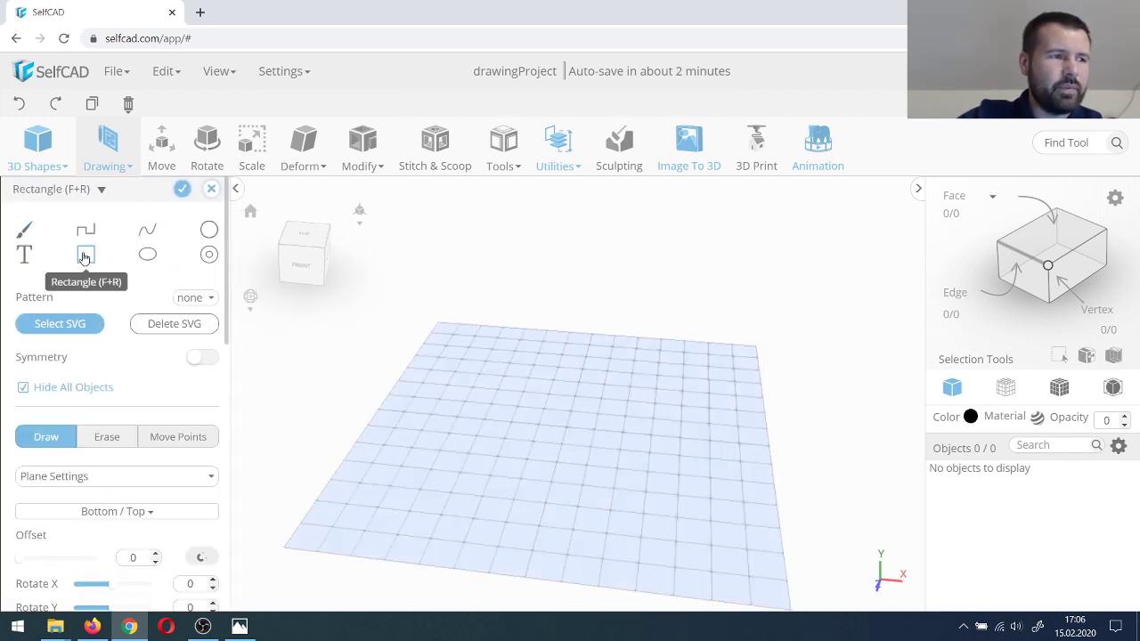
scroll(152, 445, "down", 1)
left_click(89, 428)
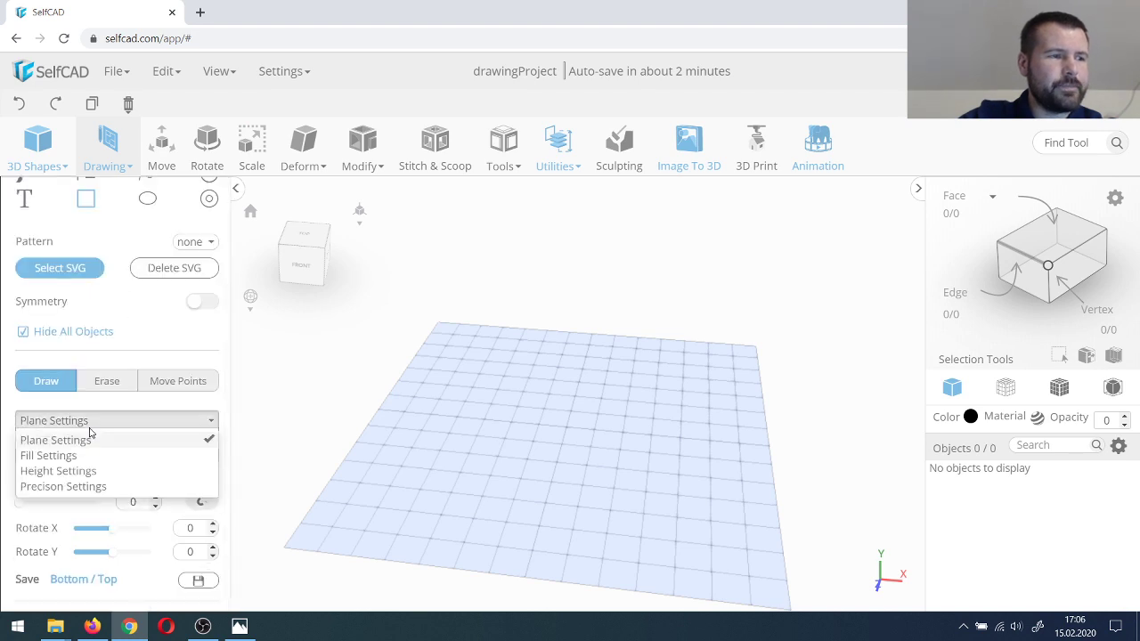
left_click(100, 487)
left_click(32, 535)
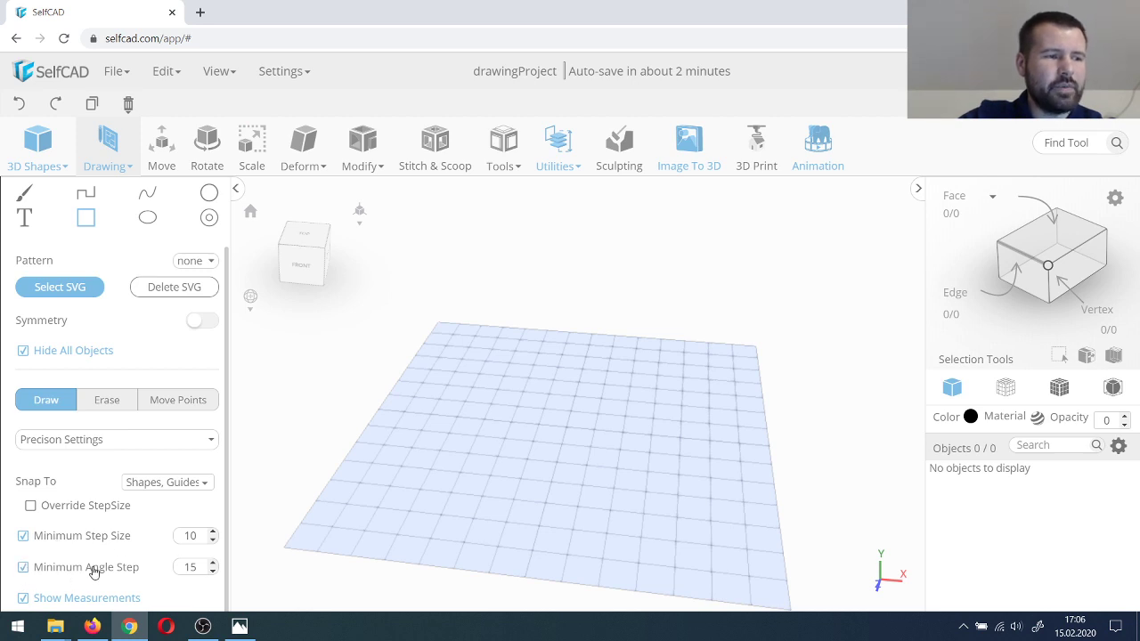
Step: Draw a square about four grid cells per side on the bottom plane and finalize it as a solid plate
scroll(564, 441, "up", 3)
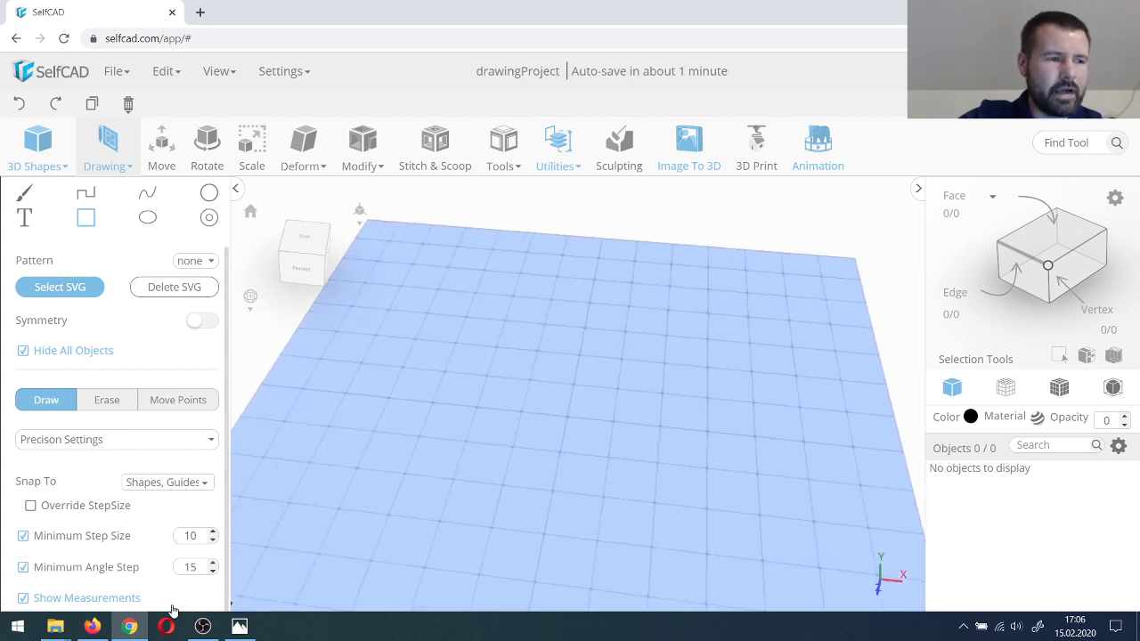
left_click(553, 493)
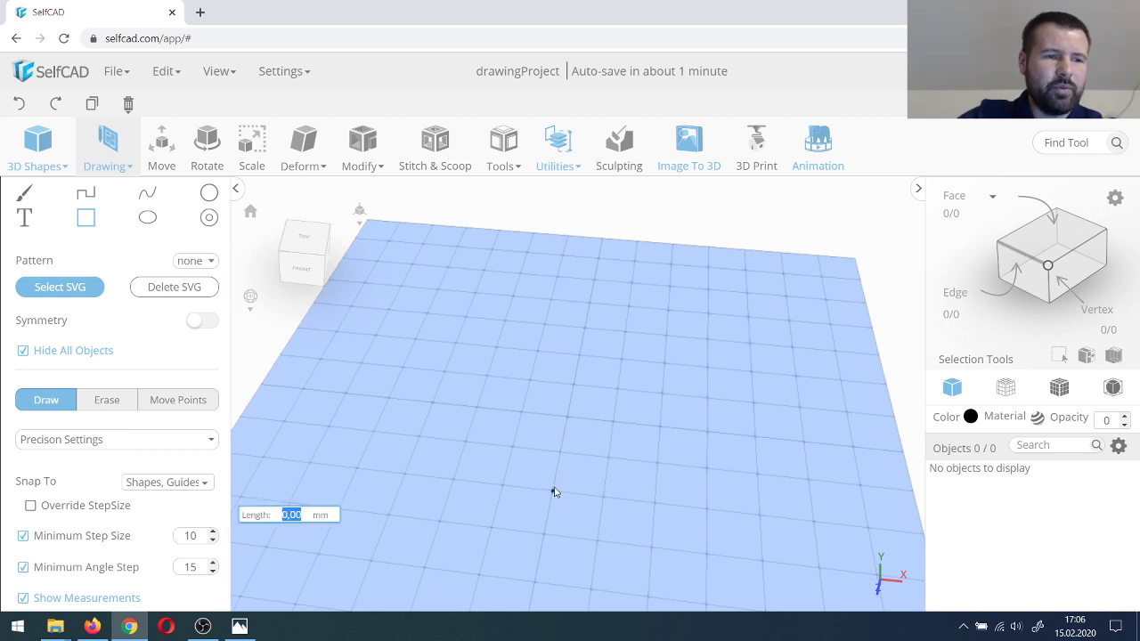
left_click(579, 359)
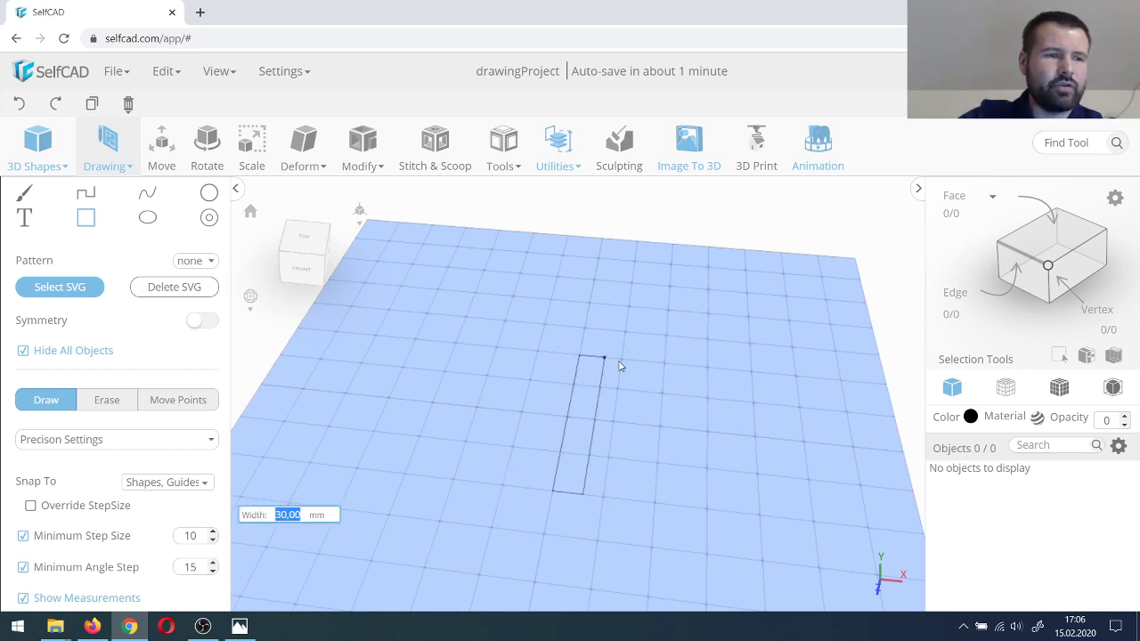
left_click(752, 377)
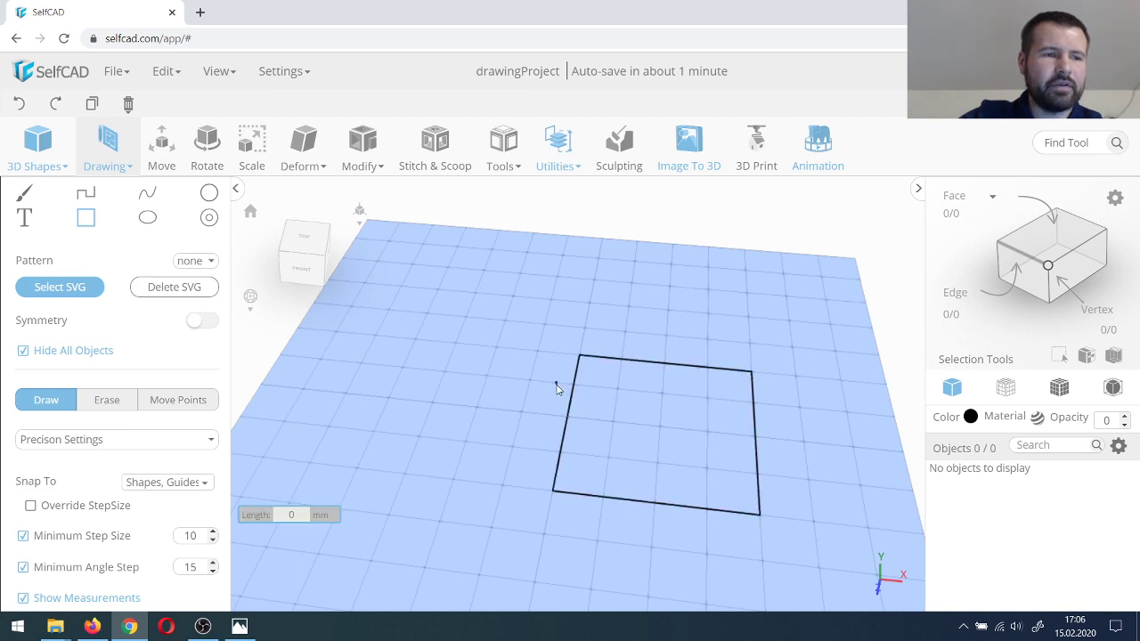
left_click(186, 482)
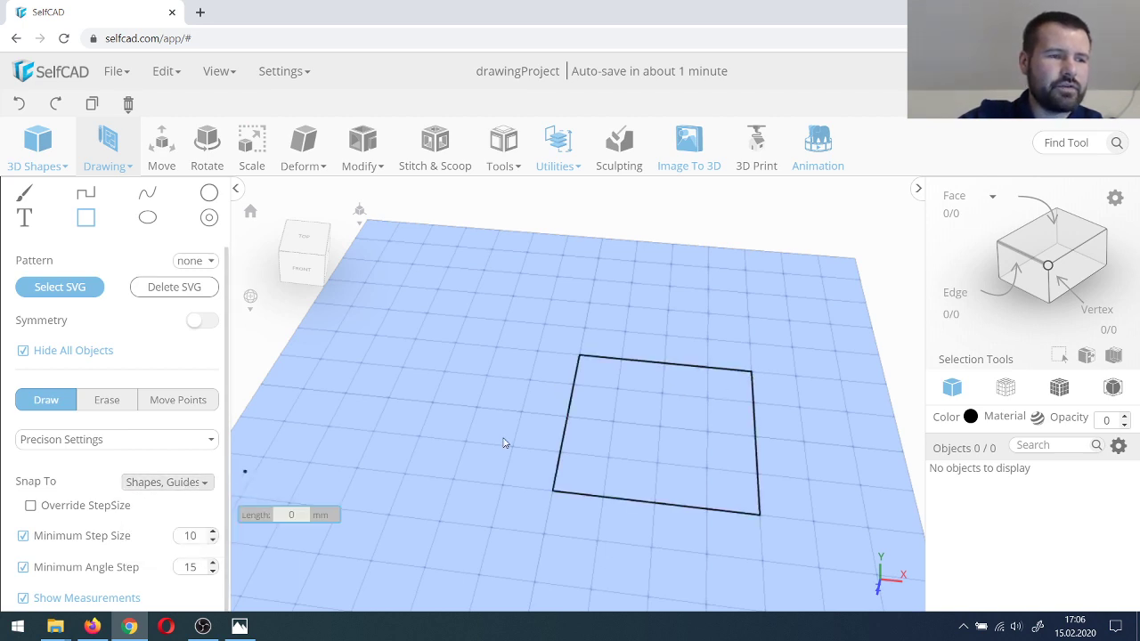
scroll(135, 348, "up", 1)
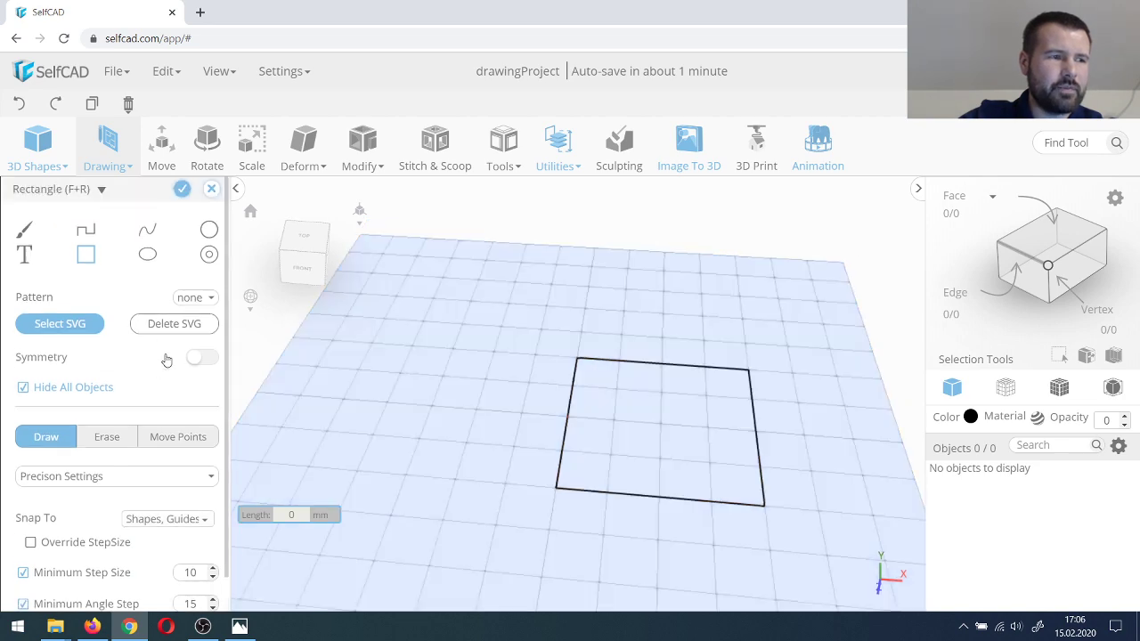
left_click(182, 192)
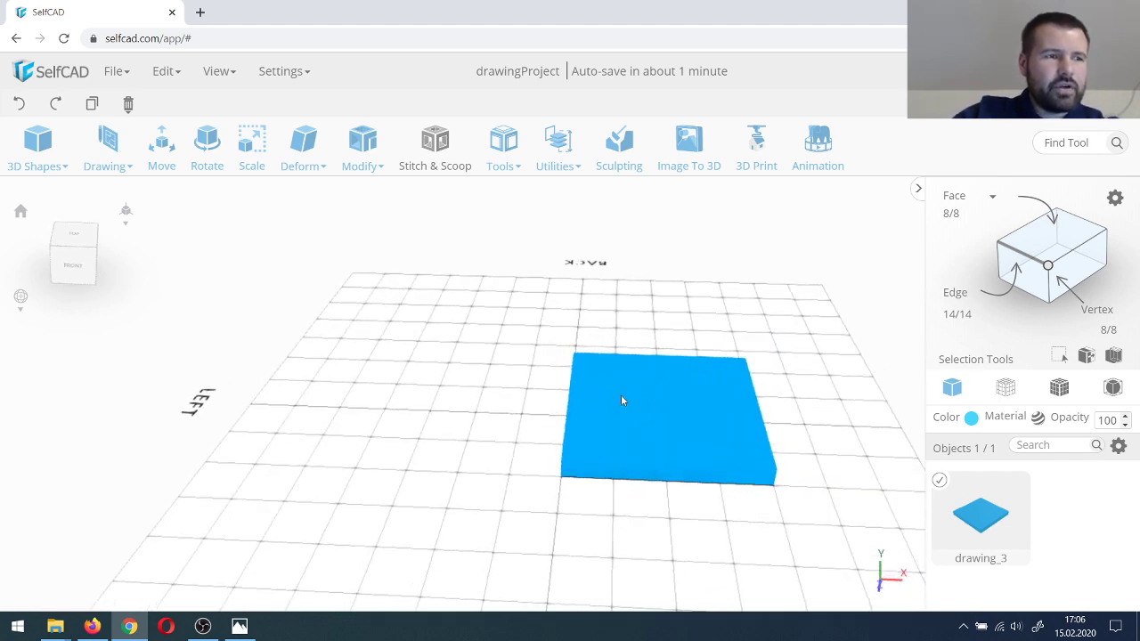
Step: Start a 3D Sketch rectangle and enable a Minimum Step Size of 10 in its precision settings
mouse_move(107, 147)
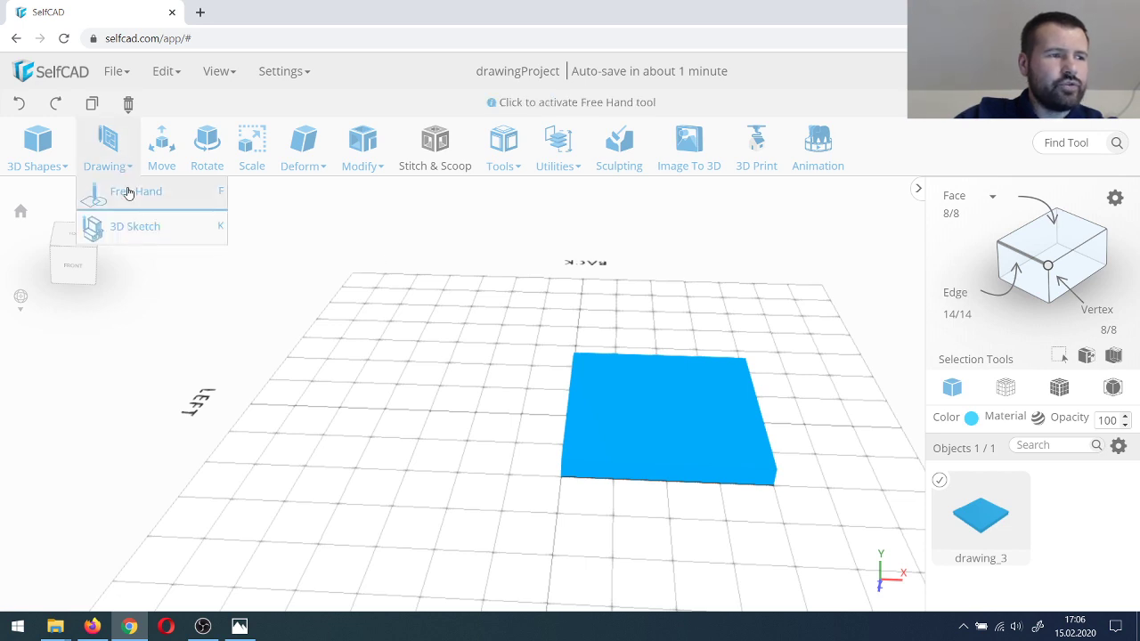
left_click(130, 198)
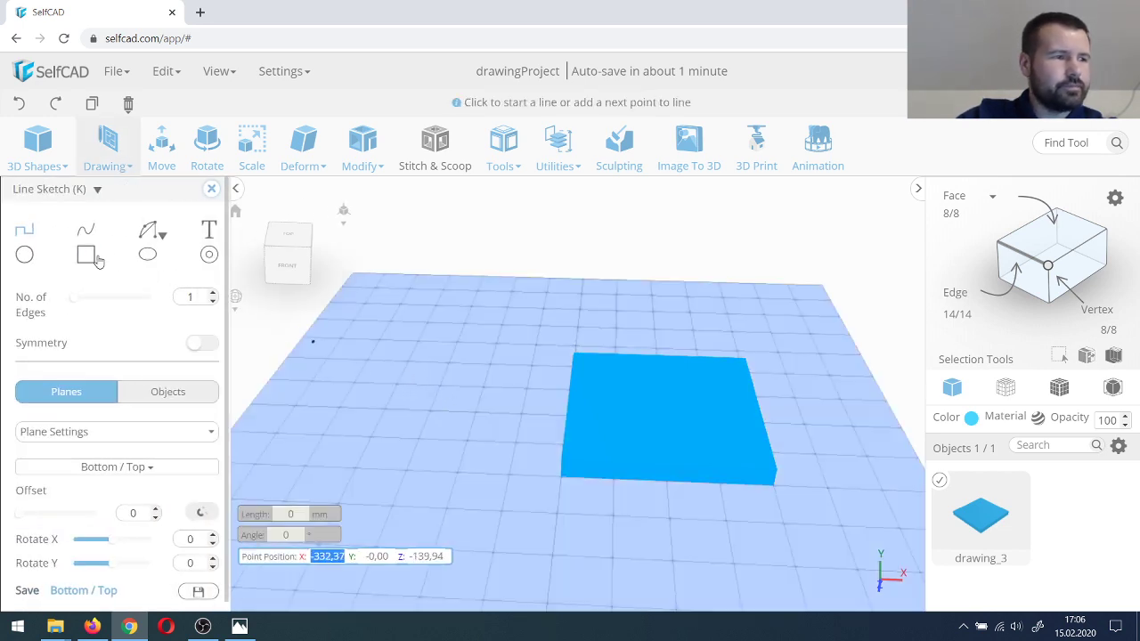
left_click(127, 434)
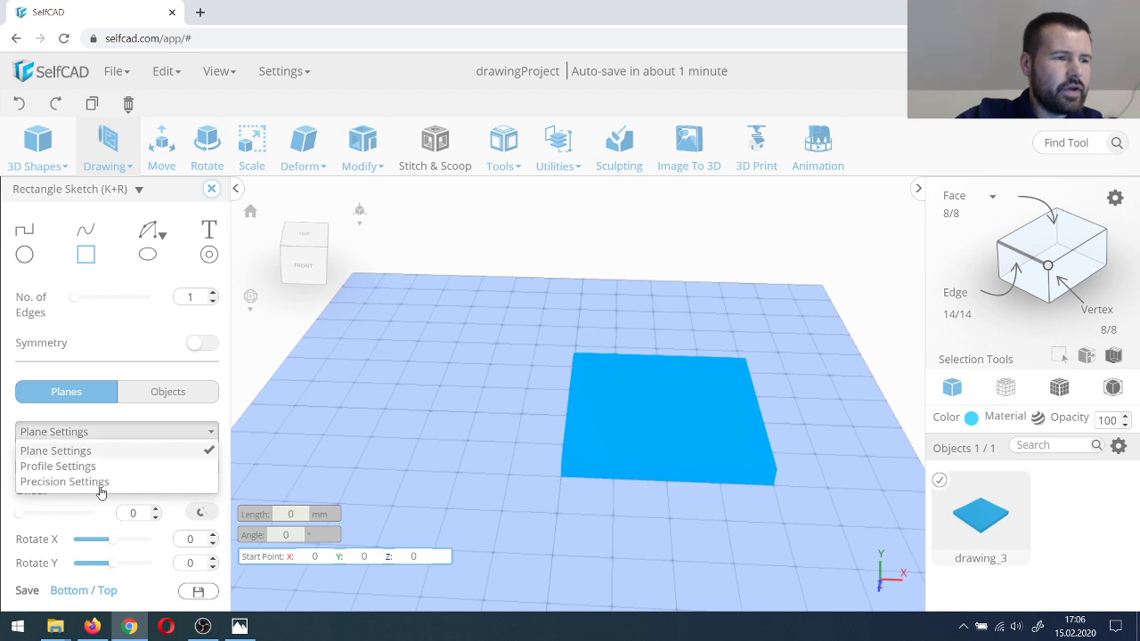
left_click(94, 483)
left_click(23, 505)
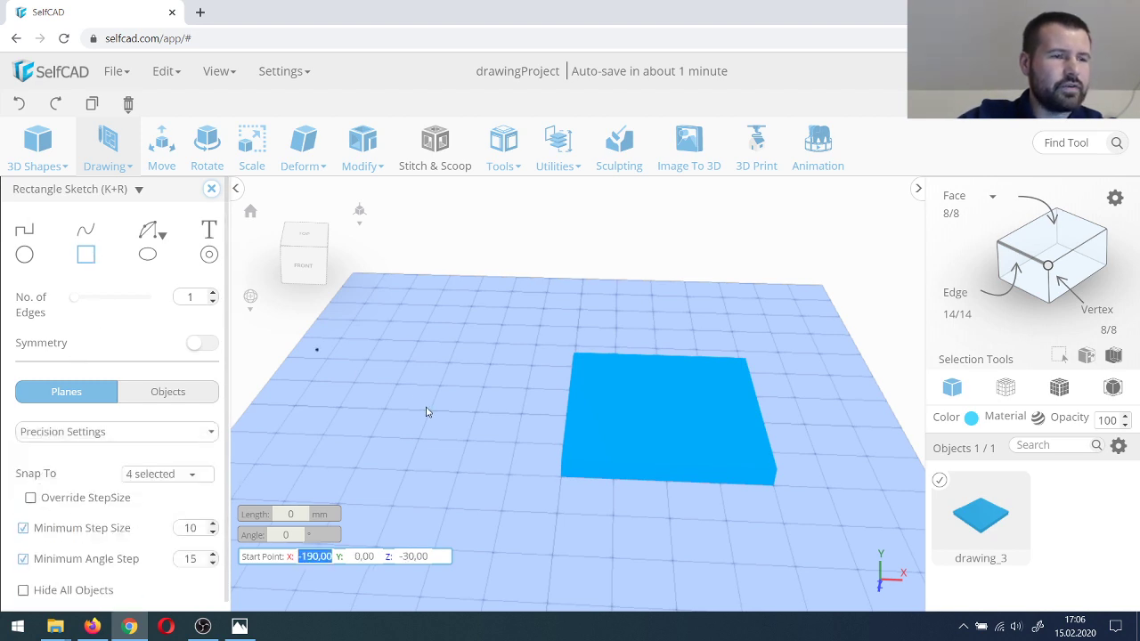
Step: Sketch a rectangle 200 mm wide from X -200, Z -100 to the plate's near corner at X 0, Z 100, and end the sketch
right_click_drag(425, 377, 397, 349)
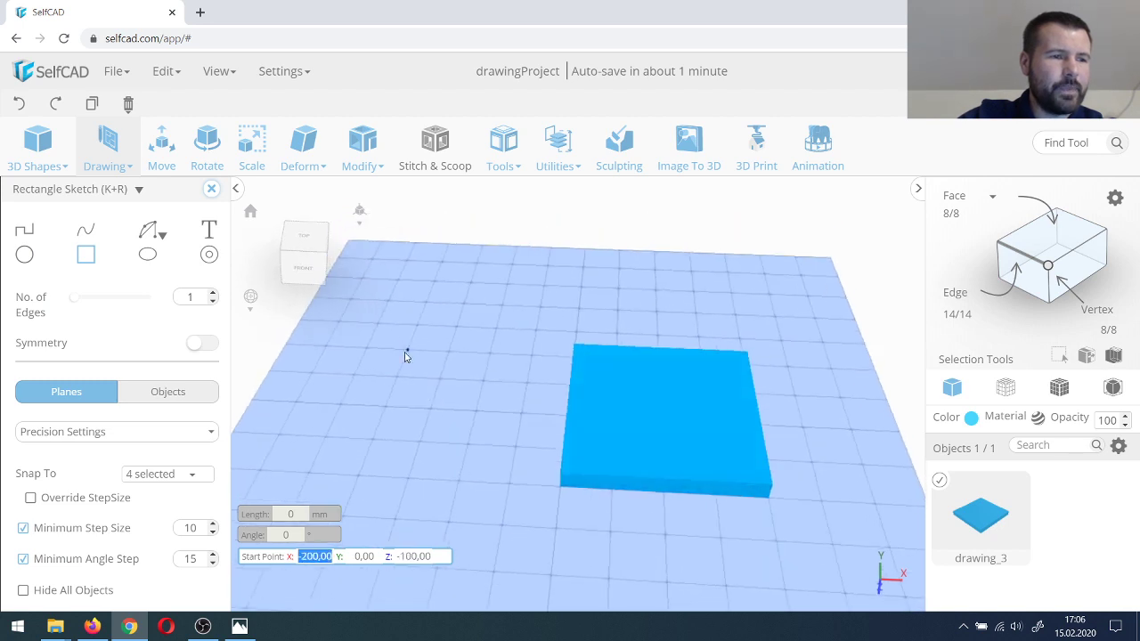
left_click(405, 356)
left_click(361, 475)
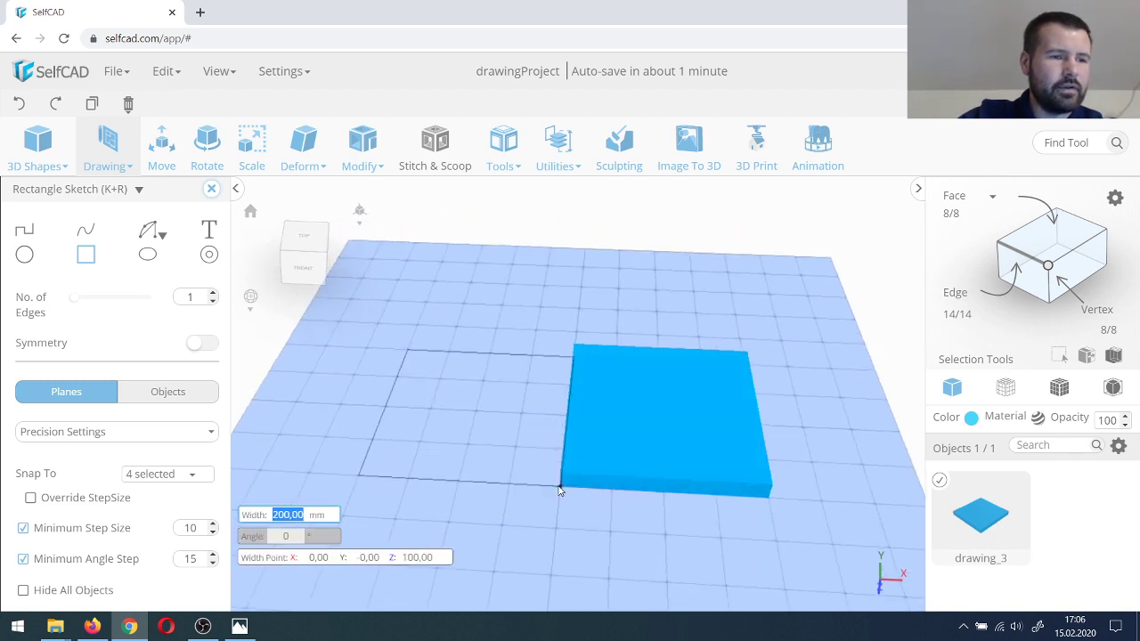
left_click(559, 489)
key("Escape")
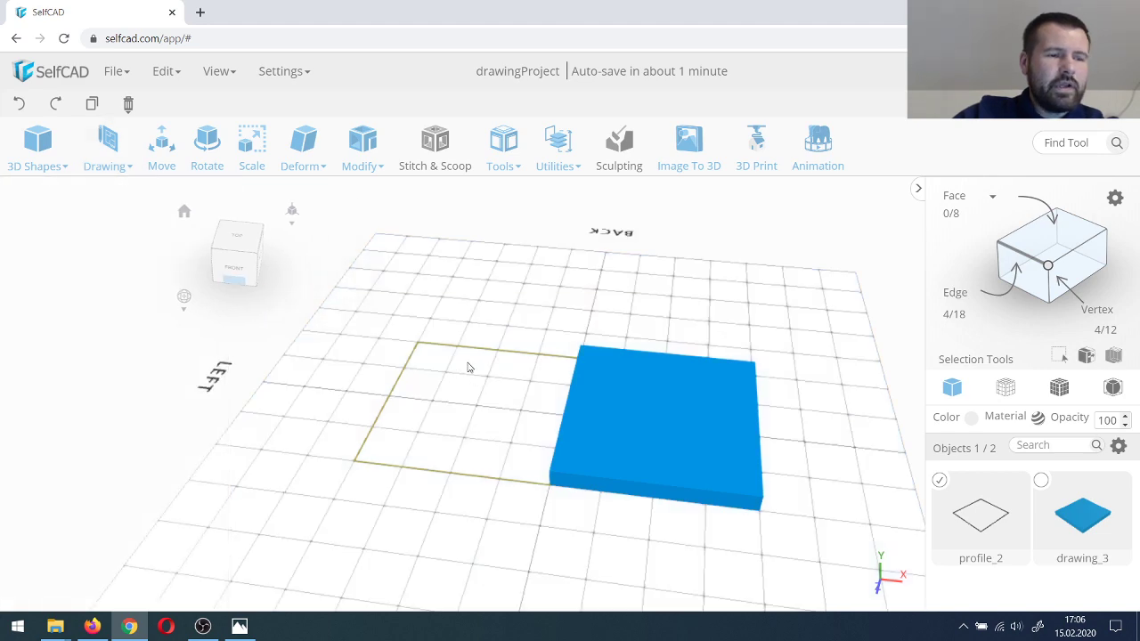
mouse_move(469, 367)
right_mouse_down()
mouse_move(450, 379)
mouse_move(537, 377)
mouse_move(496, 430)
mouse_move(463, 436)
right_mouse_up()
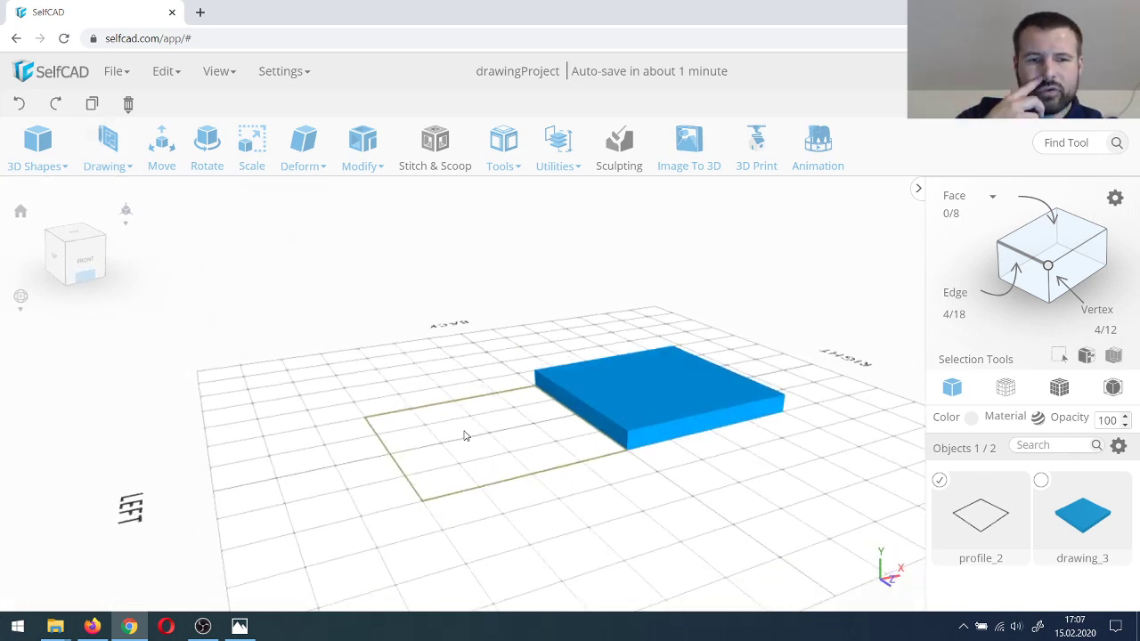
mouse_move(461, 426)
right_mouse_down()
mouse_move(431, 440)
mouse_move(540, 428)
right_mouse_up()
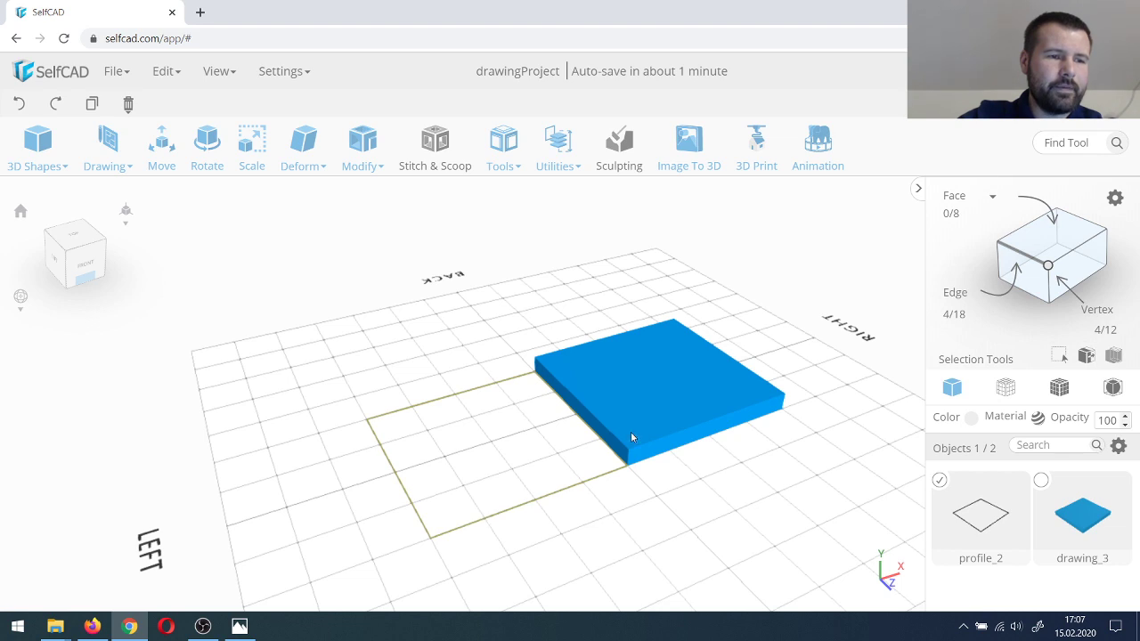
right_click_drag(509, 488, 444, 470)
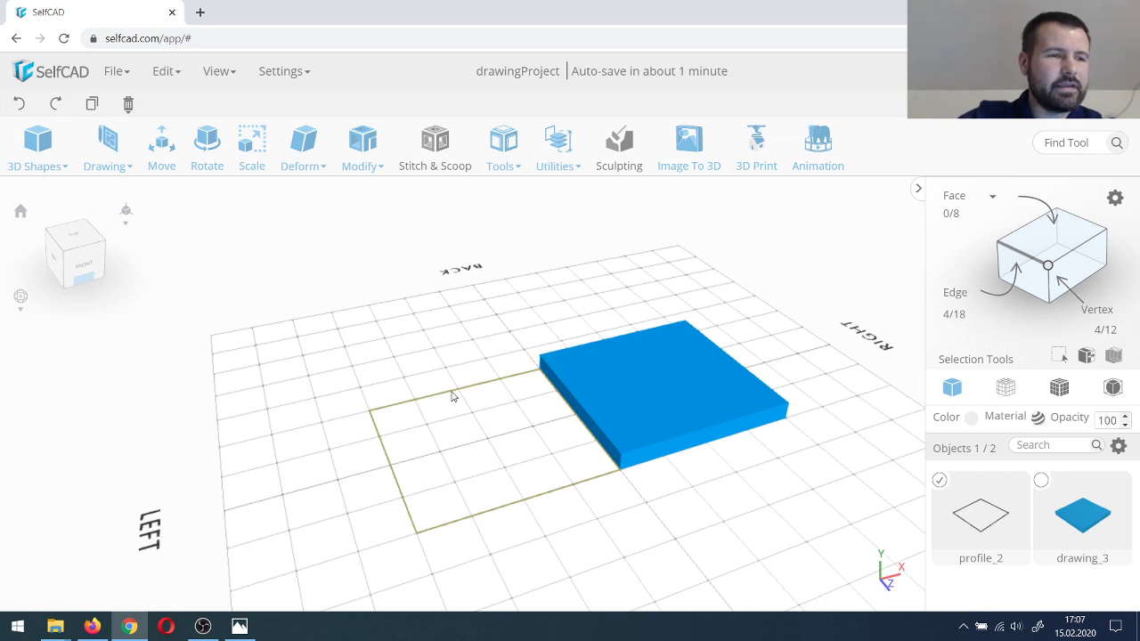
mouse_move(465, 411)
right_mouse_down()
mouse_move(508, 419)
mouse_move(532, 408)
right_mouse_up()
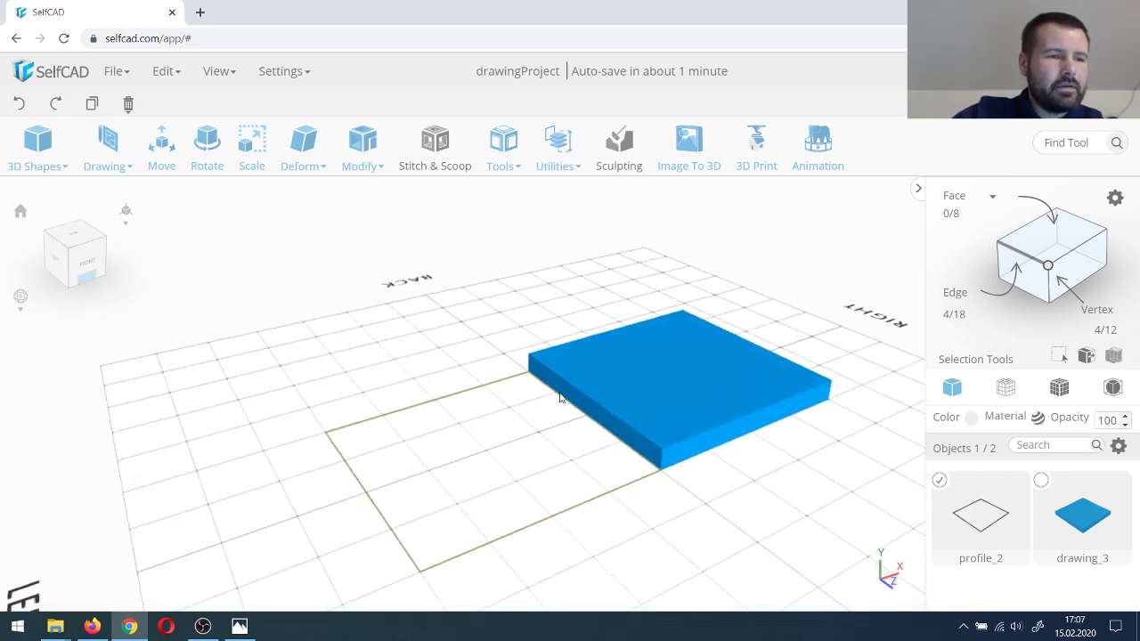
mouse_move(364, 425)
right_mouse_down()
mouse_move(481, 461)
mouse_move(575, 398)
mouse_move(538, 433)
right_mouse_up()
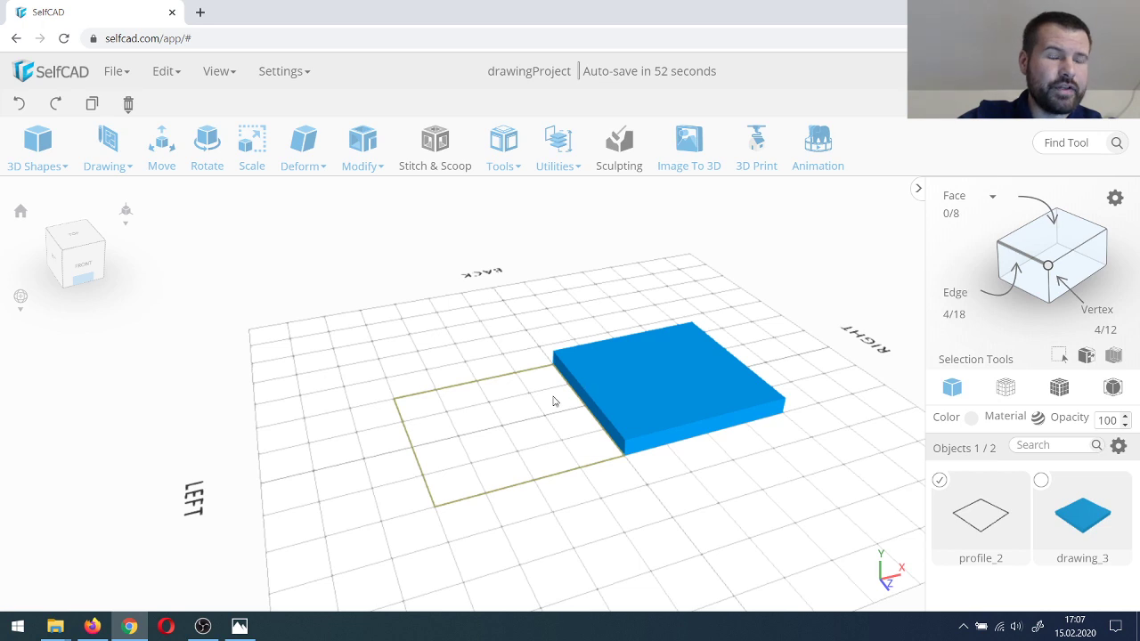
right_click_drag(553, 398, 447, 419)
scroll(457, 394, "up", 1)
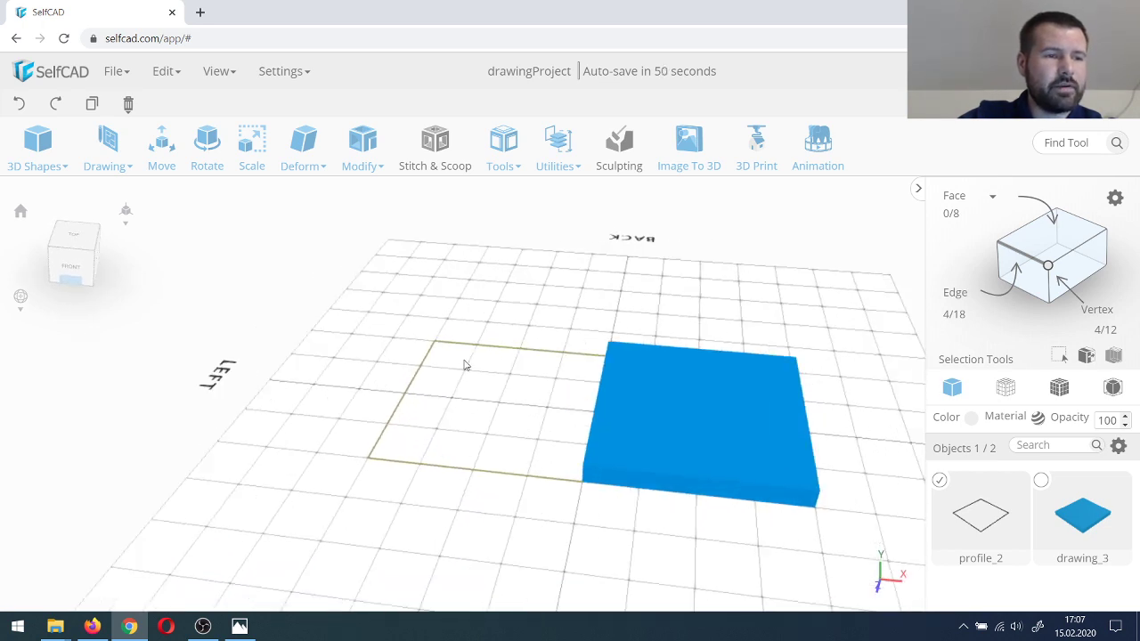
scroll(504, 383, "down", 1)
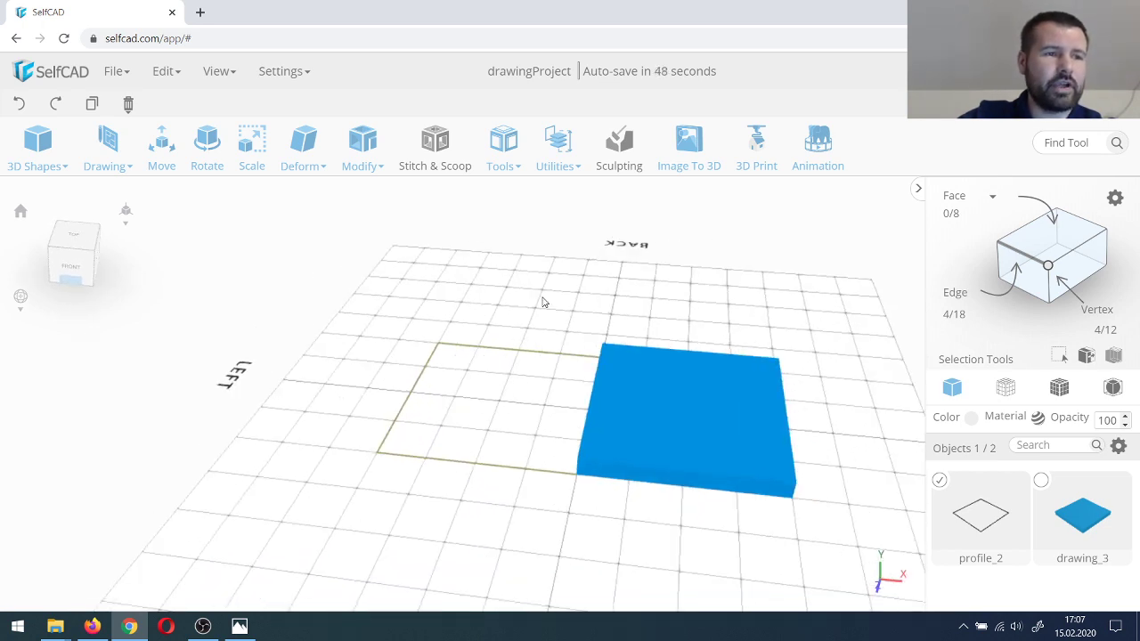
left_click(505, 162)
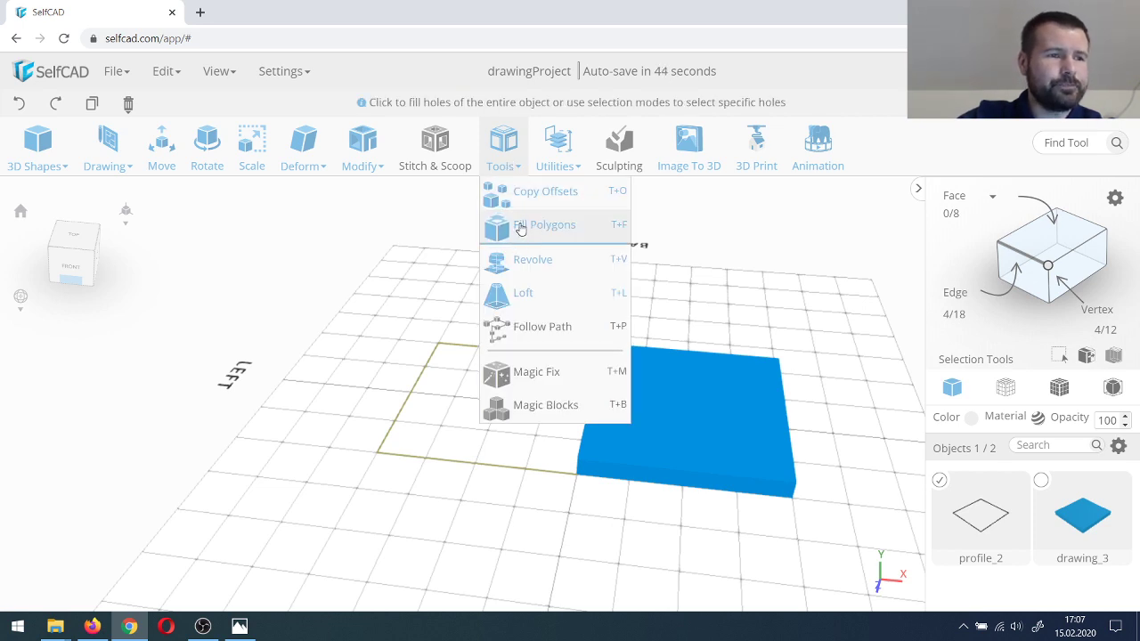
left_click(566, 153)
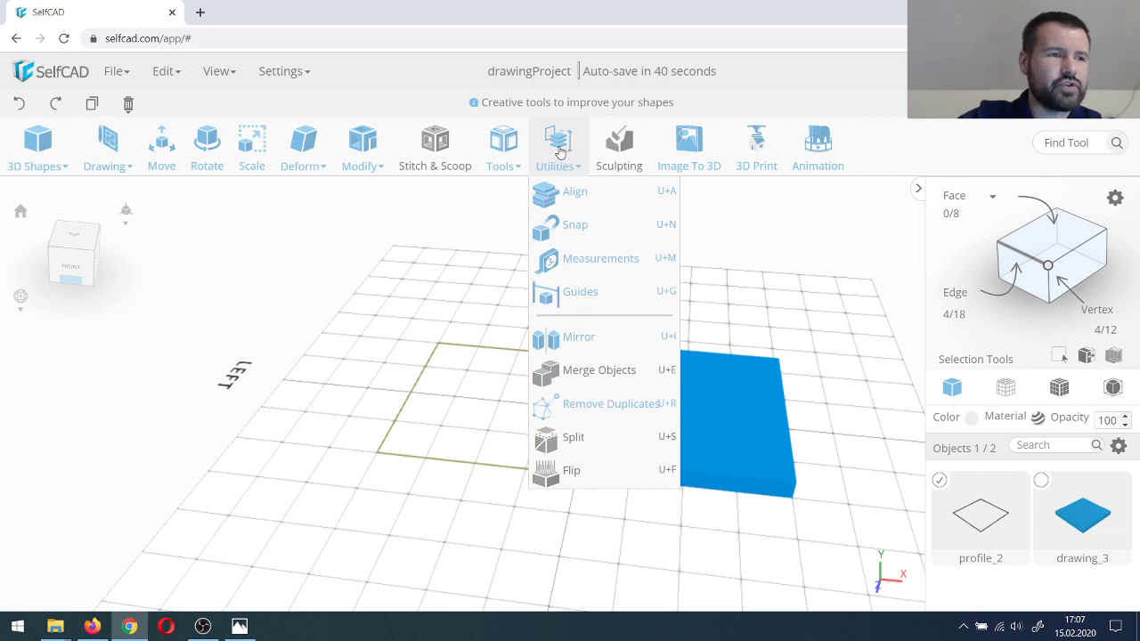
left_click(374, 149)
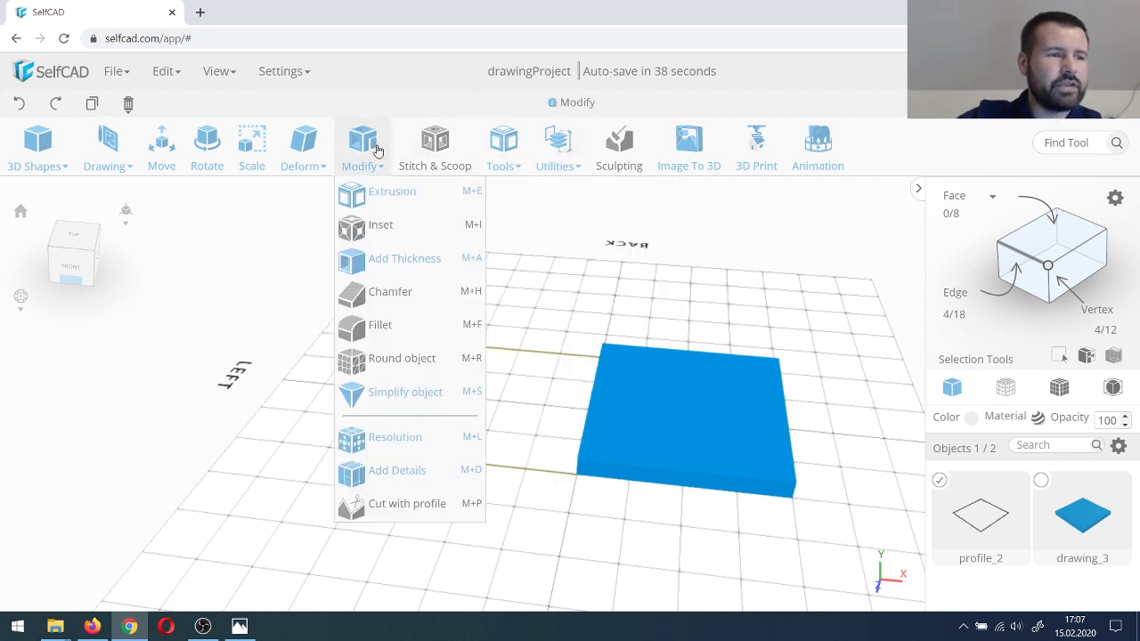
mouse_move(512, 158)
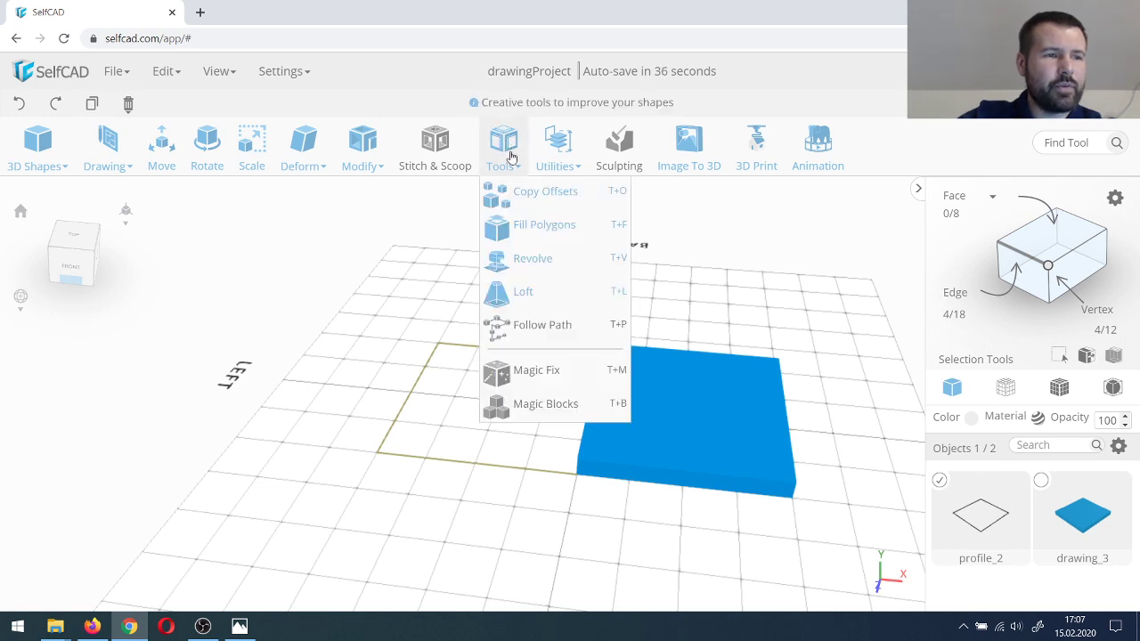
left_click(545, 259)
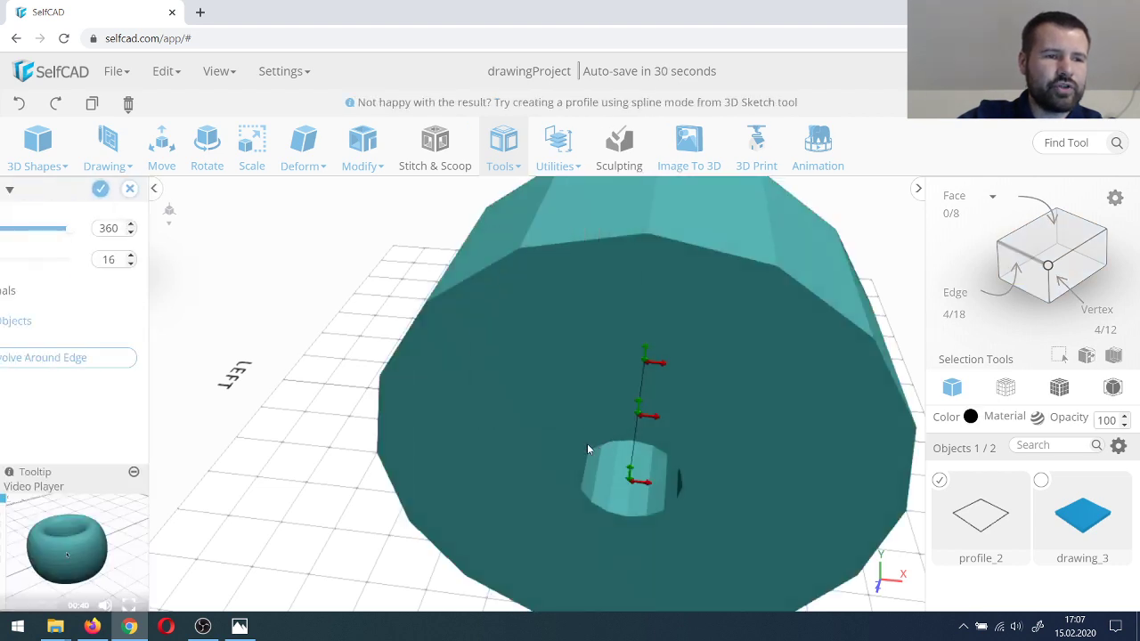
left_click(153, 371)
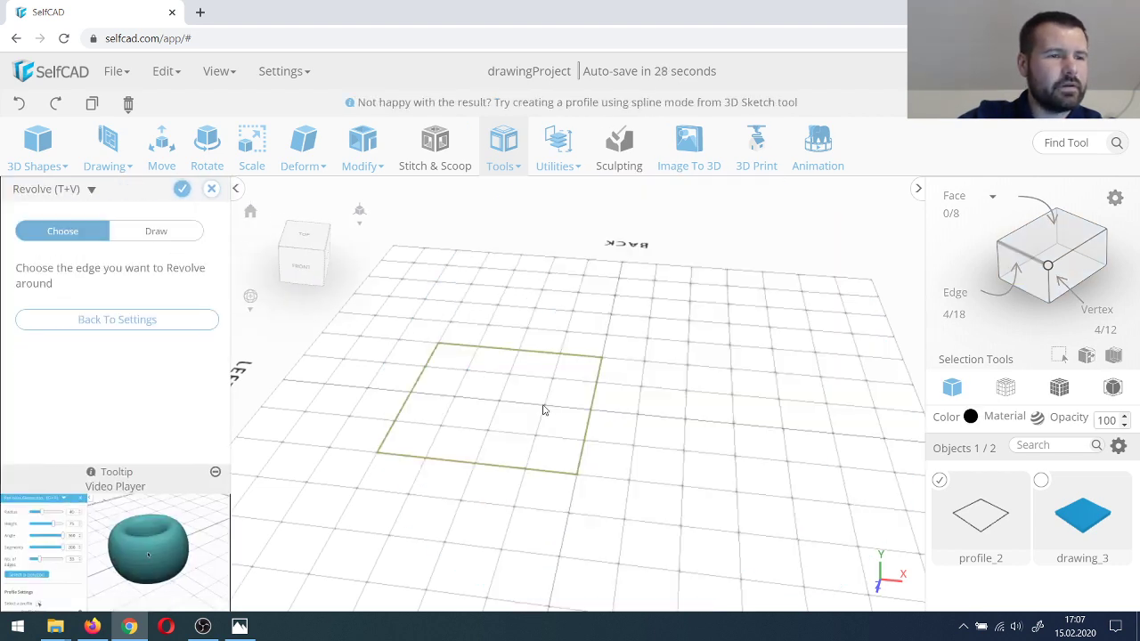
left_click(595, 411)
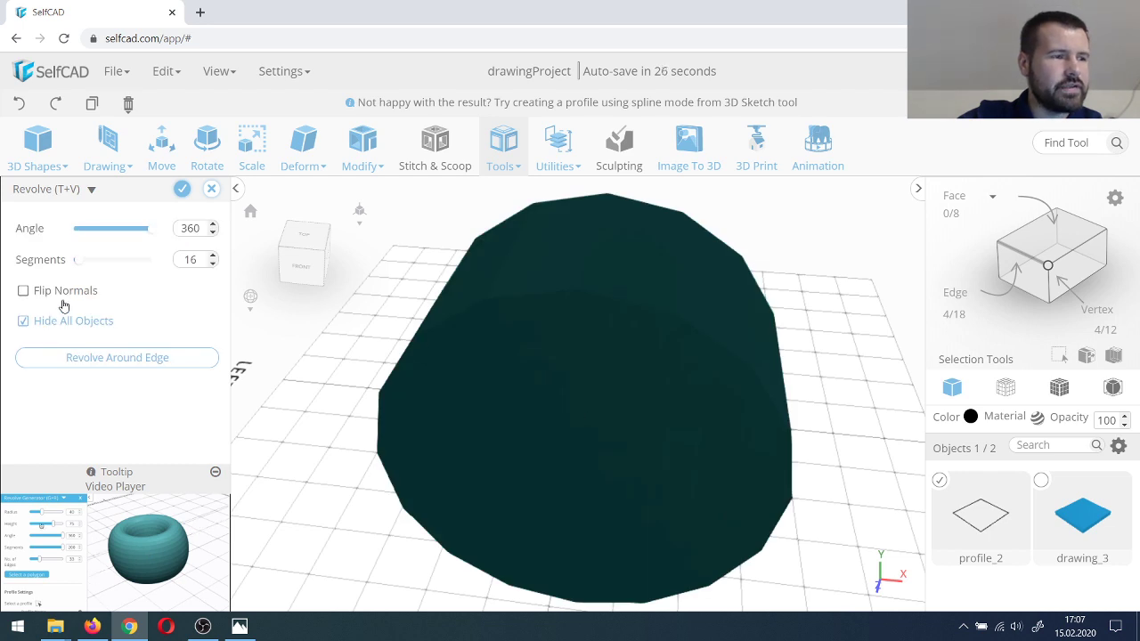
left_click(23, 291)
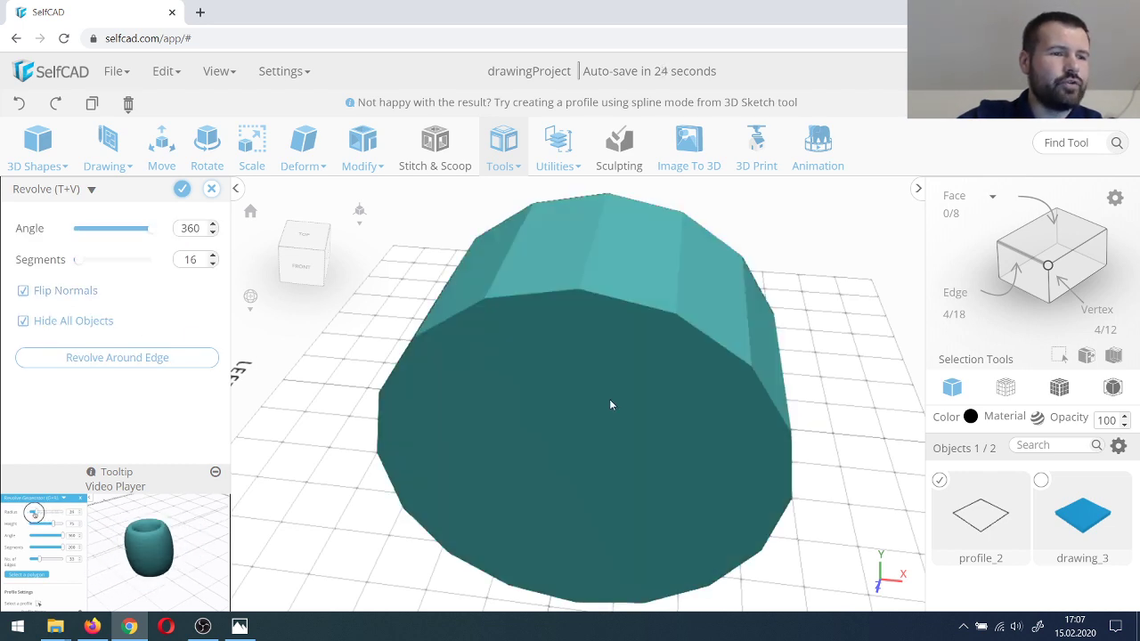
mouse_move(610, 399)
right_mouse_down()
mouse_move(588, 370)
mouse_move(609, 397)
right_mouse_up()
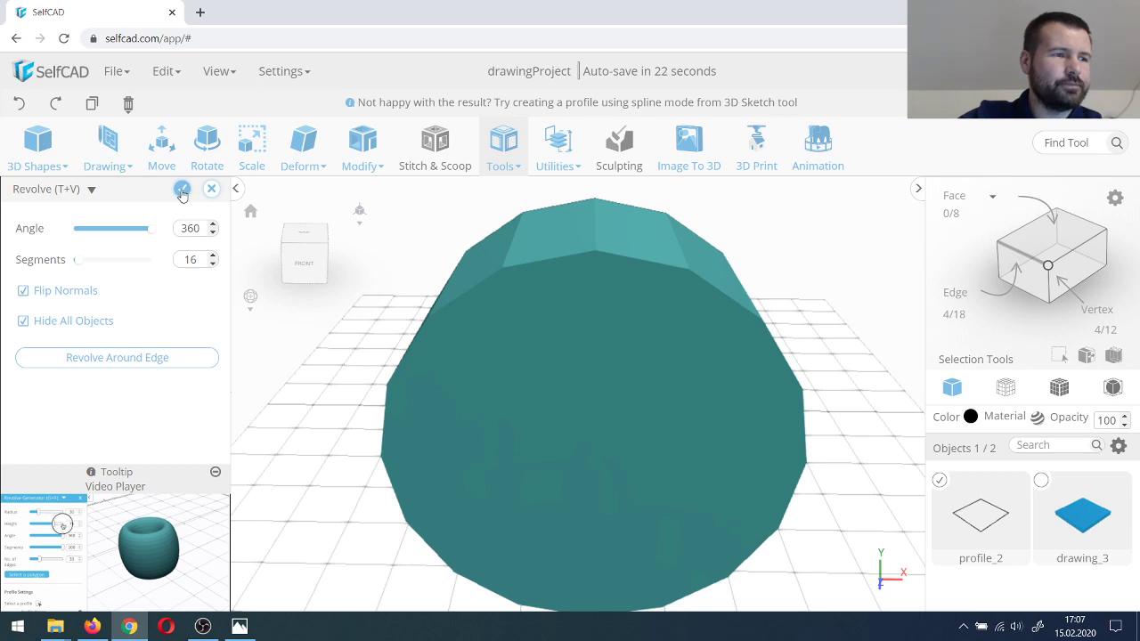
left_click(212, 190)
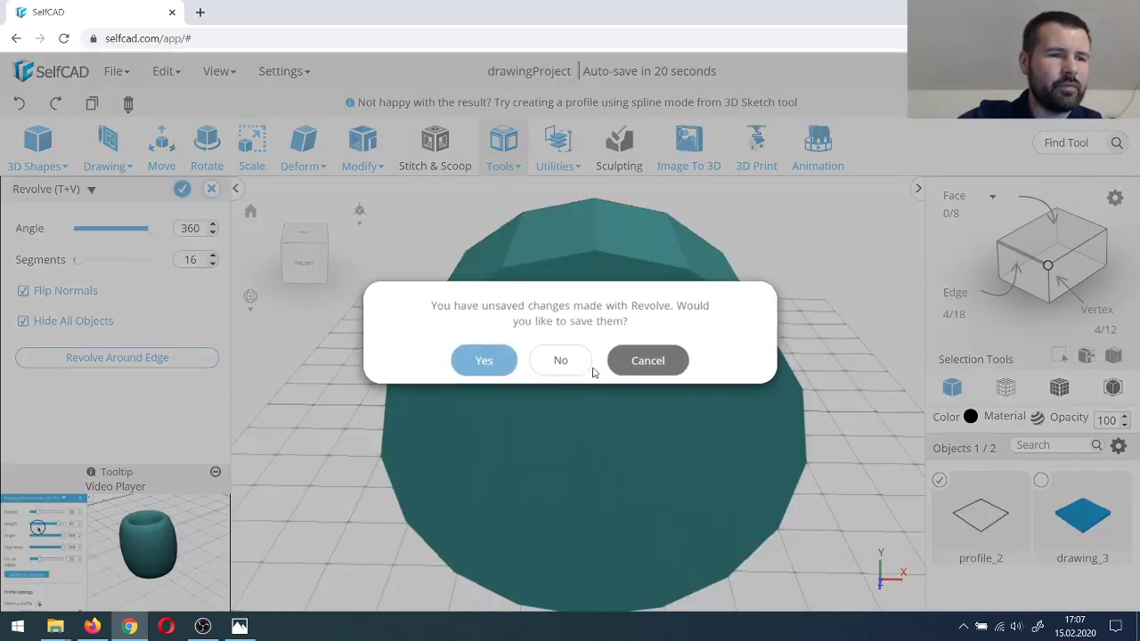
left_click(565, 366)
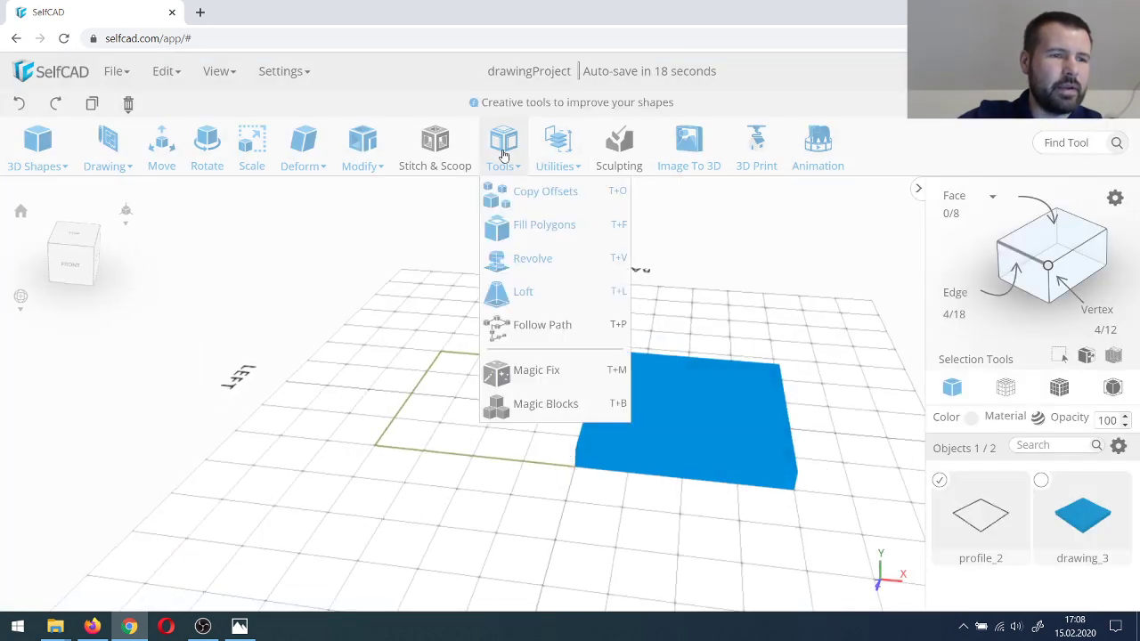
Step: Revolve the rectangle profile 360° with 16 segments around its edge adjoining the plate, with normals flipped and all objects hidden
left_click(528, 261)
left_click(24, 292)
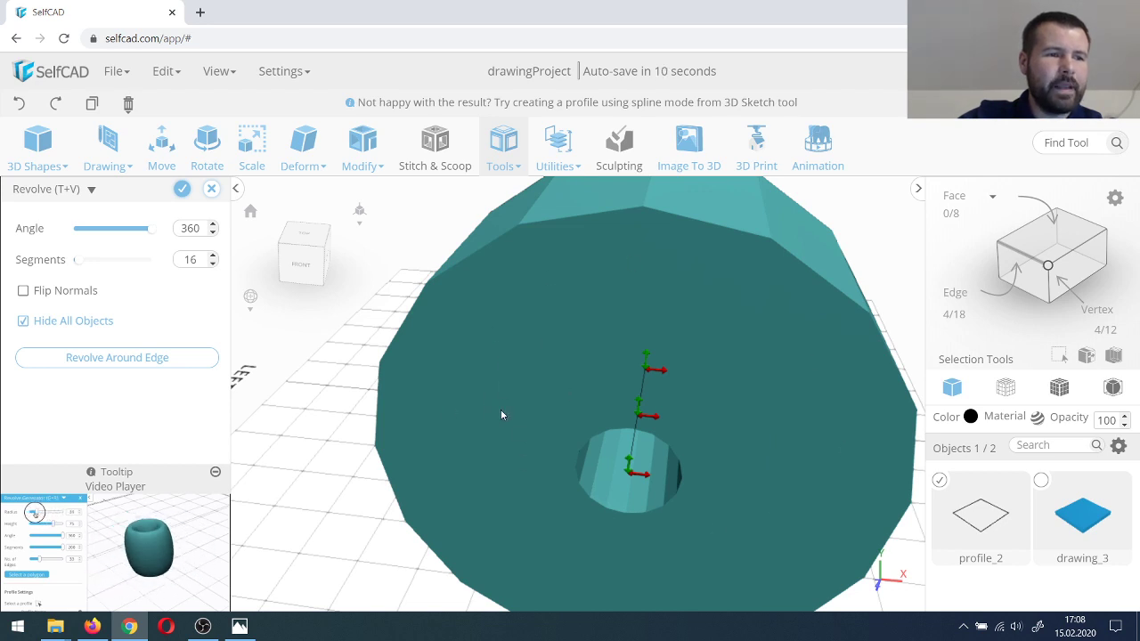
left_click(147, 361)
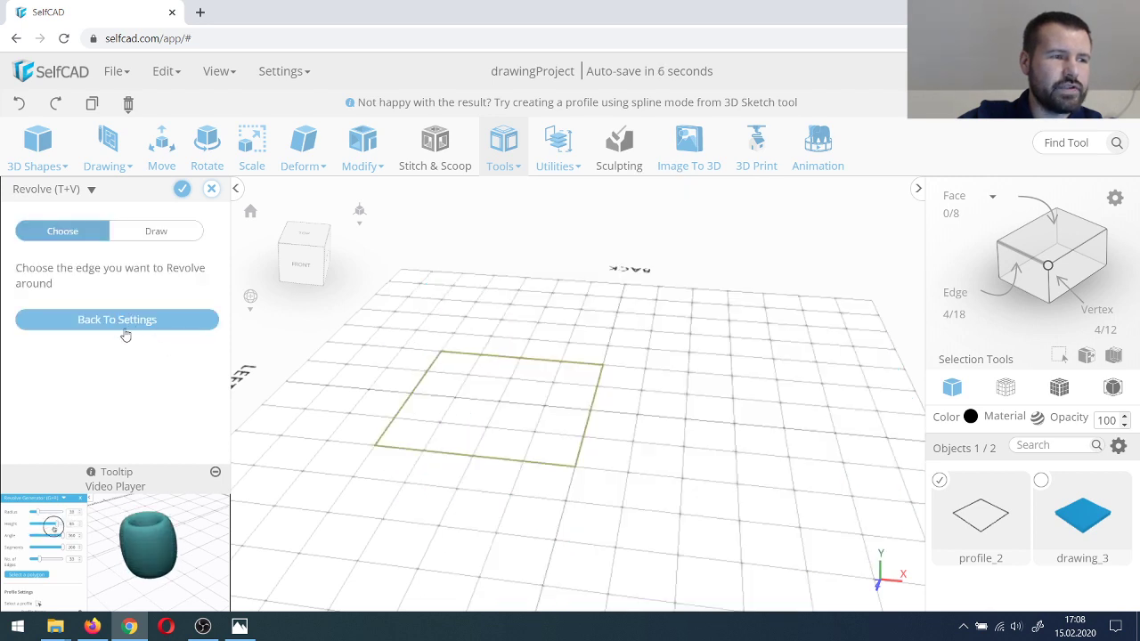
left_click(126, 330)
left_click(131, 361)
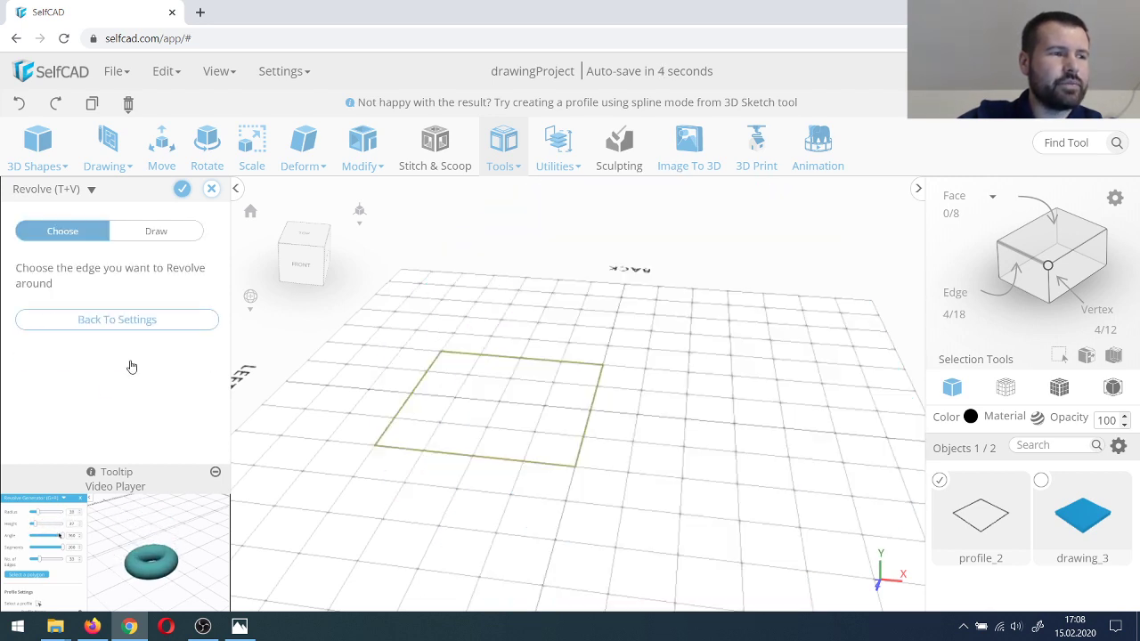
left_click(590, 418)
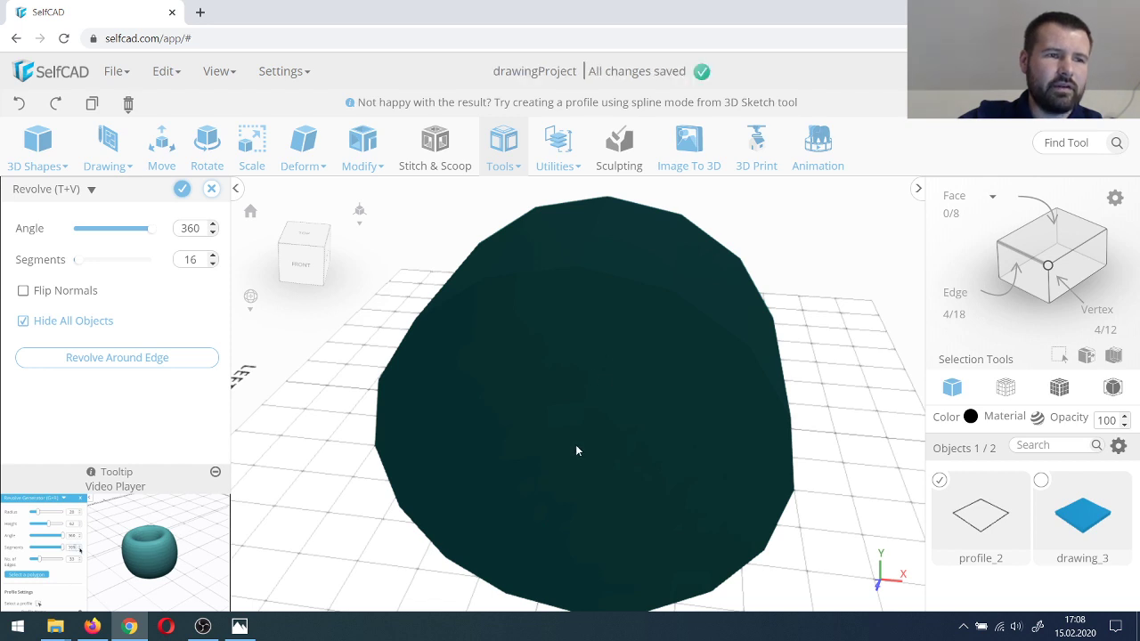
left_click(24, 294)
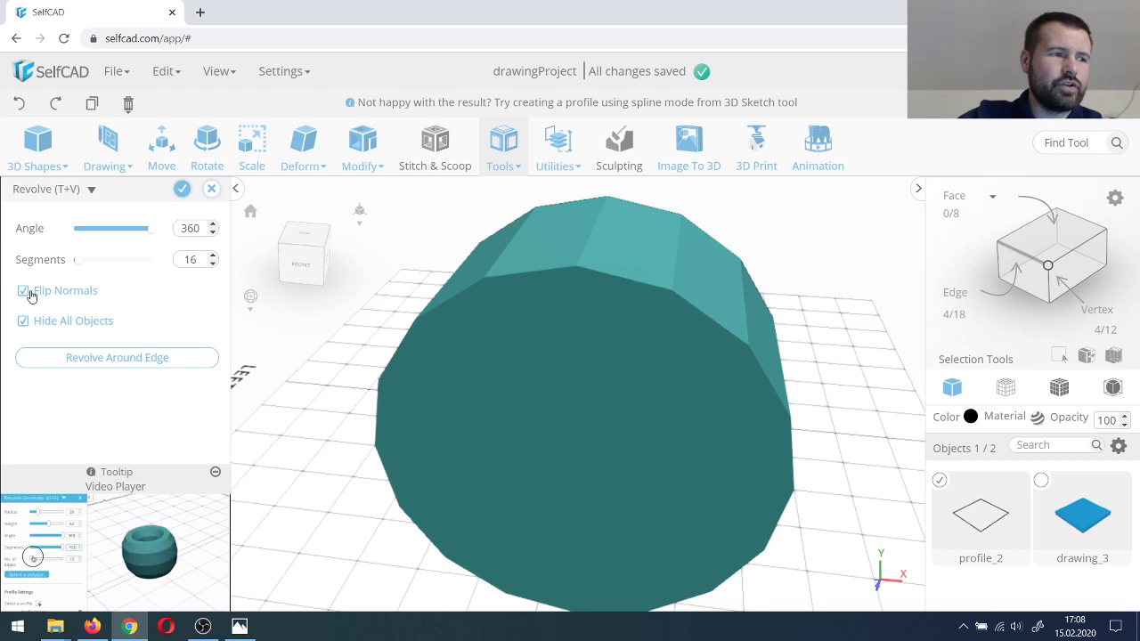
left_click(182, 192)
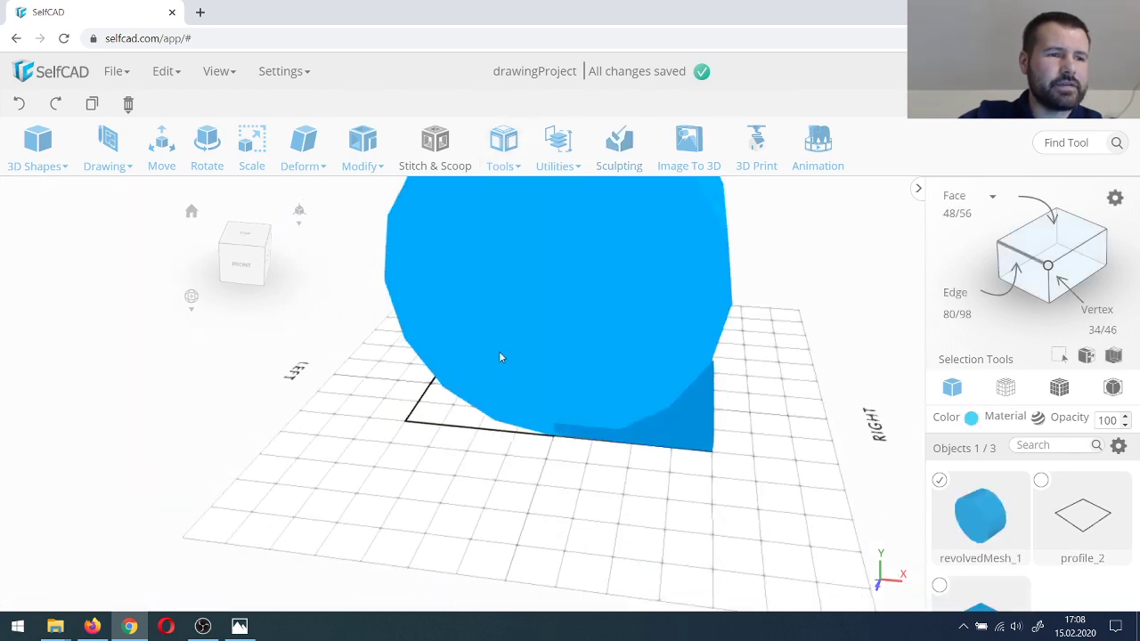
Step: Select the front end cap of the revolved cylinder in polygon mode and delete it to expose the interior
scroll(572, 305, "down", 5)
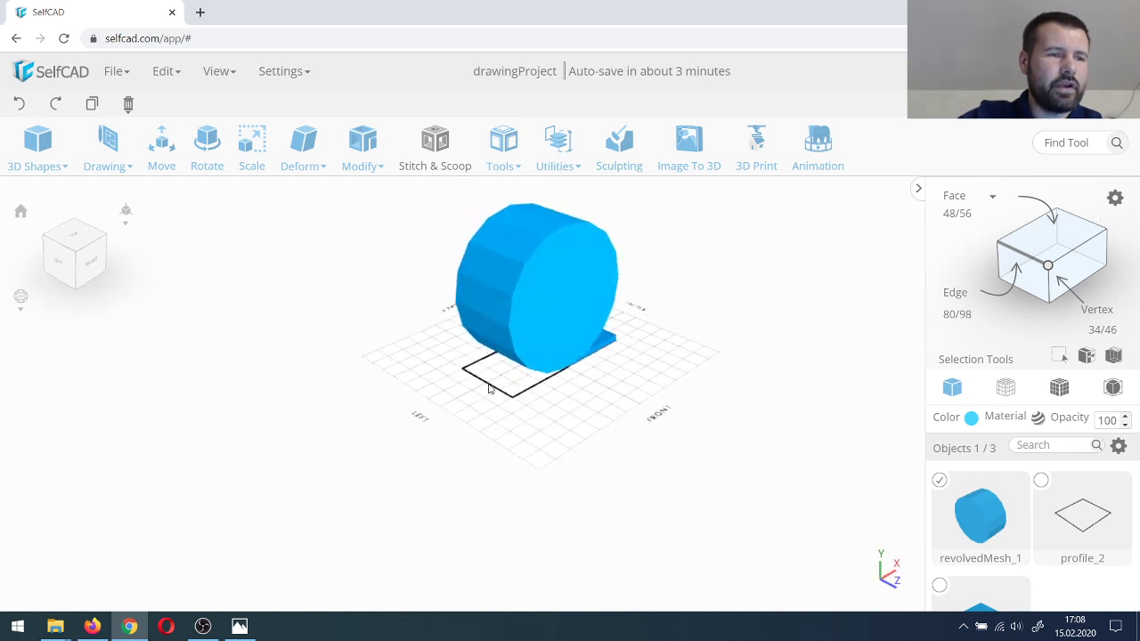
scroll(515, 221, "up", 3)
scroll(517, 232, "up", 2)
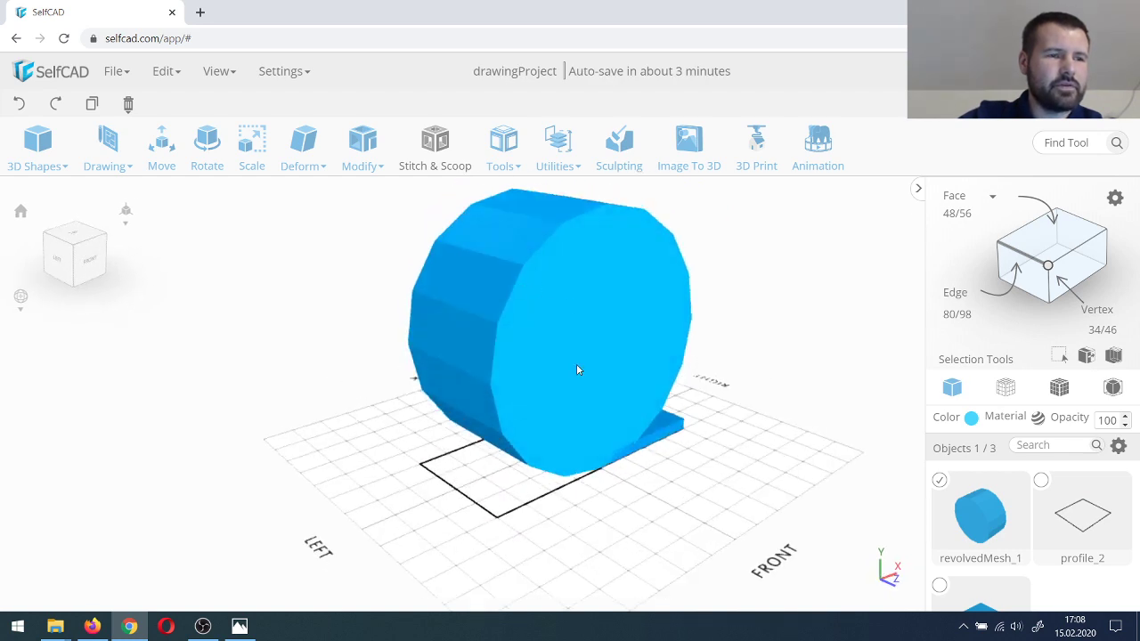
scroll(561, 276, "up", 2)
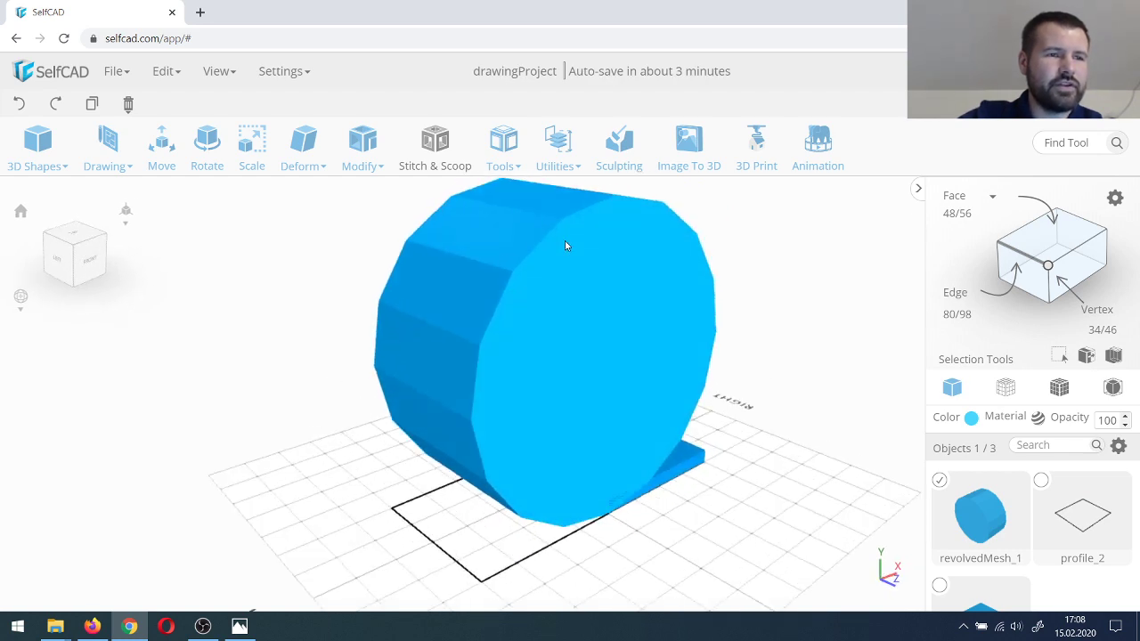
left_click(966, 216)
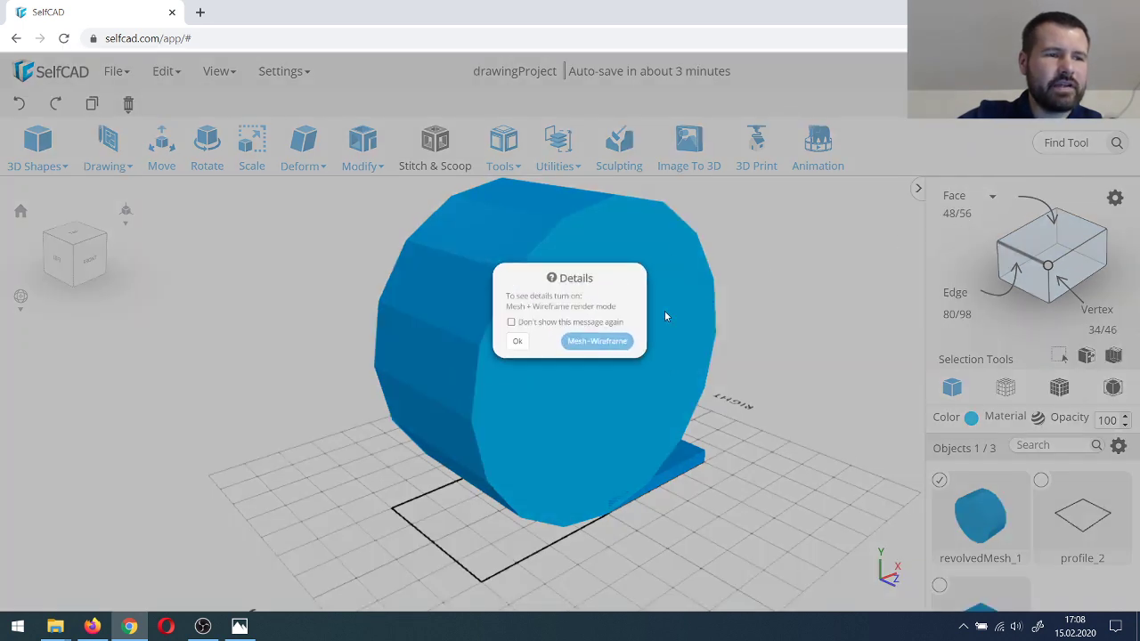
left_click(497, 355)
left_click(556, 349)
scroll(560, 411, "down", 1)
scroll(559, 415, "down", 2)
left_click_drag(560, 415, 330, 403)
scroll(458, 367, "up", 3)
left_click(128, 104)
left_click(147, 130)
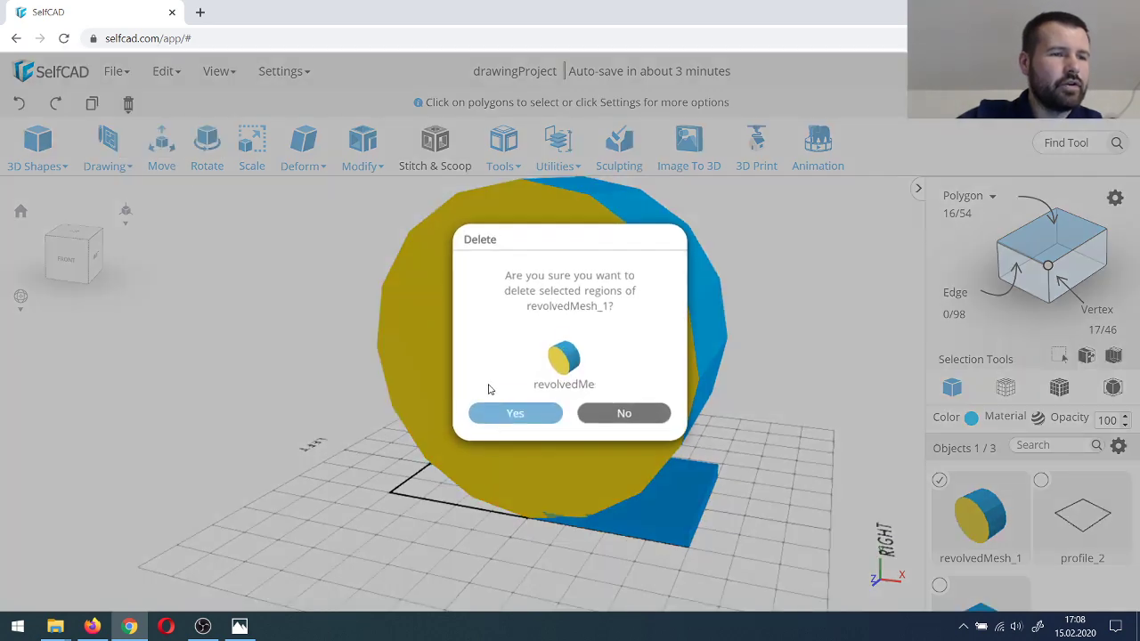
left_click(516, 409)
Step: Inspect the inside of the open cylinder and delete the whole revolved mesh
left_click_drag(525, 368, 532, 259)
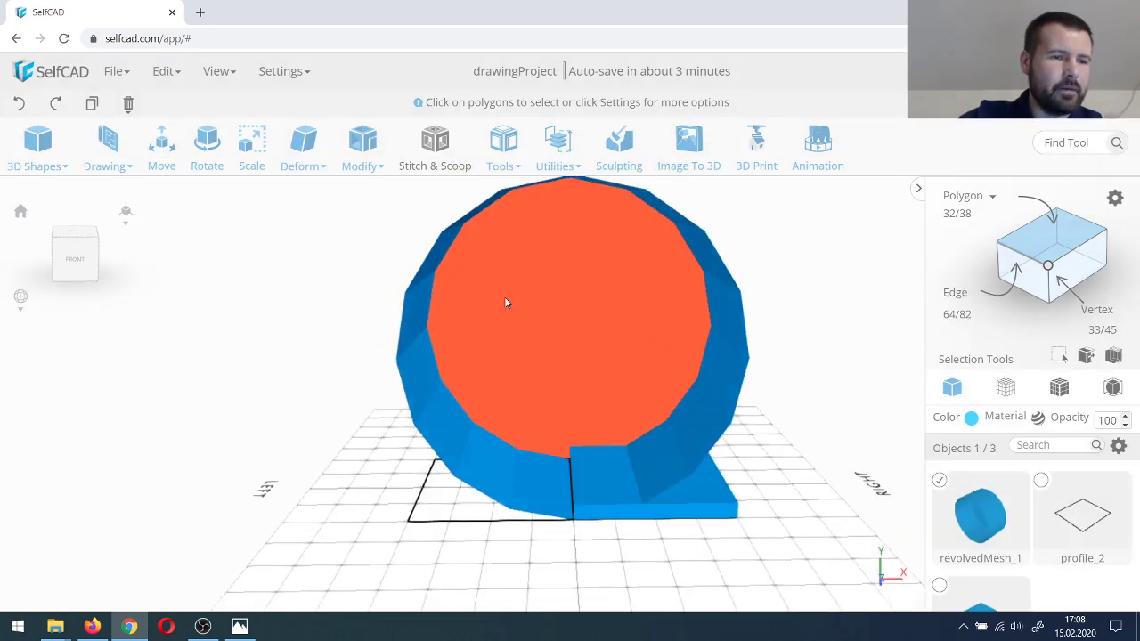
left_click_drag(527, 393, 595, 323)
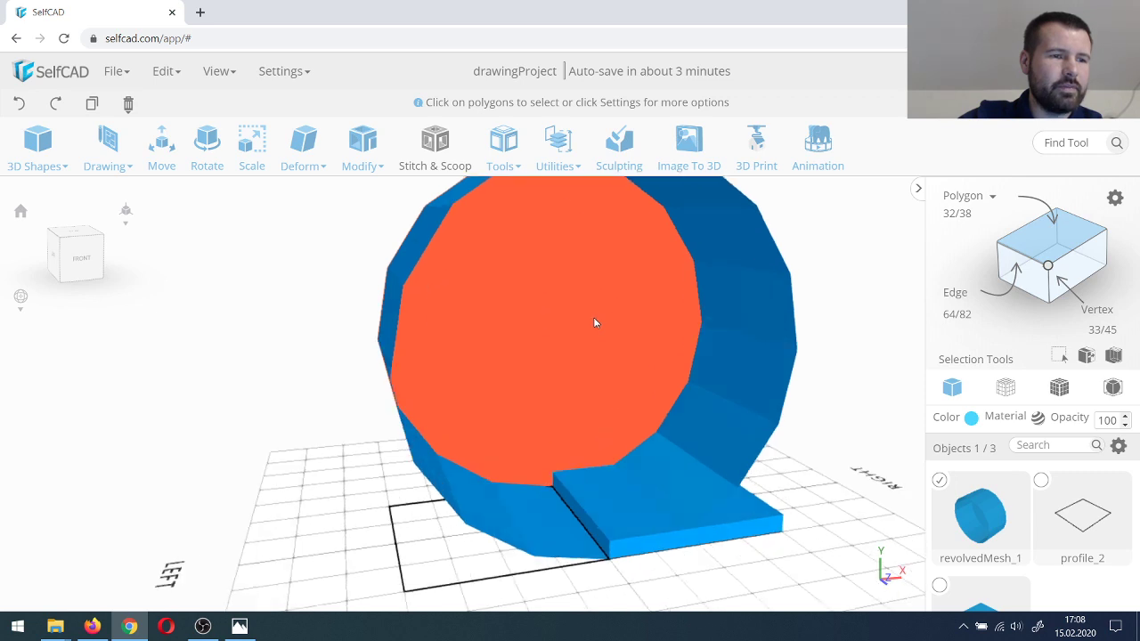
scroll(579, 348, "down", 2)
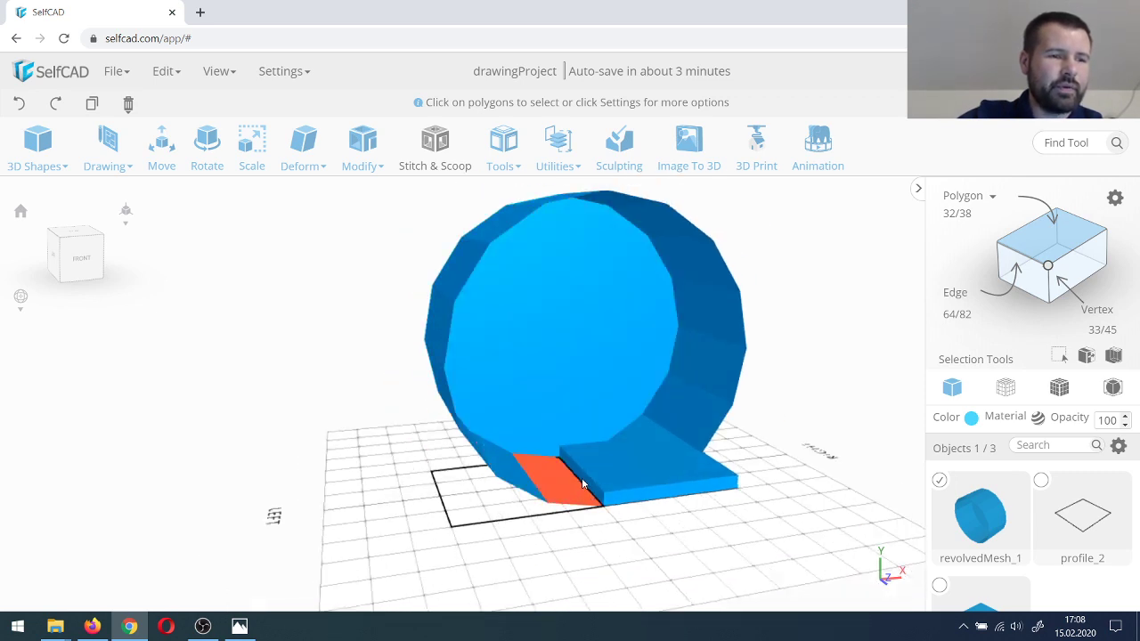
key("Delete")
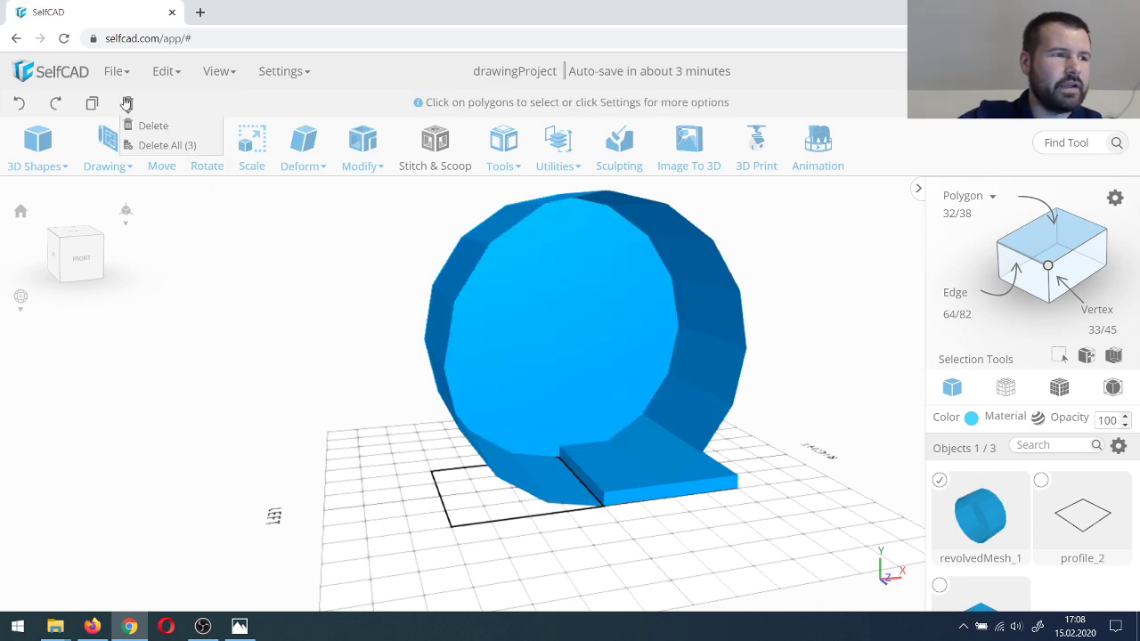
left_click(540, 408)
right_click_drag(634, 455, 527, 504)
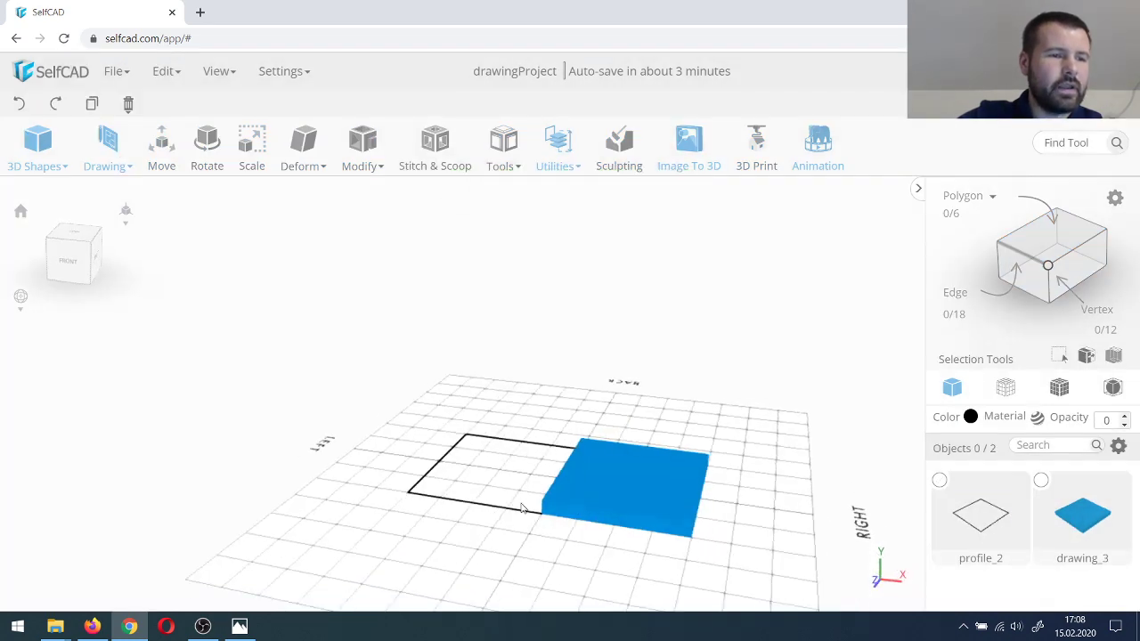
Step: Sketch a small 32-edge circle on the ground plane behind the rectangle profile and select both profiles
left_click(476, 505)
scroll(450, 482, "up", 5)
right_click_drag(533, 434, 501, 467)
scroll(510, 423, "up", 1)
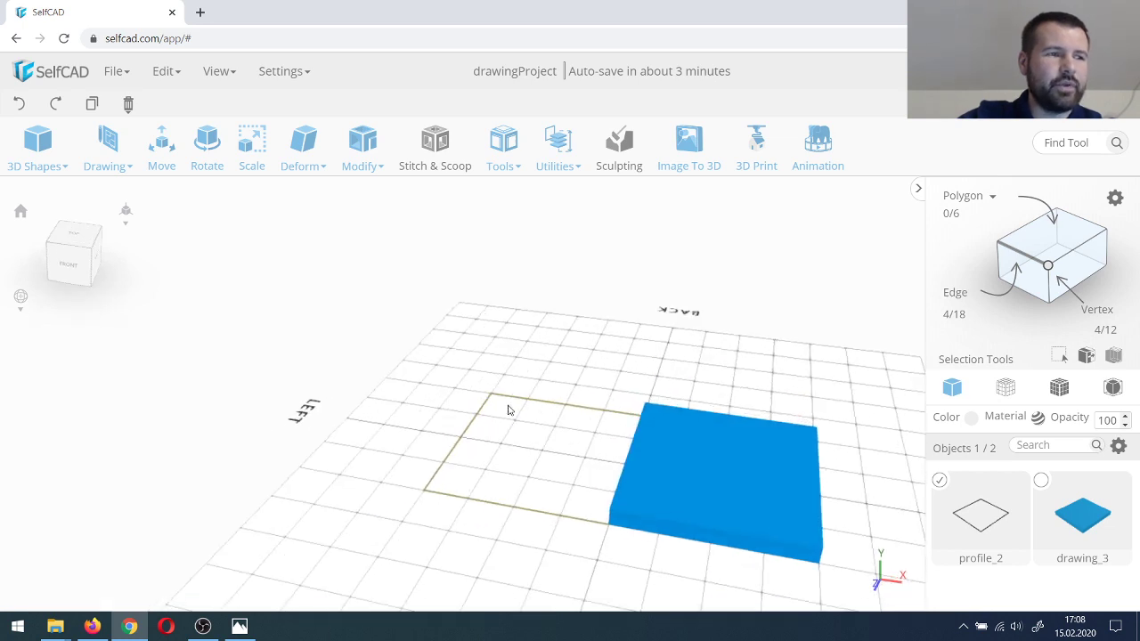
left_click(111, 152)
left_click(97, 229)
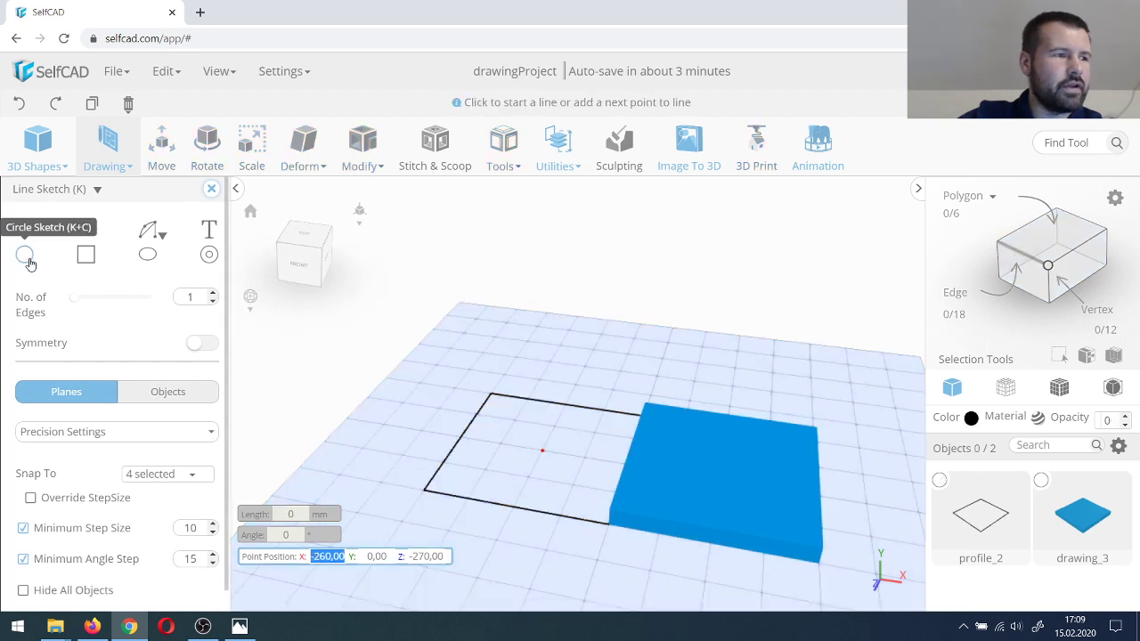
left_click(24, 255)
left_click(519, 359)
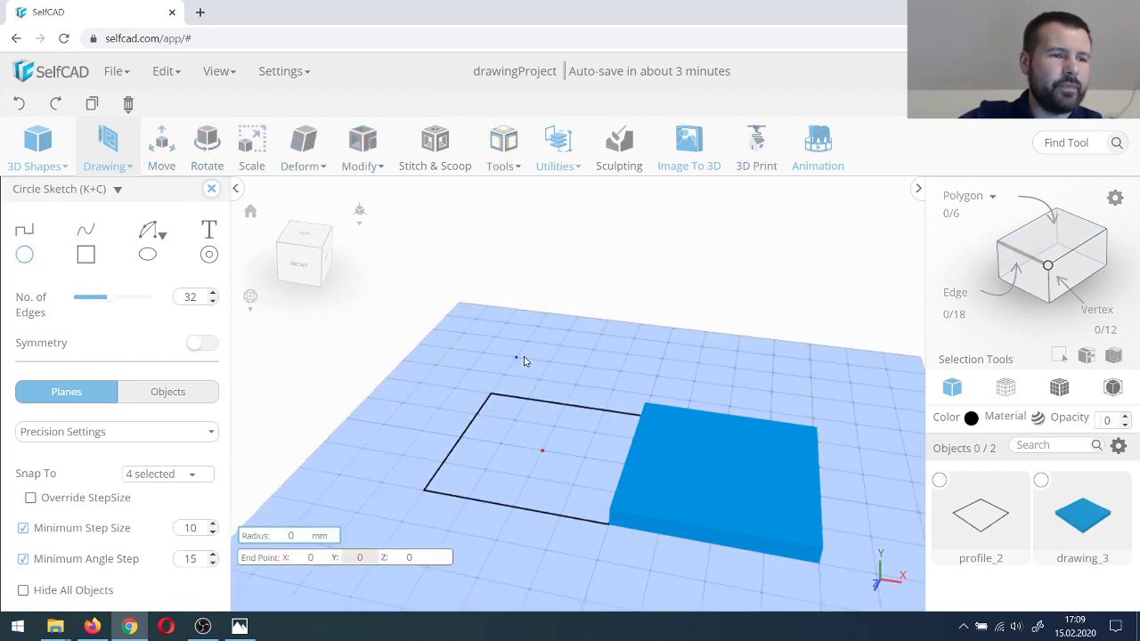
left_click(522, 361)
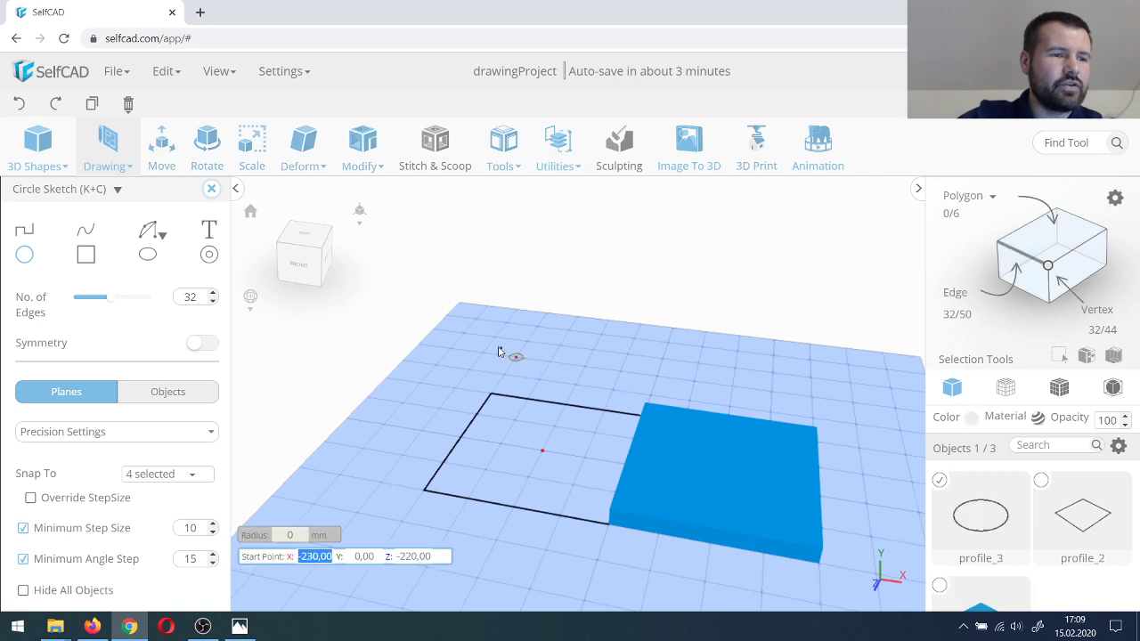
scroll(522, 362, "up", 2)
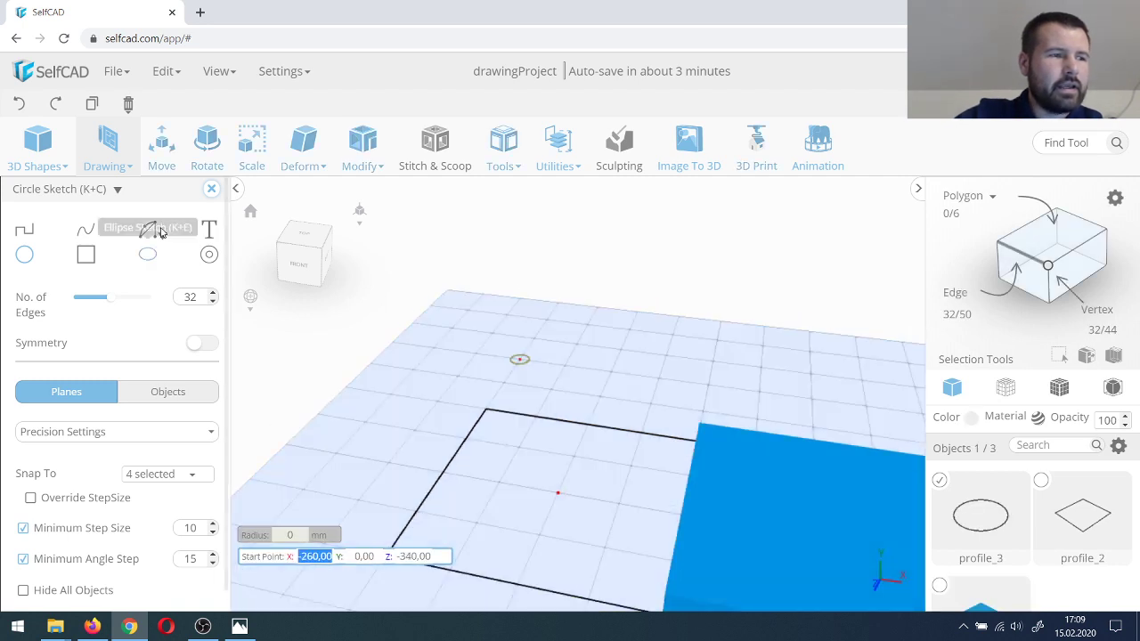
left_click(211, 189)
left_click(535, 424)
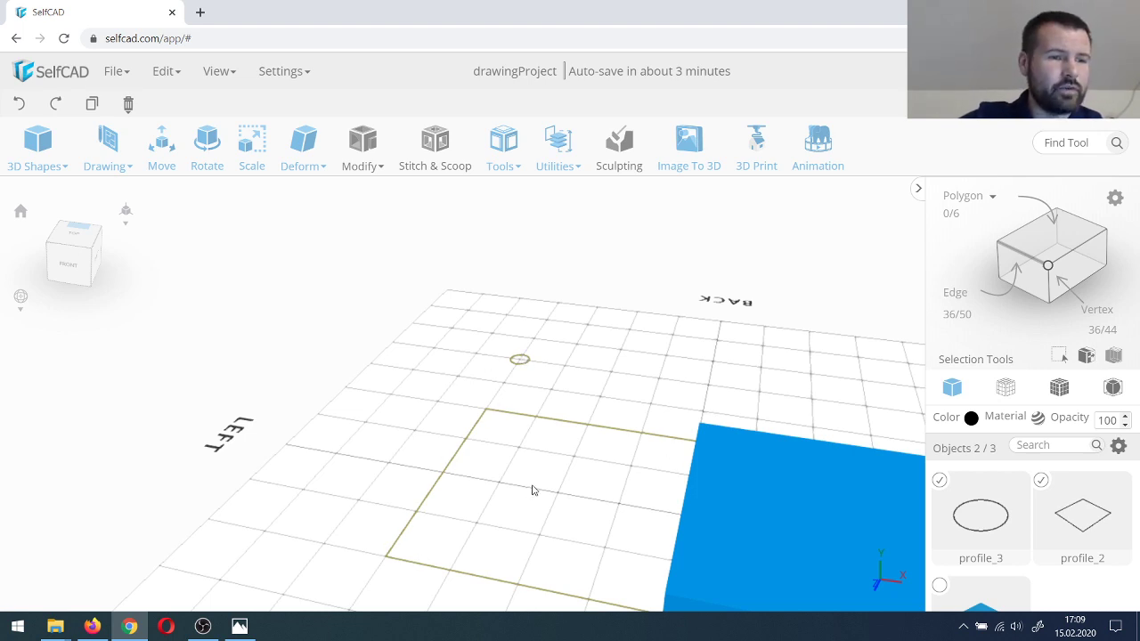
Step: Preview a Follow Path sweep of the small circle along the rectangle profile with Use Tangent on, and discard it
right_click_drag(533, 491, 633, 486)
scroll(588, 471, "down", 3)
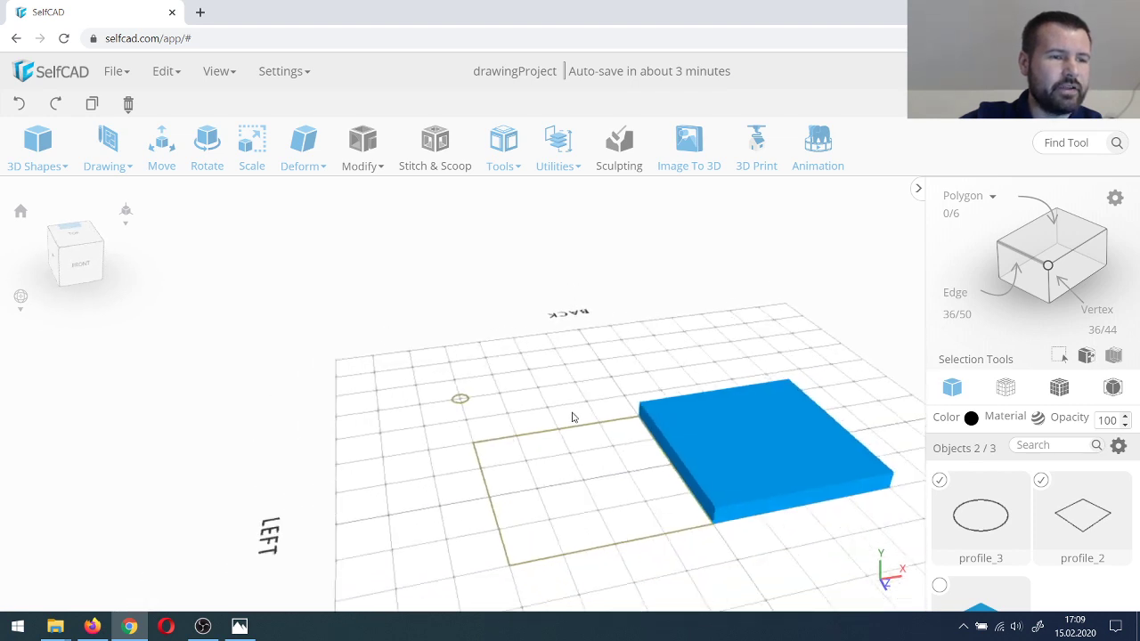
scroll(552, 437, "up", 3)
left_click(495, 157)
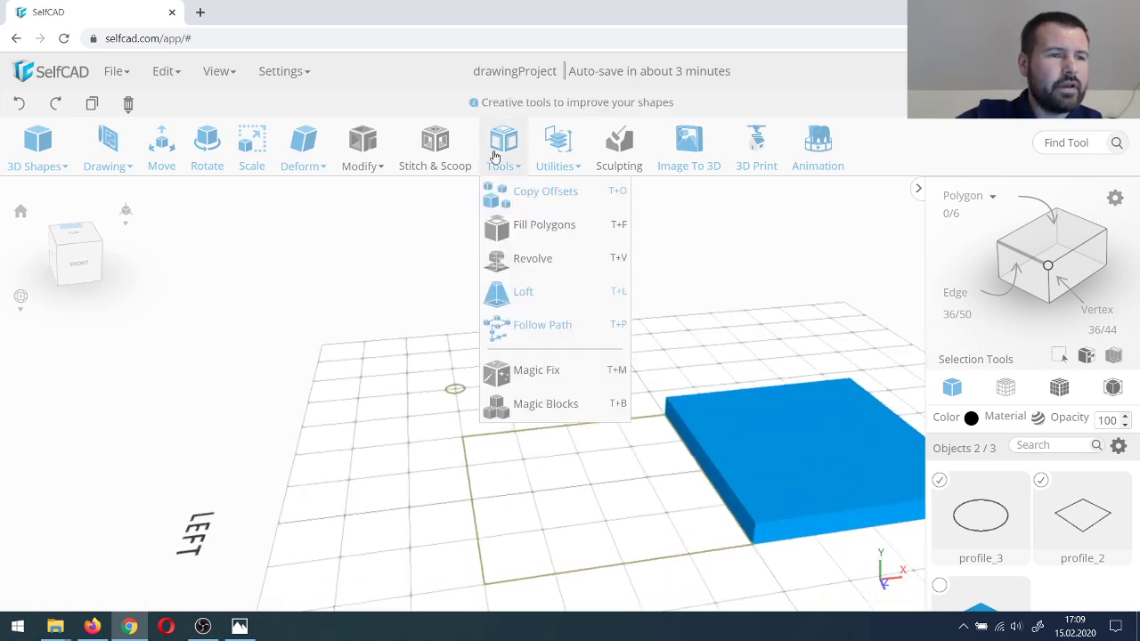
left_click(551, 328)
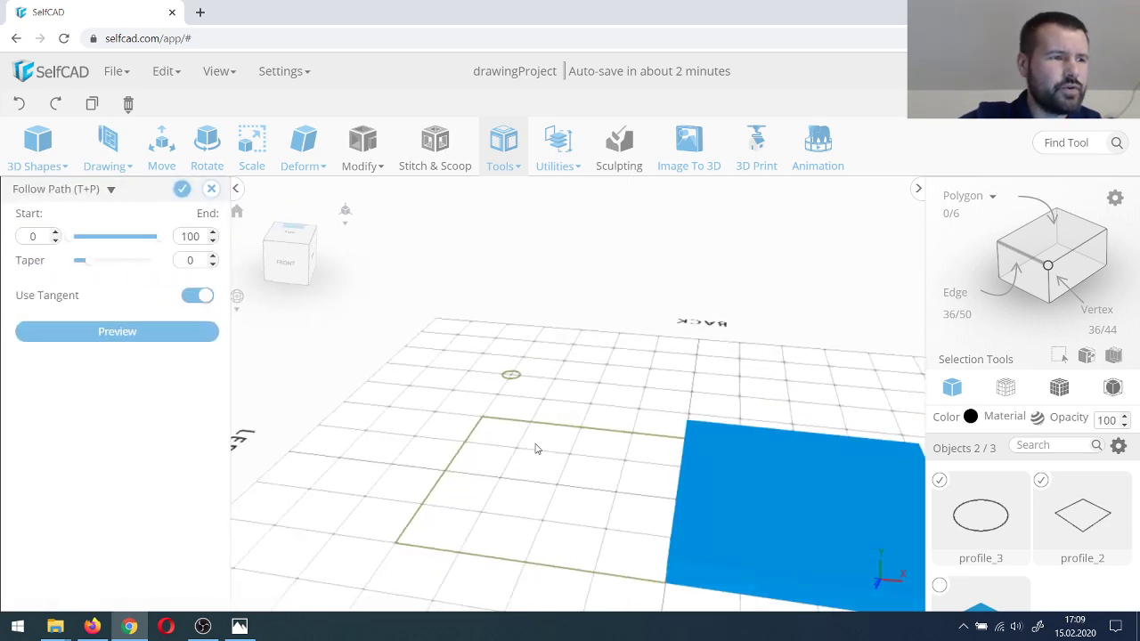
left_click(145, 333)
scroll(685, 316, "down", 3)
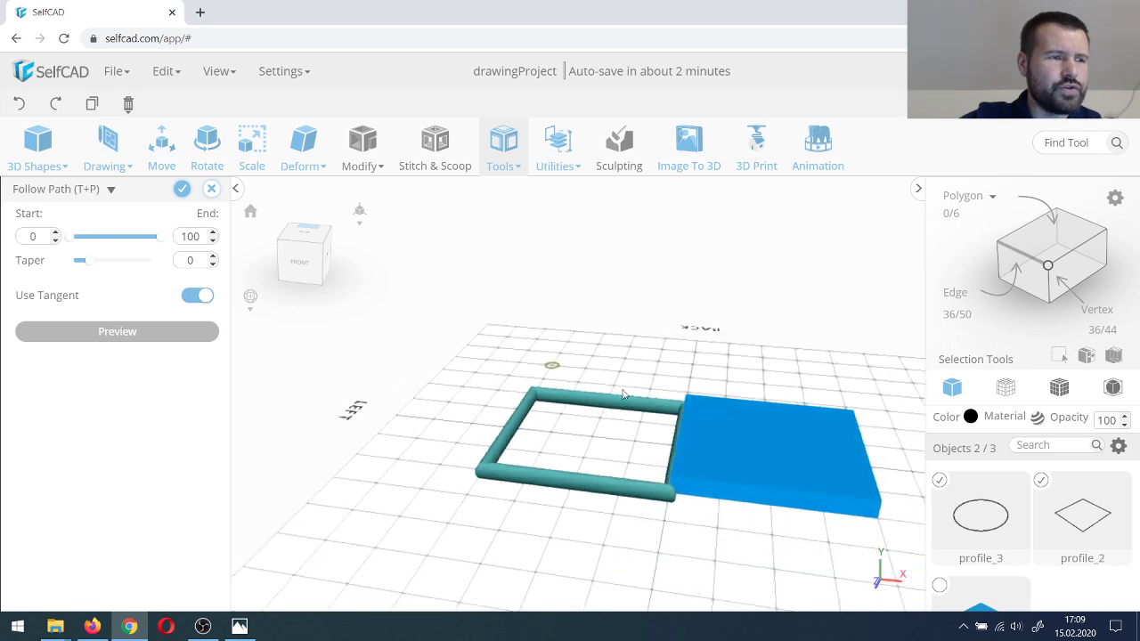
scroll(581, 437, "up", 3)
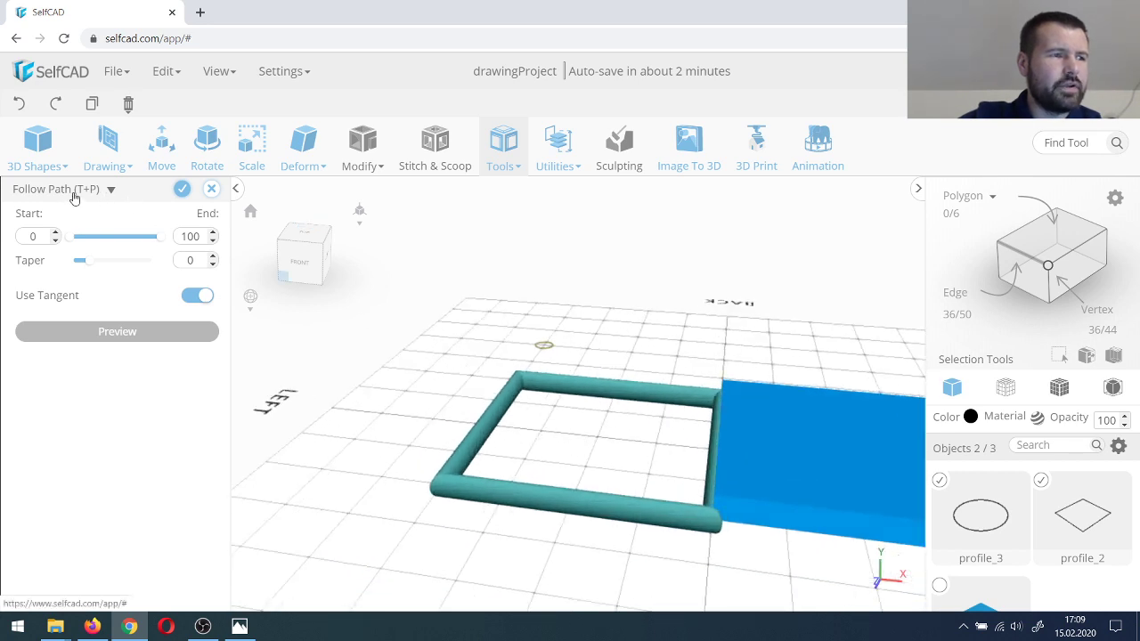
scroll(542, 383, "up", 4)
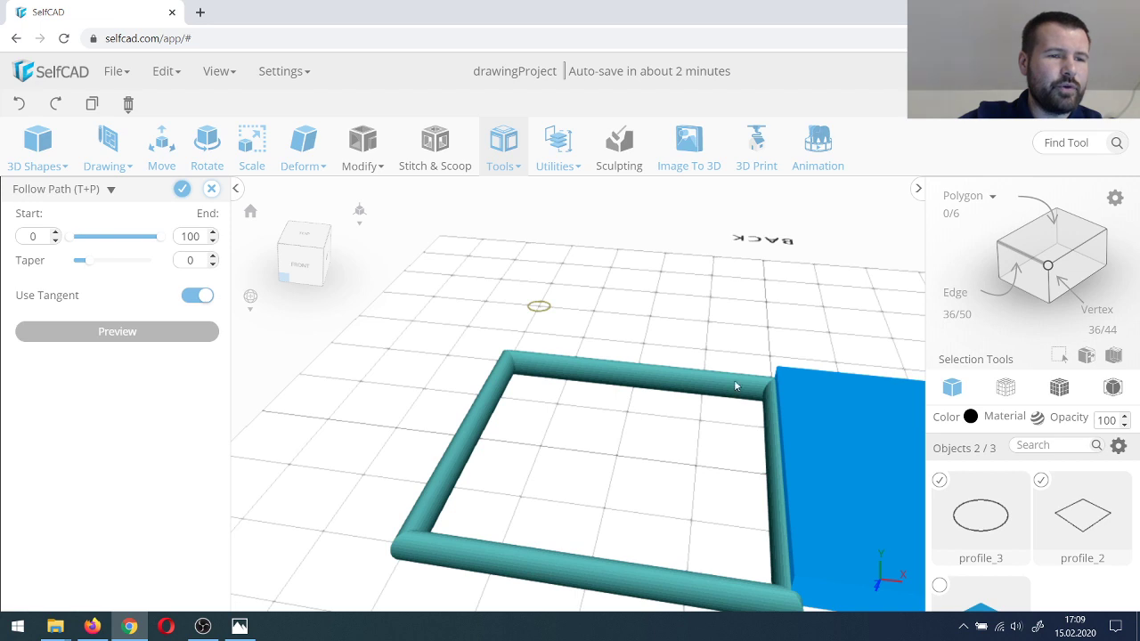
mouse_move(489, 473)
left_mouse_down()
mouse_move(471, 446)
mouse_move(526, 483)
mouse_move(508, 467)
left_mouse_up()
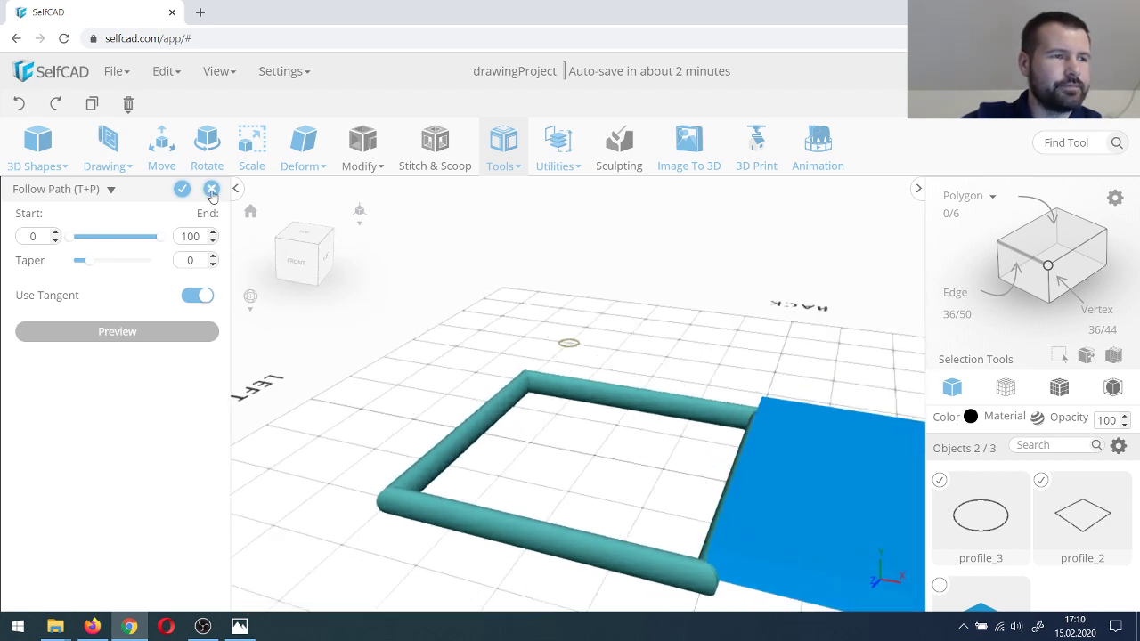
left_click(211, 188)
Step: Delete the small circle profile and select the rectangle profile
left_click(560, 356)
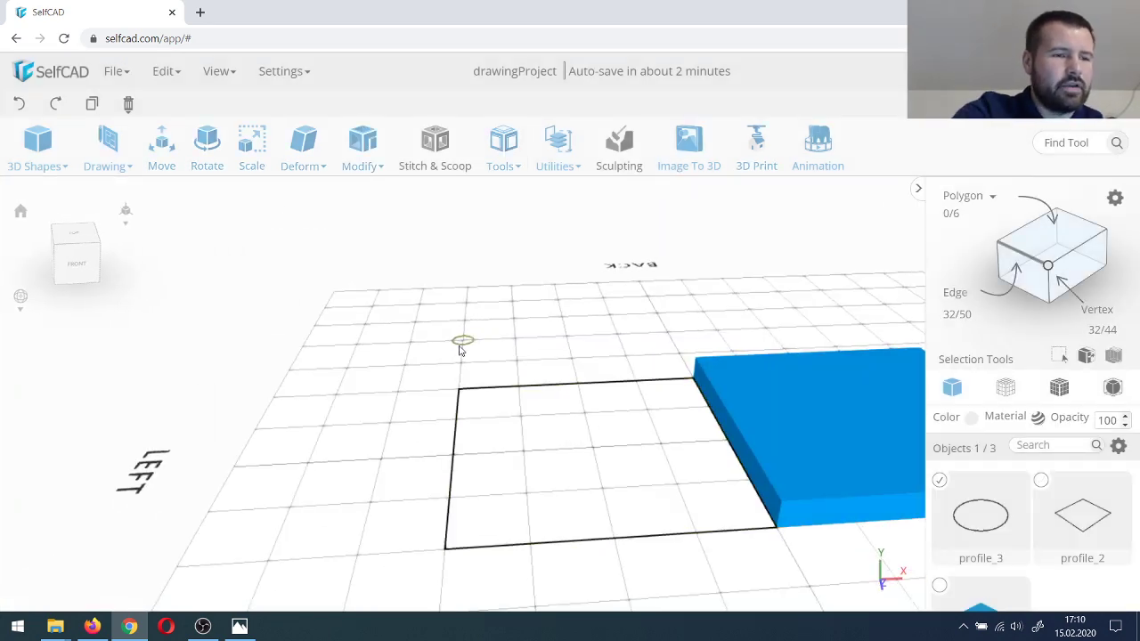
key("Delete")
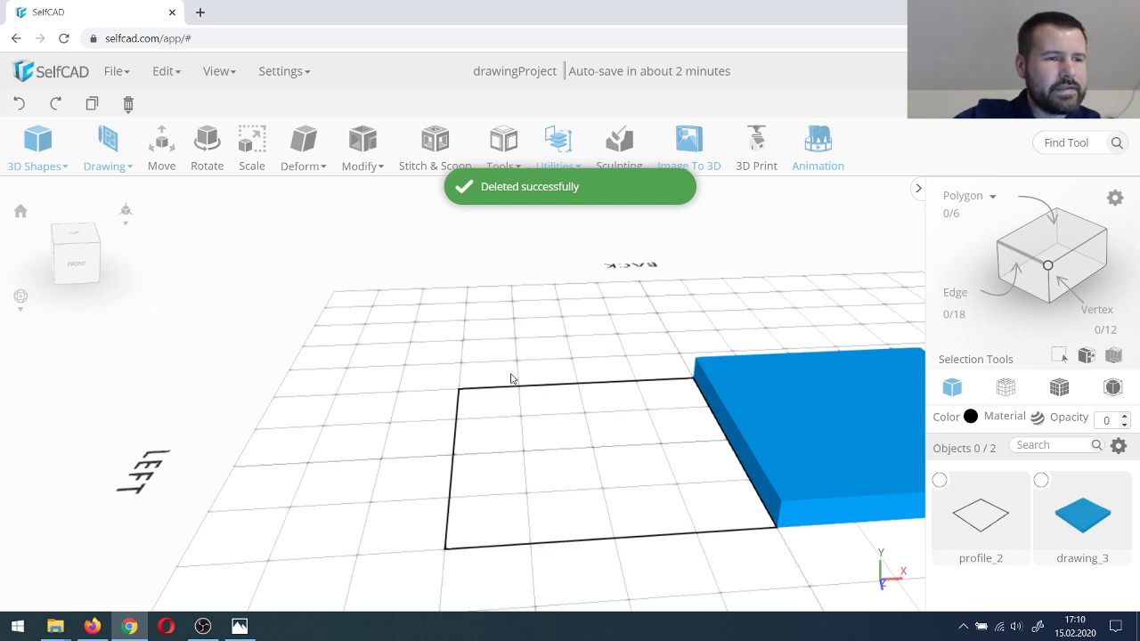
left_click(514, 380)
right_click_drag(529, 389, 473, 399)
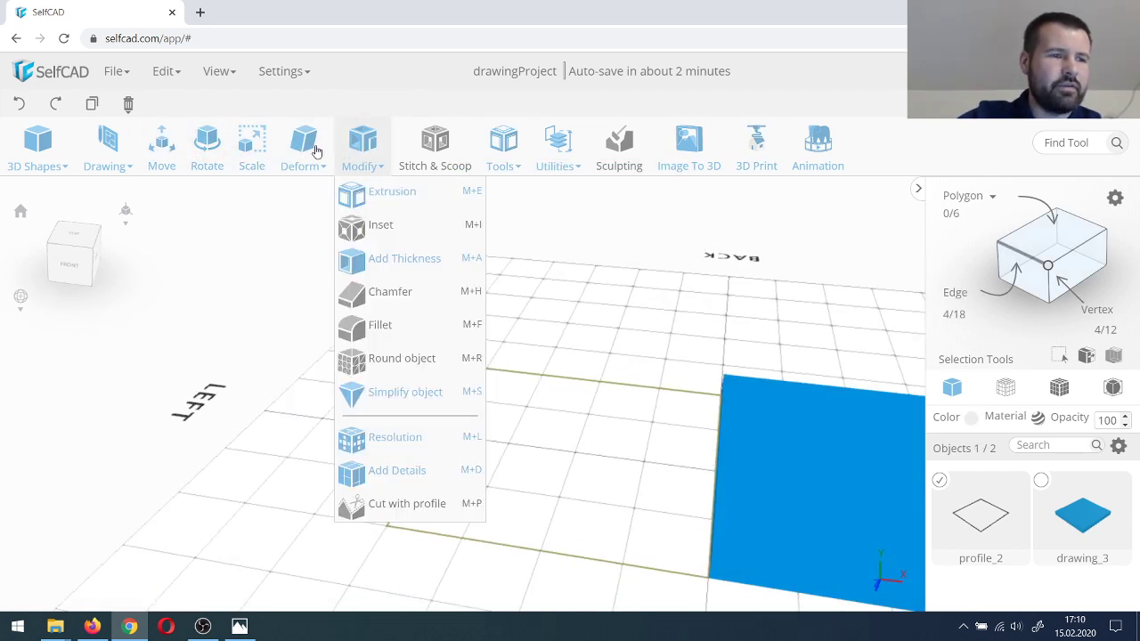
Step: Try moving the rectangle profile's back outer corner vertex off the ground plane, and undo the move
left_click(1049, 267)
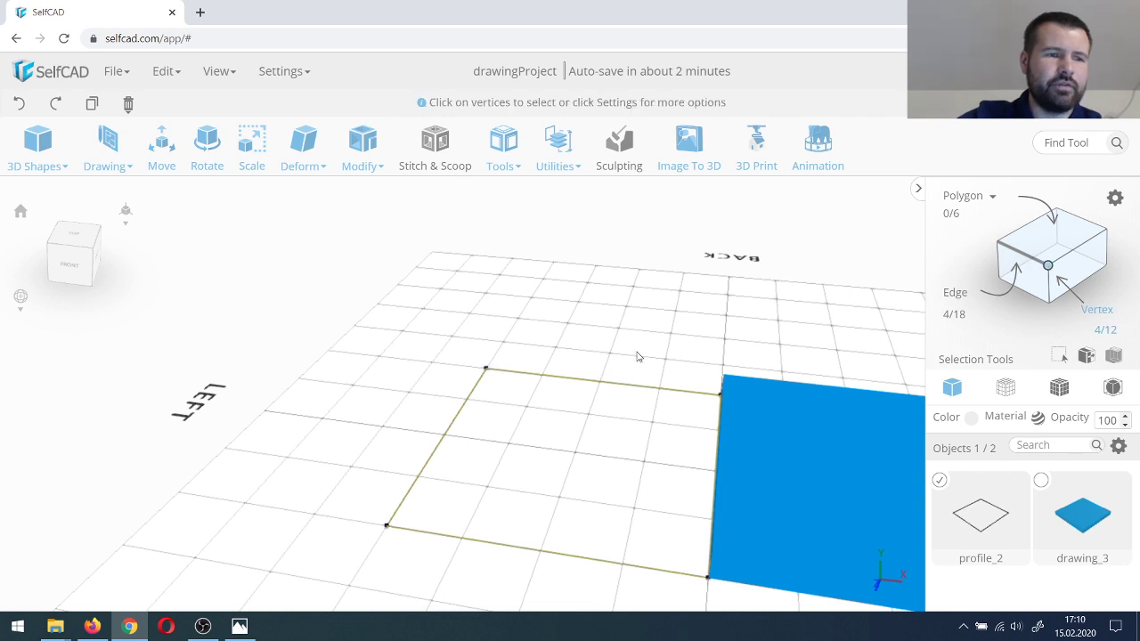
left_click(488, 372)
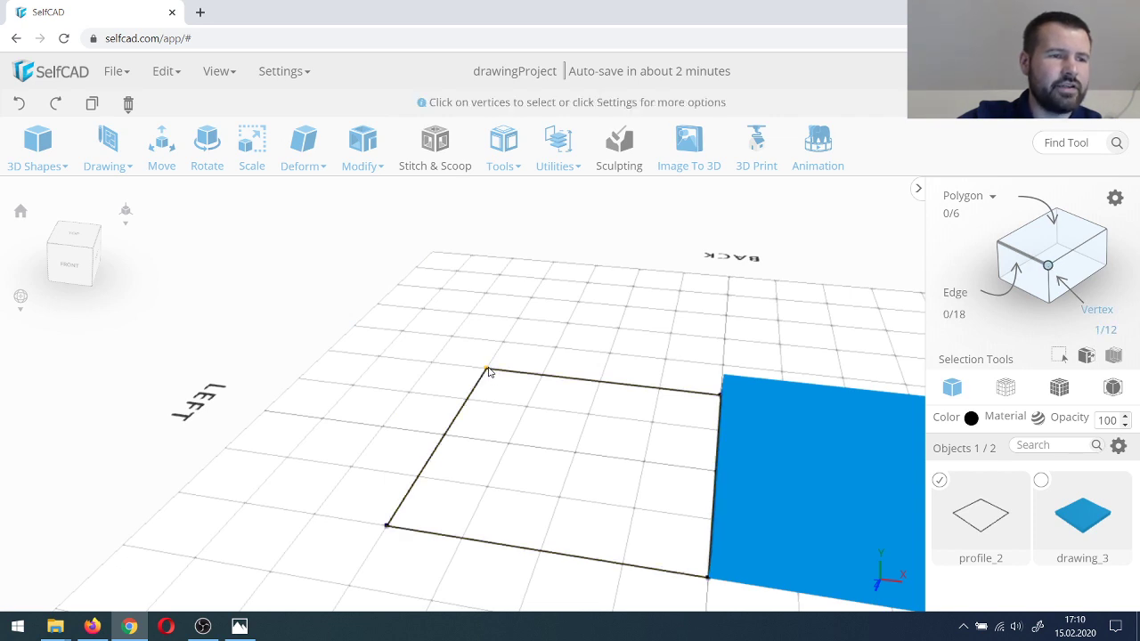
key("m")
left_click_drag(486, 369, 486, 343)
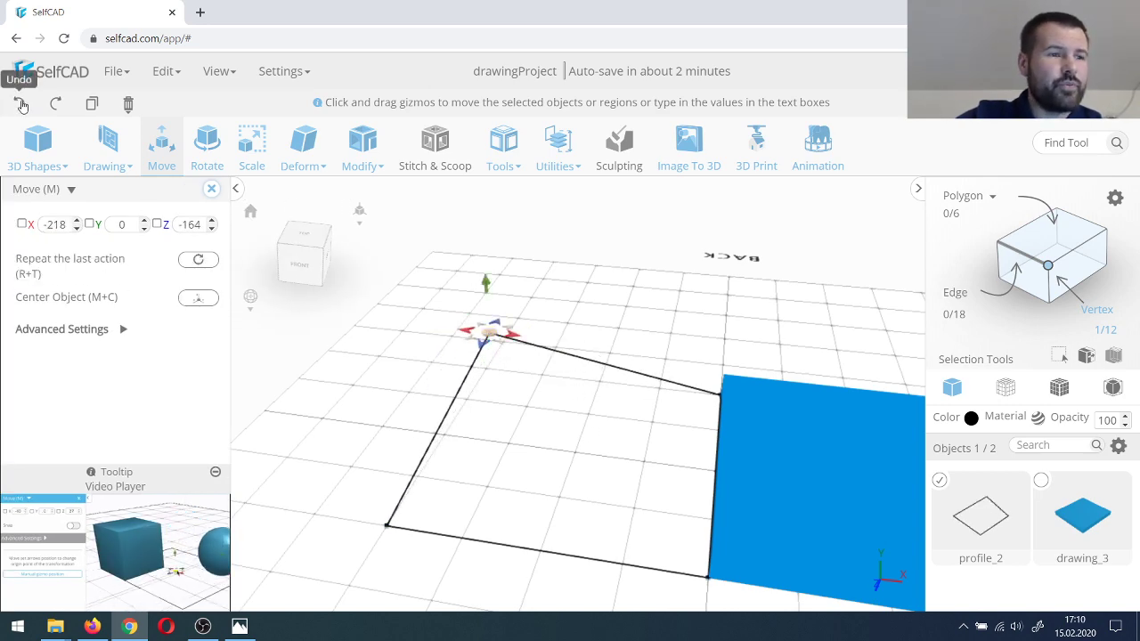
left_click(25, 105)
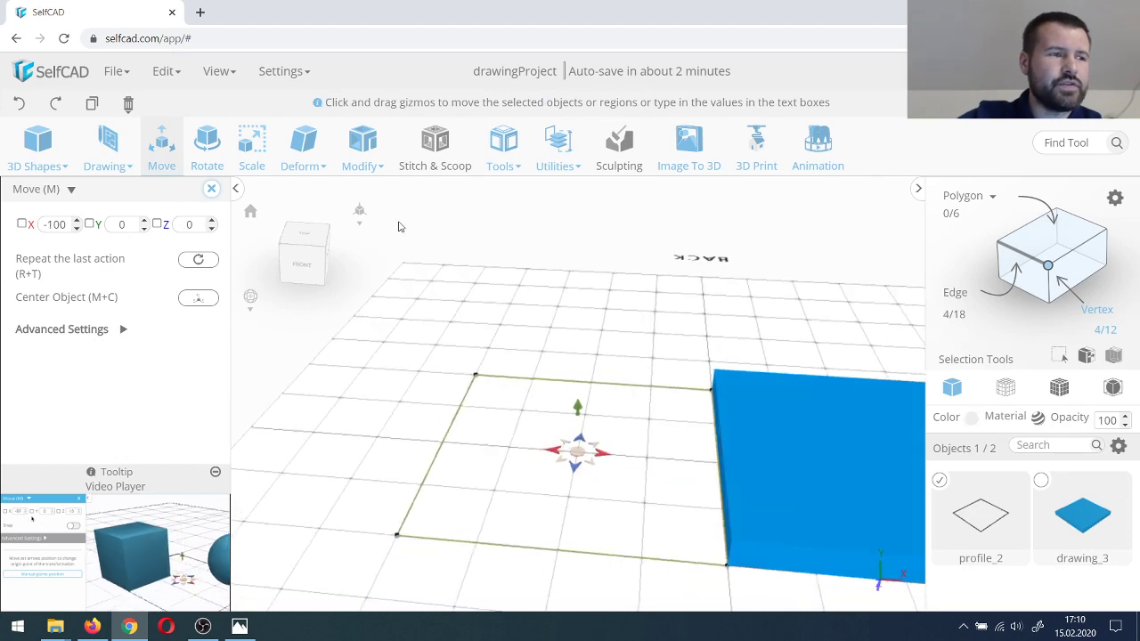
Step: Extrude the rectangle profile by an amount of 10
left_click(356, 153)
left_click(381, 197)
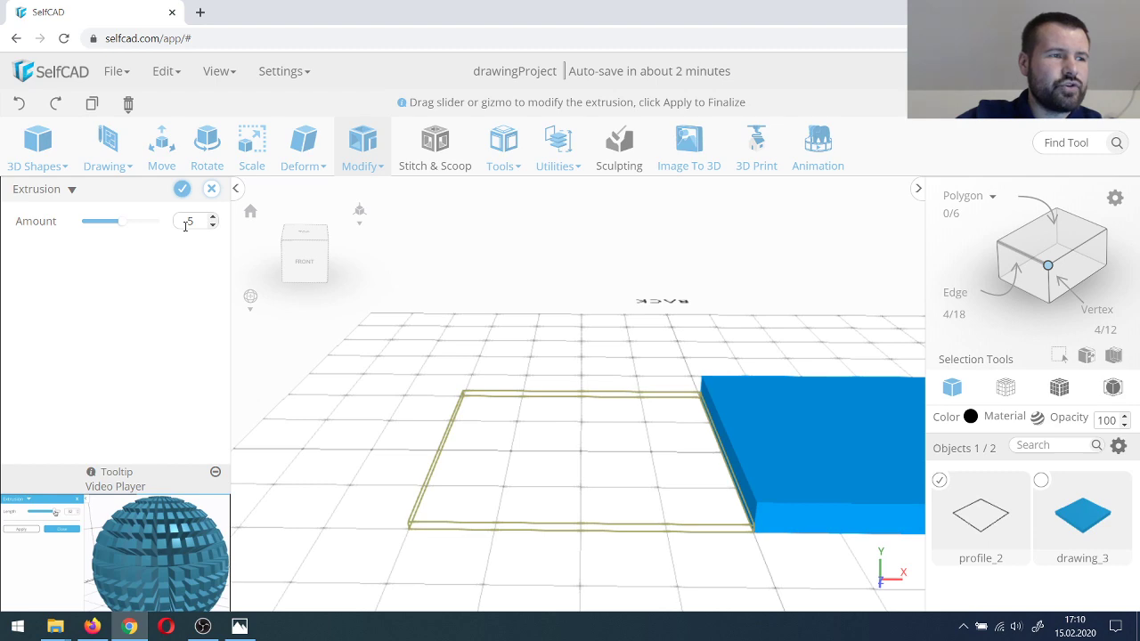
double_click(185, 223)
type("10")
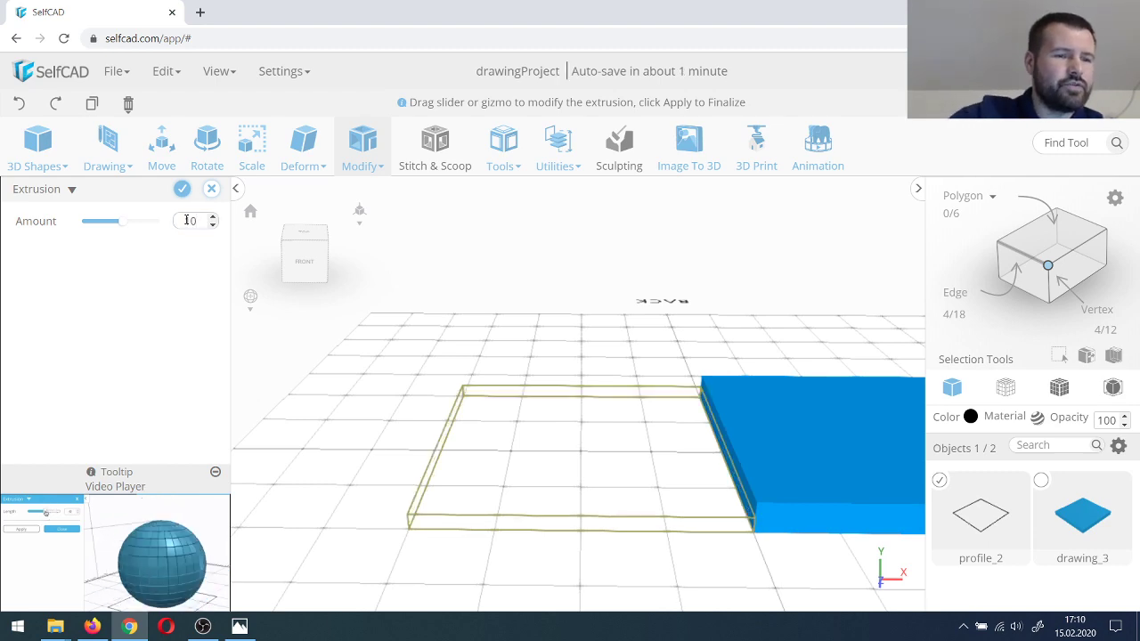
left_click(181, 189)
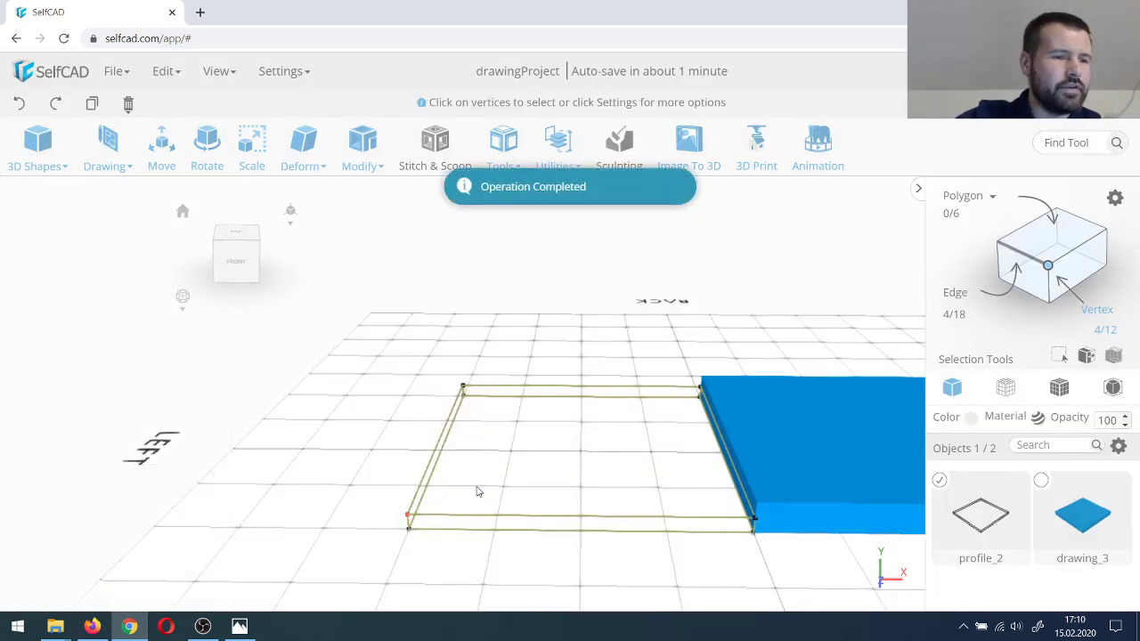
Step: Fill the polygons of the extruded rectangle wireframe to turn it into a solid slab
left_click_drag(477, 492, 462, 424)
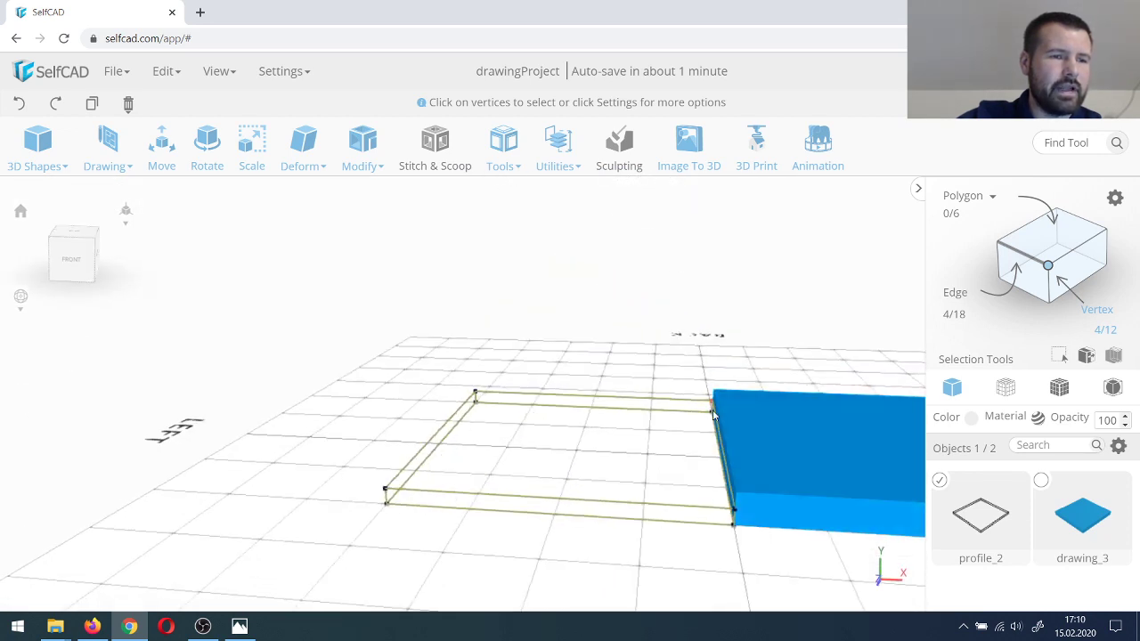
left_click_drag(554, 464, 617, 443)
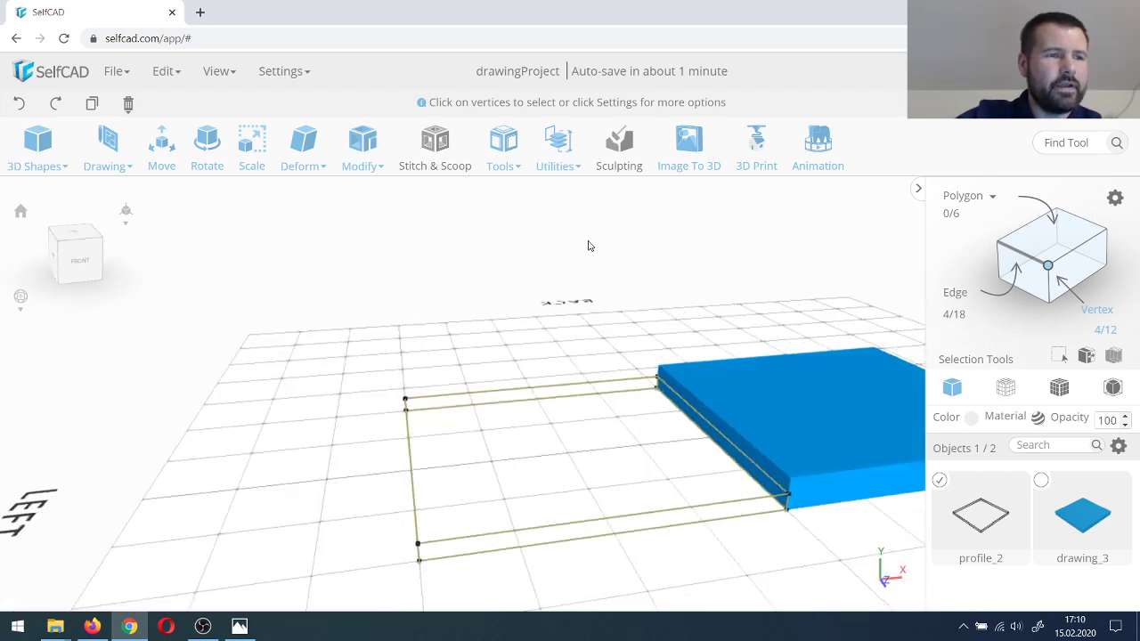
left_click(503, 154)
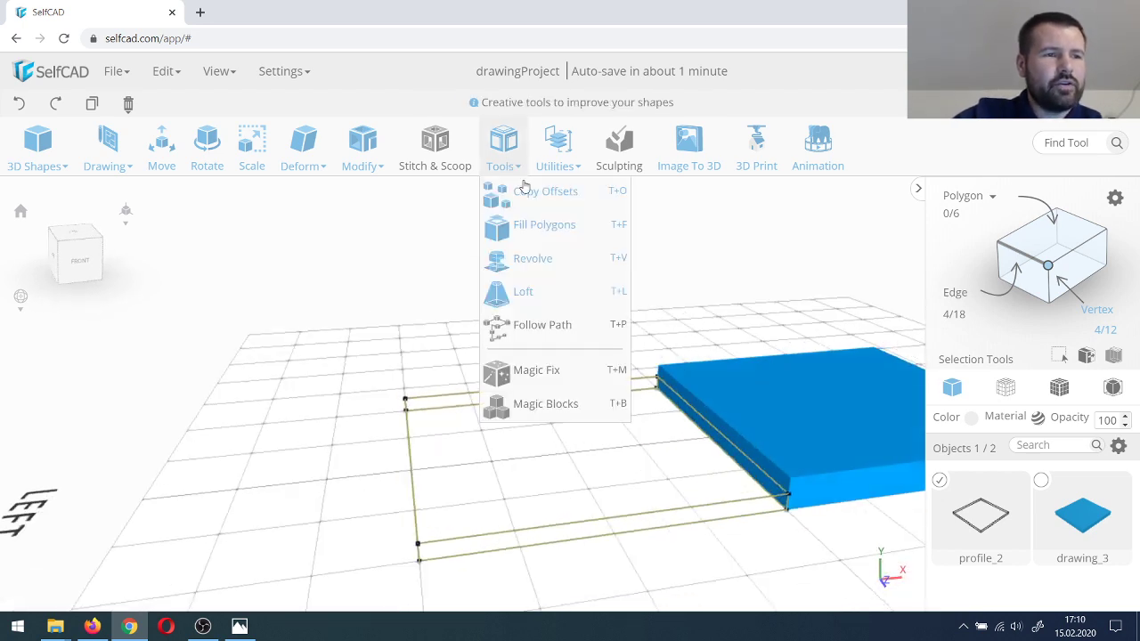
left_click(538, 227)
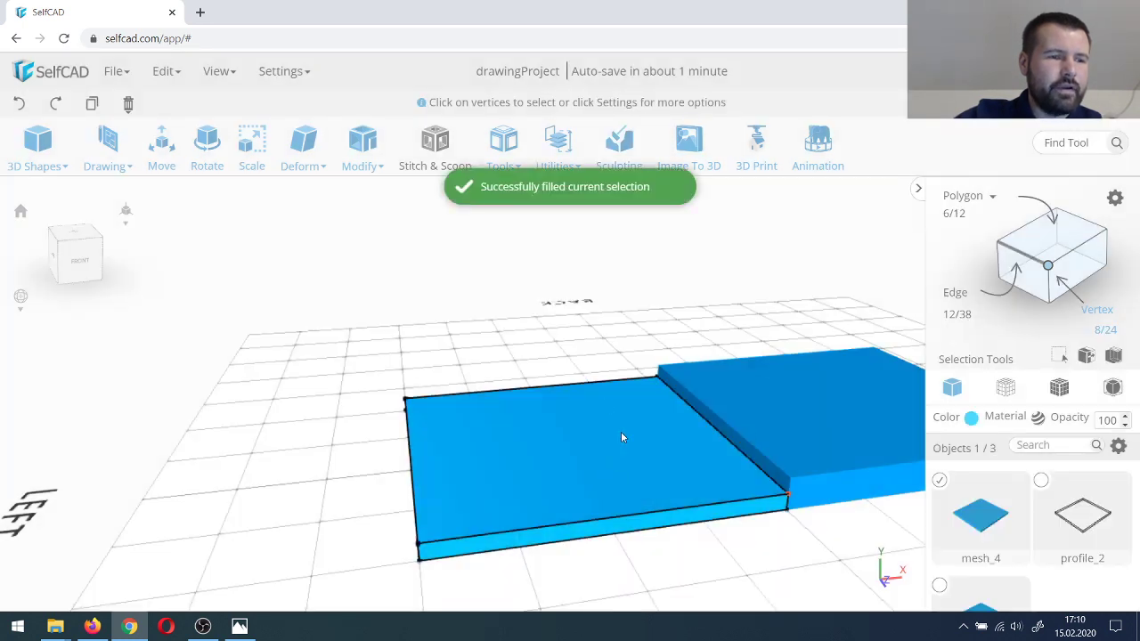
Step: Delete the leftover rectangle wireframe profile and select the filled slab
left_click(937, 482)
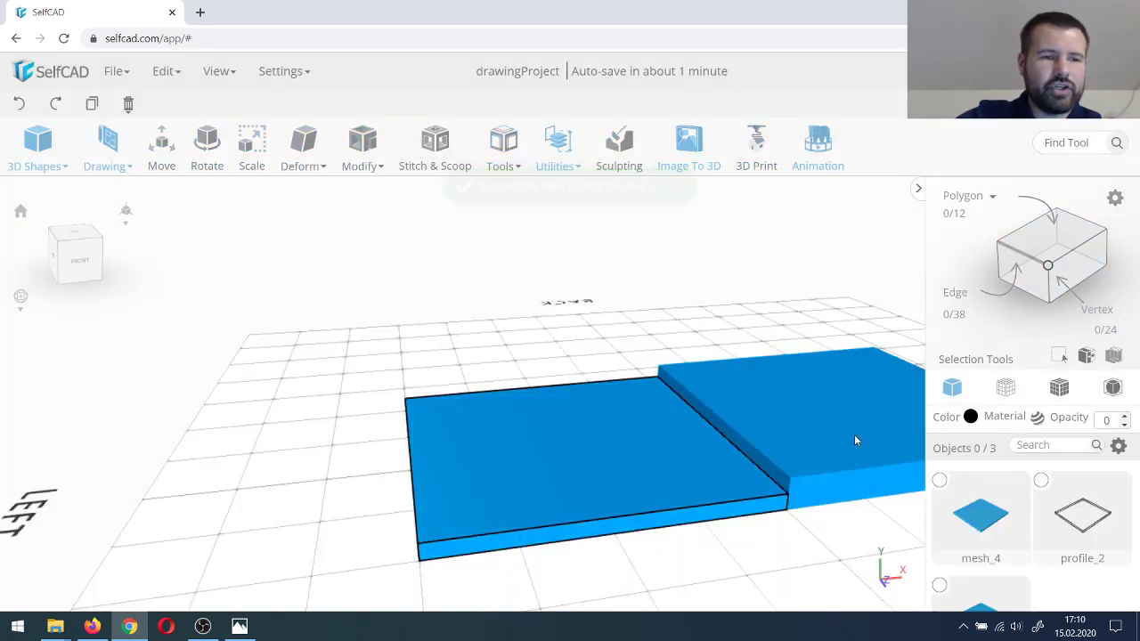
left_click(1042, 481)
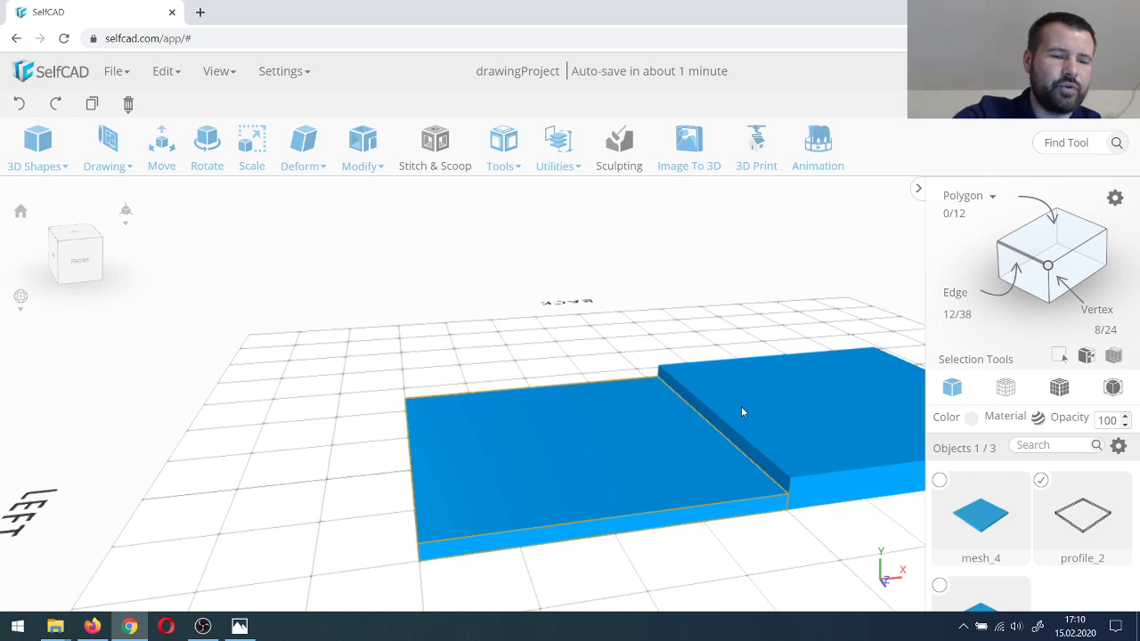
key("Delete")
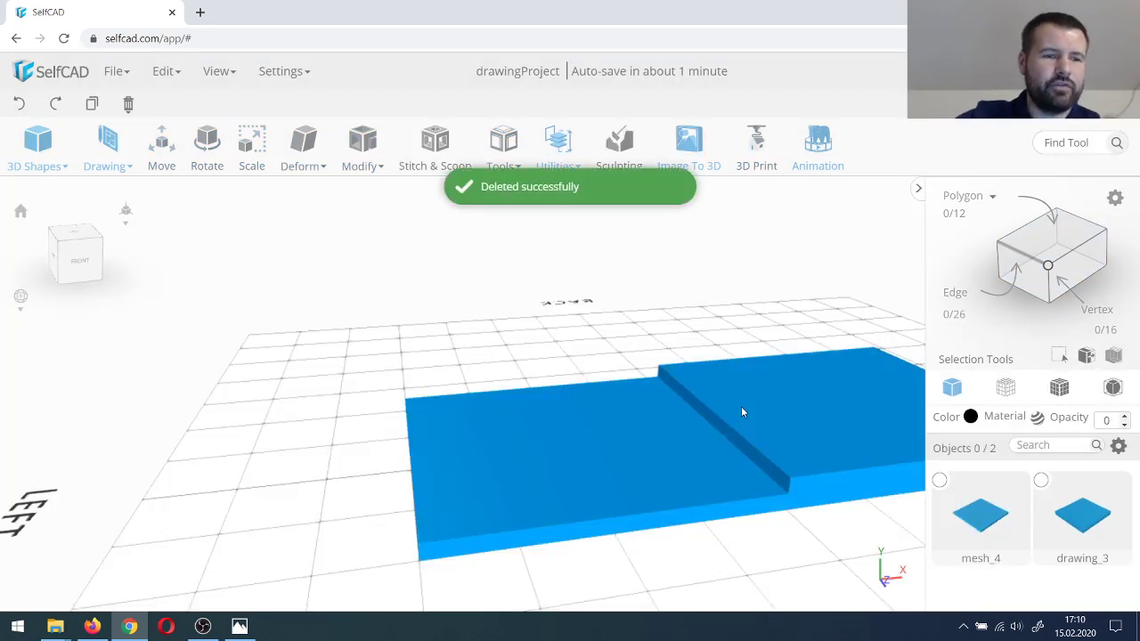
left_click(647, 463)
Step: Start a 3D Sketch line with Override StepSize enabled, aiming at the thin slab's outer front top corner at -200, 10, 100
mouse_move(648, 463)
right_mouse_down()
mouse_move(628, 420)
mouse_move(656, 463)
right_mouse_up()
scroll(656, 455, "down", 1)
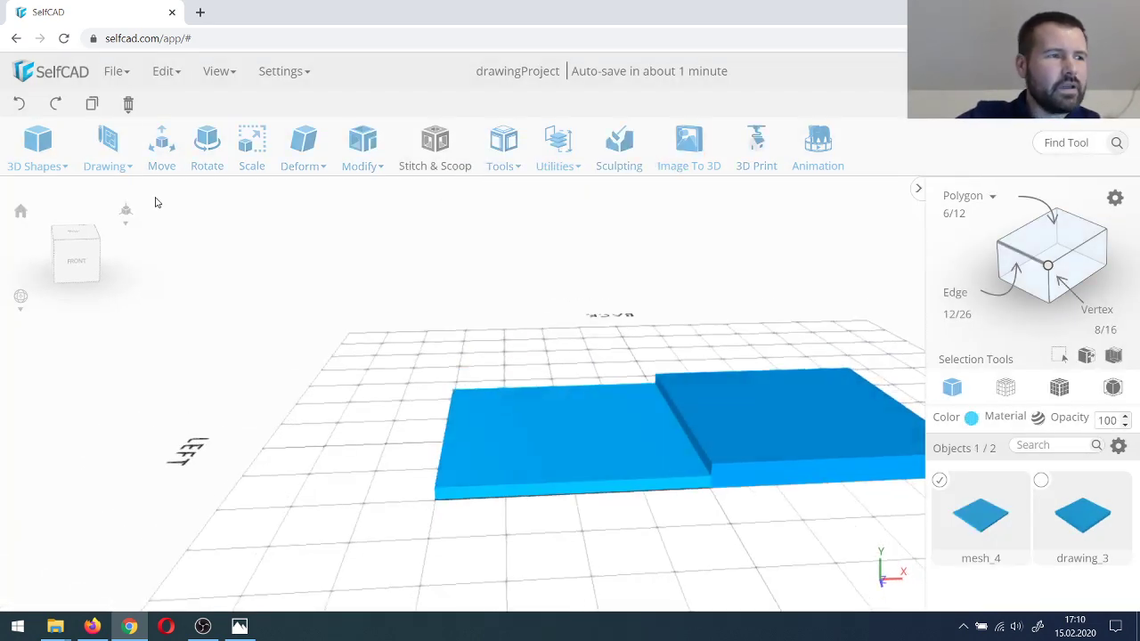
left_click(122, 162)
left_click(134, 222)
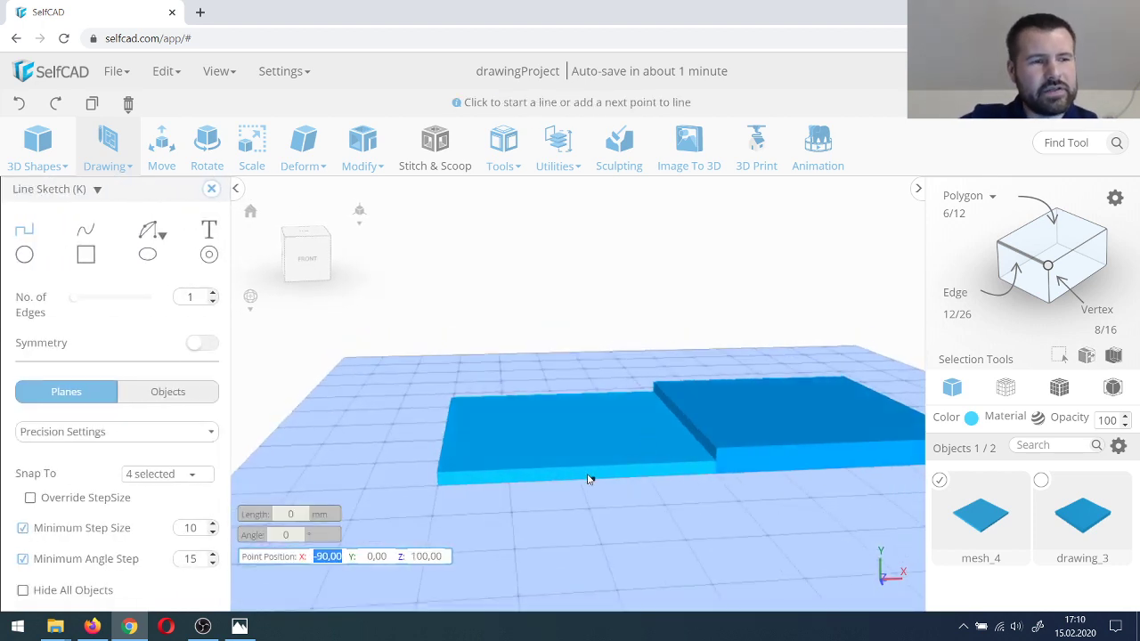
scroll(444, 486, "down", 1)
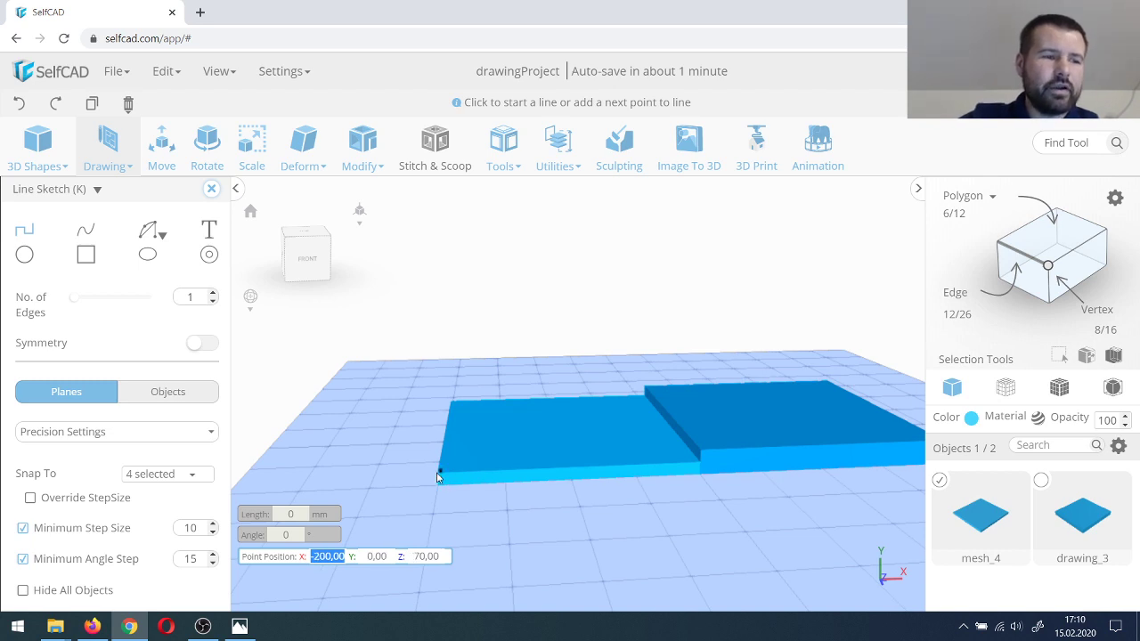
left_click(30, 498)
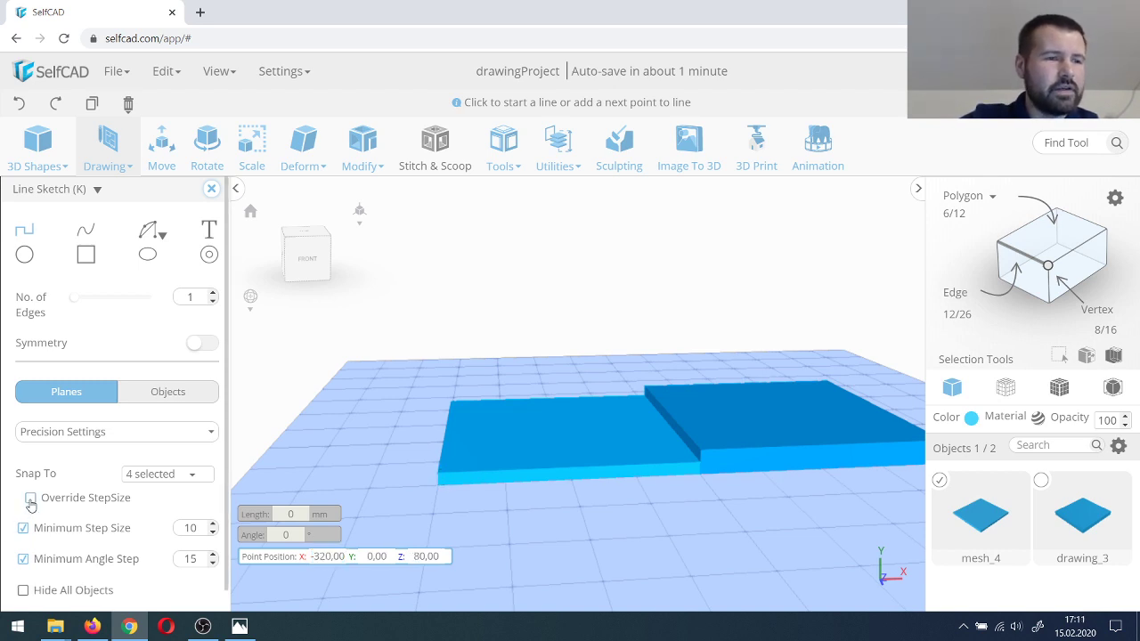
scroll(427, 472, "up", 1)
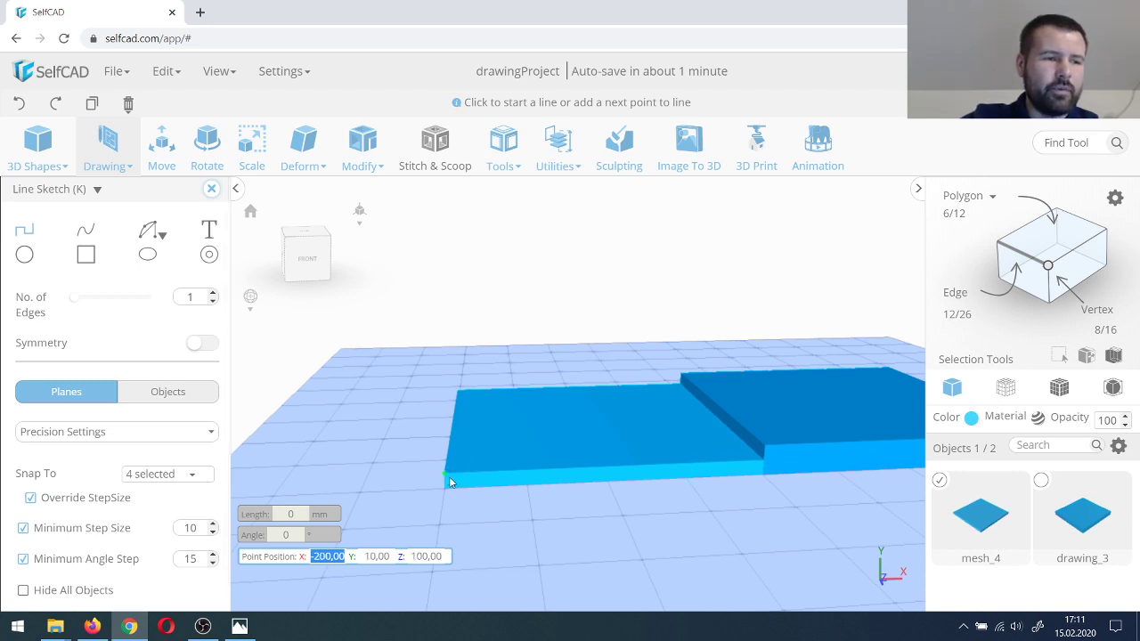
scroll(449, 481, "up", 1)
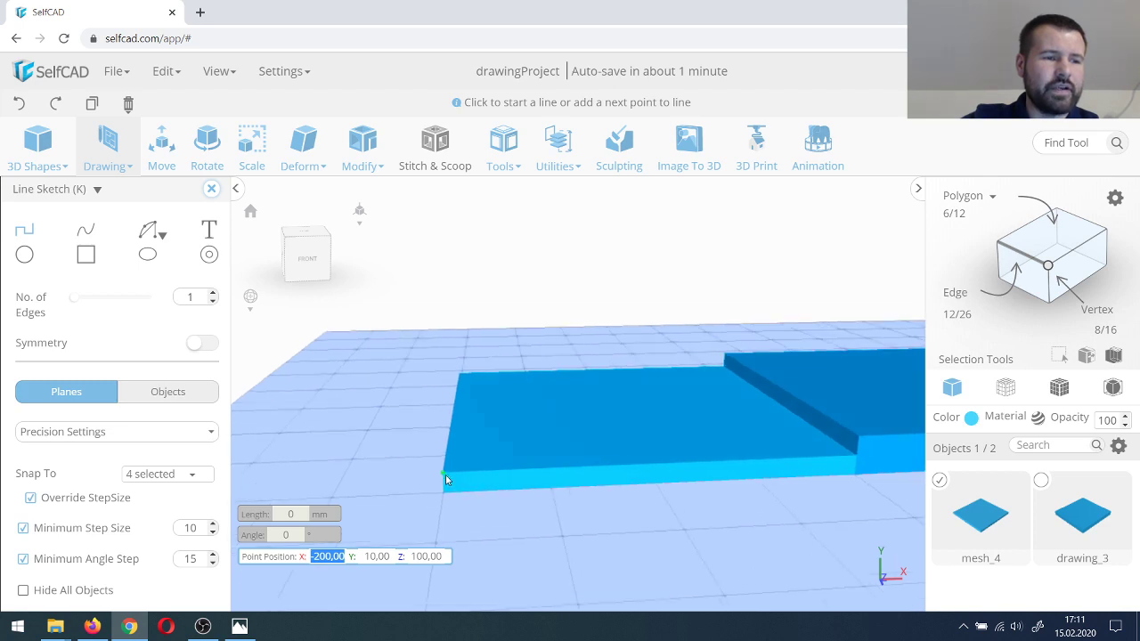
scroll(446, 478, "down", 1)
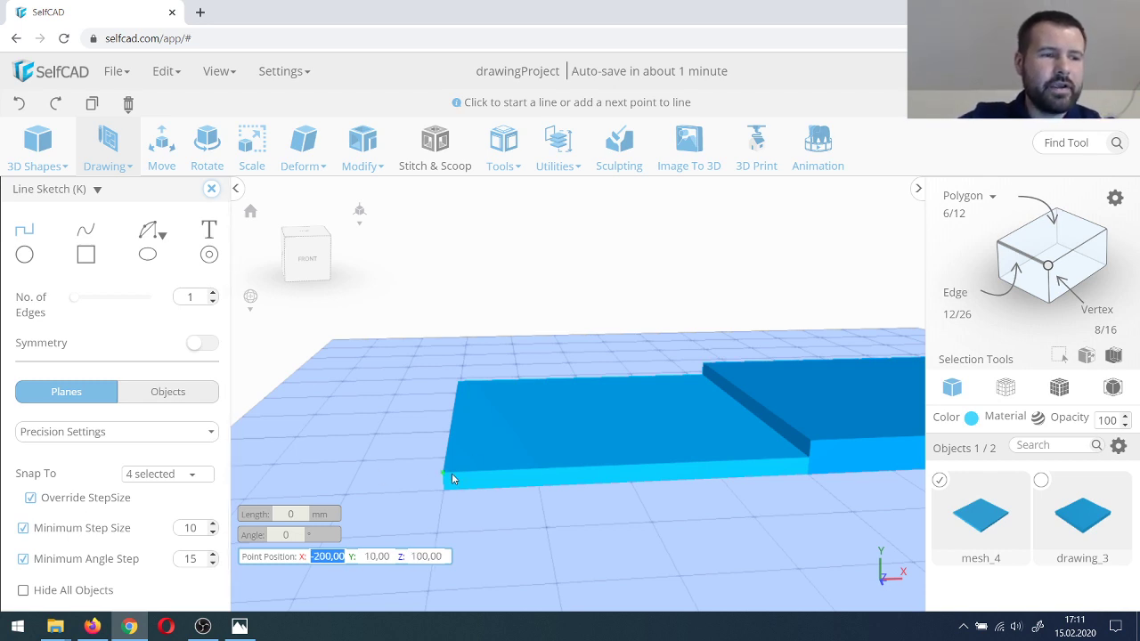
Step: Draw a closed triangular line profile from the thin slab's outer front top corner to the thick plate's adjoining top corner and the step's base
left_click(452, 478)
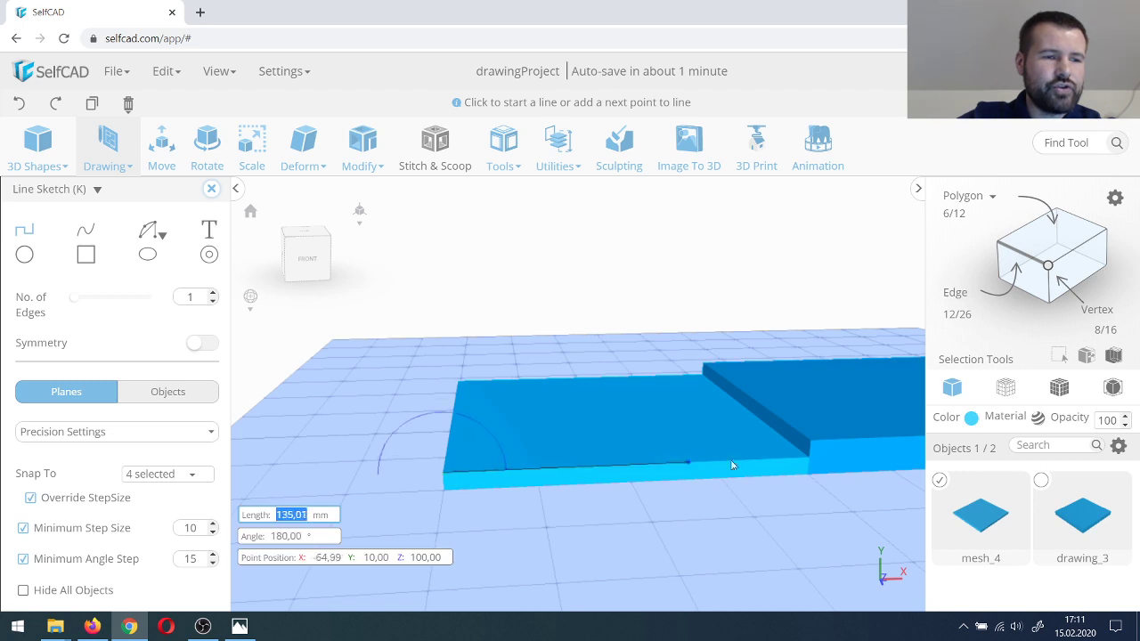
left_click(810, 442)
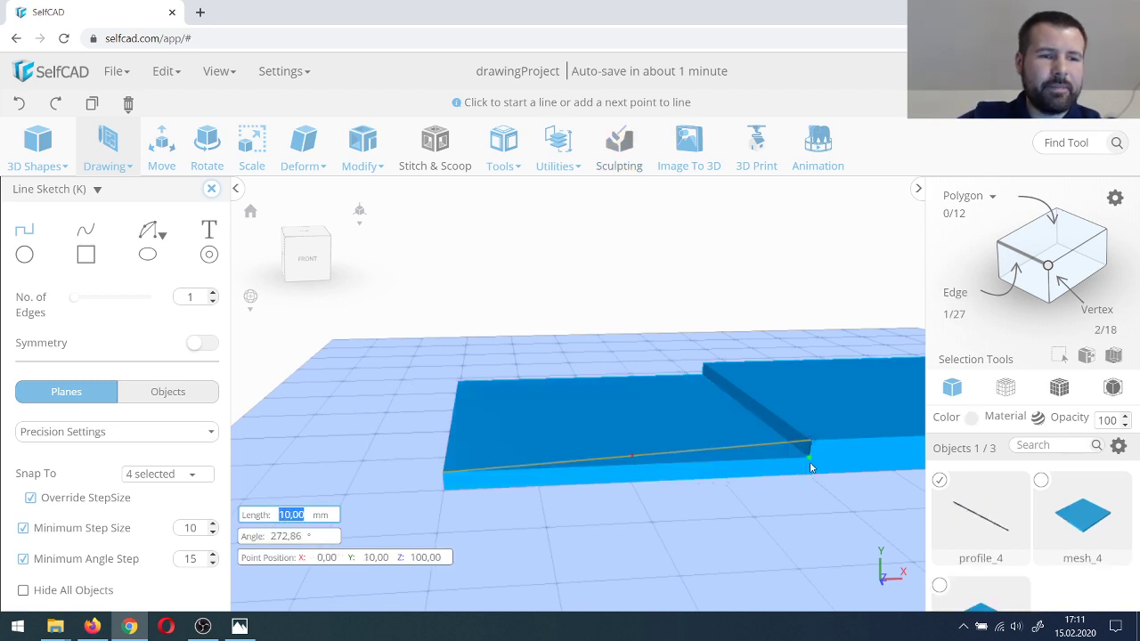
left_click(447, 474)
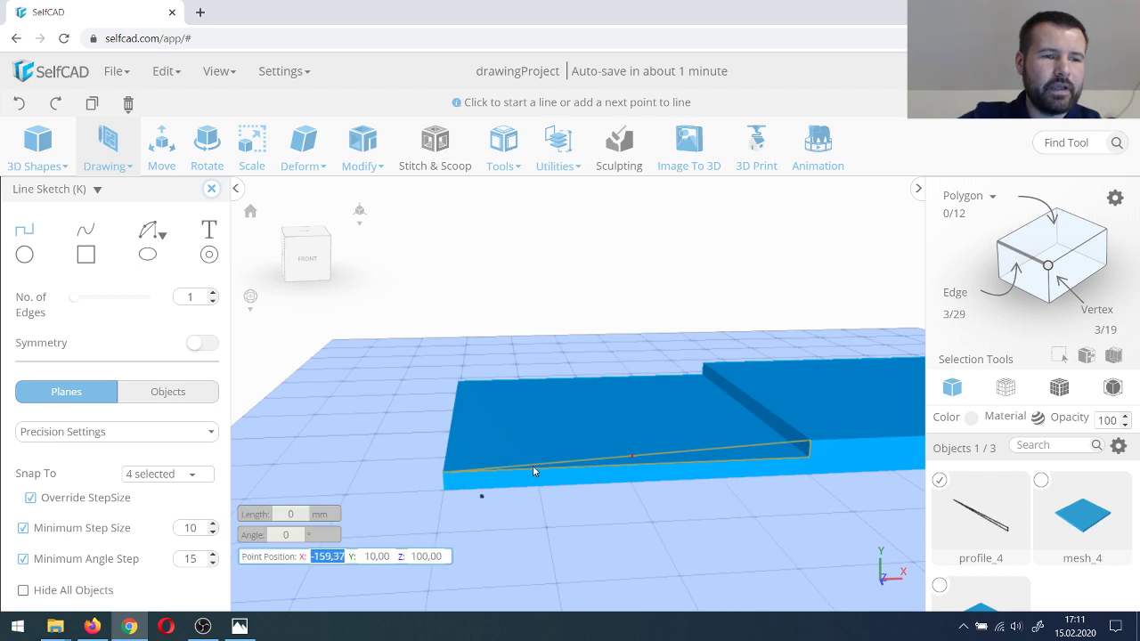
Step: Draw a matching closed triangular line profile on the slabs' opposite side, from the step's upper corner at 0, 20, -100 to the thin slab's outer top corner
right_click_drag(485, 454, 478, 408)
left_click(479, 412)
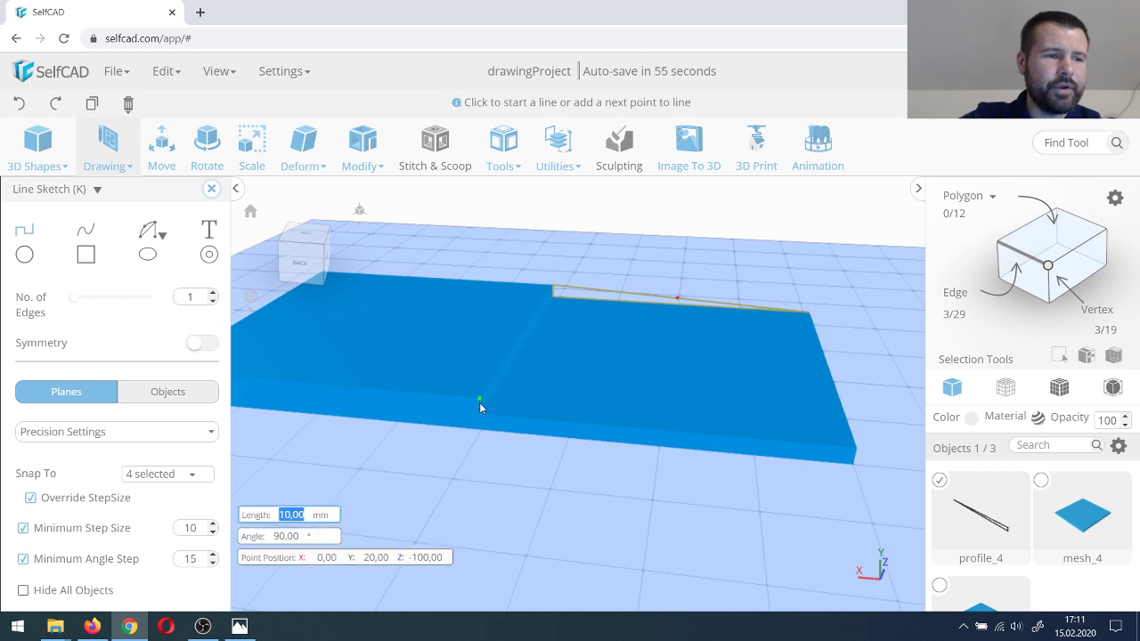
left_click(850, 456)
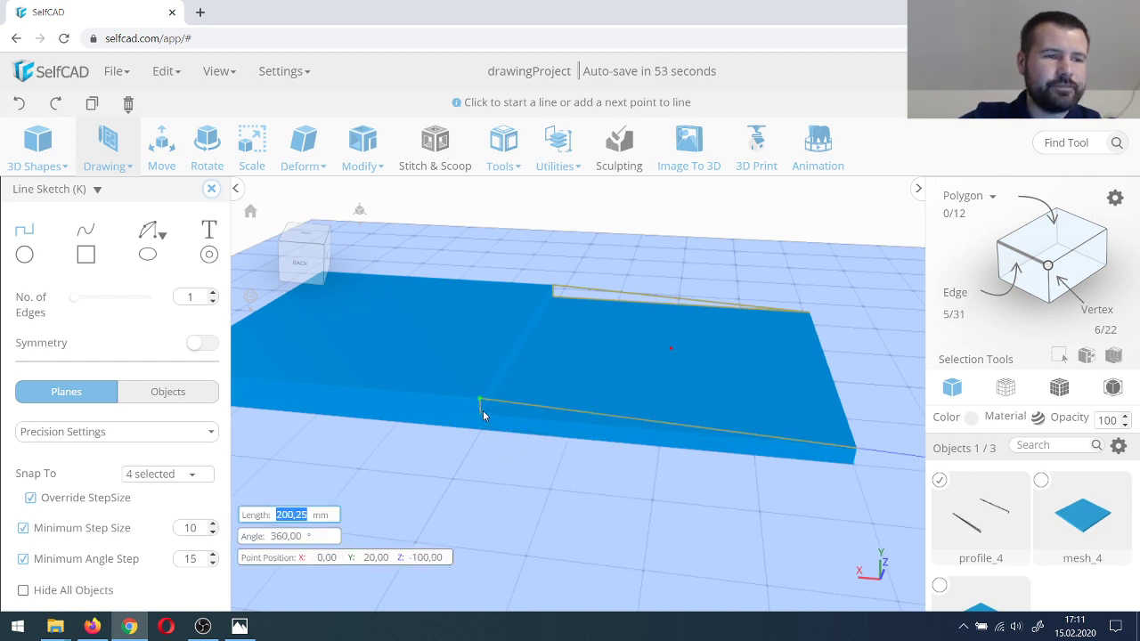
left_click(484, 412)
Step: Connect the two triangular profiles with straight lines between their upper step corners, lower step corners and outer tips
right_click_drag(627, 344, 392, 380)
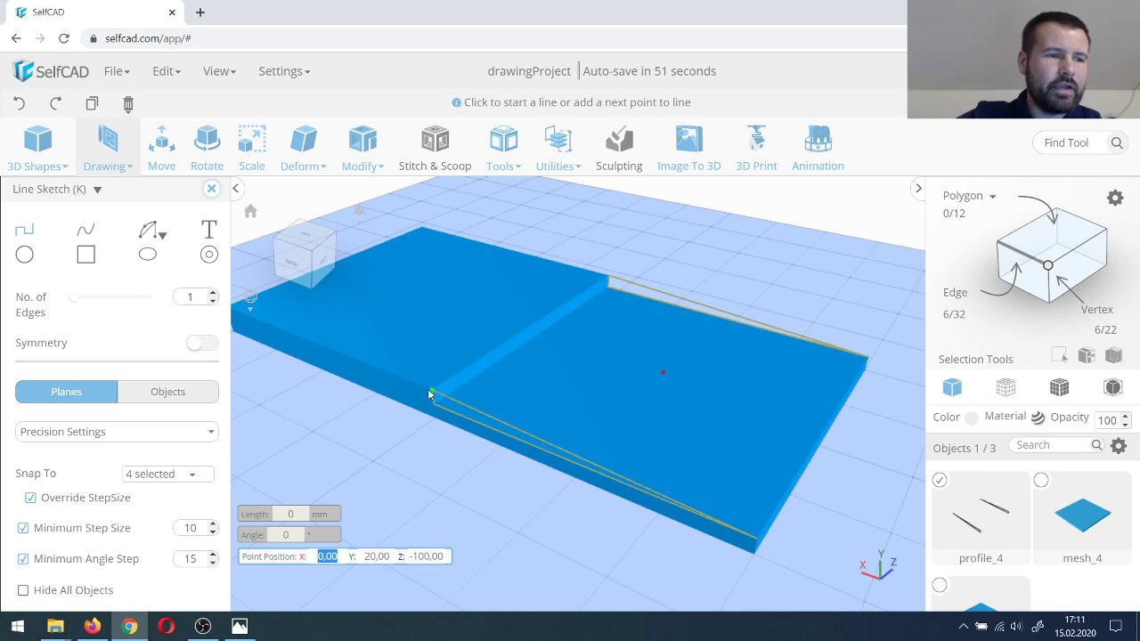
left_click(429, 394)
left_click(609, 284)
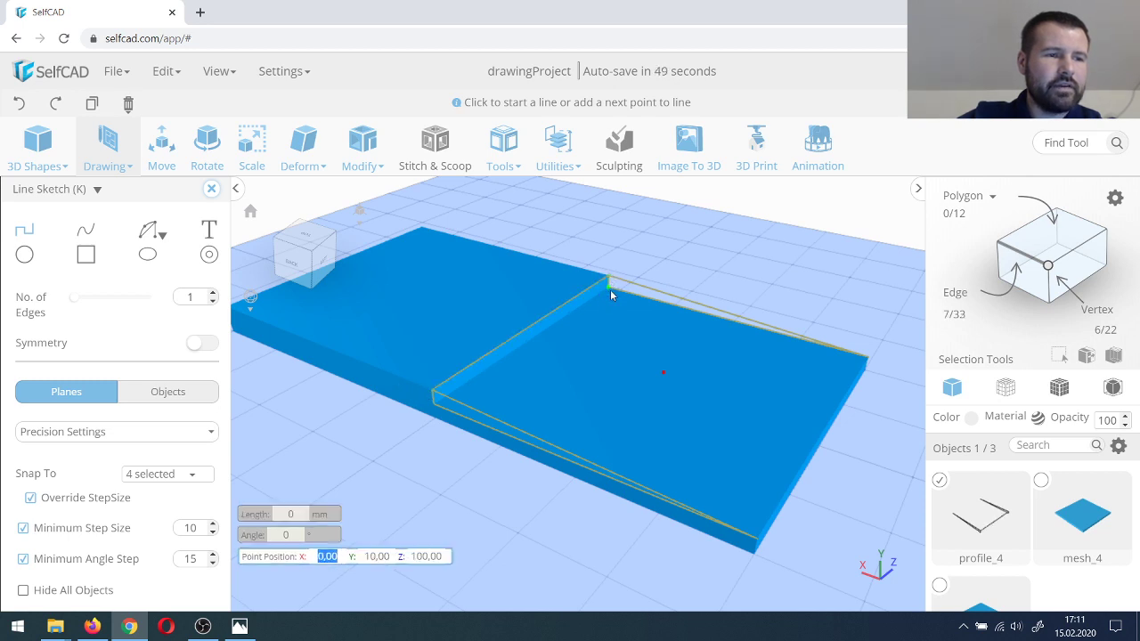
left_click(610, 289)
left_click(435, 406)
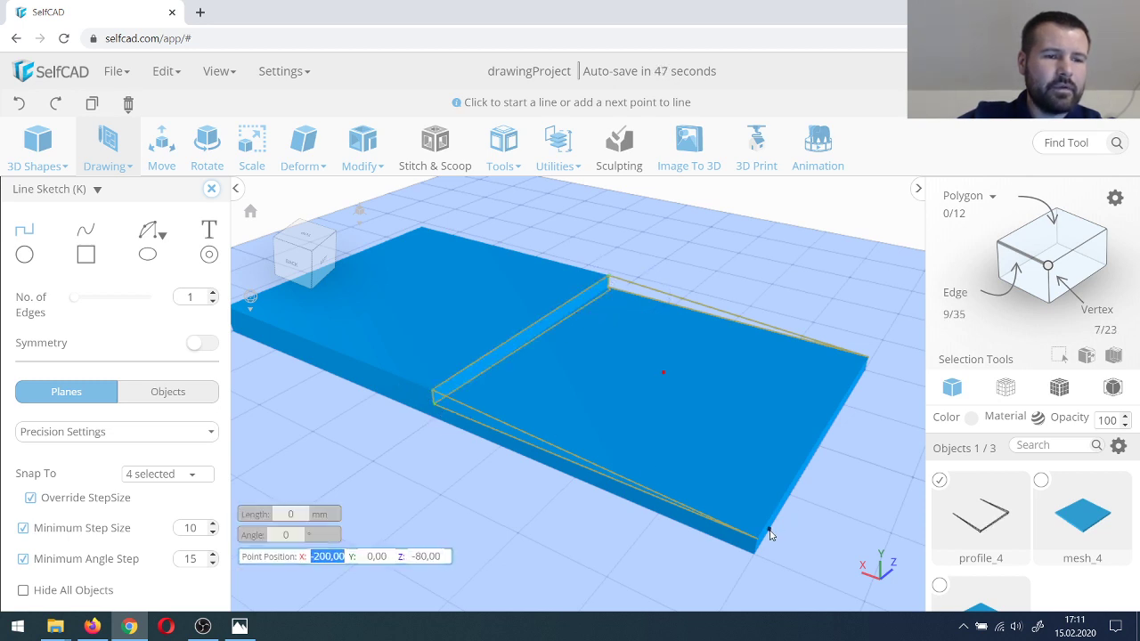
left_click(757, 535)
left_click(868, 358)
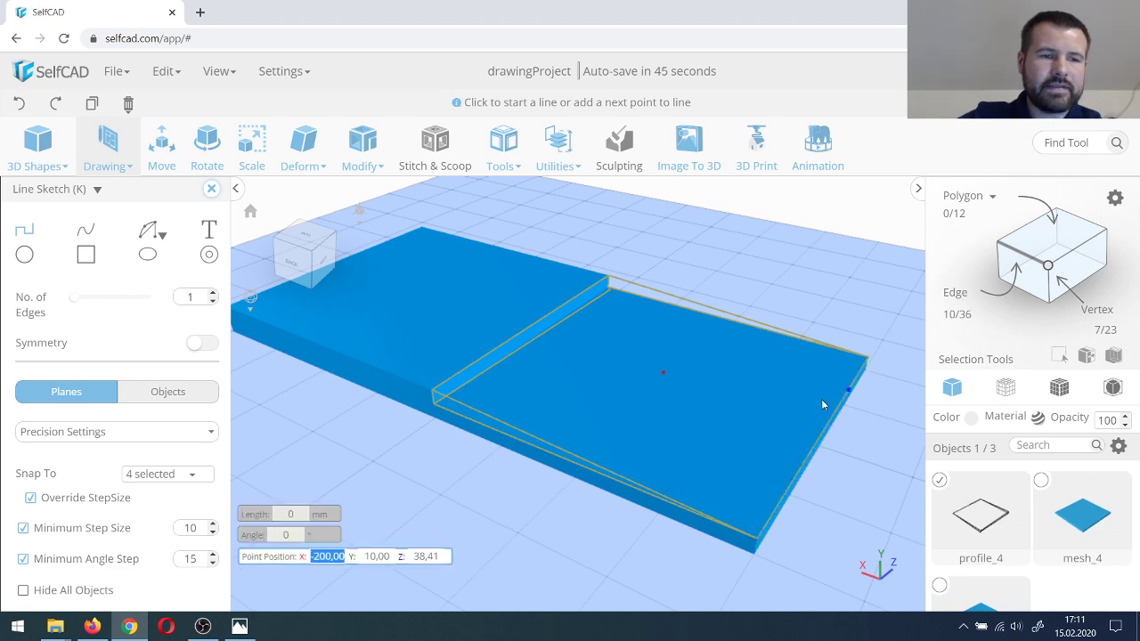
Step: Fill the polygons of the wedge-shaped wireframe to turn it into a solid
mouse_move(821, 400)
right_mouse_down()
mouse_move(476, 399)
mouse_move(615, 395)
mouse_move(590, 387)
right_mouse_up()
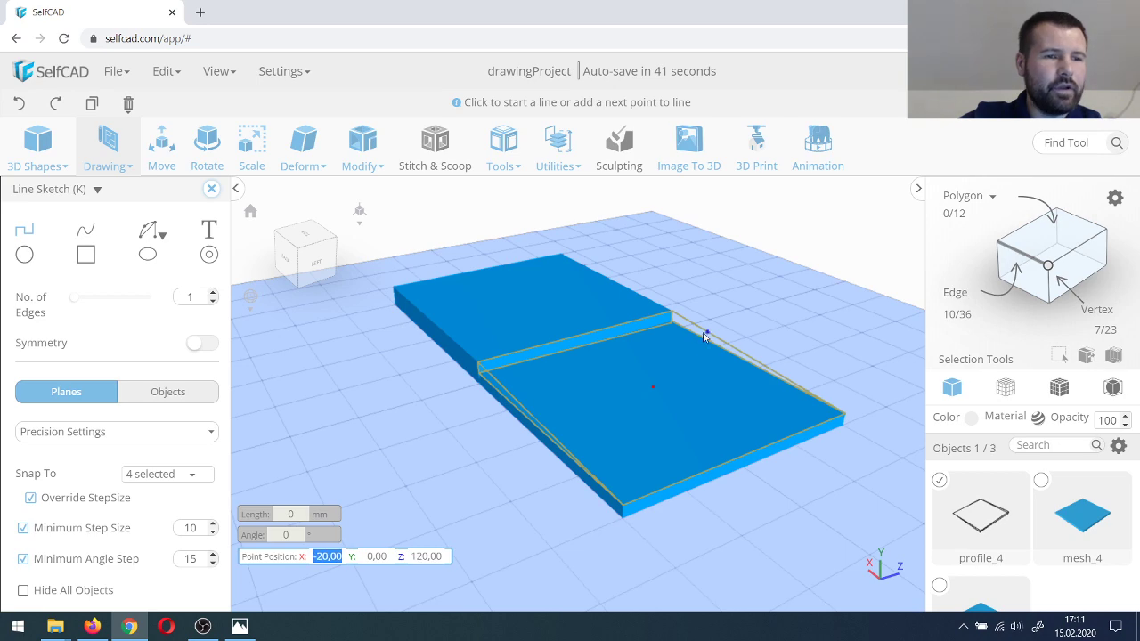
right_click_drag(705, 336, 622, 365)
left_click(538, 169)
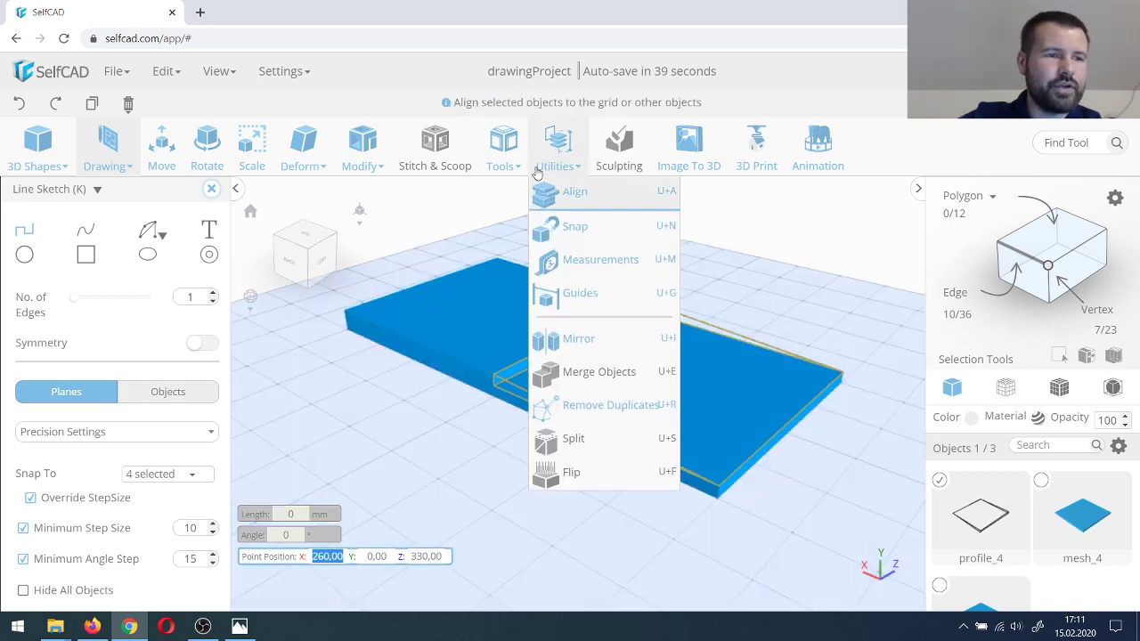
left_click(503, 155)
left_click(519, 226)
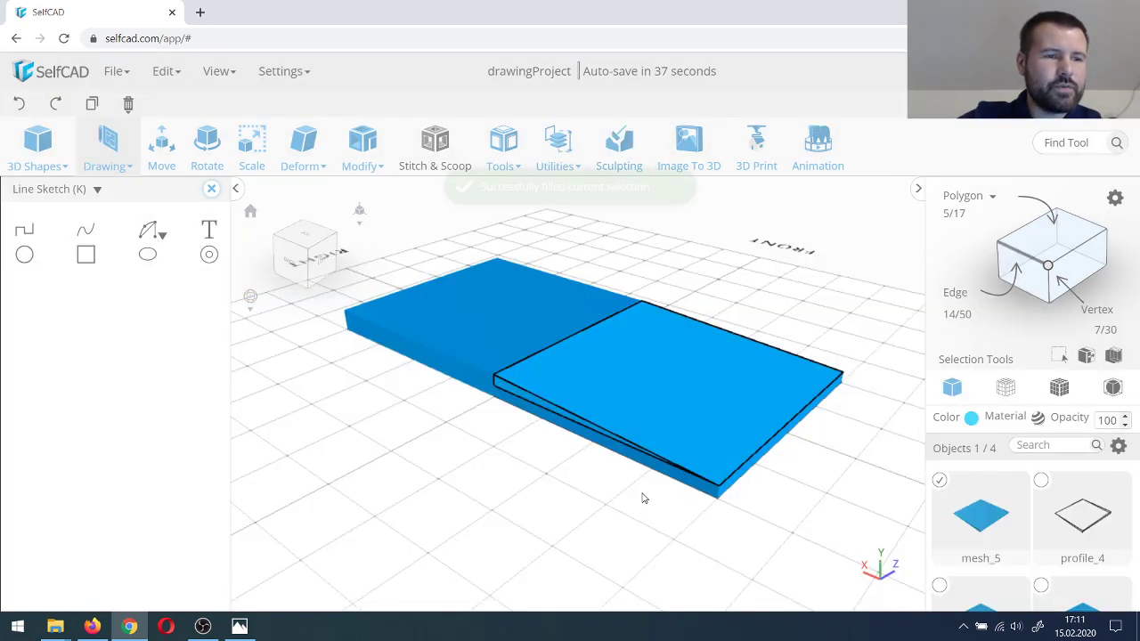
Step: Delete the leftover wedge wireframe profile while keeping the filled wedge
left_click(941, 481)
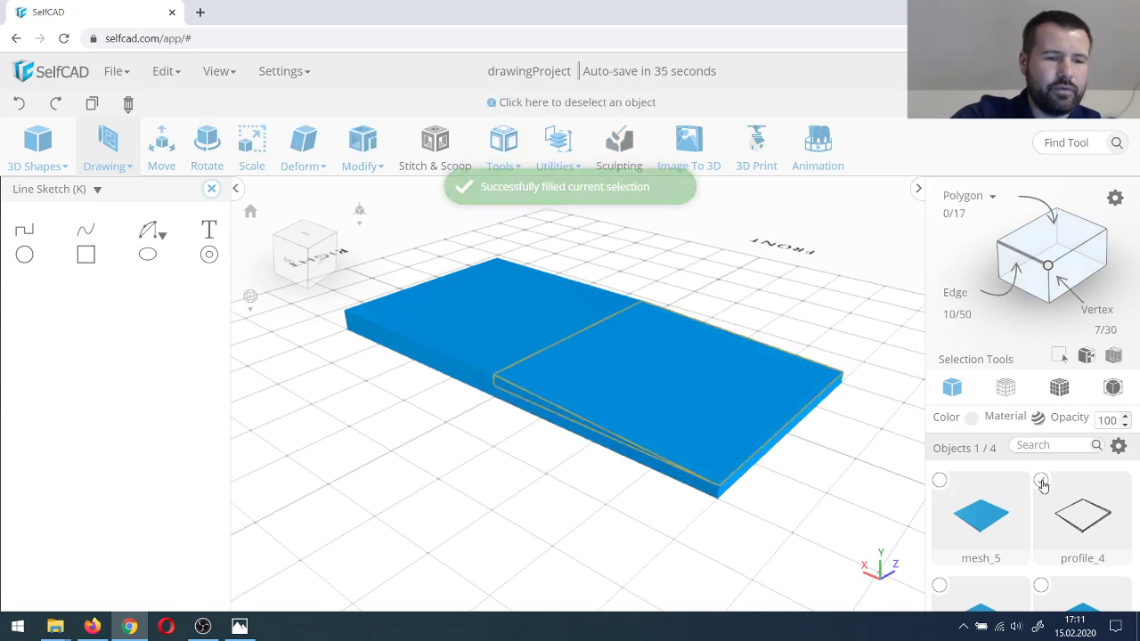
key("Delete")
key("Return")
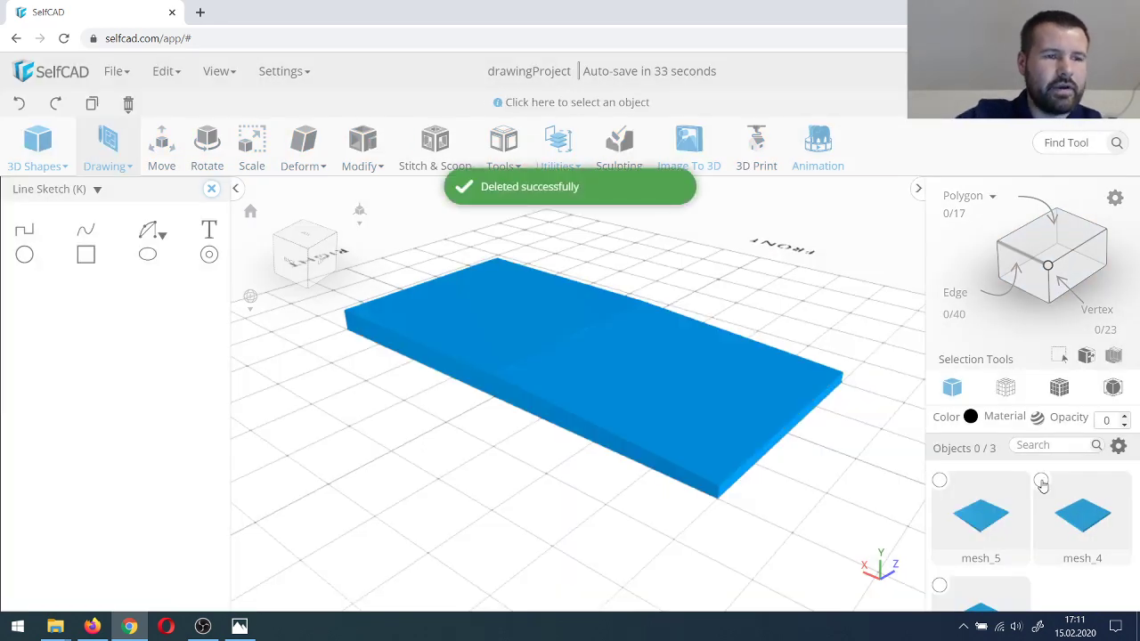
Step: Show the solids with their edges and examine how the wedge joins the thin slab and the thick plate
right_click_drag(547, 459, 598, 409)
right_click_drag(586, 355, 561, 379)
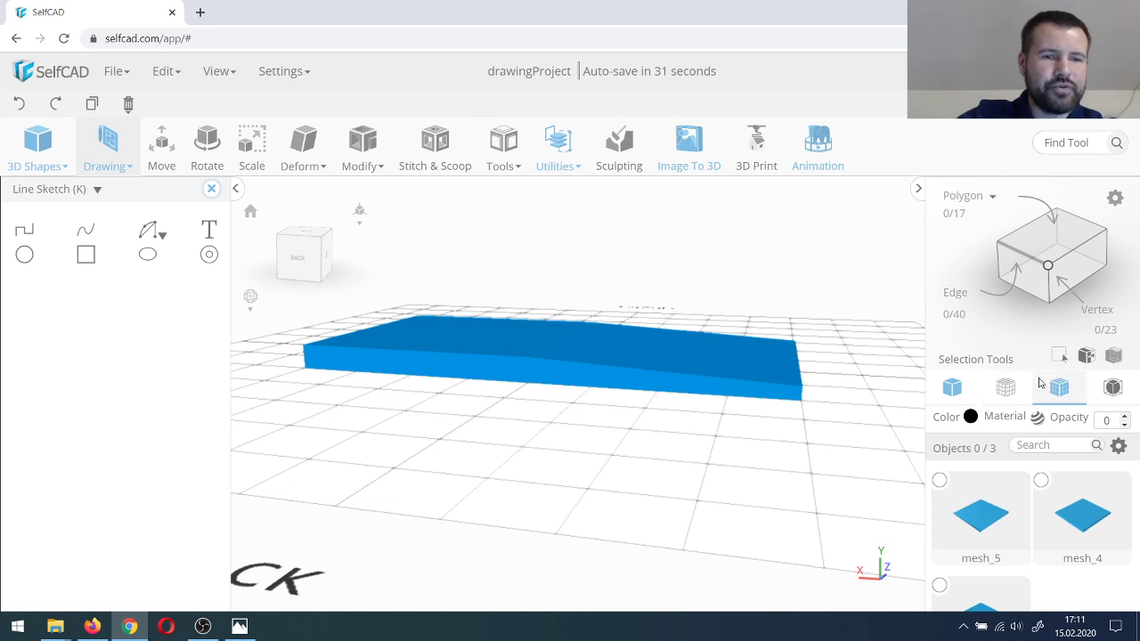
left_click(1041, 392)
scroll(579, 330, "up", 3)
scroll(536, 339, "up", 2)
scroll(570, 380, "down", 4)
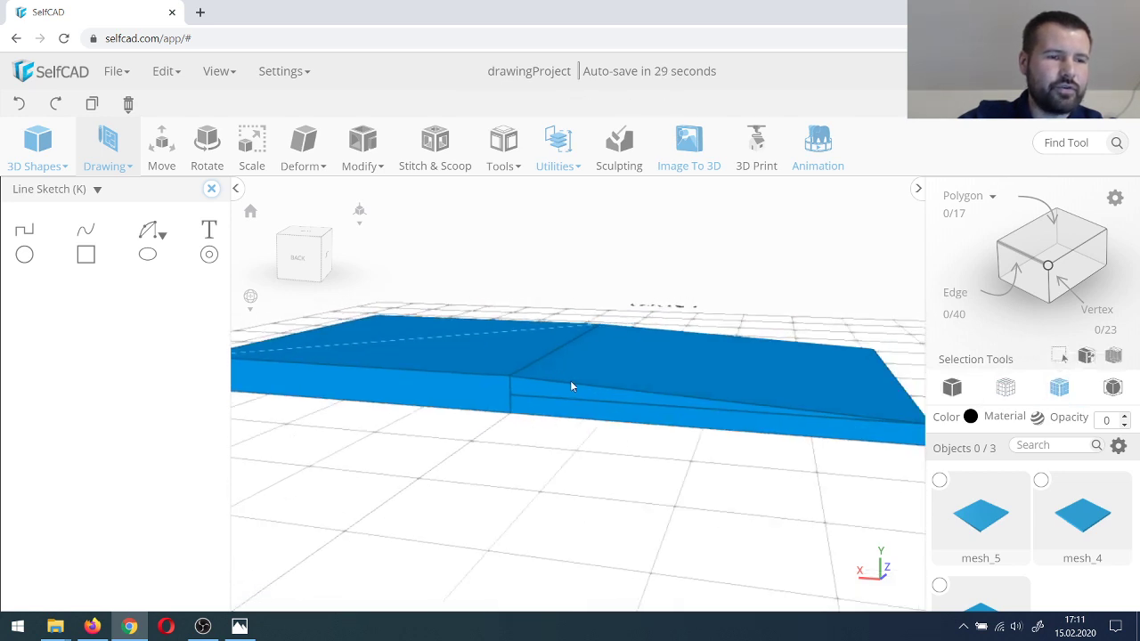
mouse_move(547, 381)
right_mouse_down()
mouse_move(576, 382)
mouse_move(601, 365)
mouse_move(570, 386)
mouse_move(532, 368)
mouse_move(580, 382)
mouse_move(547, 400)
right_mouse_up()
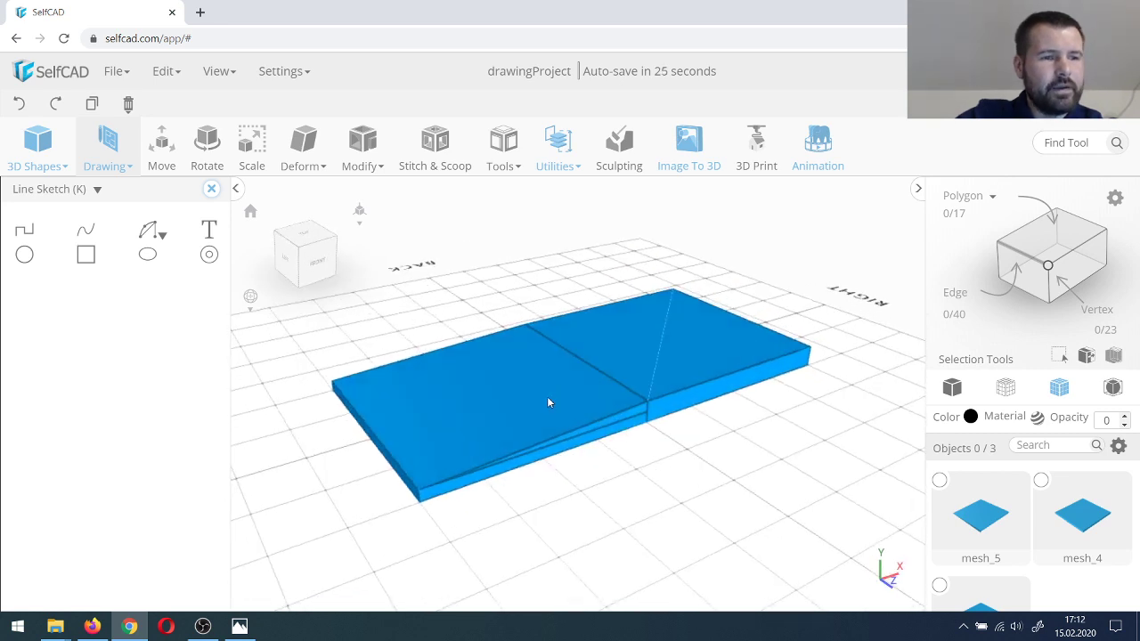
Step: Select the wedge, the thin slab and the thick plate together and delete them
left_click(551, 414)
left_click(572, 440)
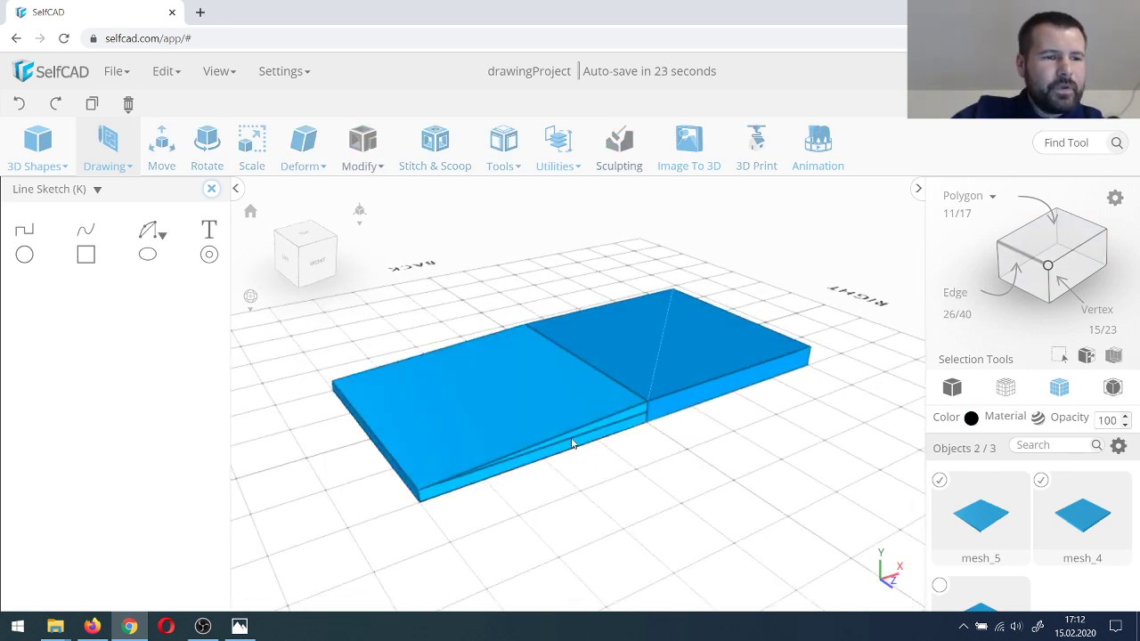
left_click(722, 363)
mouse_move(125, 104)
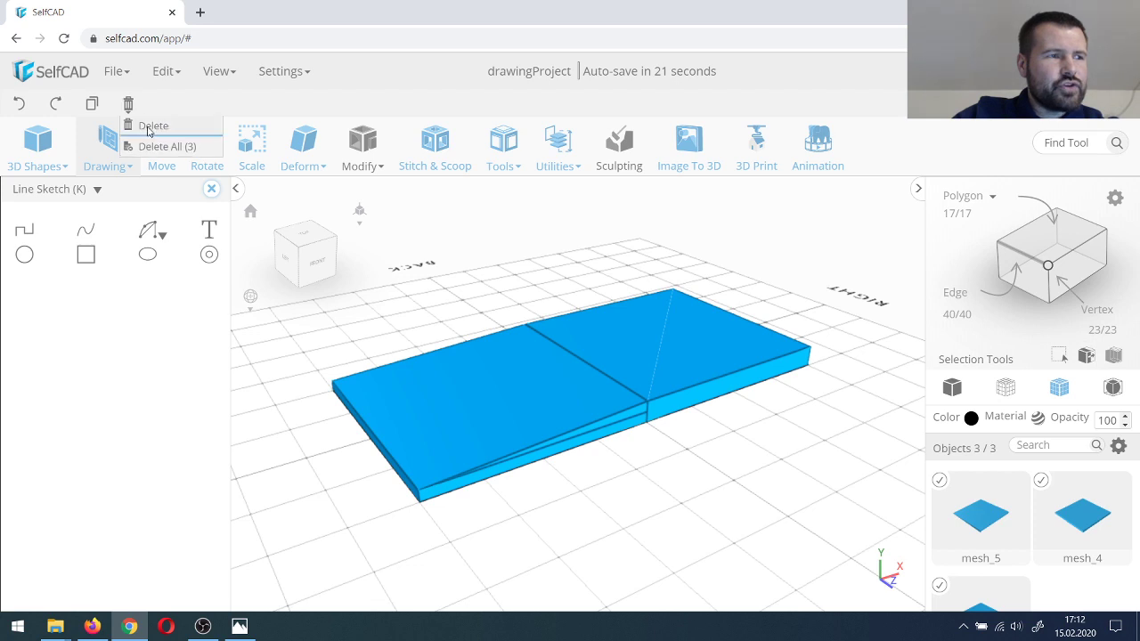
left_click(151, 125)
left_click(519, 440)
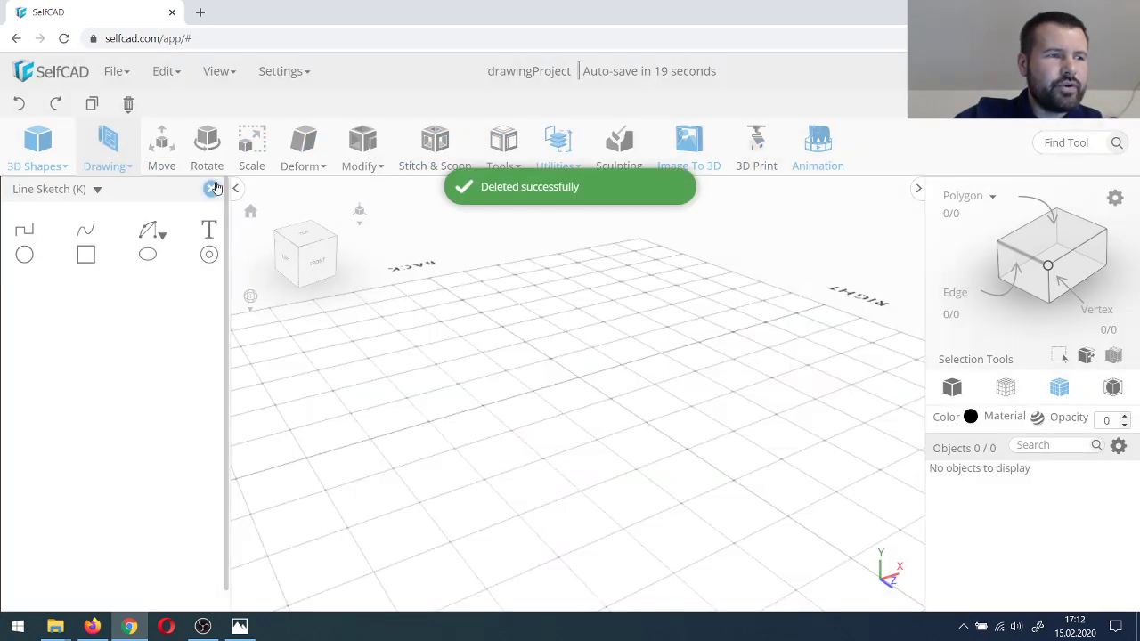
Step: Draw a Free Hand rectangle four grid cells wide and four deep near the middle of the grid
left_click(108, 145)
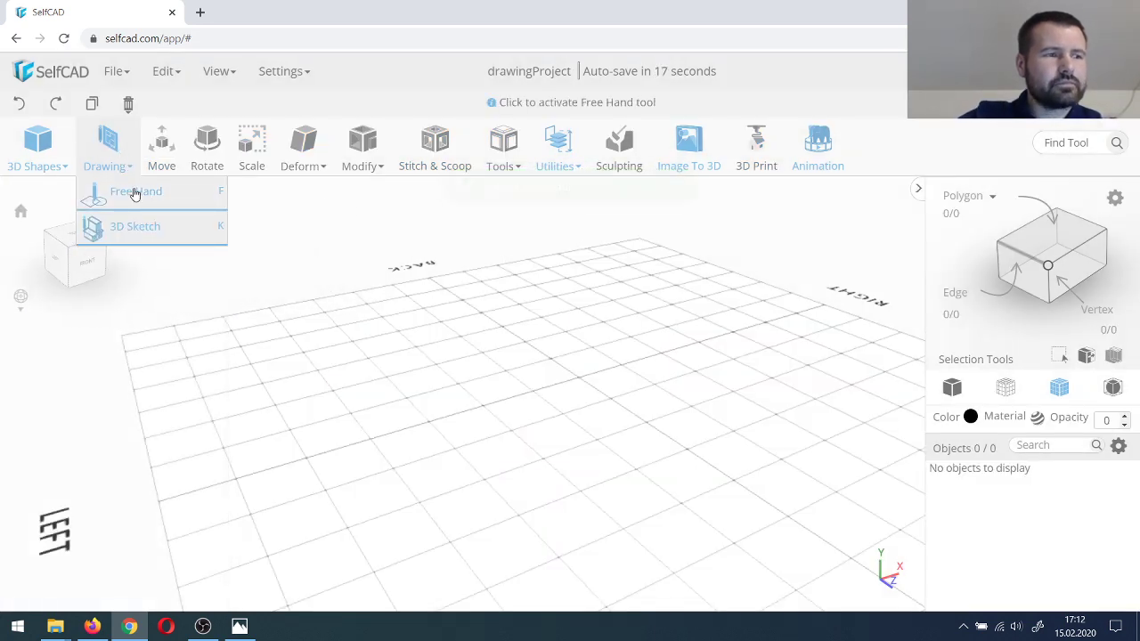
left_click(136, 192)
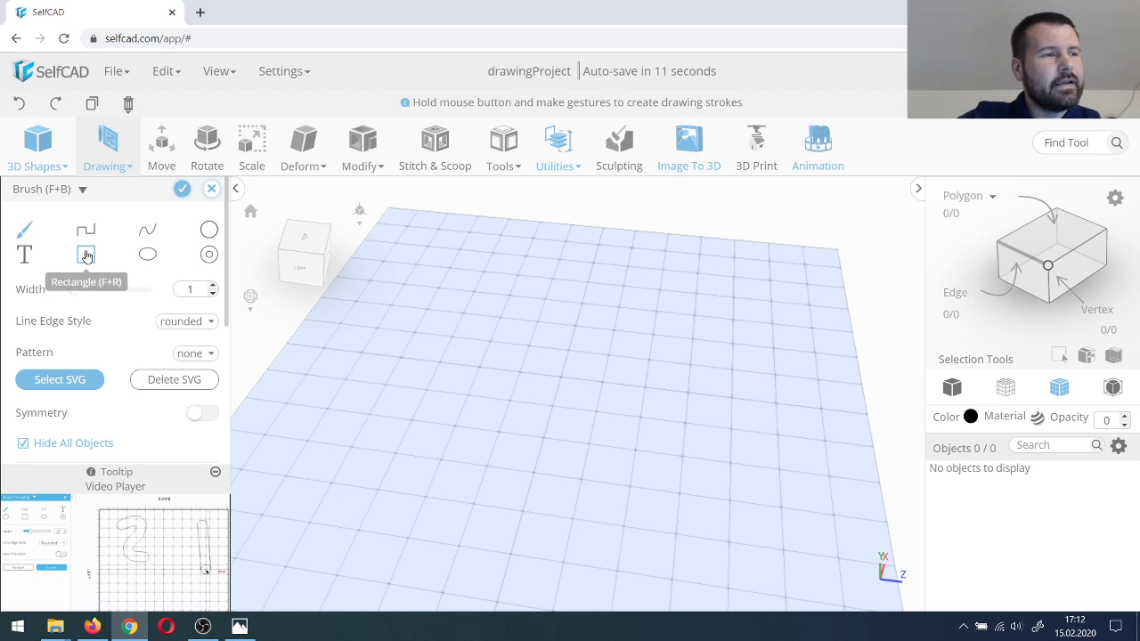
left_click(85, 255)
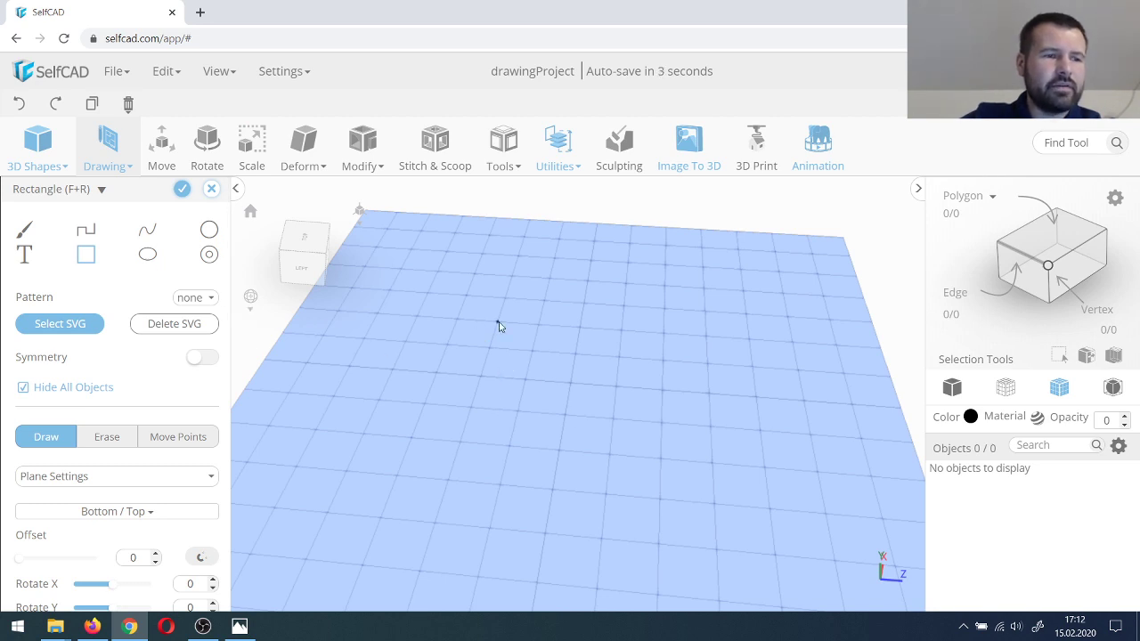
left_click(498, 324)
left_click(462, 443)
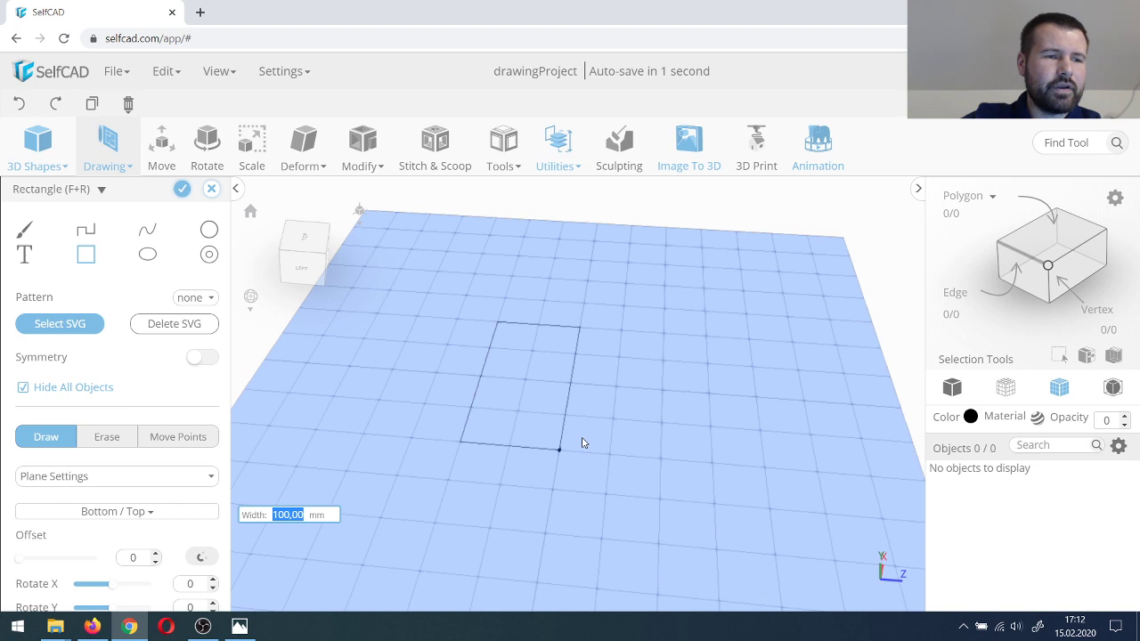
left_click(663, 441)
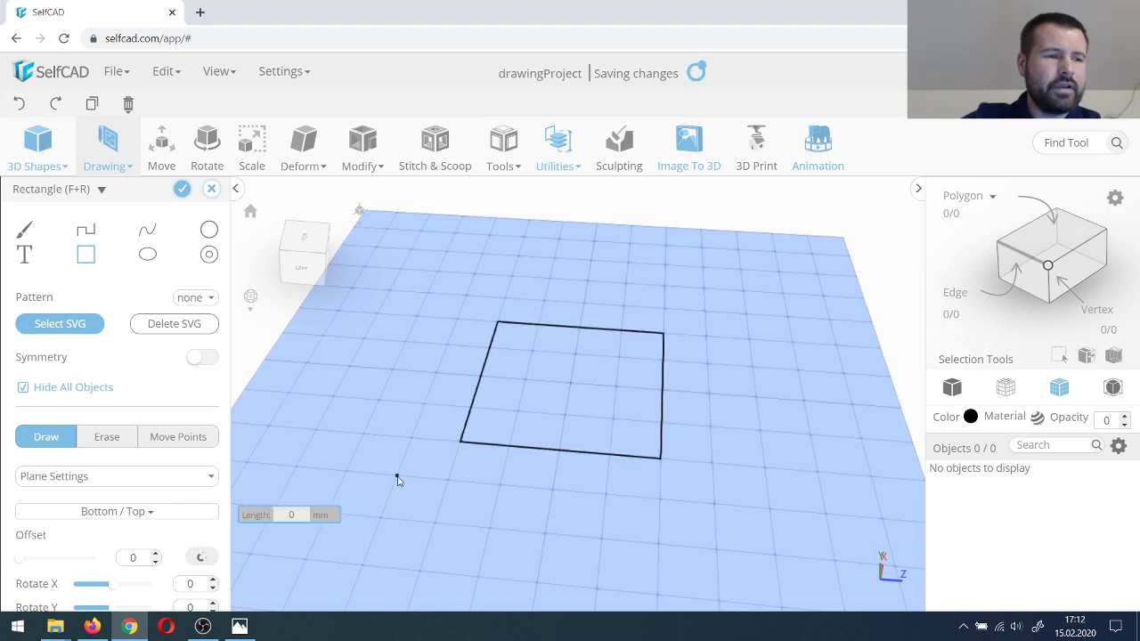
Step: Draw two smaller rectangles overlapping the near-left corner of the large rectangle to extend its outline outward
left_click(397, 474)
left_click(500, 485)
left_click(518, 413)
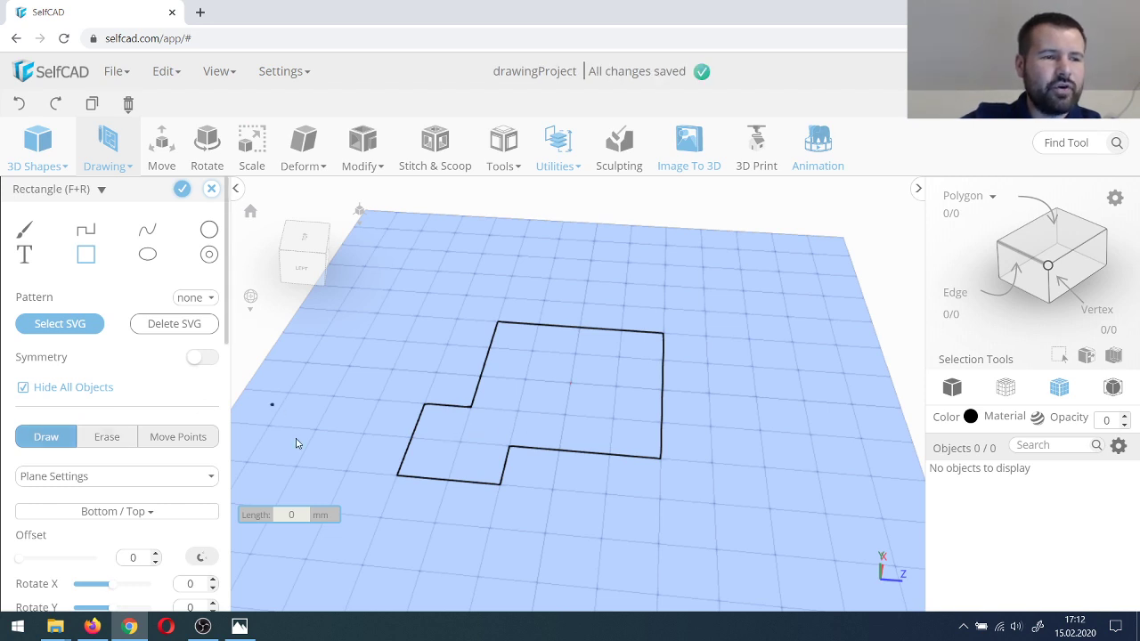
left_click(412, 438)
left_click(461, 440)
left_click(474, 383)
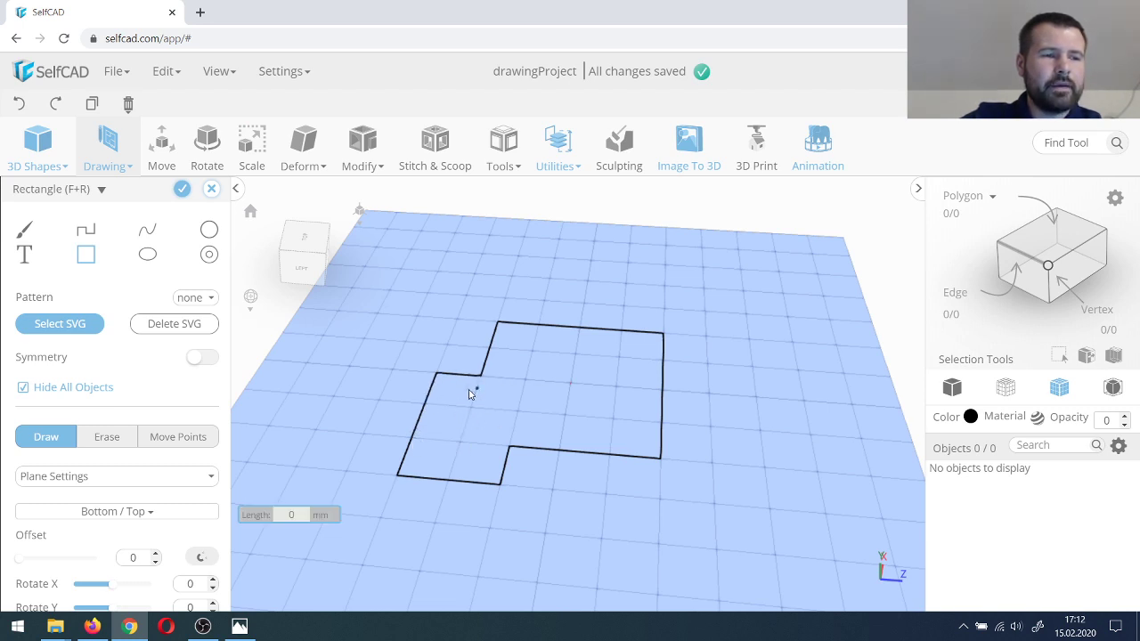
Step: Erase a rectangle about 100 mm long and one grid cell across over the outline's near-right corner to cut a notch
left_click(108, 437)
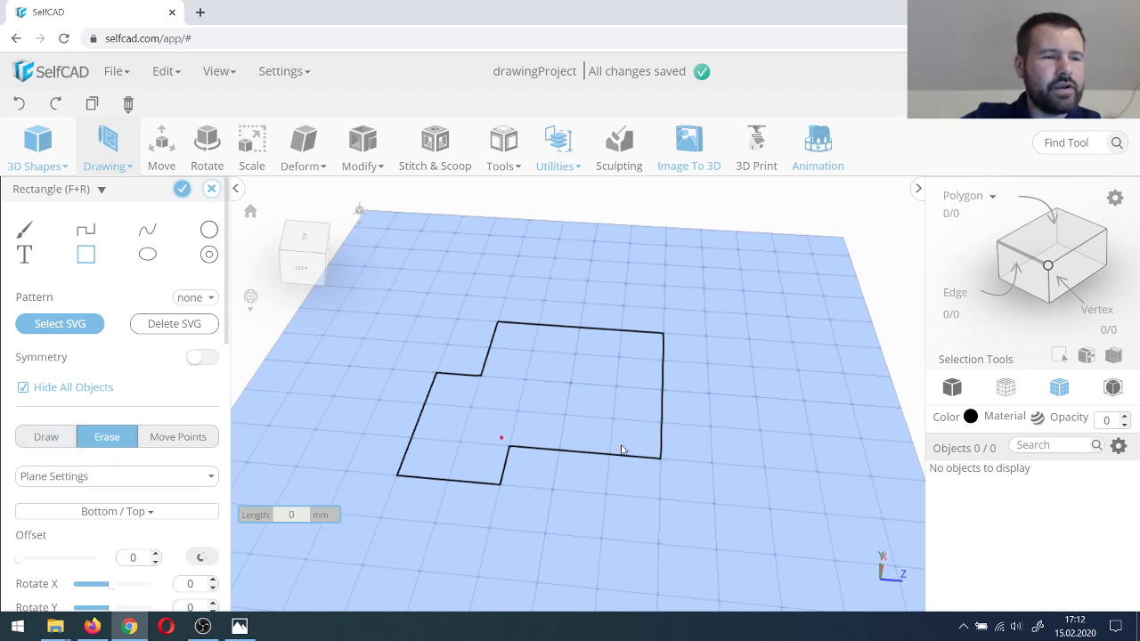
left_click(608, 497)
left_click(662, 497)
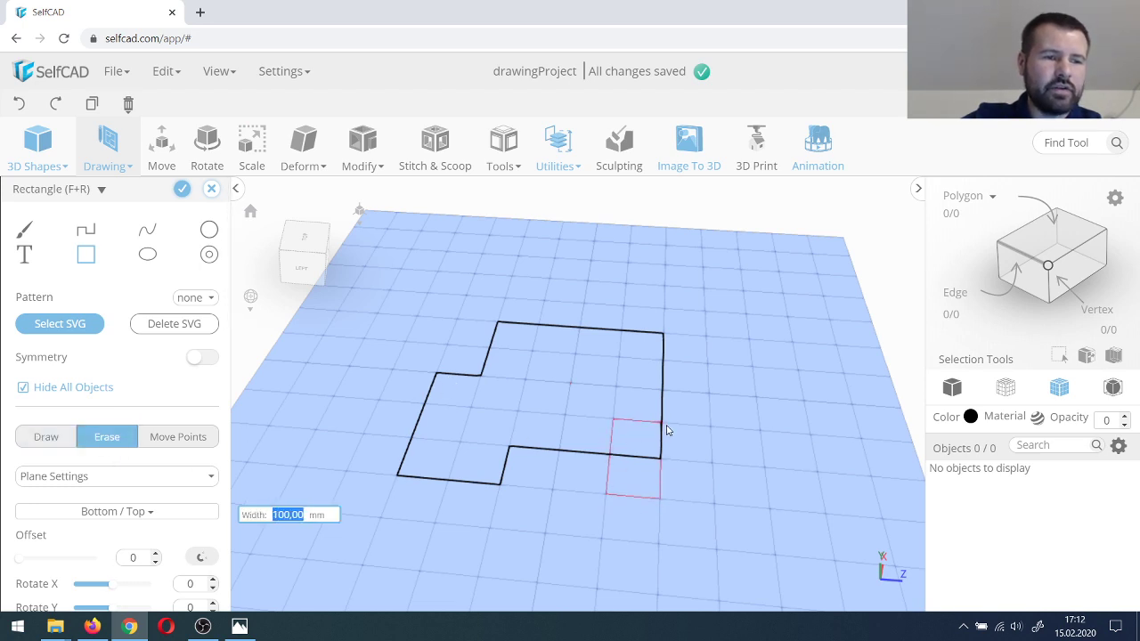
left_click(668, 431)
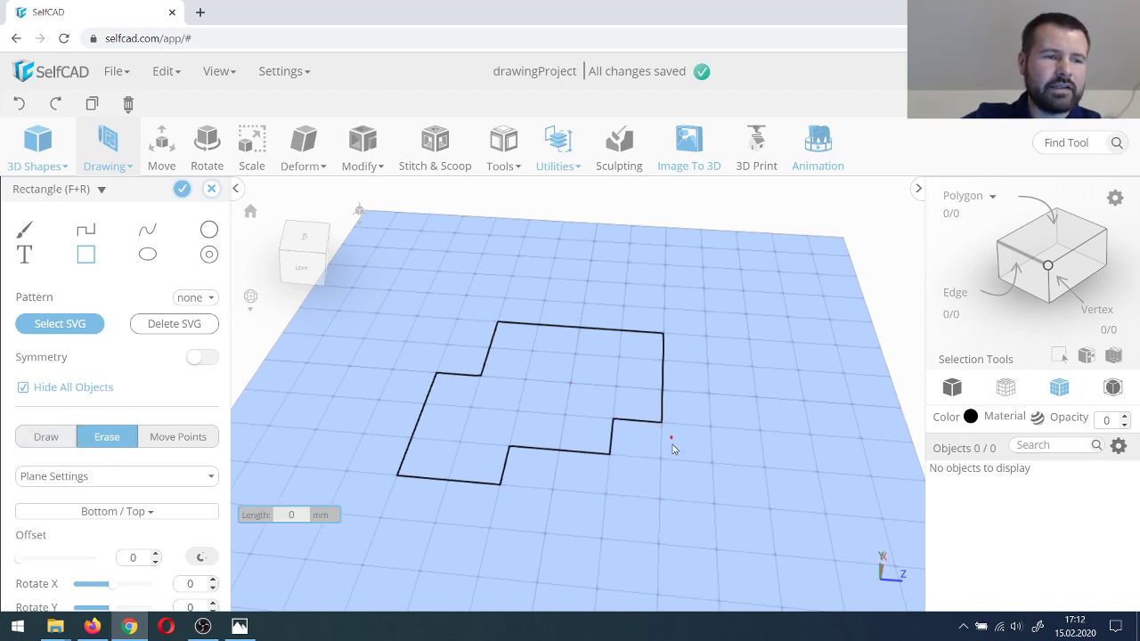
Step: Erase a rectangular opening 50 mm by two grid cells inside the outline and finalize the drawing as a solid
left_click(532, 353)
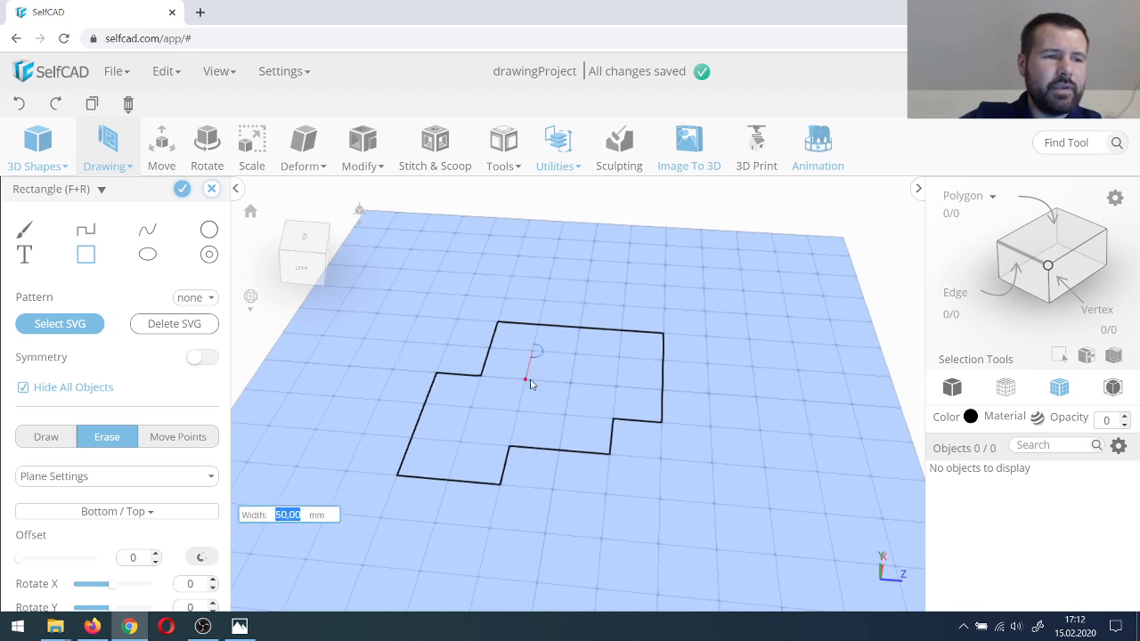
left_click(529, 384)
left_click(618, 385)
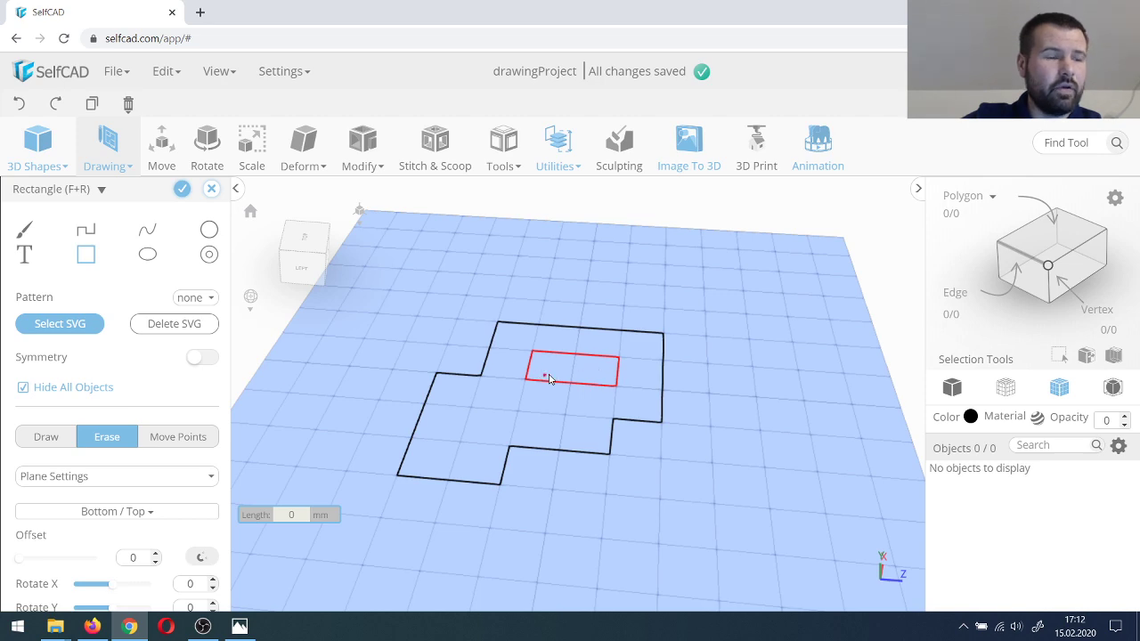
right_click_drag(547, 377, 524, 375)
left_click(182, 189)
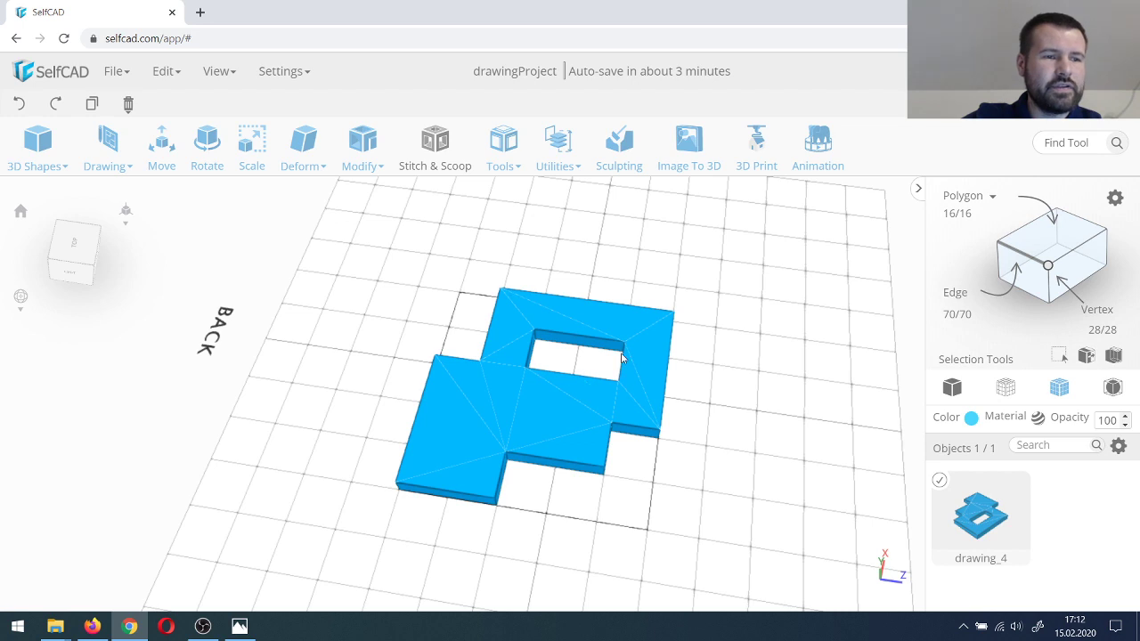
Step: Delete all objects to clear the notched plate from the scene
right_click_drag(595, 341, 532, 365)
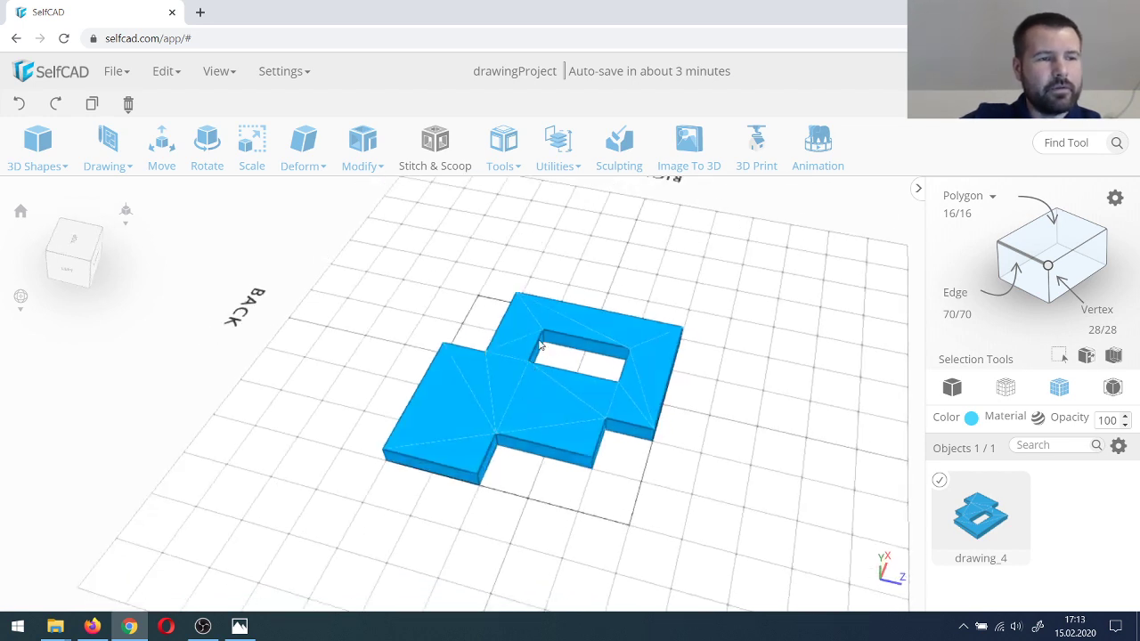
right_click_drag(529, 361, 498, 372)
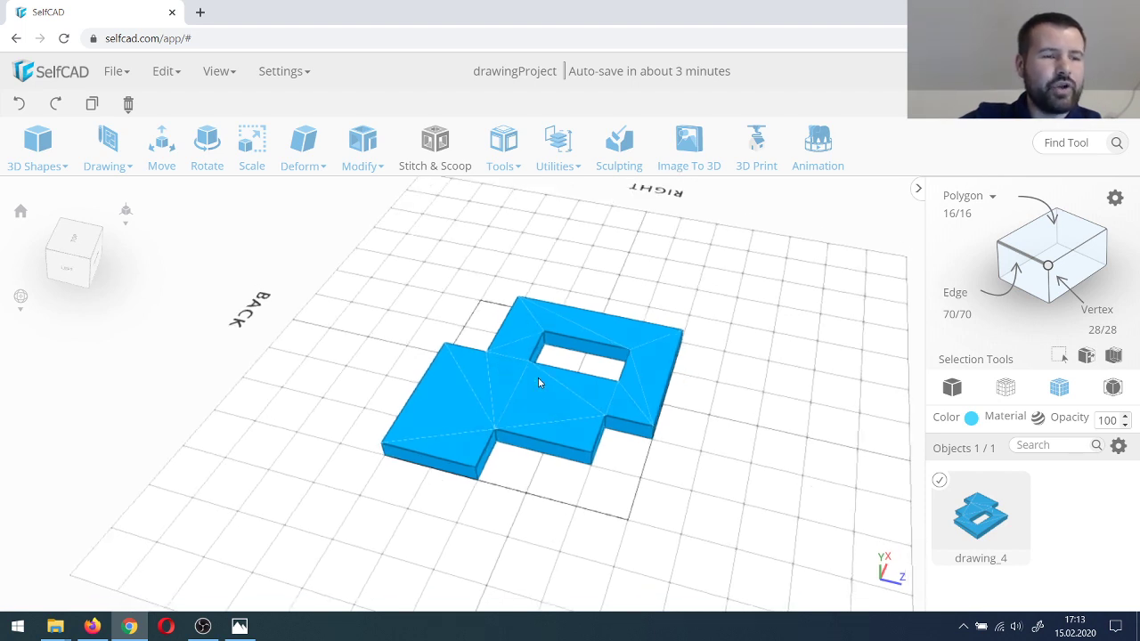
scroll(524, 358, "up", 3)
scroll(524, 358, "down", 2)
mouse_move(128, 105)
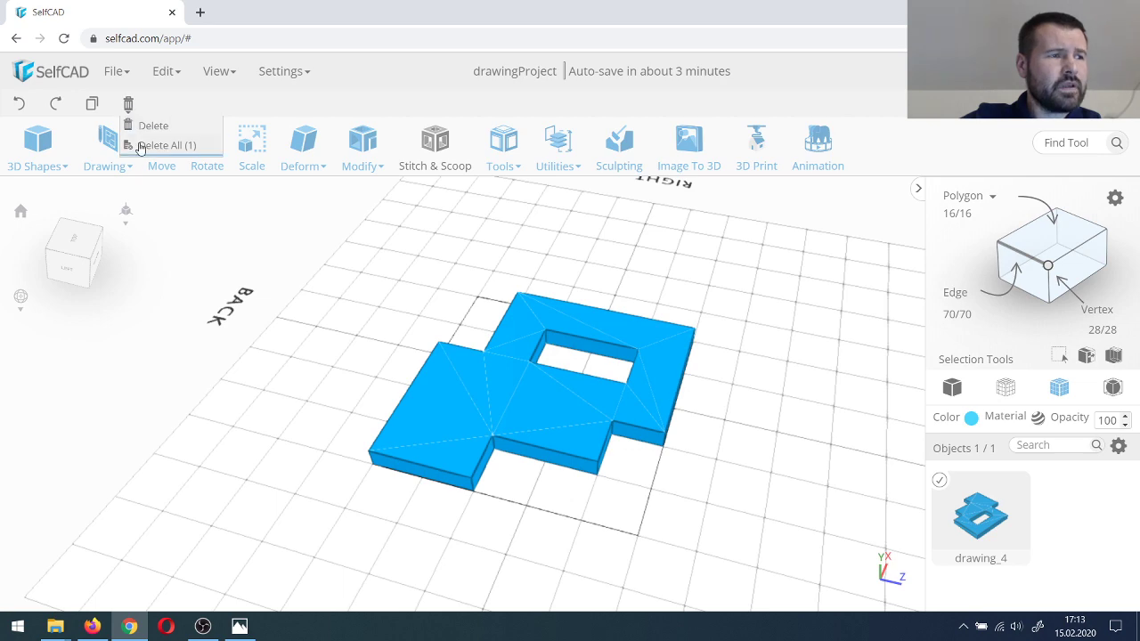
left_click(142, 145)
left_click(514, 403)
Step: Start a 3D Sketch and draw a rectangle 200 mm long and four grid cells wide on the ground plane
mouse_move(107, 149)
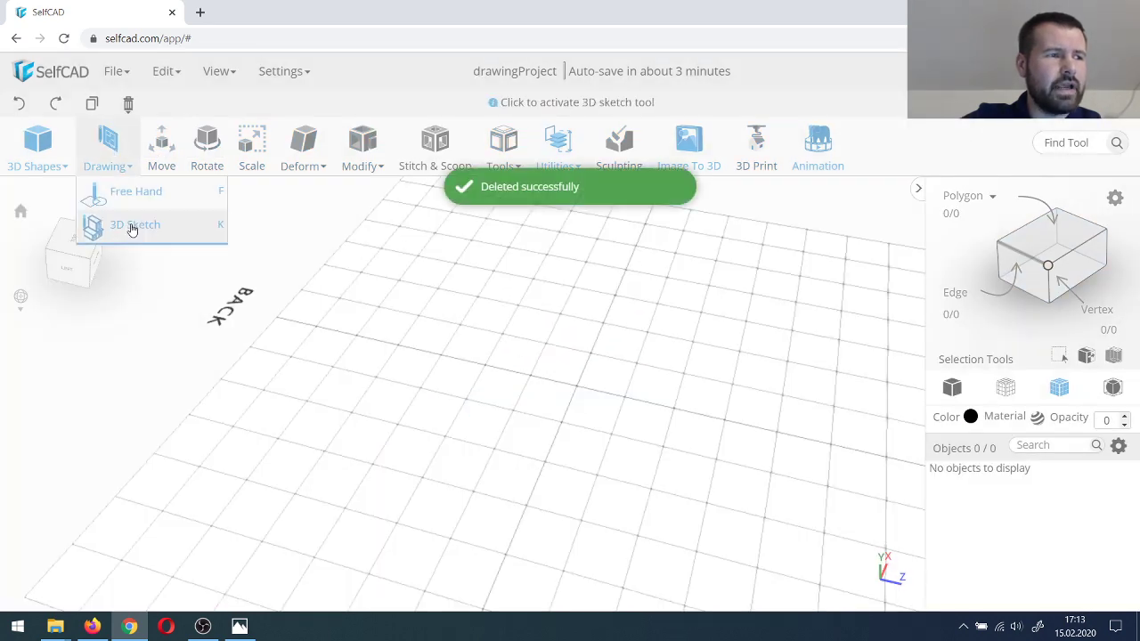
left_click(131, 229)
left_click(85, 254)
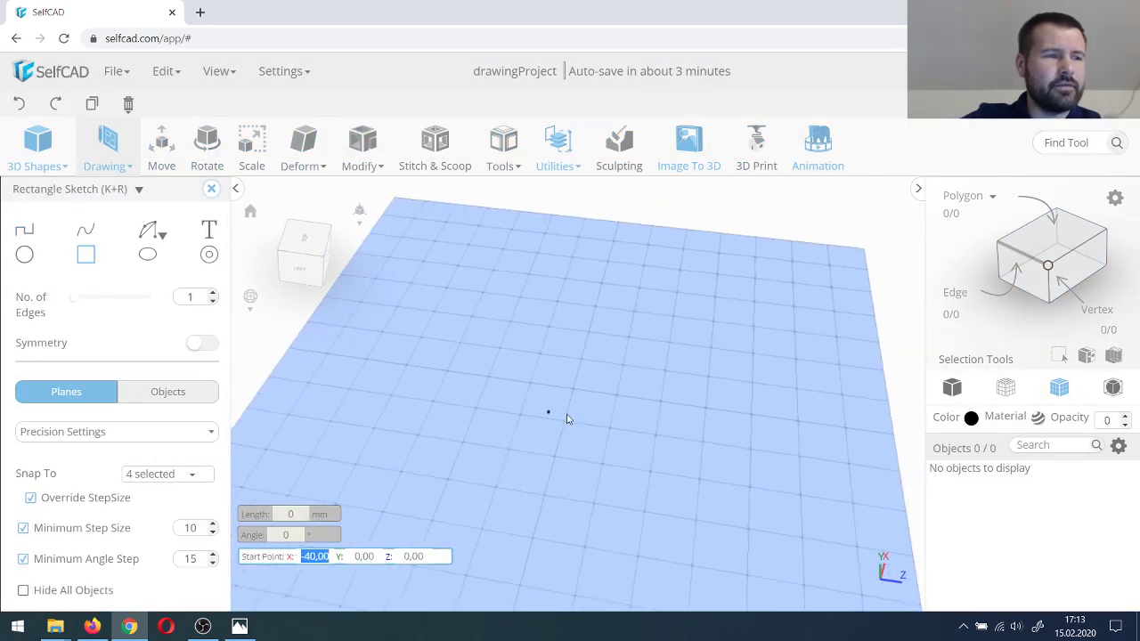
left_click(473, 440)
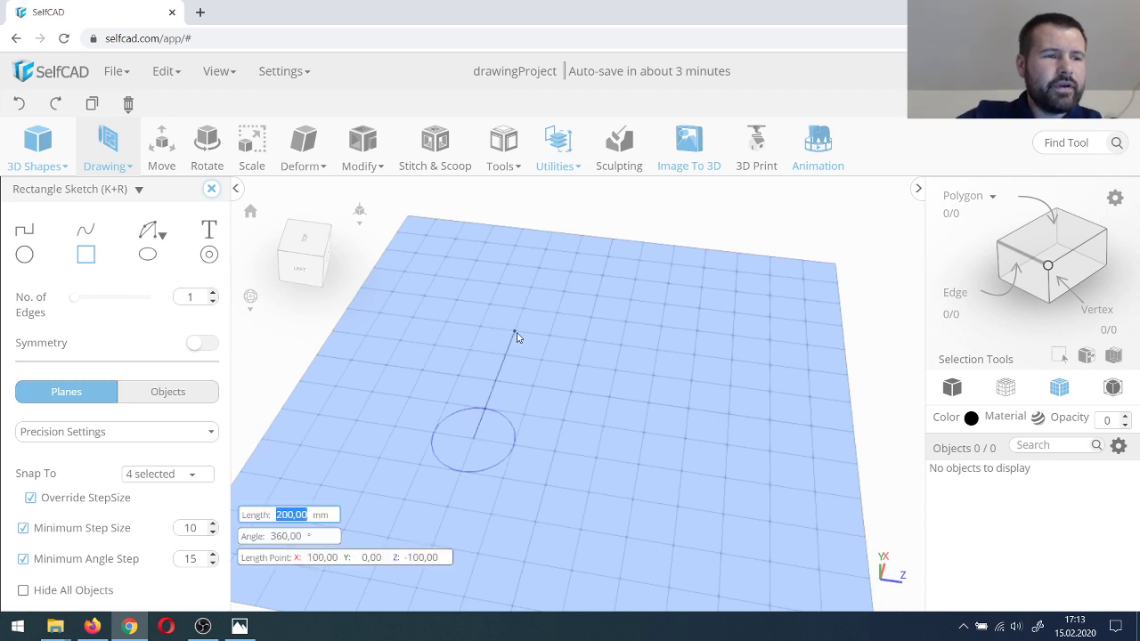
left_click(658, 350)
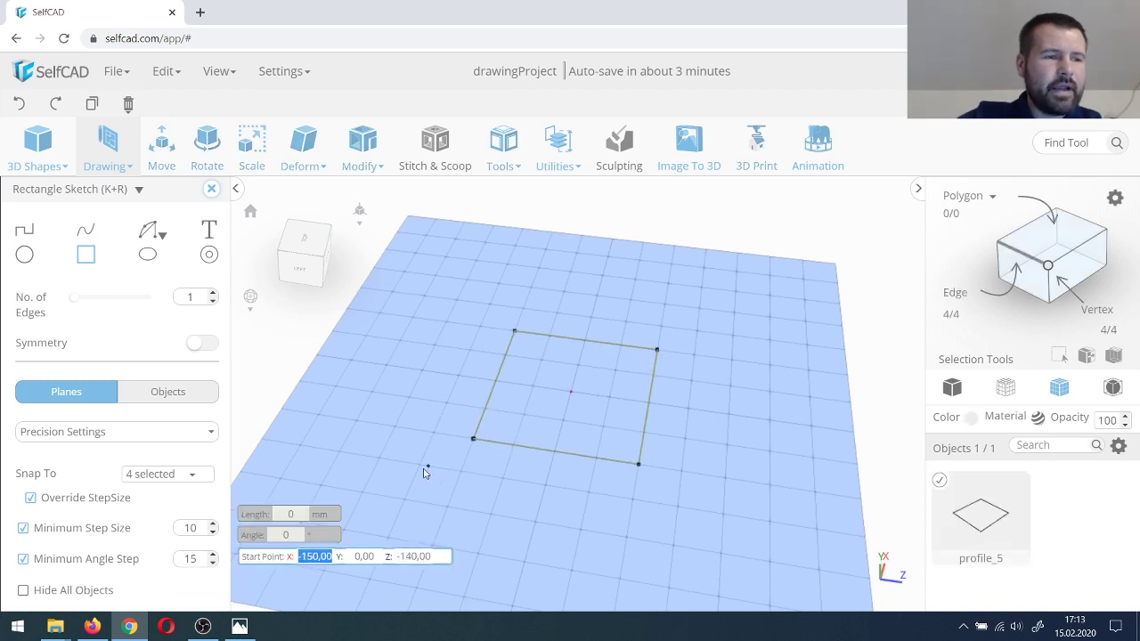
Step: Sketch a second rectangle 100 mm wide overlapping the near-left corner of the large rectangle
left_click(425, 470)
left_click(504, 478)
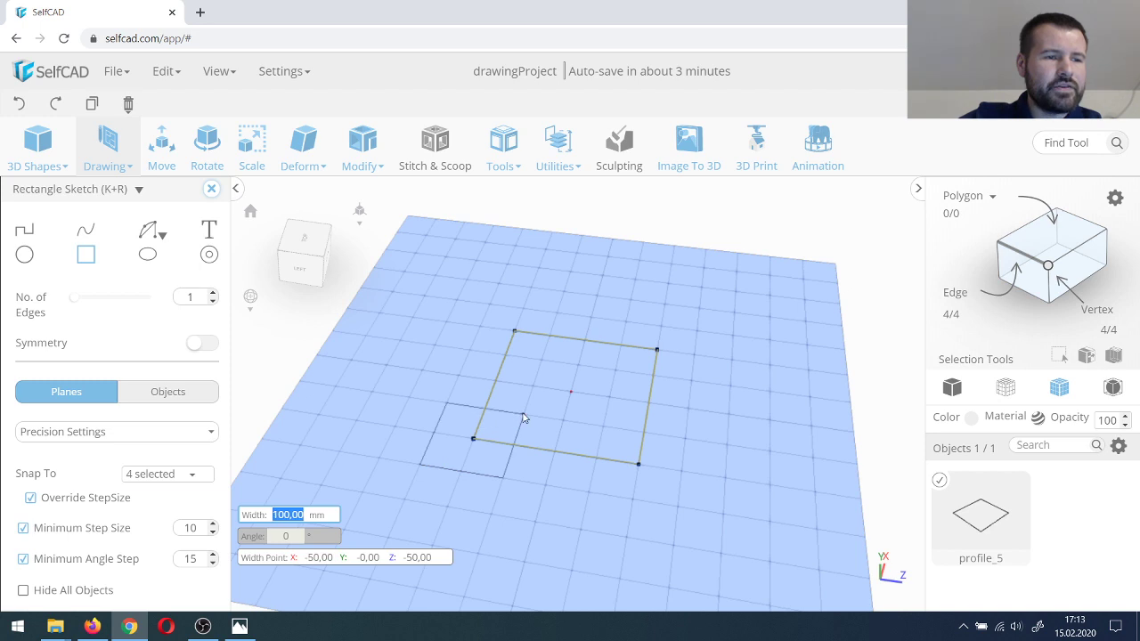
left_click(524, 419)
scroll(507, 420, "up", 3)
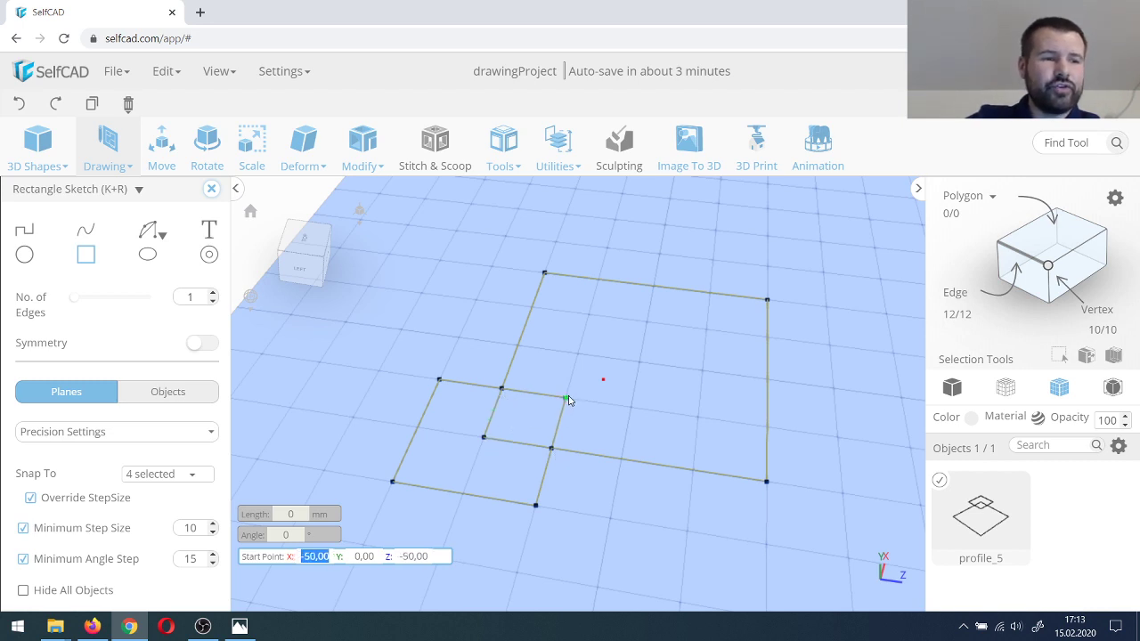
Step: Select the four edges bounding the overlap of the two rectangles and delete them, leaving one continuous outline
left_click(1029, 258)
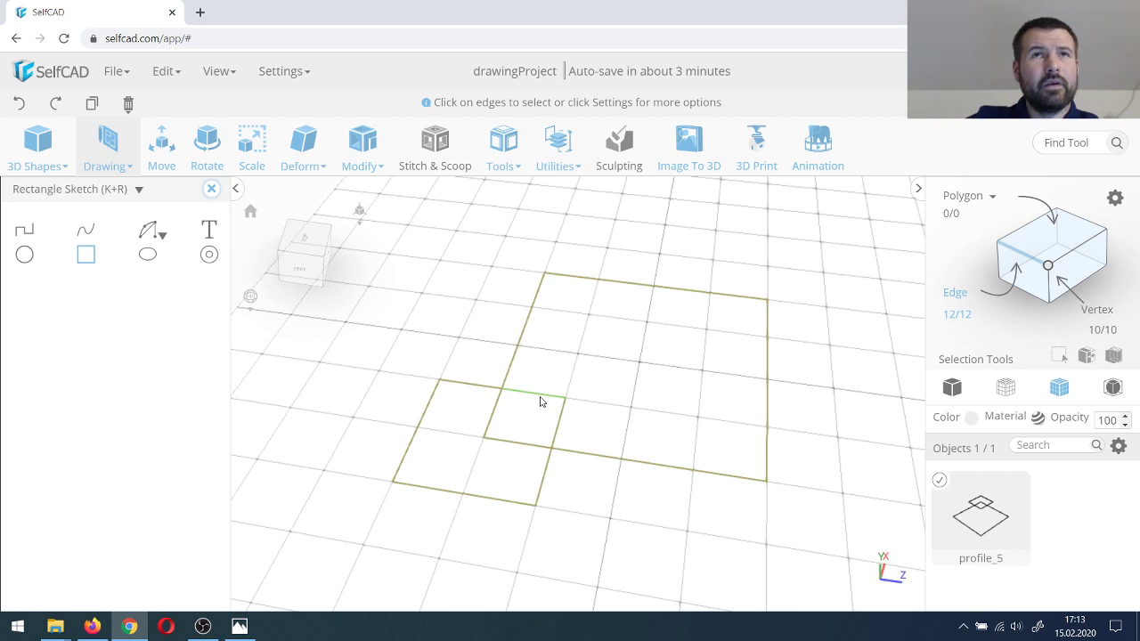
left_click(496, 411)
left_click(512, 442)
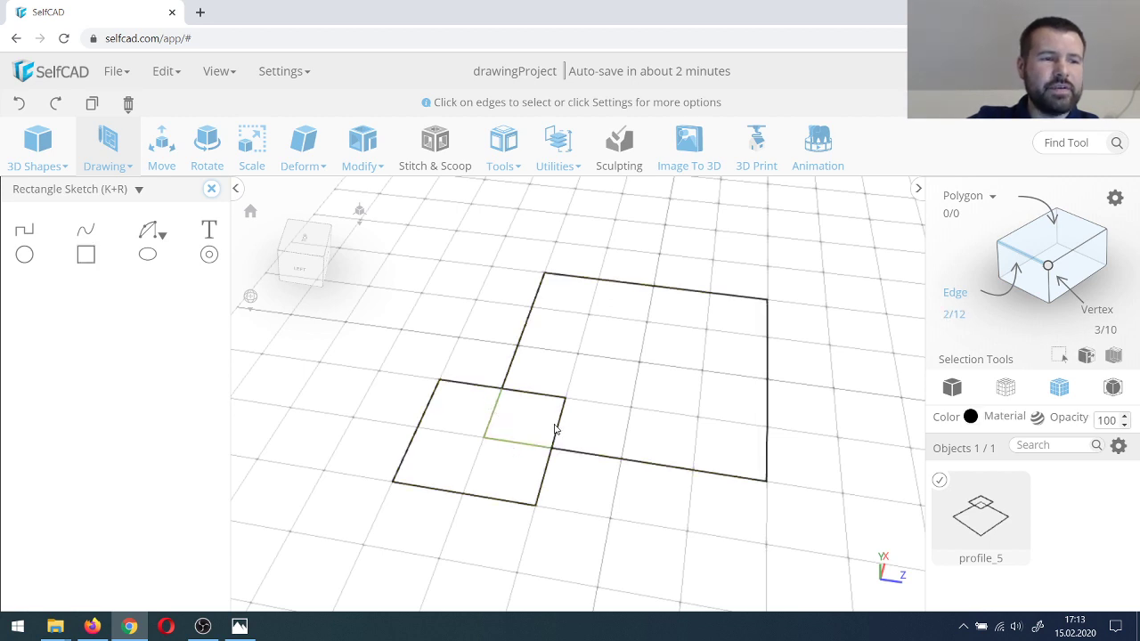
left_click(561, 424)
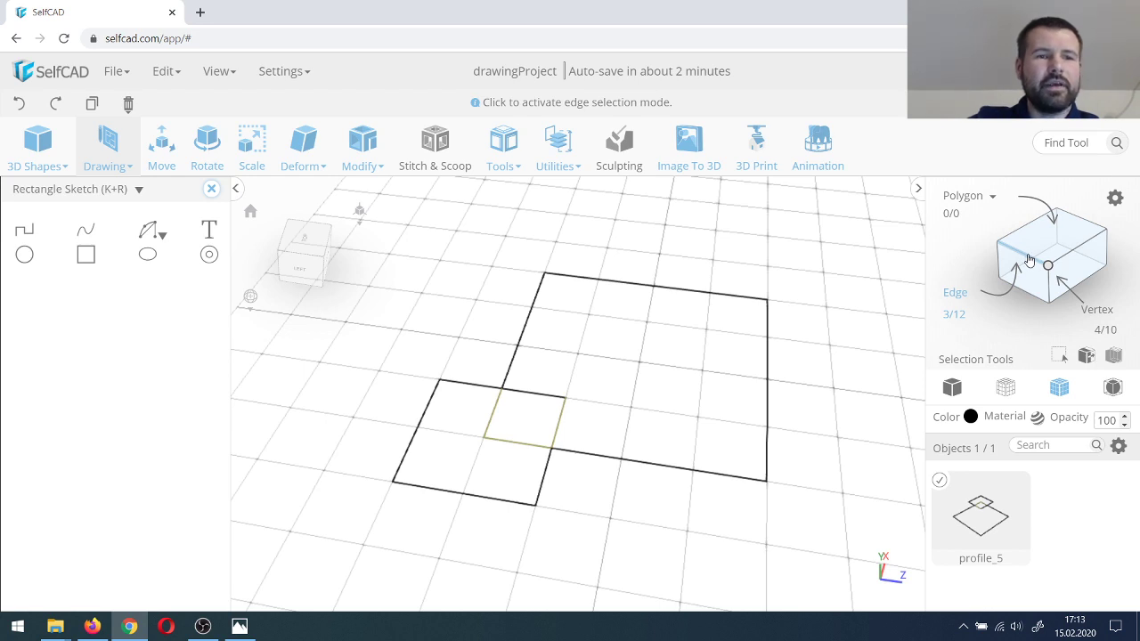
left_click(539, 395)
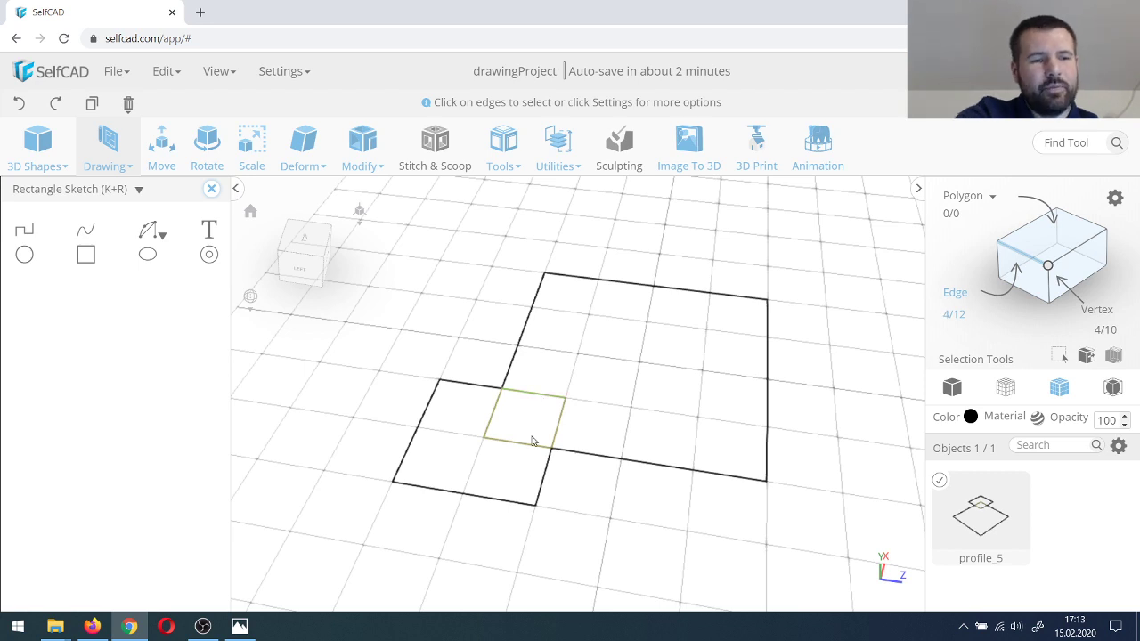
key("Delete")
key("Return")
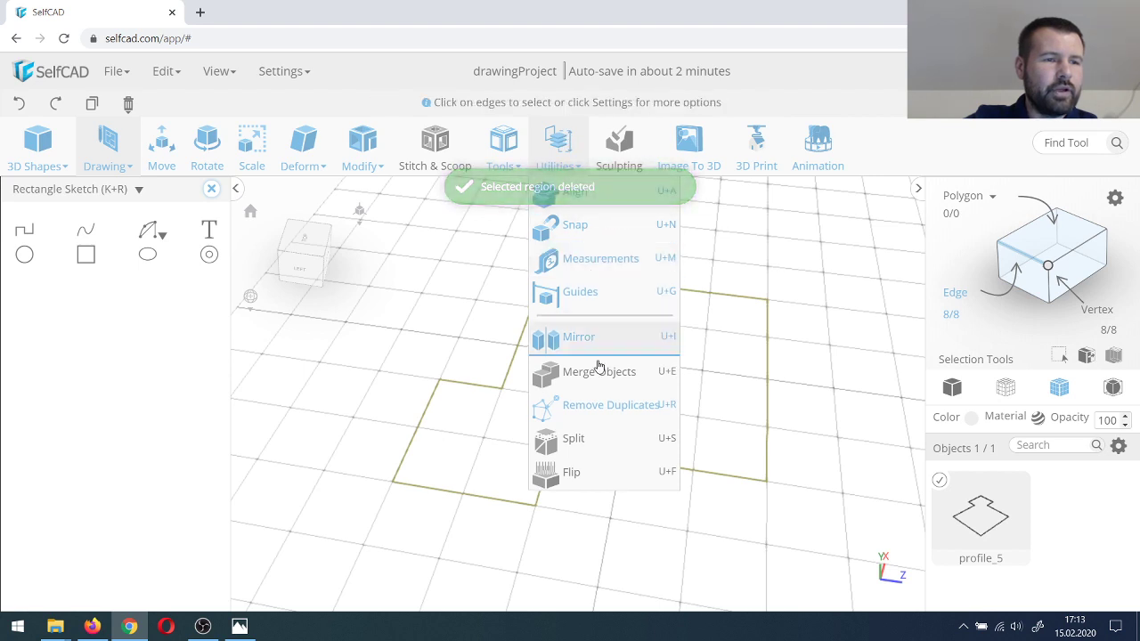
Step: Sketch a rectangle one by two grid cells inside the outline and close the sketch tool
mouse_move(491, 140)
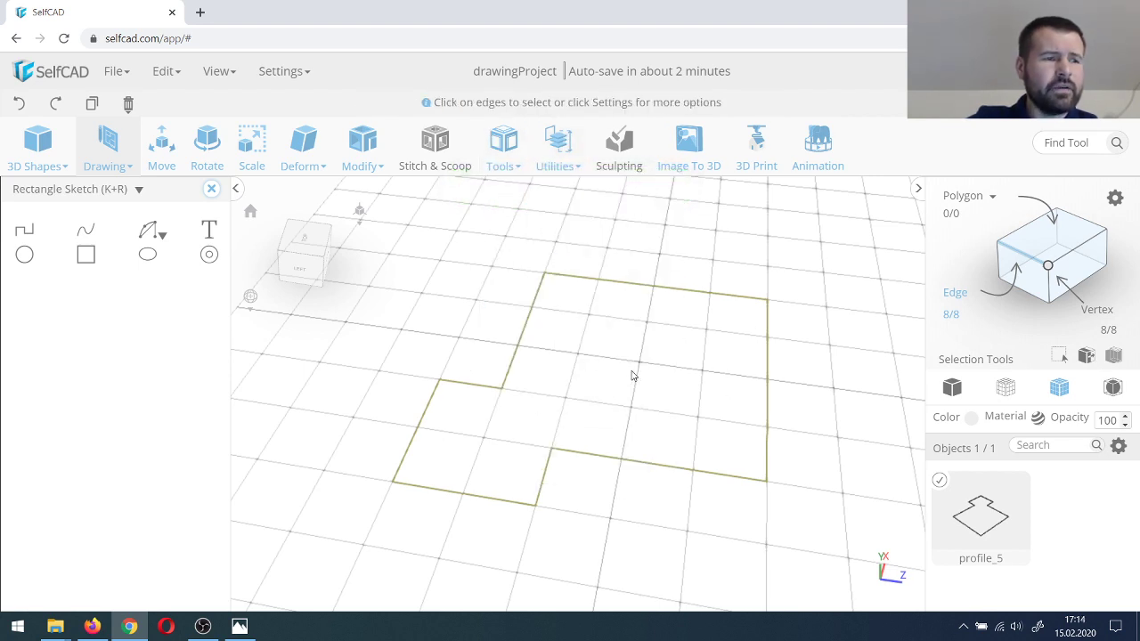
left_click(87, 257)
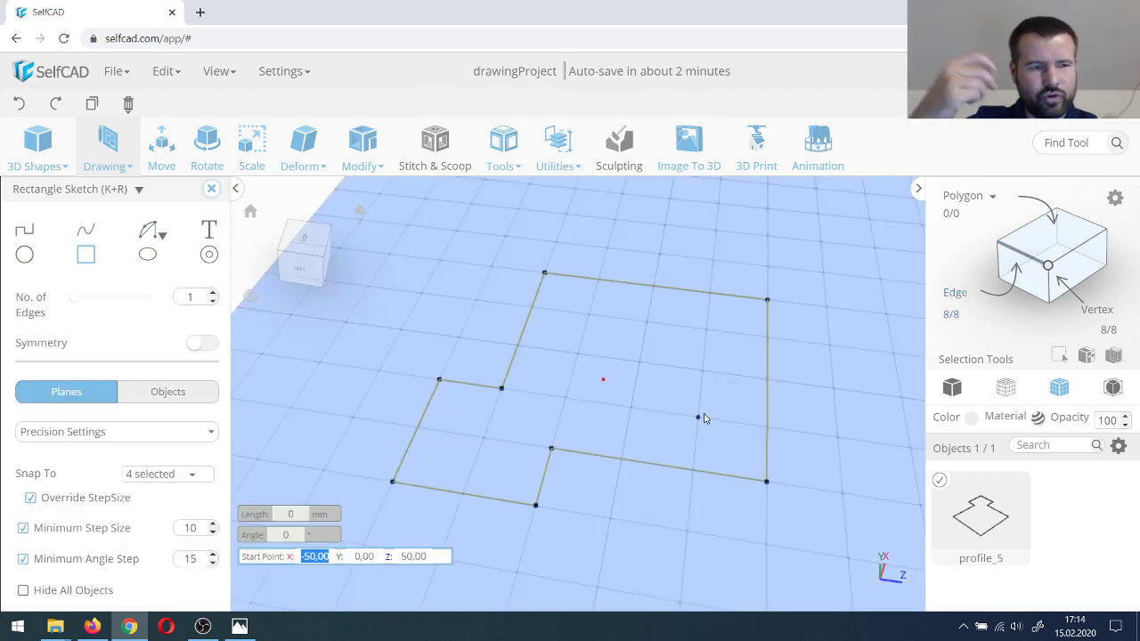
left_click(588, 317)
left_click(581, 355)
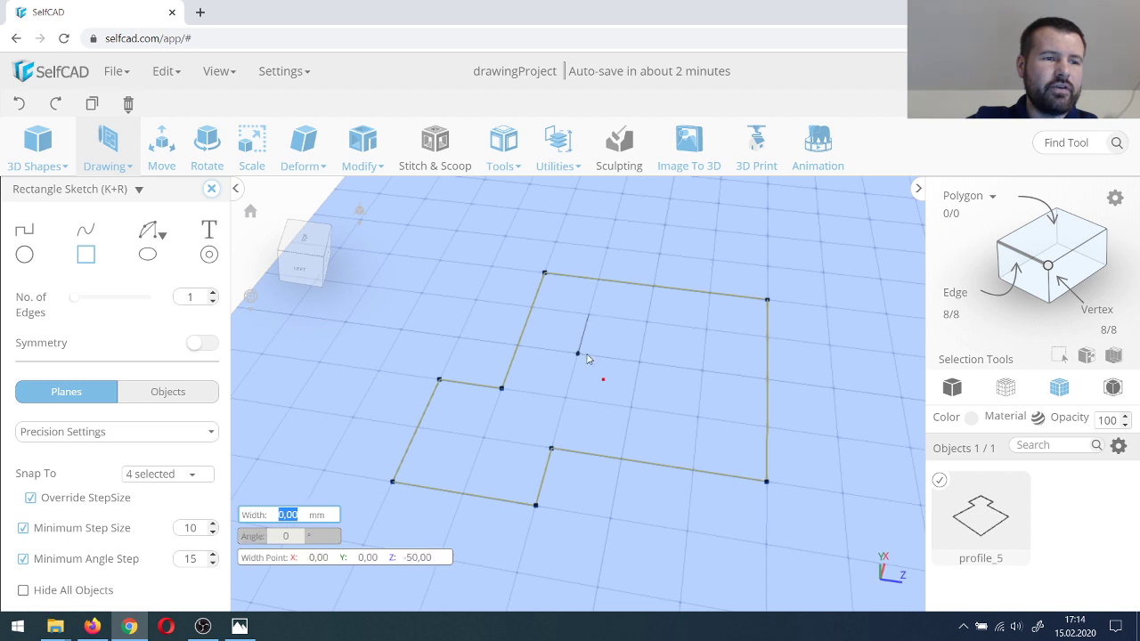
left_click(703, 369)
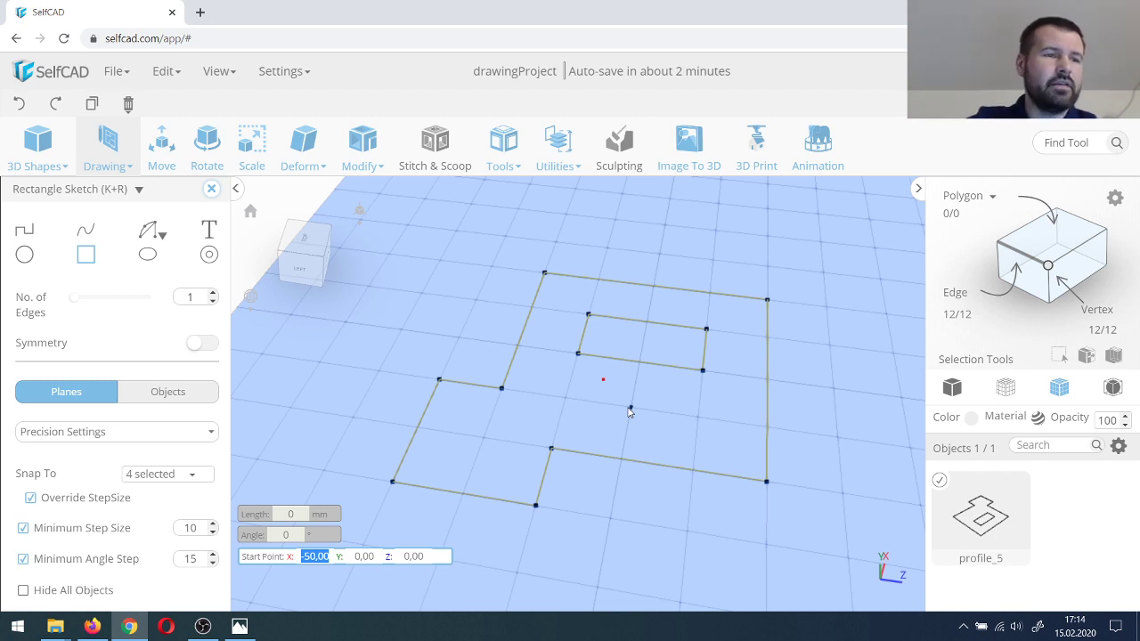
left_click(212, 188)
Step: Fill the profile's polygons into a mesh, delete the original profile and select the filled mesh
mouse_move(501, 179)
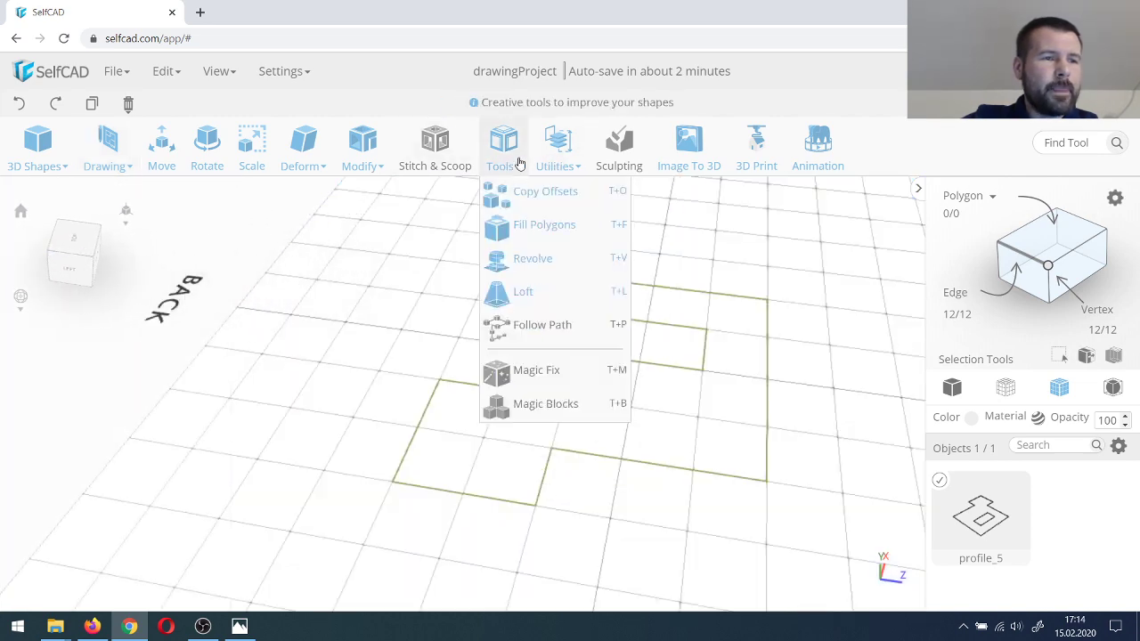
left_click(522, 224)
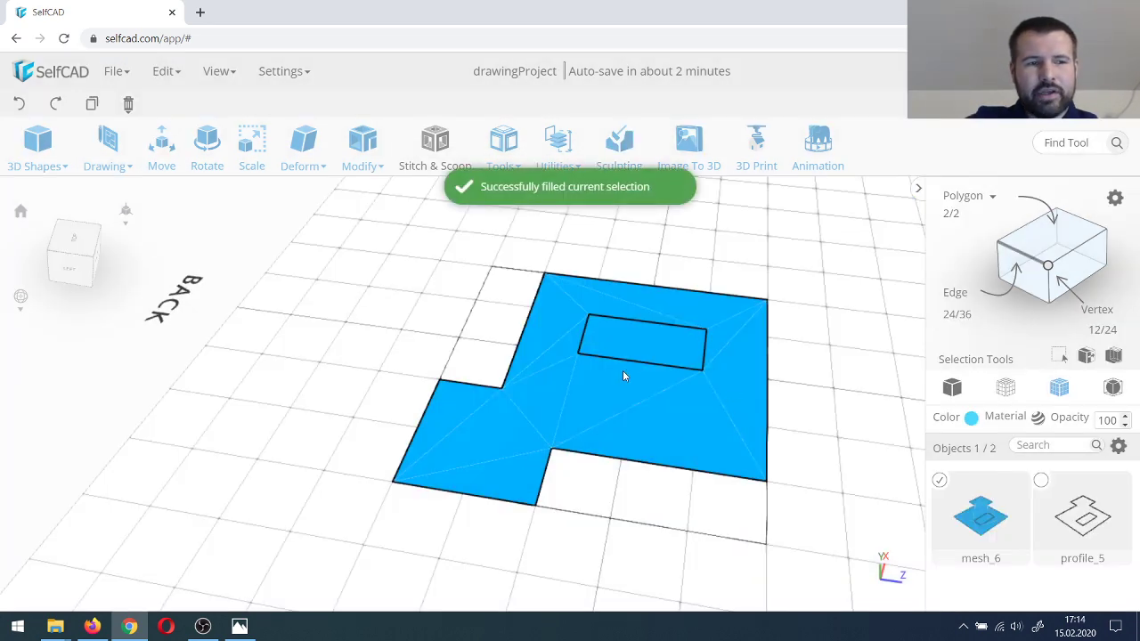
left_click(939, 480)
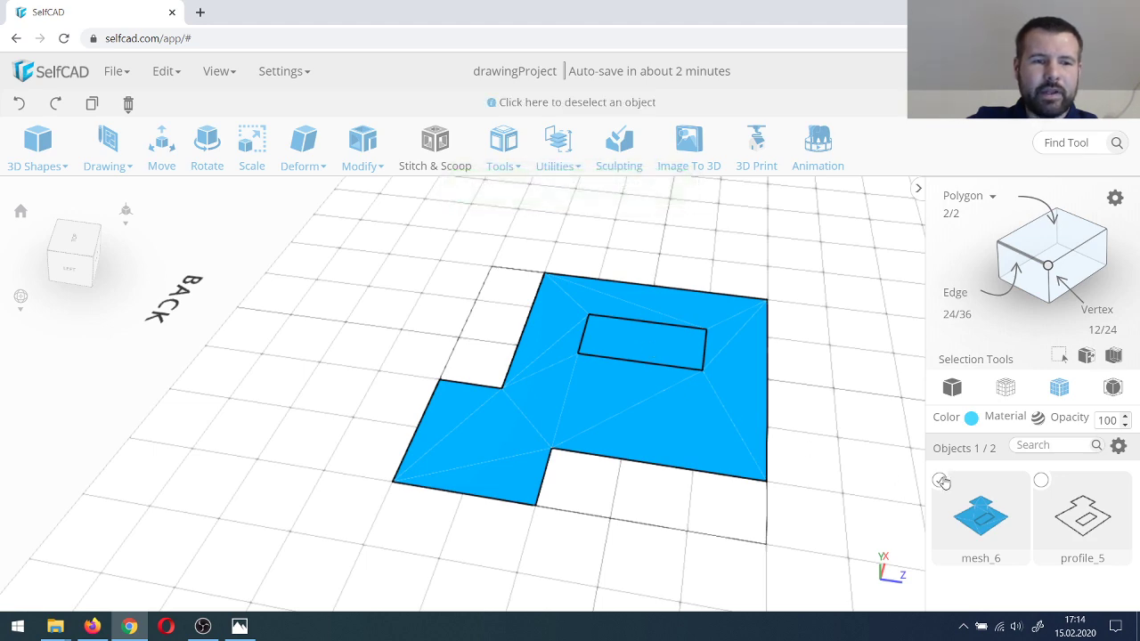
left_click(1041, 478)
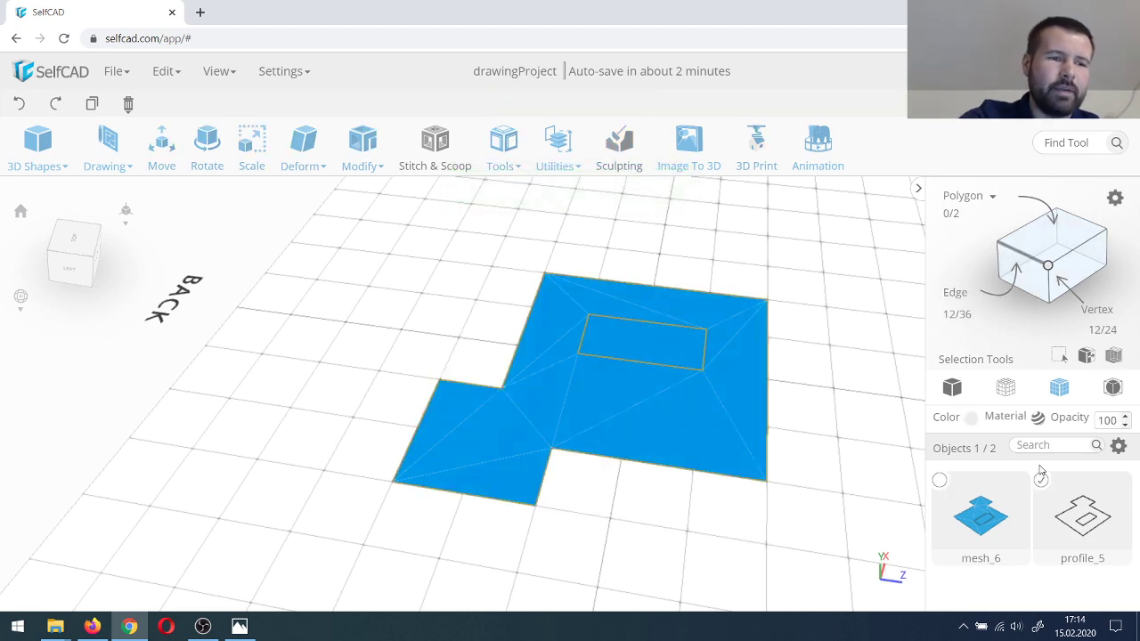
key("Delete")
key("Return")
left_click(621, 370)
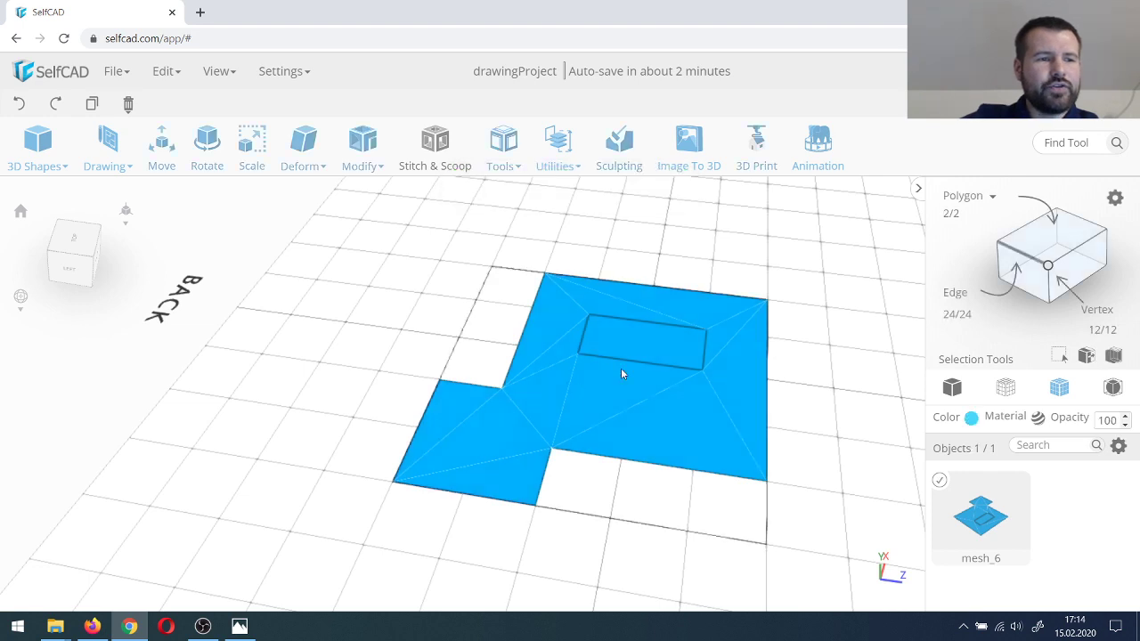
Step: Turn on part selection for polygons, select the inner rectangle's face and delete it to cut an opening
scroll(605, 339, "up", 2)
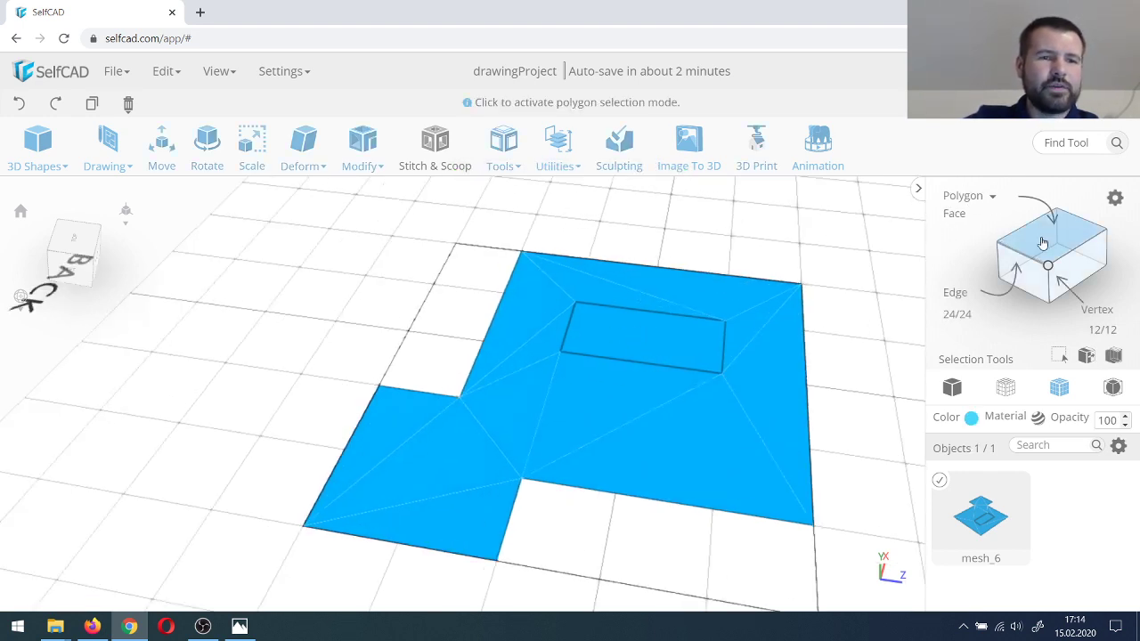
left_click(1115, 199)
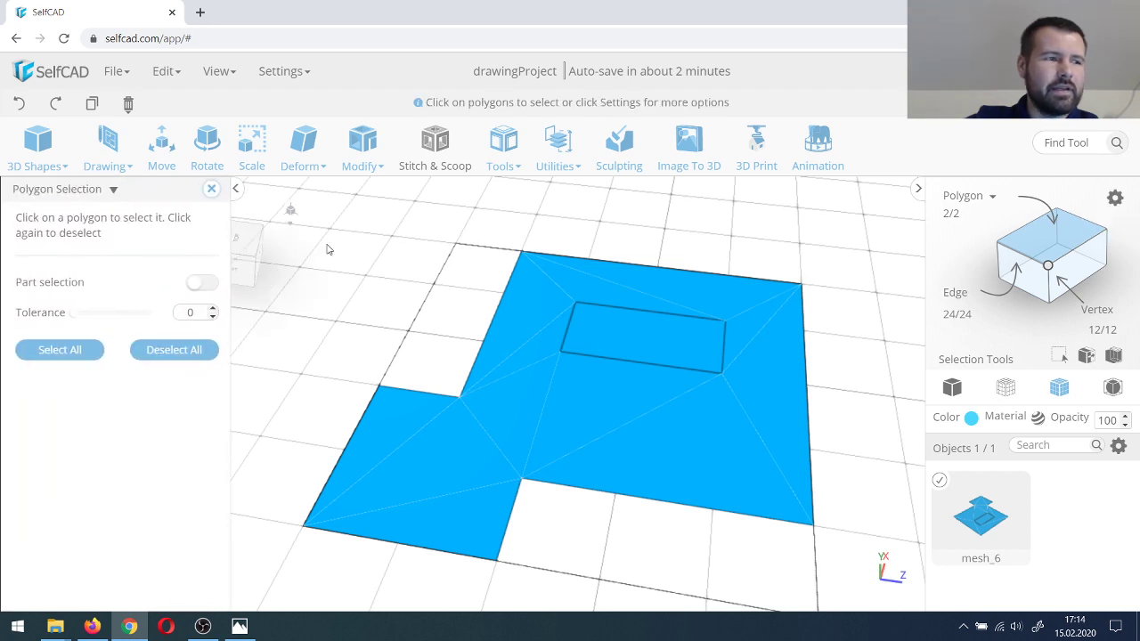
left_click(203, 282)
left_click(648, 340)
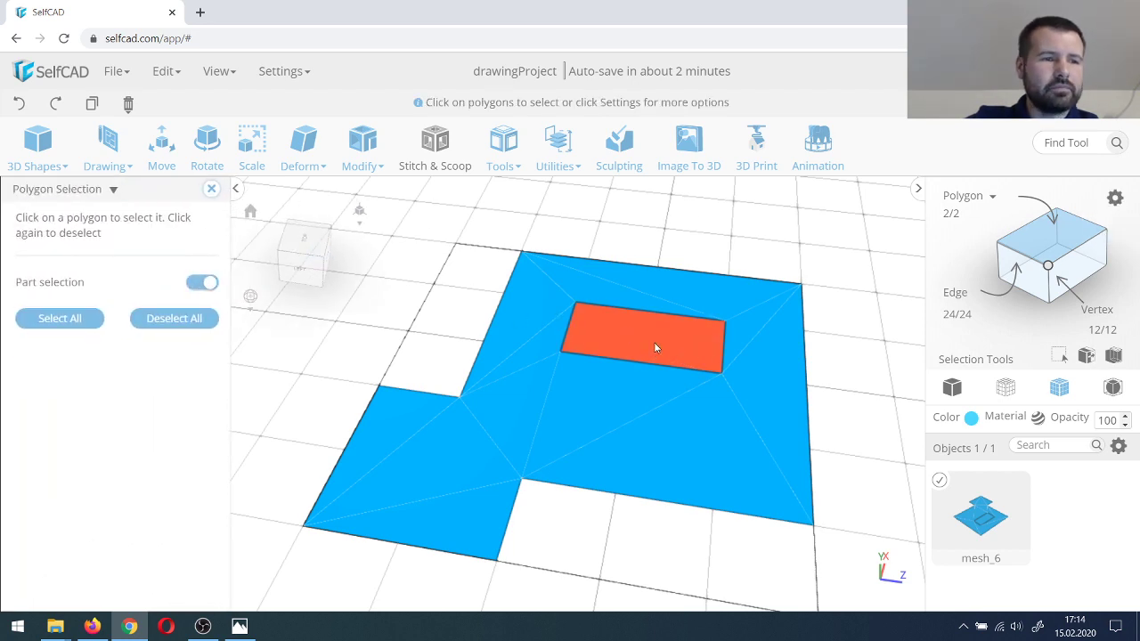
left_click(654, 342)
left_click(651, 342)
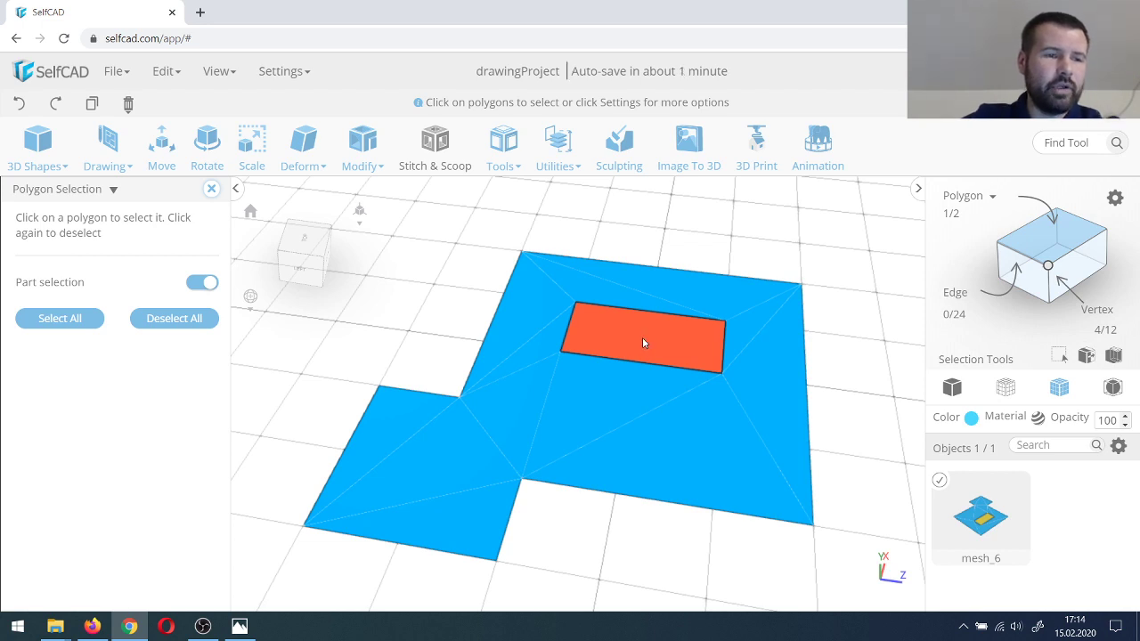
scroll(636, 359, "down", 2)
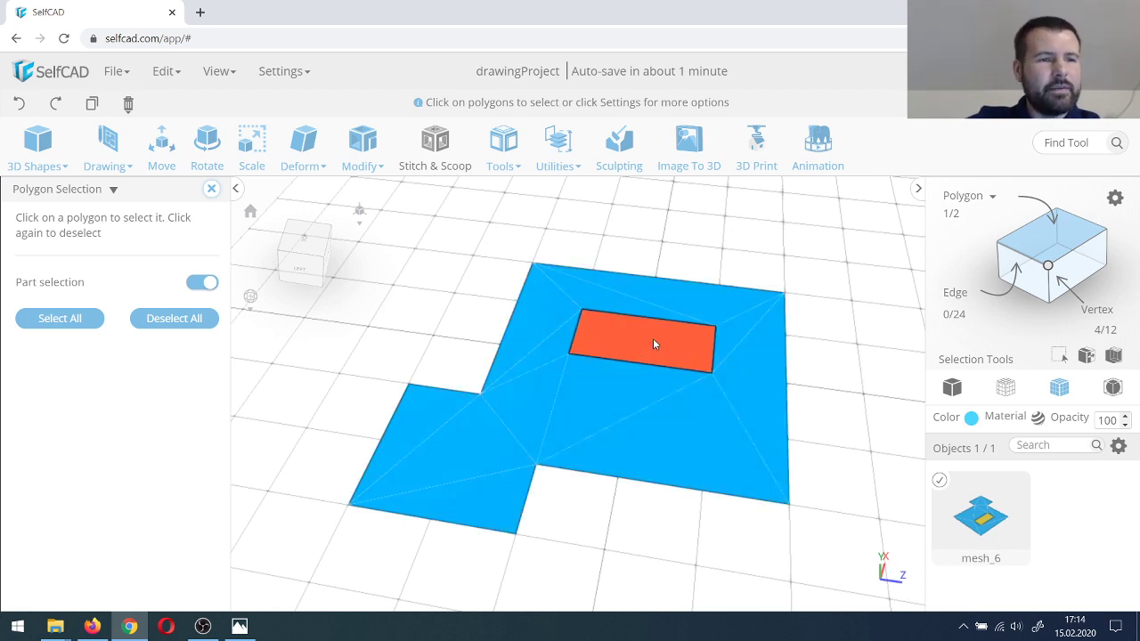
left_click(653, 344)
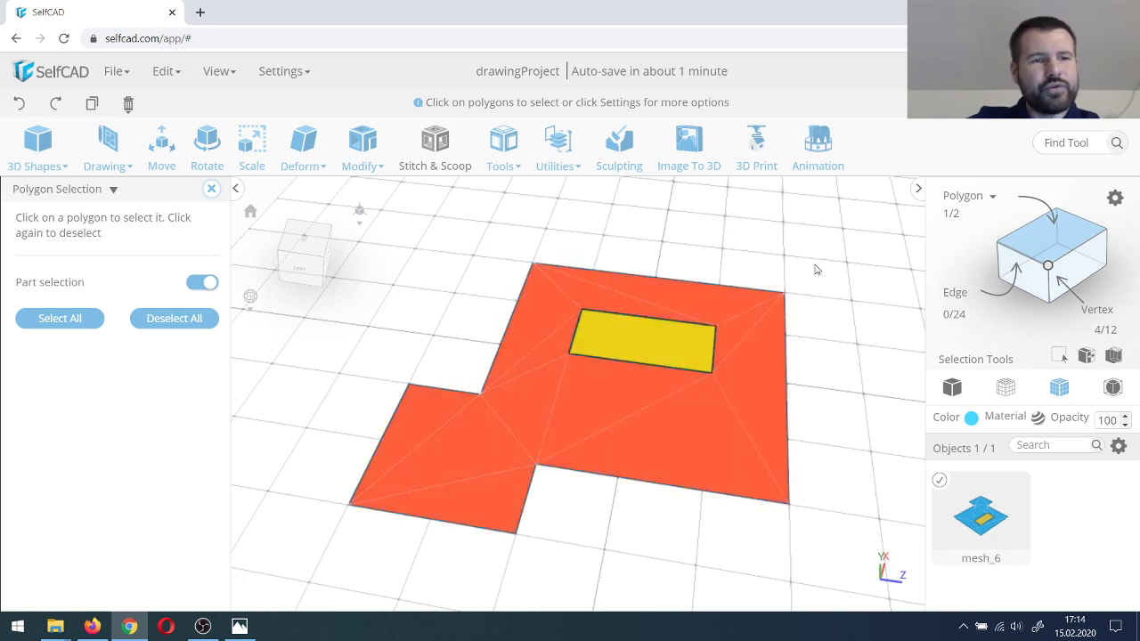
left_click(211, 192)
key("Delete")
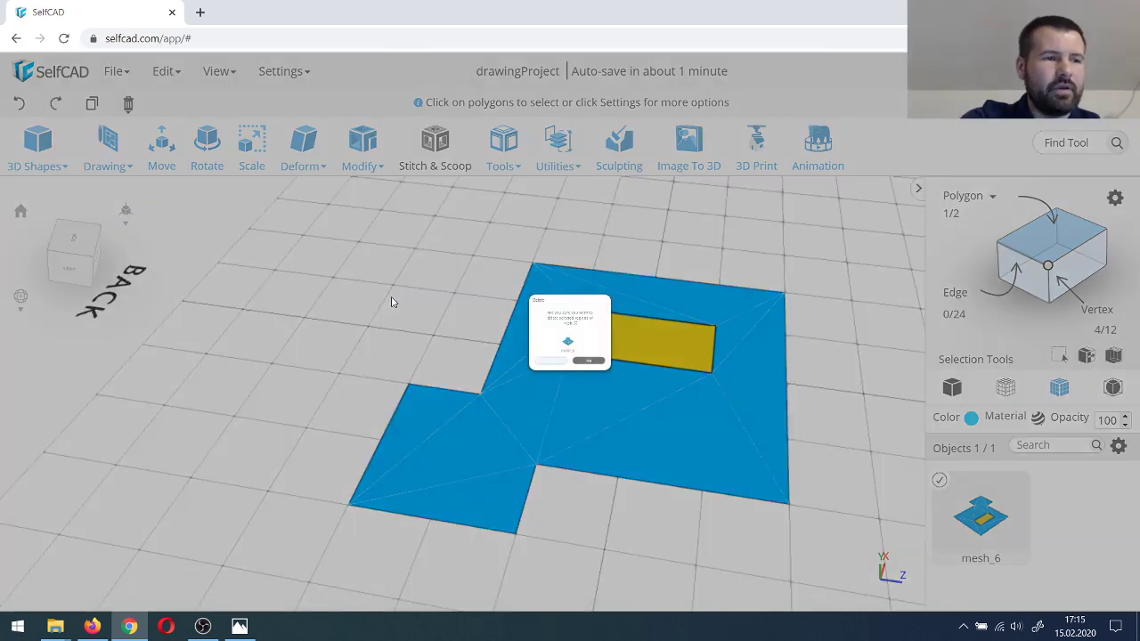
key("Return")
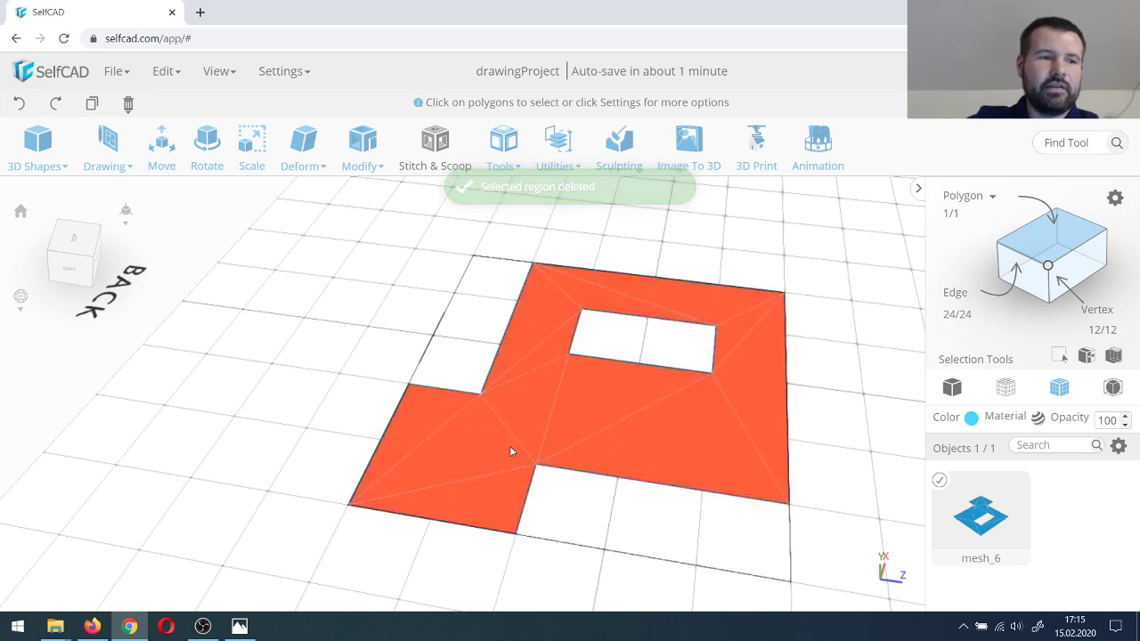
scroll(511, 450, "down", 2)
left_click(1072, 233)
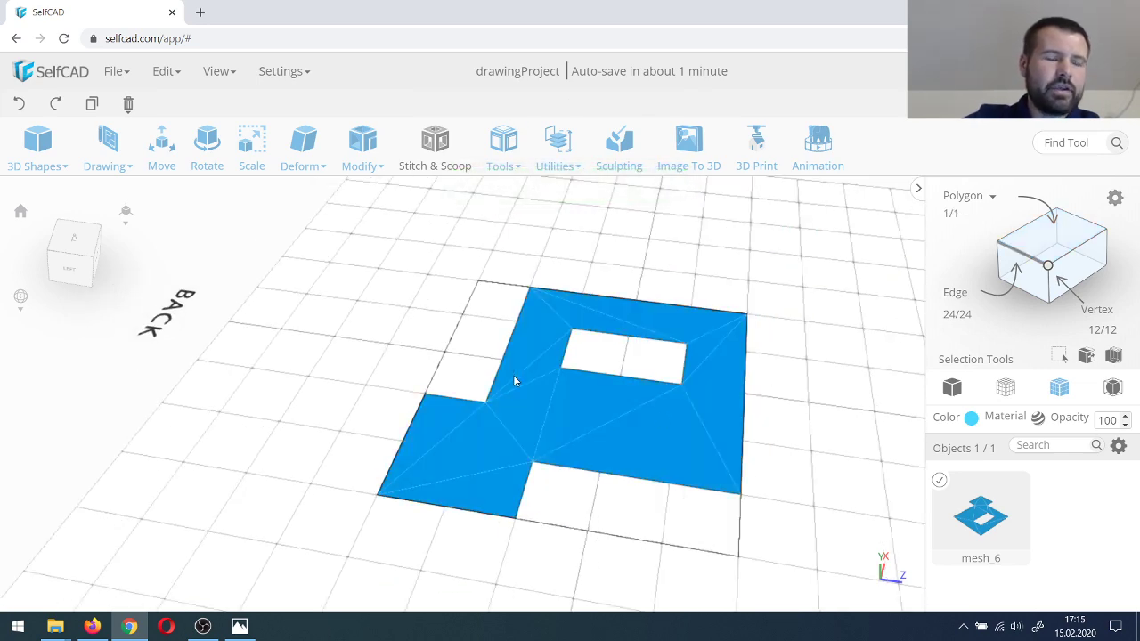
Step: Delete the filled mesh with the rectangular opening from the scene
right_click_drag(513, 375, 519, 350)
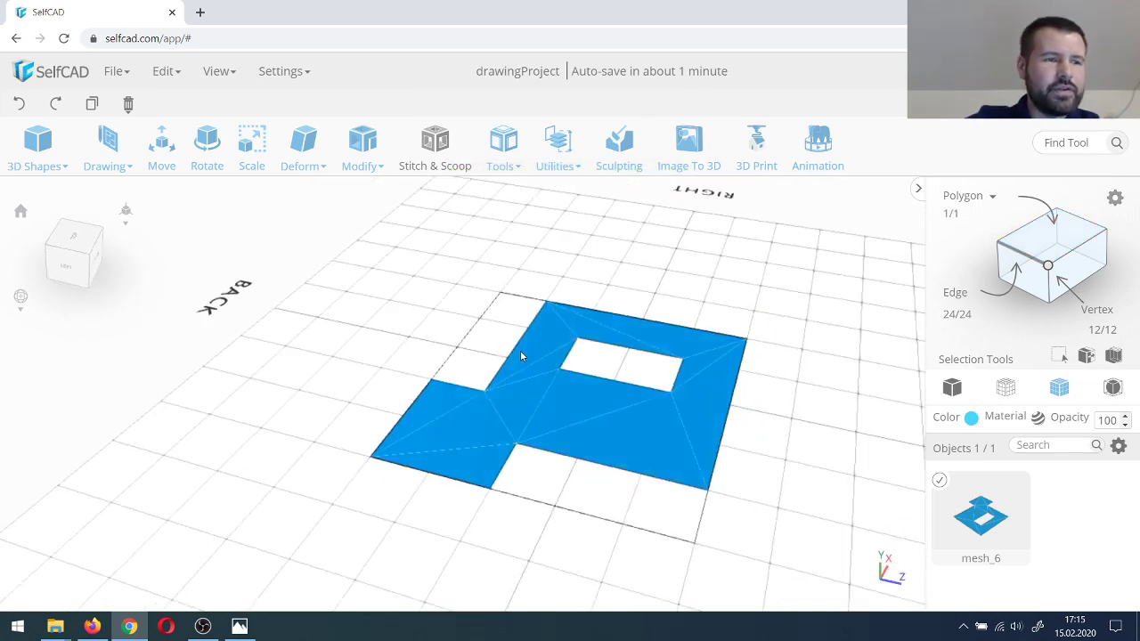
mouse_move(128, 104)
left_click(143, 122)
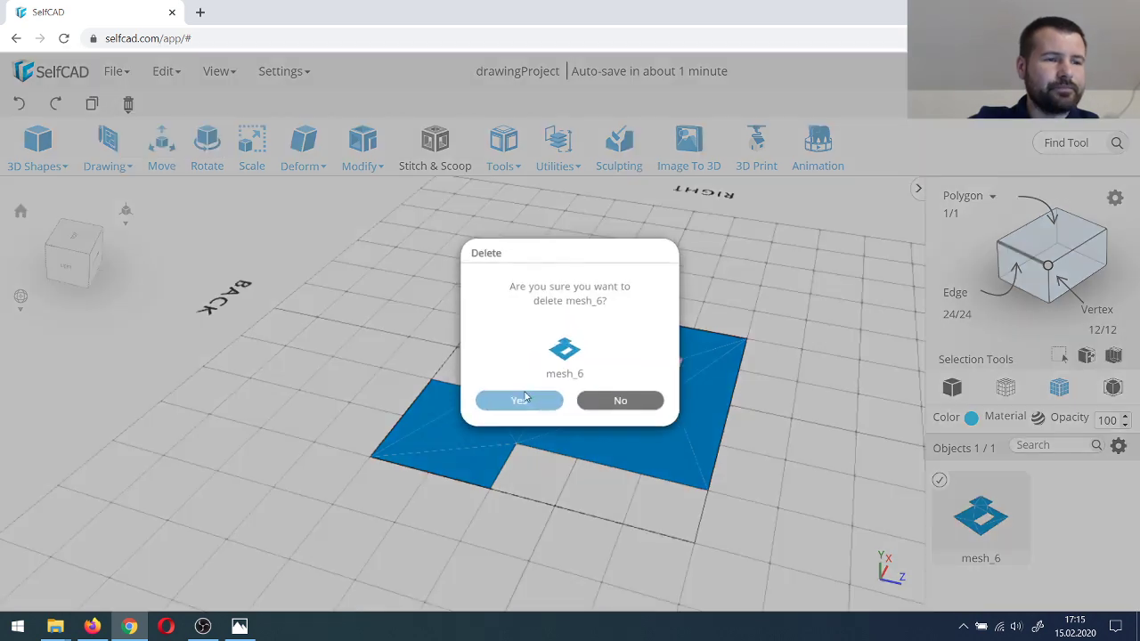
left_click(524, 400)
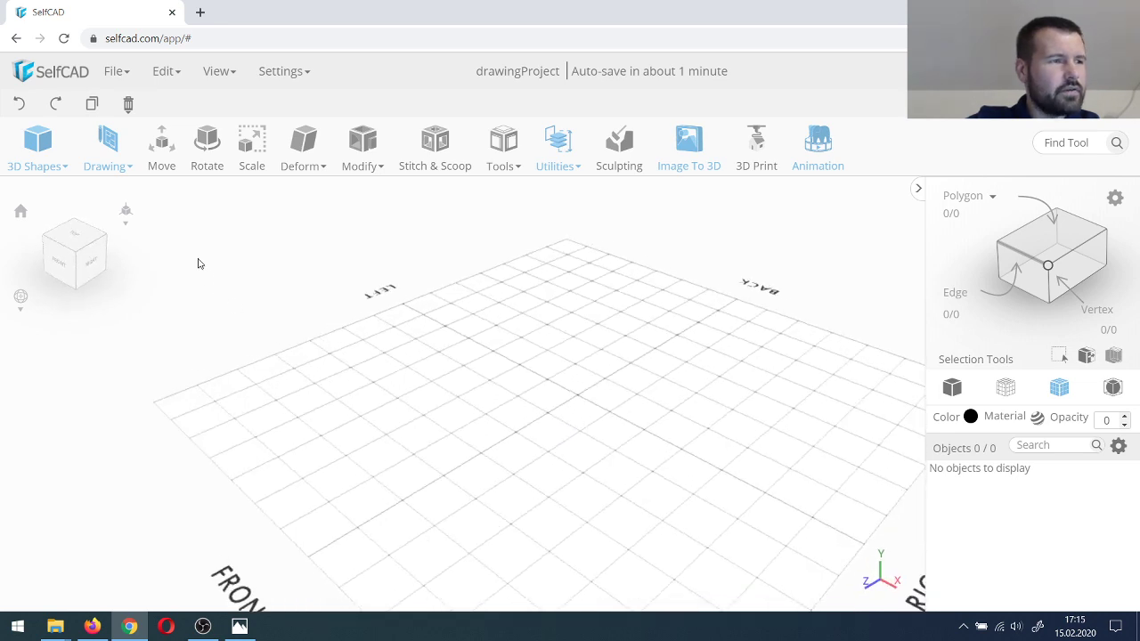
Step: Draw a rectangle on the ground plane with the Free Hand drawing tool and finish it as a solid
mouse_move(104, 145)
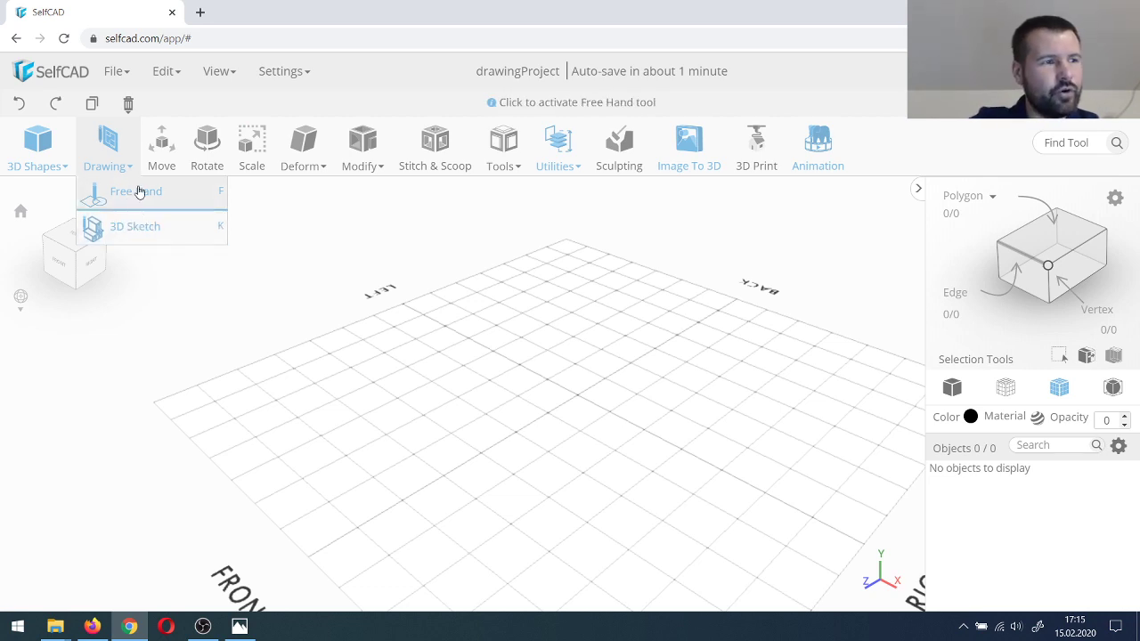
left_click(138, 192)
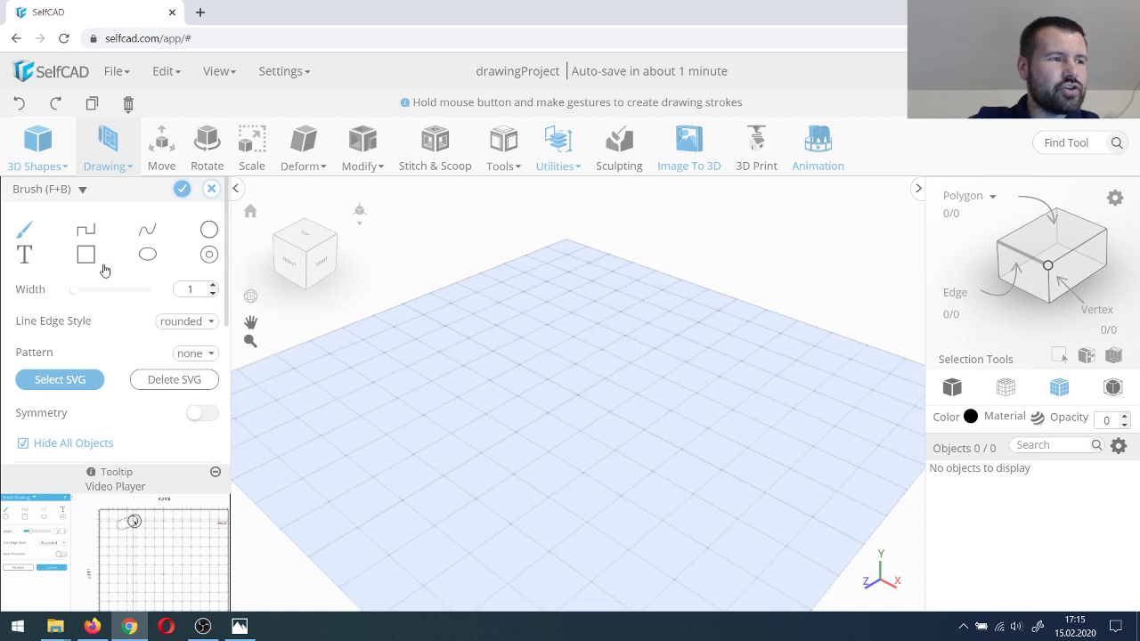
left_click(86, 254)
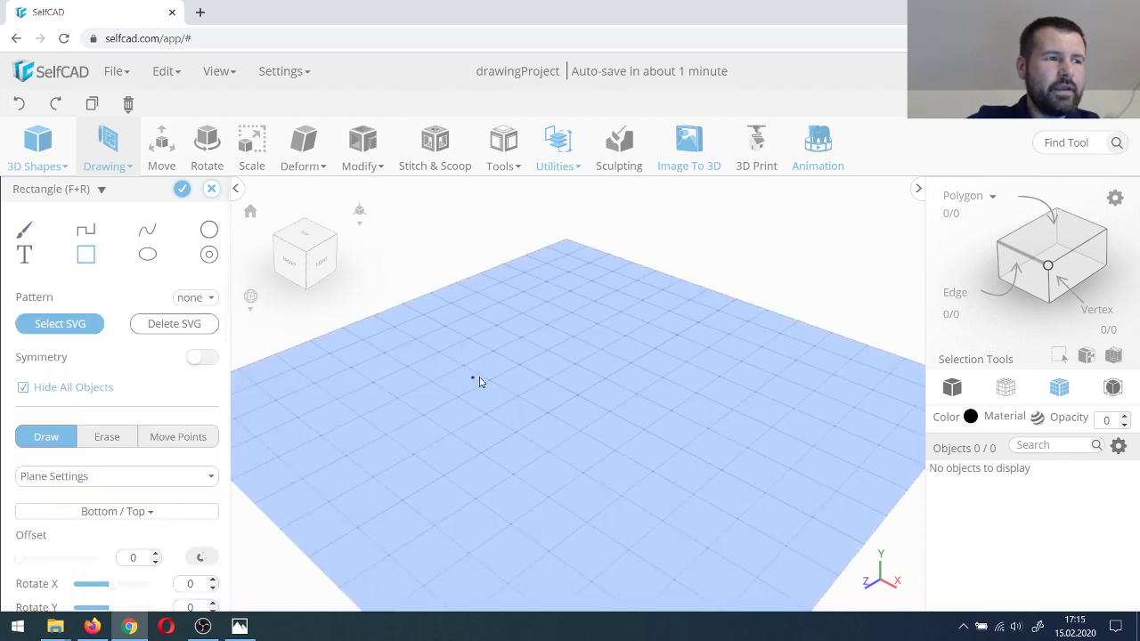
left_click(594, 376)
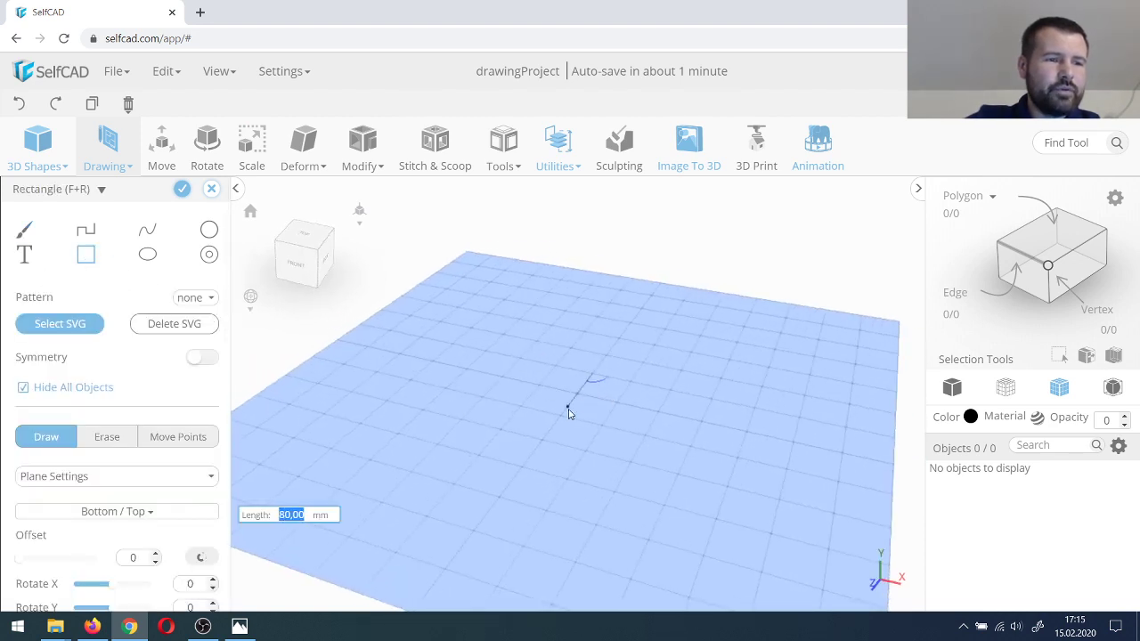
left_click(648, 434)
left_click(181, 189)
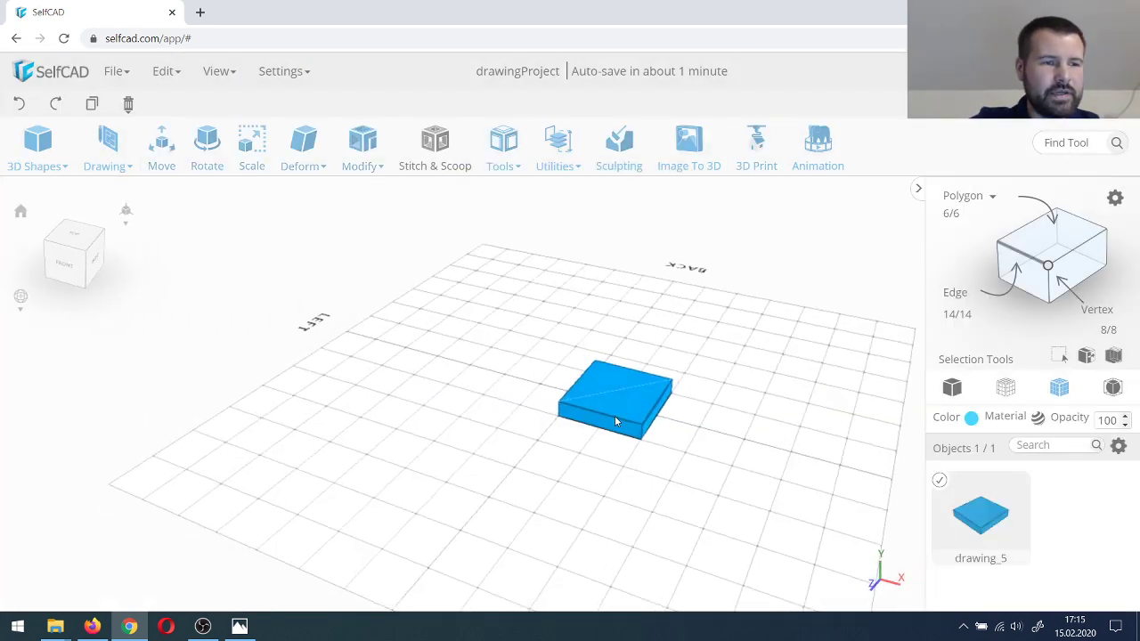
Step: Start a new Free Hand drawing and place drawing_5 from the object list on the plane as an outline
left_click(107, 151)
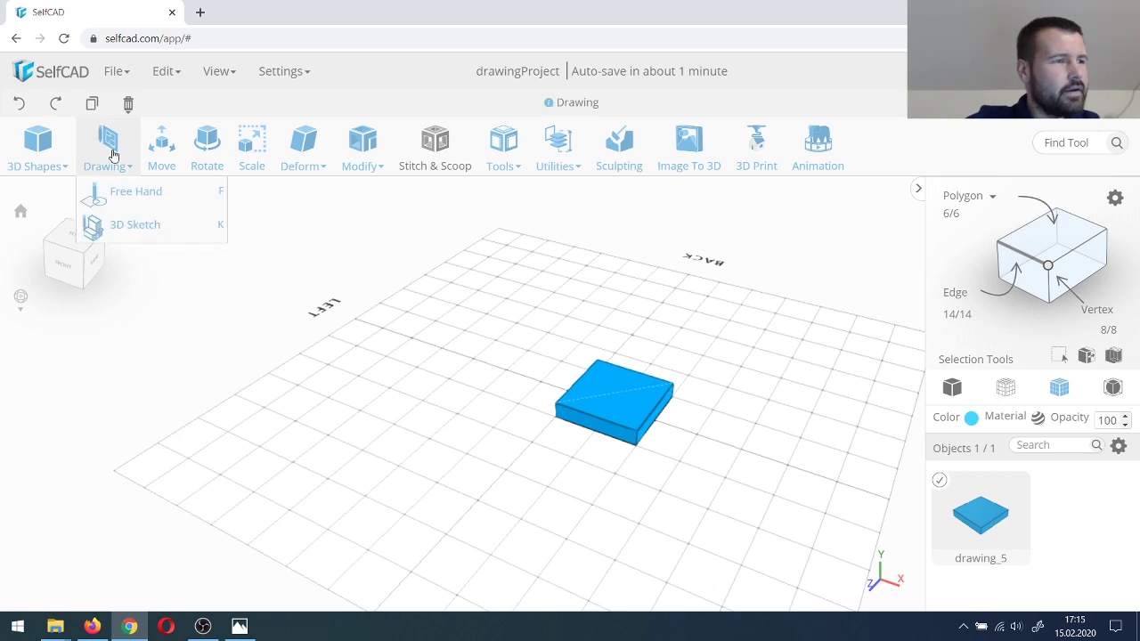
left_click(148, 197)
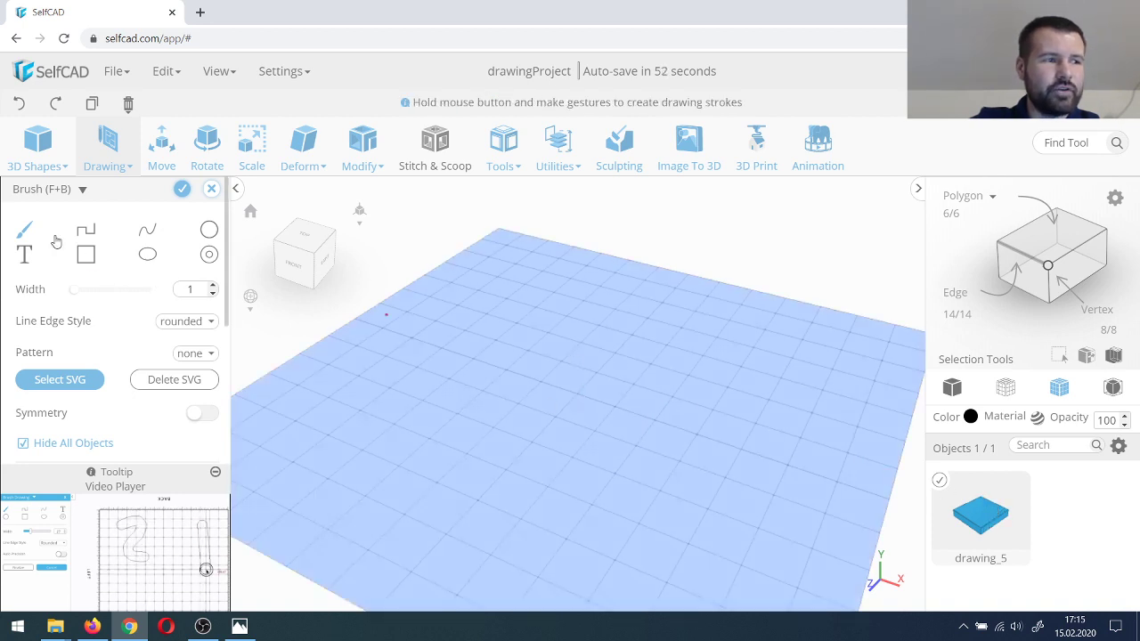
mouse_move(110, 169)
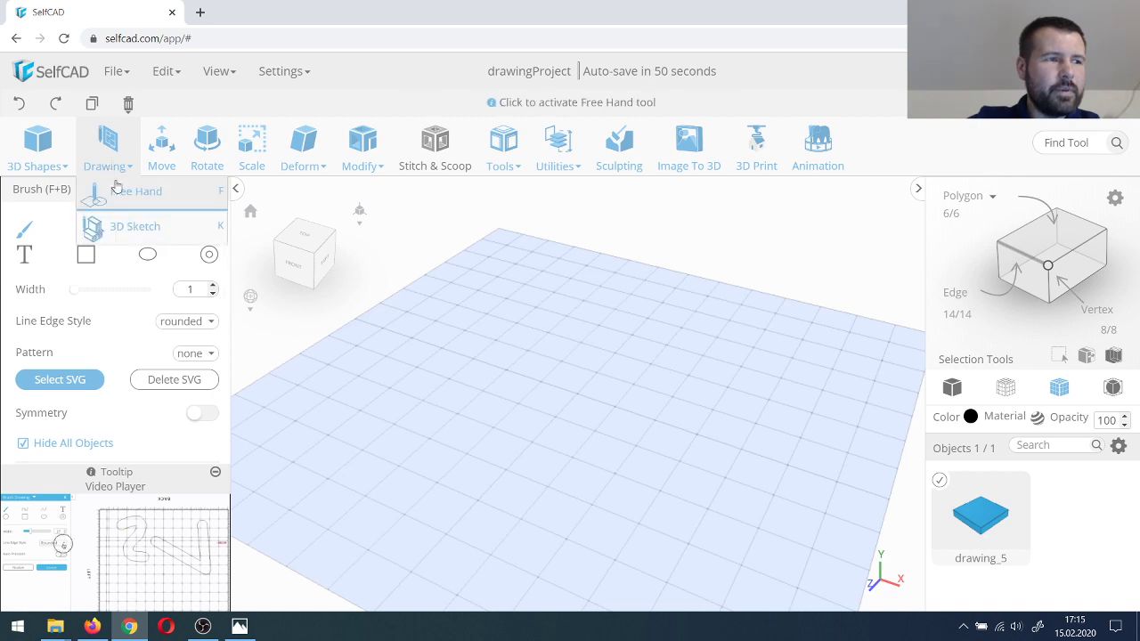
left_click(120, 192)
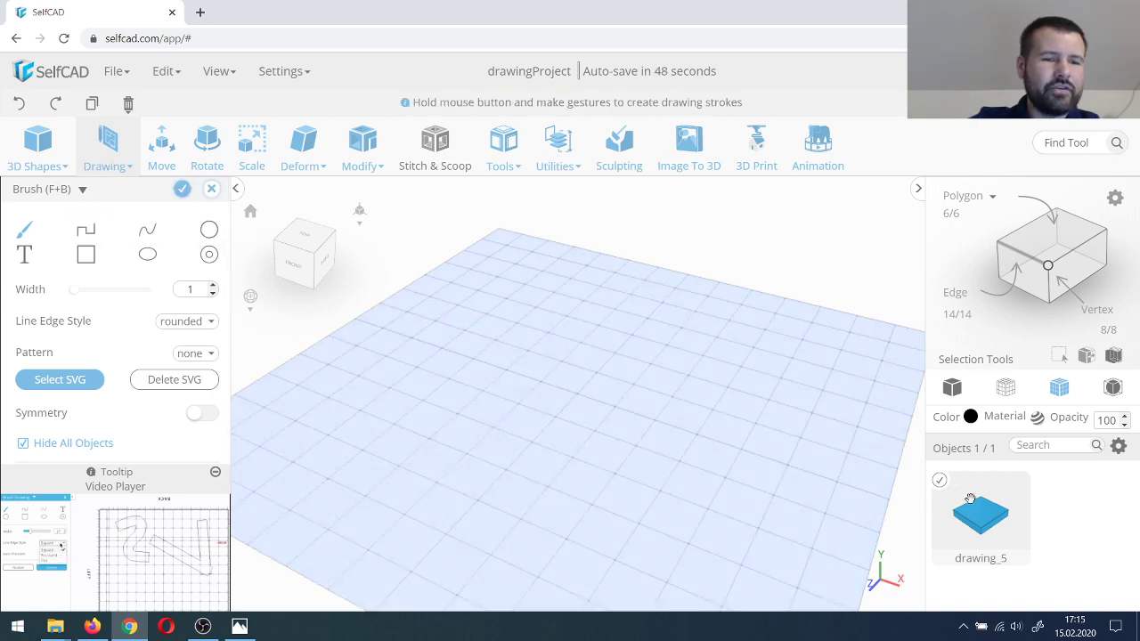
mouse_move(955, 511)
left_mouse_down()
mouse_move(634, 412)
mouse_move(558, 377)
mouse_move(537, 382)
left_mouse_up()
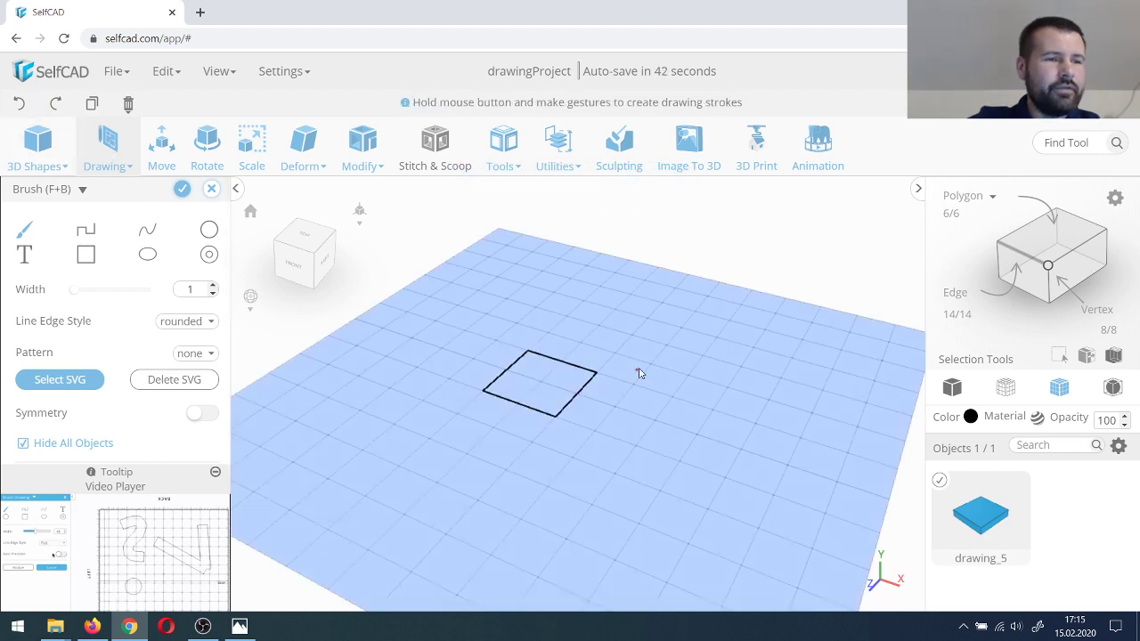
Step: Add a ring-shaped 3D shape overlapping the back edge of the square outline and finish the combined drawing
mouse_move(39, 144)
left_click(107, 141)
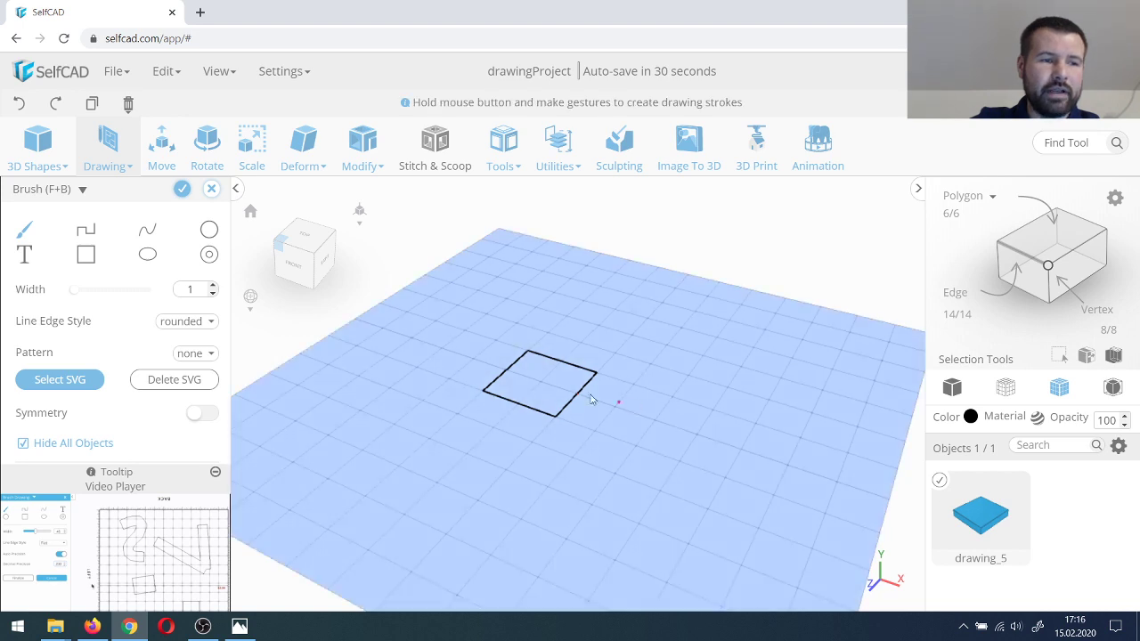
mouse_move(37, 162)
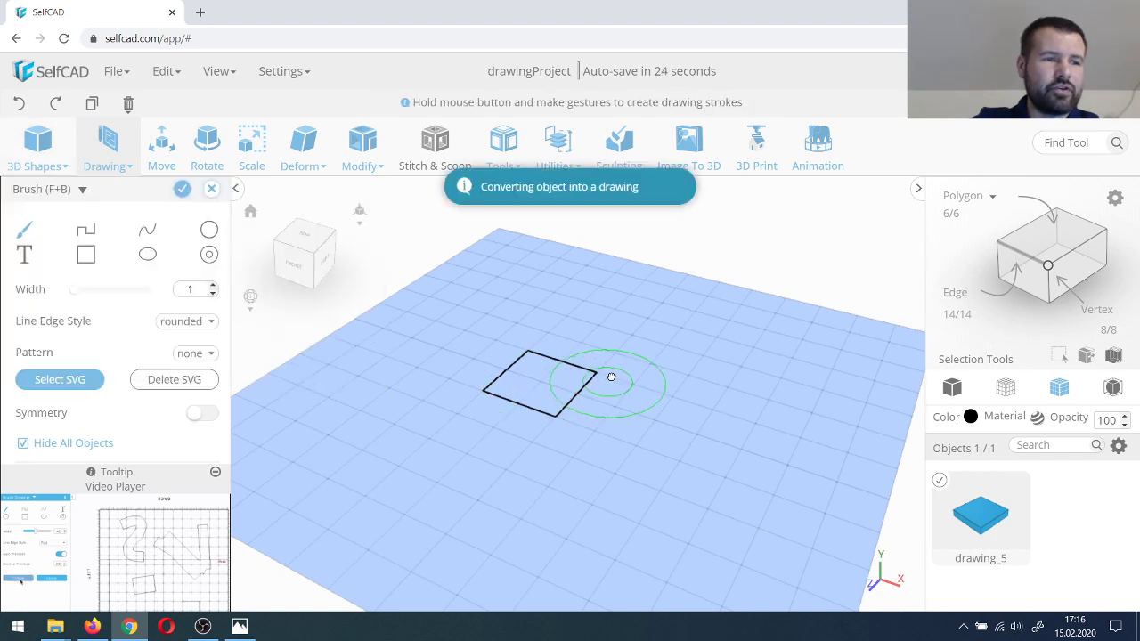
left_click(576, 342)
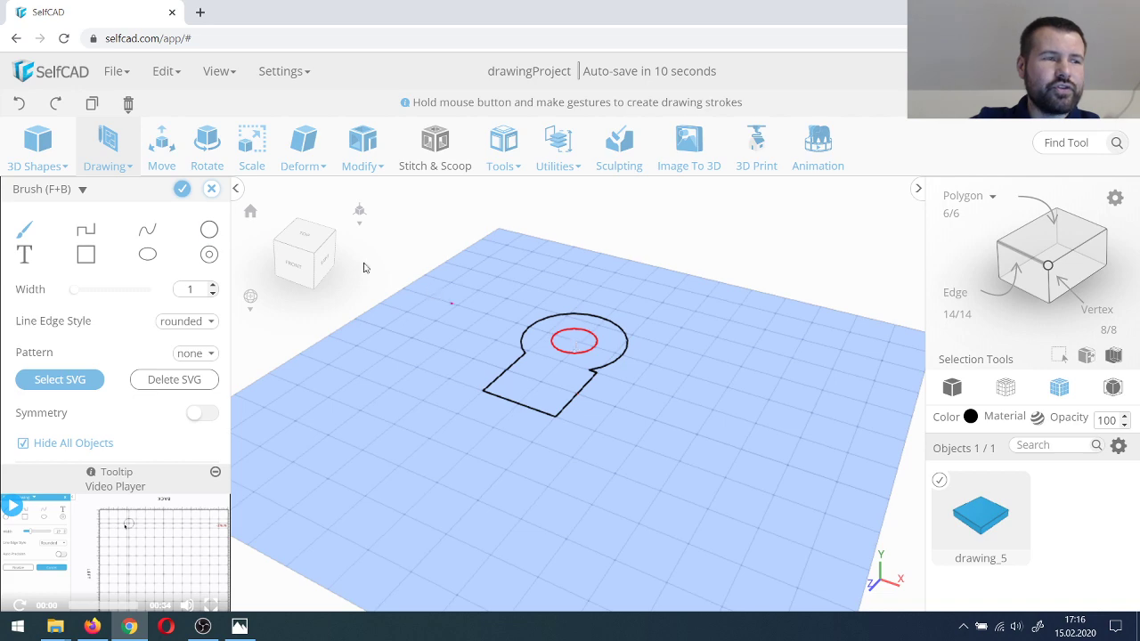
left_click(182, 188)
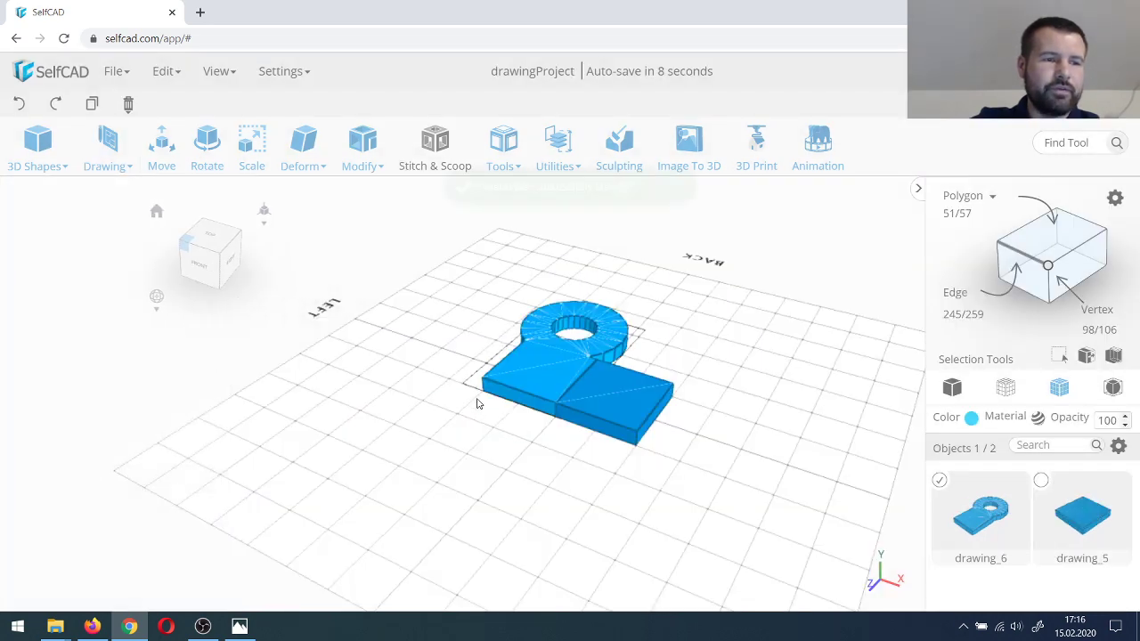
Step: Inspect the ringed shape, select the adjoining square block as well, and delete all objects from the scene
scroll(522, 268, "up", 2)
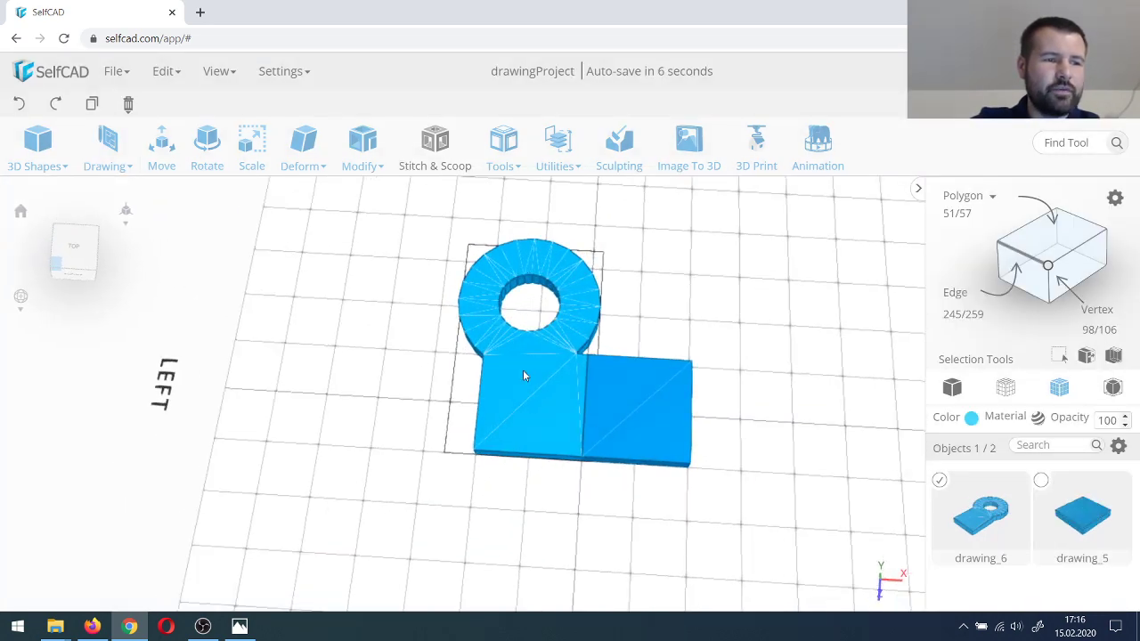
left_click(618, 419)
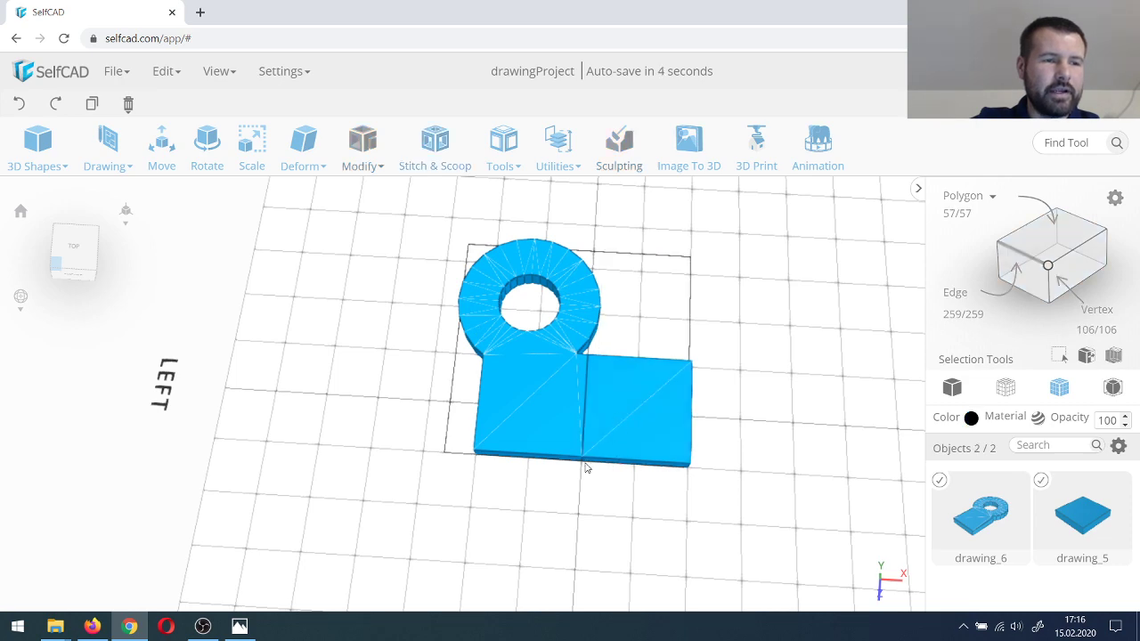
scroll(585, 465, "down", 2)
right_click_drag(585, 466, 485, 425)
mouse_move(127, 106)
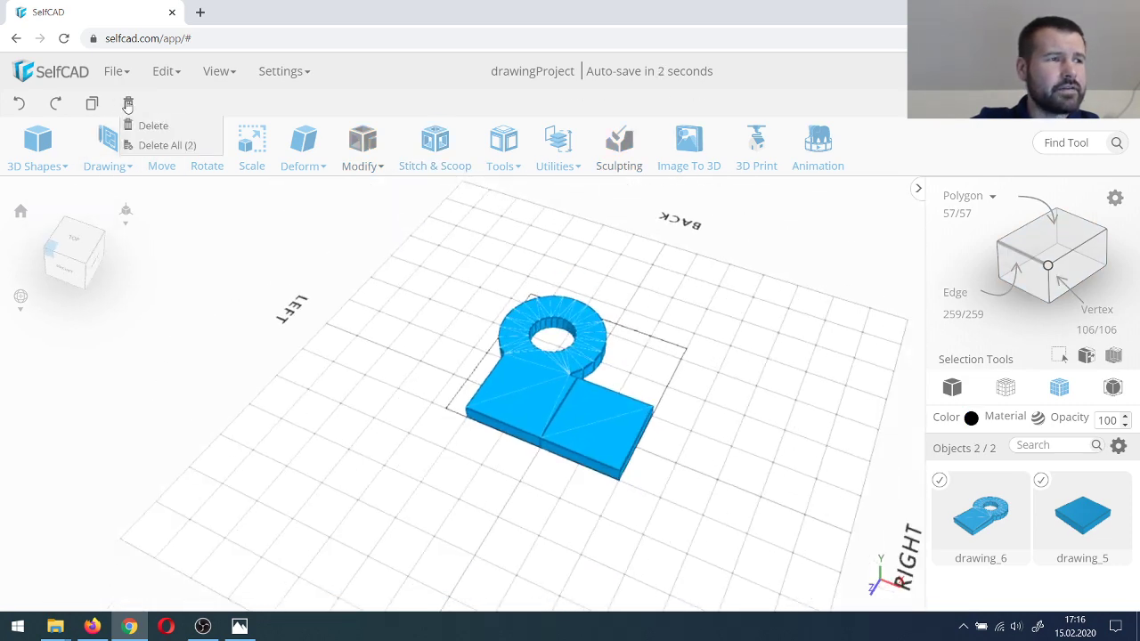
left_click(152, 145)
left_click(520, 401)
Step: Draw a rectangle on the ground plane with the 3D Sketch rectangle tool and close the sketch
mouse_move(99, 146)
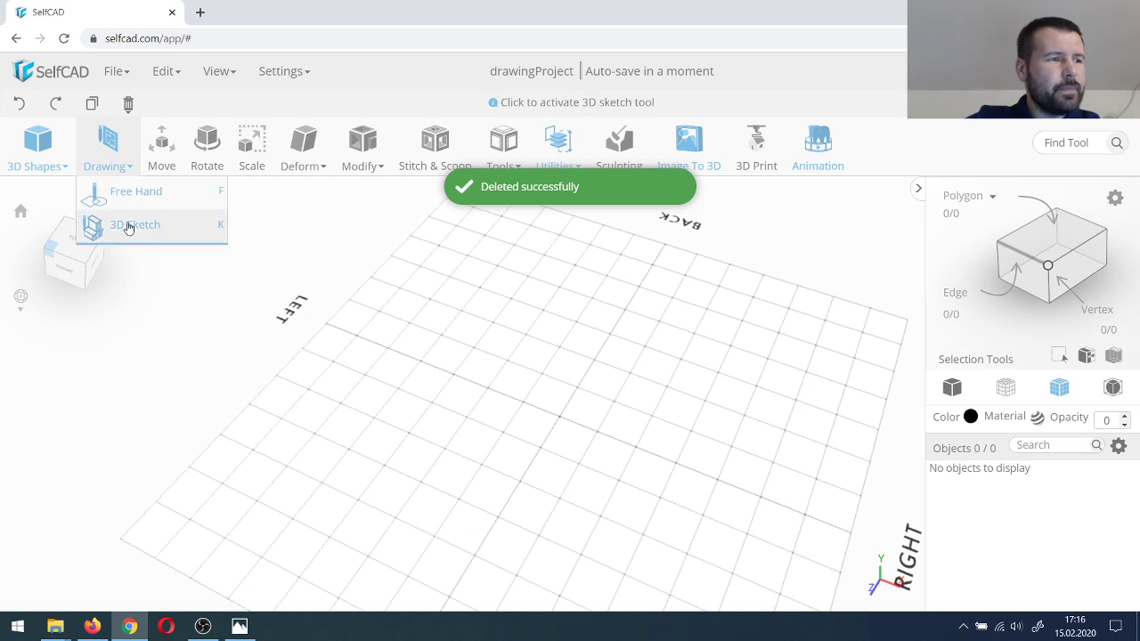
left_click(116, 223)
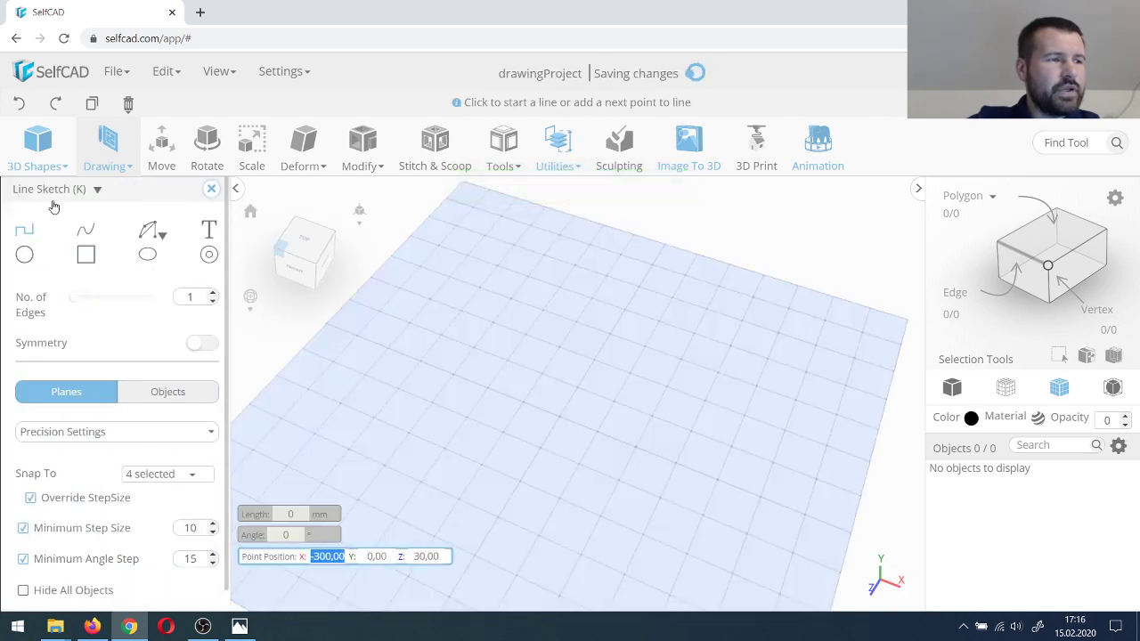
left_click(89, 255)
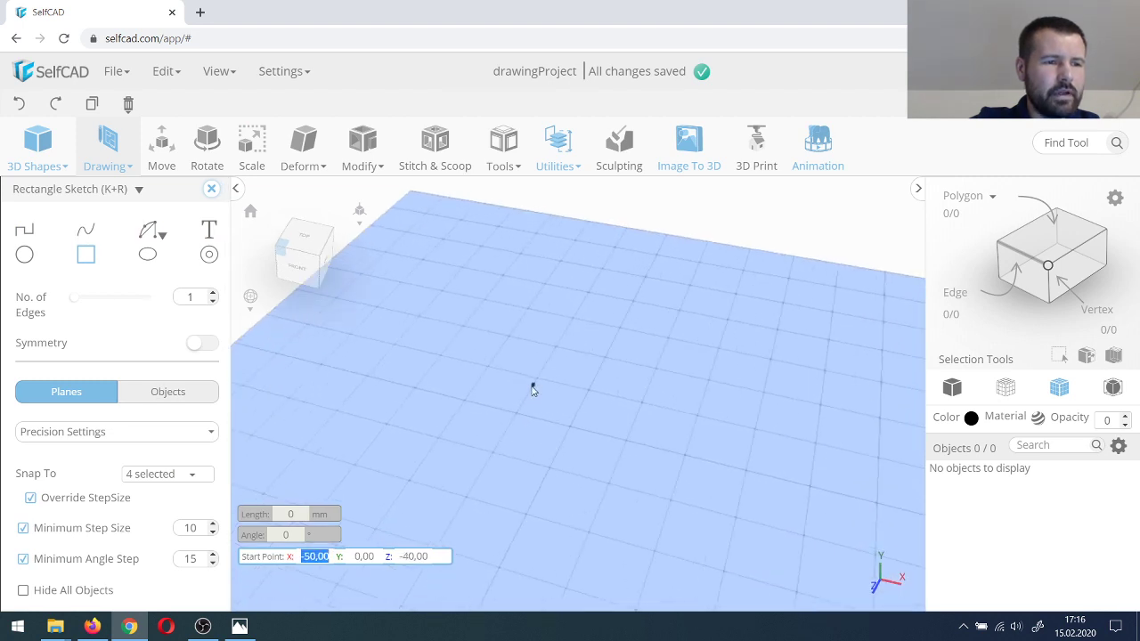
left_click(555, 350)
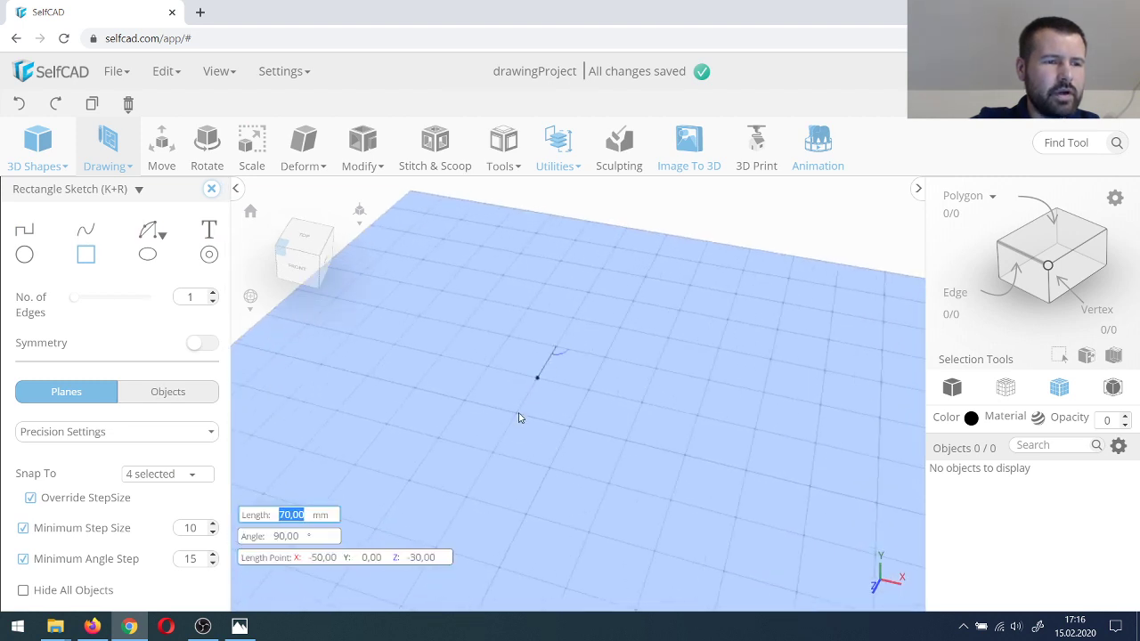
left_click(495, 455)
left_click(674, 488)
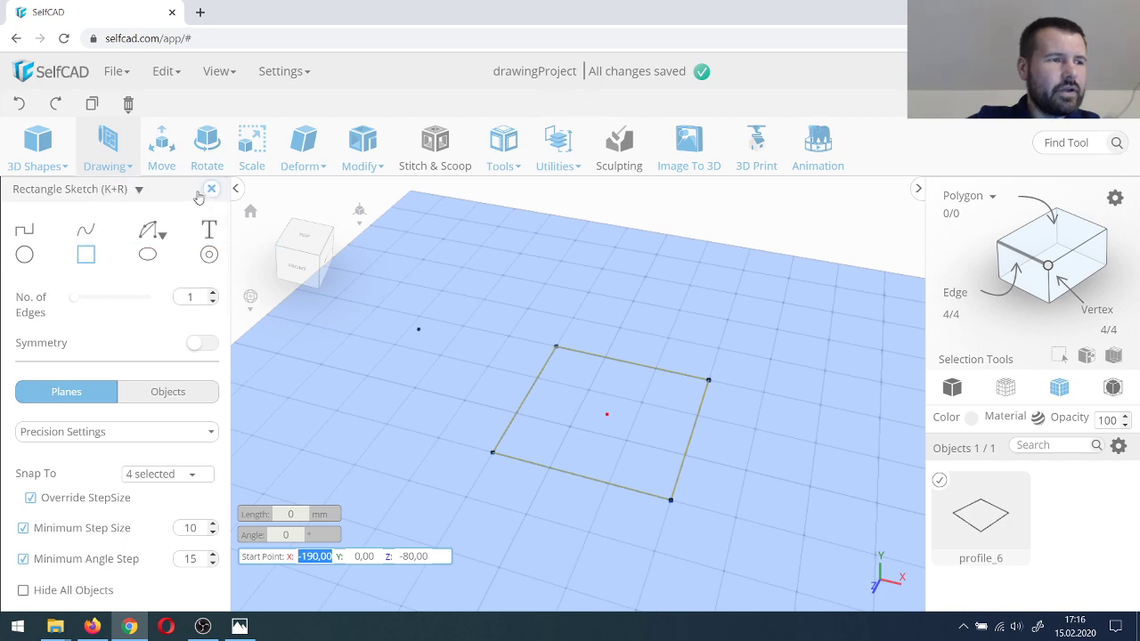
left_click(211, 188)
Step: Delete the sketched rectangle profile from the scene
mouse_move(129, 105)
left_click(138, 128)
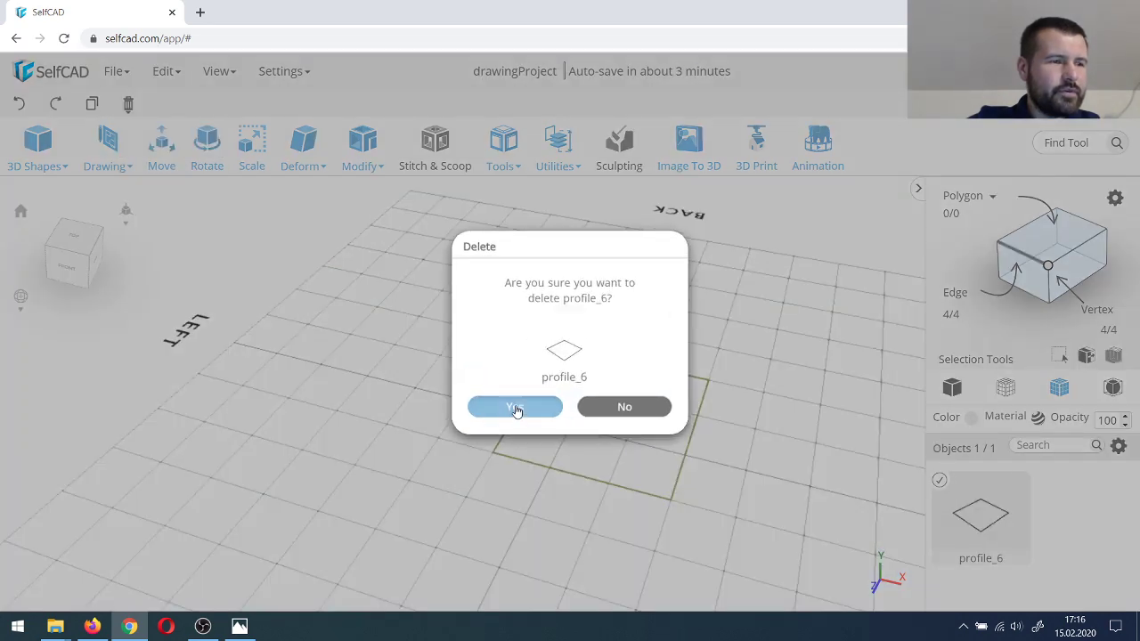
left_click(516, 407)
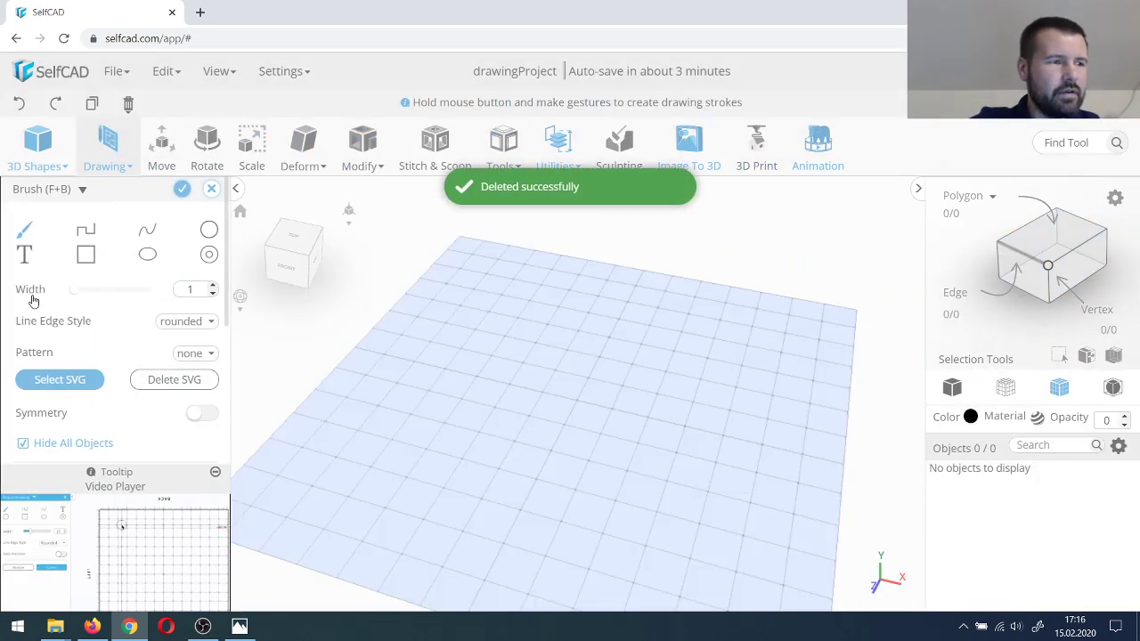
Step: Draw a rectangle about 200 mm wide near the middle of the plane with the Free Hand drawing tool
left_click(91, 256)
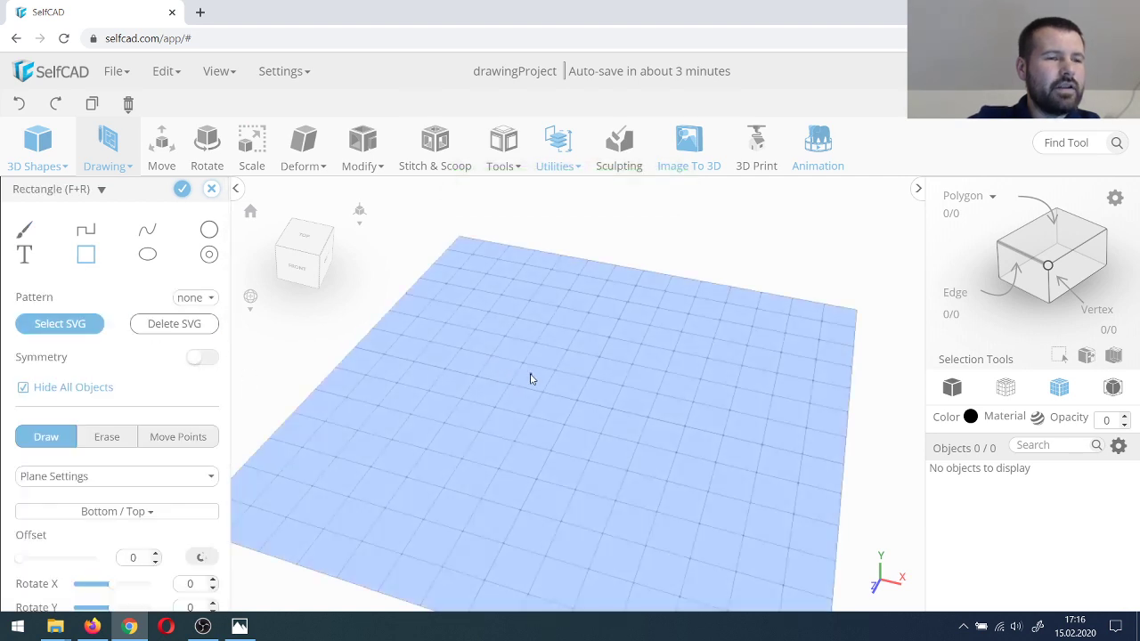
left_click(537, 348)
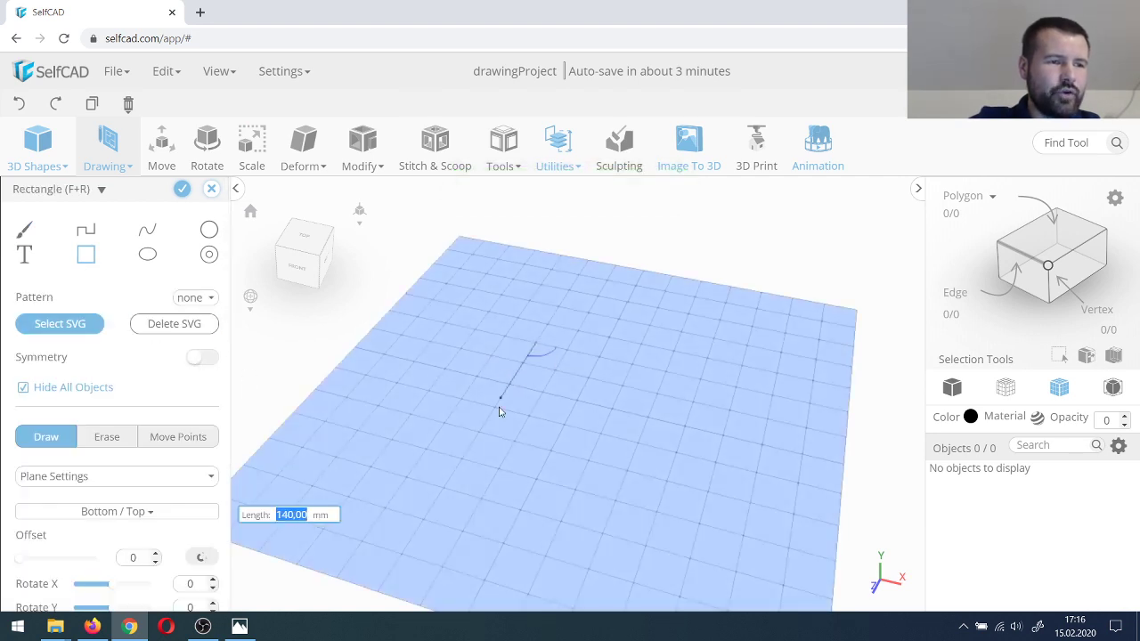
left_click(482, 434)
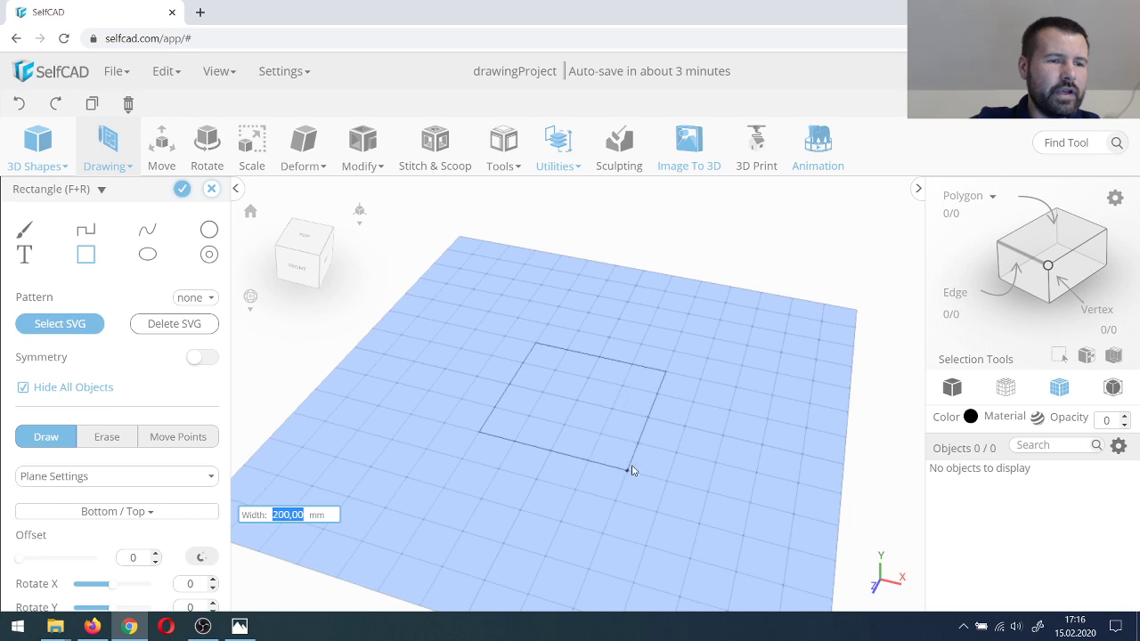
left_click(630, 470)
Step: Set the drawing height to 0 and finish the rectangle as a flat profile
left_click(115, 476)
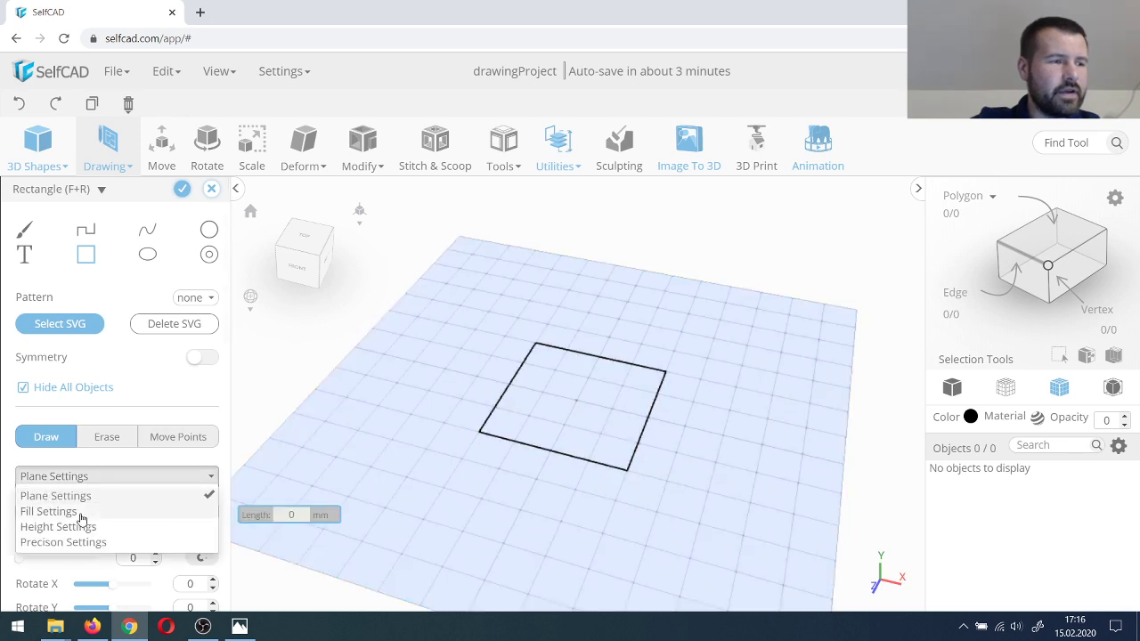
left_click(80, 526)
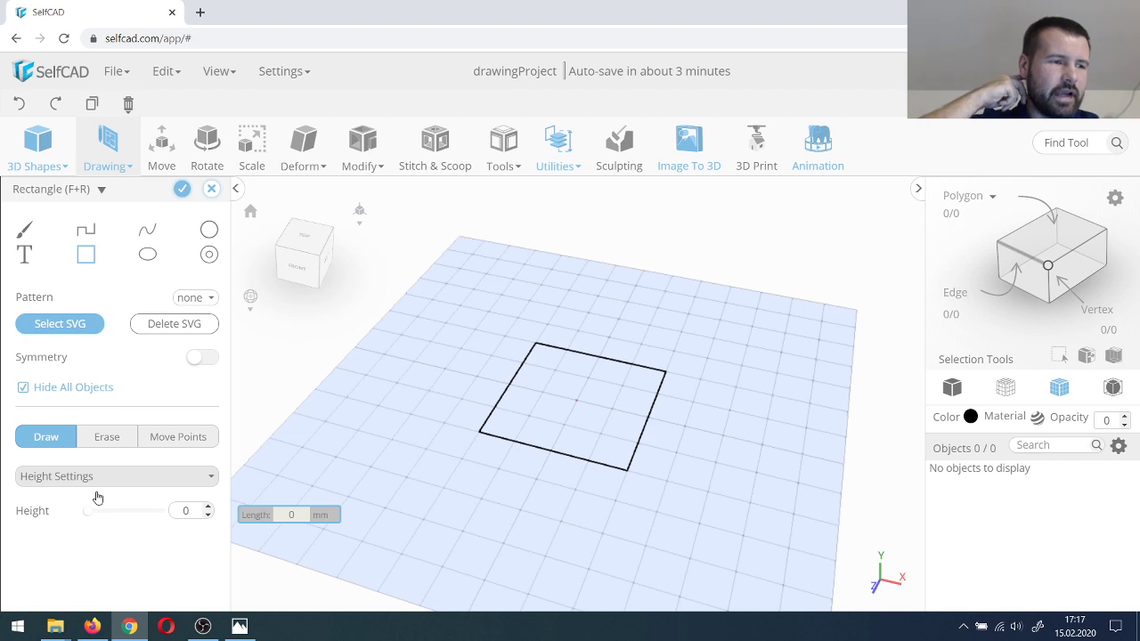
left_click(182, 190)
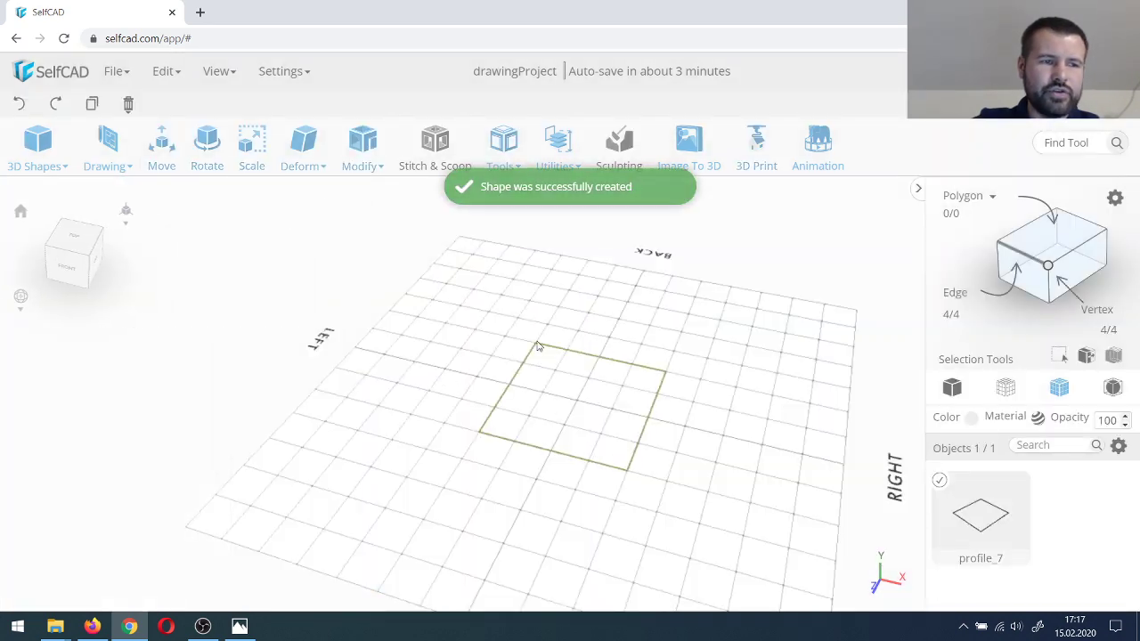
Step: Start a new Free Hand drawing and place profile_7 on the middle of the plane, undoing the first misplaced copy
left_click(124, 163)
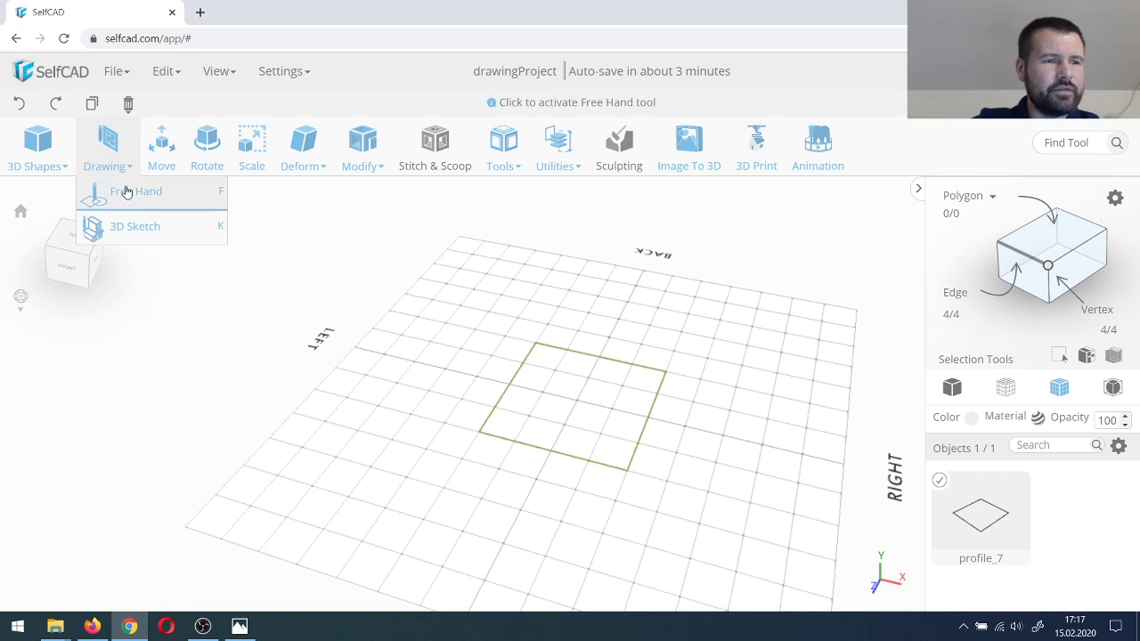
left_click(129, 190)
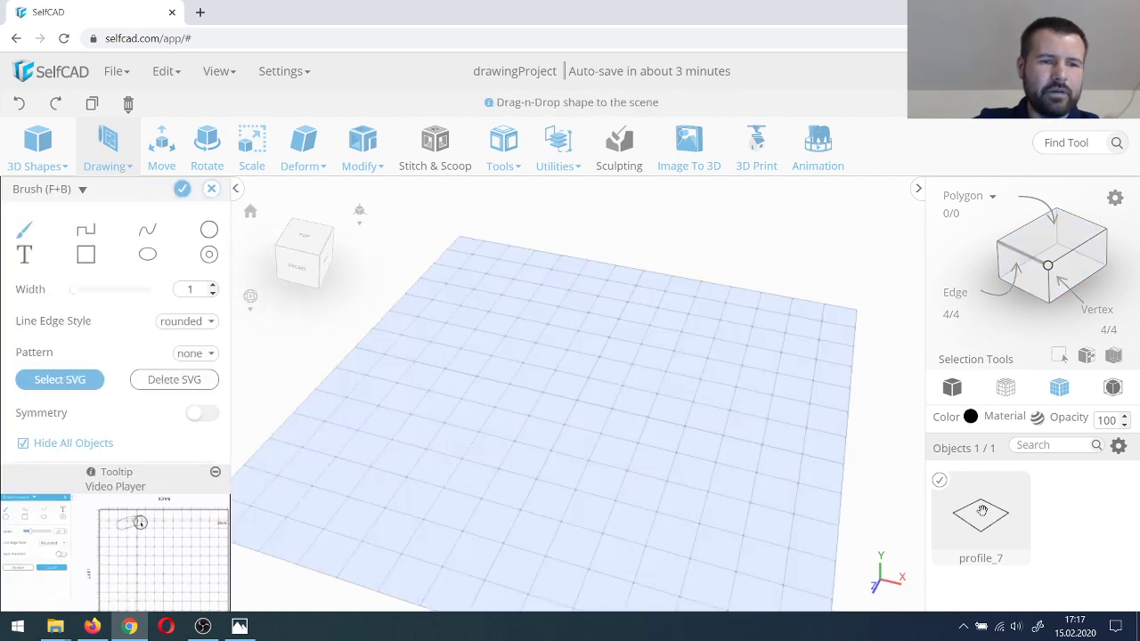
left_click(982, 511)
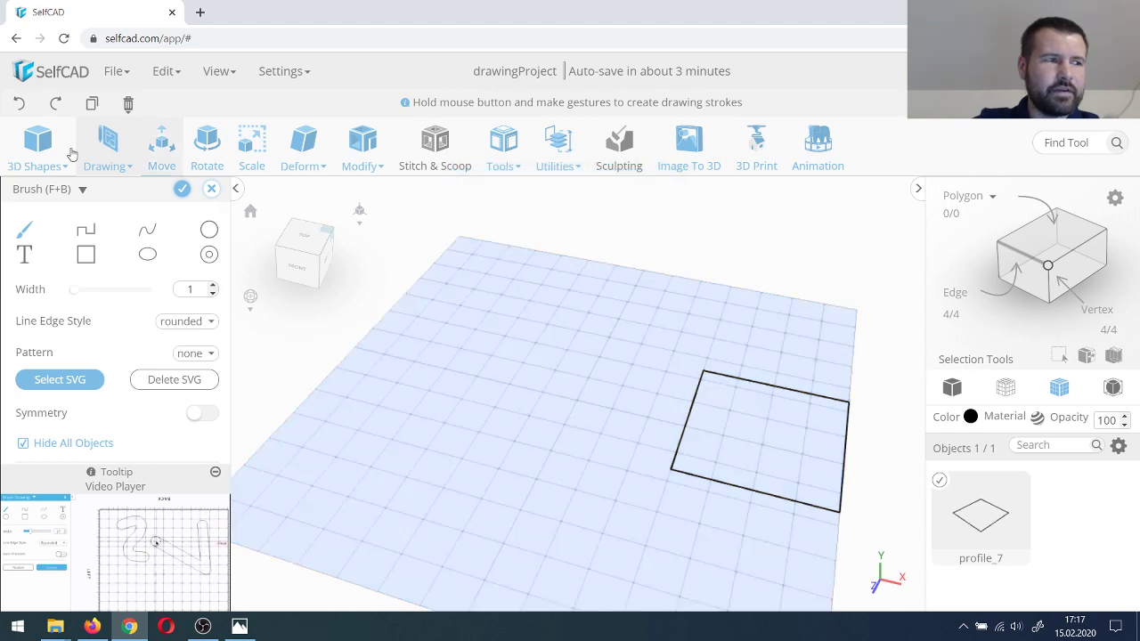
left_click(20, 104)
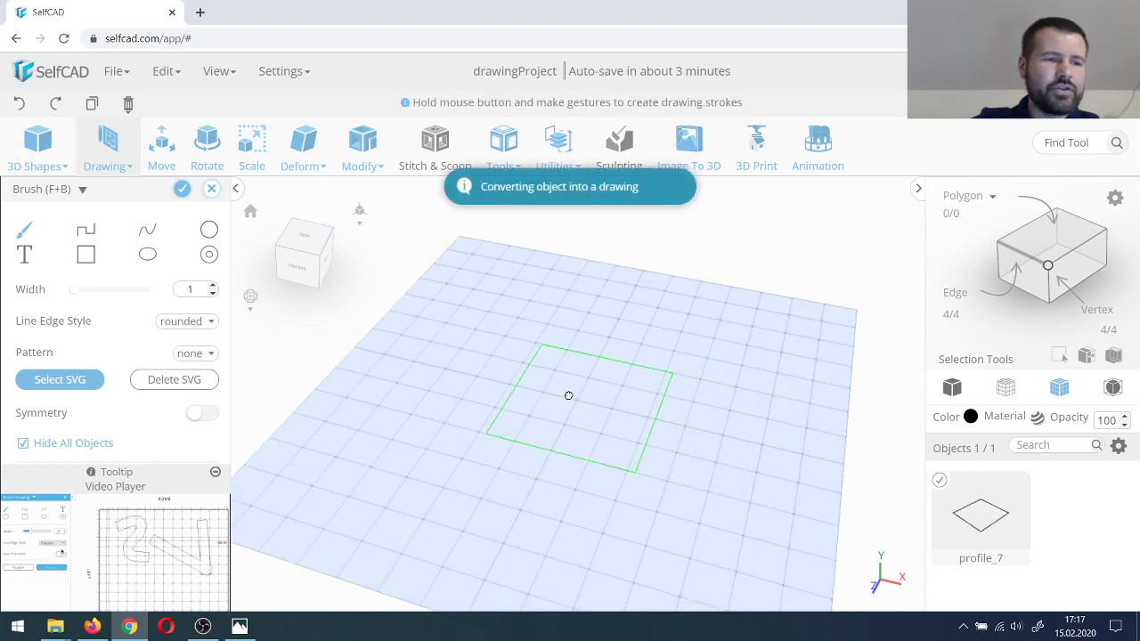
left_click_drag(570, 403, 579, 400)
scroll(119, 427, "down", 2)
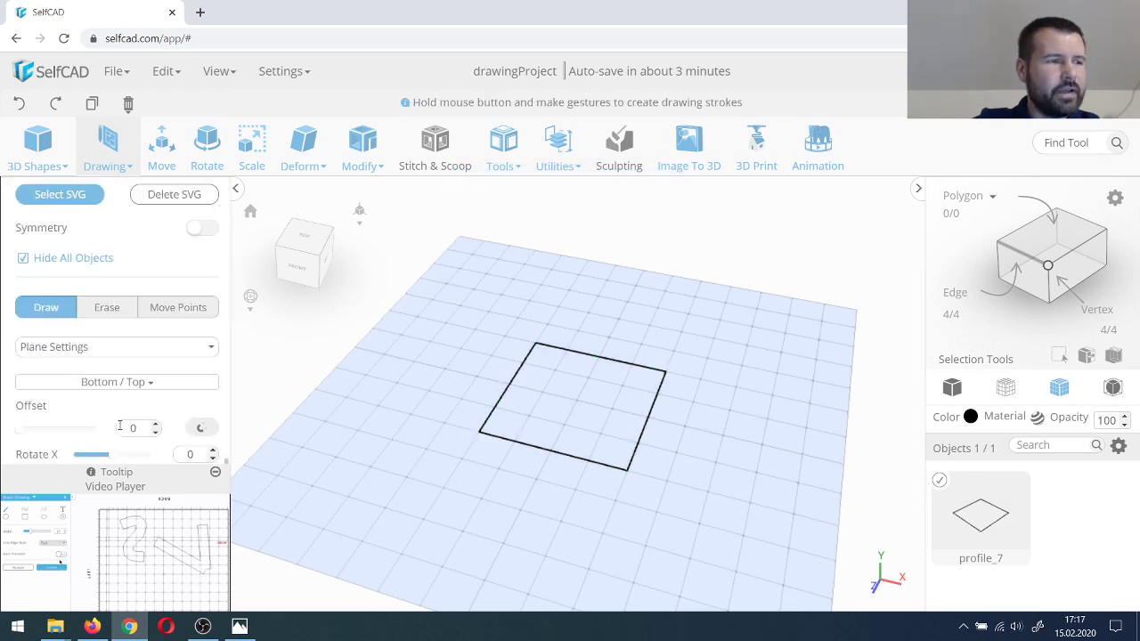
Step: Set the height to 0 in the drawing's height settings
left_click(95, 349)
left_click(105, 399)
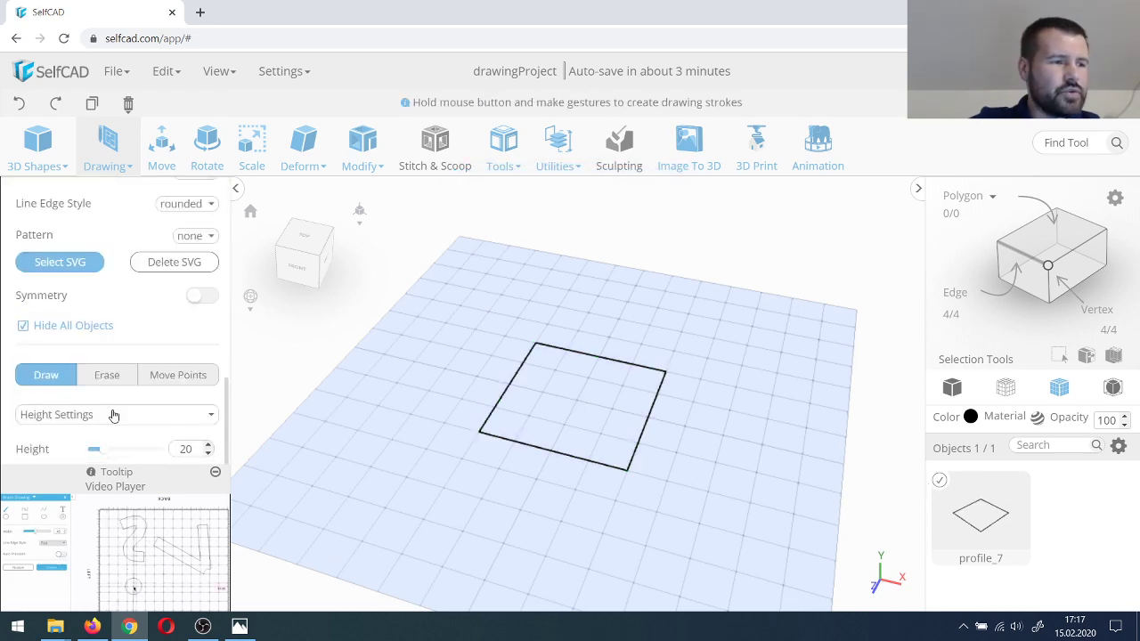
left_click_drag(107, 450, 69, 455)
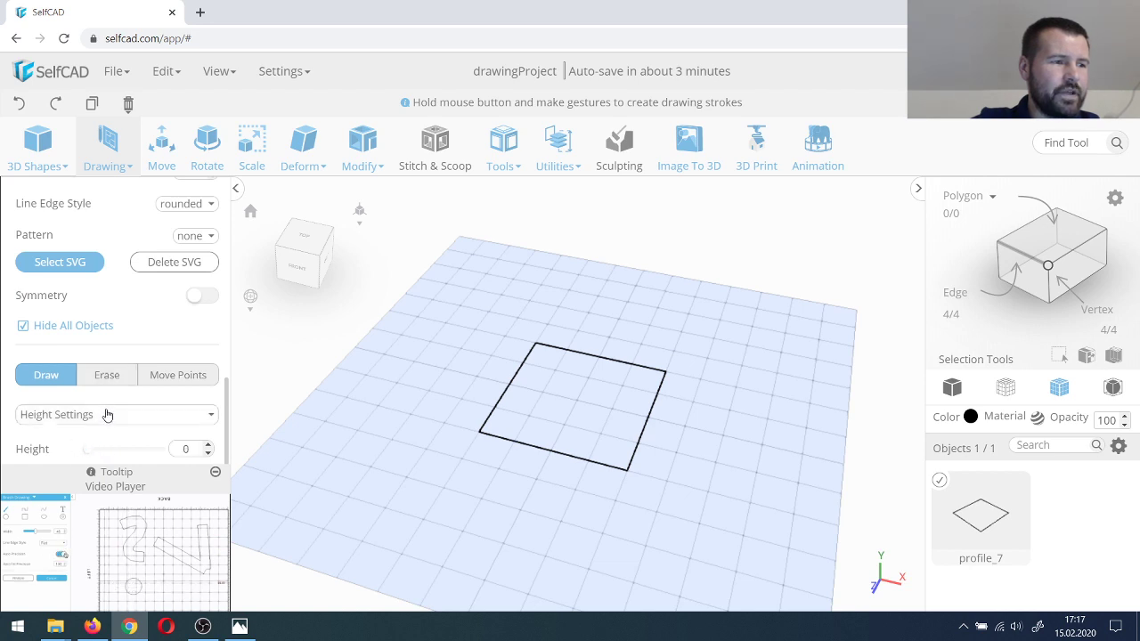
Step: Include both Polygons and Holes in the drawing's fill settings, and finish it as a flat shape
left_click(104, 414)
left_click(97, 448)
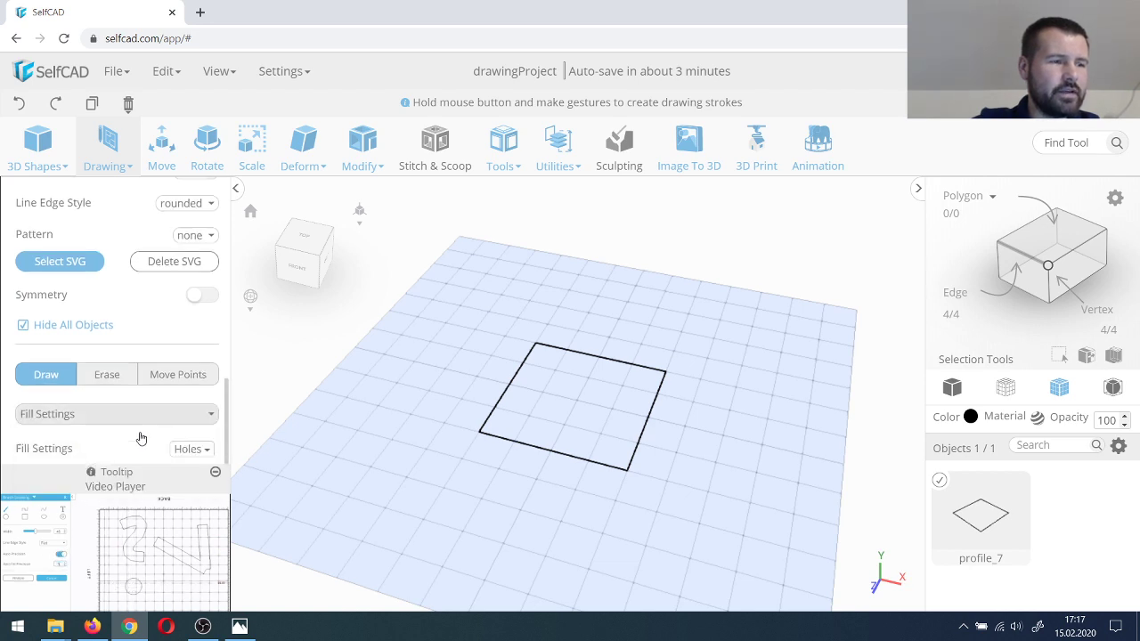
left_click(189, 450)
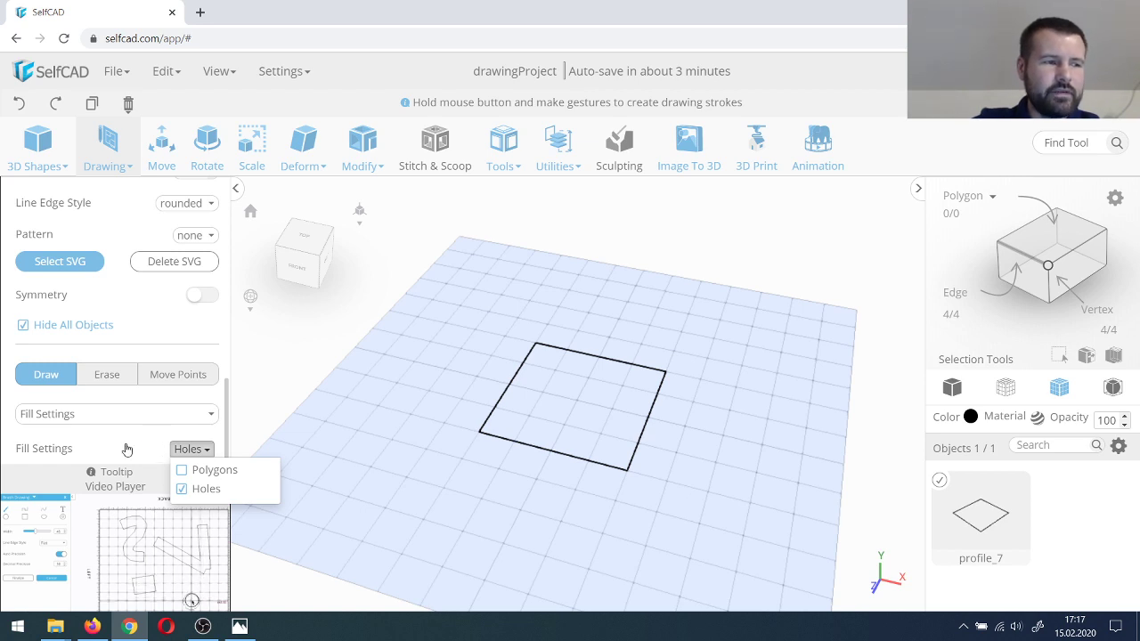
left_click(184, 472)
left_click(183, 477)
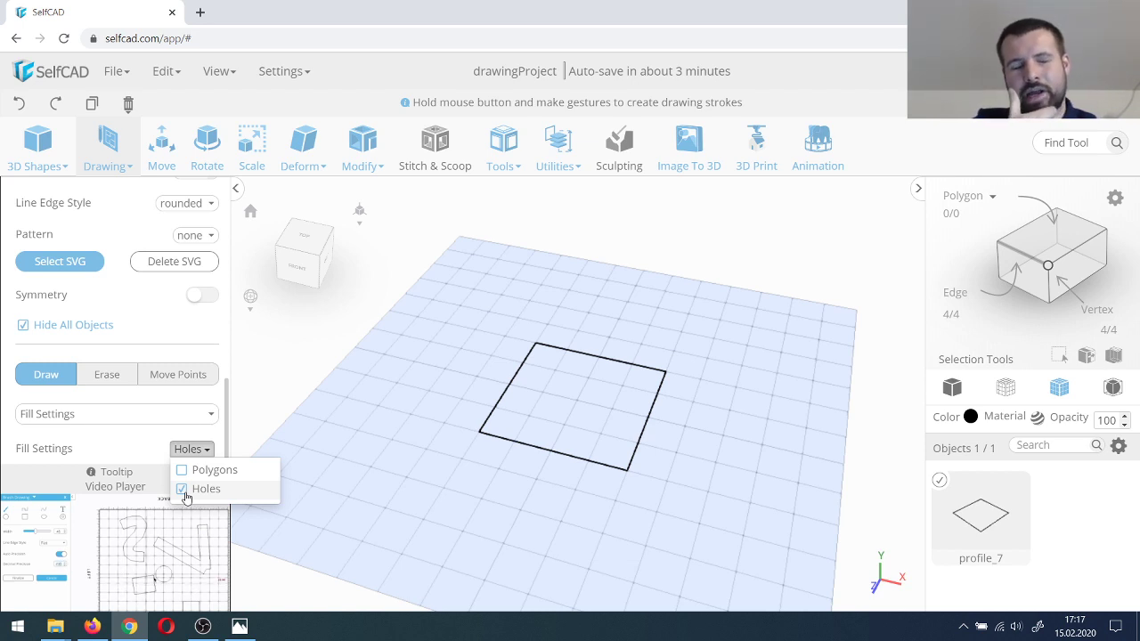
left_click(182, 472)
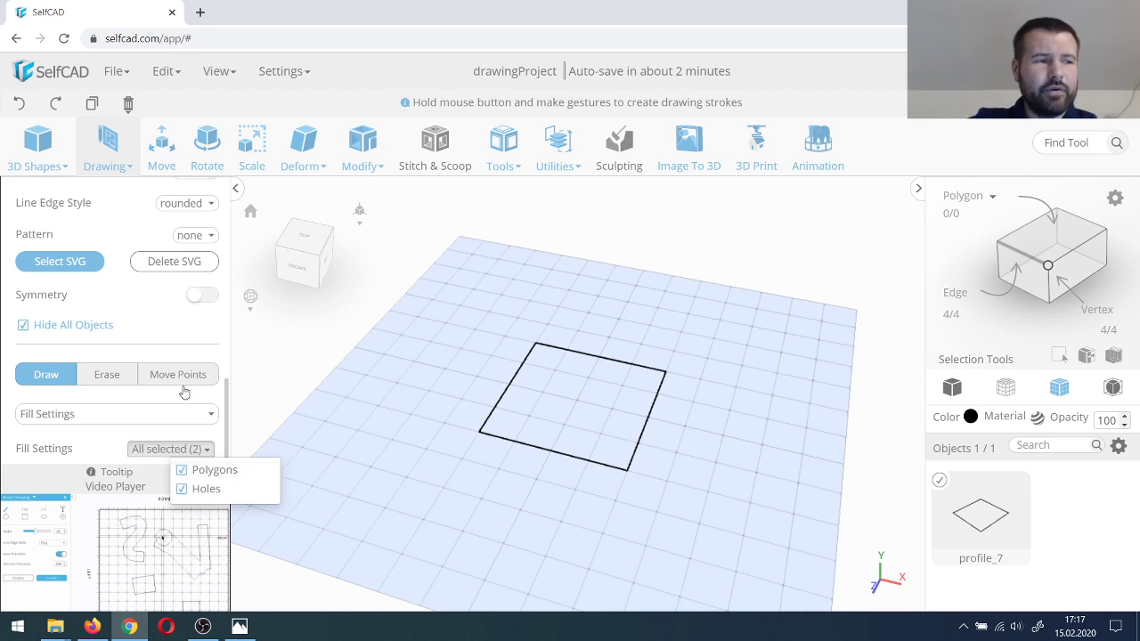
scroll(182, 398, "up", 3)
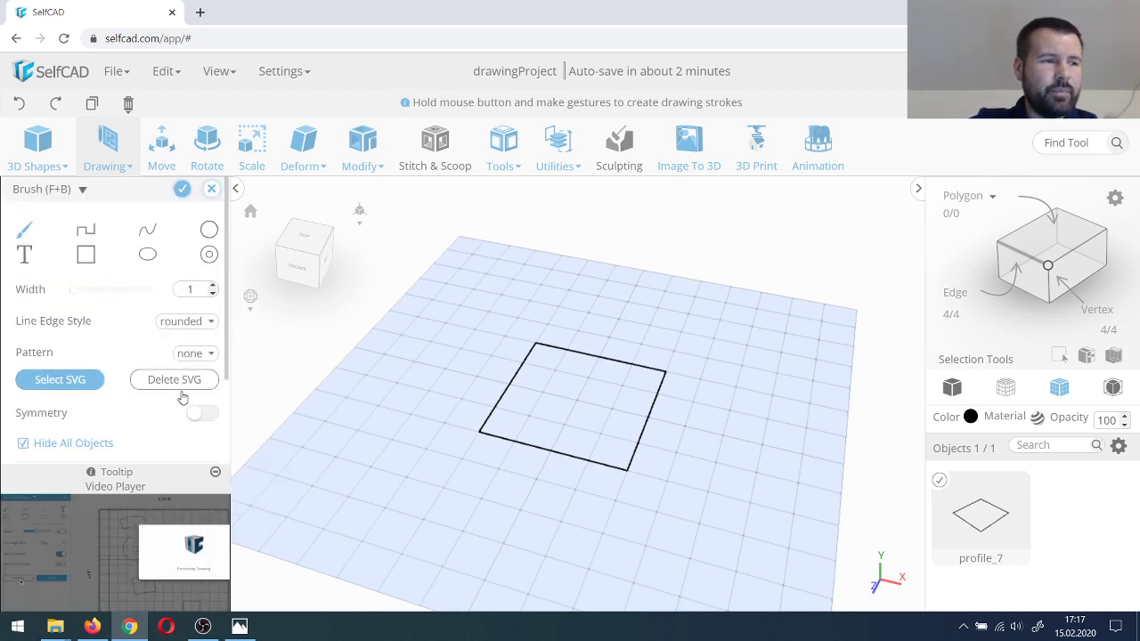
left_click(182, 188)
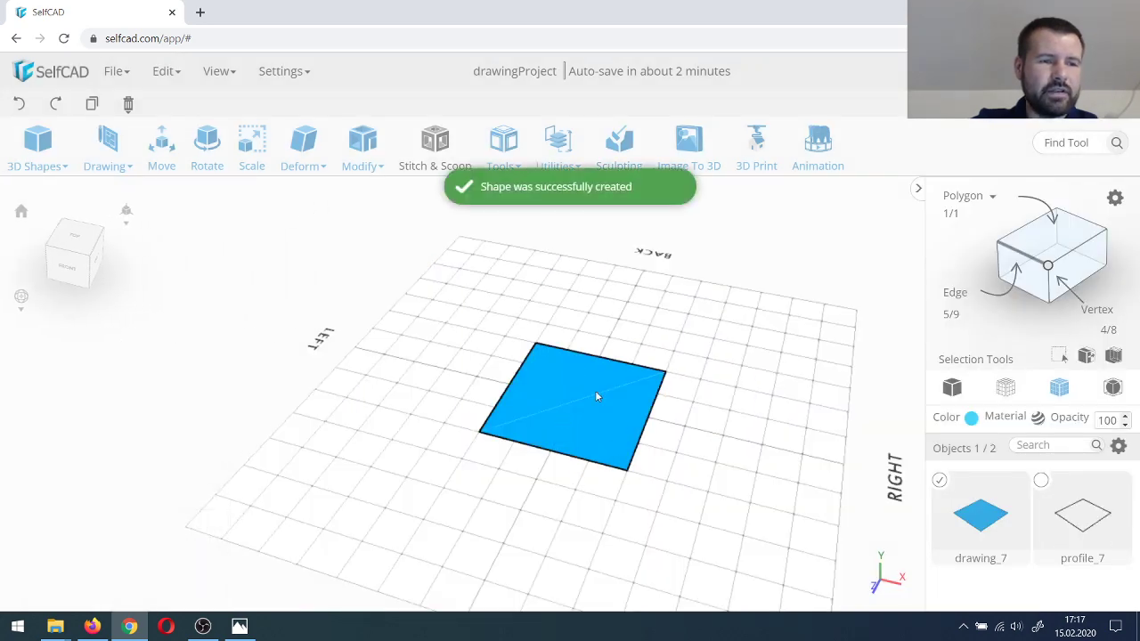
Step: Delete the profile_7 outline while keeping the filled drawing_7 shape
right_click_drag(595, 390, 602, 413)
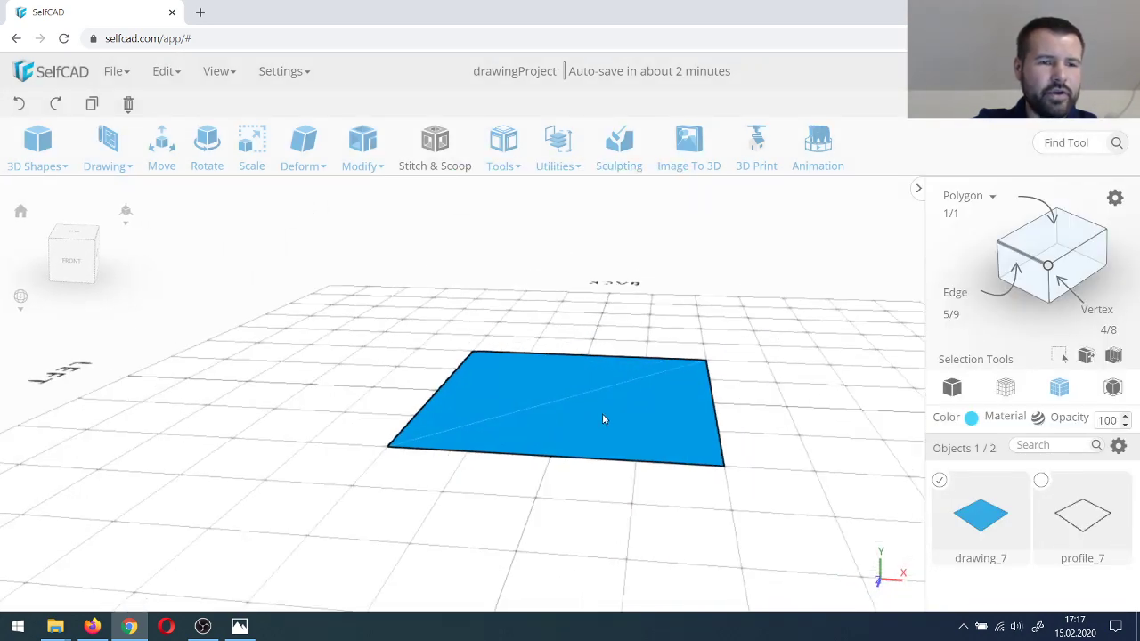
left_click(939, 482)
left_click(1040, 480)
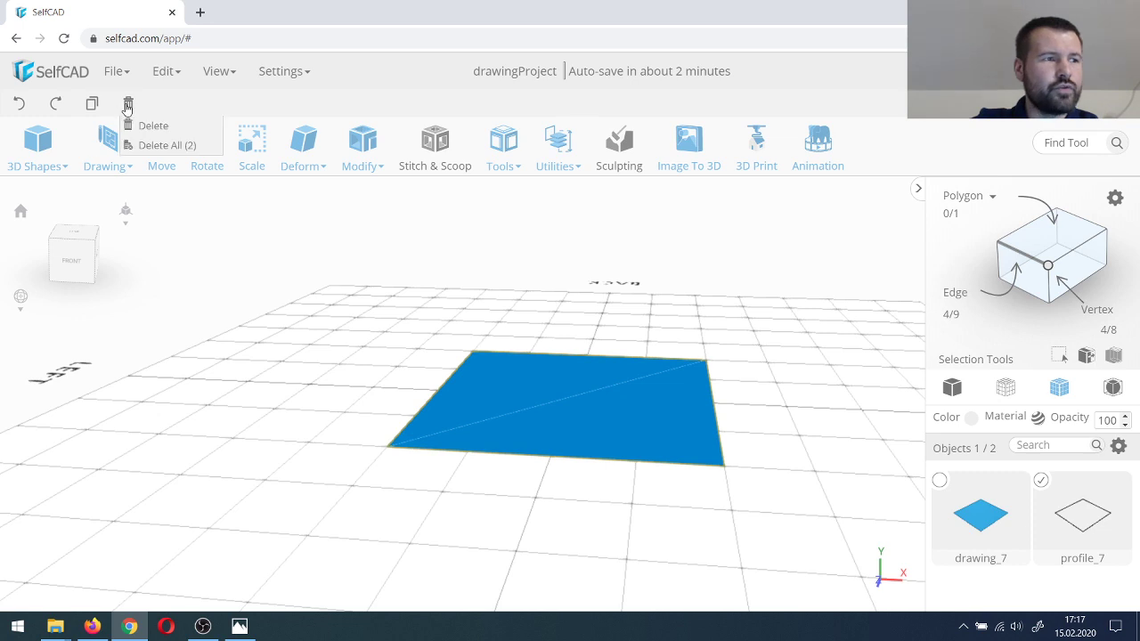
left_click(136, 134)
left_click(526, 403)
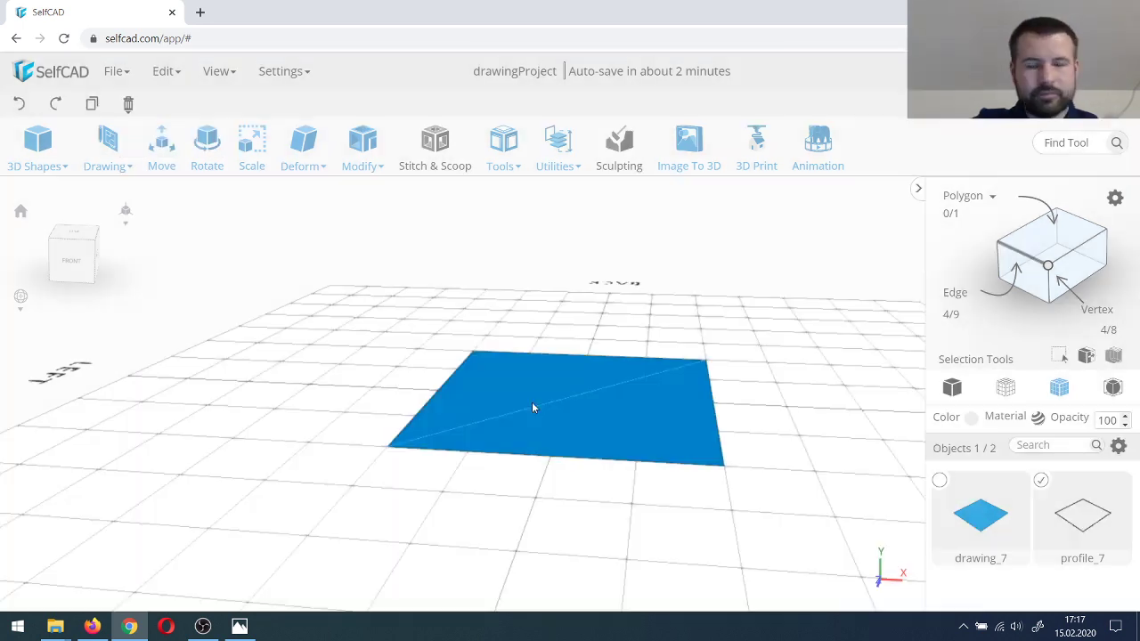
right_click_drag(535, 392, 523, 418)
Step: Select the filled flat drawing_7 shape and delete it from the scene
left_click(527, 397)
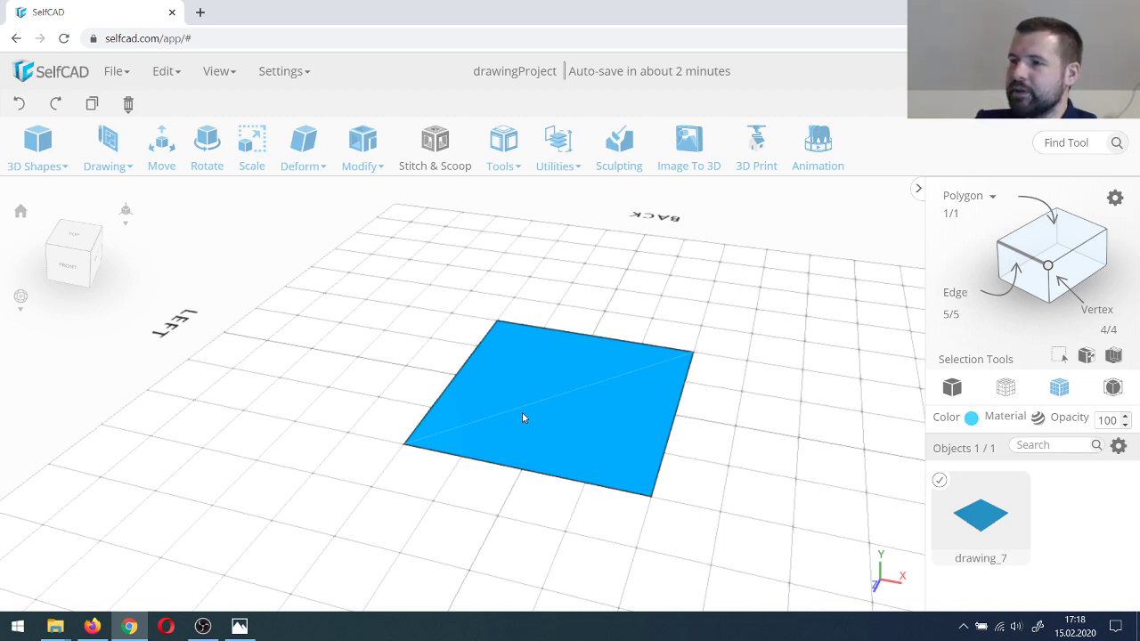
mouse_move(128, 104)
left_click(147, 129)
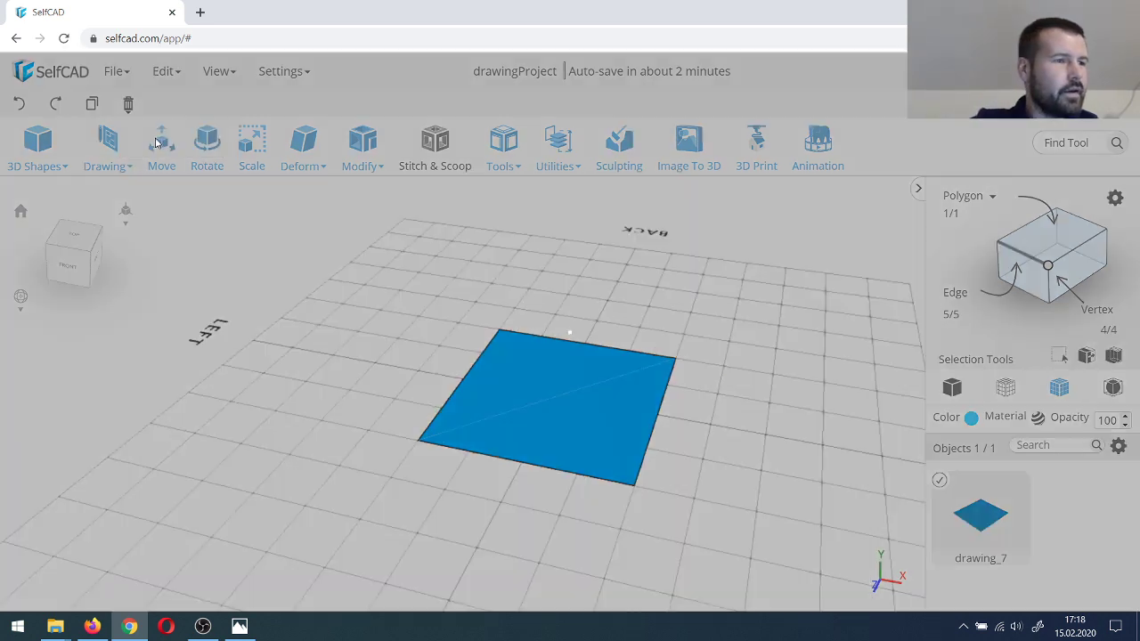
left_click(515, 405)
Step: Sketch a rectangle about 200 mm by 200 mm around the middle of the plane with the 3D Sketch rectangle tool
left_click(108, 143)
left_click(133, 224)
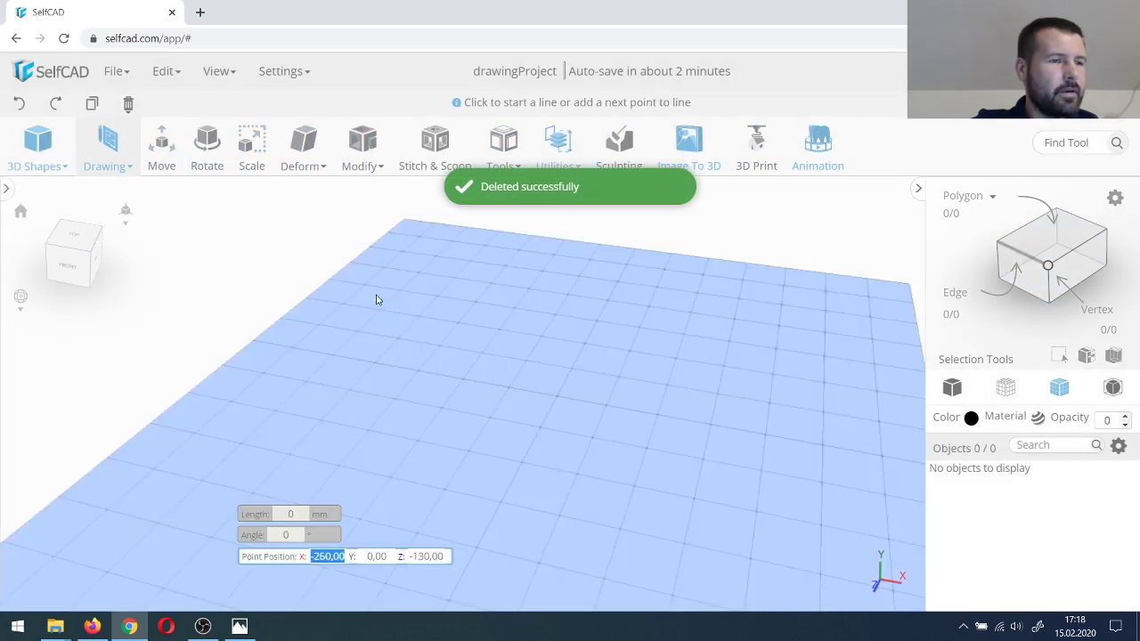
left_click(90, 258)
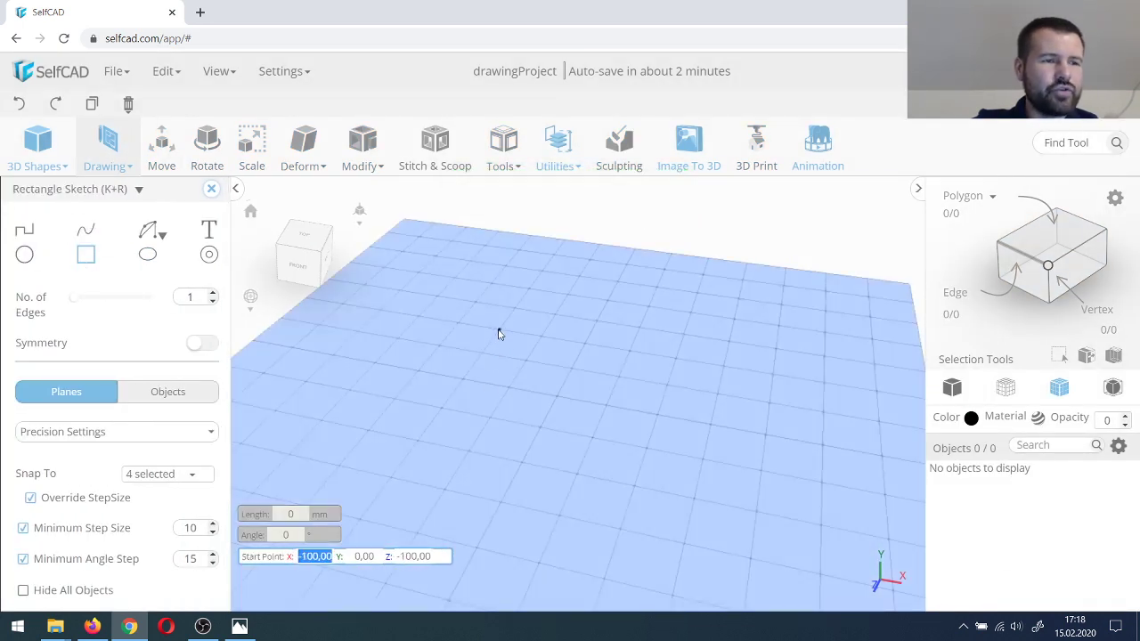
left_click(495, 338)
left_click(420, 443)
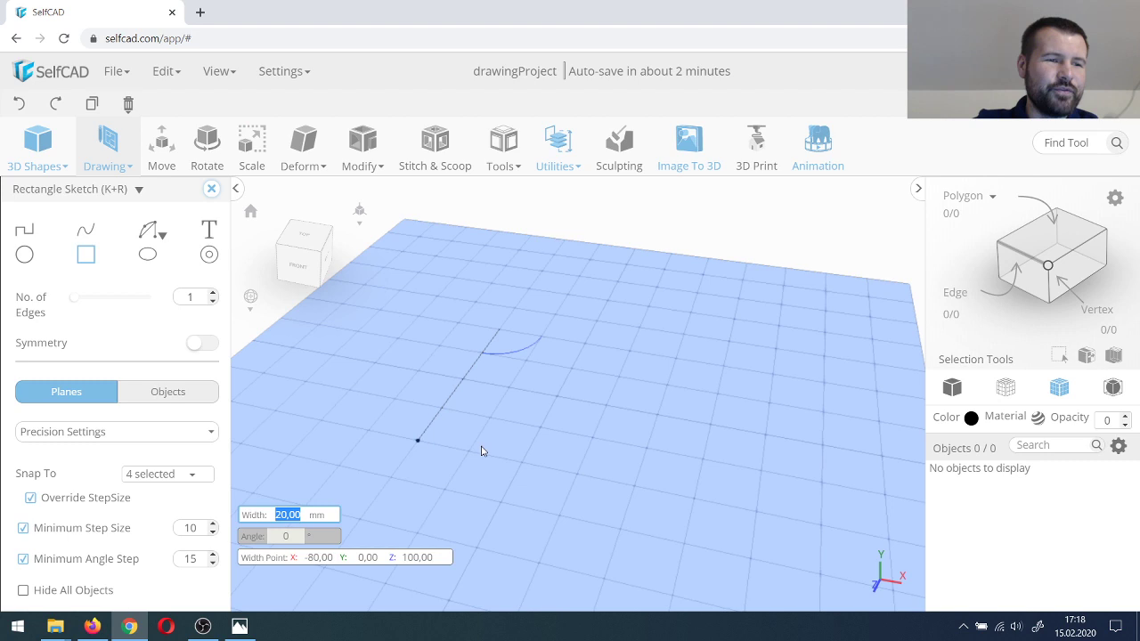
left_click(634, 484)
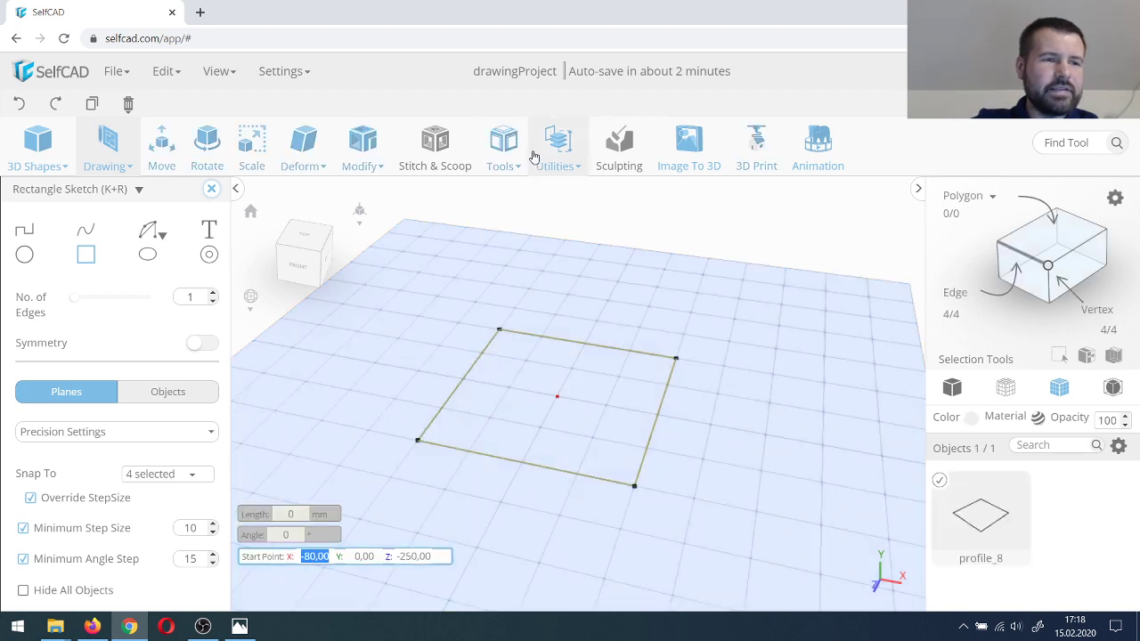
Step: Fill the sketched rectangle with Fill Polygons and delete the filled mesh, keeping the outline profile
mouse_move(503, 156)
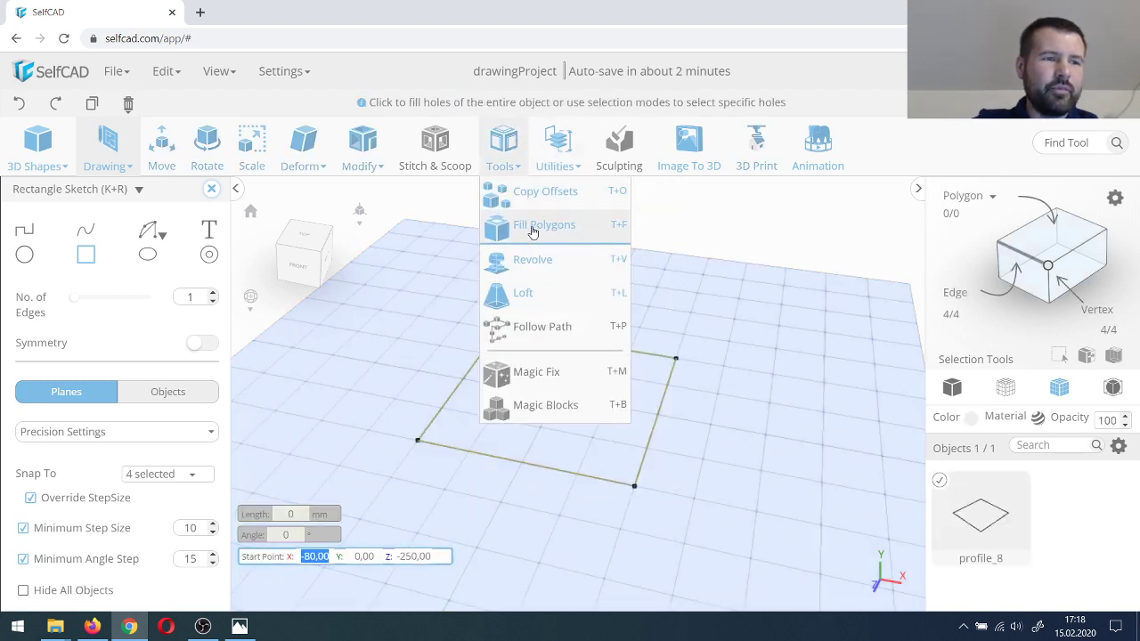
left_click(532, 230)
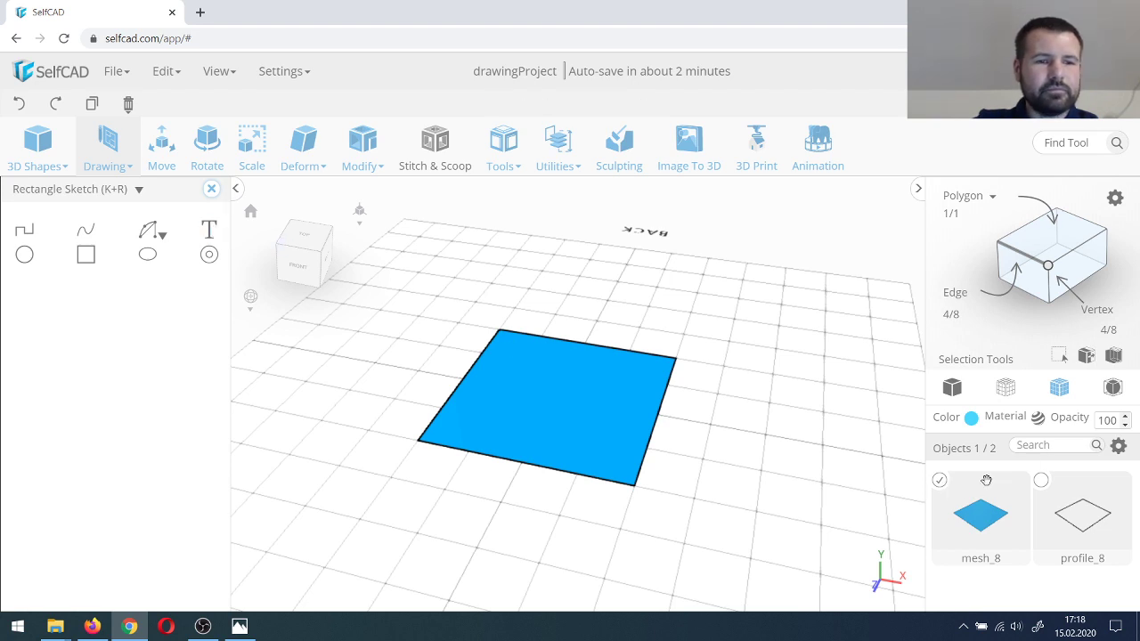
key("Delete")
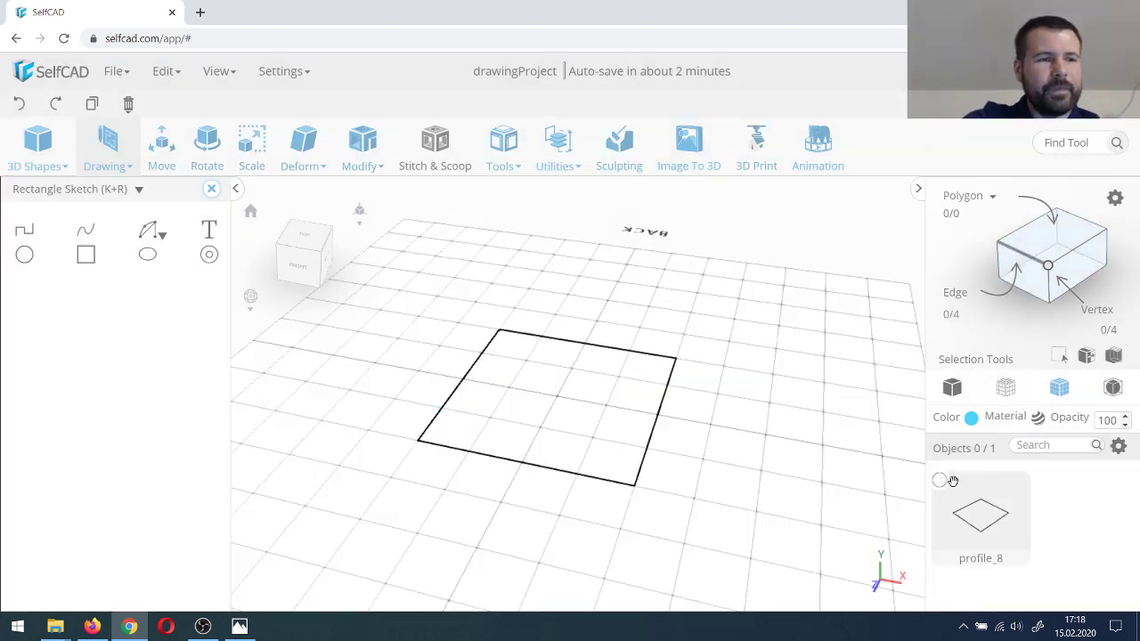
Step: Extrude the rectangle profile by 80 and apply the extrusion
left_click(564, 473)
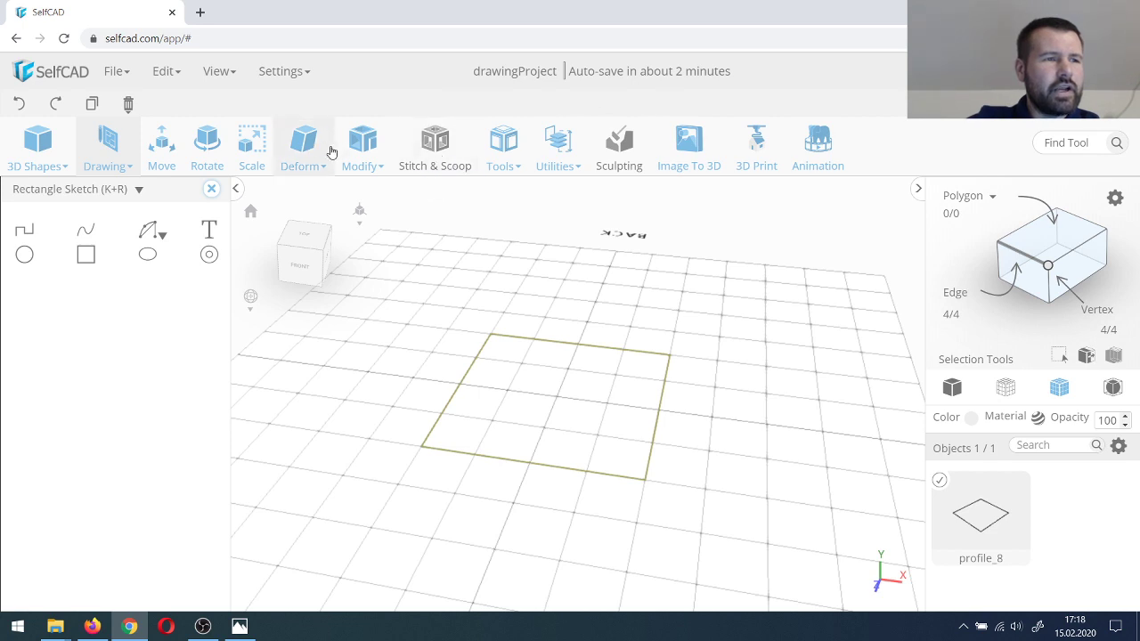
left_click(363, 143)
left_click(369, 194)
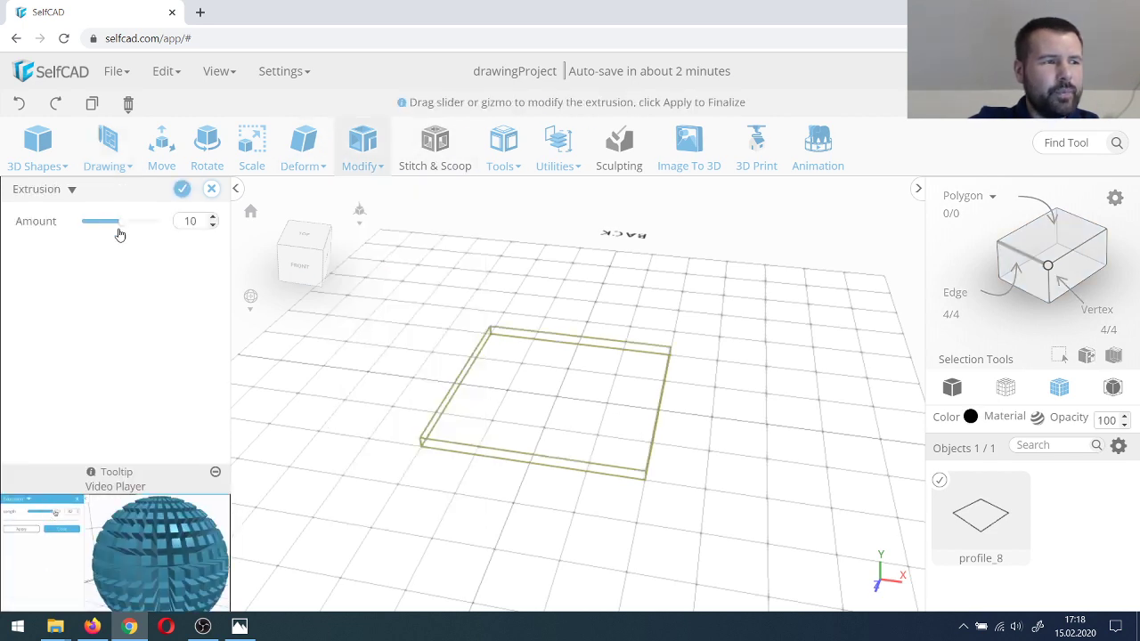
left_click_drag(118, 229, 137, 231)
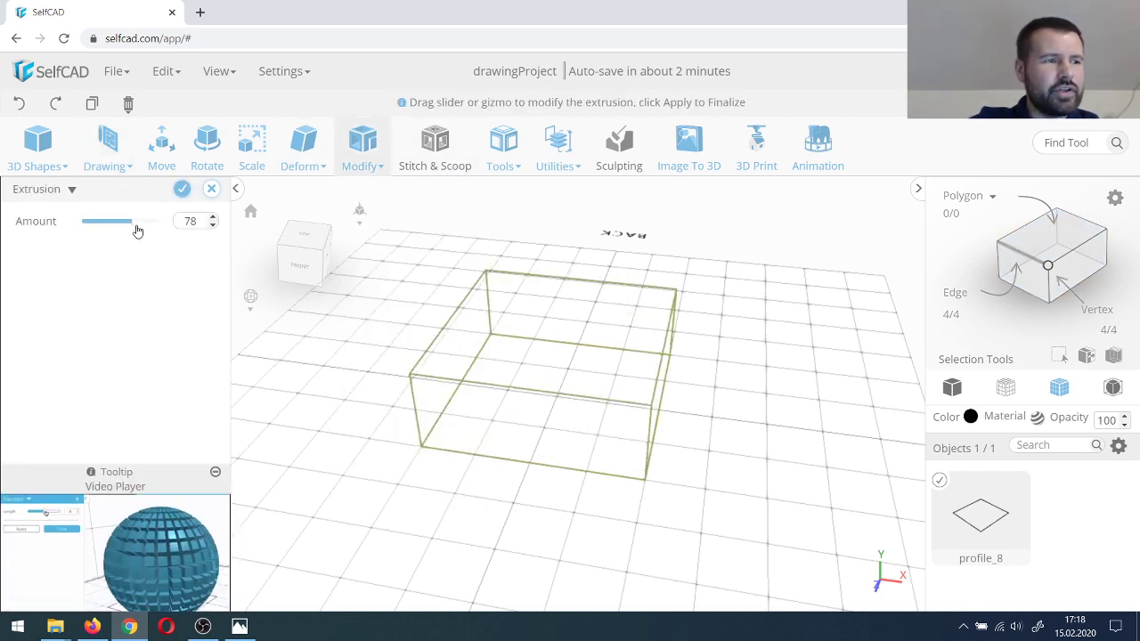
left_click(212, 216)
left_click(213, 216)
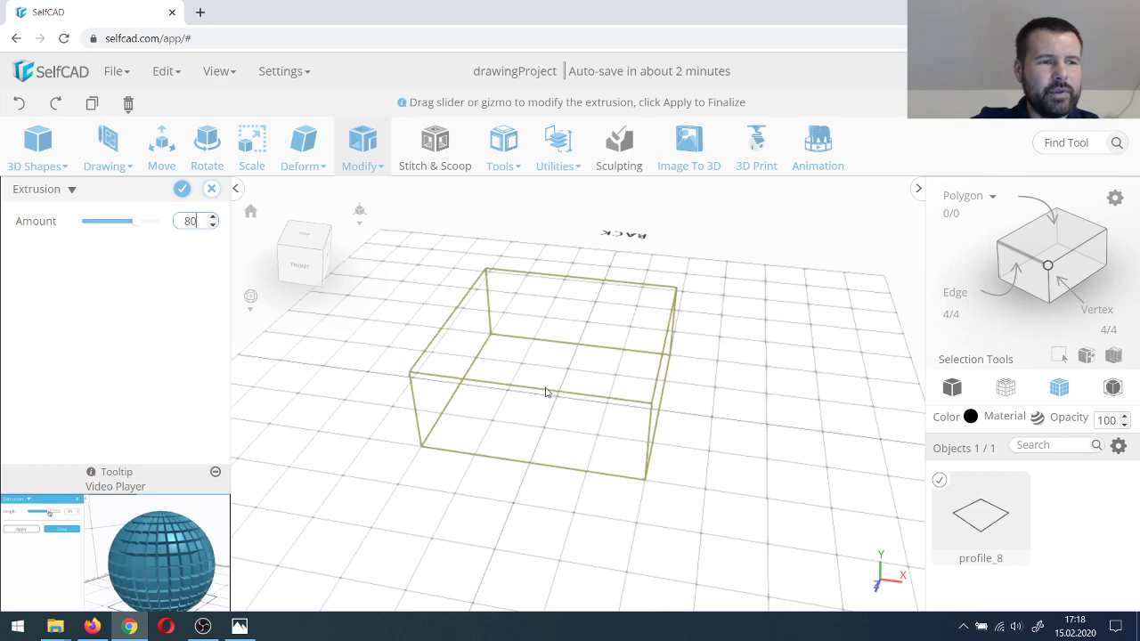
left_click(183, 189)
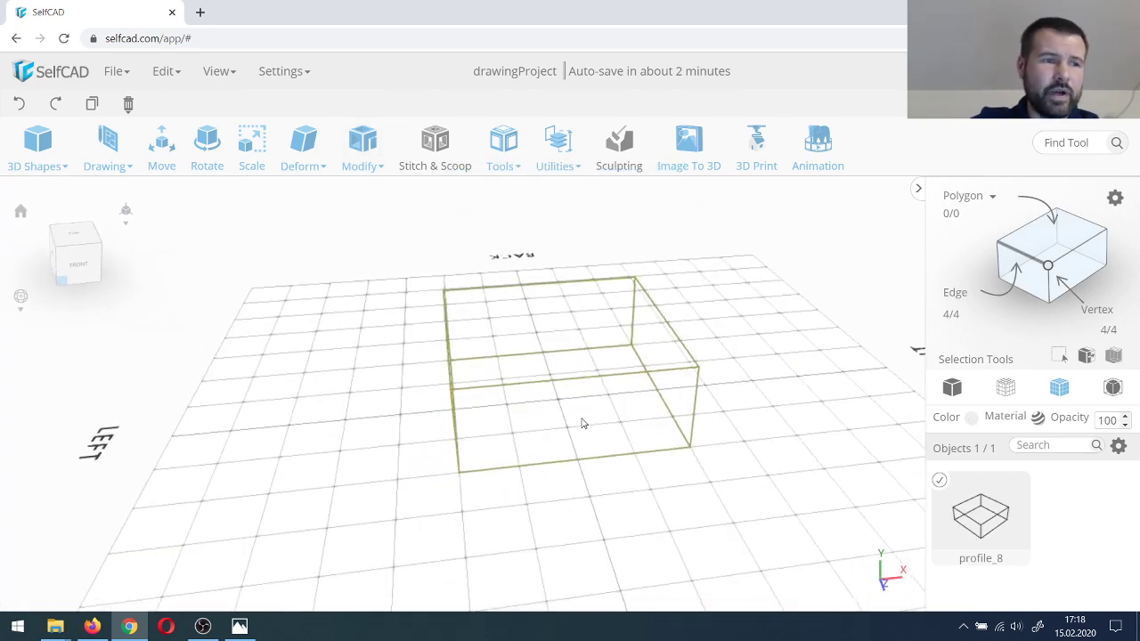
Step: Turn the extruded wireframe into a closed box with Fill Polygons
left_click(503, 143)
left_click(531, 223)
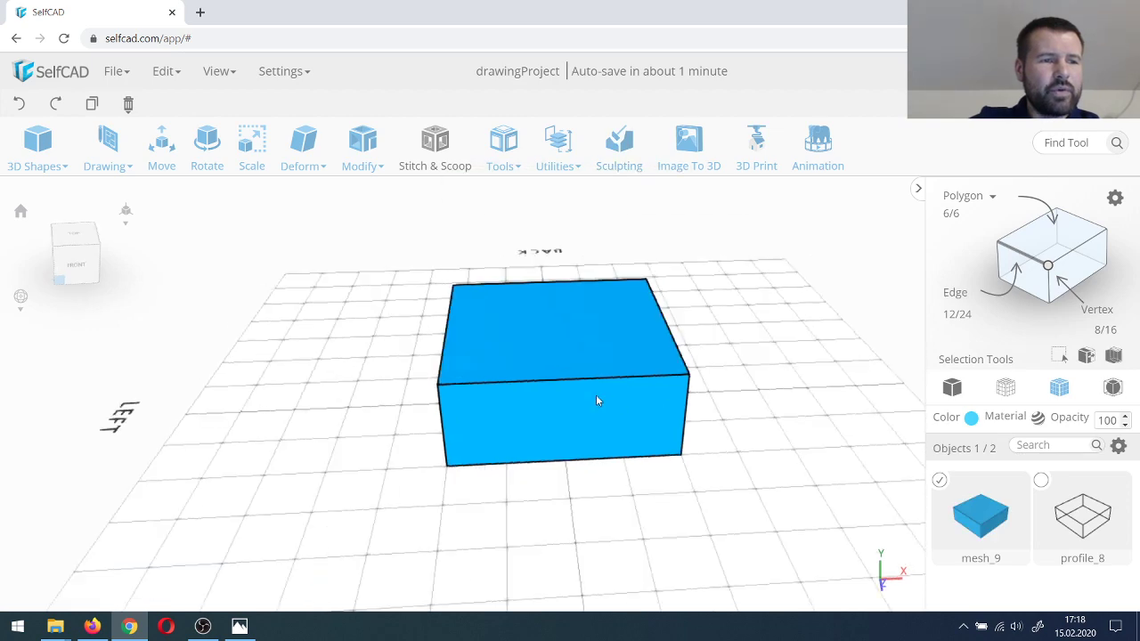
right_click_drag(596, 395, 561, 378)
Step: Delete both the filled box and its wireframe profile from the scene
mouse_move(146, 114)
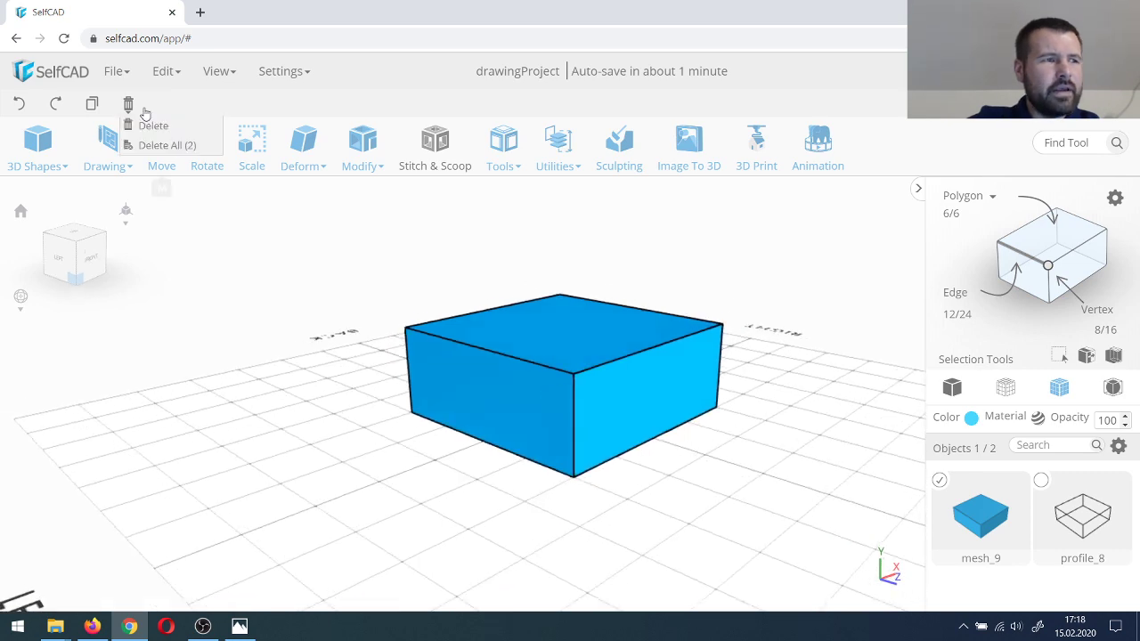
left_click(133, 144)
left_click(526, 407)
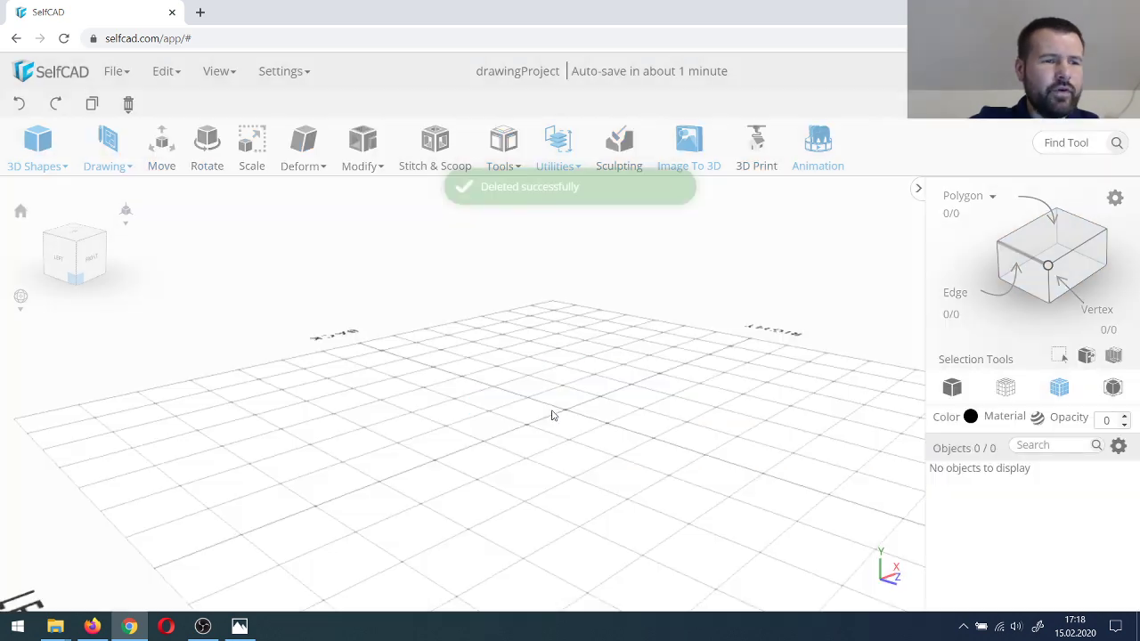
Step: Sketch a circle with a 30 mm radius centred at X 0, Z 150 on the plane with the 3D Sketch circle tool
right_click_drag(585, 416, 555, 429)
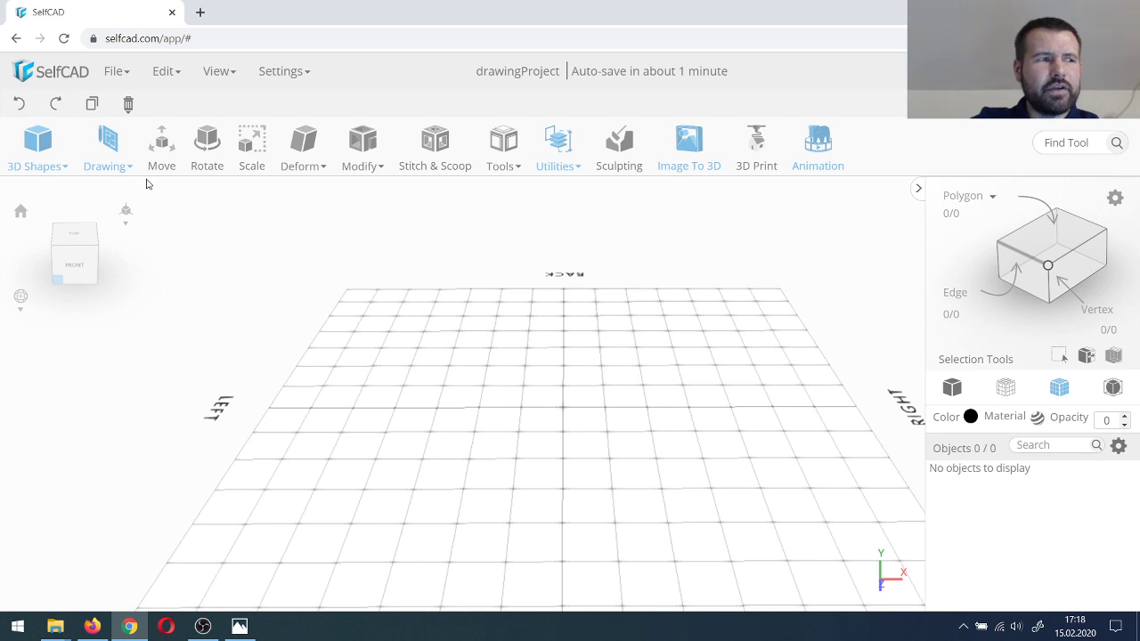
left_click(108, 151)
left_click(92, 223)
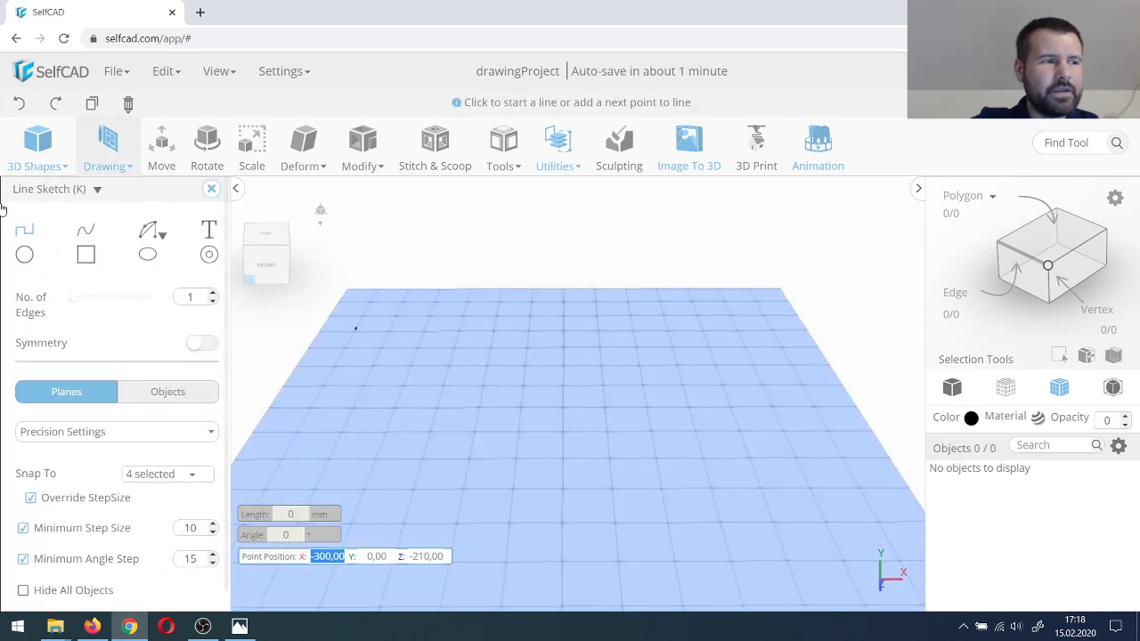
left_click(24, 255)
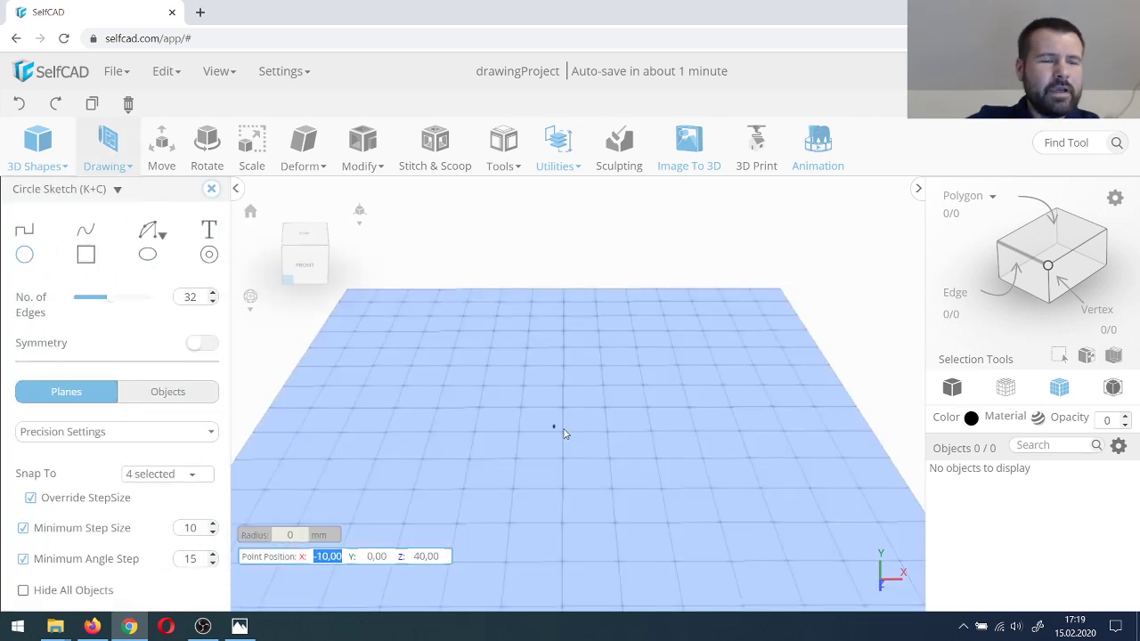
right_click_drag(563, 433, 471, 442)
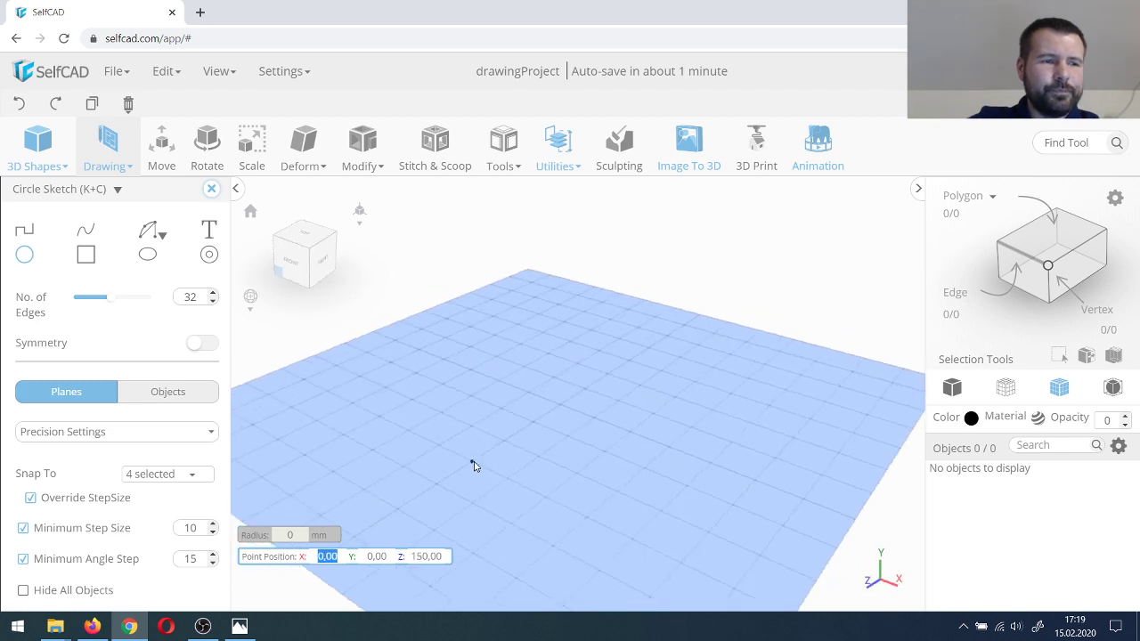
left_click(473, 463)
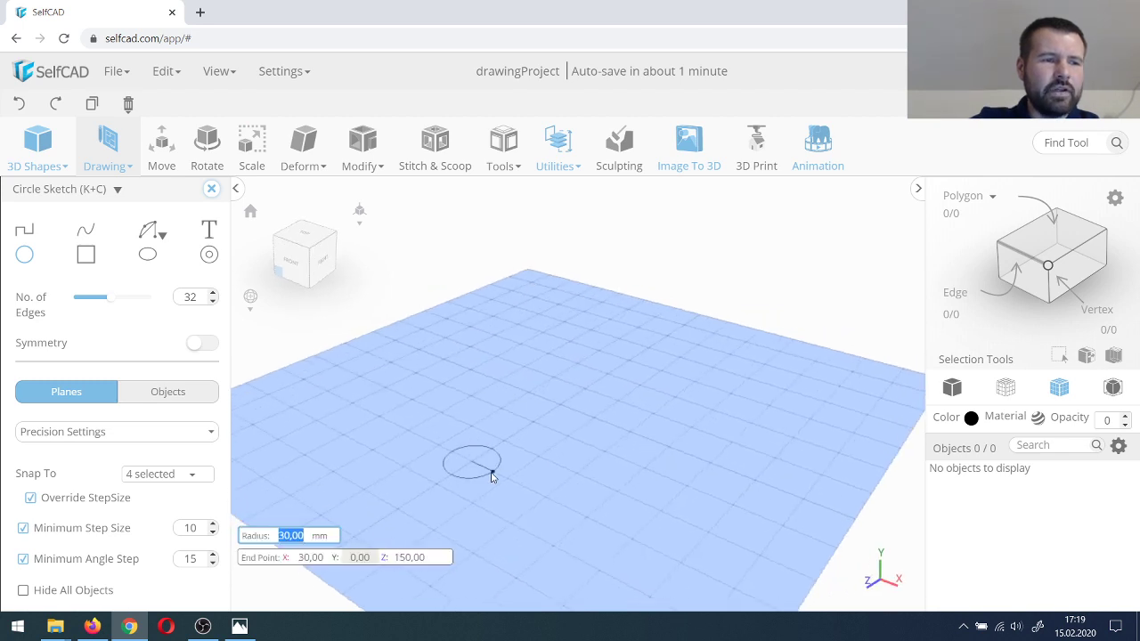
left_click(492, 477)
Step: Rotate the circle profile about the X axis so that it stands upright on the plane
left_click(206, 147)
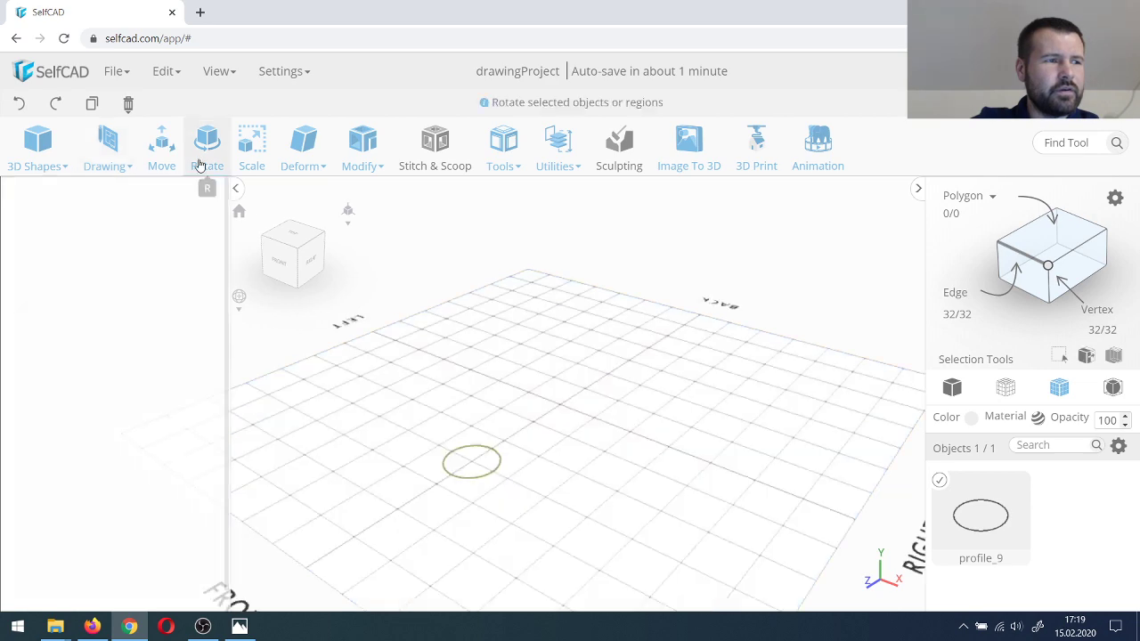
left_click_drag(448, 438, 452, 411)
scroll(525, 493, "down", 3)
right_click_drag(525, 493, 425, 469)
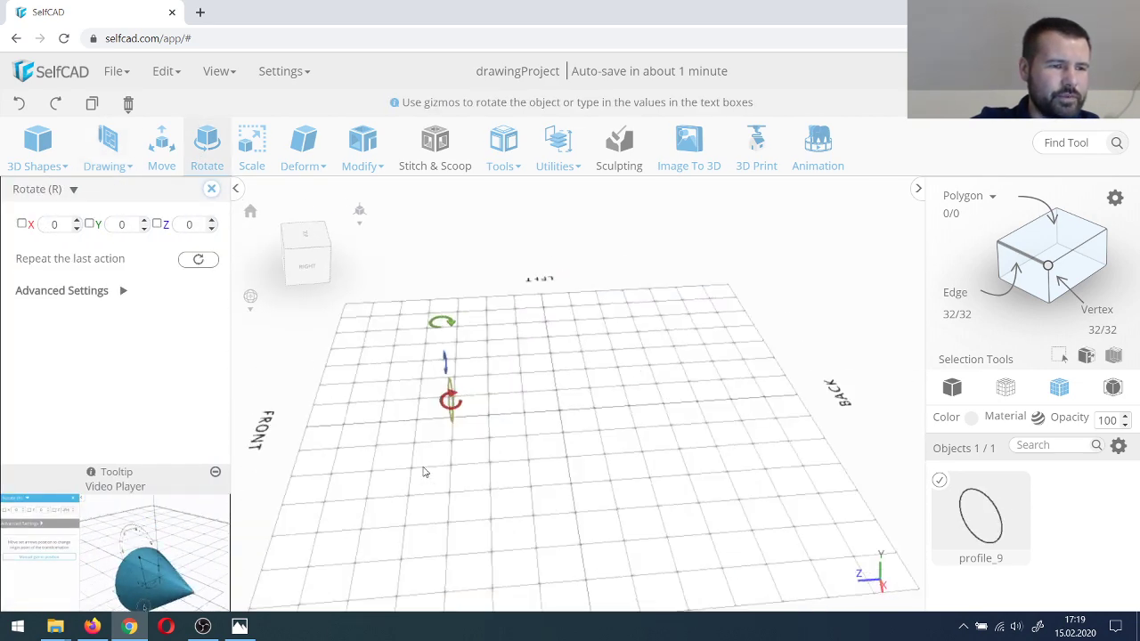
Step: Copy the upright circle three times in a straight, evenly spaced row along the Z axis
scroll(449, 410, "up", 4)
left_click_drag(484, 423, 664, 412, "ctrl")
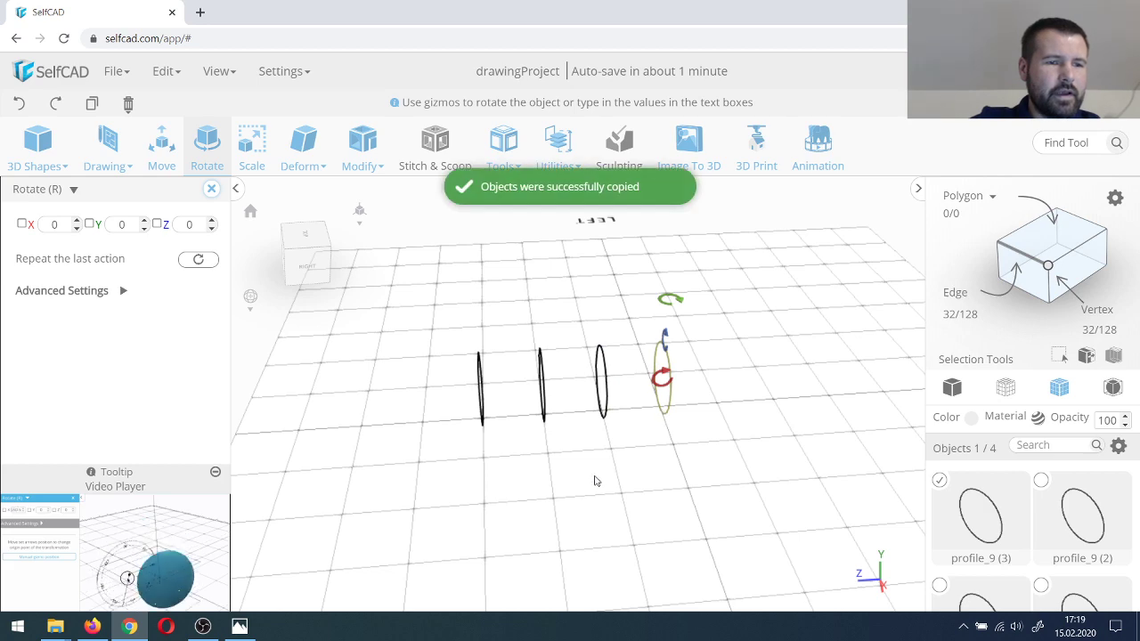
left_click_drag(596, 478, 712, 490)
left_click_drag(730, 407, 636, 400)
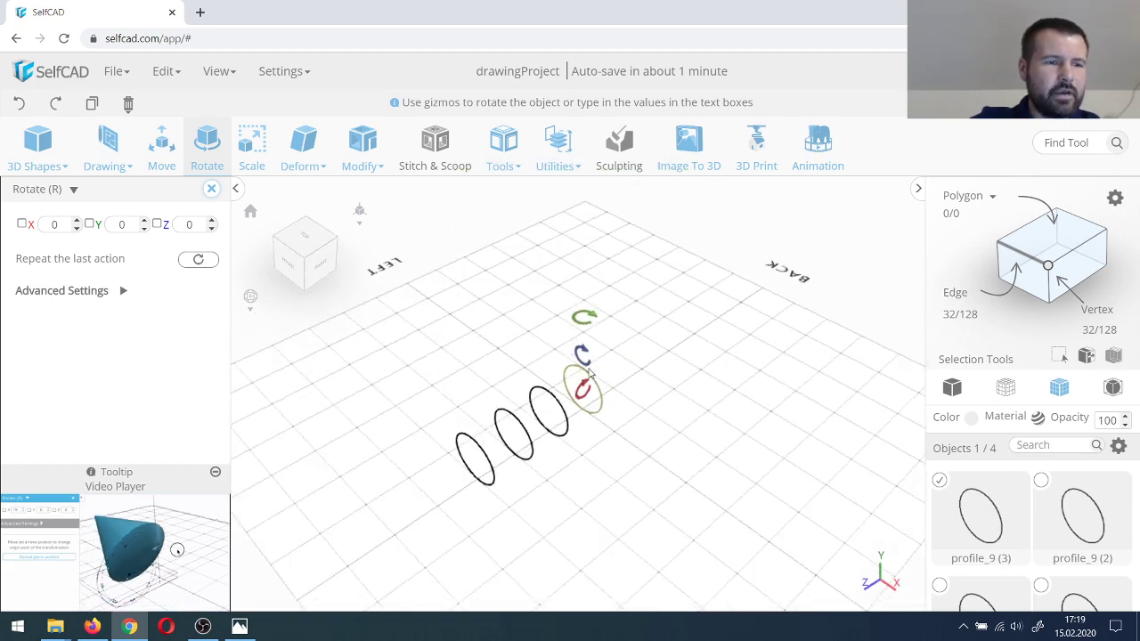
Step: Turn the end circle of the row partway about the Y axis, copy it outward, and rotate the copy further to face along X
left_click_drag(584, 318, 590, 321)
left_click_drag(585, 410, 625, 432, "ctrl")
left_click_drag(629, 344, 629, 345)
right_click_drag(722, 499, 777, 503)
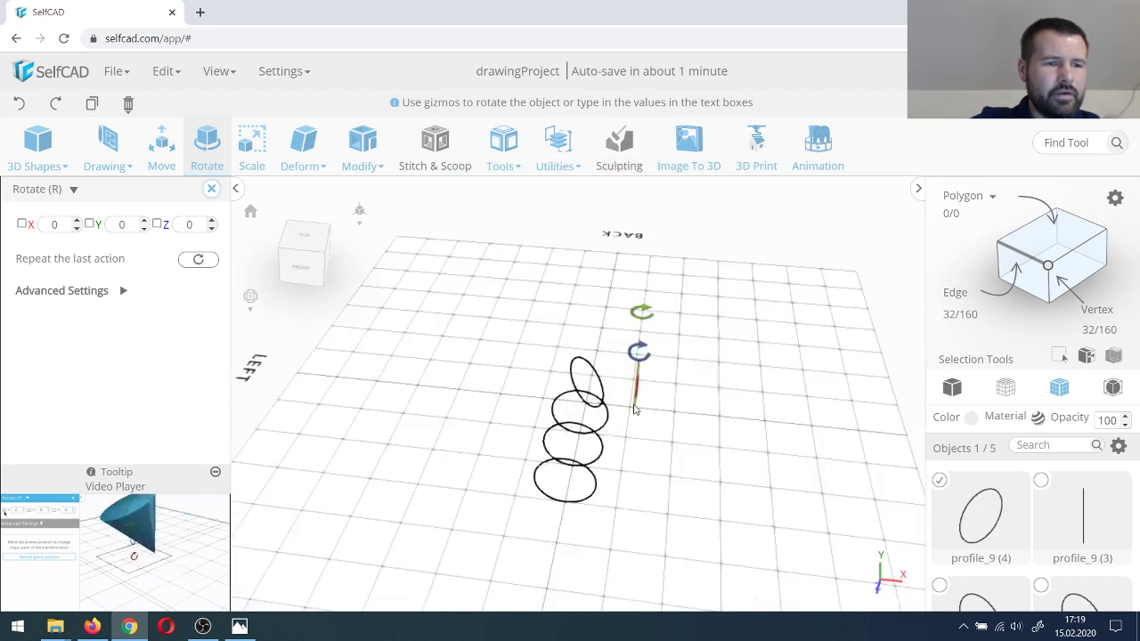
Step: Copy the turned circle twice more along the X axis to form the second leg of the corner, and deselect it
left_click_drag(635, 410, 717, 426, "ctrl")
left_click(685, 491)
right_click_drag(685, 490, 596, 471)
Step: Try a 3D Sketch line along the circles that begins in front of the first one and turns at the corner, and undo it
left_click(122, 171)
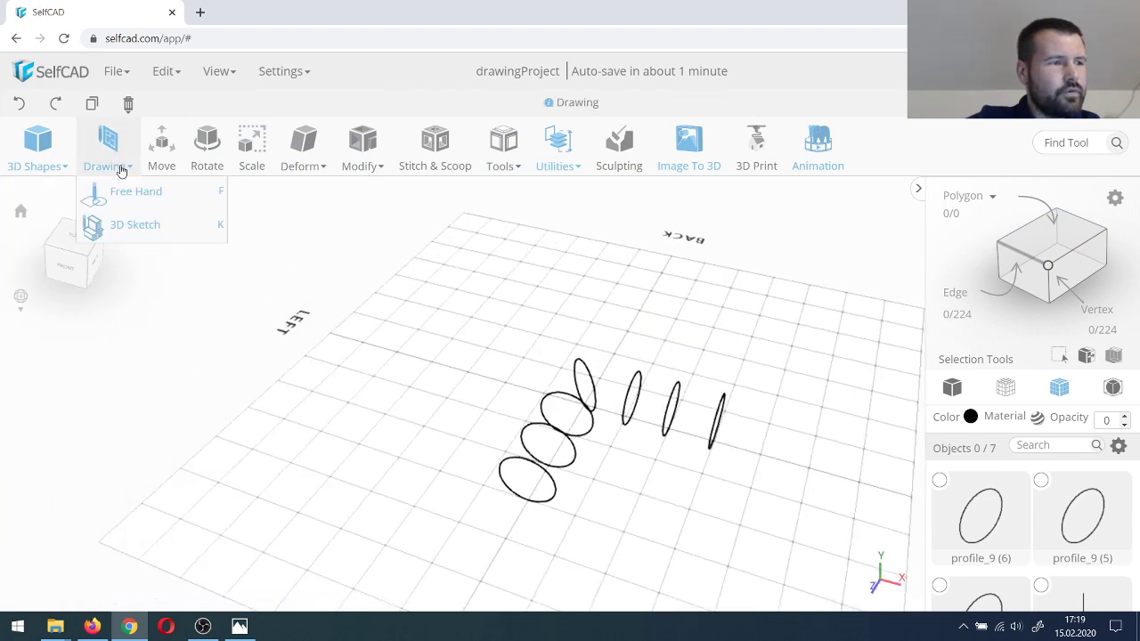
left_click(134, 224)
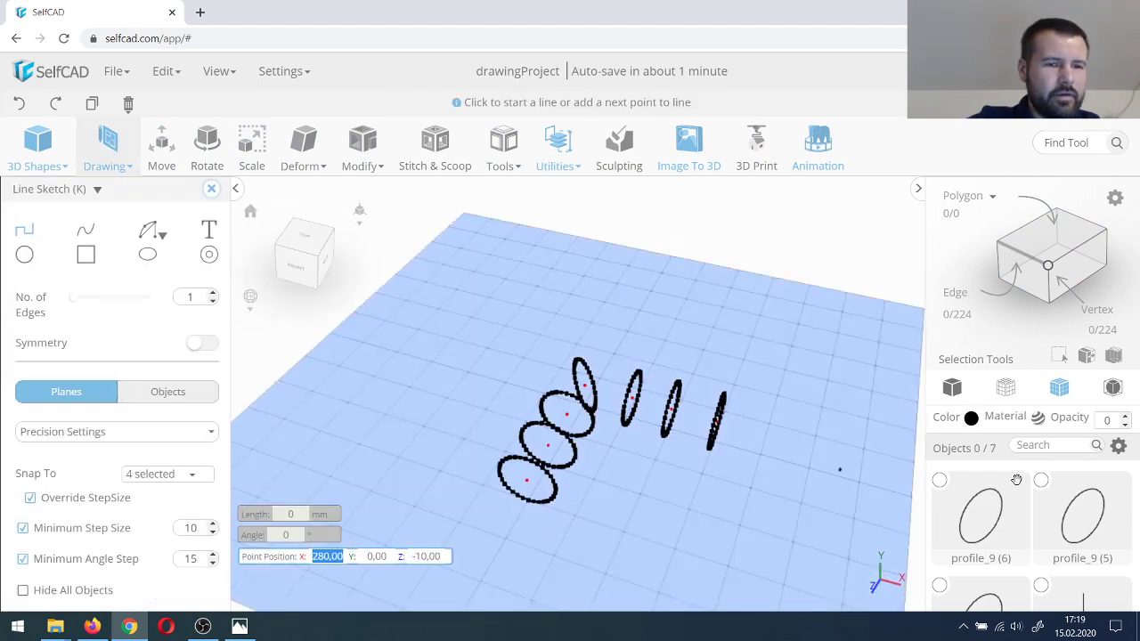
left_click(519, 529)
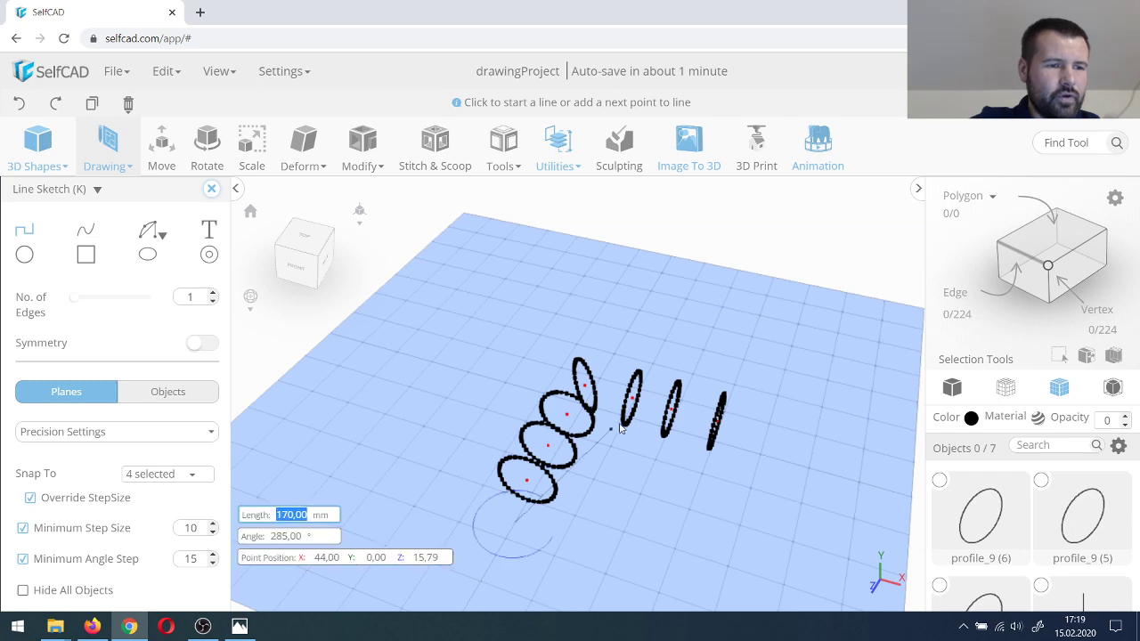
mouse_move(620, 429)
right_mouse_down()
mouse_move(598, 471)
mouse_move(570, 463)
mouse_move(585, 403)
right_mouse_up()
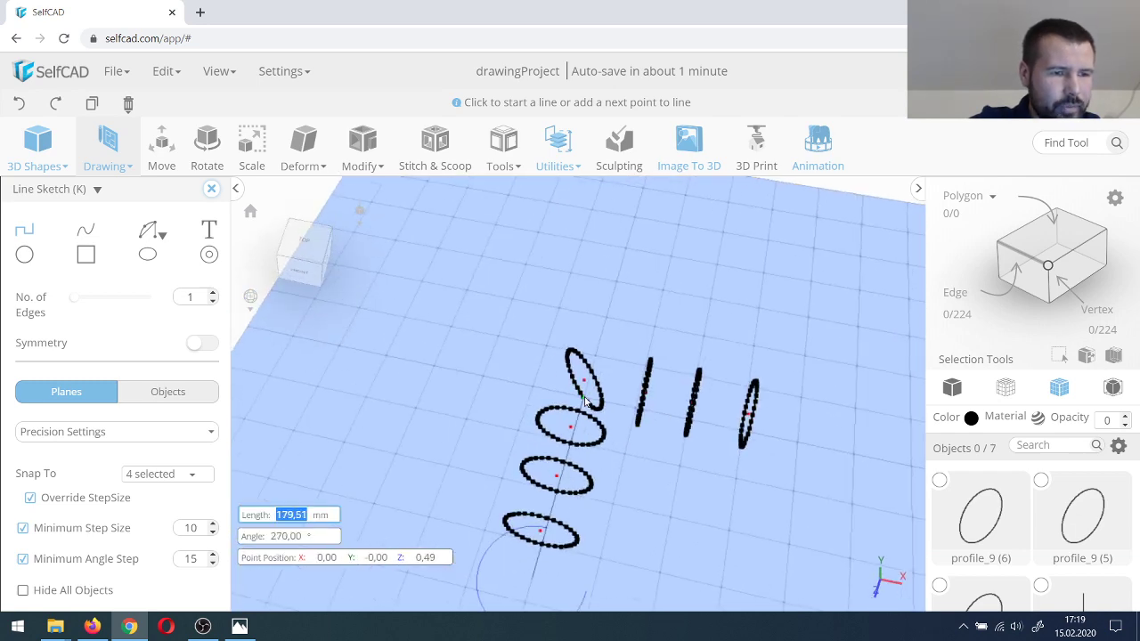
left_click(585, 403)
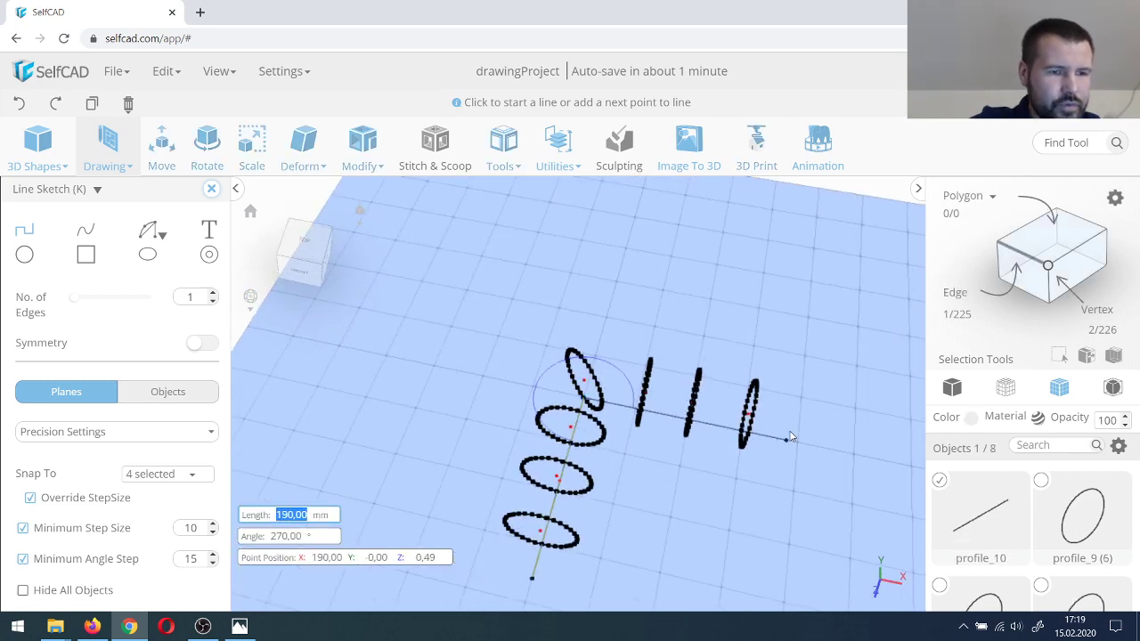
left_click(745, 437)
right_click_drag(685, 502, 674, 473)
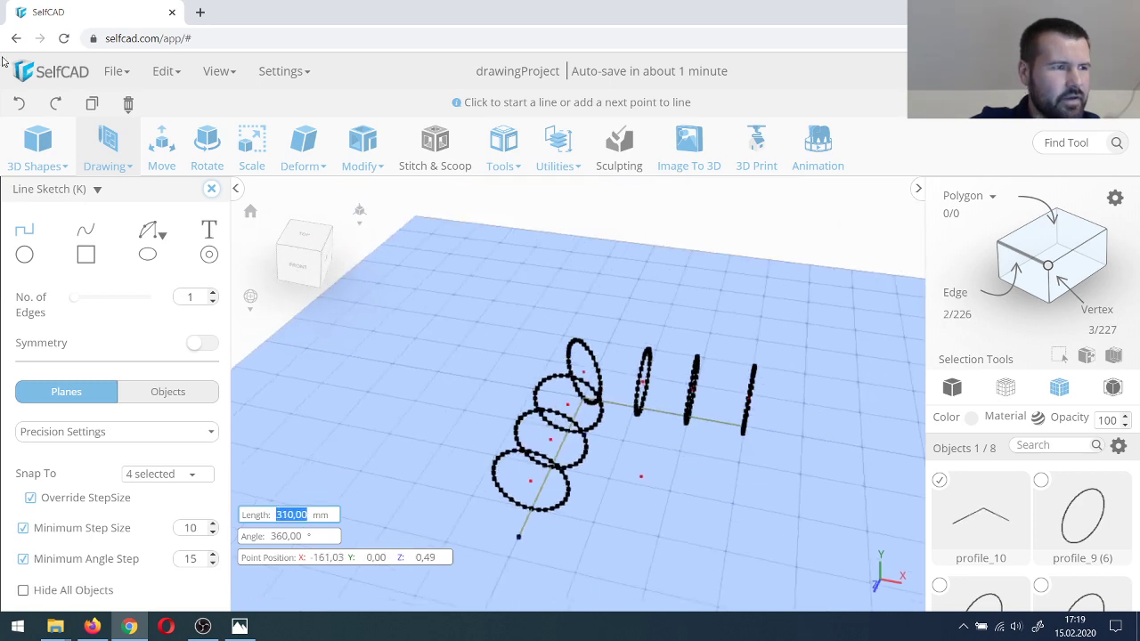
left_click(19, 104)
left_click(19, 103)
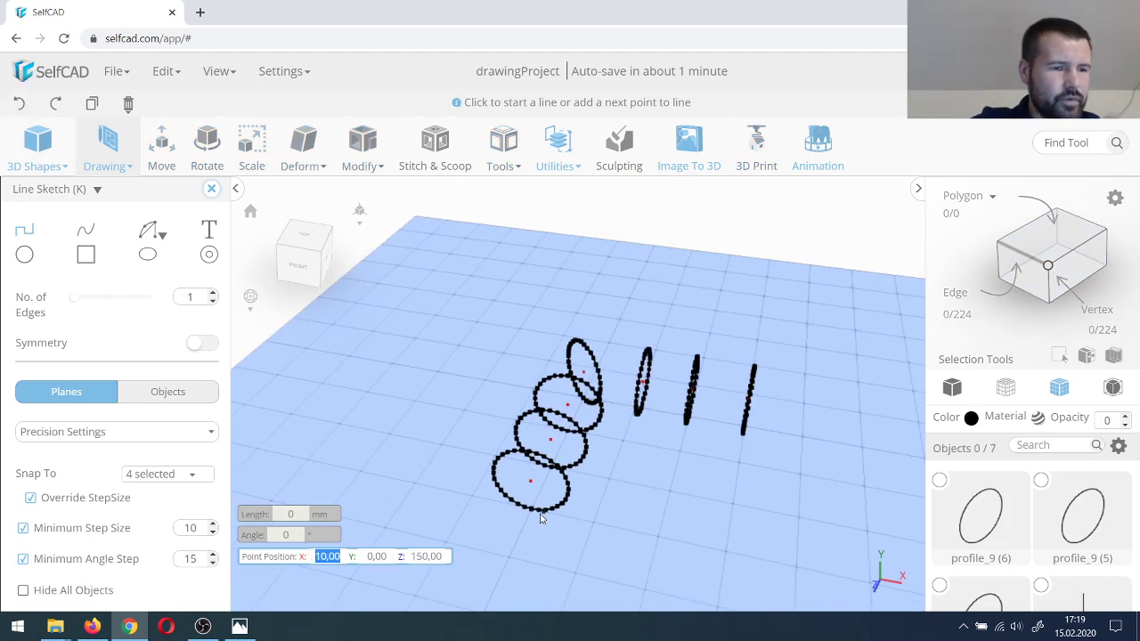
Step: Sketch an L-shaped line from below the first circle's centre to the corner circle and on to the last circle, about 150 mm per leg
mouse_move(626, 535)
right_mouse_down()
mouse_move(586, 431)
mouse_move(585, 451)
right_mouse_up()
left_click(493, 525)
left_click(583, 384)
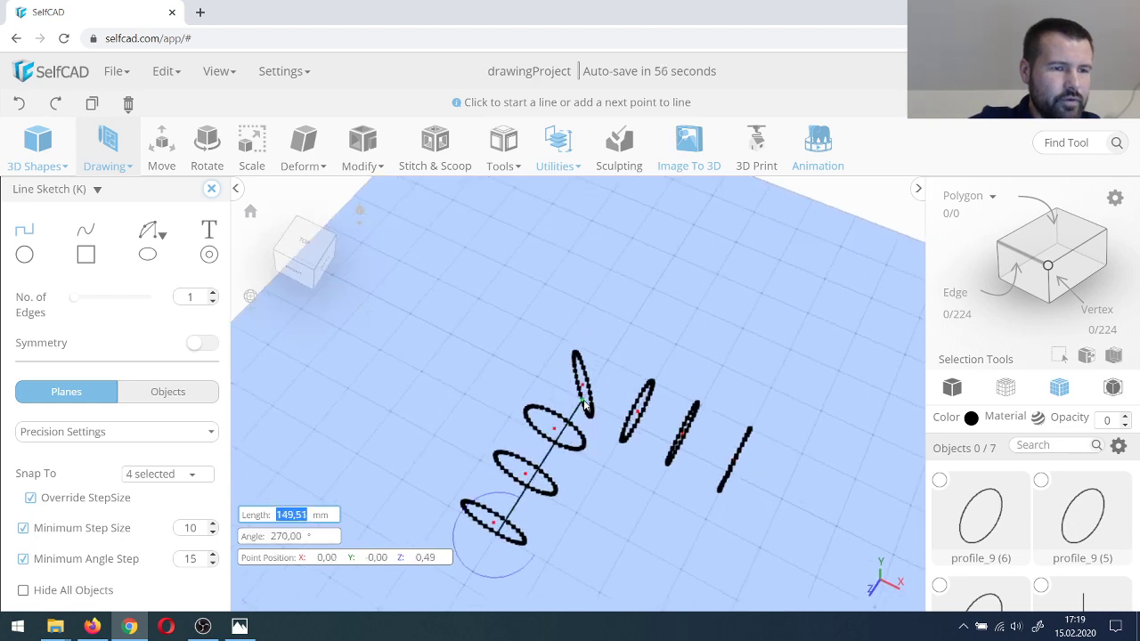
mouse_move(721, 516)
right_mouse_down()
mouse_move(799, 536)
mouse_move(812, 494)
mouse_move(659, 455)
mouse_move(669, 484)
right_mouse_up()
left_click(741, 394)
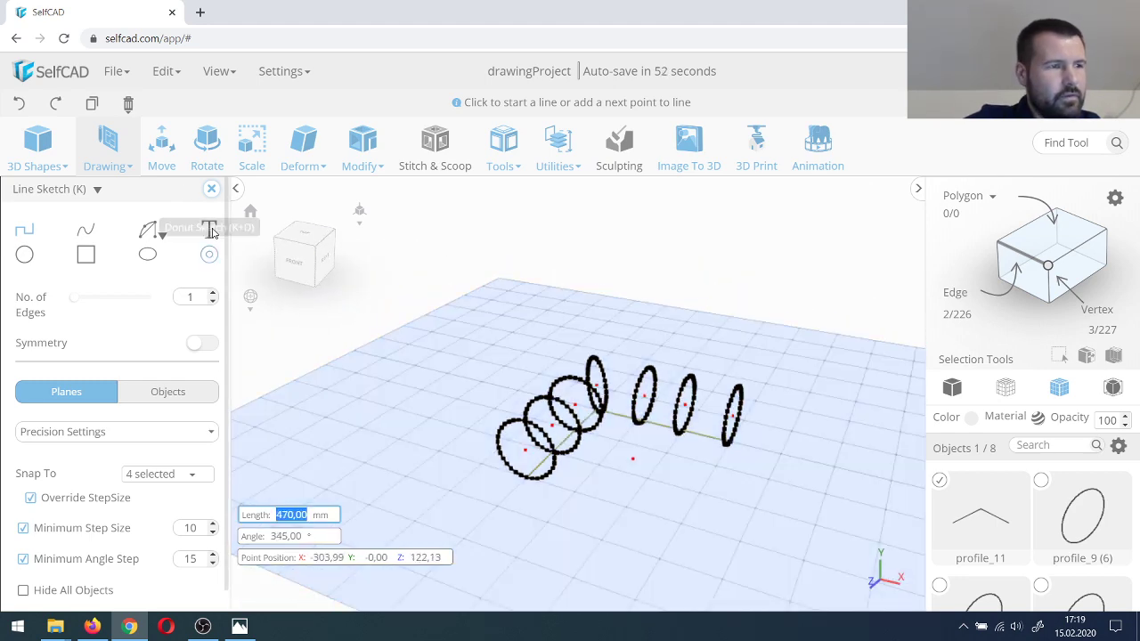
Step: Raise the L-shaped line along the Y axis to about Y 27 so it passes through the circle centres
left_click(163, 147)
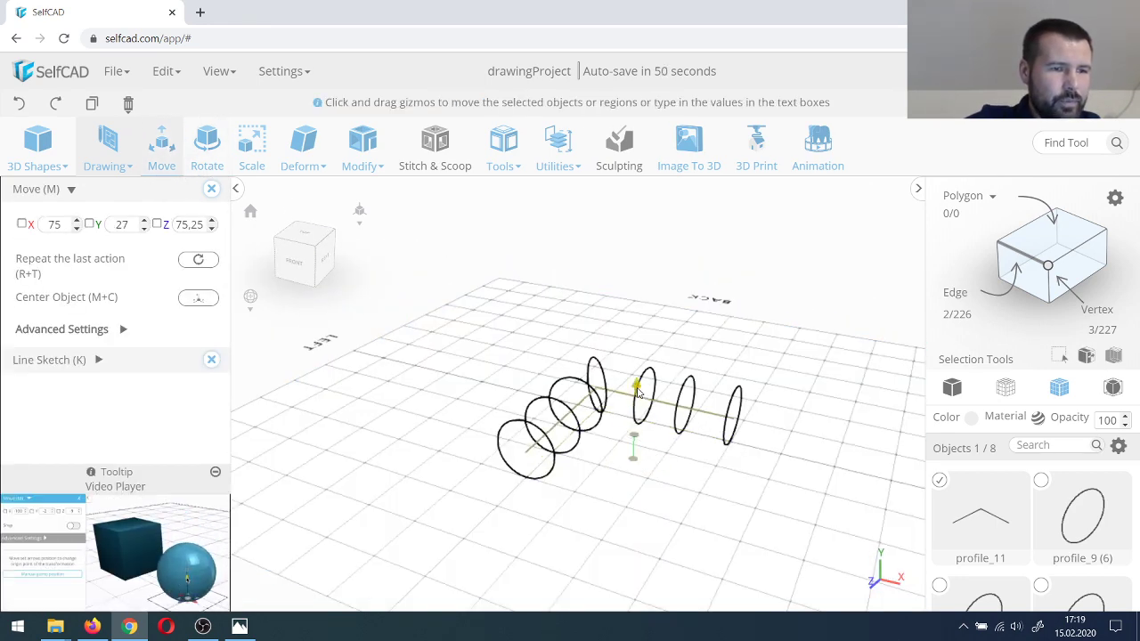
mouse_move(636, 396)
right_mouse_down()
mouse_move(596, 508)
mouse_move(692, 526)
mouse_move(572, 434)
mouse_move(532, 448)
right_mouse_up()
left_click(704, 520)
left_click(548, 429)
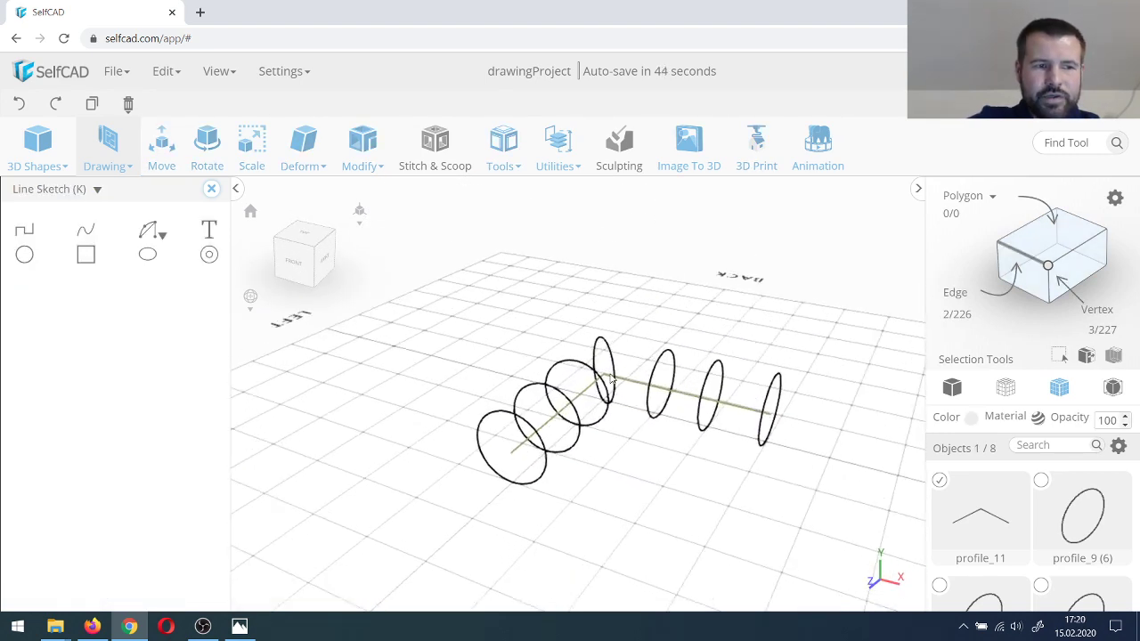
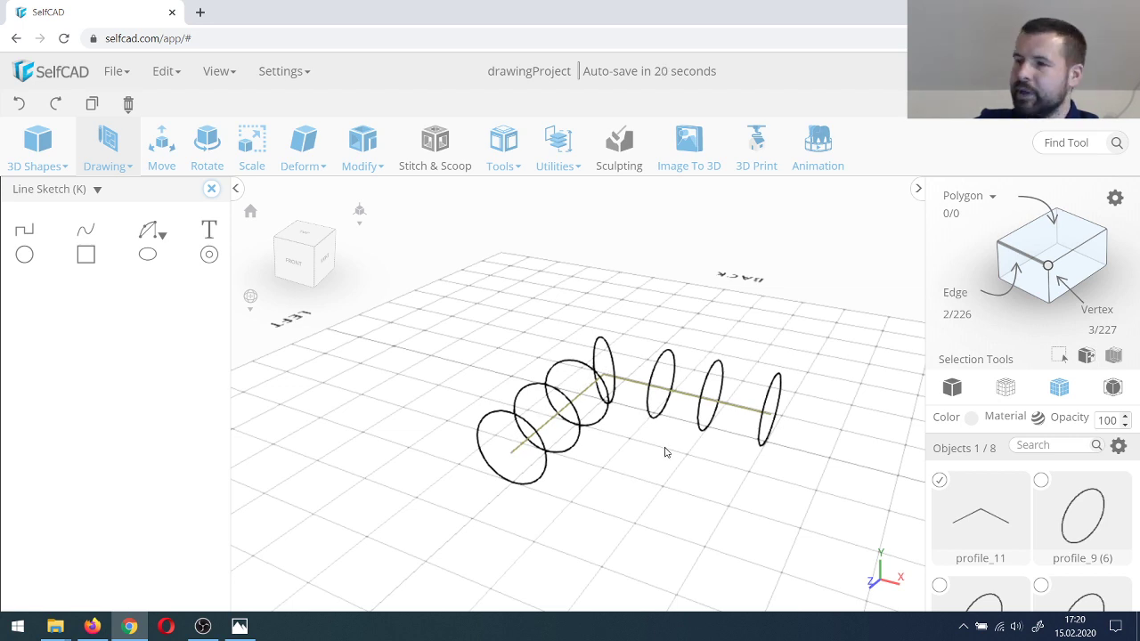
Step: Leave the sketch tool and delete all eight objects from the scene
scroll(644, 443, "down", 2)
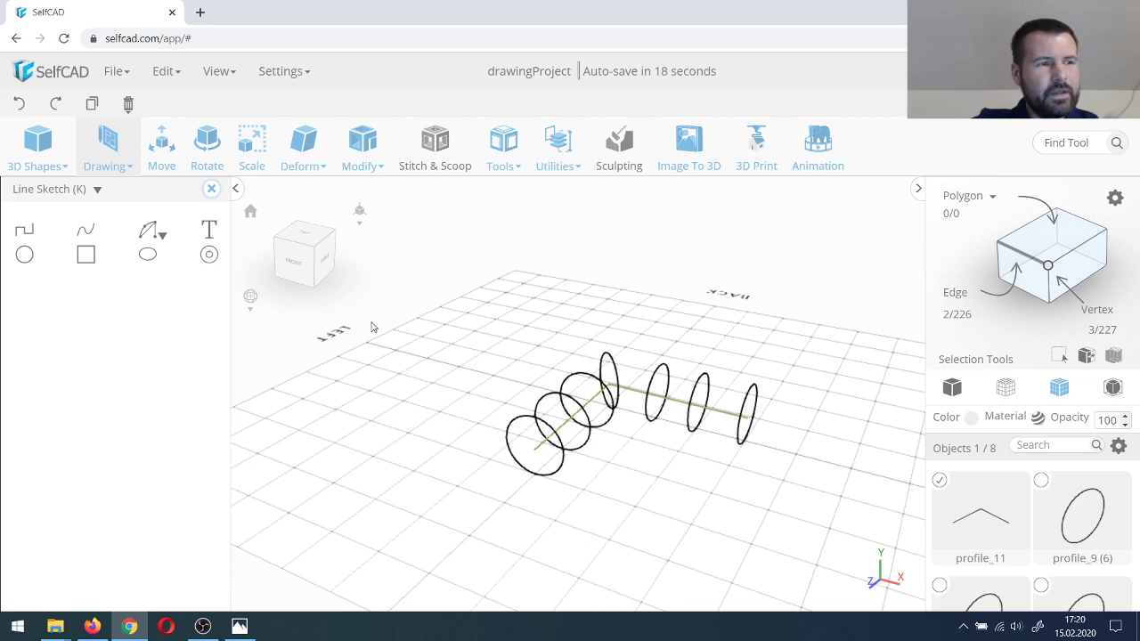
left_click(211, 188)
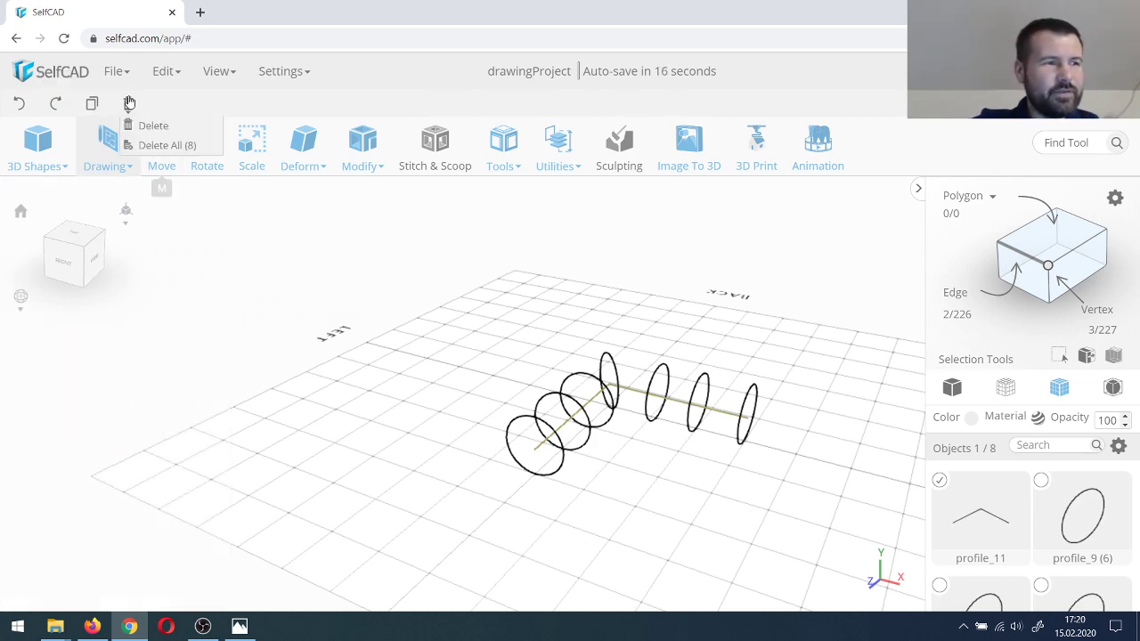
left_click(169, 146)
left_click(516, 460)
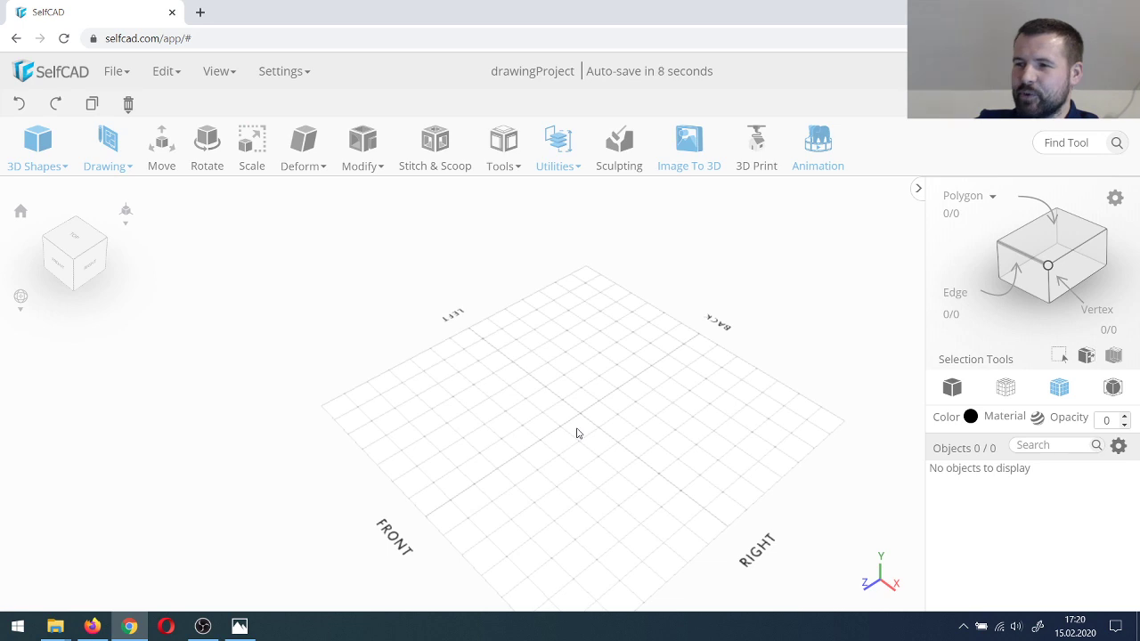
mouse_move(576, 433)
left_mouse_down()
mouse_move(520, 448)
mouse_move(538, 461)
mouse_move(568, 436)
left_mouse_up()
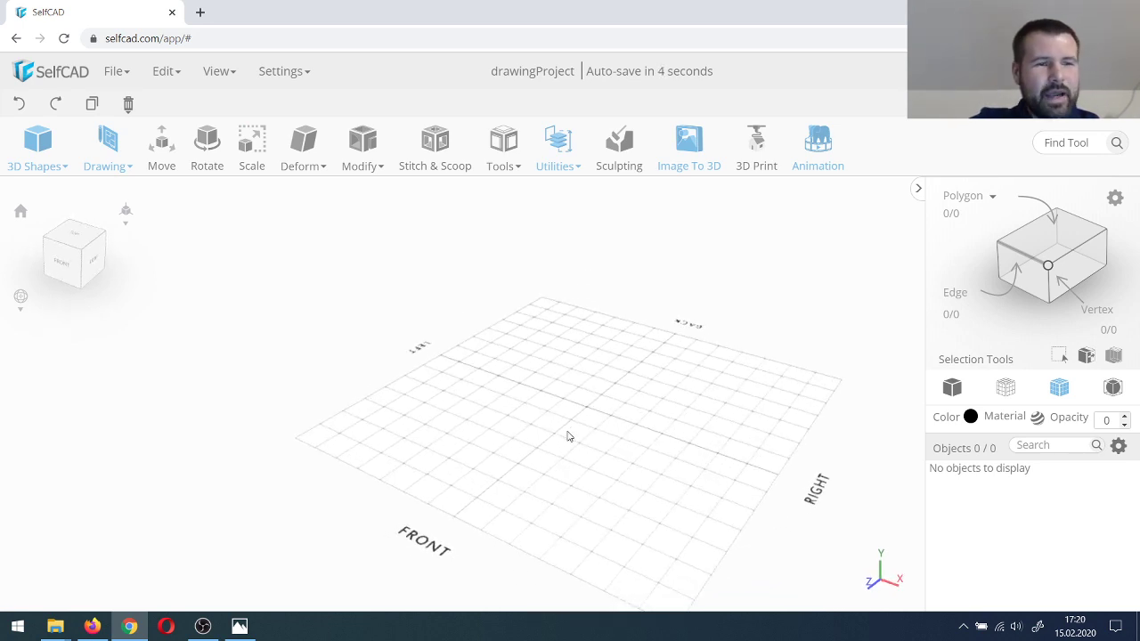
left_click(107, 143)
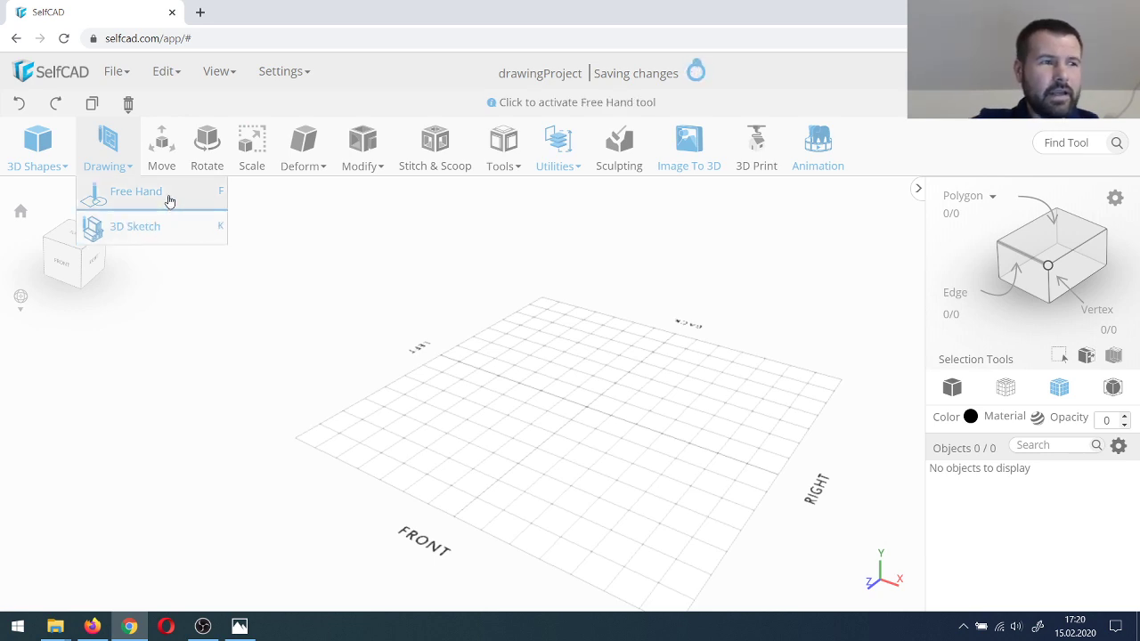
left_click_drag(356, 341, 526, 428)
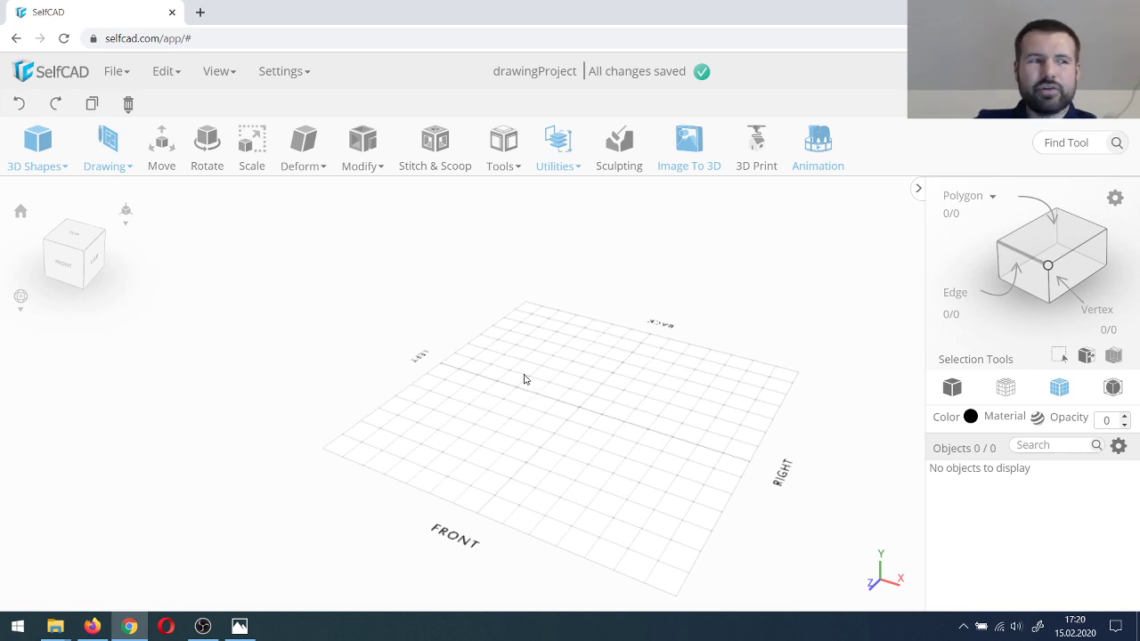
Step: Add the Artboard 1-100 JPG file as a reference image on the grid
left_click(215, 73)
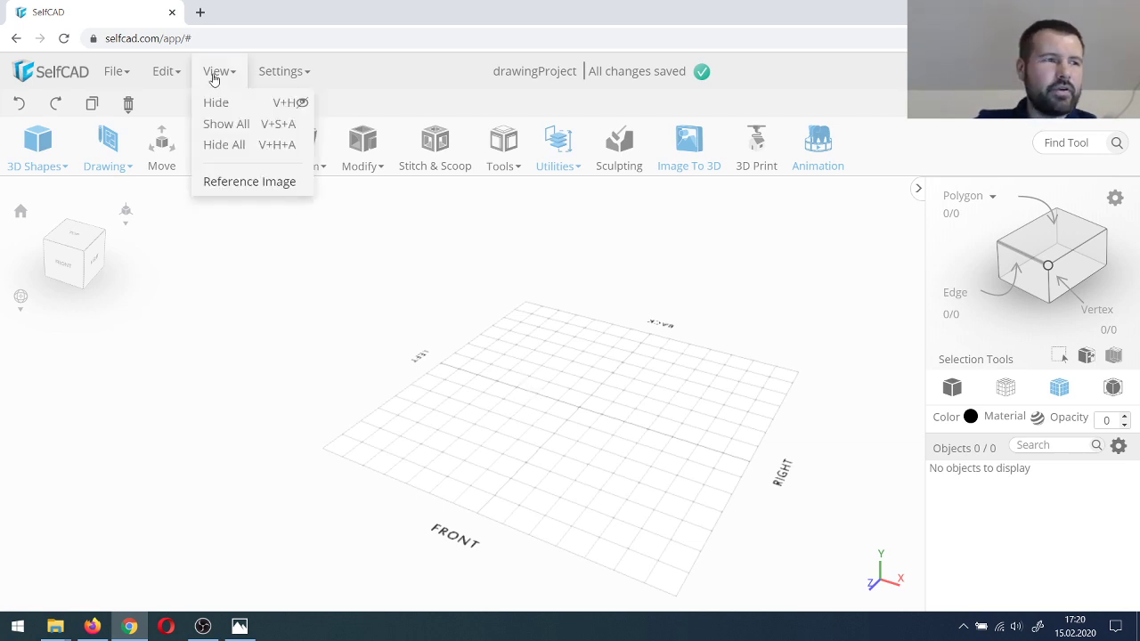
left_click(257, 183)
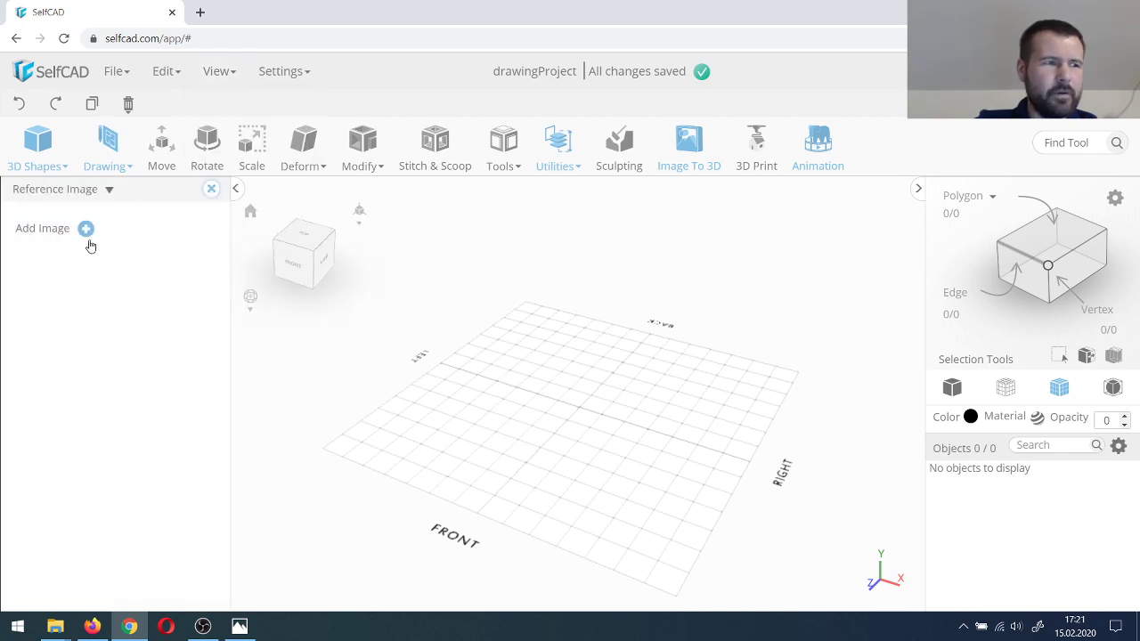
left_click(86, 230)
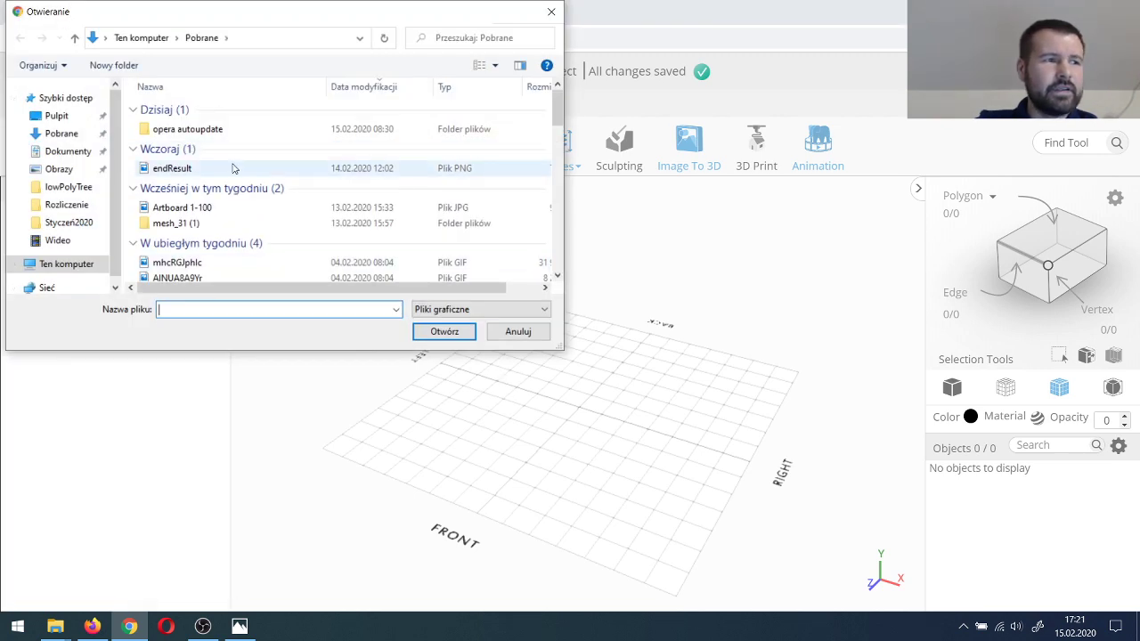
double_click(181, 207)
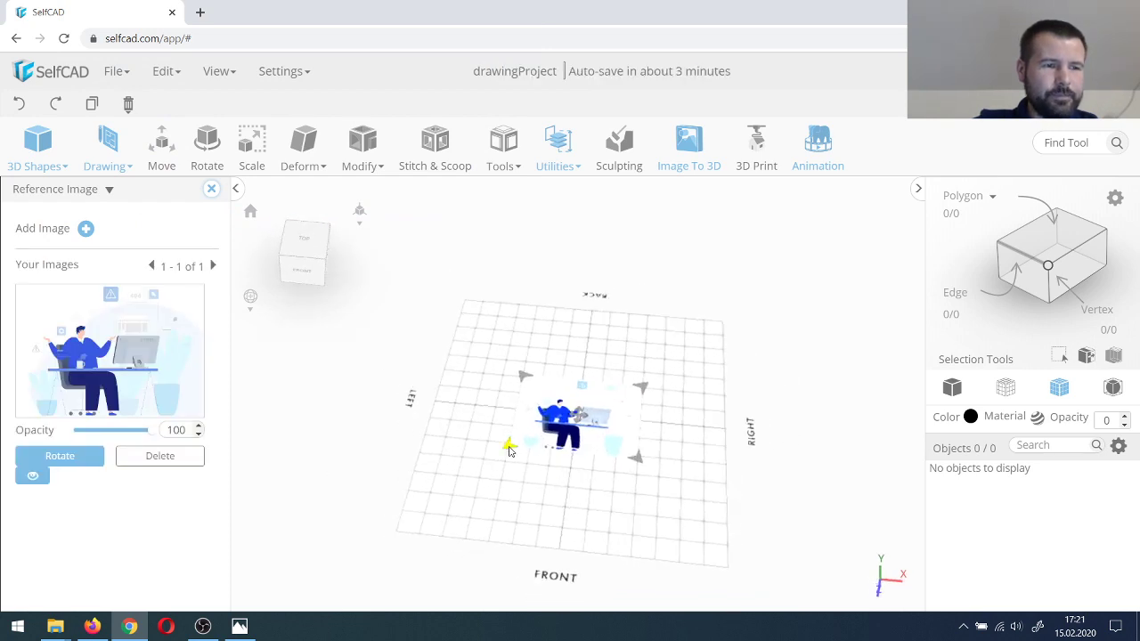
Step: Enlarge the reference image from opposite corners until it spans the full width of the grid, and finish the image setup
left_click_drag(510, 447, 403, 489)
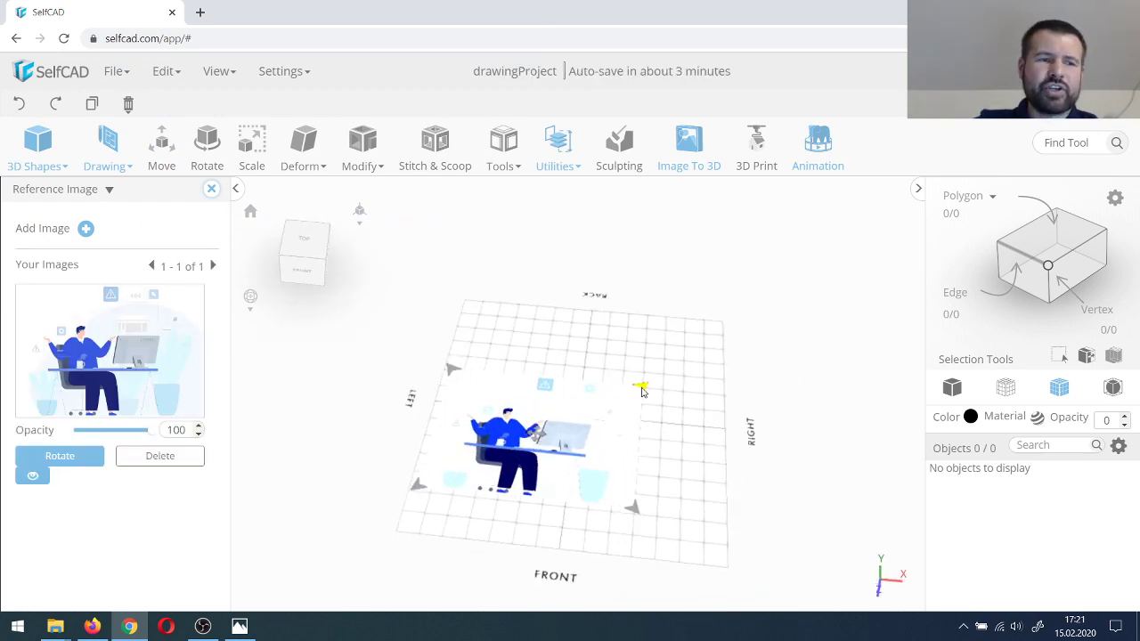
left_click_drag(645, 390, 739, 356)
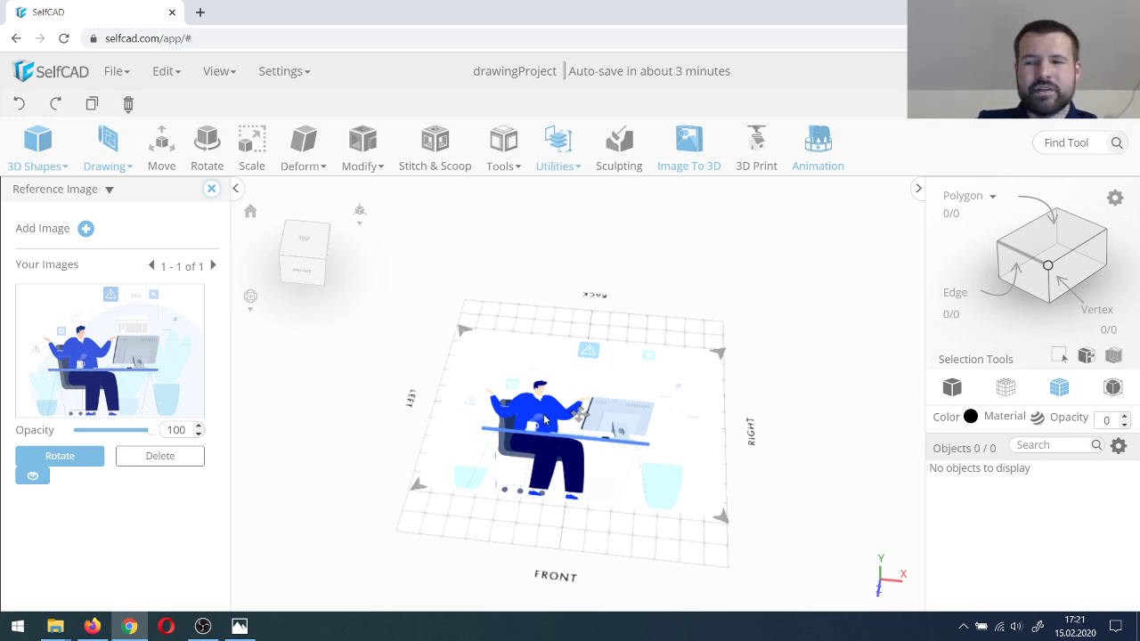
right_click_drag(564, 436, 585, 460)
left_click(211, 189)
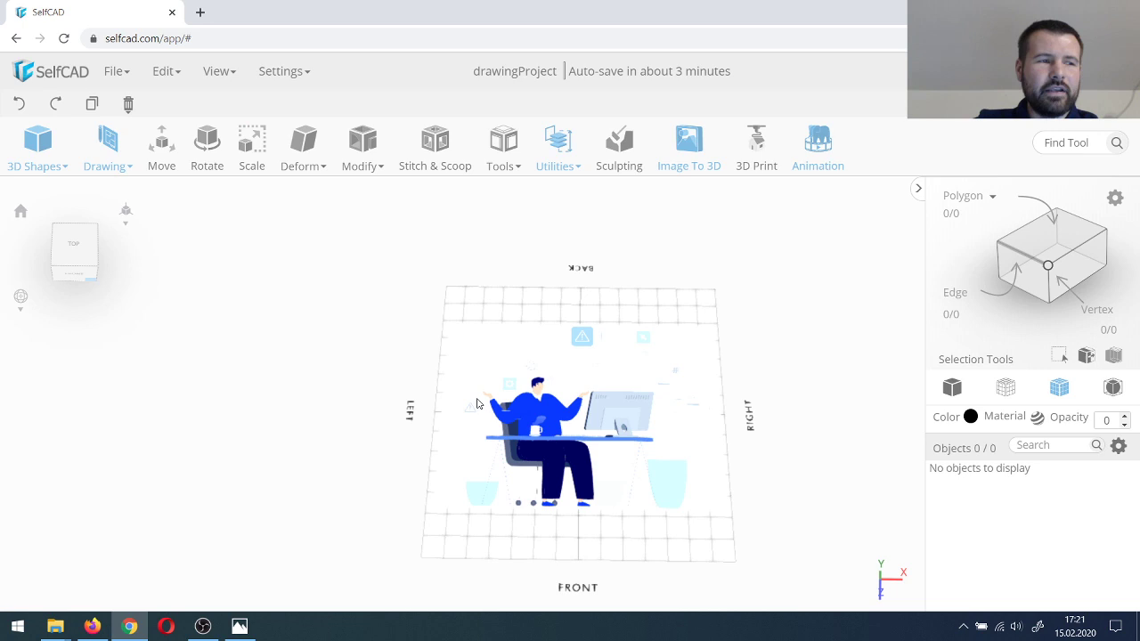
Step: Examine the reference image from directly above, closing in on the man's head and shoulders
left_click(74, 249)
scroll(541, 381, "up", 4)
scroll(542, 377, "up", 3)
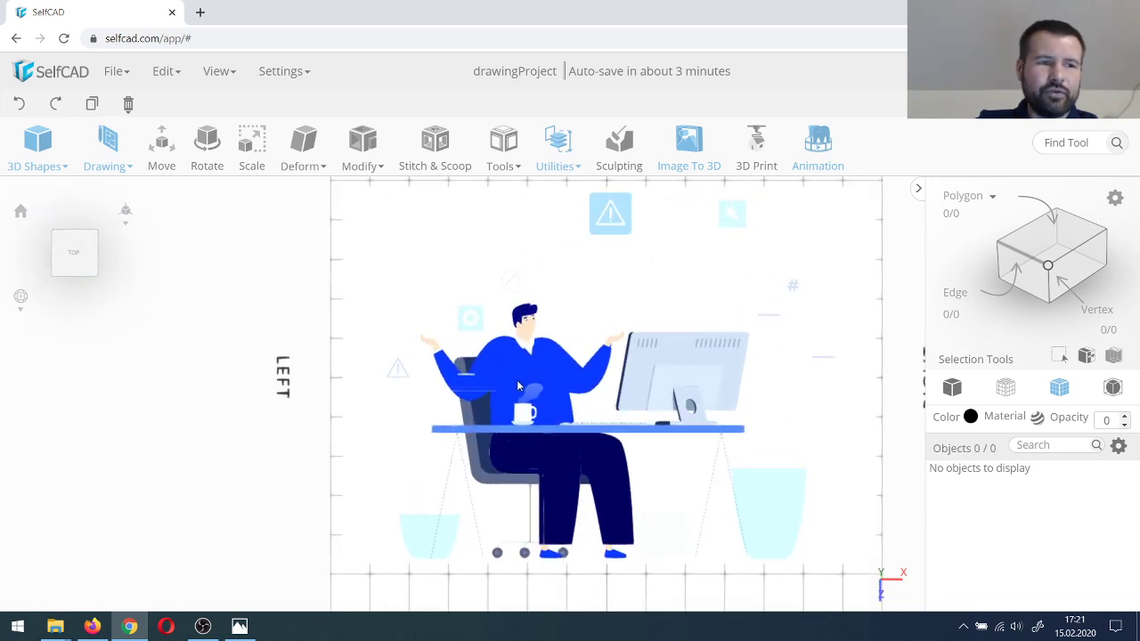
mouse_move(520, 378)
right_mouse_down()
mouse_move(503, 379)
mouse_move(514, 378)
right_mouse_up()
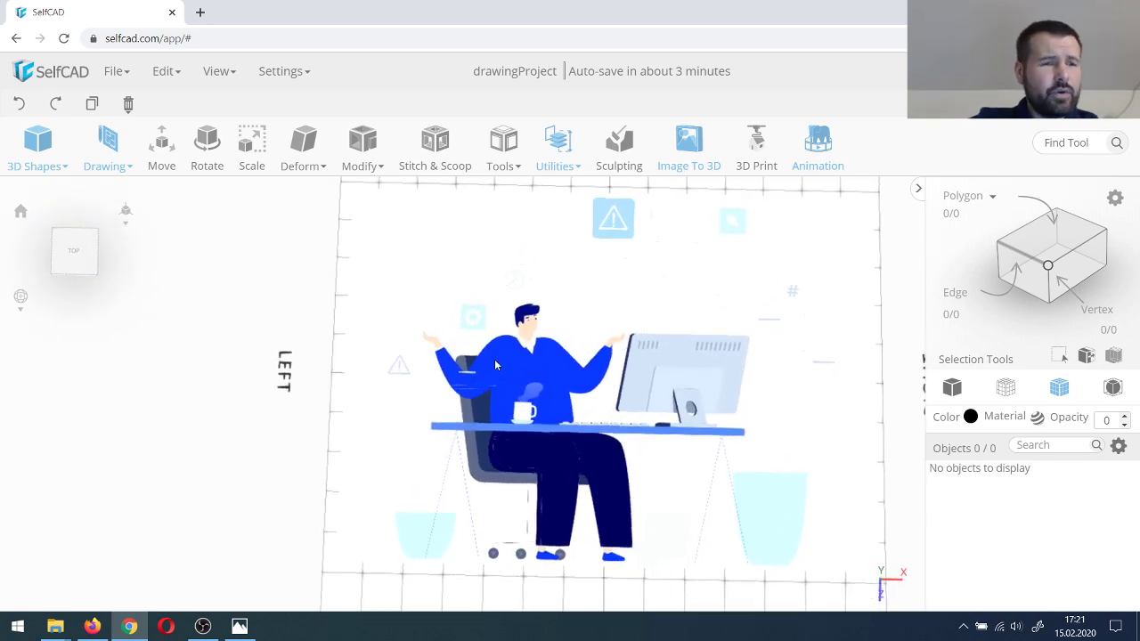
left_click(75, 254)
scroll(525, 330, "up", 5)
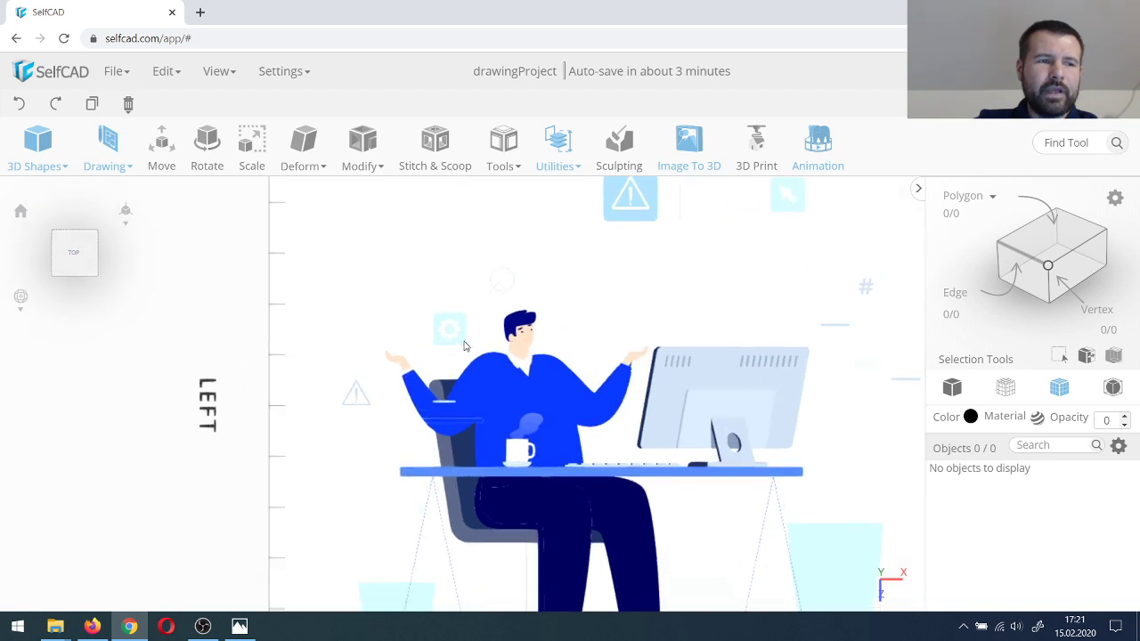
scroll(525, 329, "up", 2)
left_click_drag(428, 380, 423, 318)
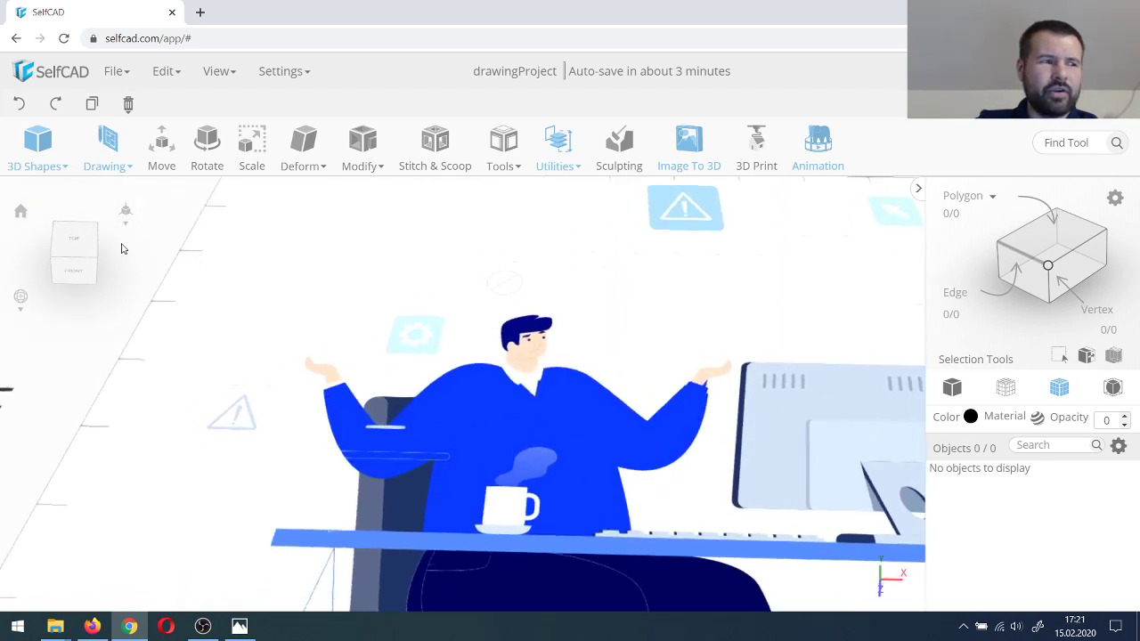
left_click(74, 239)
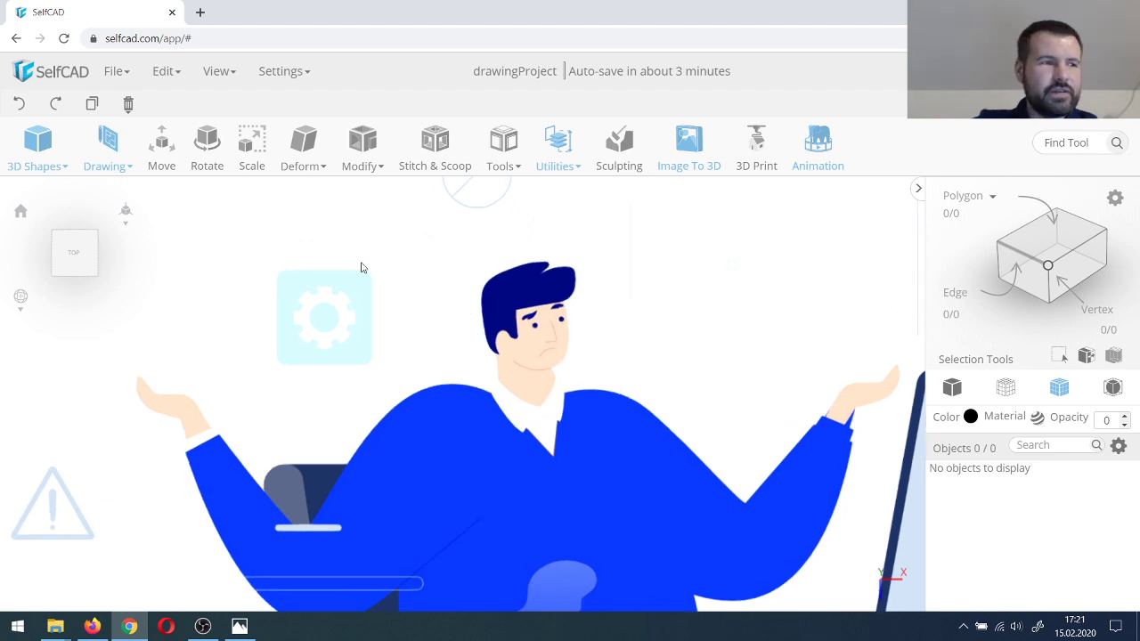
Step: Start the Free Hand Spline tool and turn off its minimum step size and minimum angle step
left_click(104, 144)
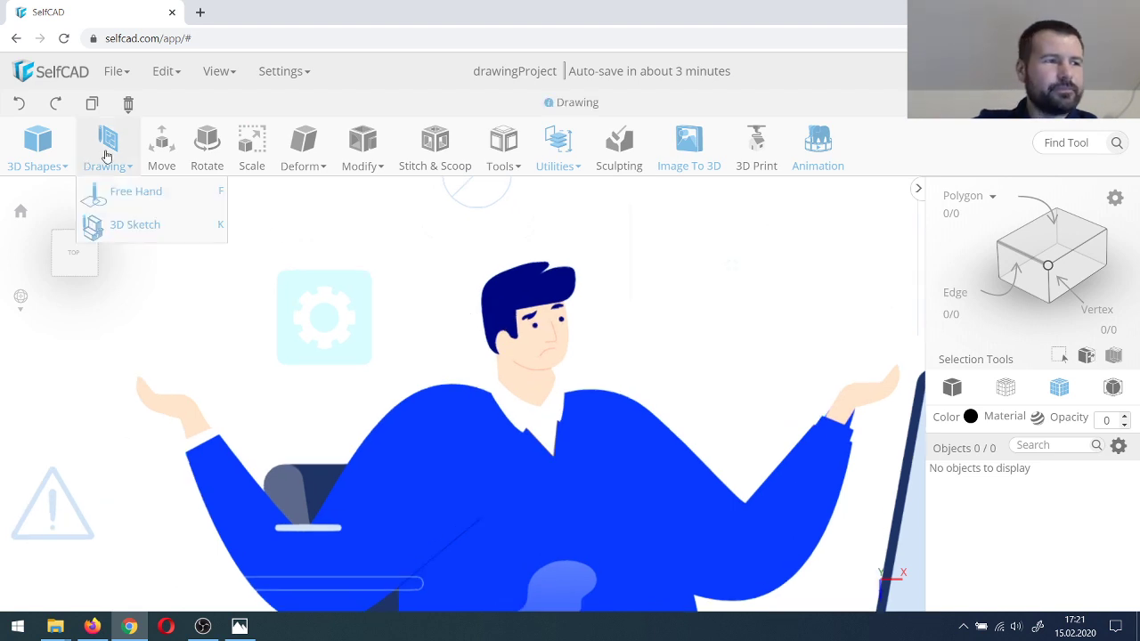
left_click(141, 201)
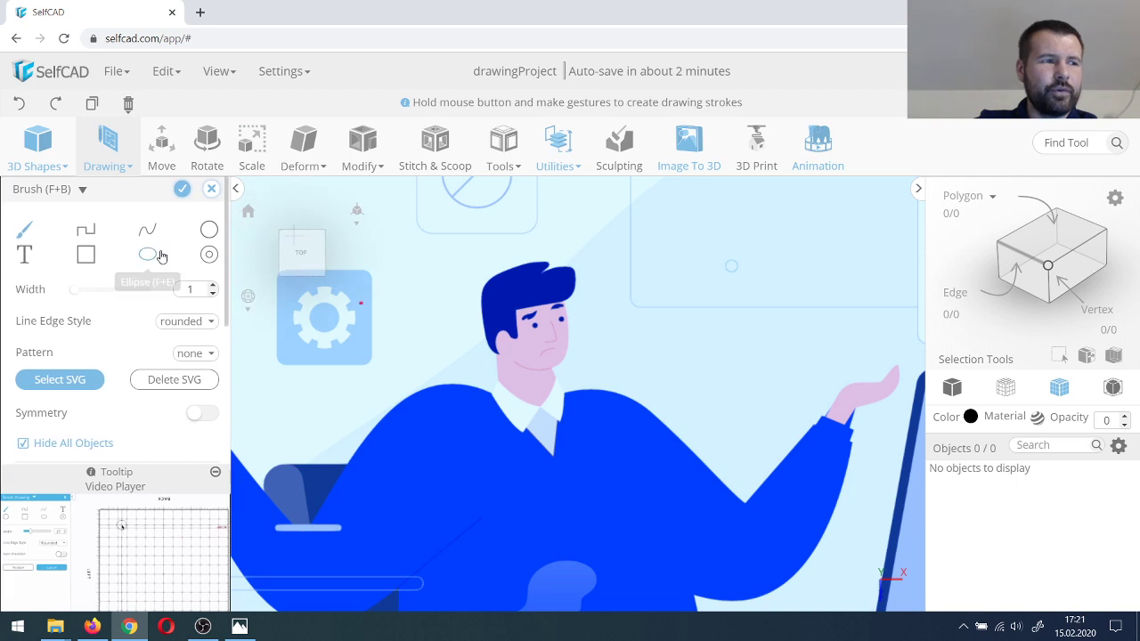
left_click(149, 233)
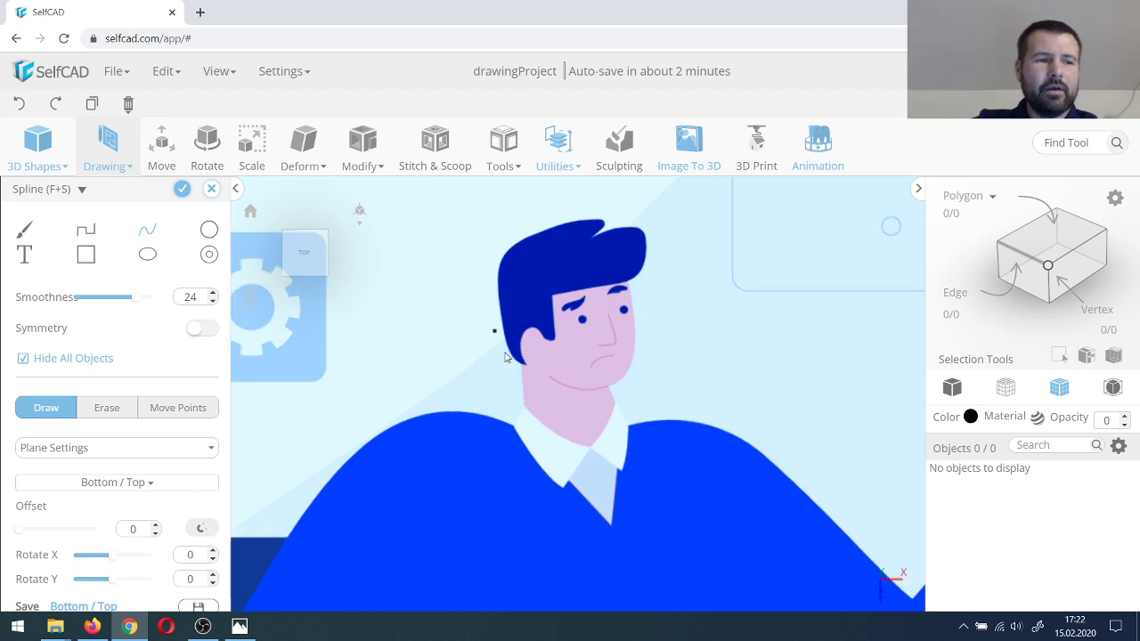
left_click(36, 448)
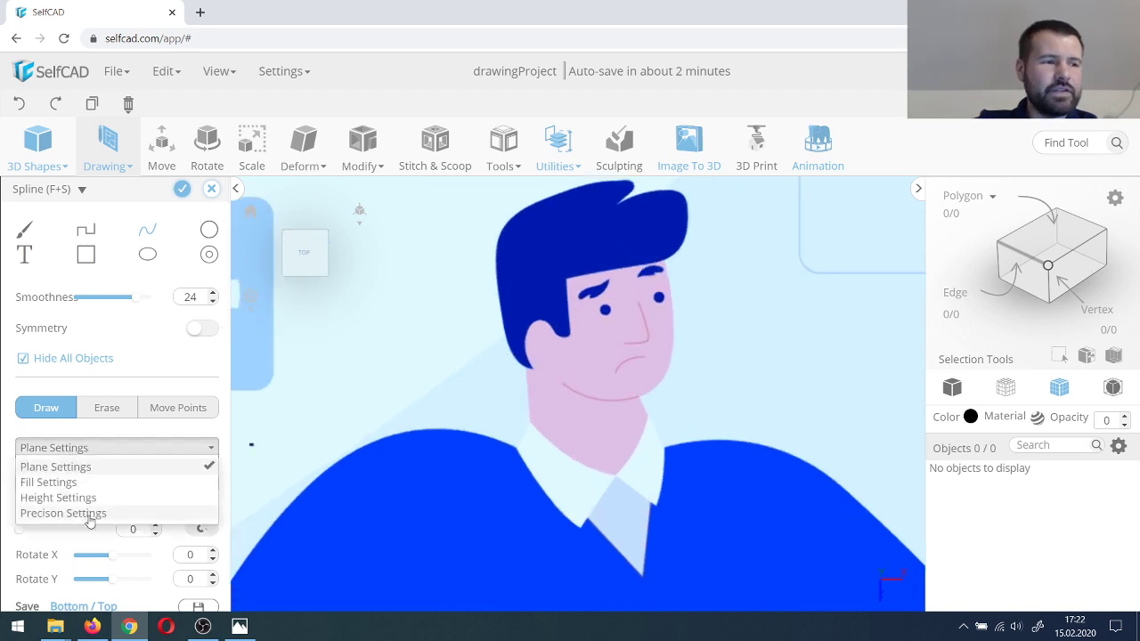
left_click(89, 514)
left_click(23, 545)
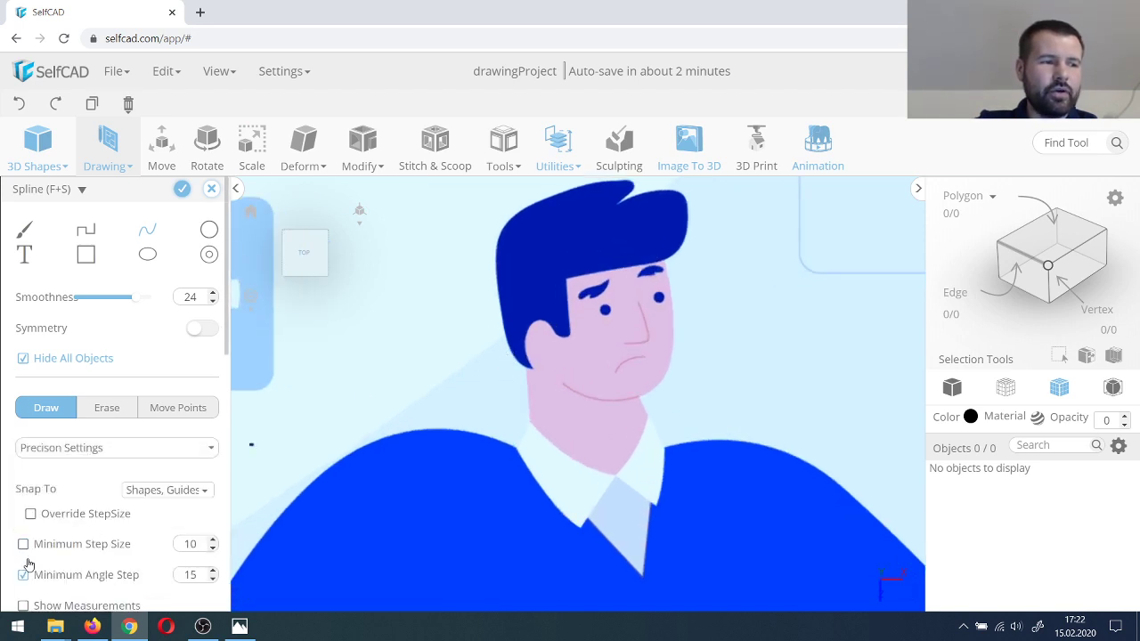
left_click(23, 576)
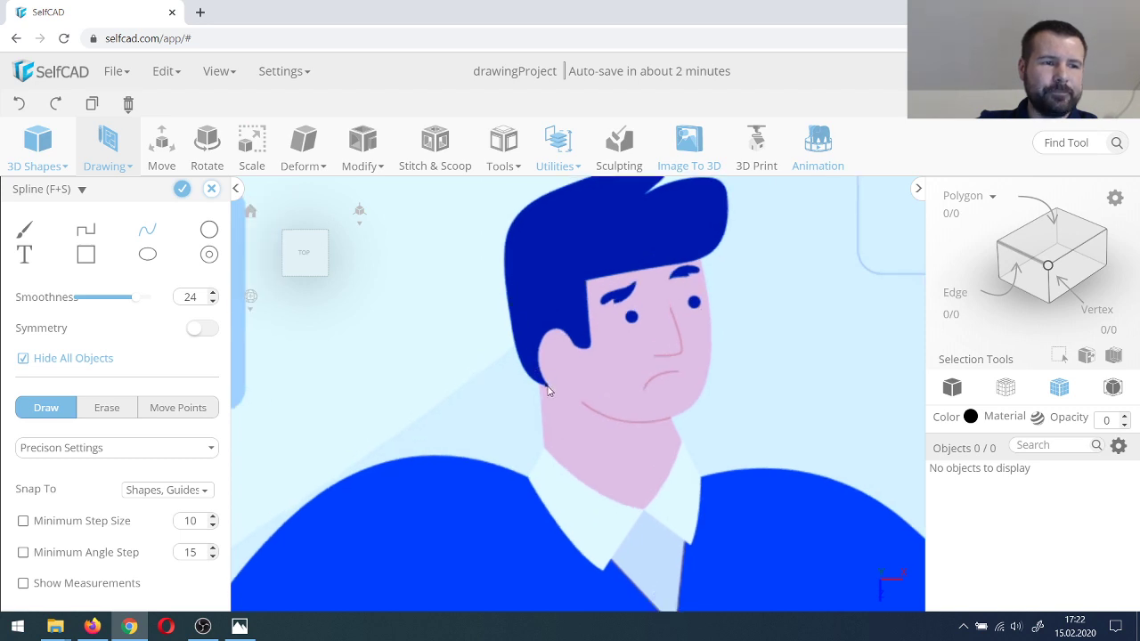
Step: Trace the hair's outer outline with the spline, from behind the ear over the crown and tuft to the forehead's far corner
mouse_move(548, 390)
left_mouse_down()
mouse_move(521, 360)
mouse_move(507, 298)
mouse_move(505, 232)
mouse_move(524, 209)
mouse_move(520, 240)
left_mouse_up()
key("Up")
key("Up")
key("Right")
mouse_move(591, 223)
left_mouse_down()
mouse_move(636, 230)
mouse_move(626, 251)
left_mouse_up()
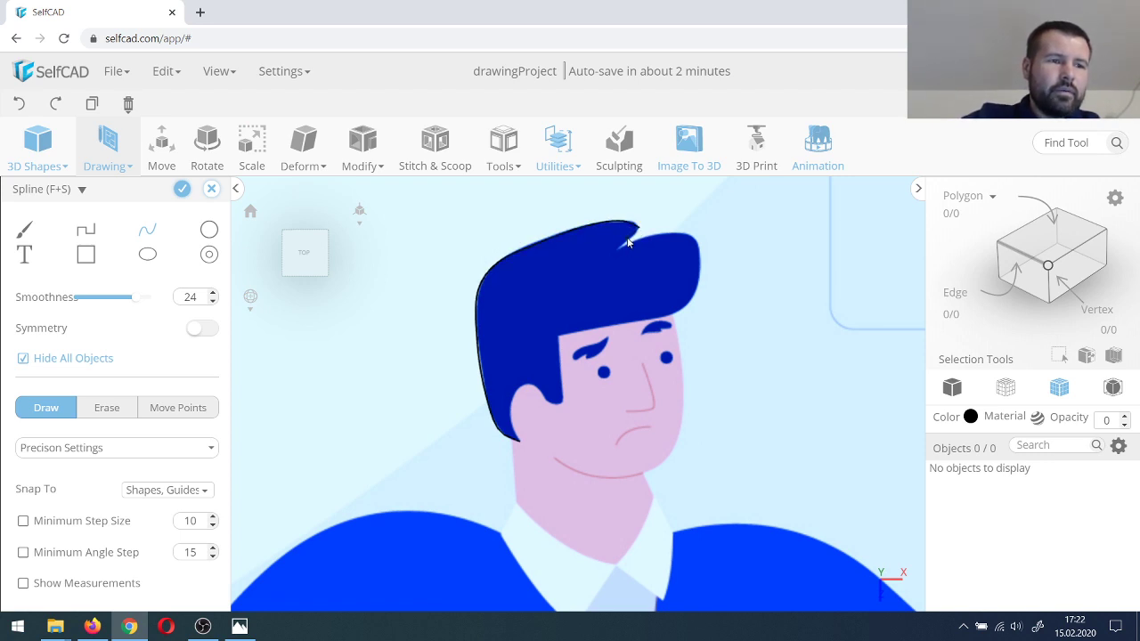
left_click(691, 234)
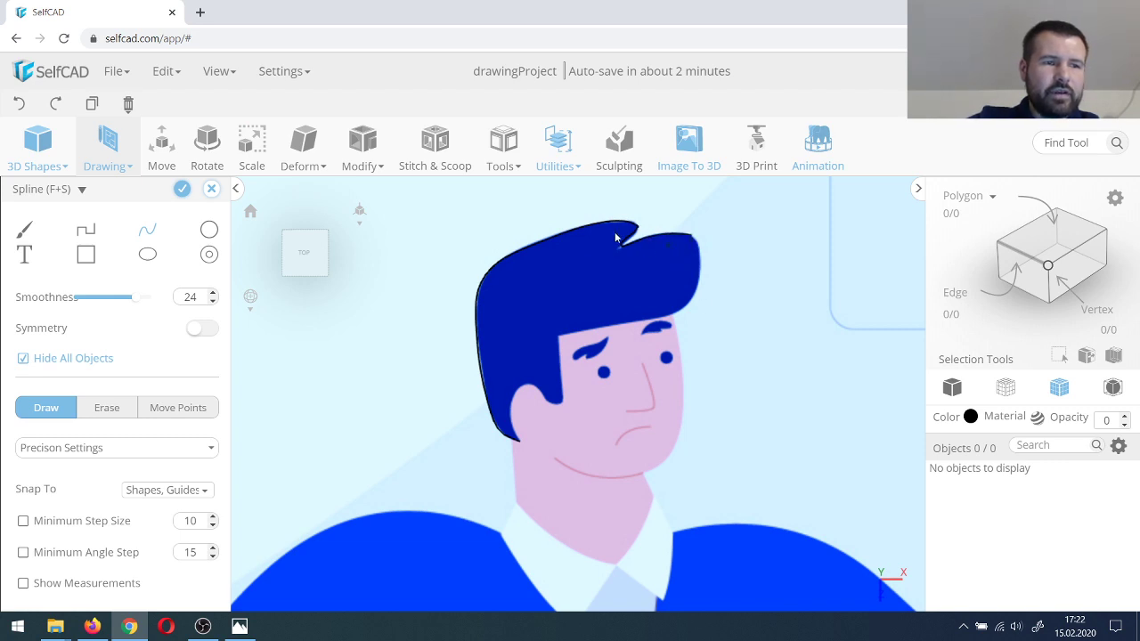
left_click(971, 418)
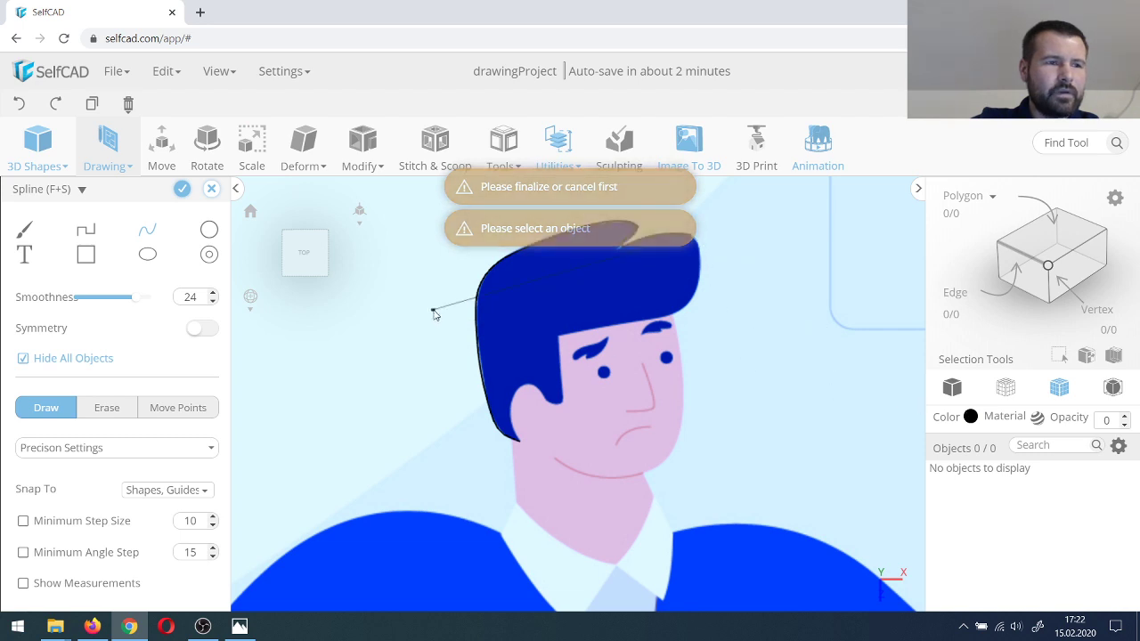
left_click(701, 255)
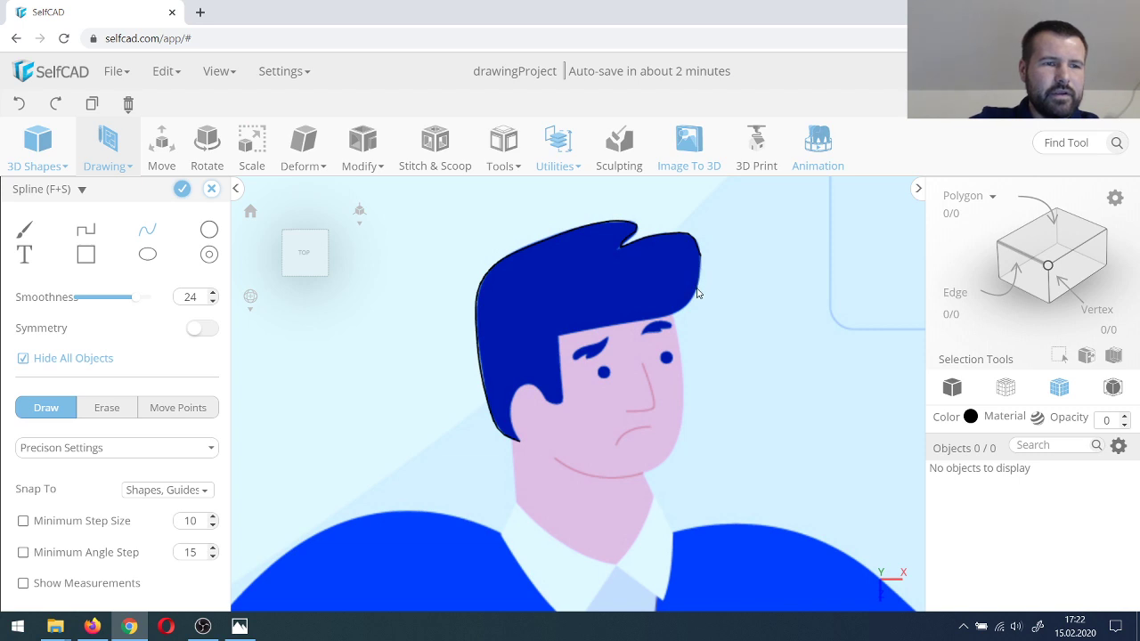
left_click(697, 293)
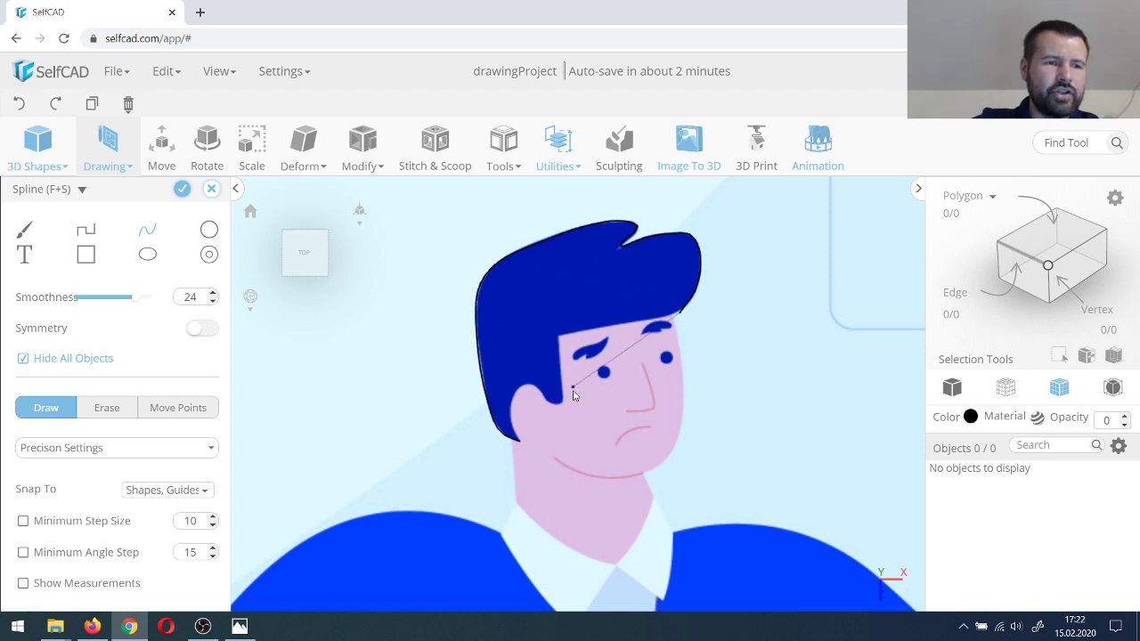
Step: Continue the hair outline with straight lines along the fringe and down the front edge of the sideburn
left_click(87, 233)
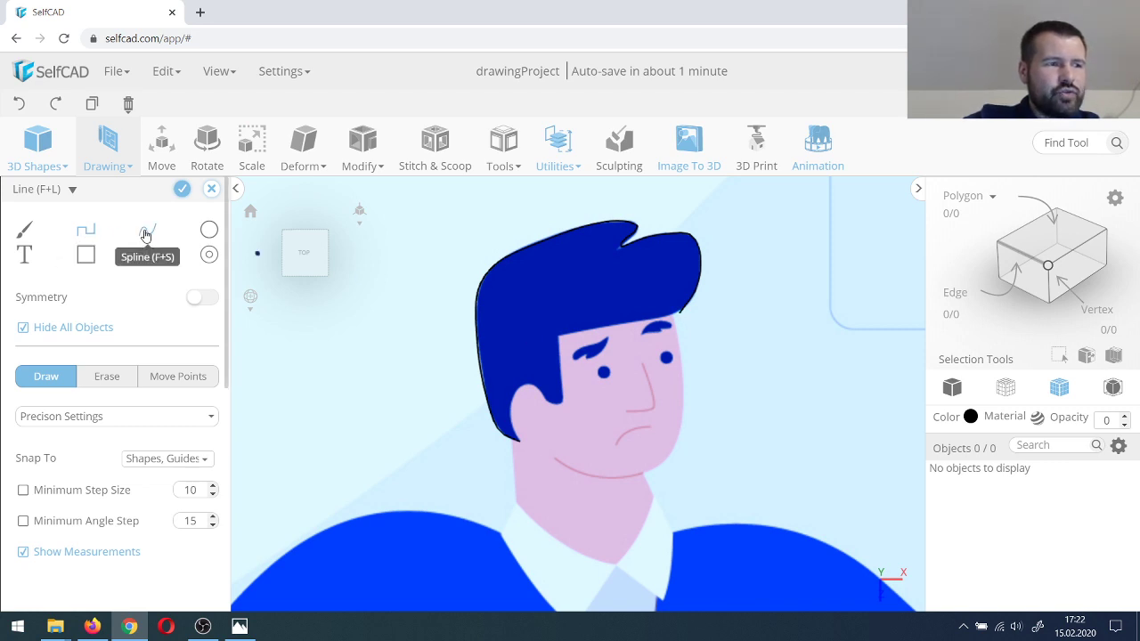
scroll(681, 318, "up", 1)
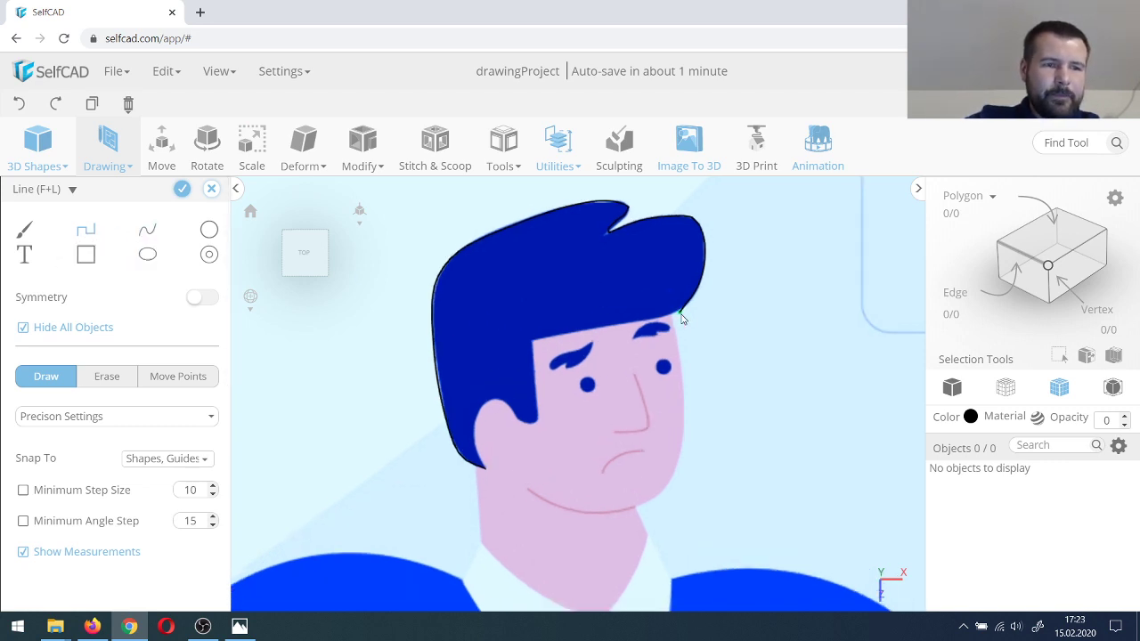
scroll(681, 318, "up", 1)
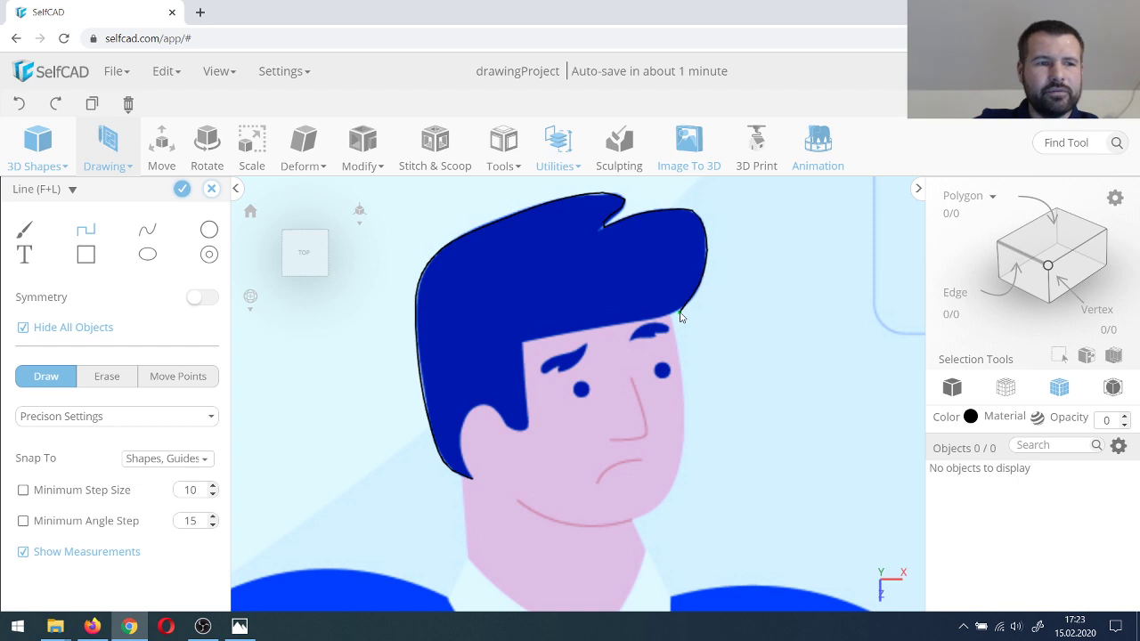
left_click(523, 343)
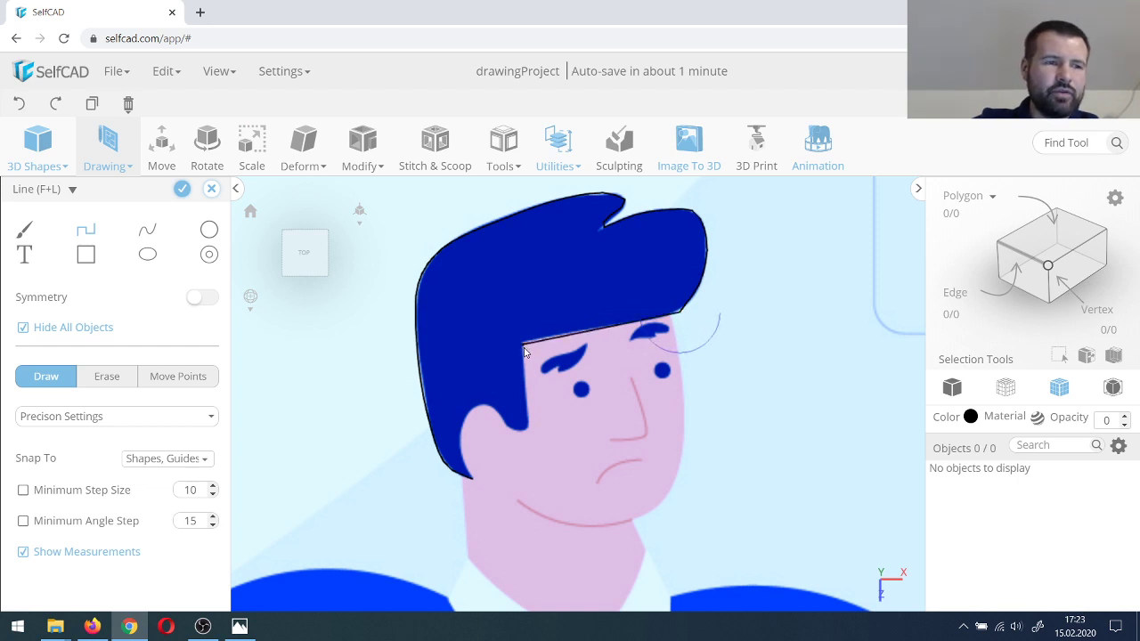
left_click(529, 428)
Step: Close the hair outline with a spline around the sideburn tip and the ear back to the starting point
left_click(147, 230)
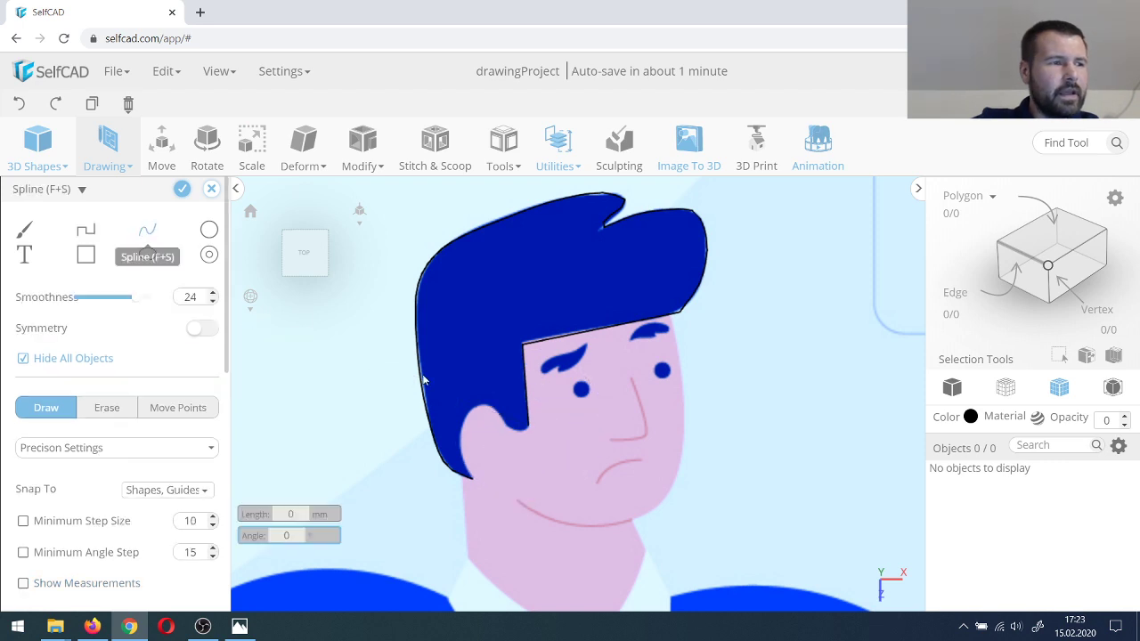
left_click(529, 430)
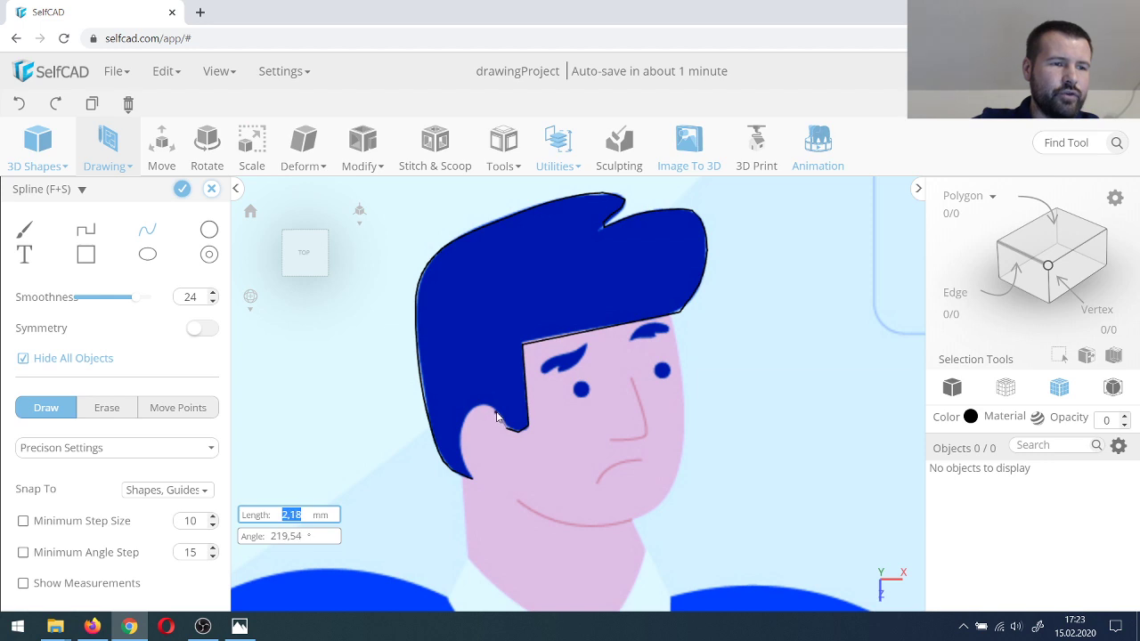
left_click(496, 412)
left_click(465, 417)
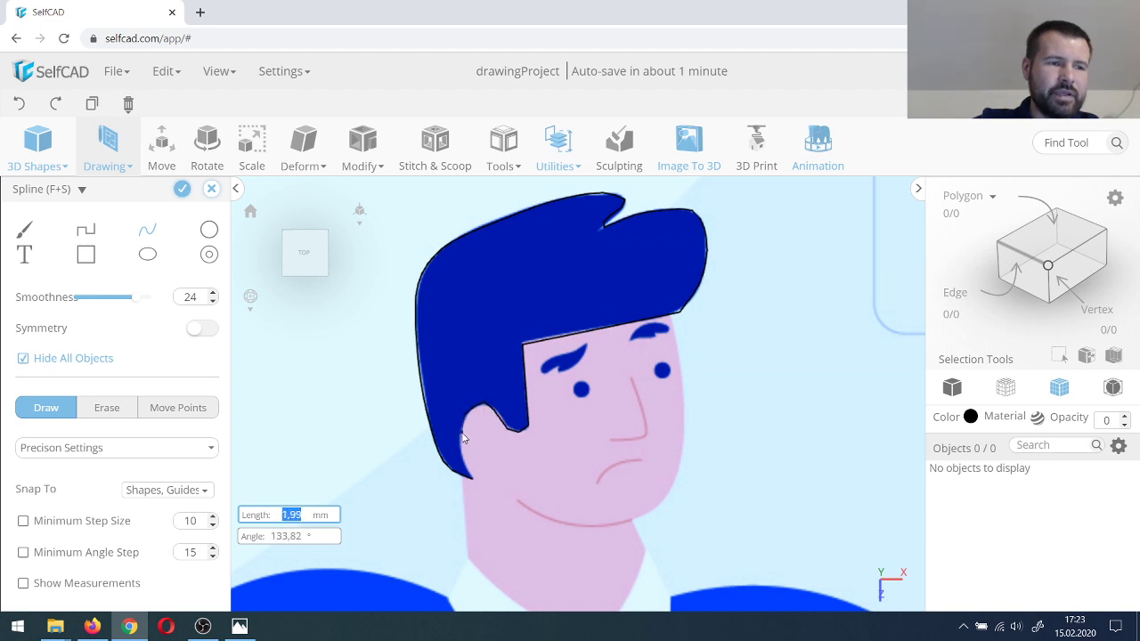
left_click(461, 438)
left_click(462, 458)
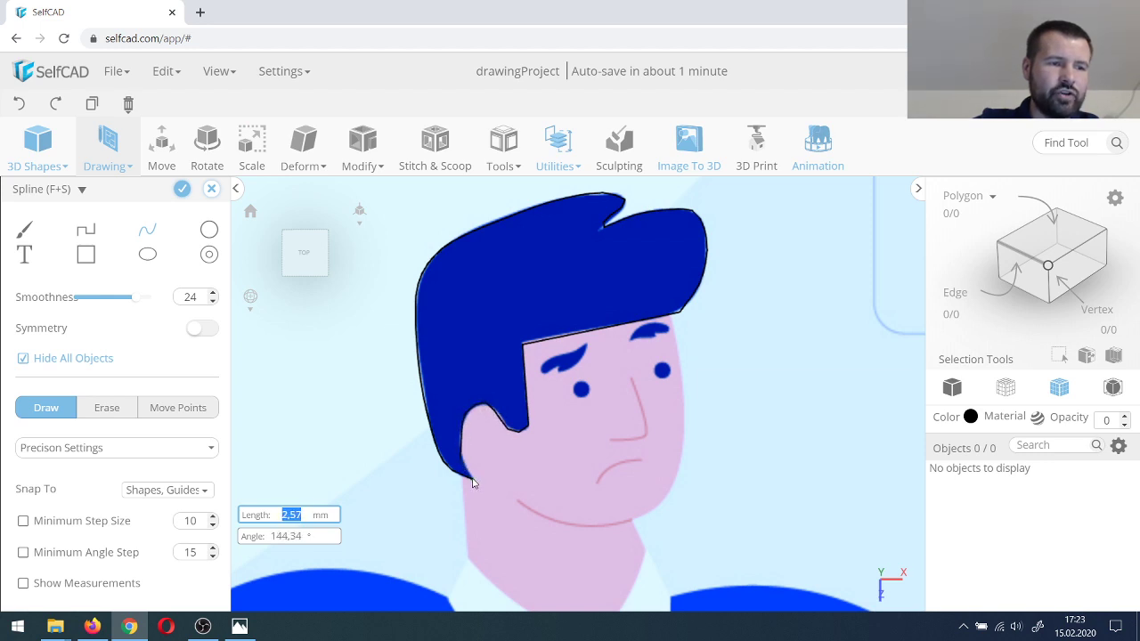
scroll(473, 485, "down", 3)
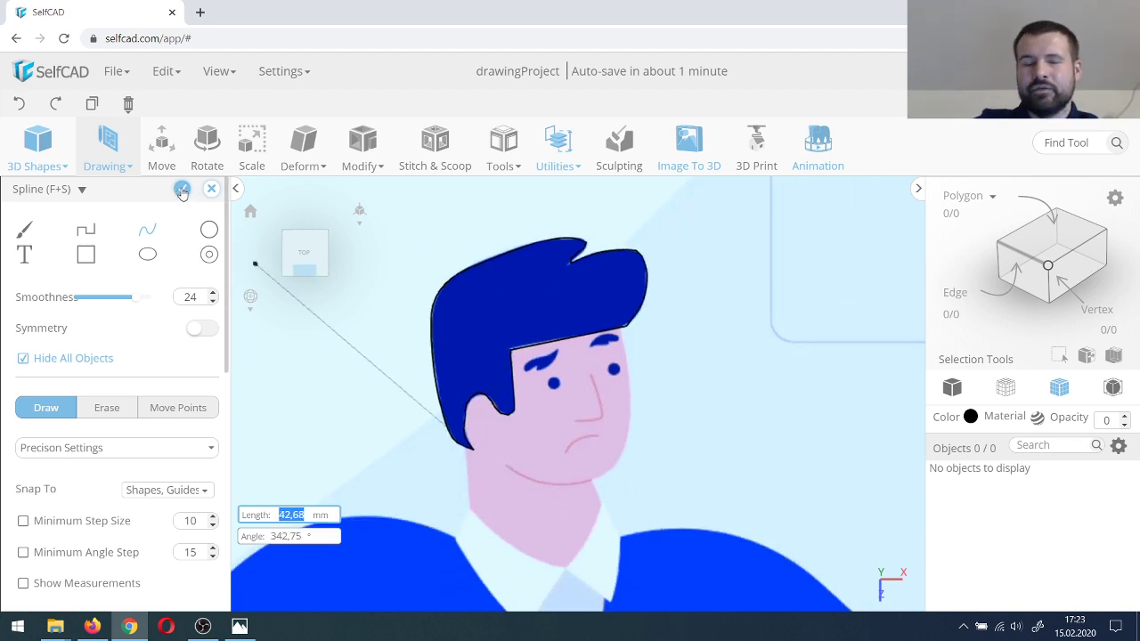
Step: Set the drawing height to 10 and finalize the hair outline as a solid shape
left_click(113, 448)
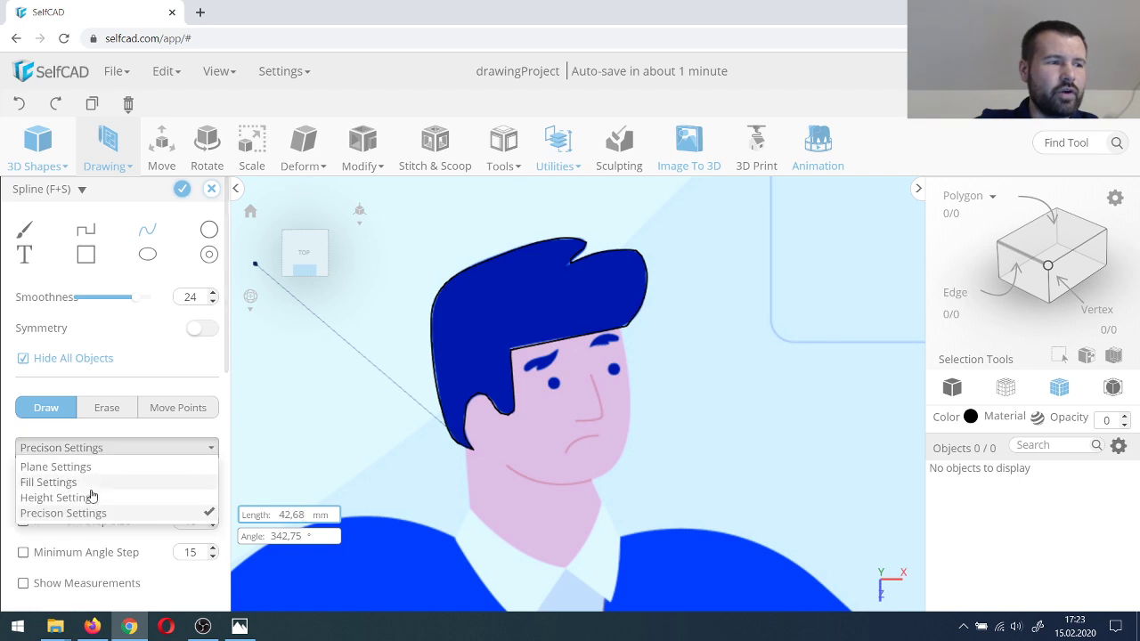
left_click(91, 494)
double_click(185, 481)
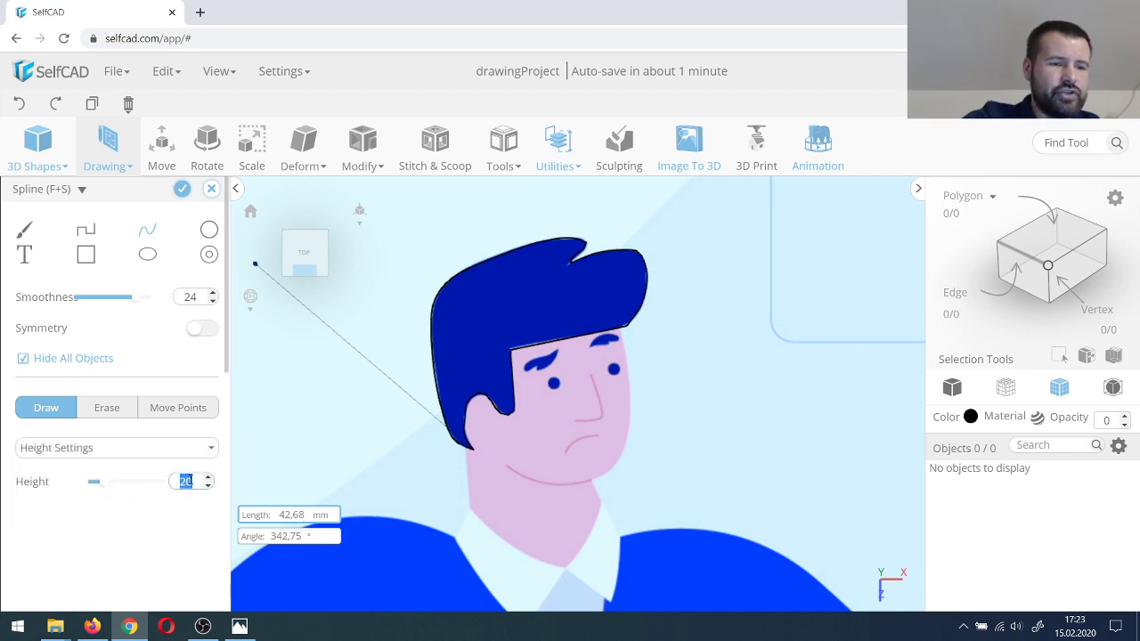
type("10")
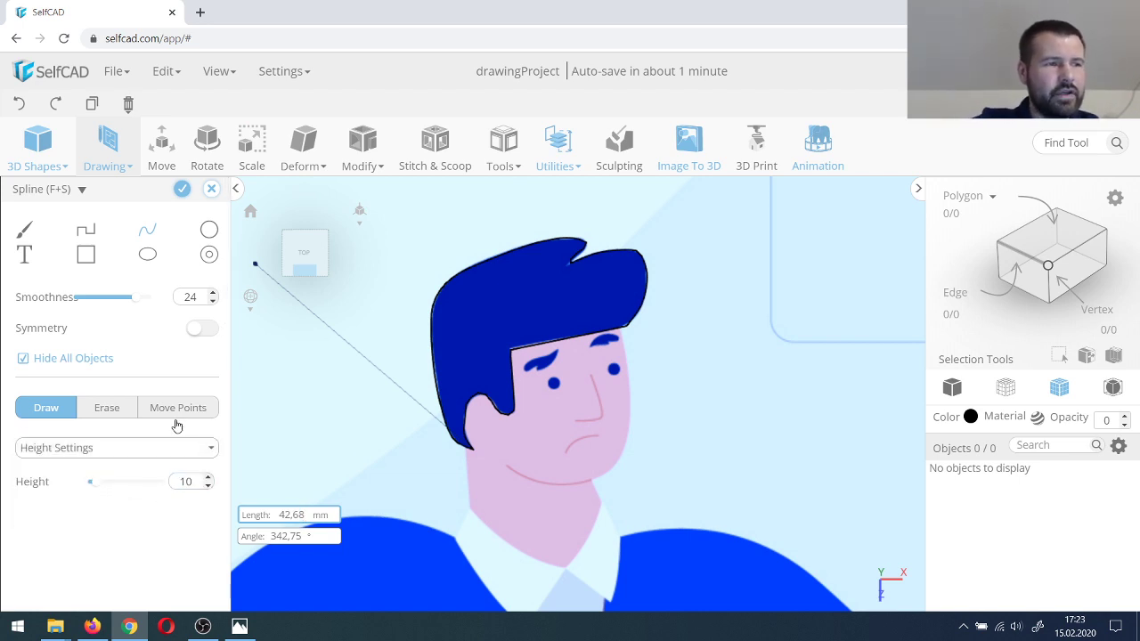
left_click(182, 188)
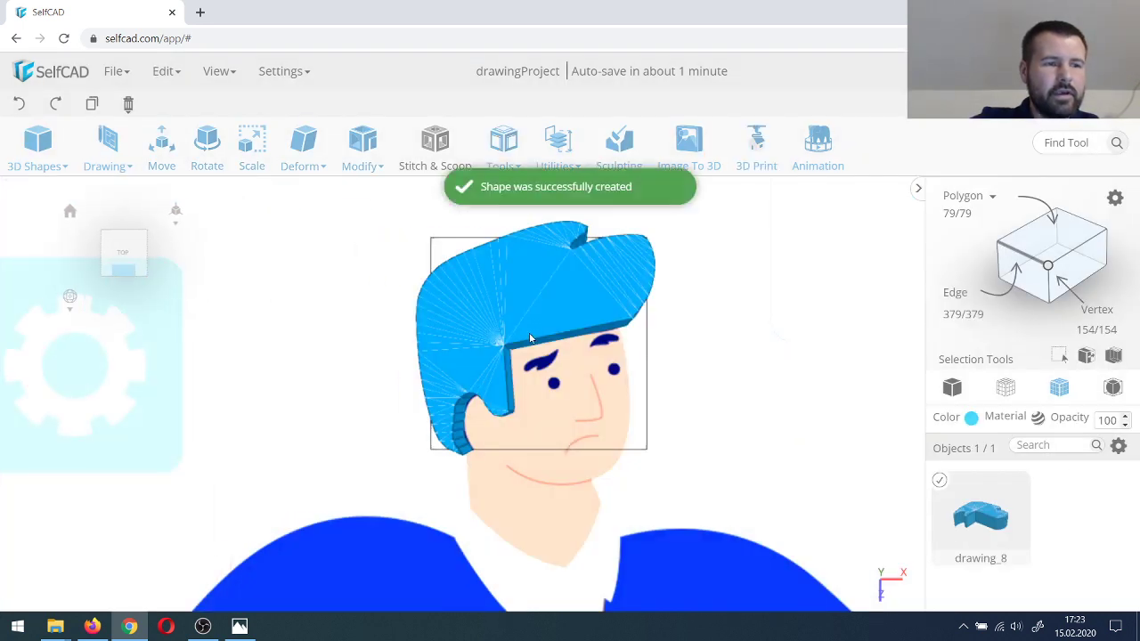
Step: Colour the hair shape with the medium blue from the palette
left_click(971, 417)
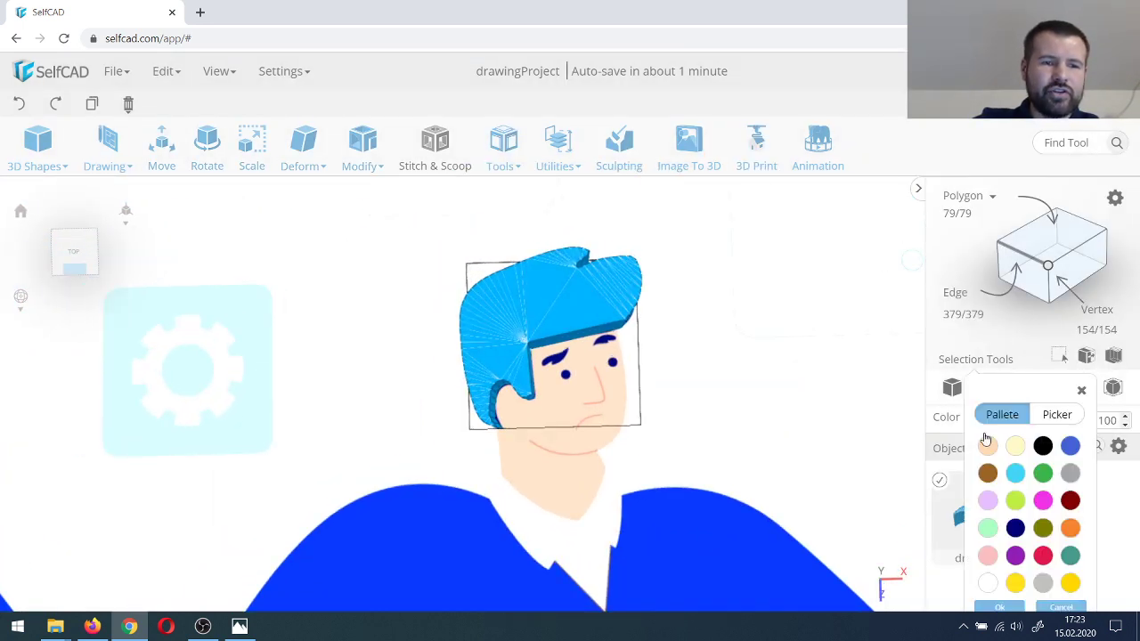
left_click(1069, 433)
left_click(1013, 594)
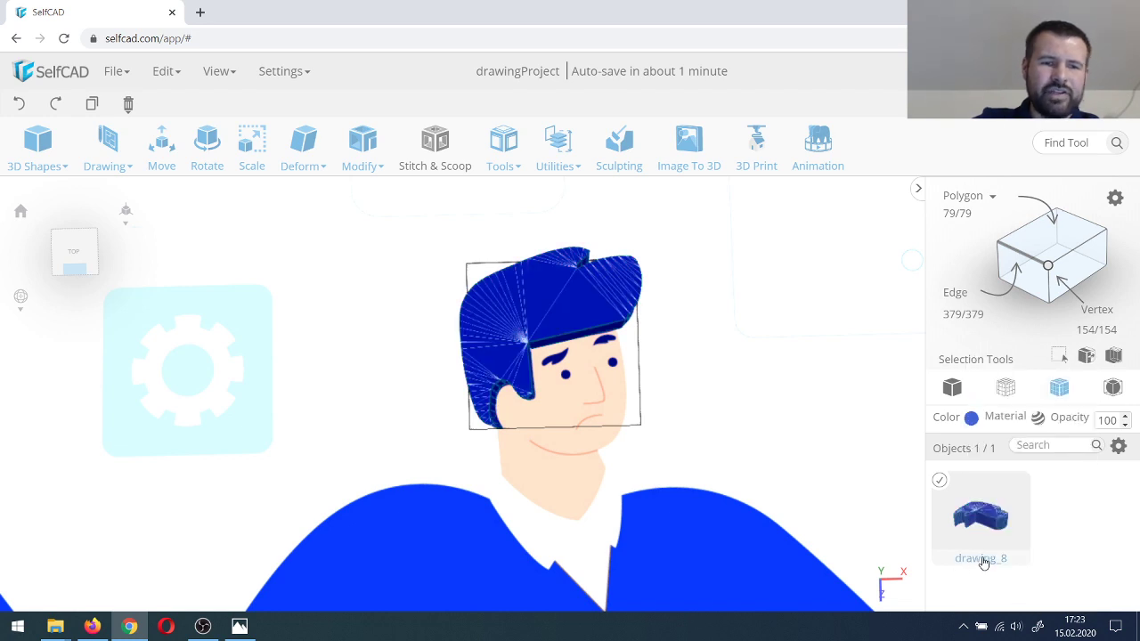
Step: Hide the hair shape so the reference image underneath is uncovered
scroll(326, 360, "down", 2)
scroll(600, 271, "down", 2)
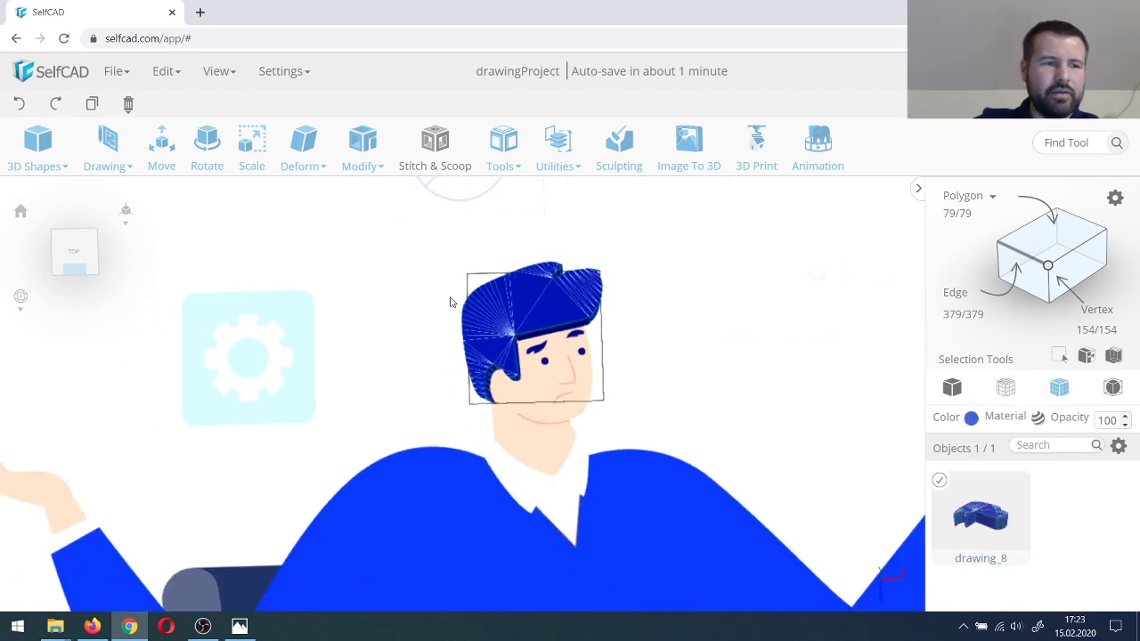
scroll(456, 299, "up", 3)
right_click_drag(478, 300, 493, 293)
left_click(1118, 446)
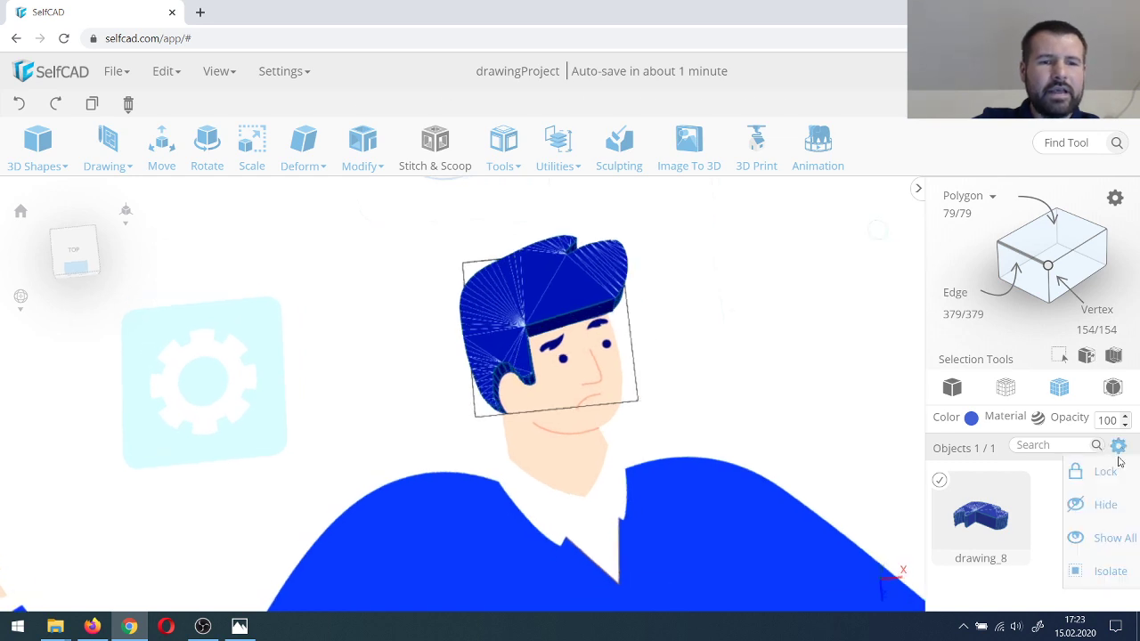
left_click(1071, 504)
scroll(595, 389, "down", 1)
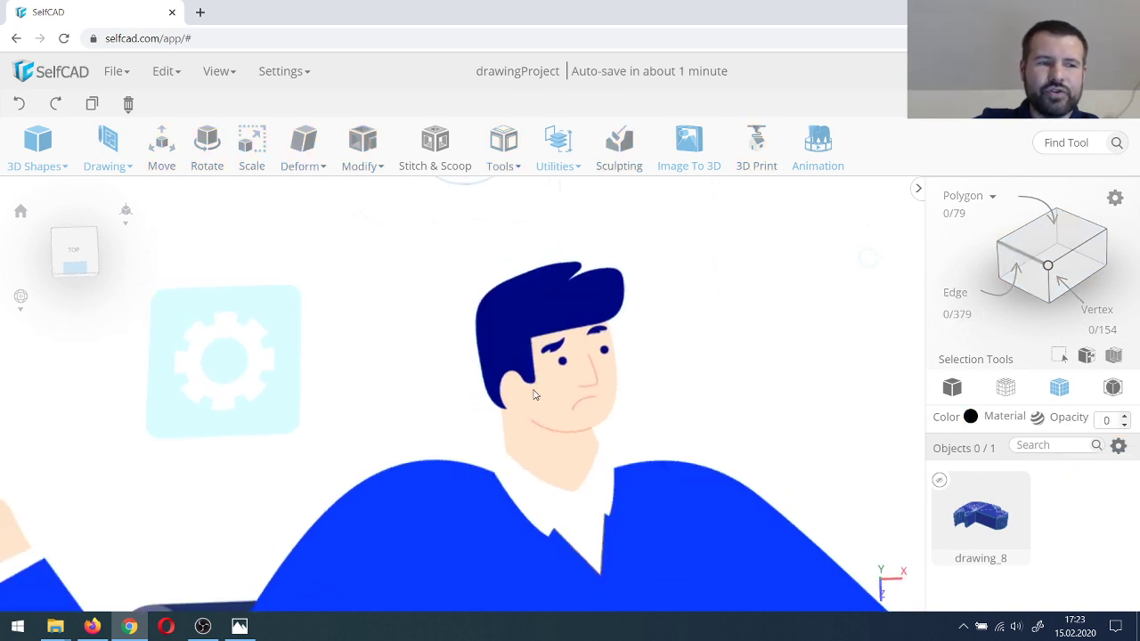
left_click(103, 144)
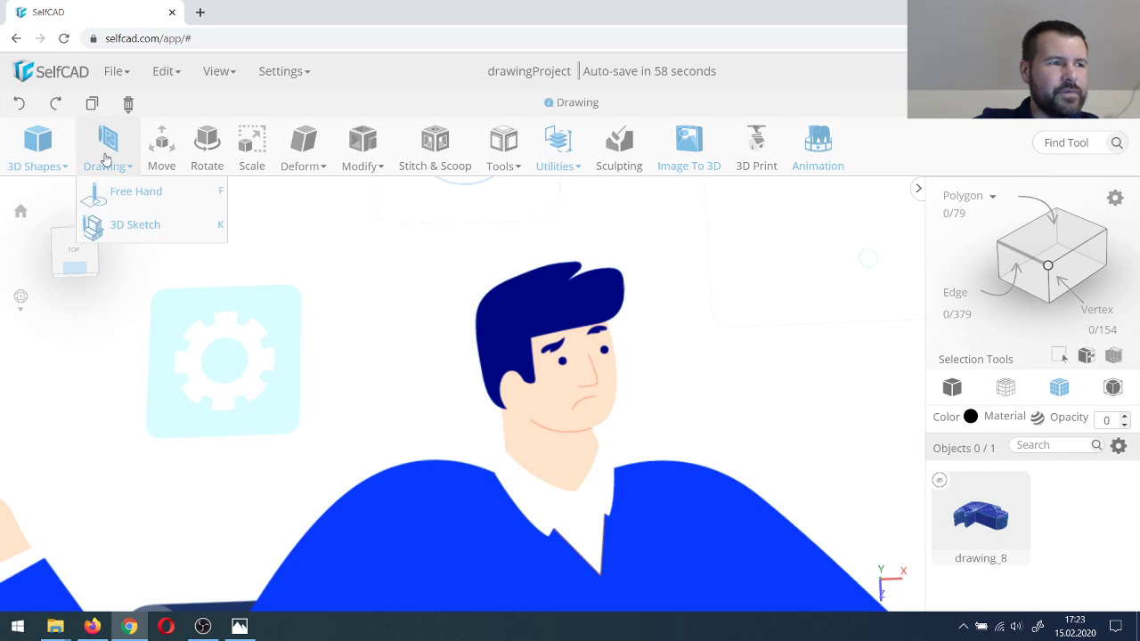
left_click(130, 237)
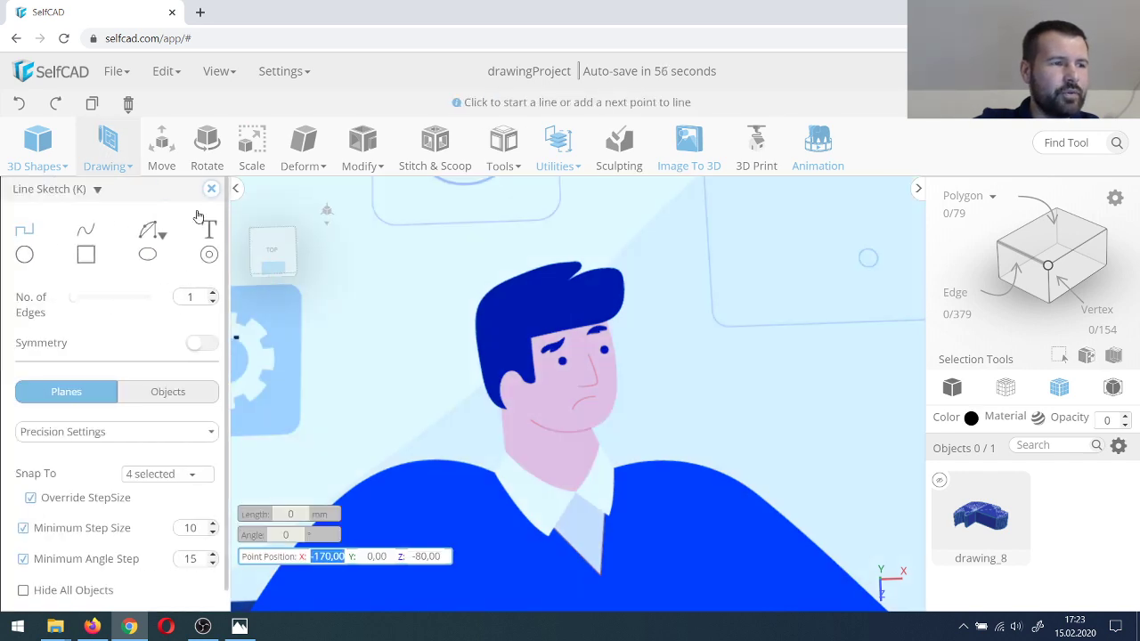
left_click(210, 188)
Step: Start a Free Hand drawing and draw straight lines from the back of the neck up into the hair and across the forehead
left_click(110, 158)
left_click(111, 191)
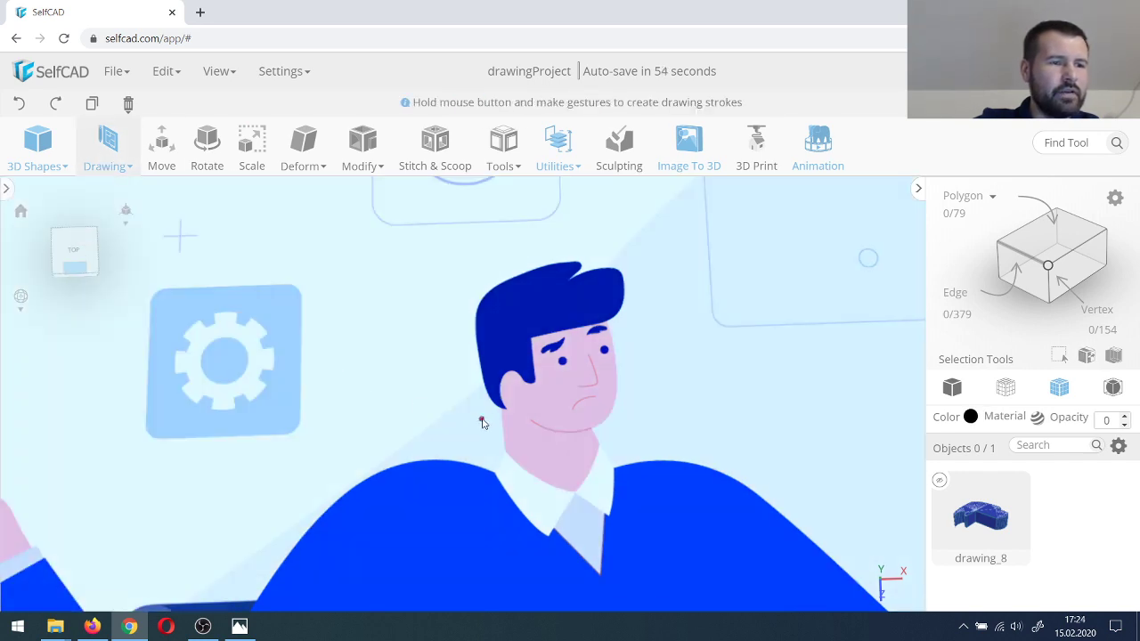
left_click(87, 233)
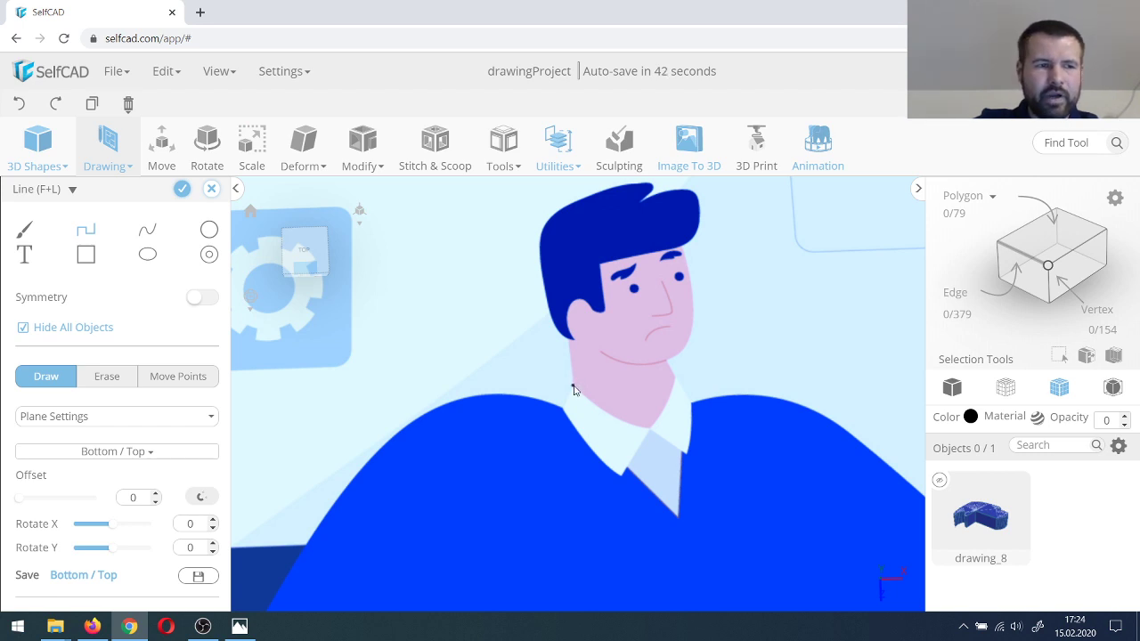
left_click(575, 390)
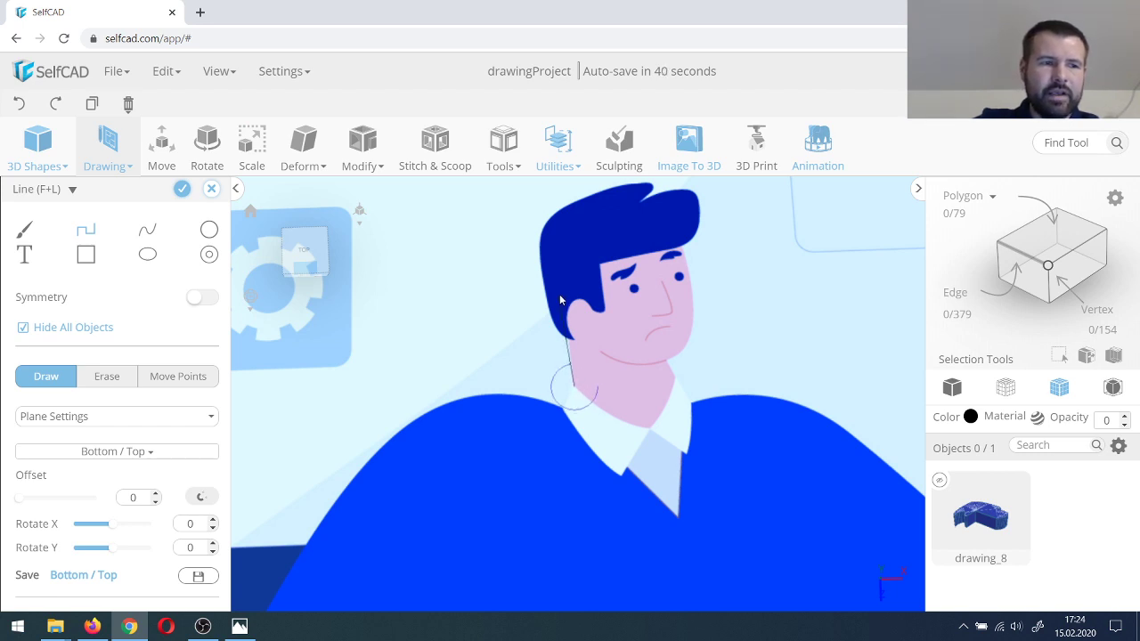
left_click(561, 263)
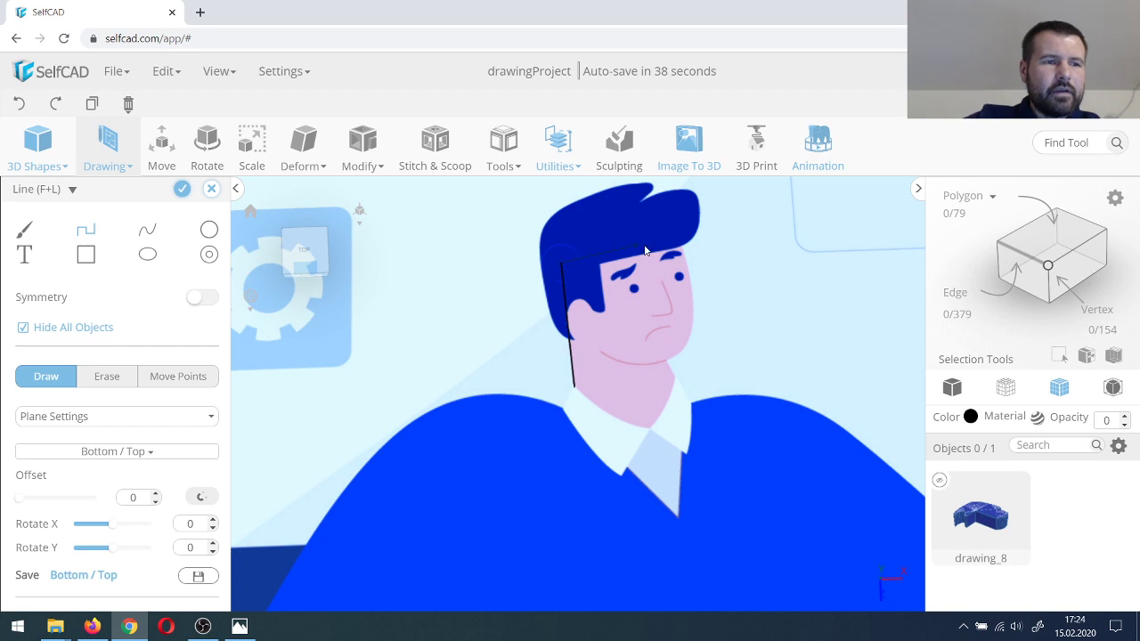
left_click(678, 236)
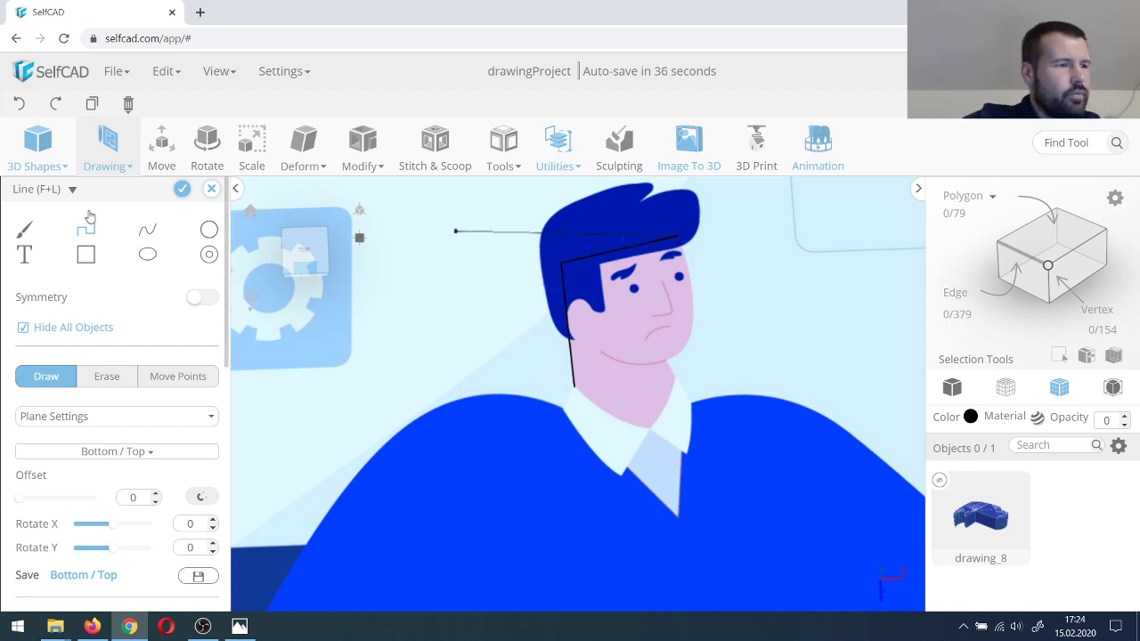
Step: Continue the face outline with a spline from the forehead down the cheek and around the chin to the neck
left_click(148, 231)
left_click(680, 238)
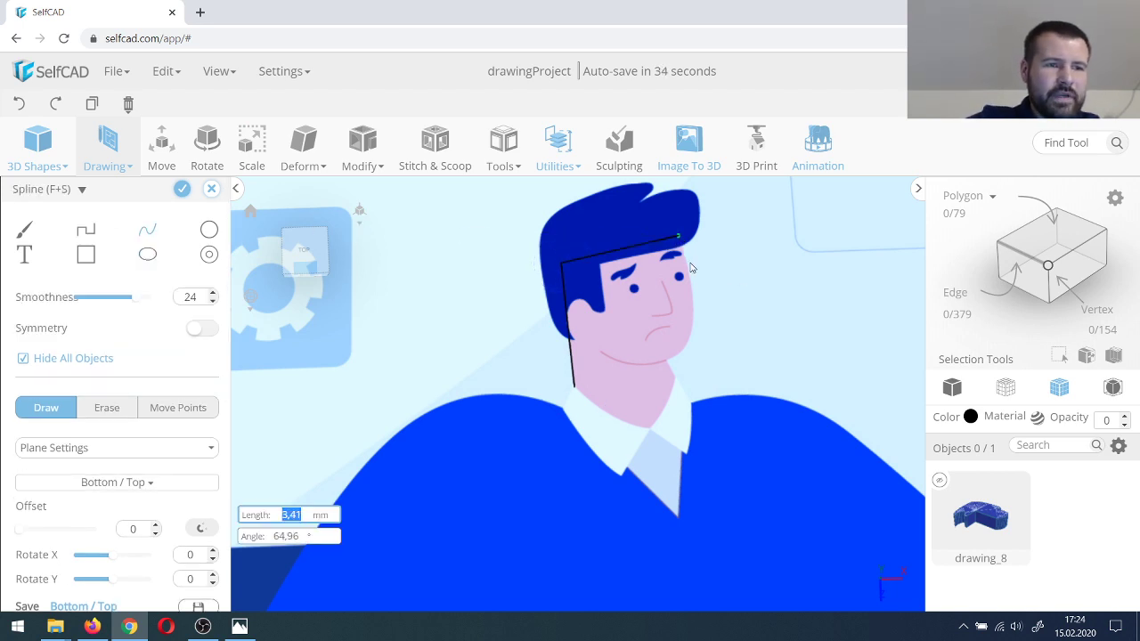
left_click(693, 334)
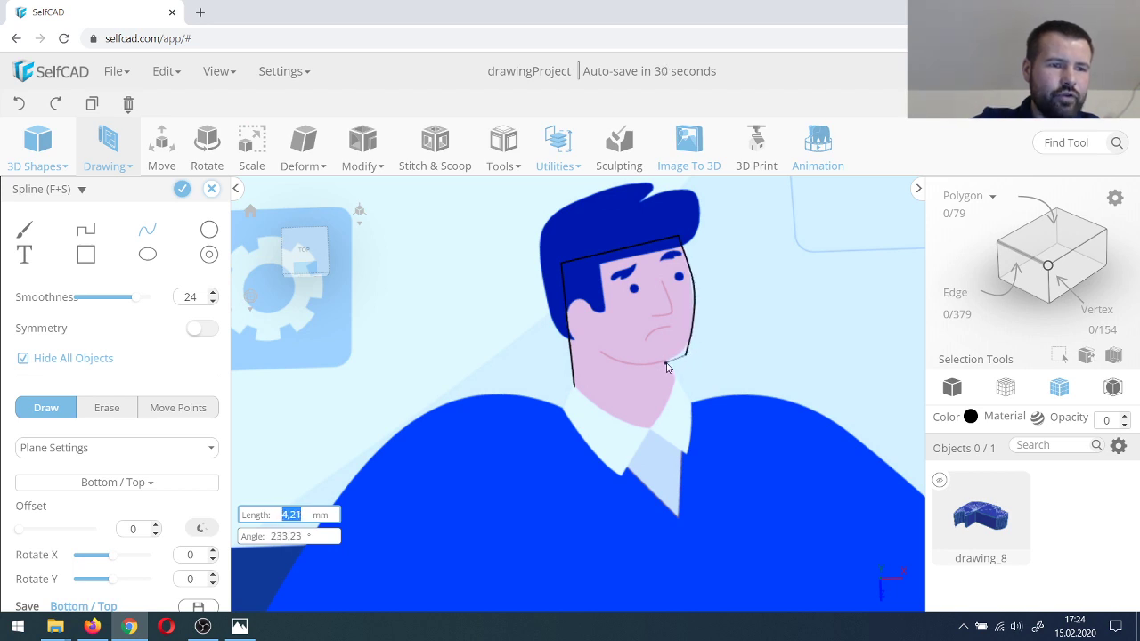
left_click(666, 362)
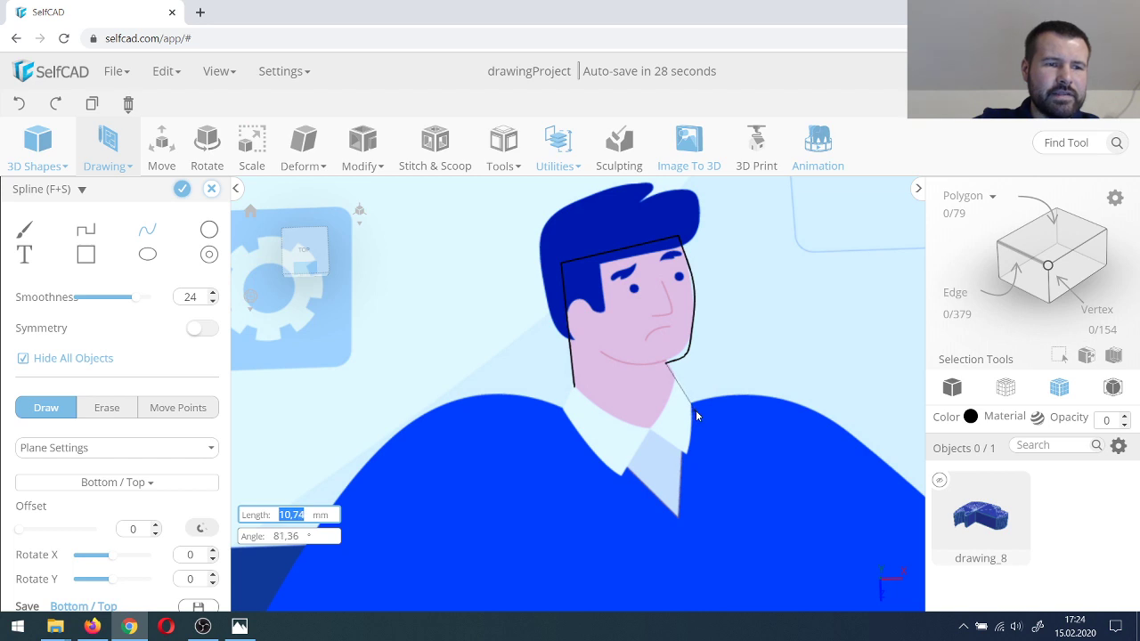
Step: Close the face outline with straight lines down the neck, across the shirt collar and back to the starting point
left_click(85, 230)
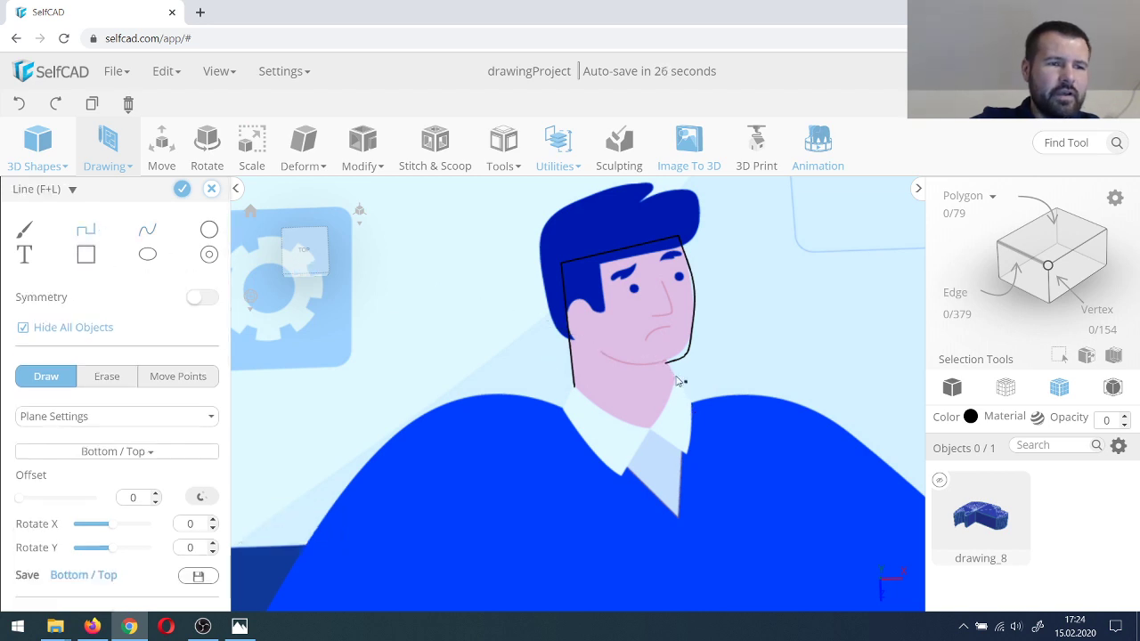
left_click(703, 416)
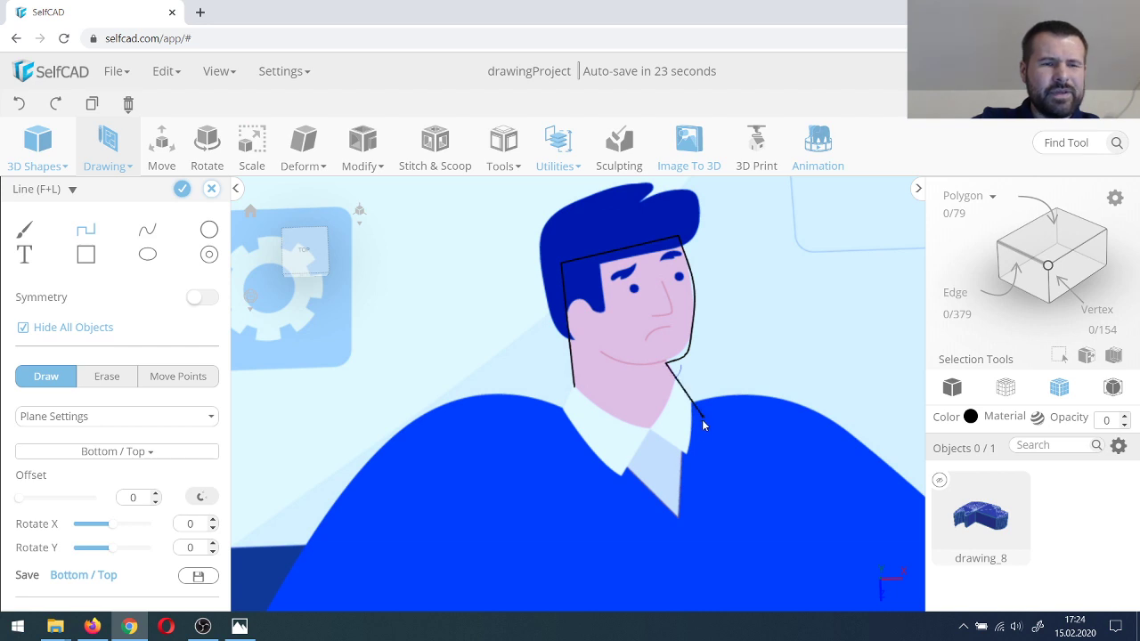
left_click(661, 452)
left_click(614, 448)
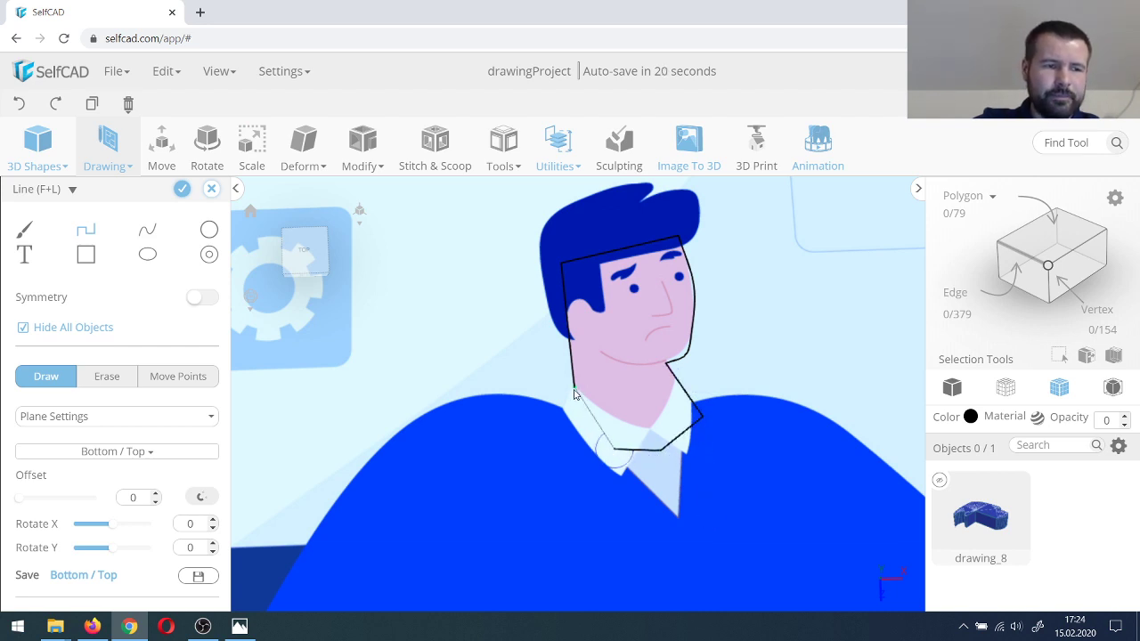
left_click(575, 389)
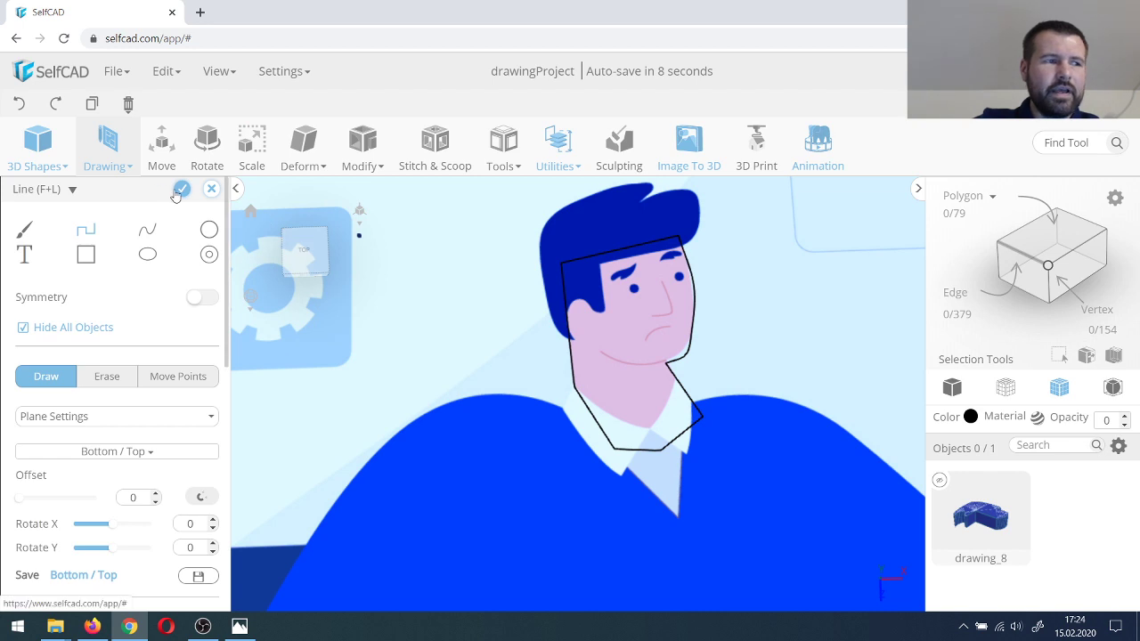
Step: Set the drawing height to 5 and finalize the face outline as a solid shape
left_click(102, 427)
left_click(90, 465)
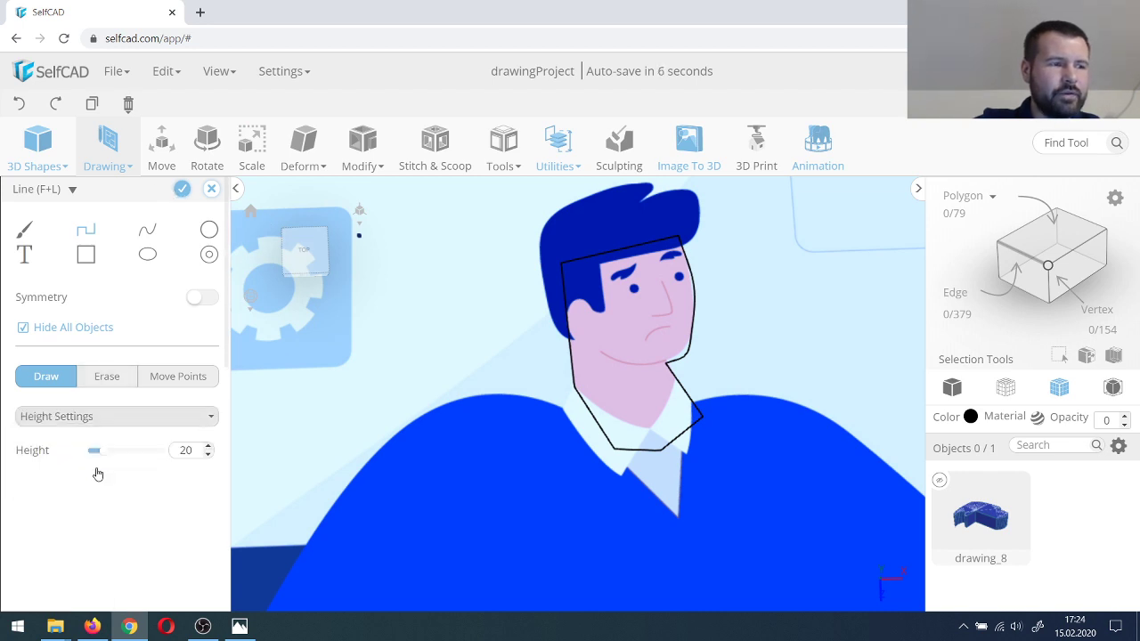
double_click(185, 450)
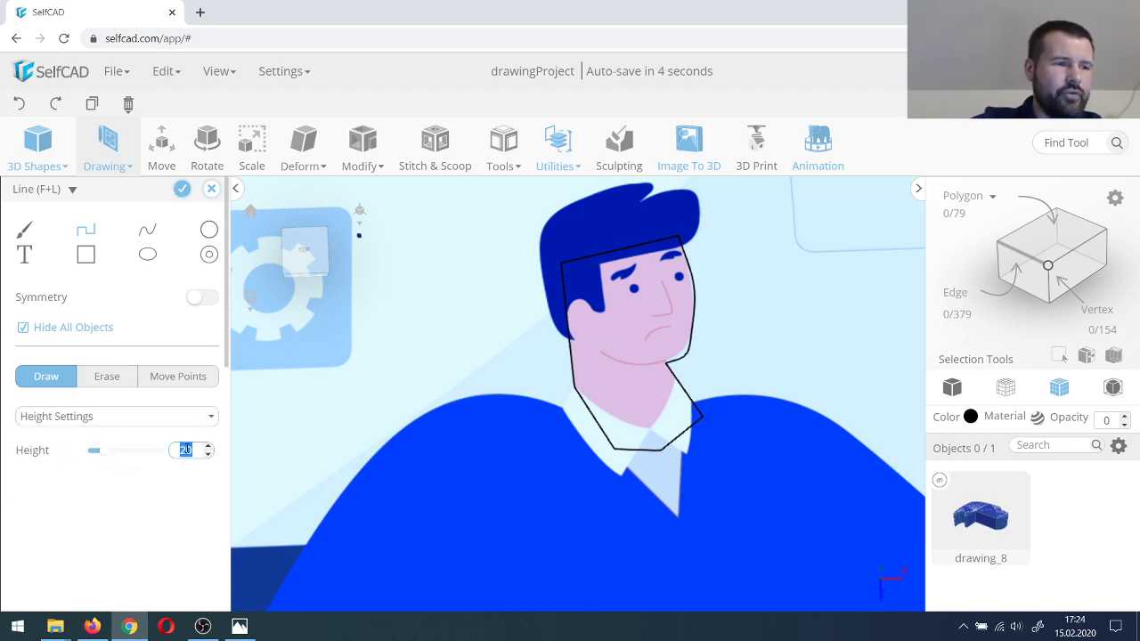
type("5")
left_click(181, 188)
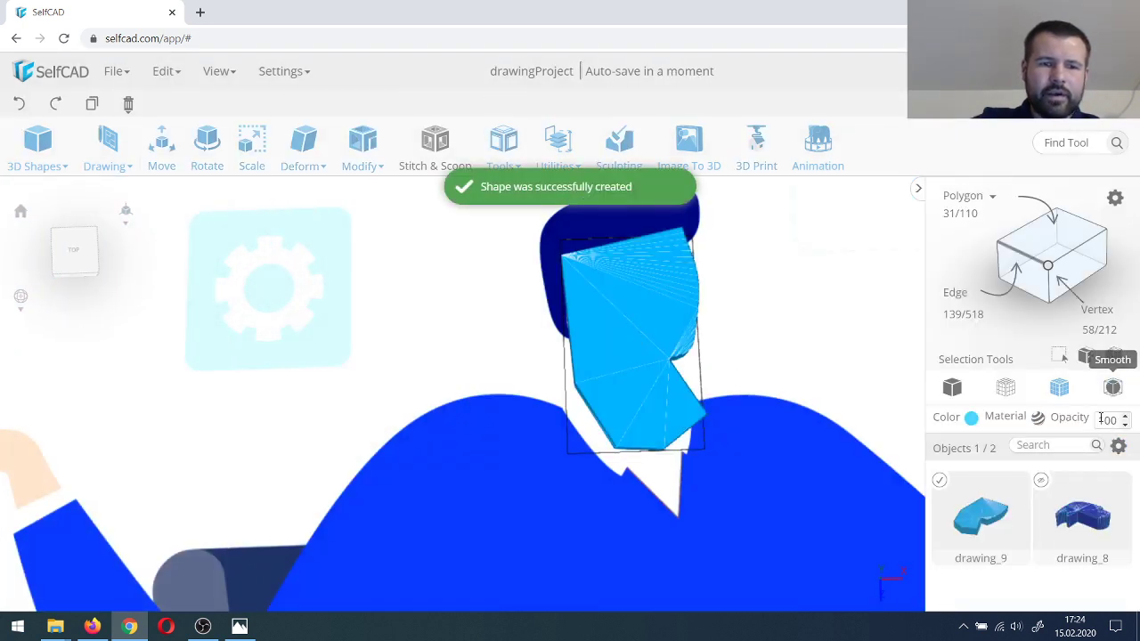
Step: Colour the face shape with the light peach from the palette and hide it to uncover the reference image
left_click(972, 417)
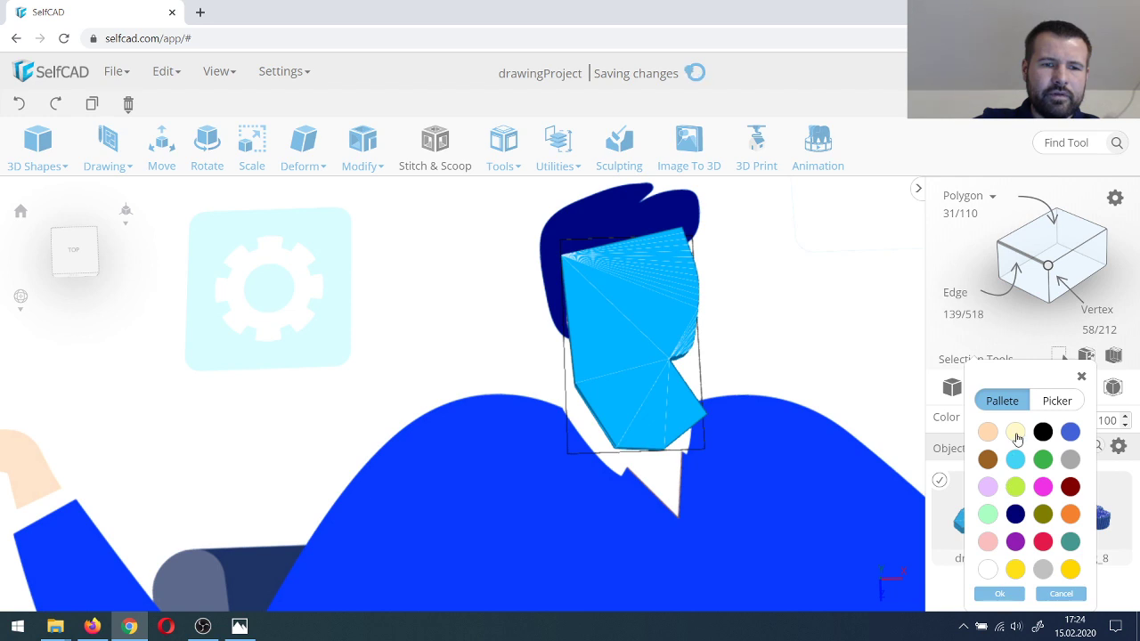
left_click(1017, 434)
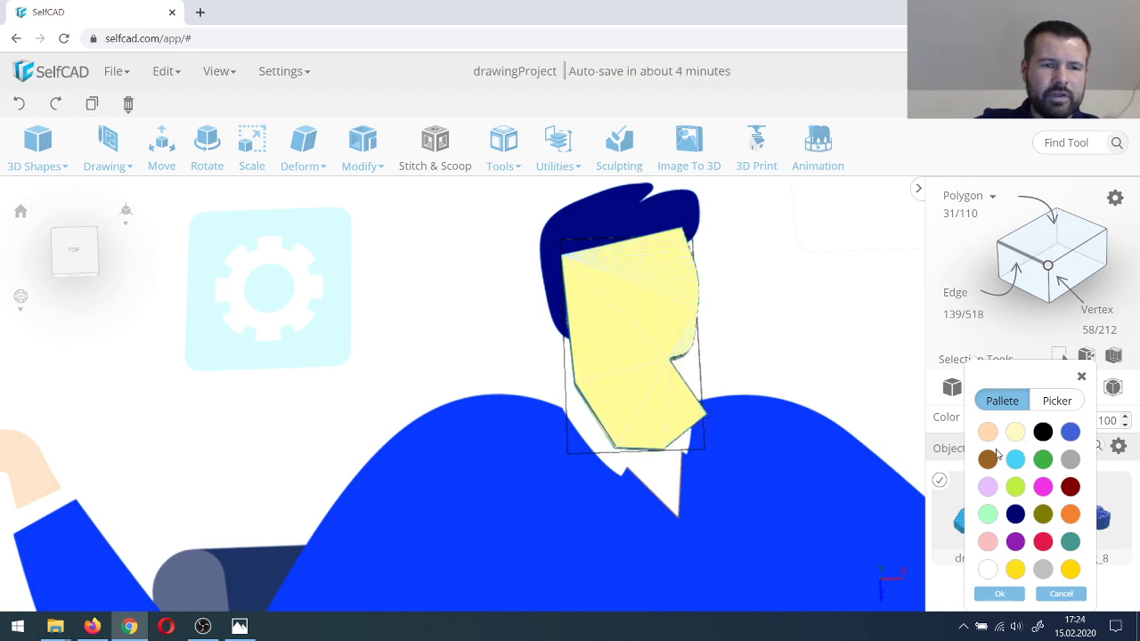
left_click(988, 432)
left_click(998, 594)
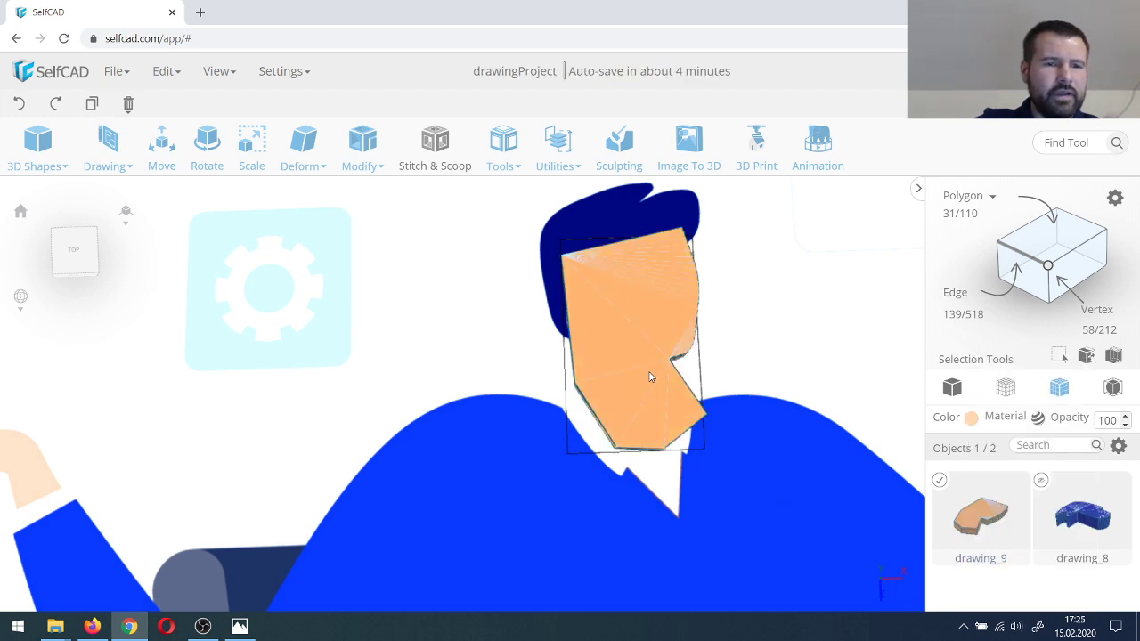
left_click(1118, 445)
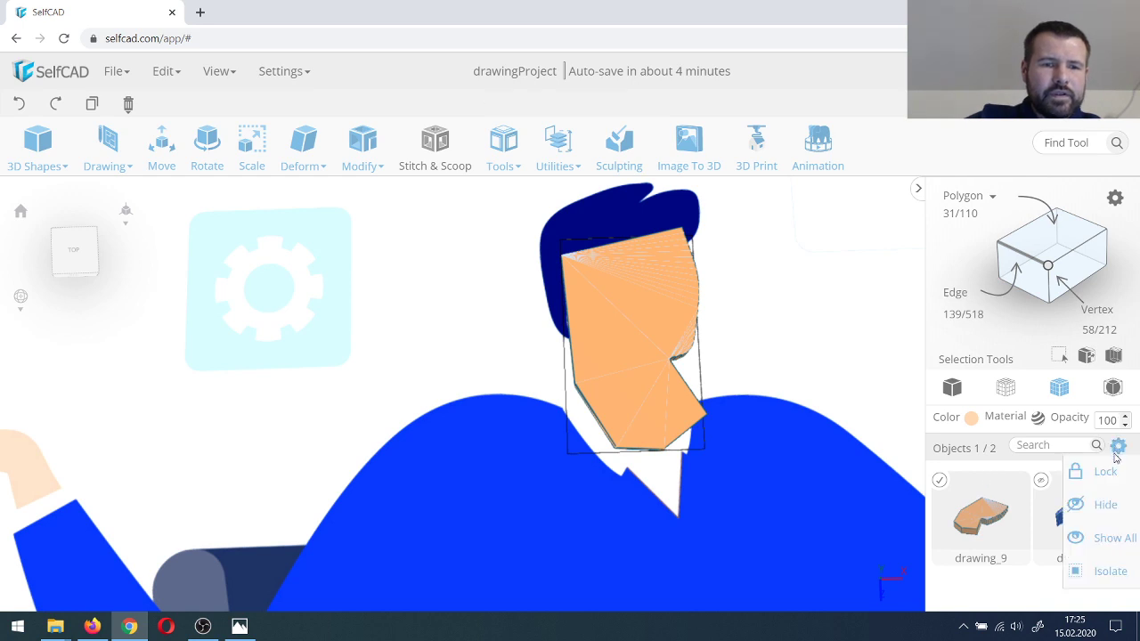
left_click(1107, 505)
left_click(107, 161)
left_click(129, 223)
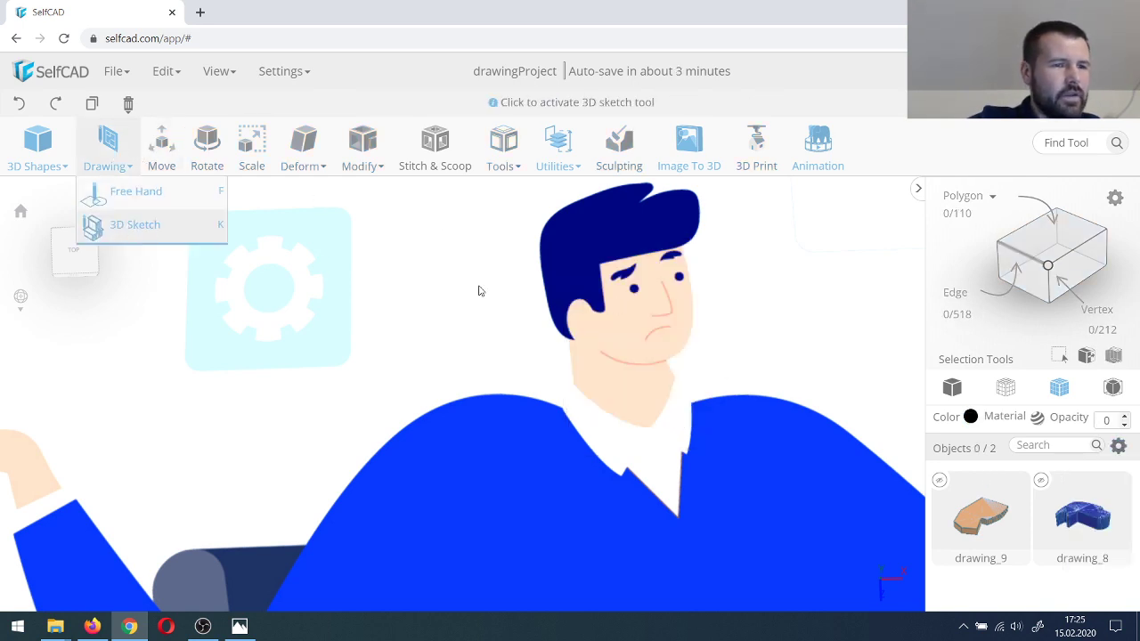
left_click(211, 189)
Step: Start a Free Hand drawing and trace the eyebrow nearer the ear with a closed spline outline
left_click(107, 161)
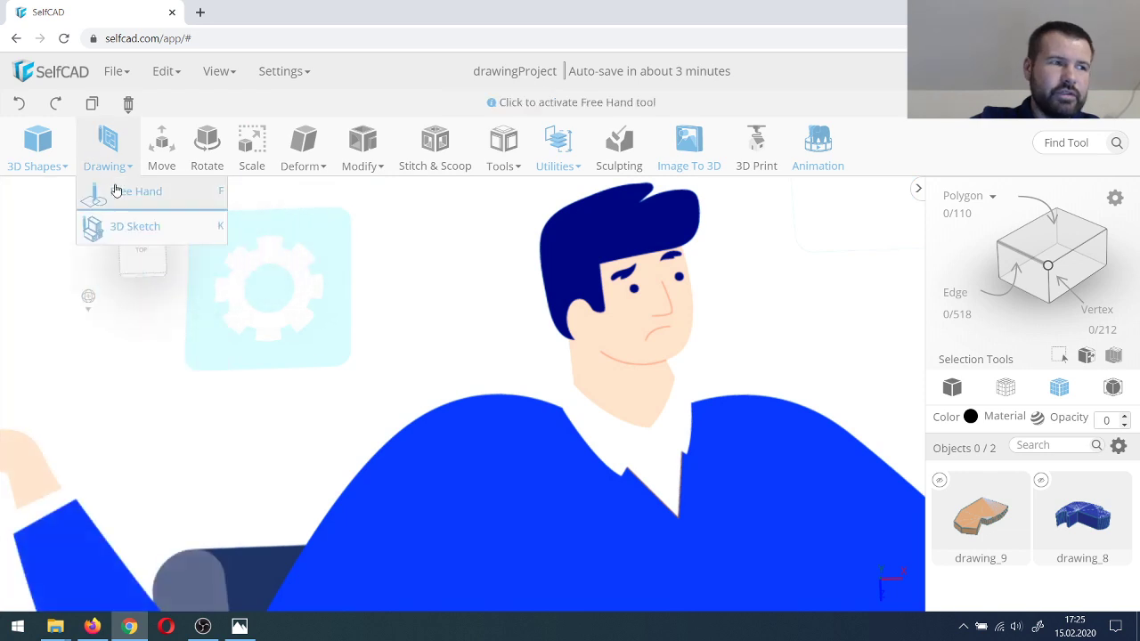
left_click(133, 188)
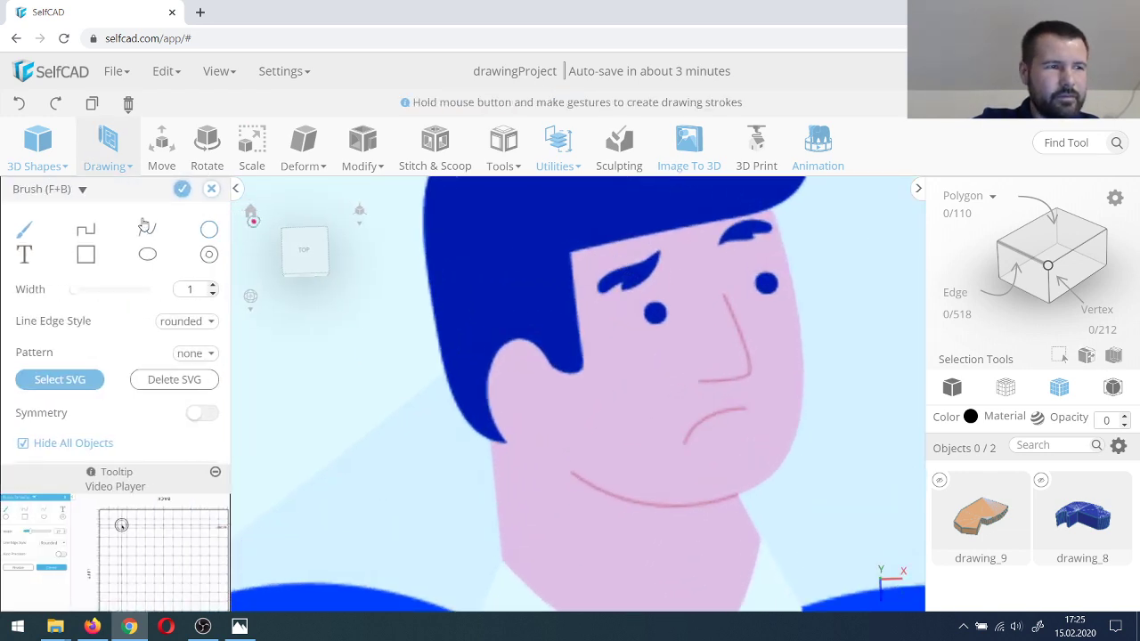
left_click(147, 230)
scroll(570, 304, "up", 3)
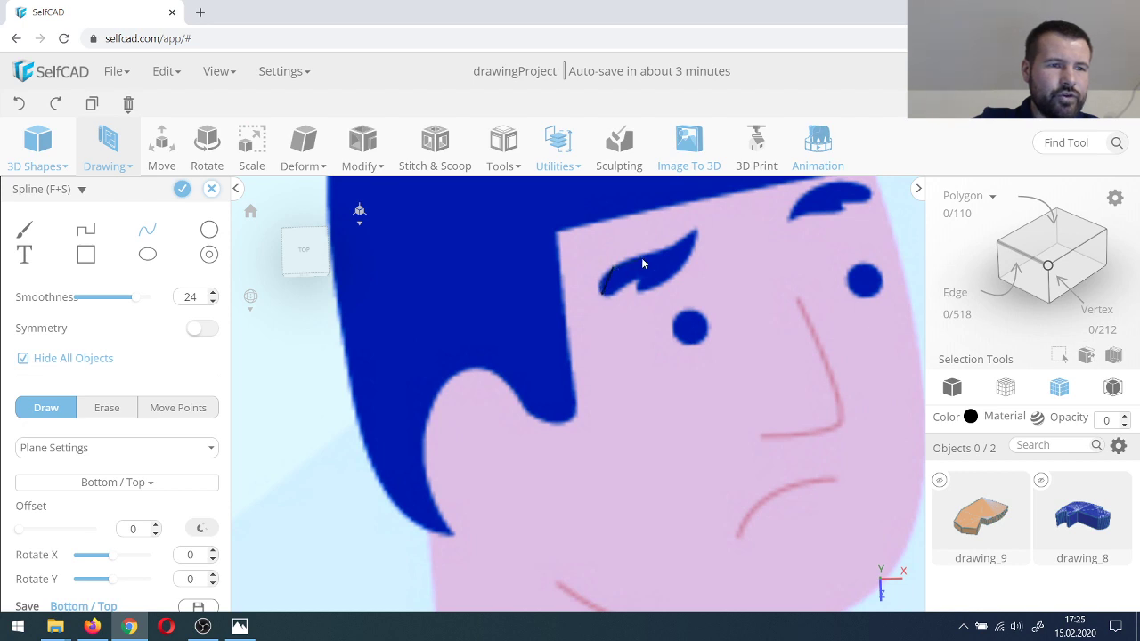
mouse_move(637, 255)
left_mouse_down()
mouse_move(699, 239)
mouse_move(679, 282)
mouse_move(613, 296)
left_mouse_up()
left_click(639, 294)
left_click(636, 286)
left_click(644, 277)
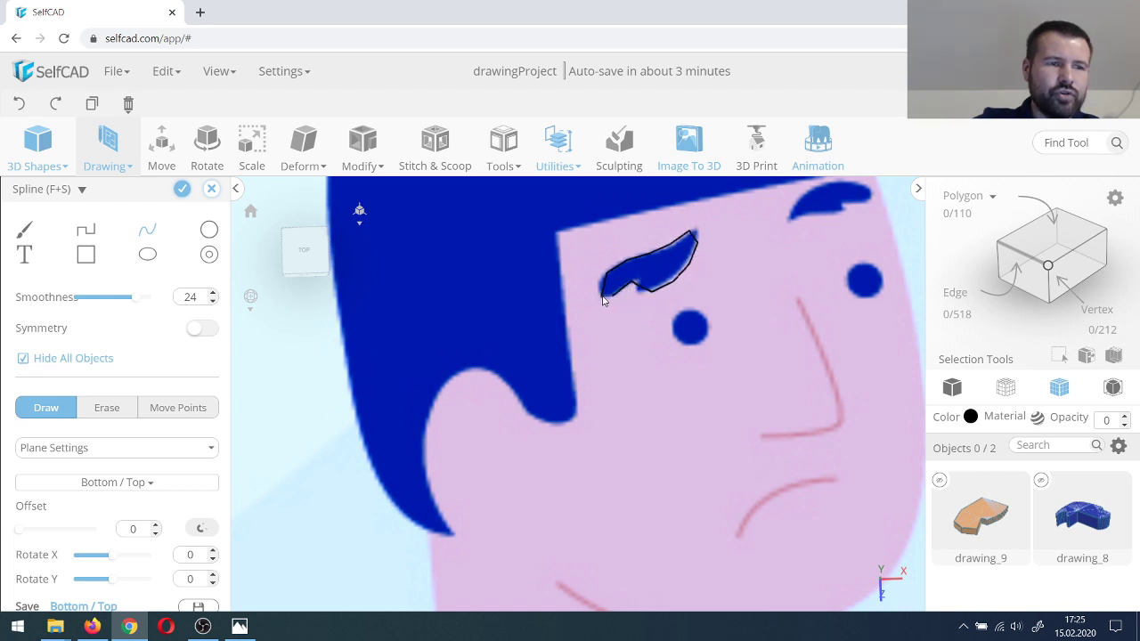
scroll(604, 297, "down", 3)
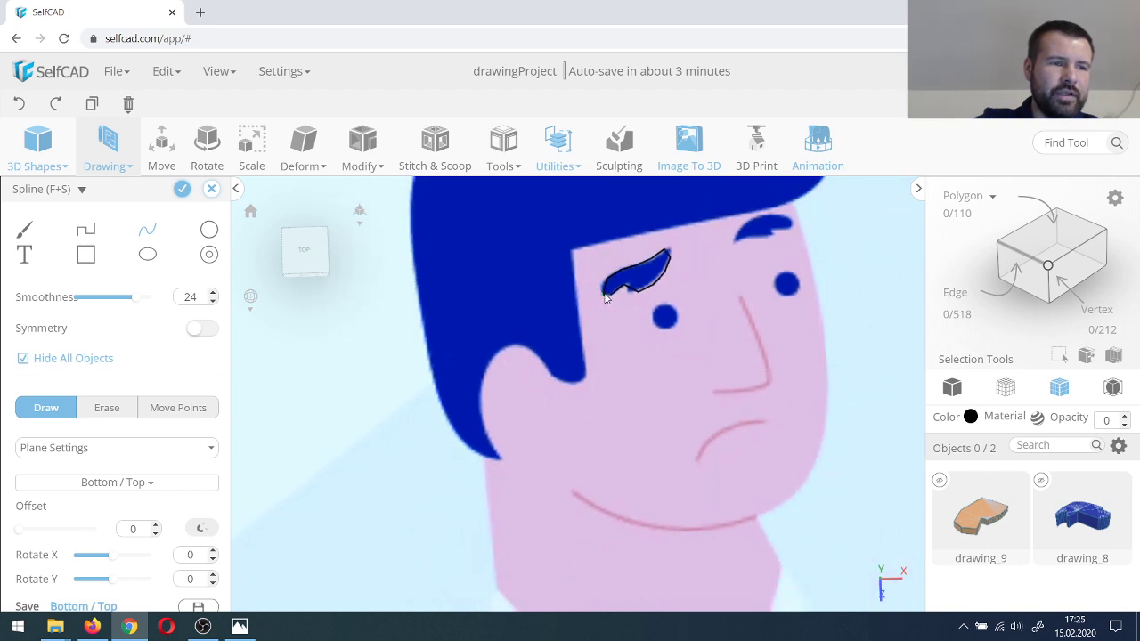
scroll(603, 299, "down", 1)
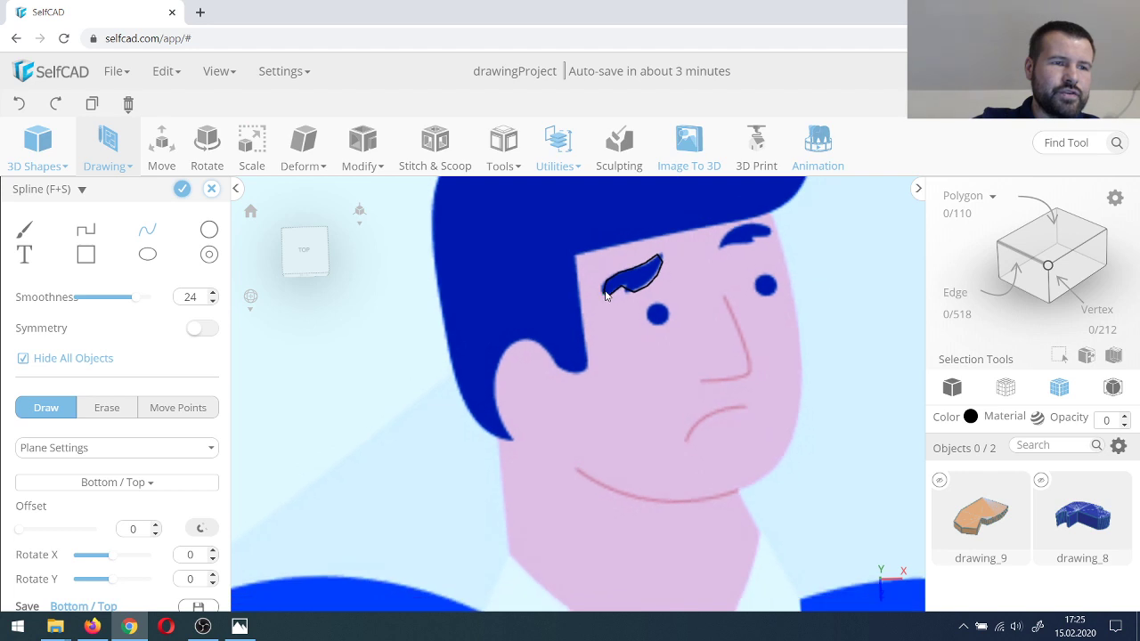
scroll(605, 297, "up", 3)
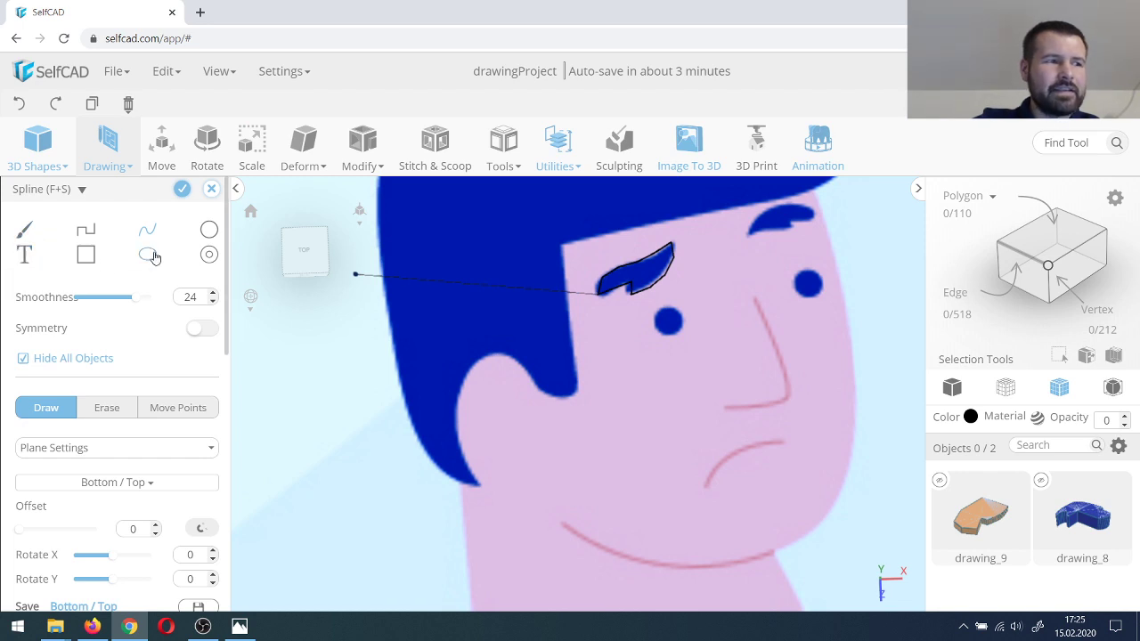
Step: Trace the eyebrow farther from the ear with a second closed spline outline
scroll(549, 305, "down", 1)
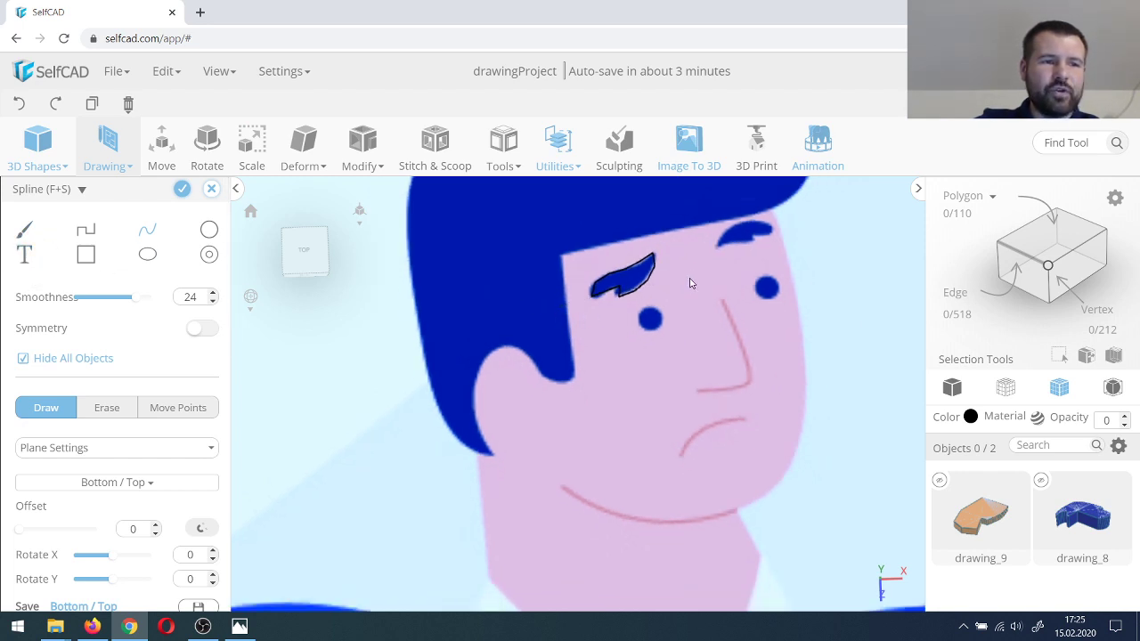
left_click(734, 224)
left_click(756, 220)
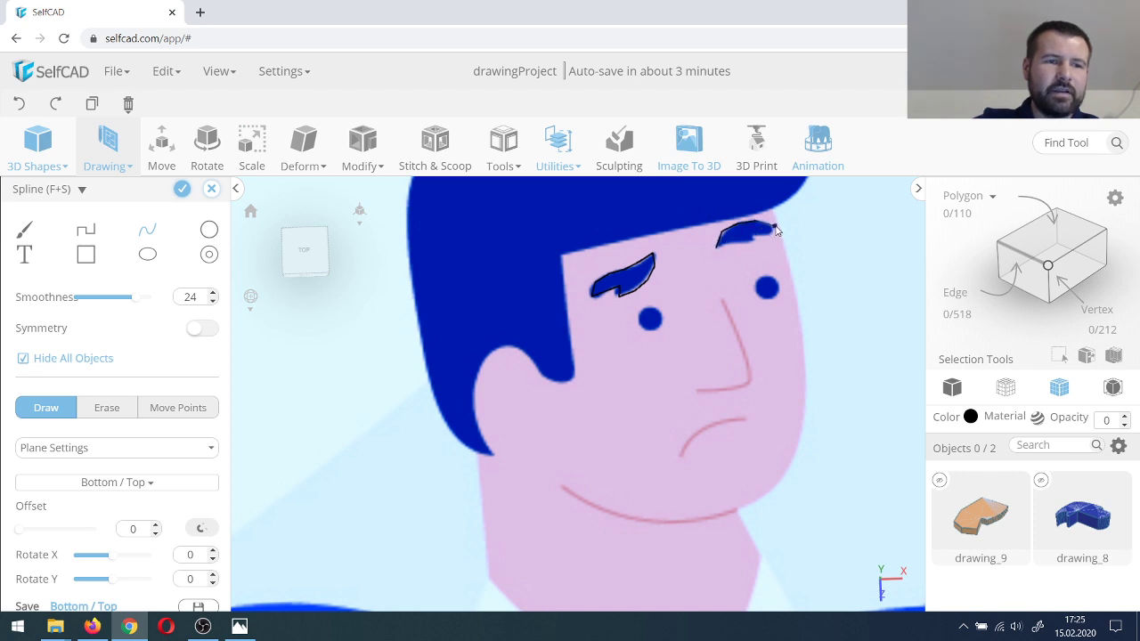
left_click(776, 230)
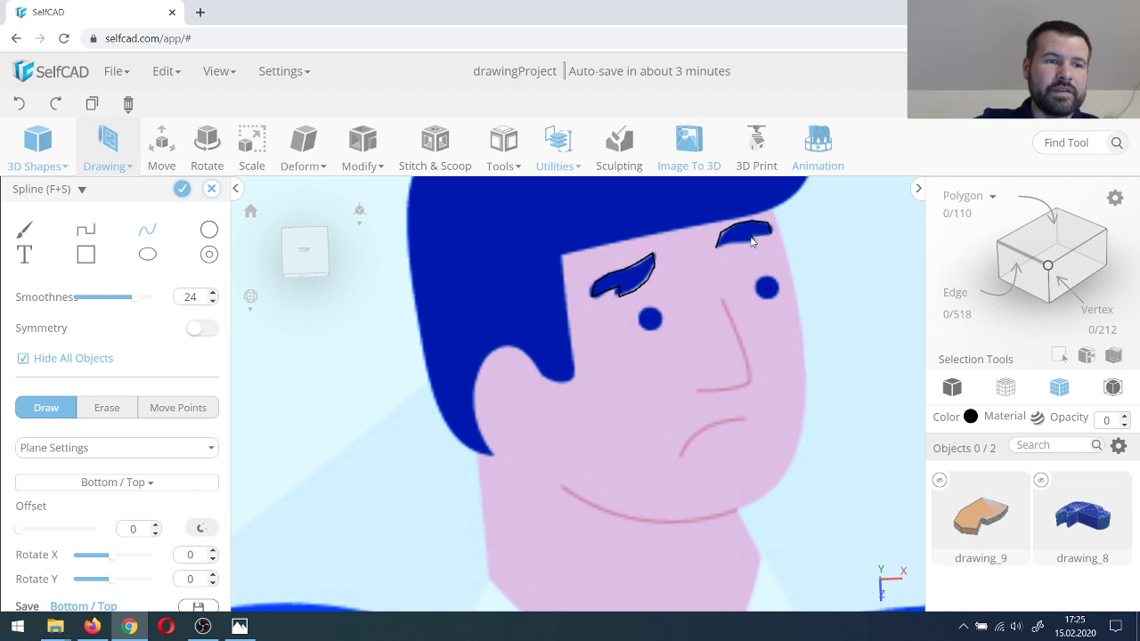
left_click(754, 243)
left_click(740, 243)
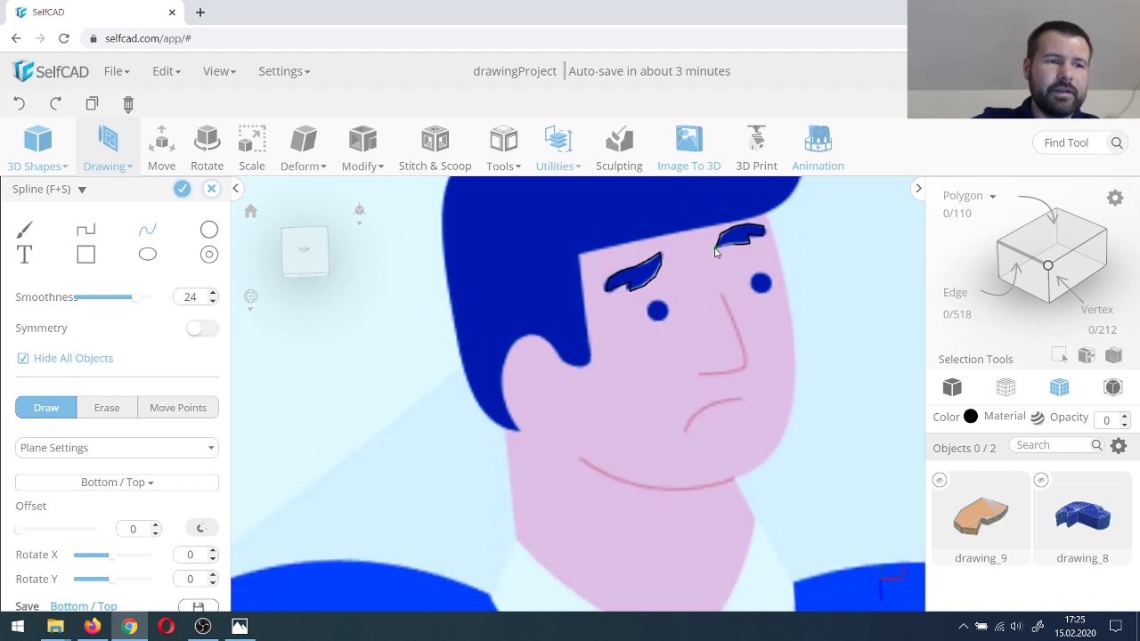
left_click(717, 247)
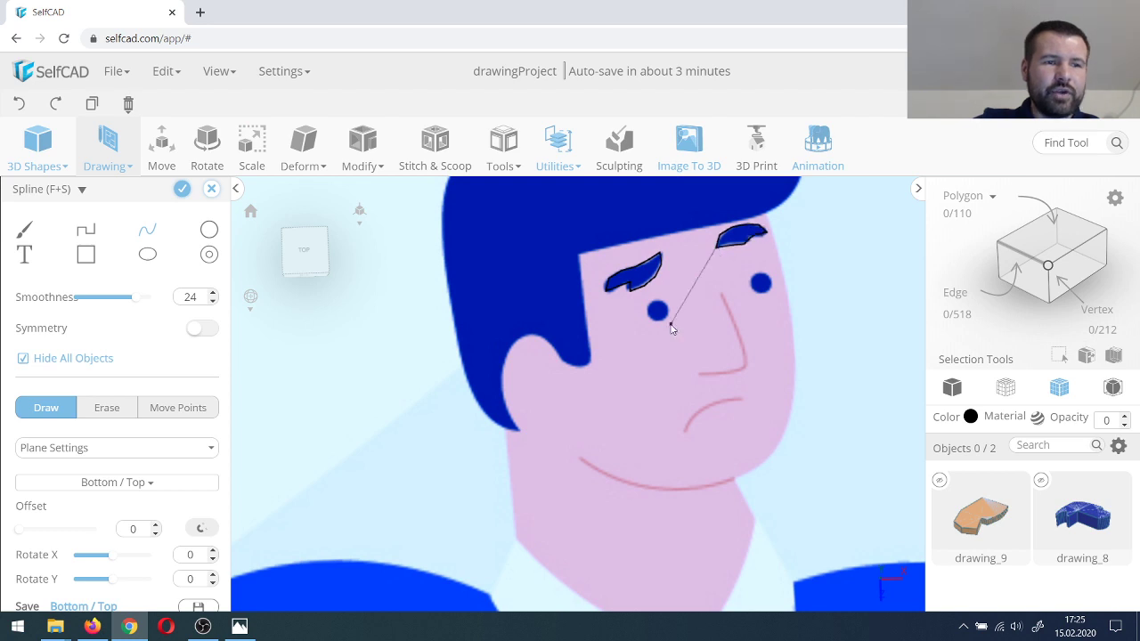
Step: Draw a circle around each eye, redoing the one farther from the ear, and finalize the eyes and eyebrows as a solid shape
left_click(210, 231)
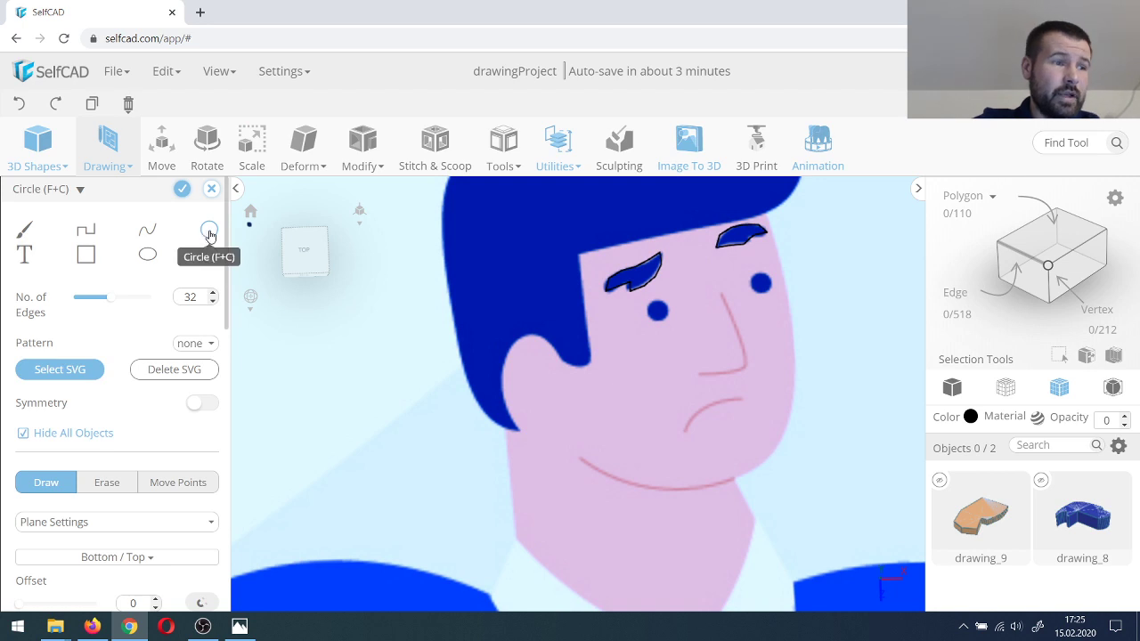
left_click(670, 314)
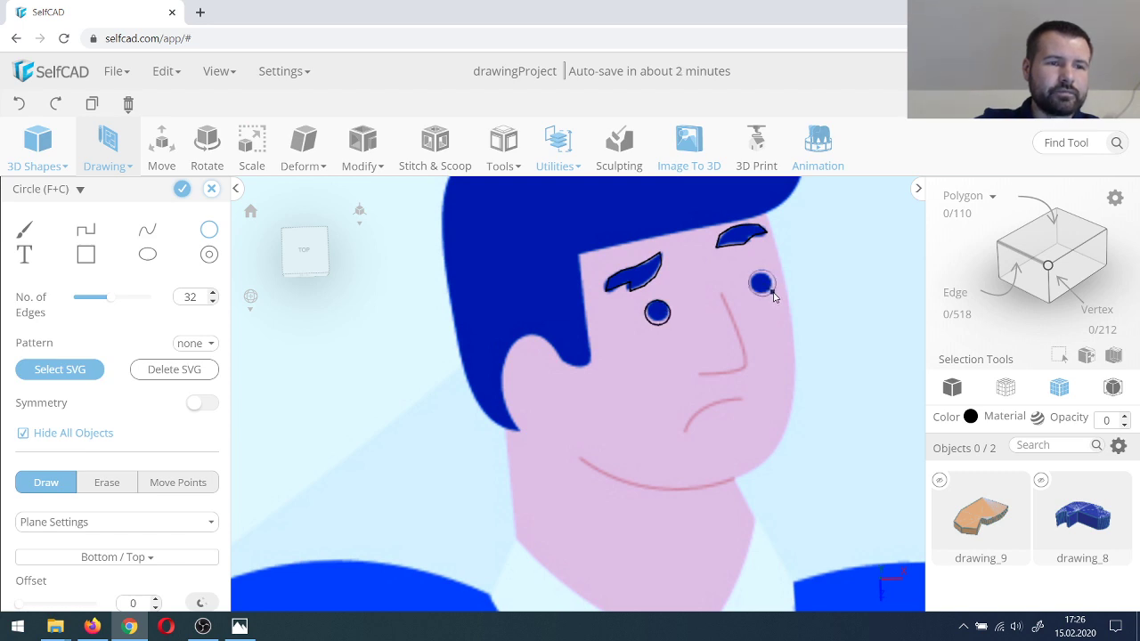
left_click(771, 294)
scroll(704, 322, "down", 1)
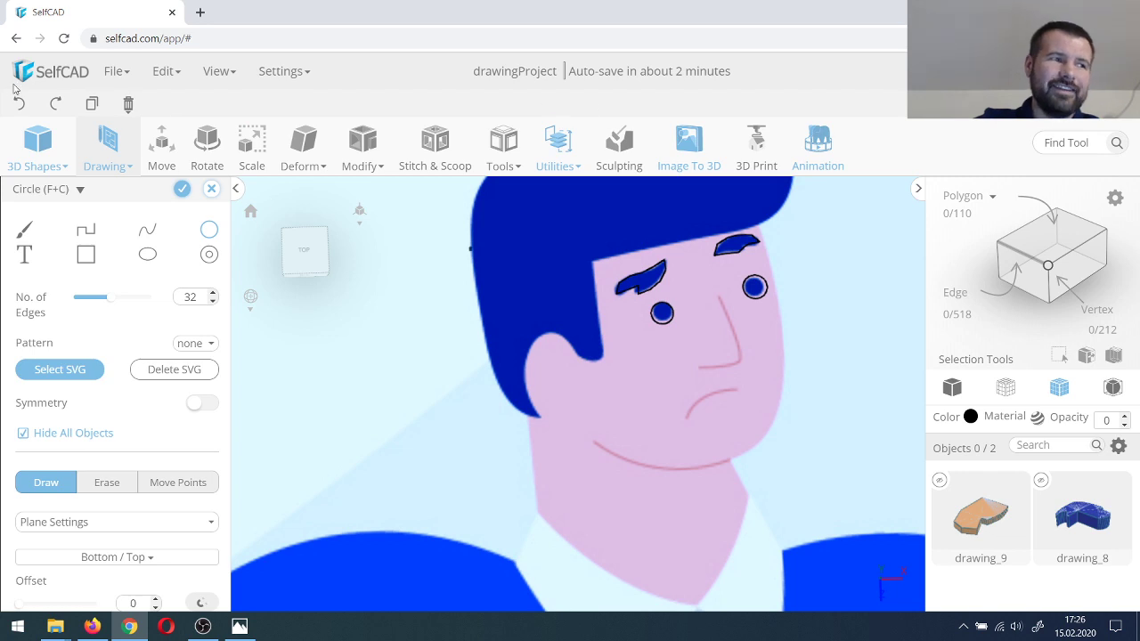
left_click(19, 104)
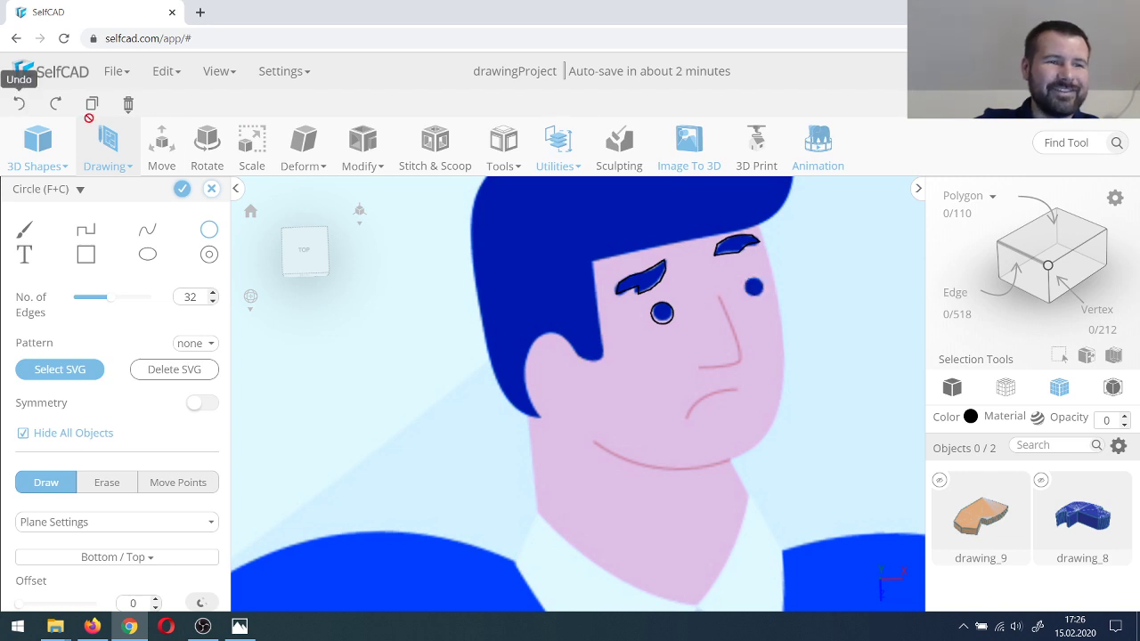
left_click(754, 297)
left_click(758, 301)
left_click(182, 189)
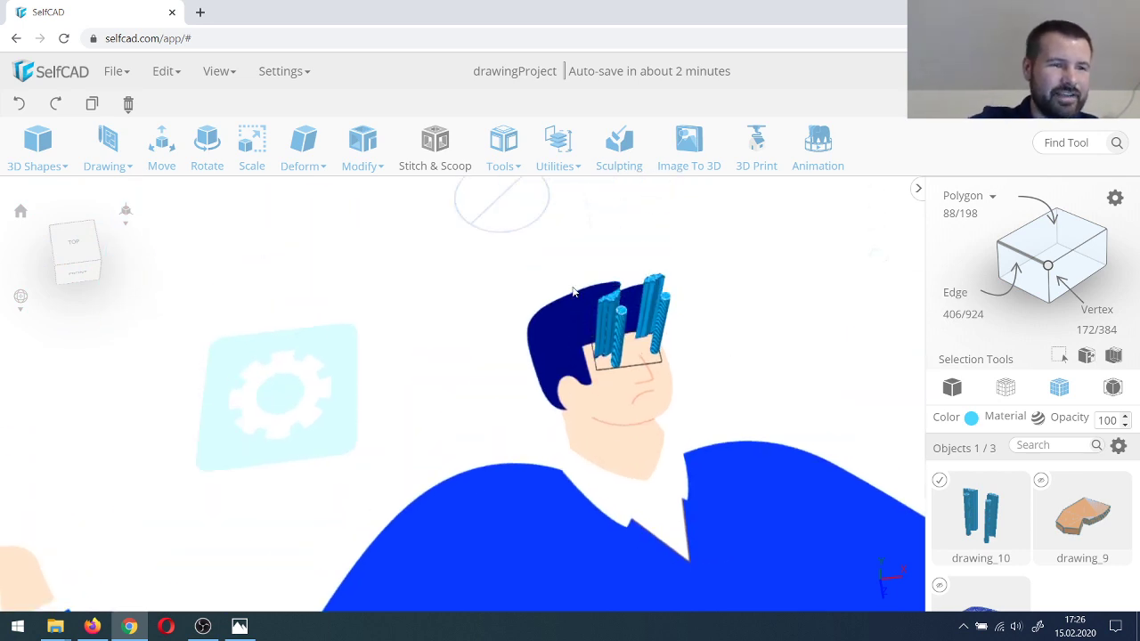
Step: Scale the eyes-and-eyebrows solid down to a height of about 1 along Y and colour it black from the palette
left_click(256, 153)
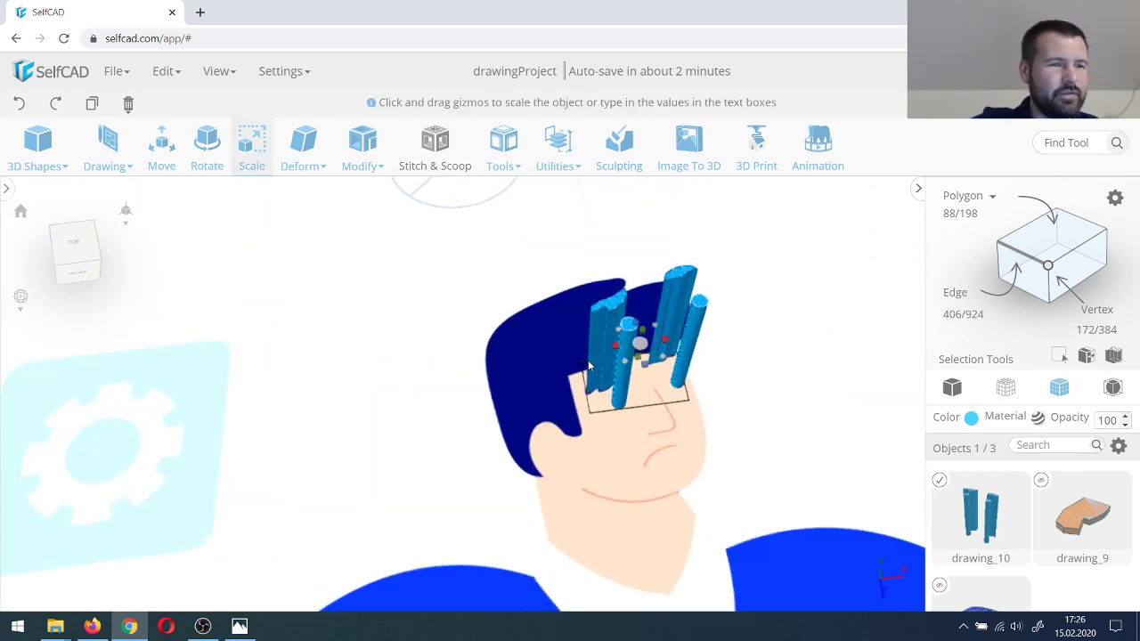
left_click_drag(642, 331, 624, 409)
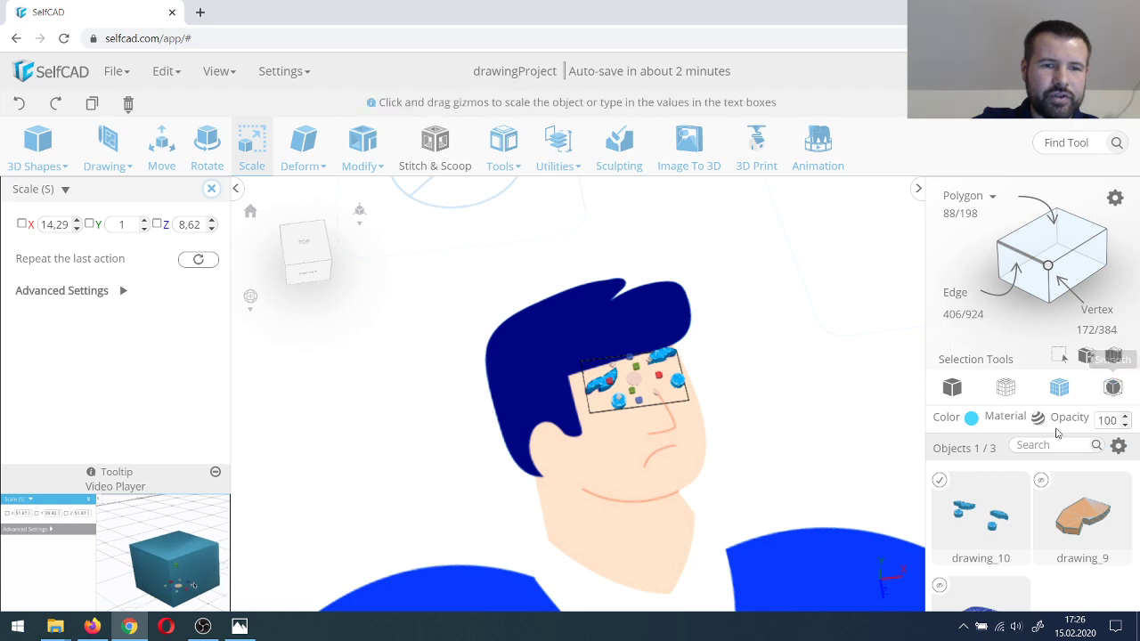
left_click(971, 418)
left_click(1042, 432)
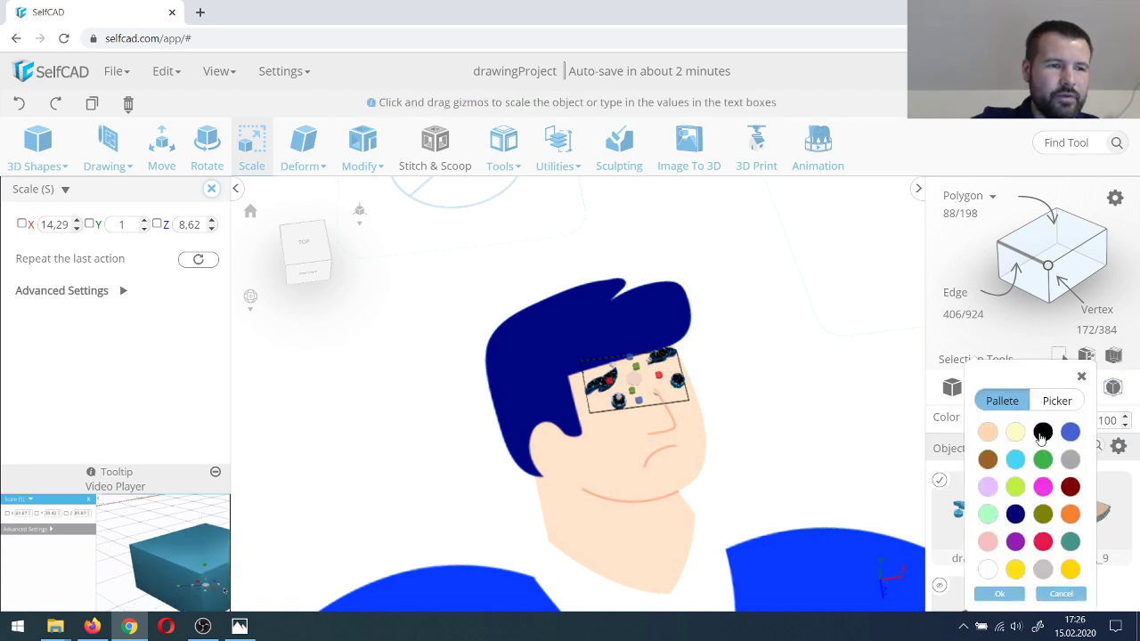
left_click(1006, 594)
key("Escape")
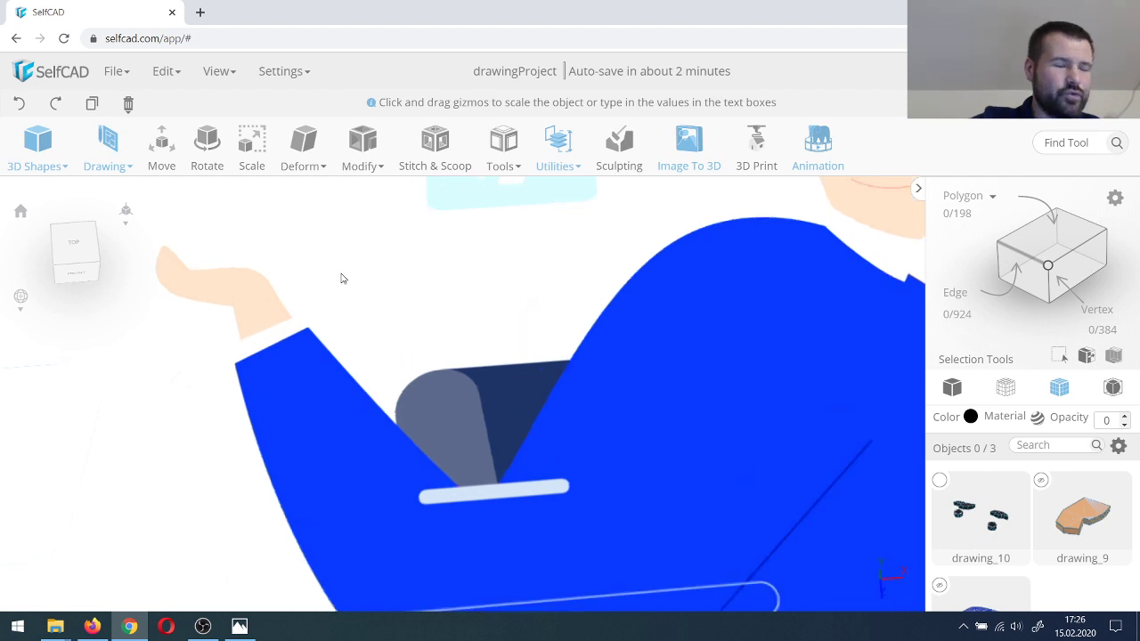
Step: Start a Free Hand drawing and trace the blue suit's edge with a spline from the collar over the shoulder down to the armrest
mouse_move(105, 166)
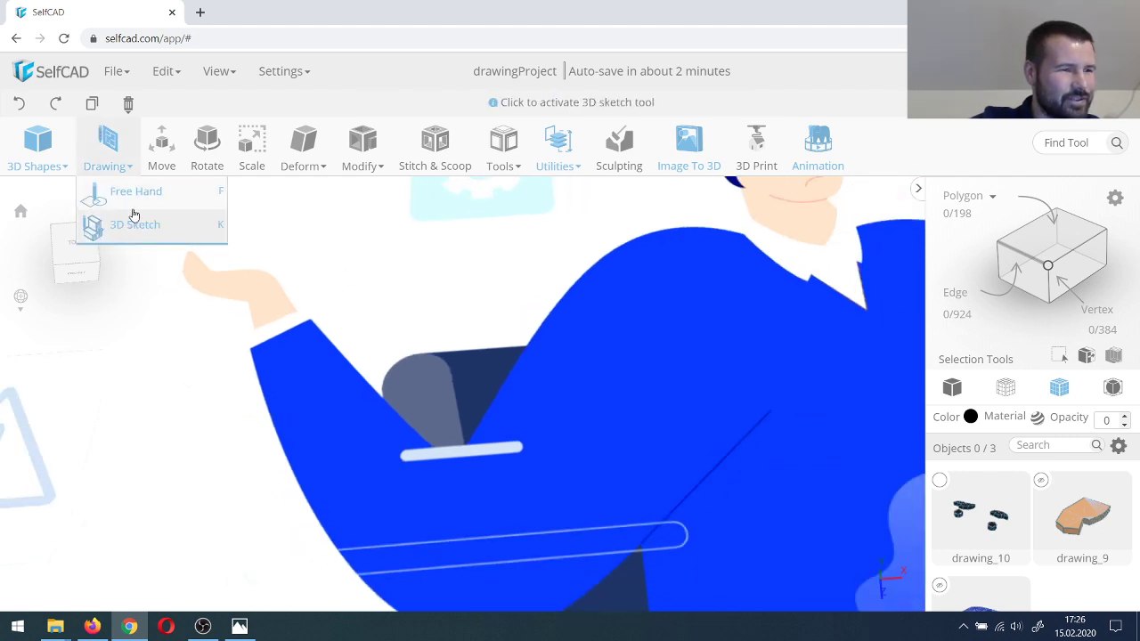
left_click(116, 225)
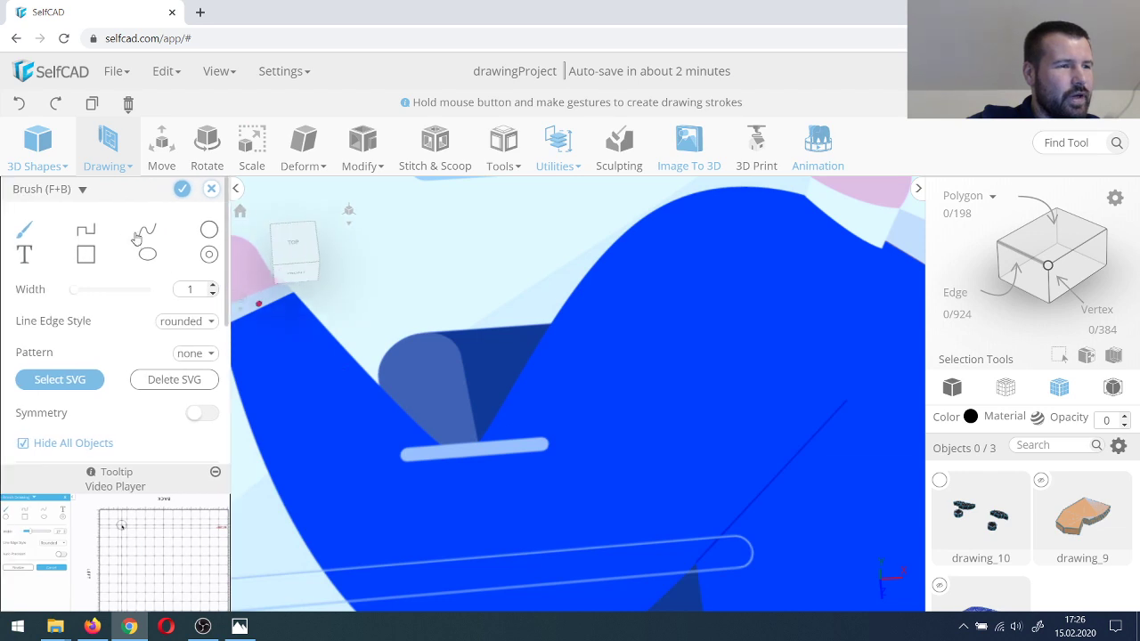
left_click(147, 230)
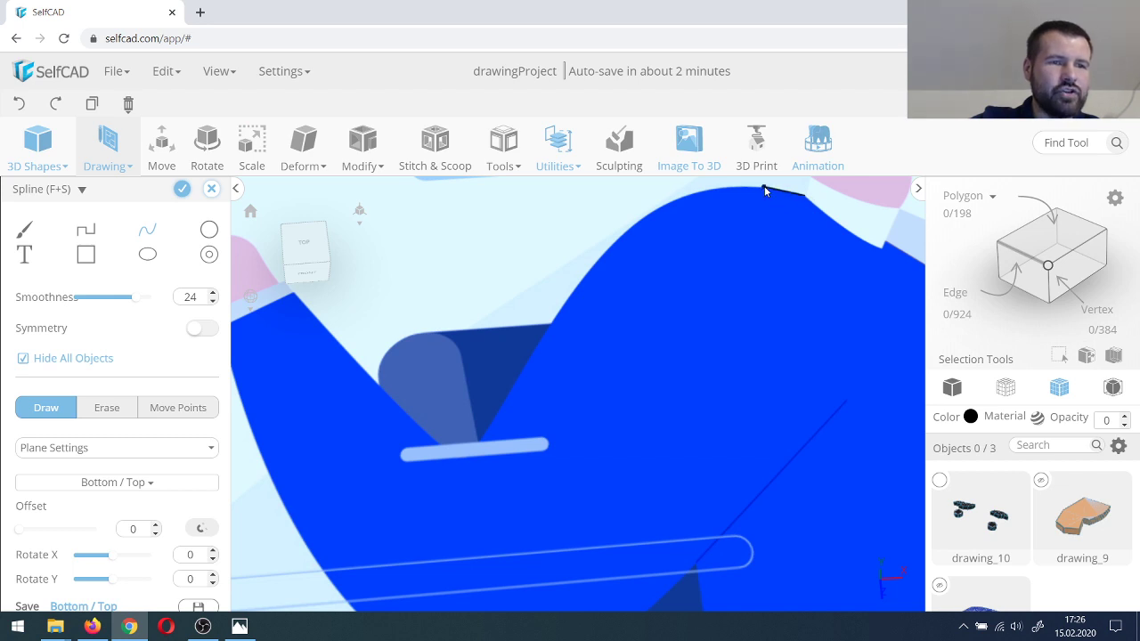
mouse_move(690, 194)
left_mouse_down()
mouse_move(717, 188)
mouse_move(651, 210)
mouse_move(601, 264)
left_mouse_up()
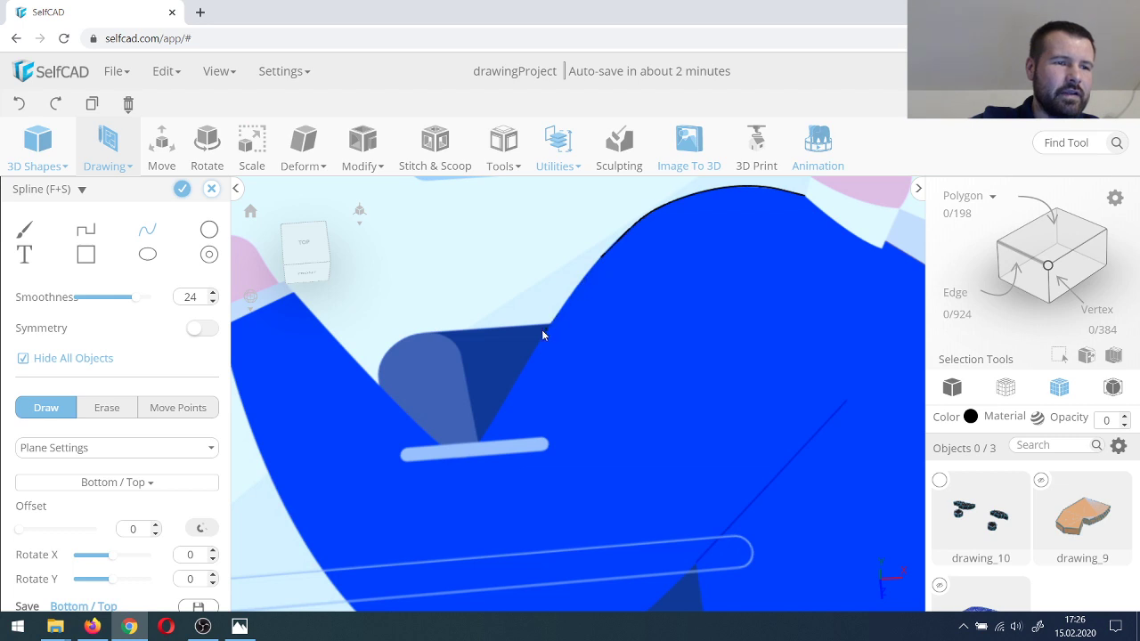
left_click_drag(542, 335, 488, 429)
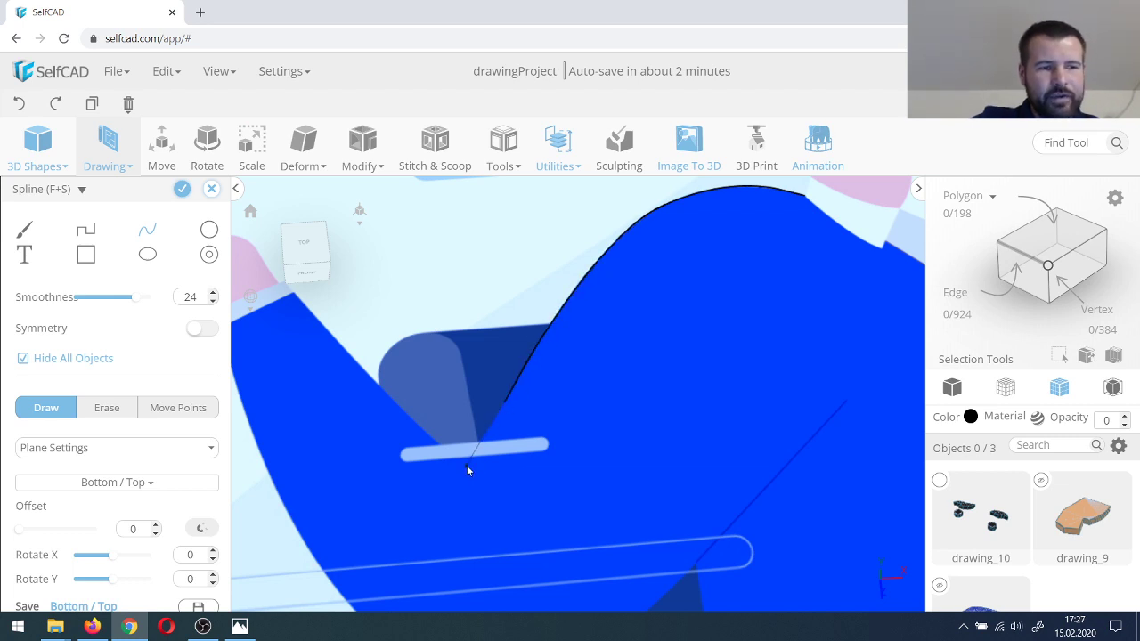
left_click_drag(468, 464, 468, 464)
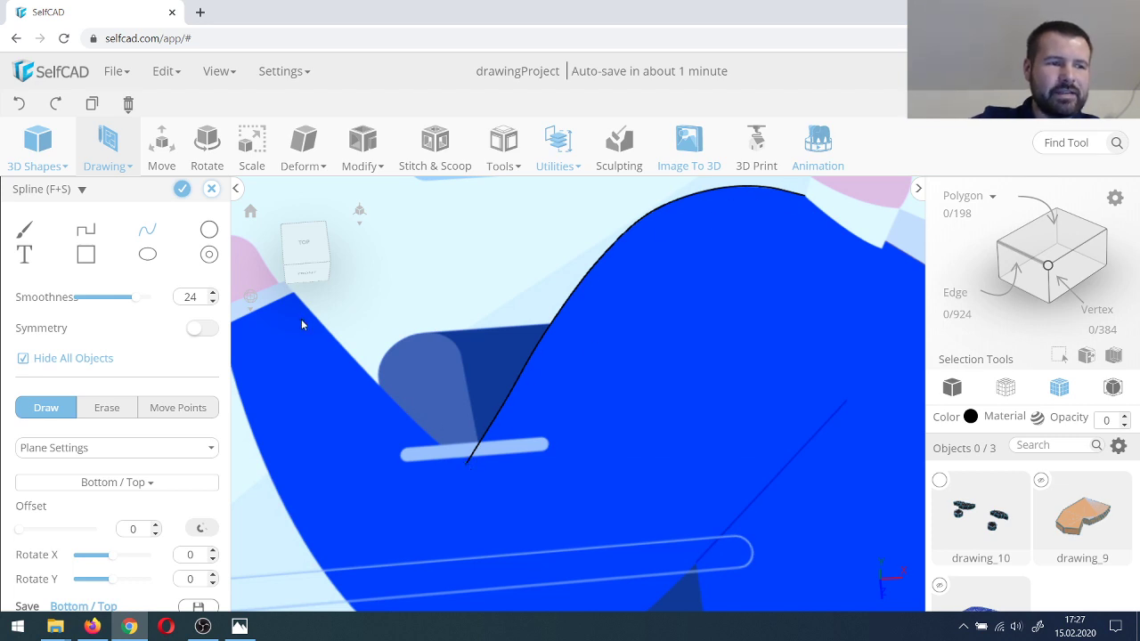
scroll(508, 343, "down", 2)
scroll(362, 351, "up", 4)
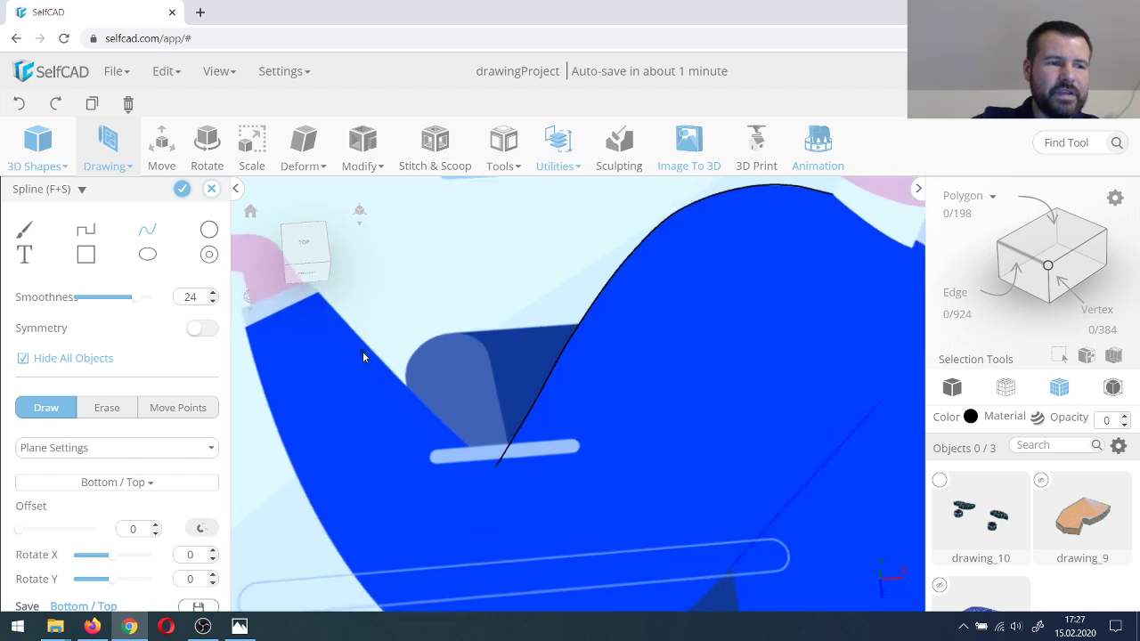
Step: Continue the jacket's spline outline from the elbow fold along the raised forearm's upper edge to the cuff corner
scroll(486, 470, "down", 2)
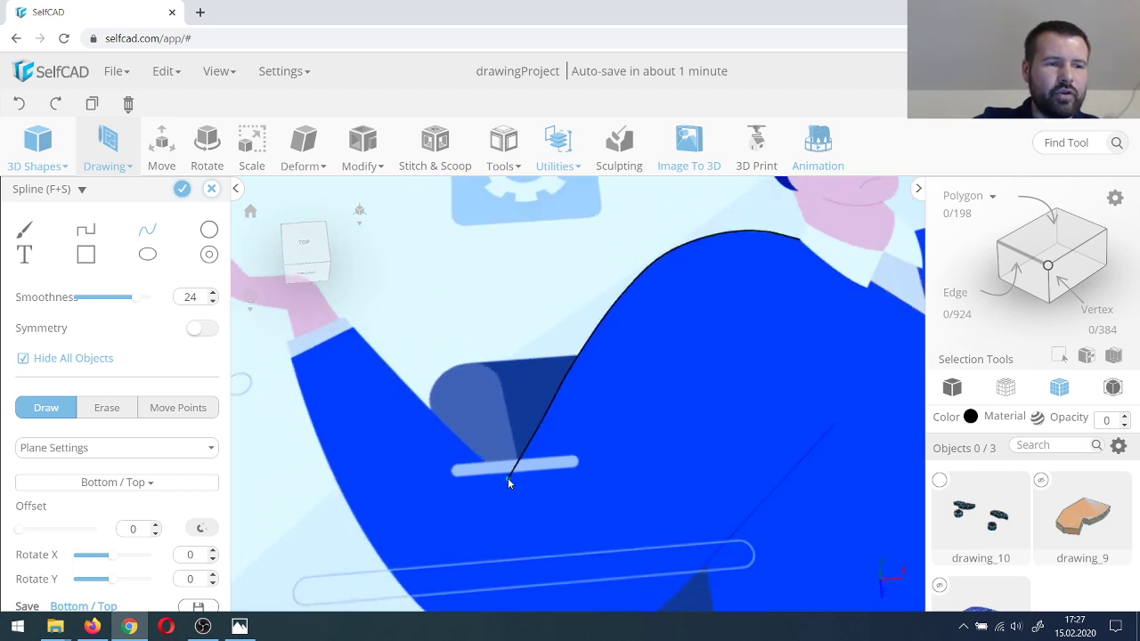
left_click(509, 477)
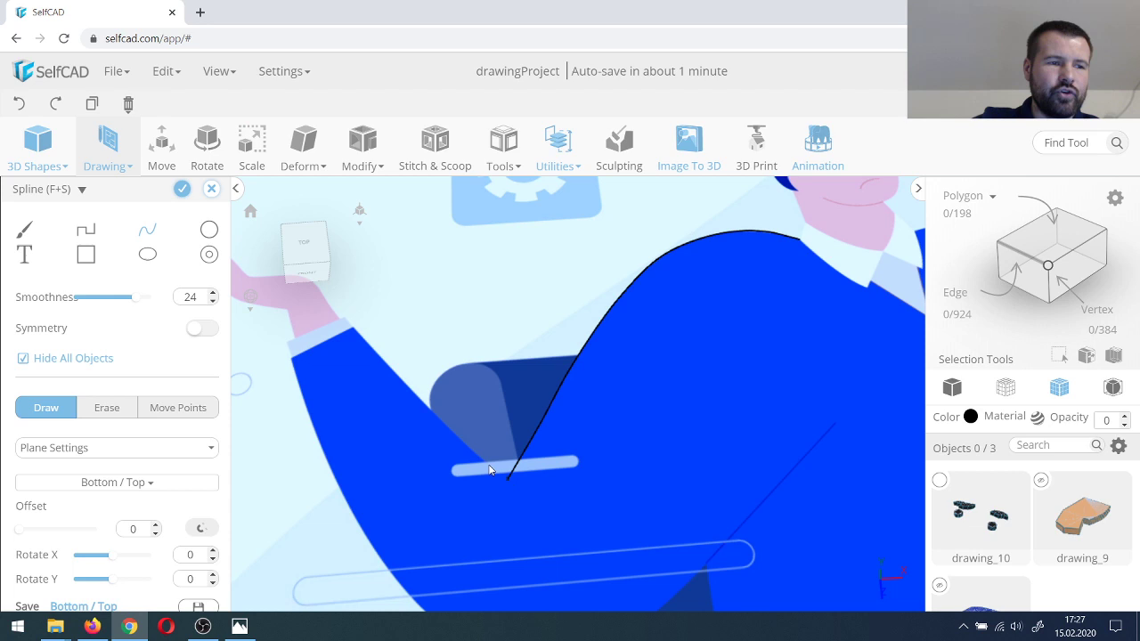
left_click(432, 415)
left_click(350, 319)
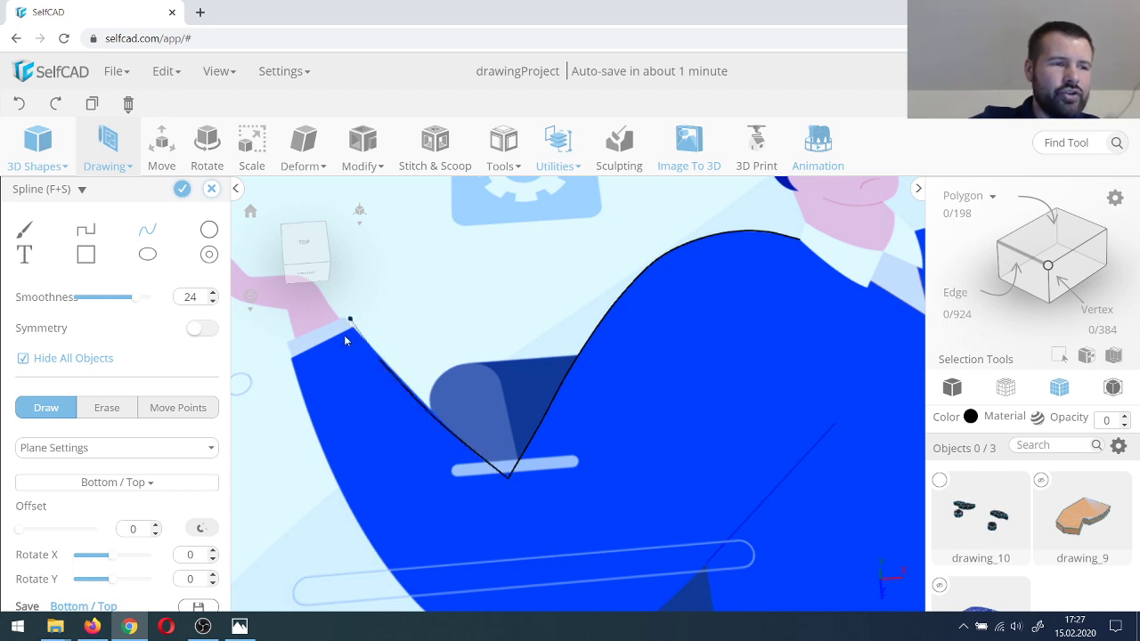
scroll(313, 325, "up", 3)
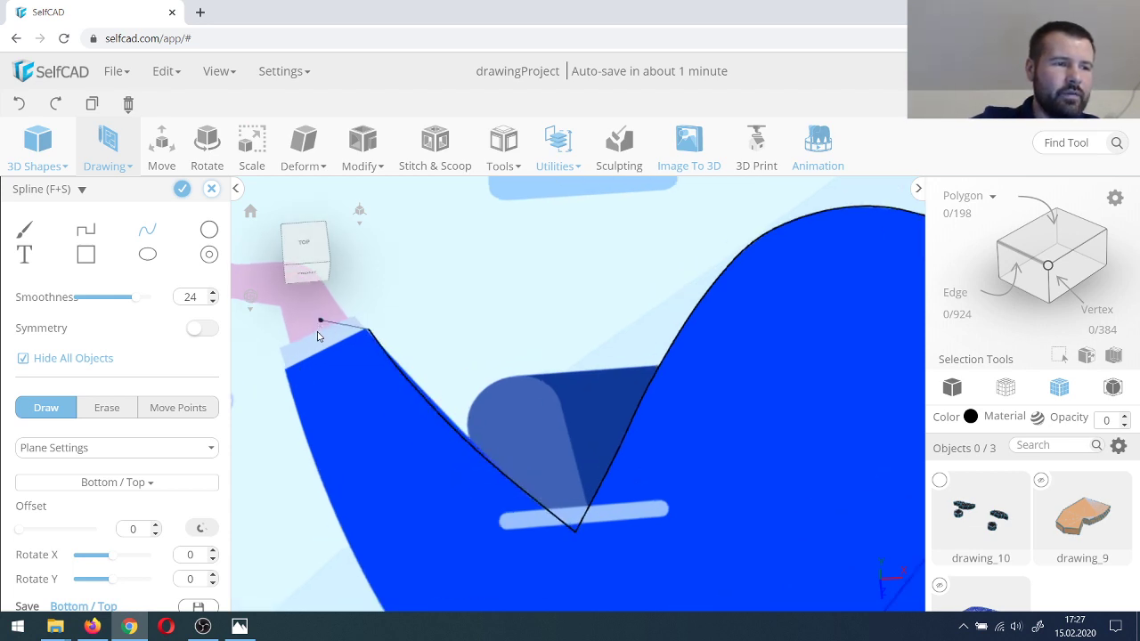
scroll(322, 337, "up", 3)
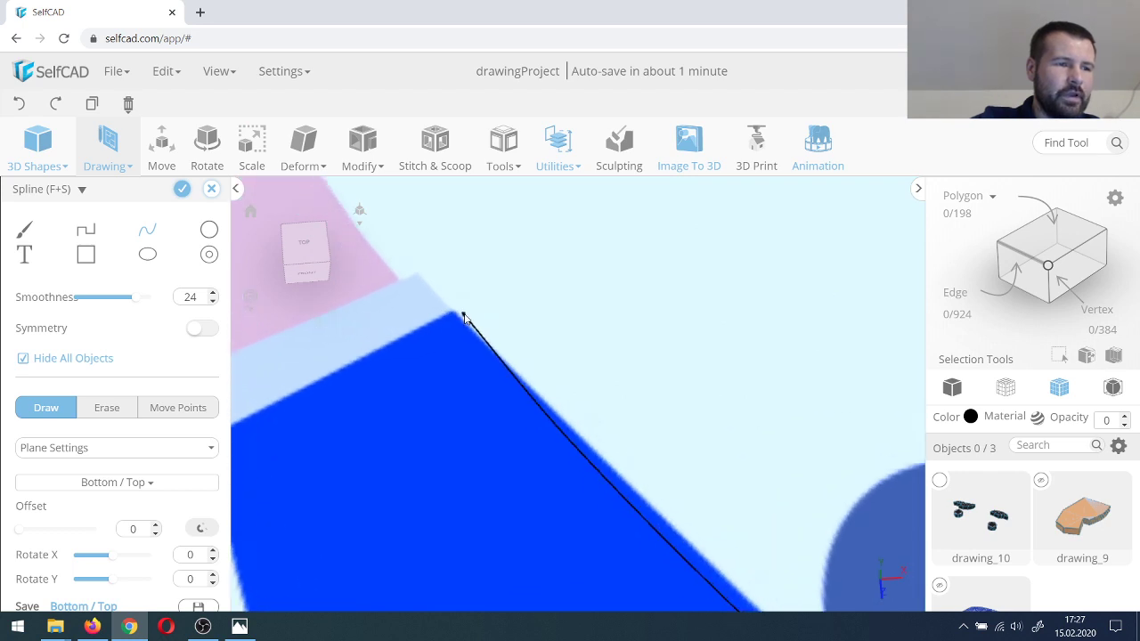
scroll(461, 319, "down", 4)
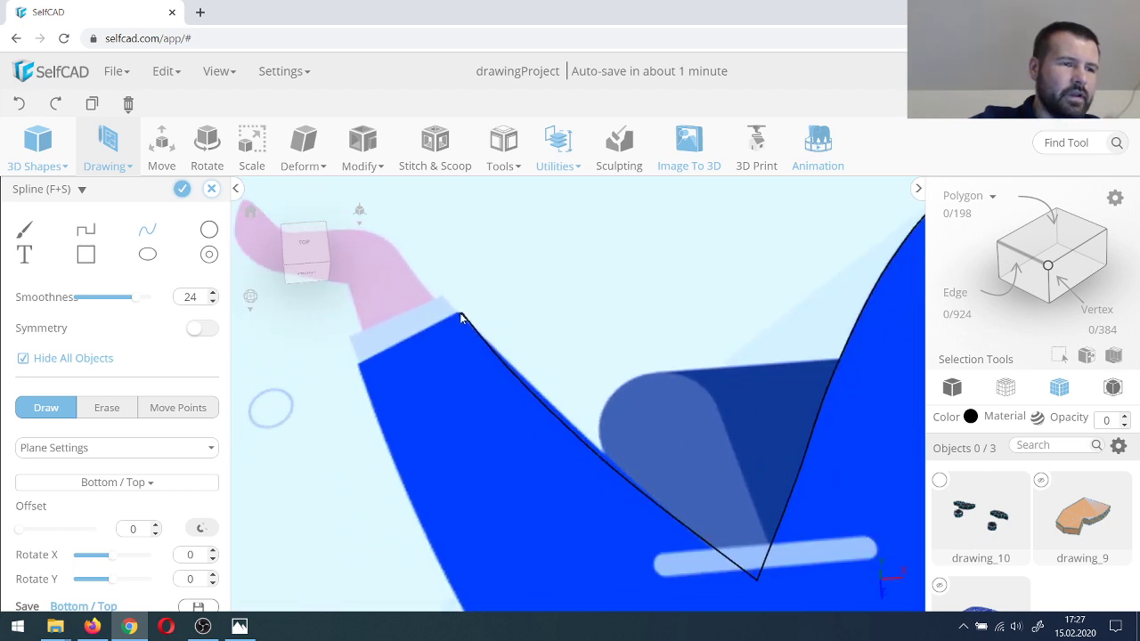
scroll(454, 316, "up", 3)
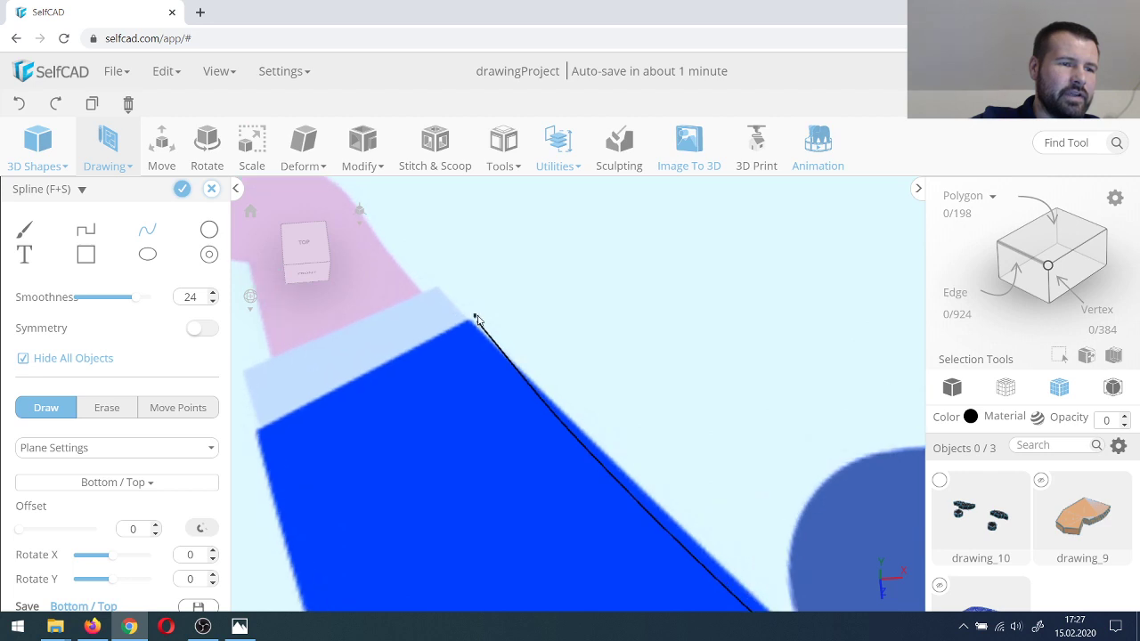
scroll(478, 332, "down", 1)
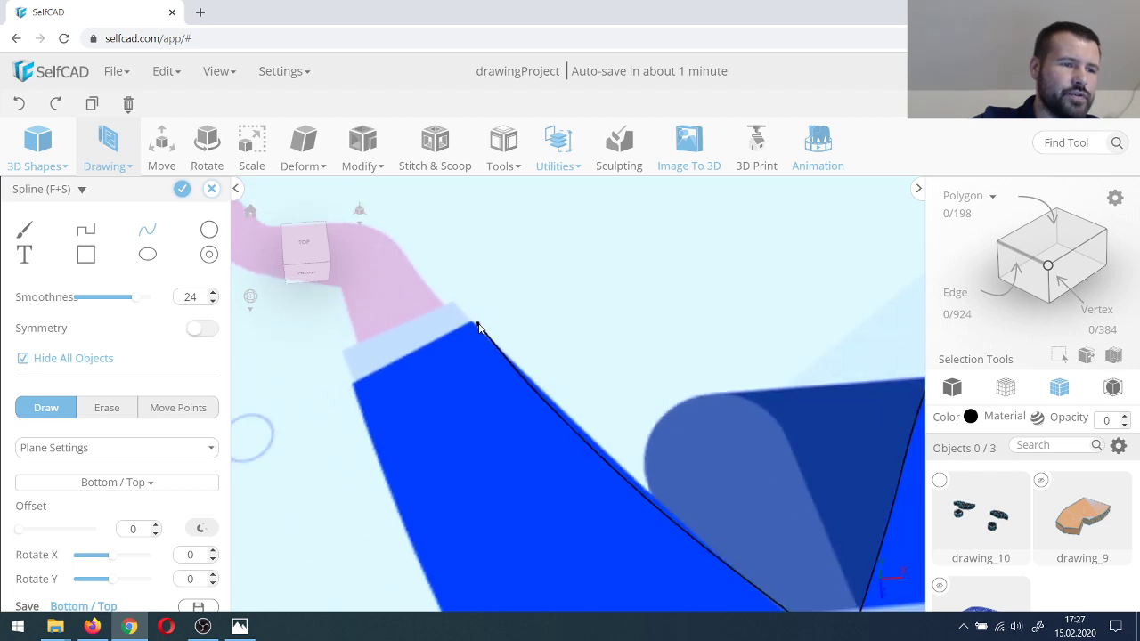
scroll(478, 328, "down", 1)
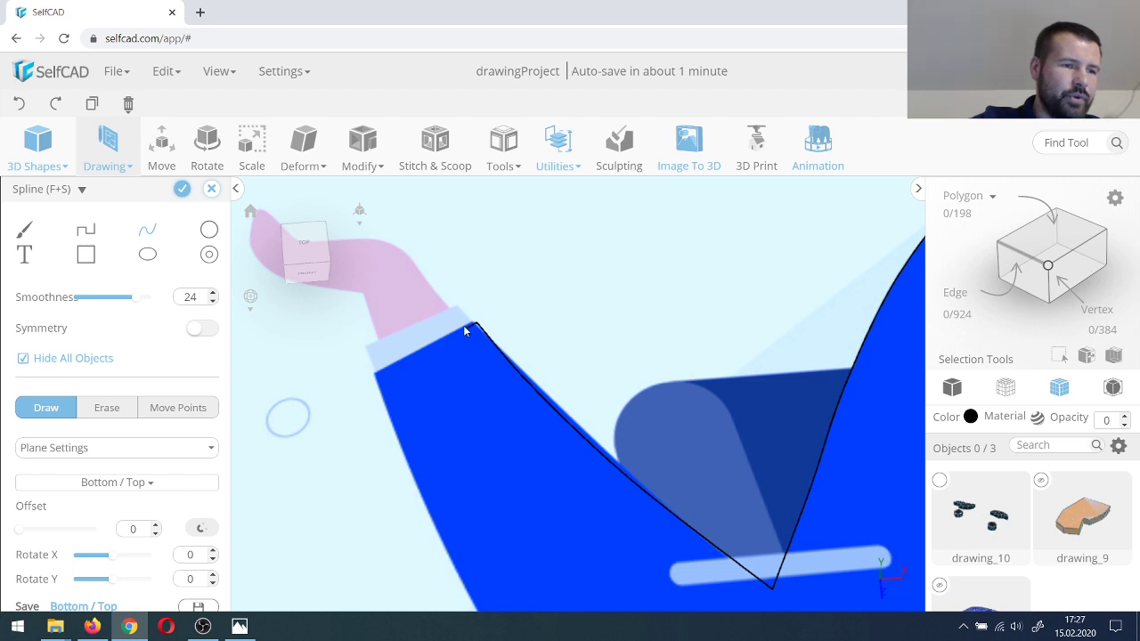
Step: Trace the cuff of the raised sleeve around its outer corners, redoing the edge beside the wrist
left_click(450, 311)
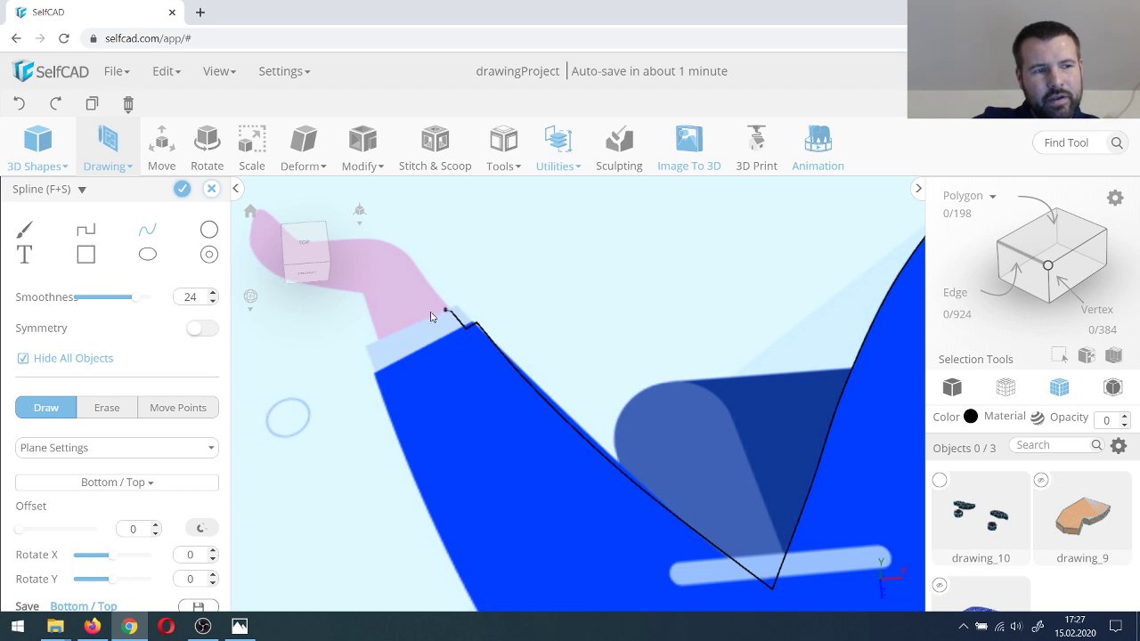
left_click(368, 350)
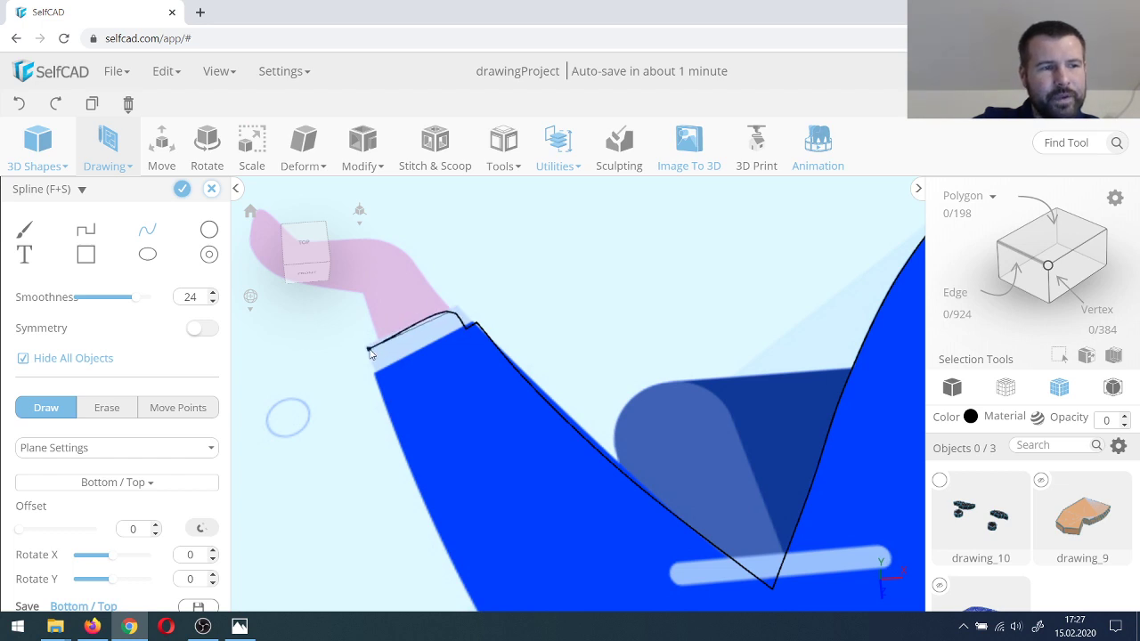
left_click(19, 103)
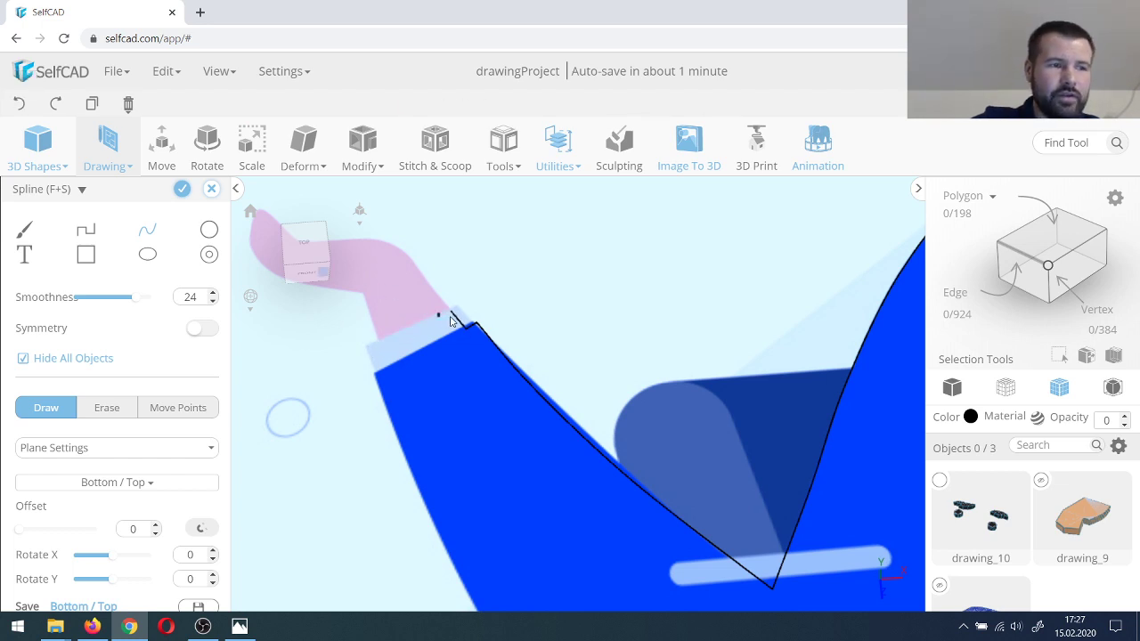
left_click(369, 350)
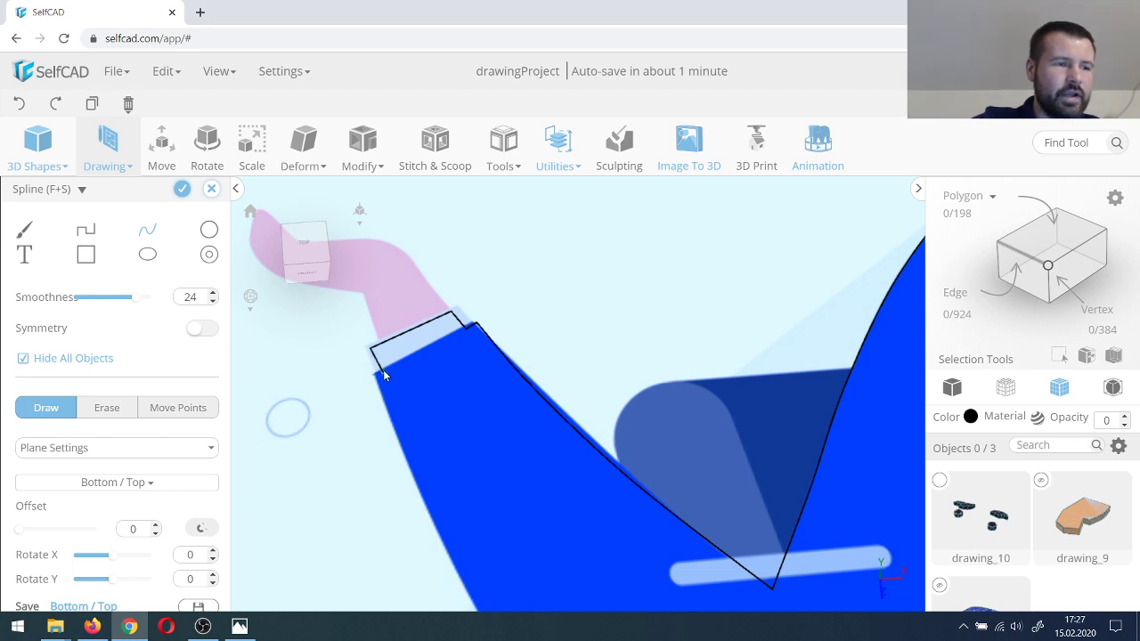
scroll(447, 338, "down", 1)
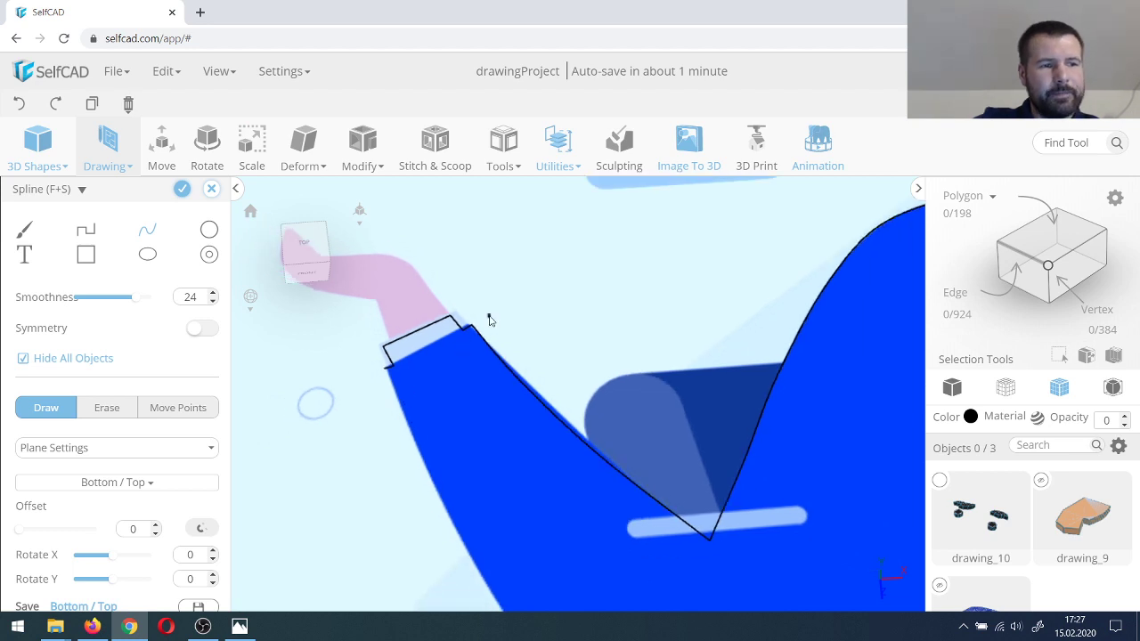
Step: Examine the traced sleeve outline against the whole reference figure and the desk scene
scroll(465, 323, "down", 3)
scroll(466, 324, "down", 3)
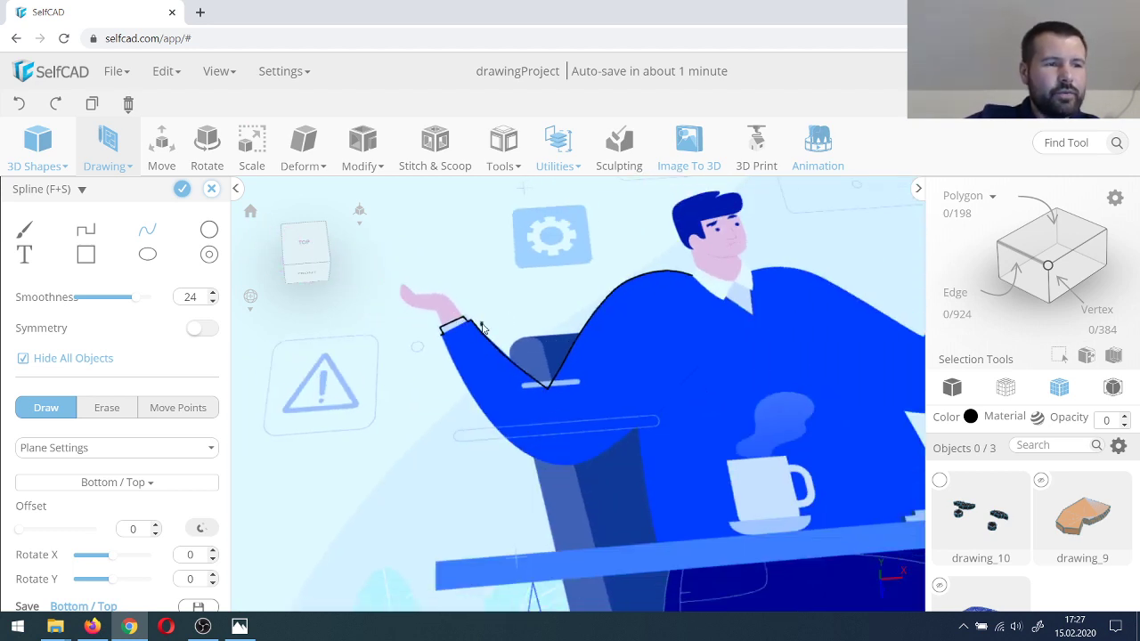
scroll(461, 388, "down", 3)
scroll(682, 322, "up", 2)
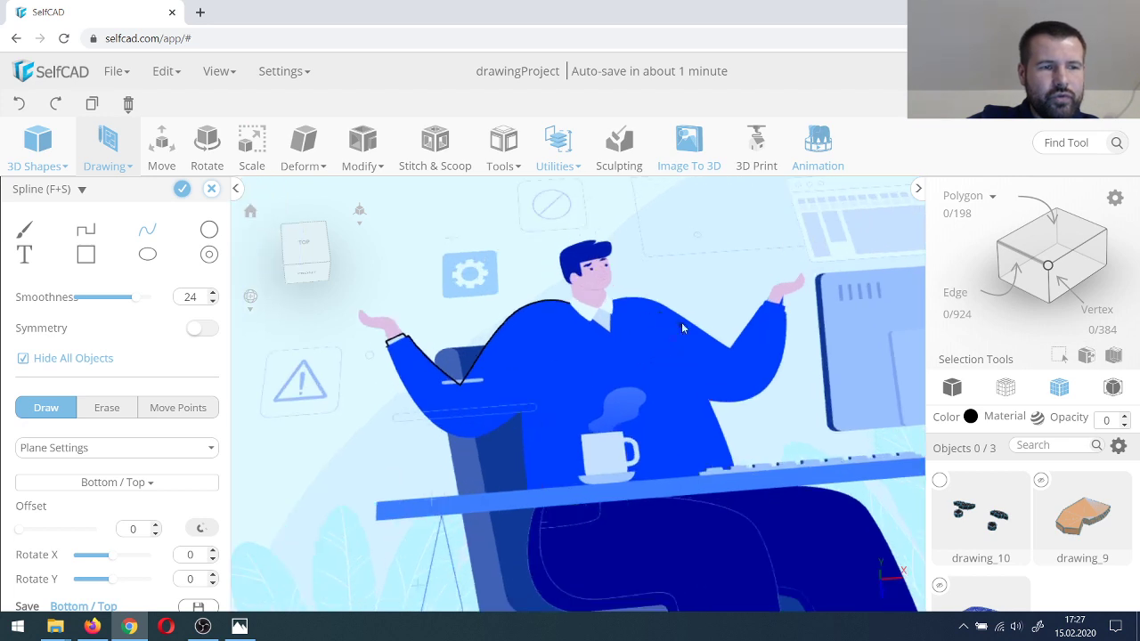
scroll(632, 295, "up", 1)
scroll(631, 295, "down", 1)
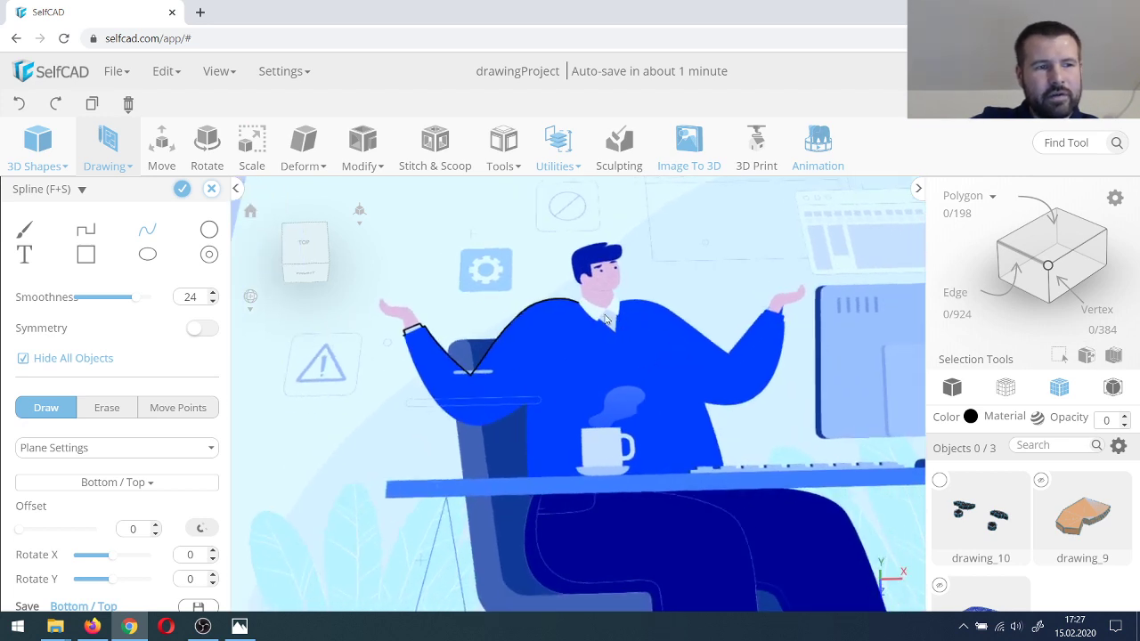
scroll(507, 408, "down", 2)
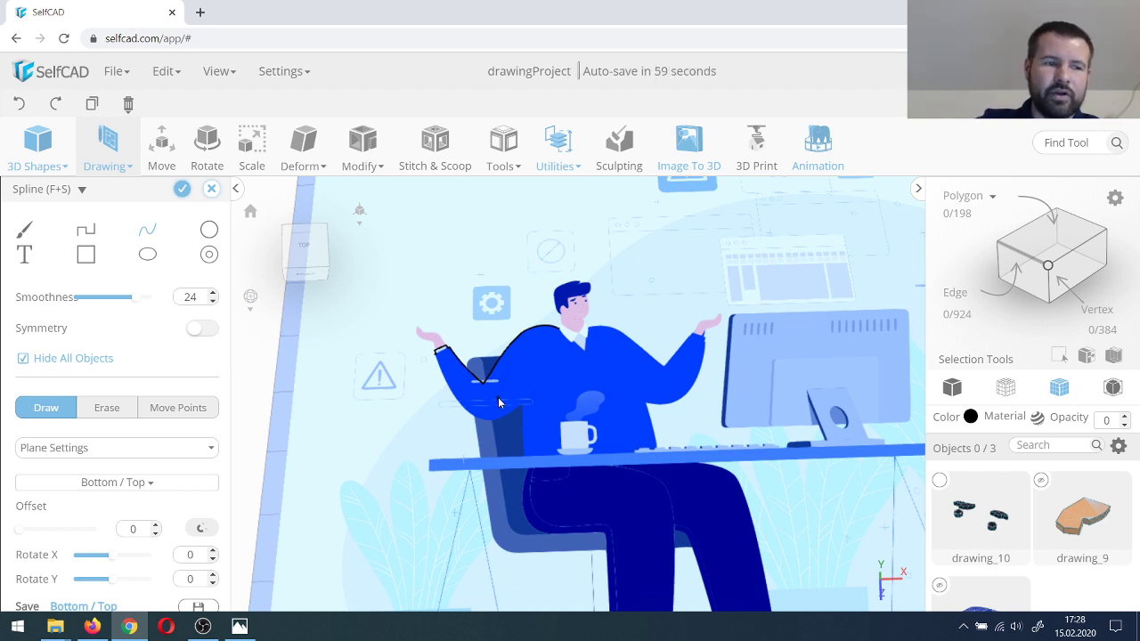
scroll(407, 432, "down", 2)
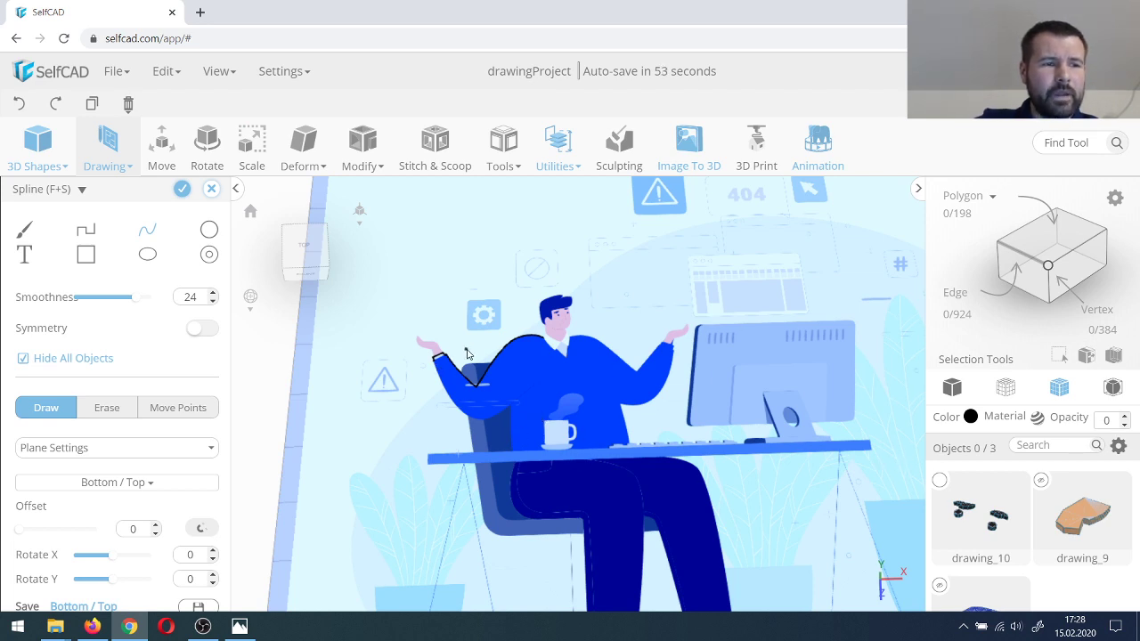
scroll(503, 370, "down", 5)
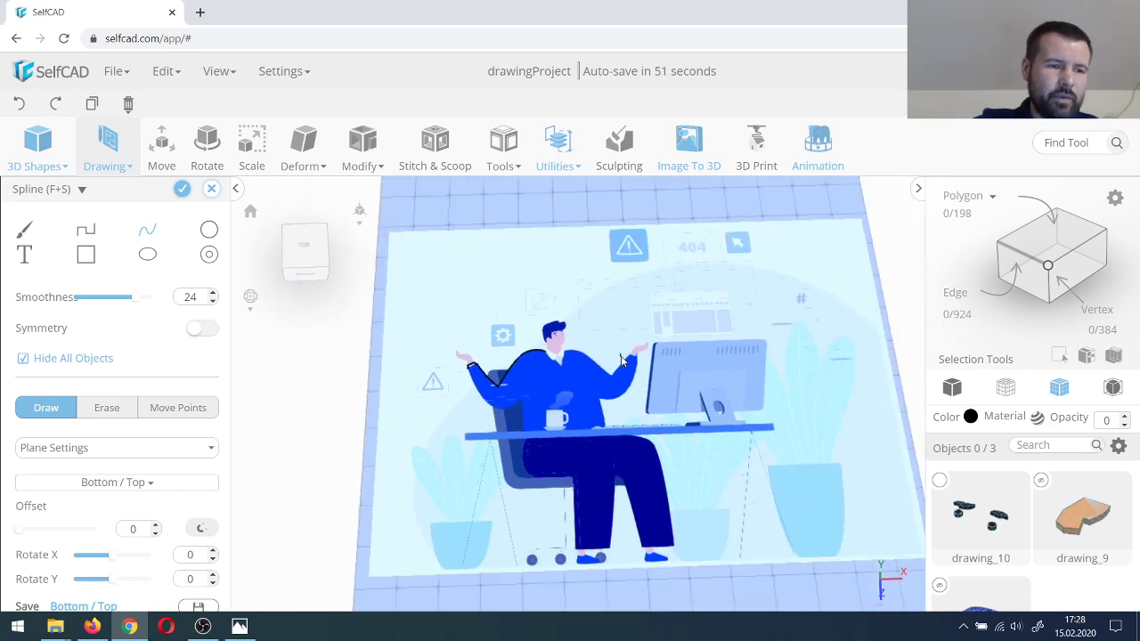
scroll(572, 403, "up", 2)
scroll(571, 384, "up", 3)
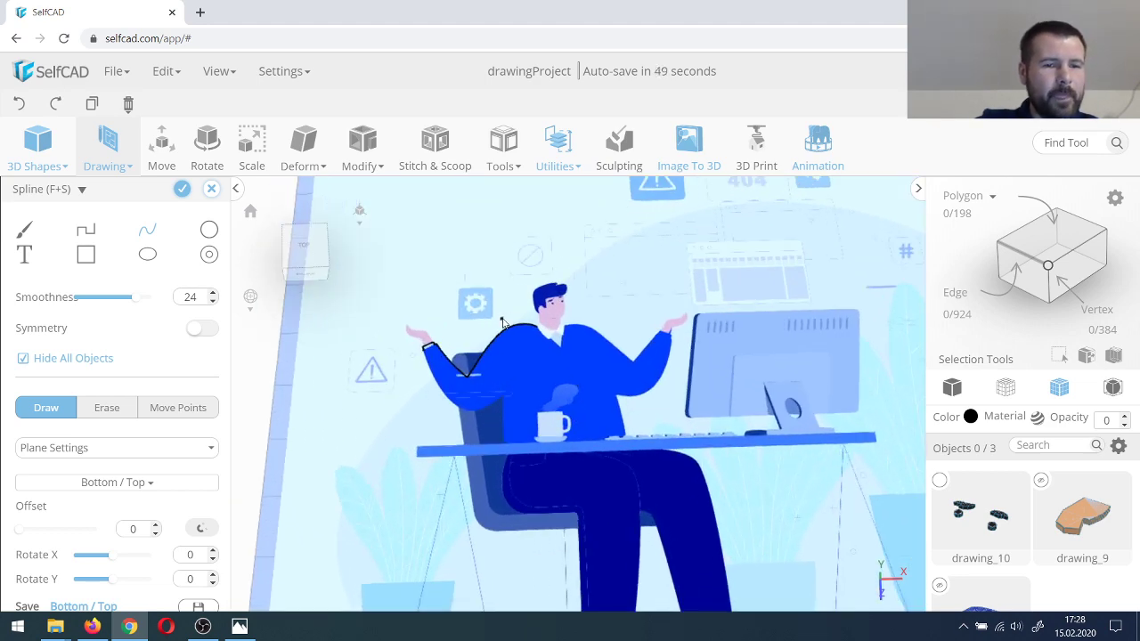
Step: Discard the unfinished spline outline of the jacket and leave the drawing tool
left_click(213, 190)
left_click(560, 364)
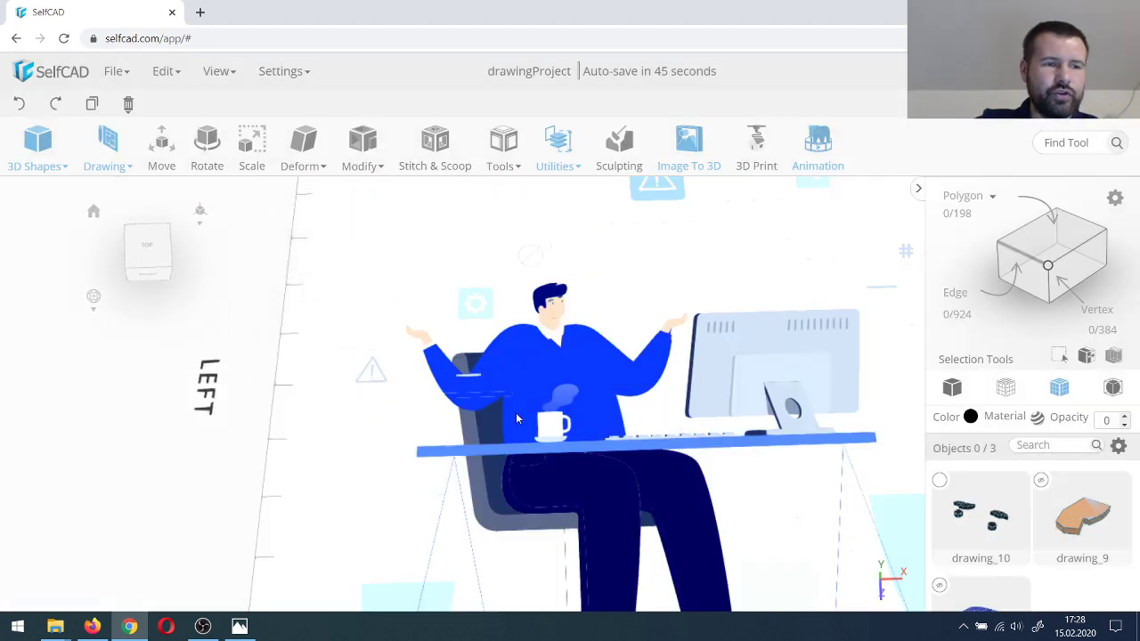
scroll(516, 413, "down", 2)
scroll(581, 422, "up", 1)
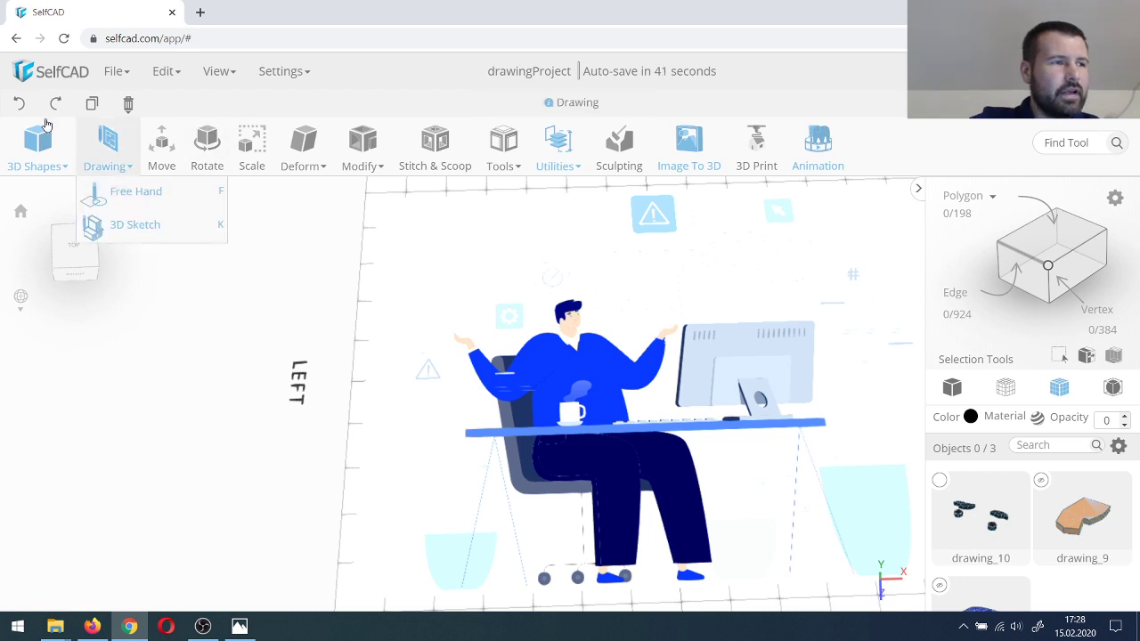
Step: Show all hidden objects of the head and clear the object selection
left_click(941, 483)
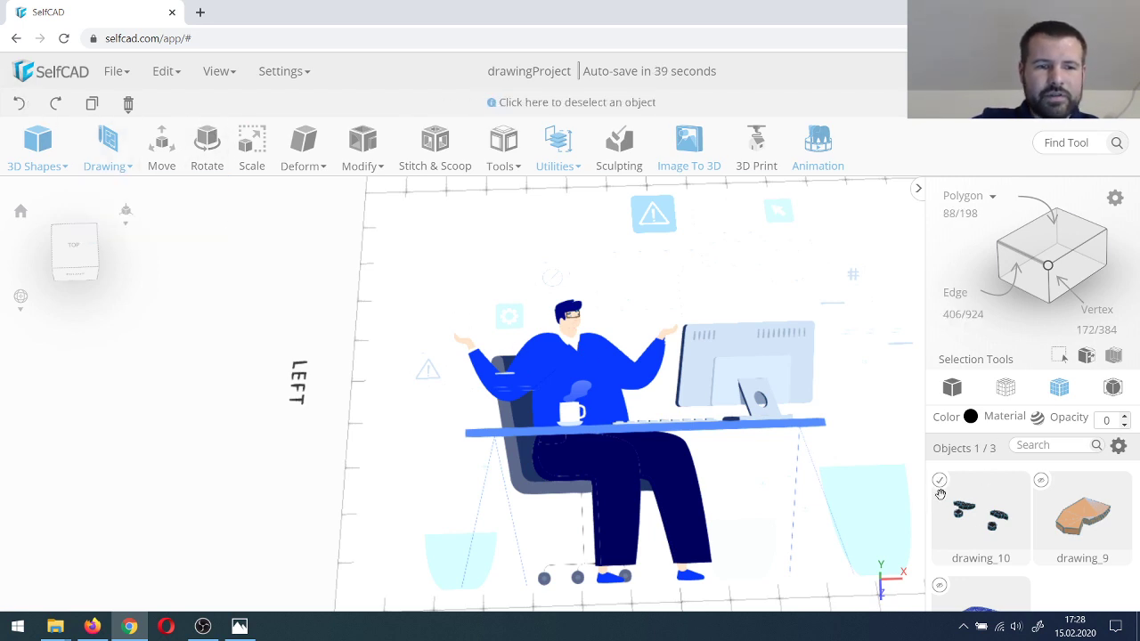
scroll(980, 580, "down", 1)
scroll(980, 574, "up", 1)
scroll(576, 332, "up", 2)
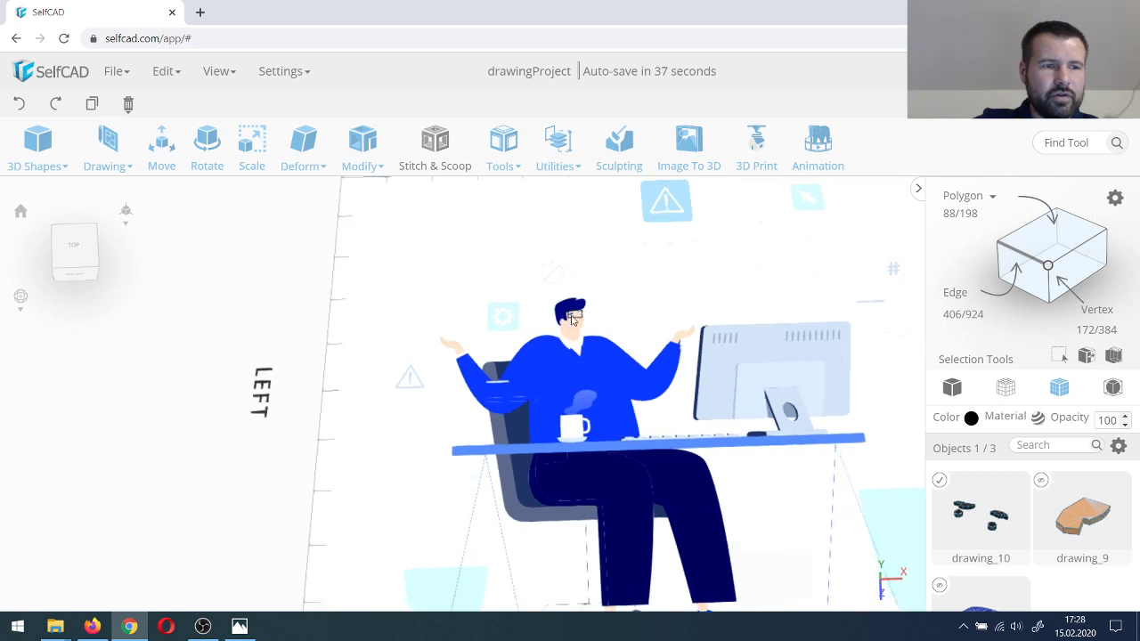
scroll(576, 331, "up", 3)
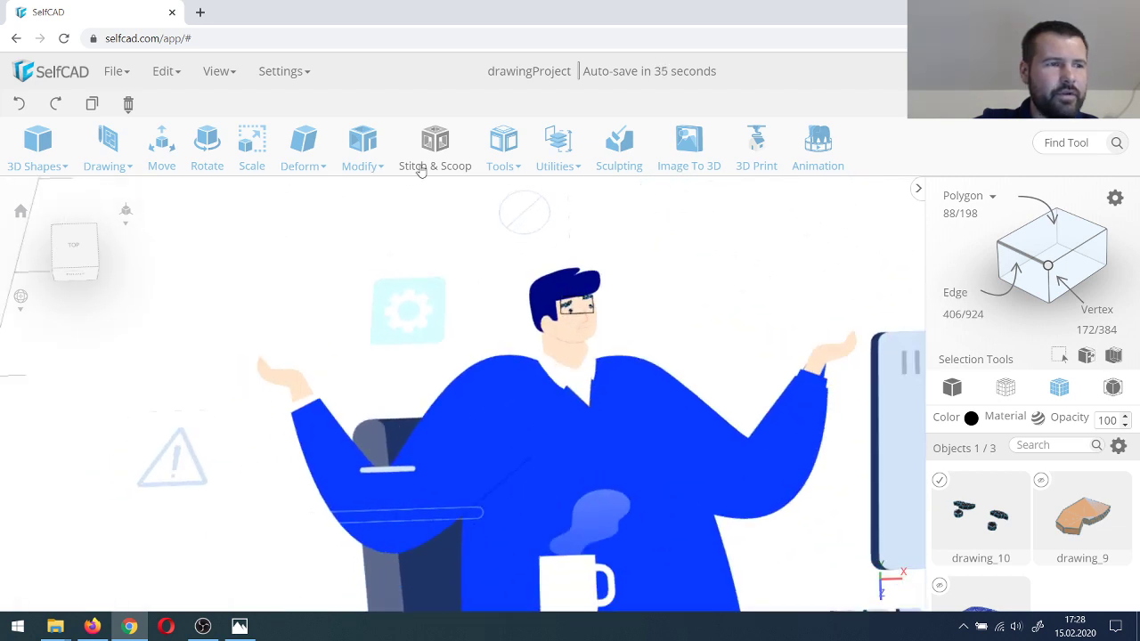
mouse_move(237, 71)
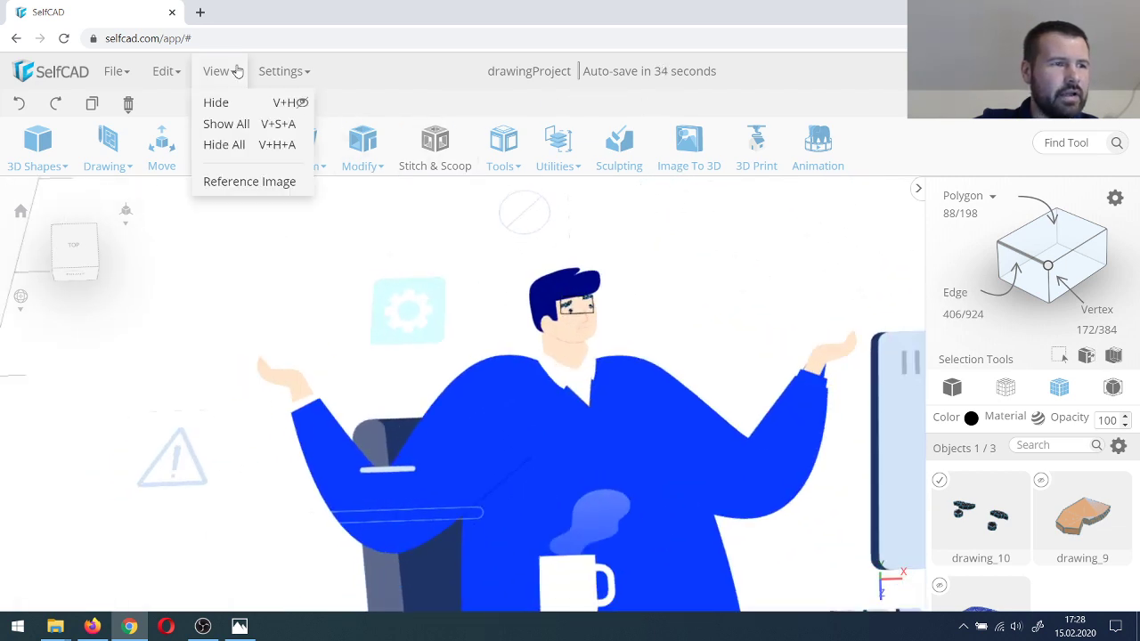
left_click(219, 125)
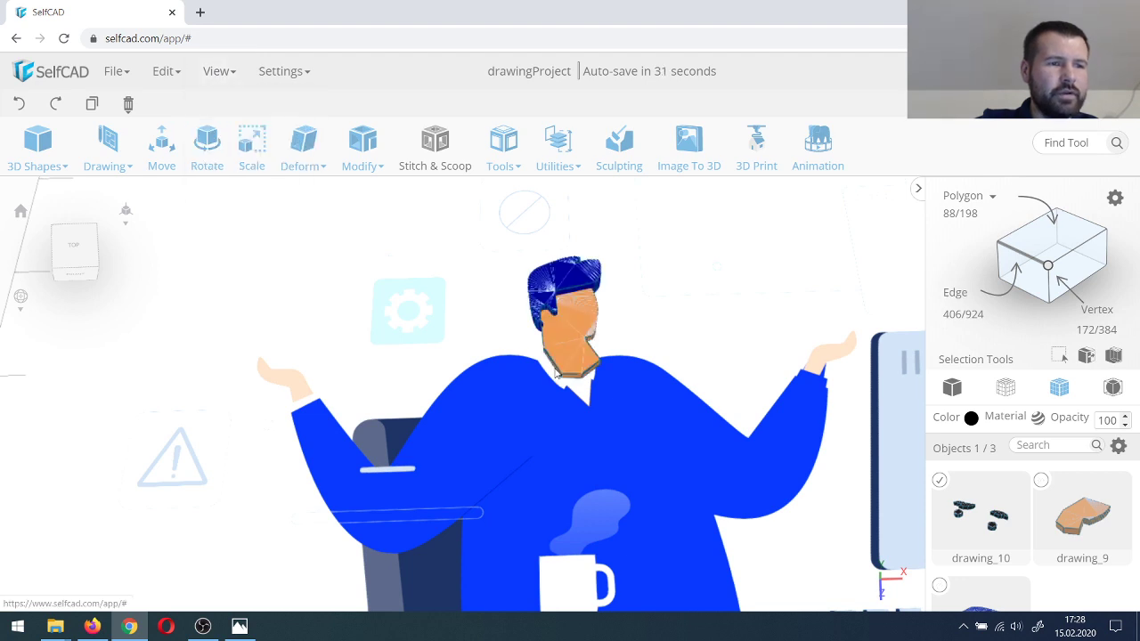
left_click(705, 449)
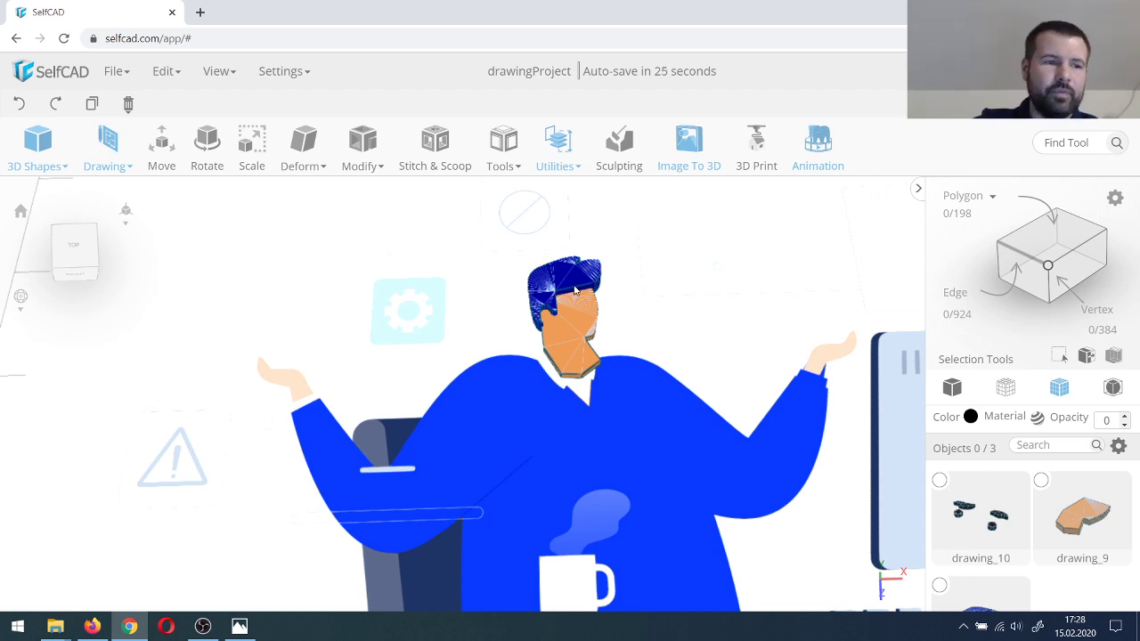
Step: Select the orange face object, drawing_9
left_click(577, 314)
scroll(565, 312, "up", 1)
right_click_drag(489, 406, 512, 342)
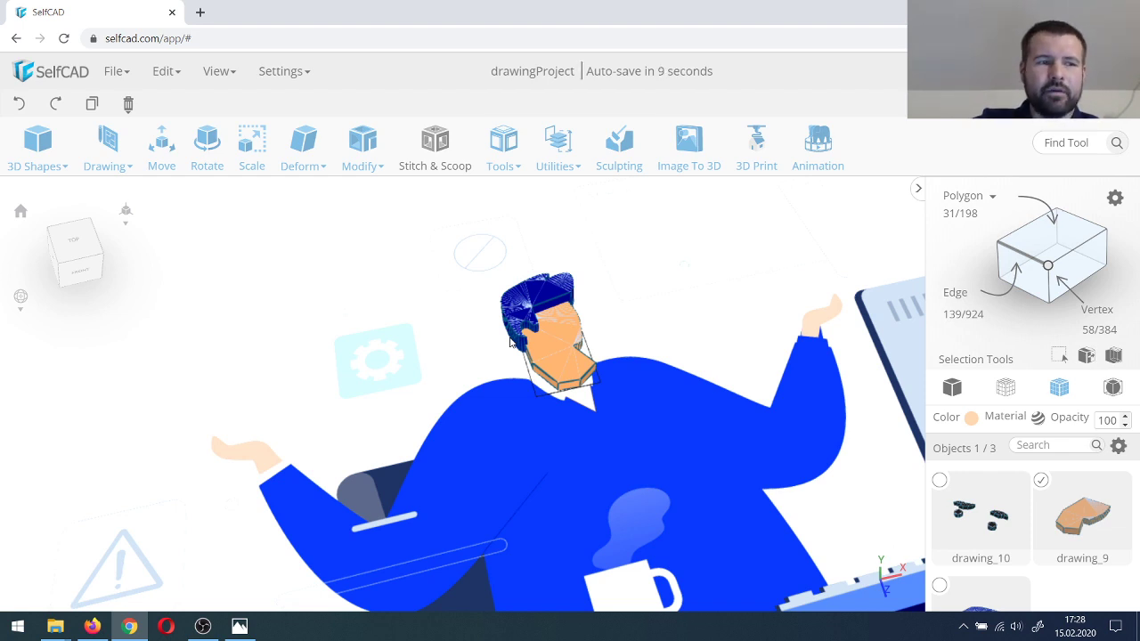
scroll(534, 338, "up", 3)
scroll(615, 303, "down", 1)
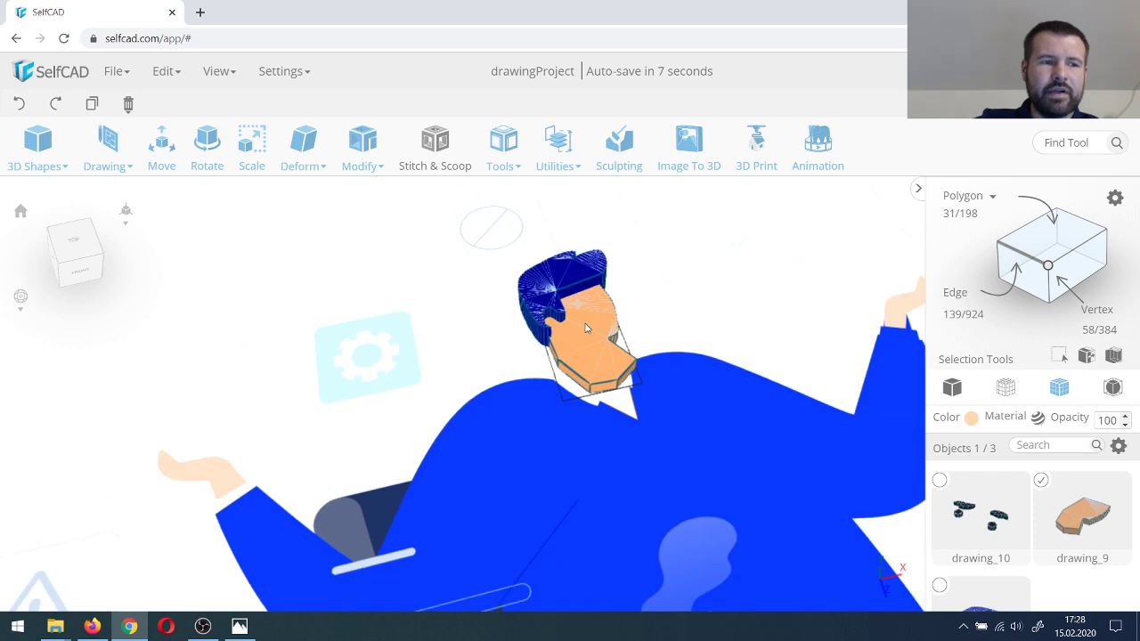
Step: Try raising the face object's resolution to detail level 5 and preview the result
left_click(371, 167)
left_click(403, 440)
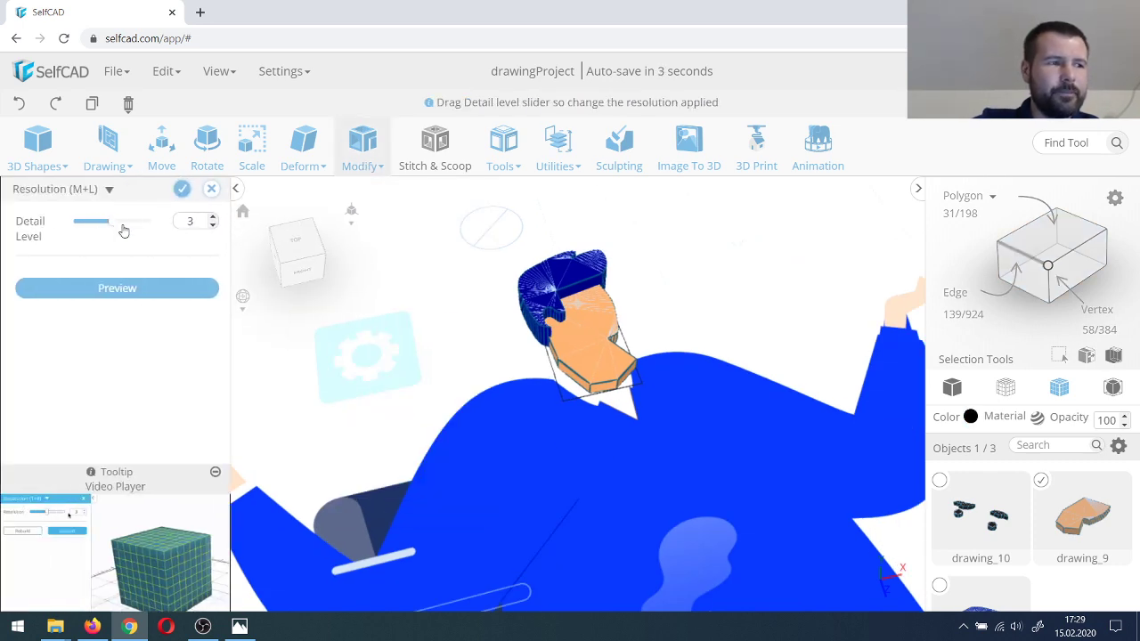
left_click_drag(125, 231, 137, 229)
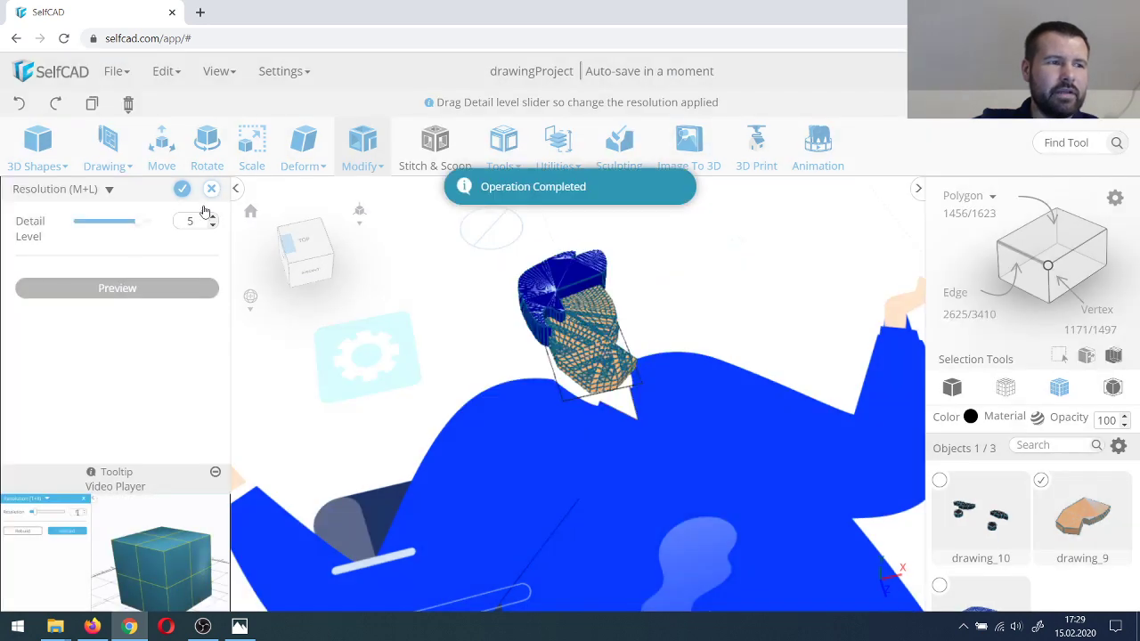
left_click(211, 189)
left_click(585, 357)
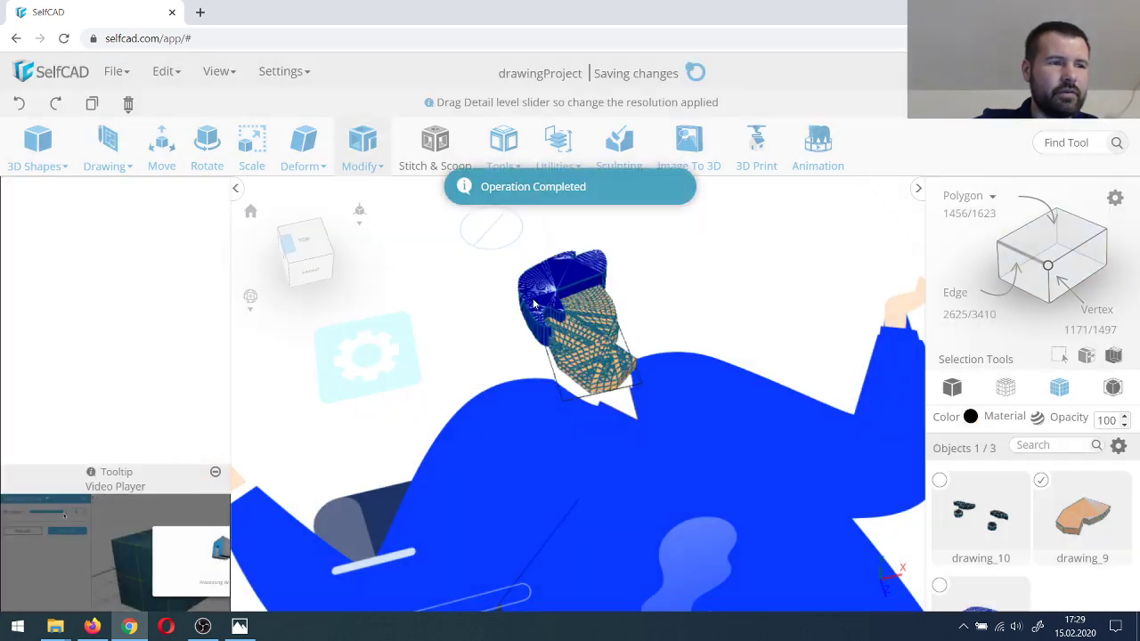
left_click(307, 167)
left_click(351, 328)
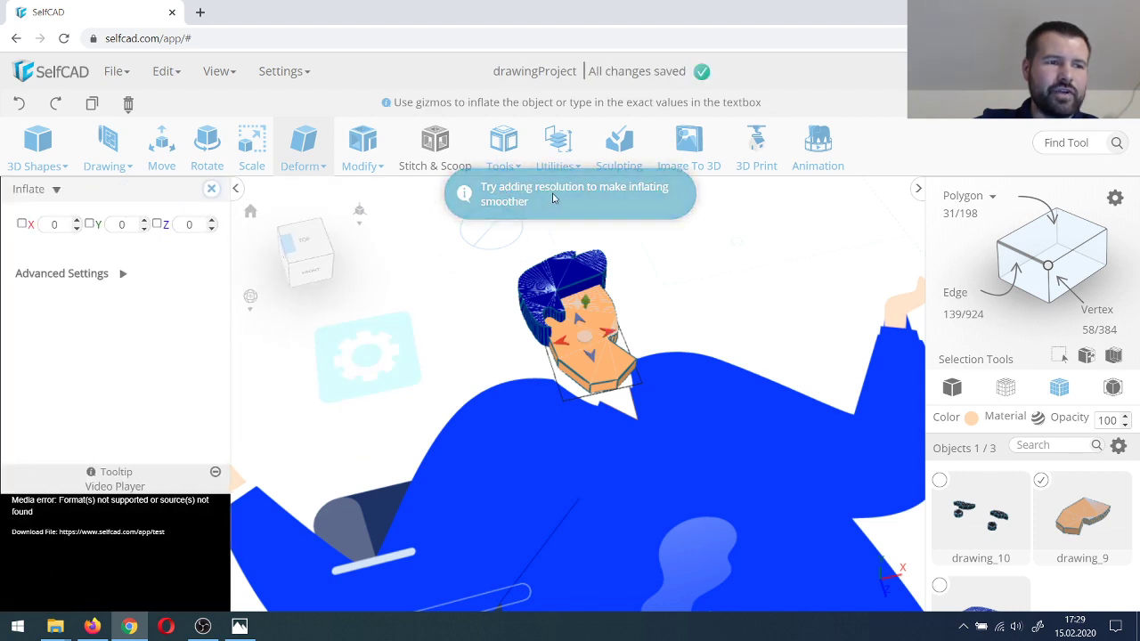
left_click(211, 189)
Step: Apply the Resolution modifier to the orange face object at detail level 5
left_click(359, 160)
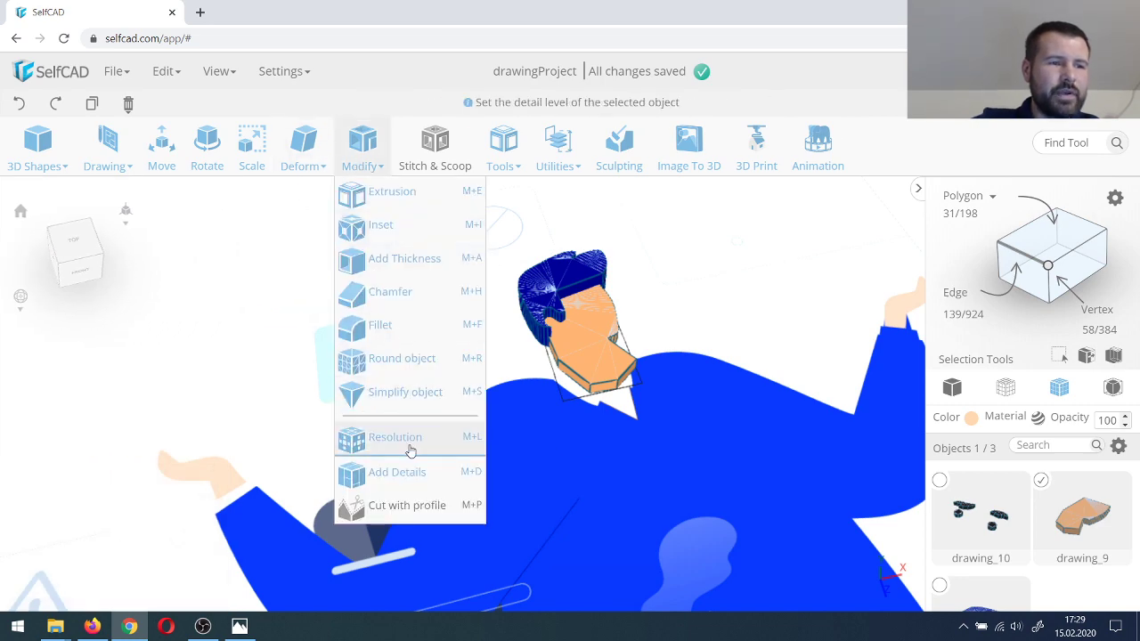
left_click(405, 442)
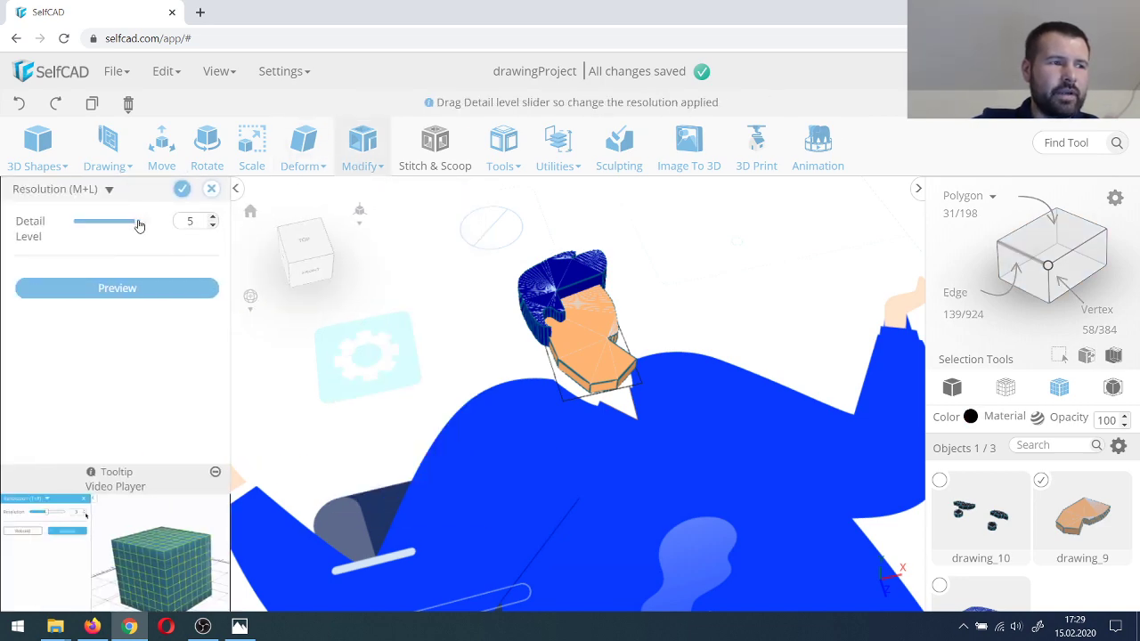
left_click(182, 188)
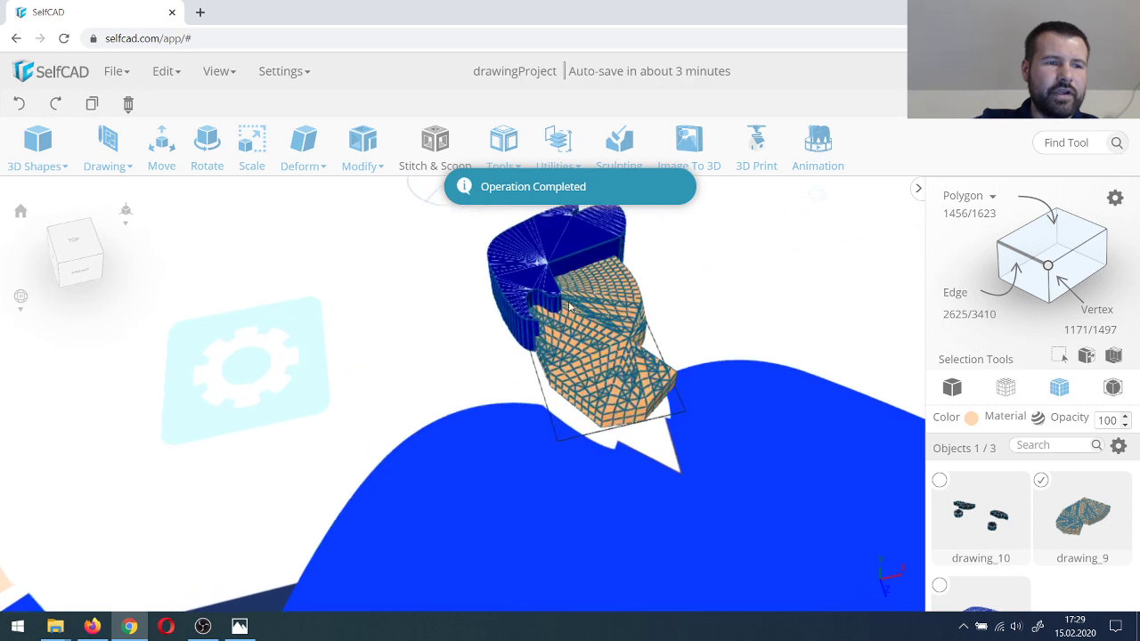
Step: Compare the solid and mesh-plus-wireframe display modes on the head and leave the objects shown as solid
left_click(952, 387)
scroll(595, 334, "up", 2)
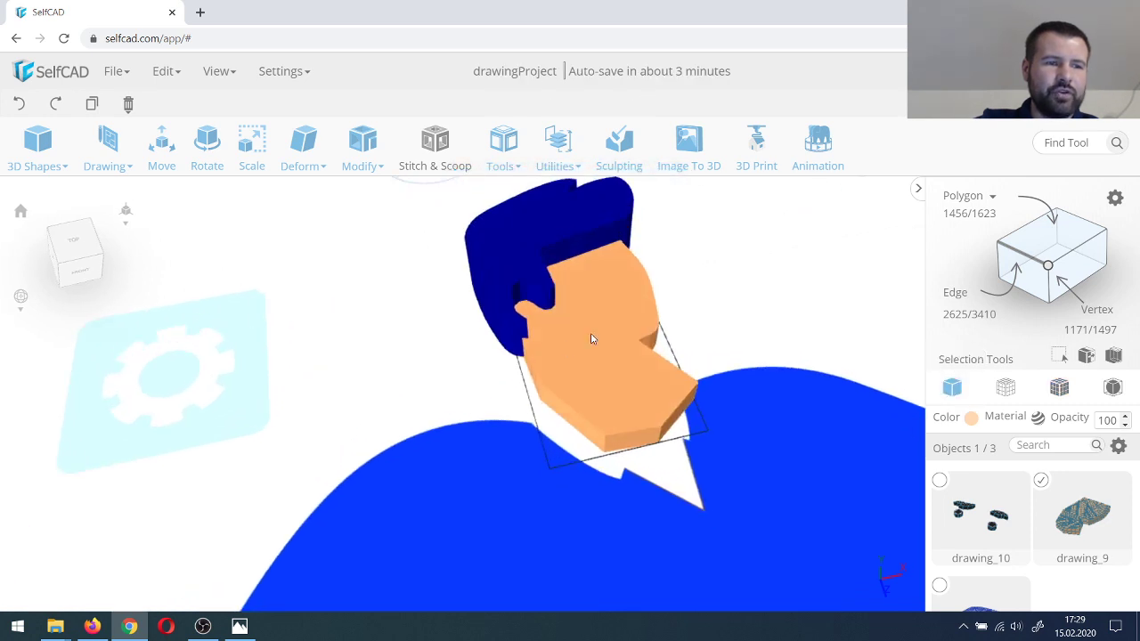
left_click(1006, 387)
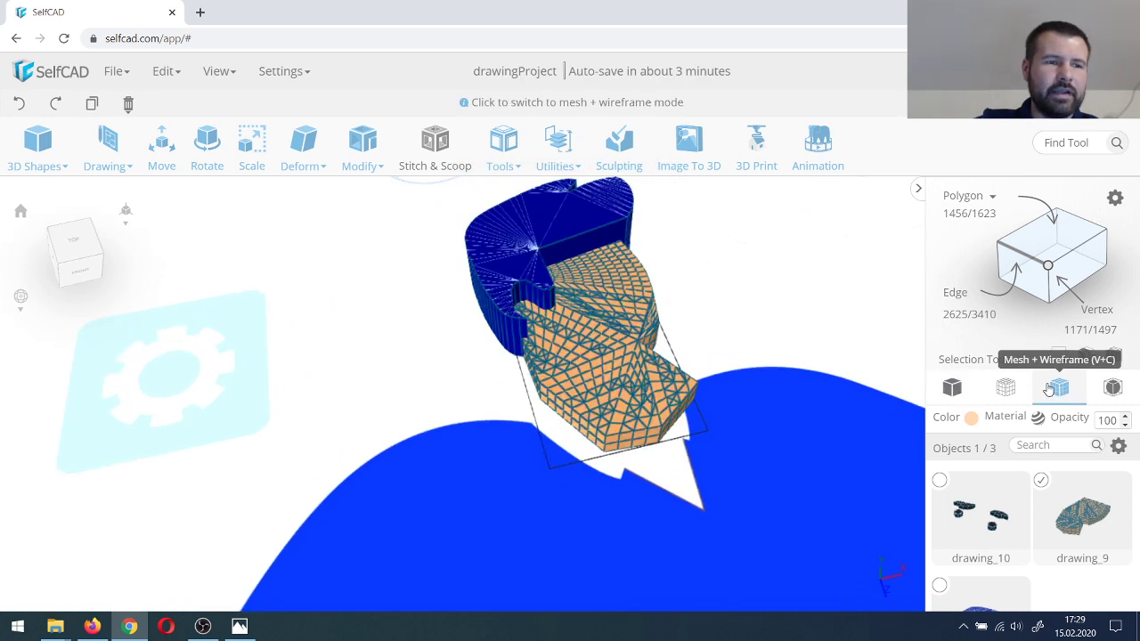
left_click(953, 387)
scroll(395, 236, "up", 1)
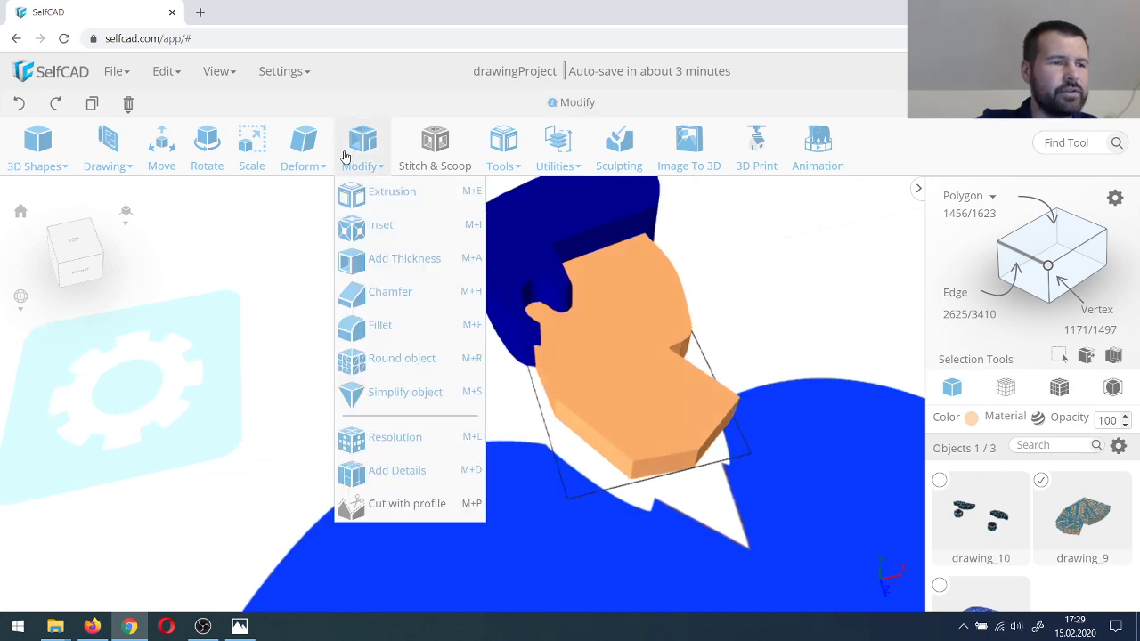
Step: Inflate the face object upward along the Y axis with Symmetry turned on and the origin at Center, Middle
mouse_move(310, 158)
left_click(344, 326)
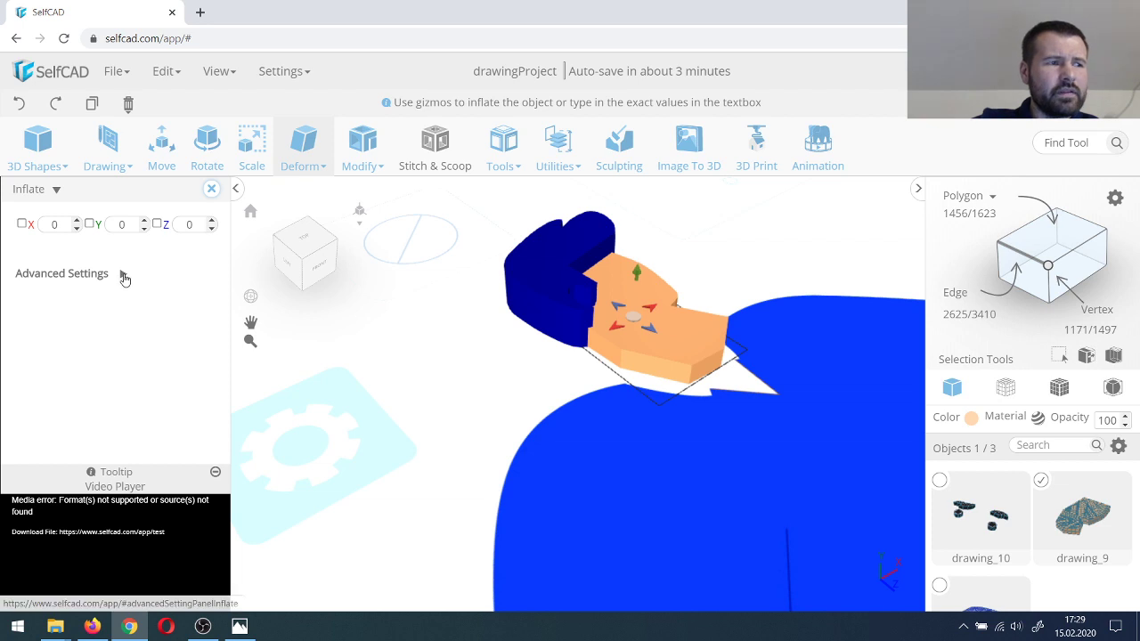
left_click(123, 275)
left_click(202, 308)
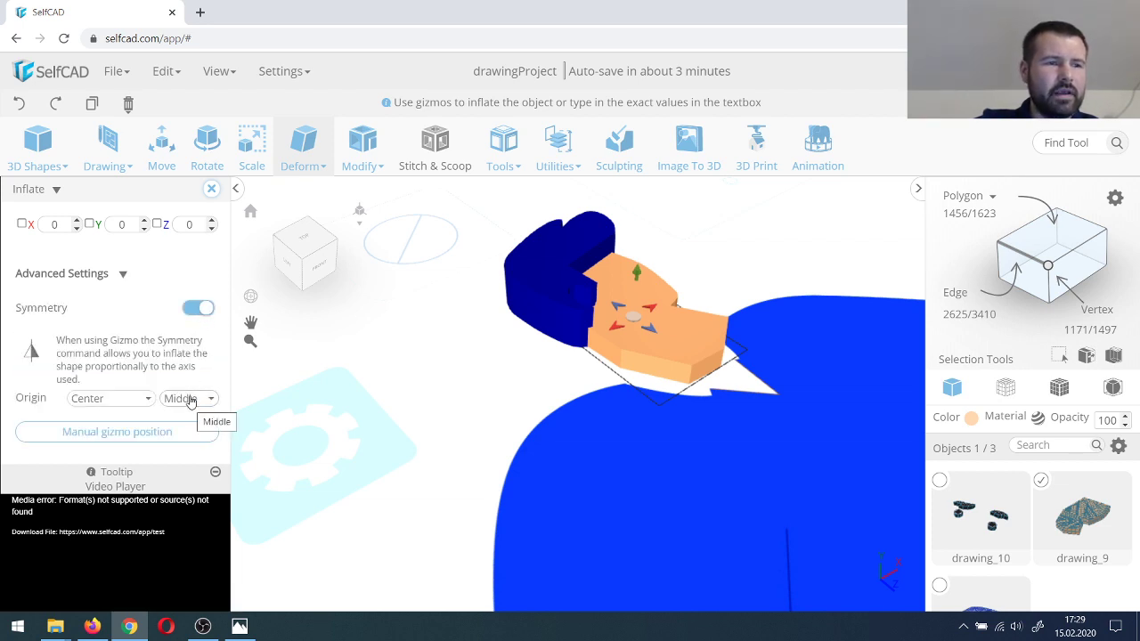
left_click_drag(435, 342, 531, 318)
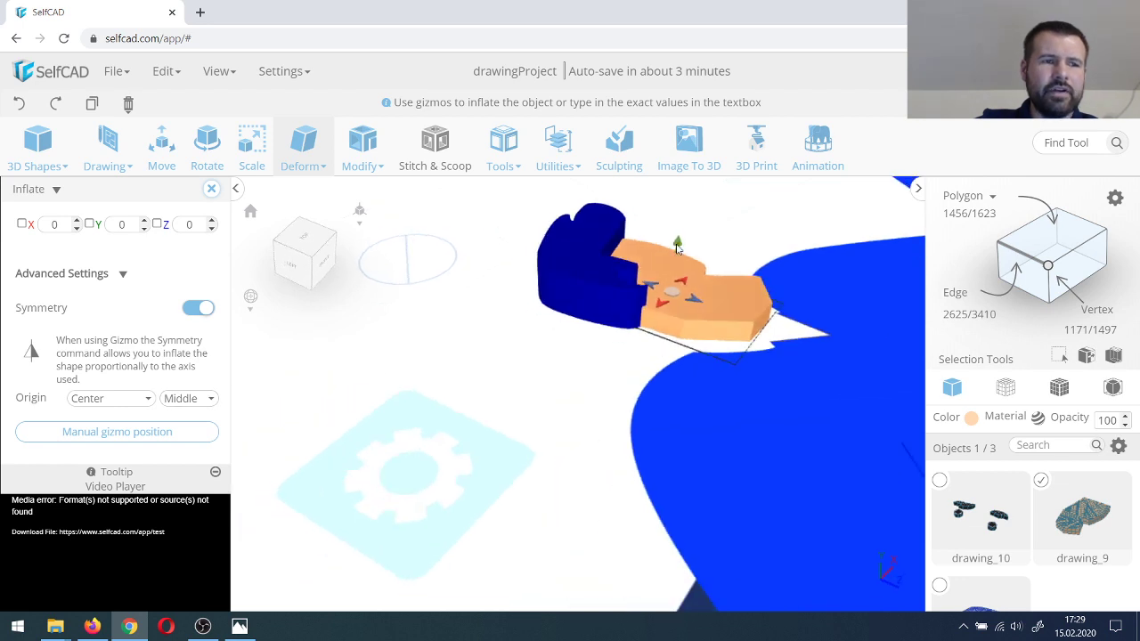
left_click_drag(677, 244, 683, 208)
left_click_drag(619, 332, 672, 297)
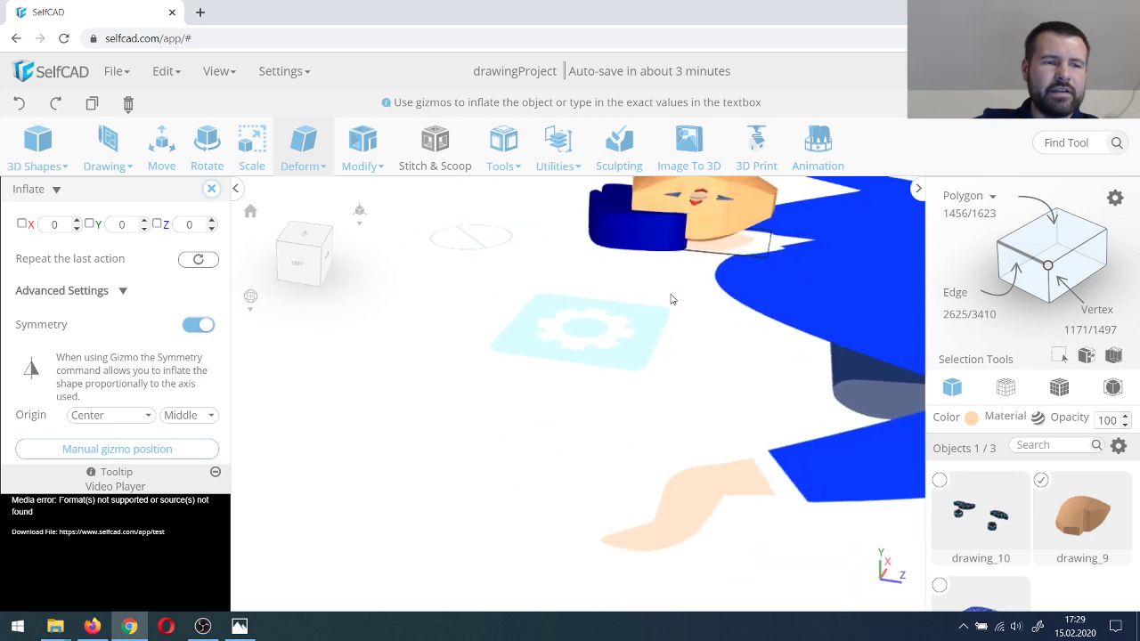
scroll(520, 404, "down", 3)
scroll(633, 388, "up", 5)
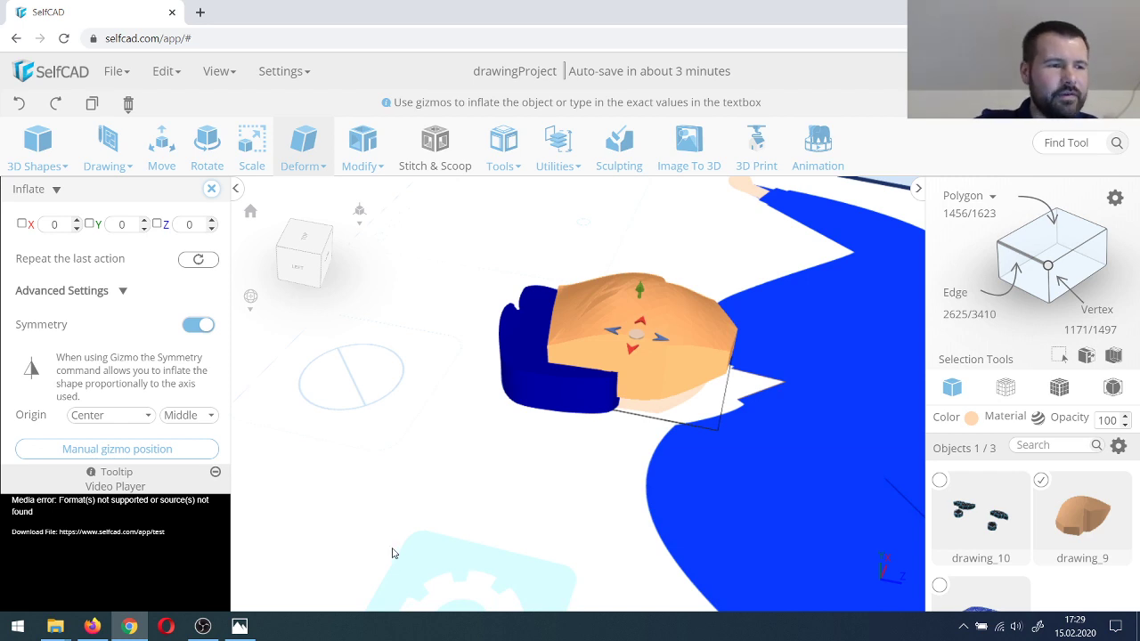
Step: View the finished scene in endResult.png in the Photos app and return to SelfCAD, clearing the face selection
left_click(240, 626)
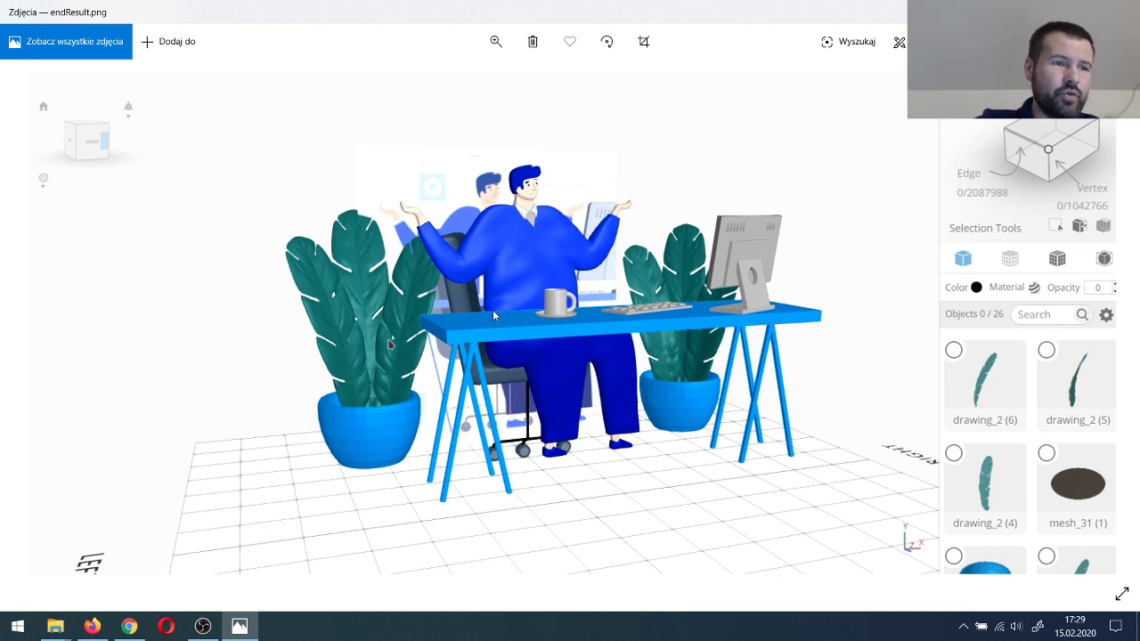
left_click(129, 627)
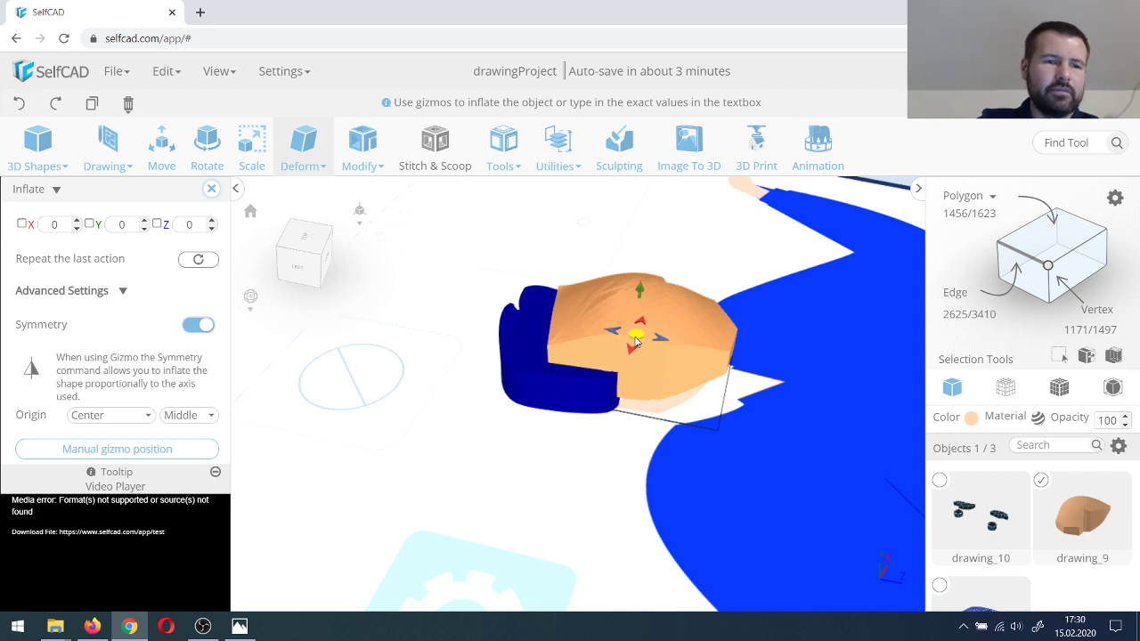
scroll(594, 389, "down", 3)
left_click(557, 428)
scroll(581, 384, "down", 4)
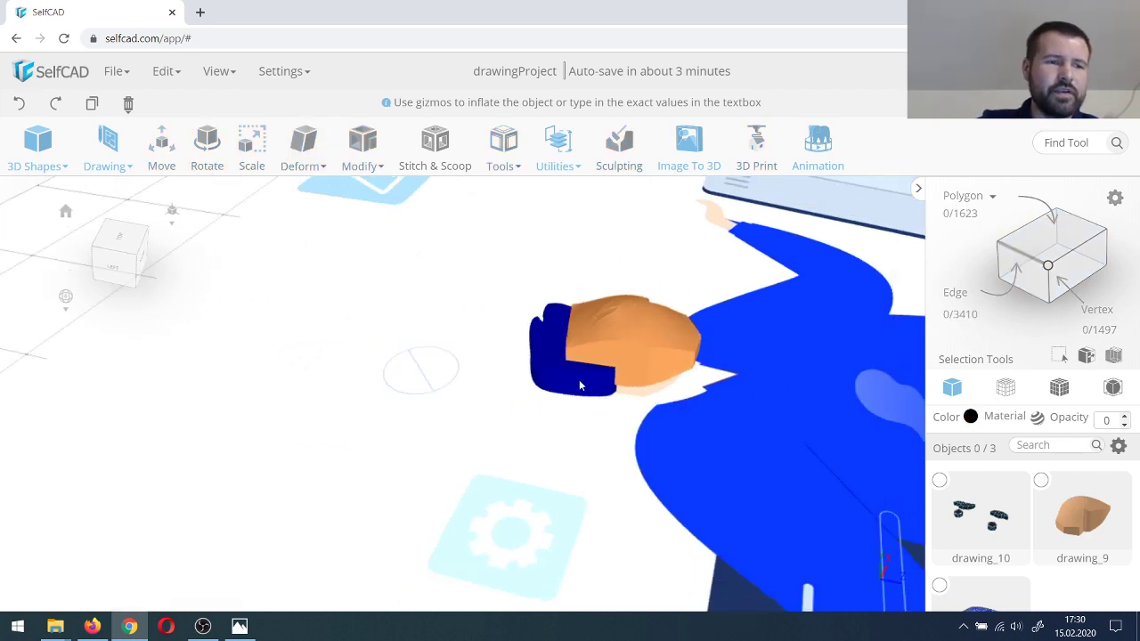
Step: Select only the eyes and eyebrows object, drawing_10, and move it onto the inflated face surface at Y 22
left_click_drag(625, 392, 540, 391)
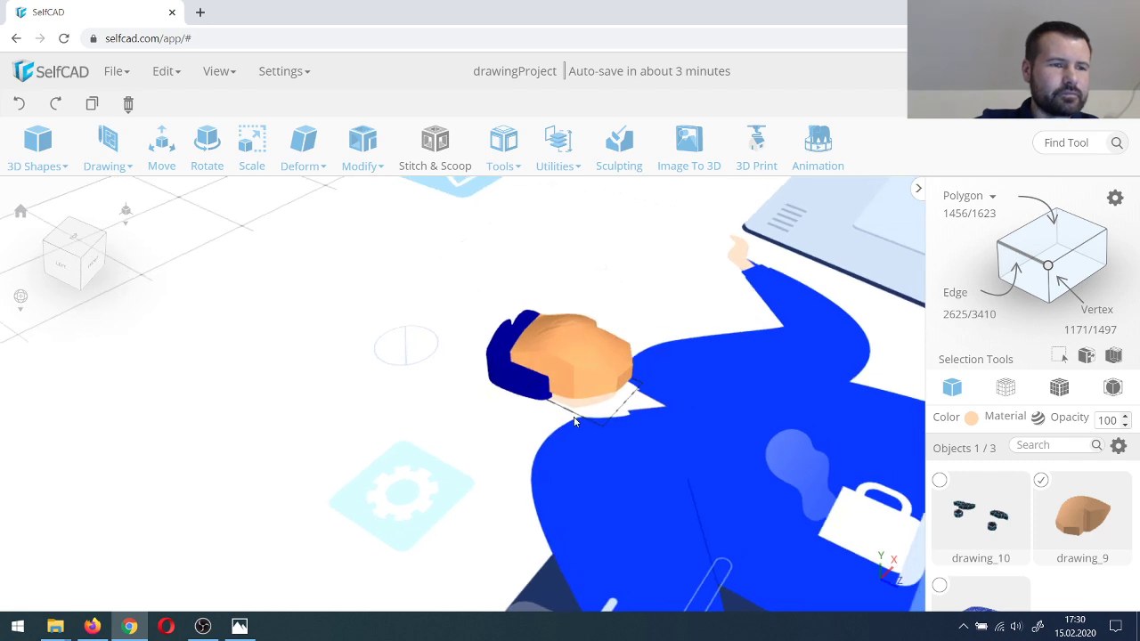
left_click(541, 391)
left_click(572, 383)
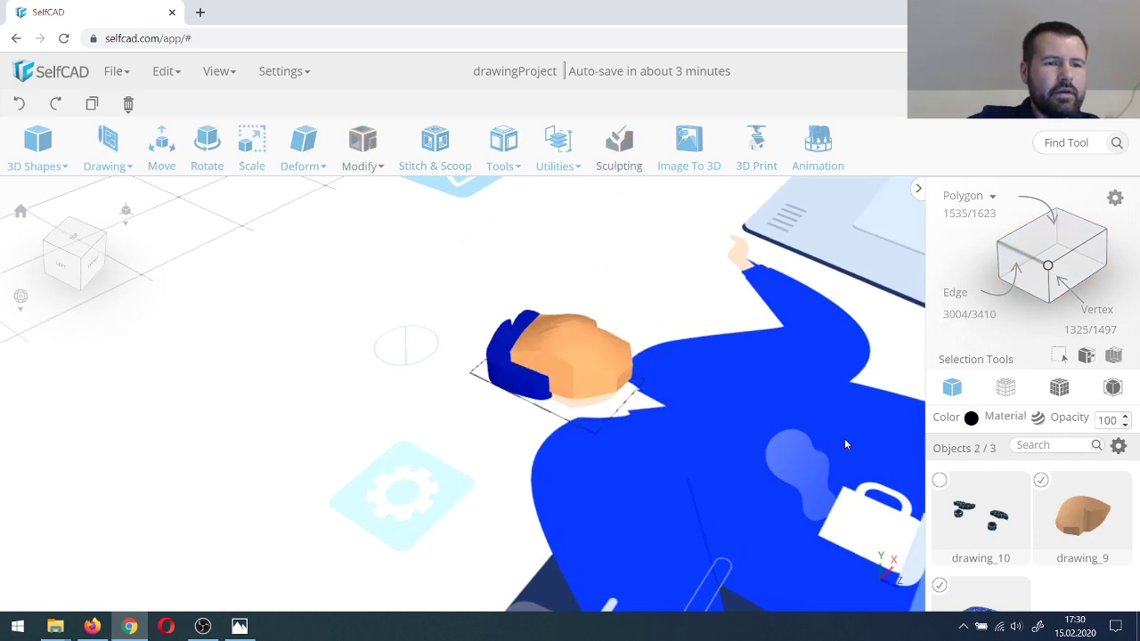
left_click(771, 464)
left_click(941, 482)
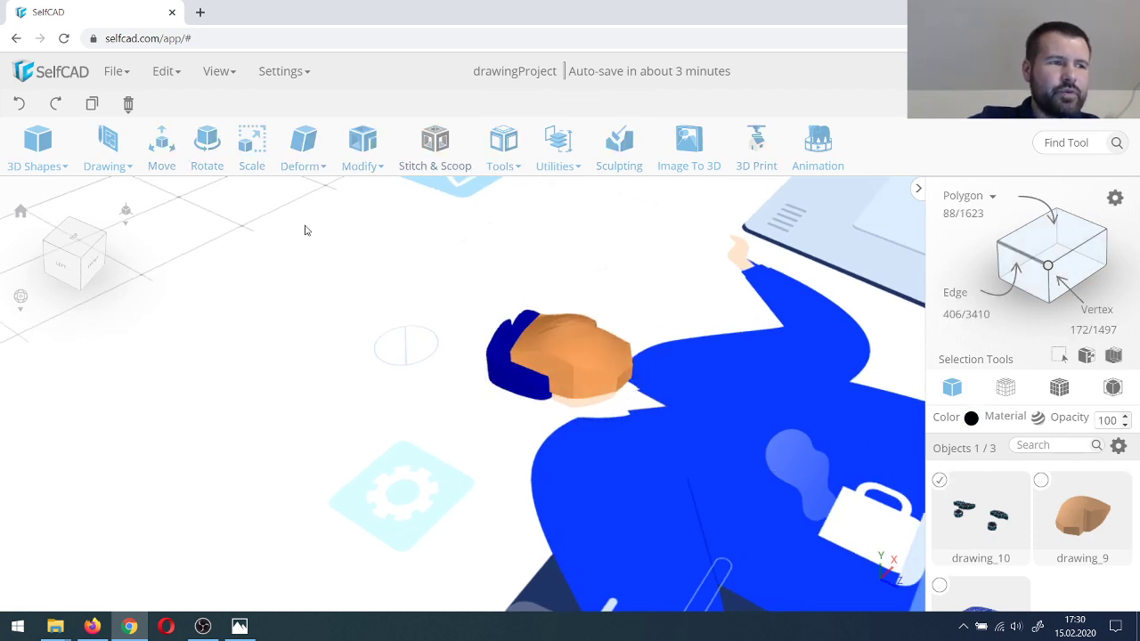
left_click(158, 155)
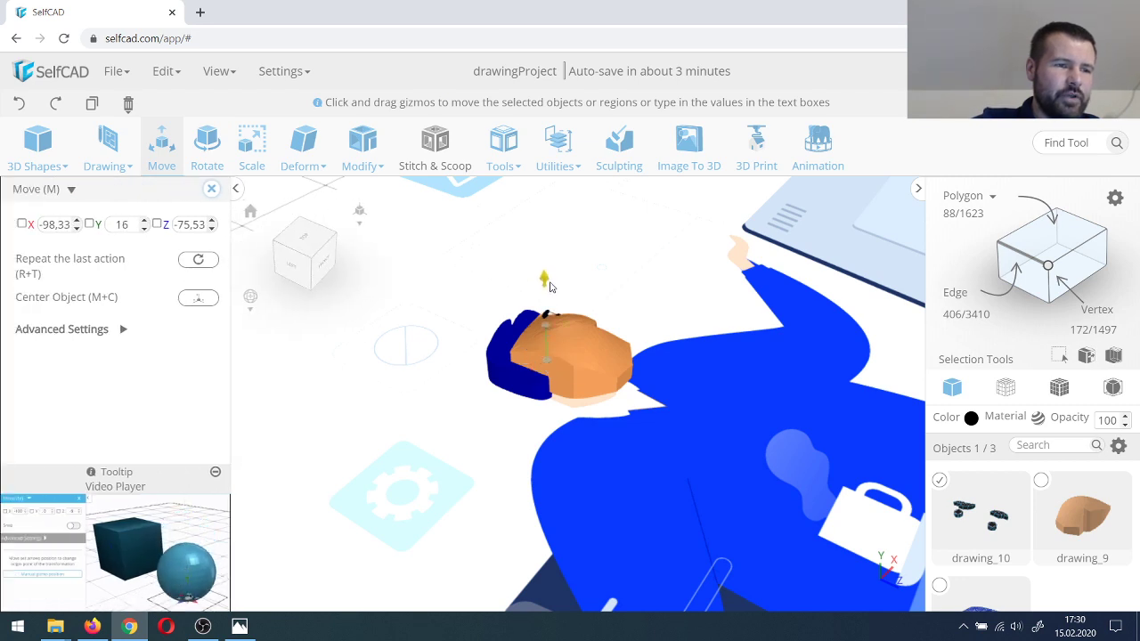
mouse_move(550, 285)
left_mouse_down()
mouse_move(554, 334)
mouse_move(546, 283)
mouse_move(544, 326)
mouse_move(561, 287)
left_mouse_up()
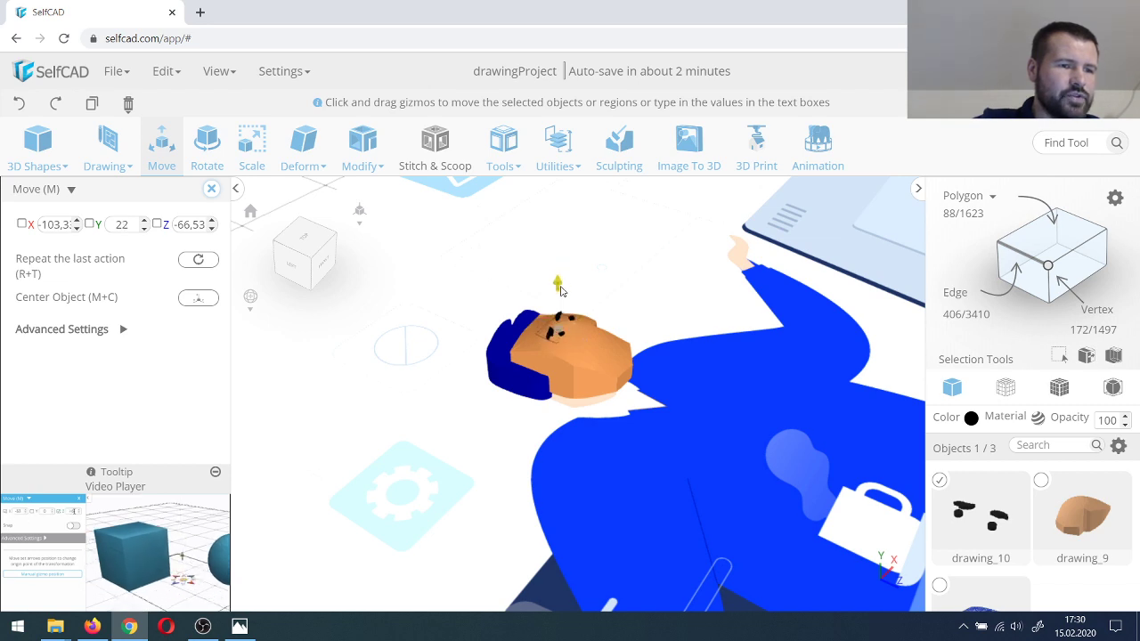
Step: Select the dark blue hair object and scale its height along Y to 21
left_click(494, 323)
left_click(499, 353)
right_click_drag(450, 333, 506, 335)
left_click(251, 164)
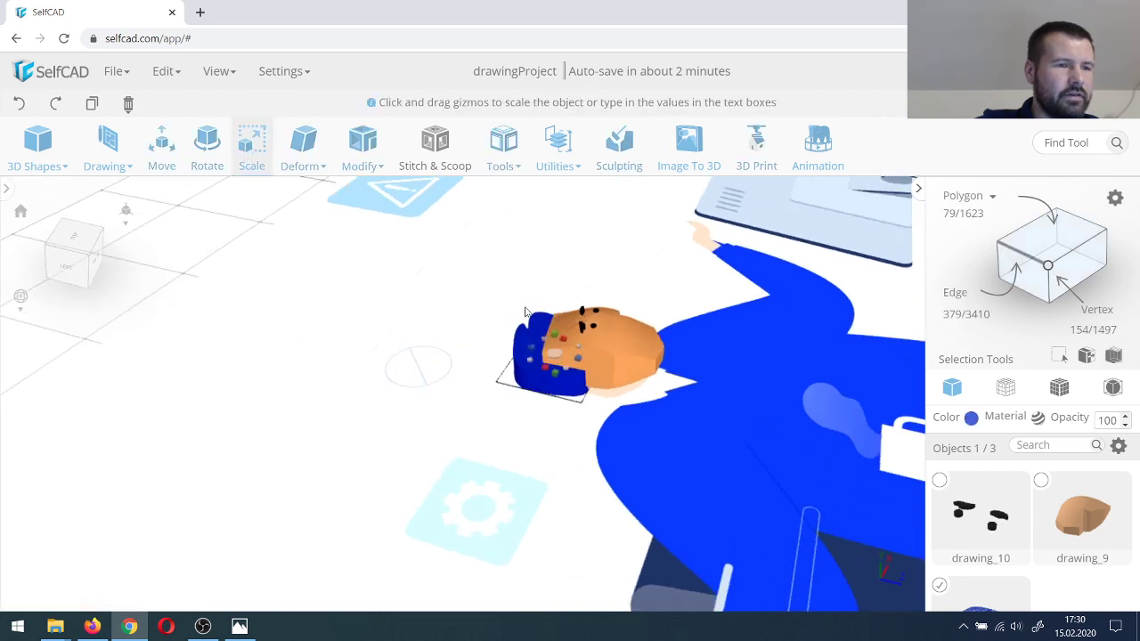
left_click_drag(553, 334, 555, 308)
right_click_drag(641, 458, 504, 399)
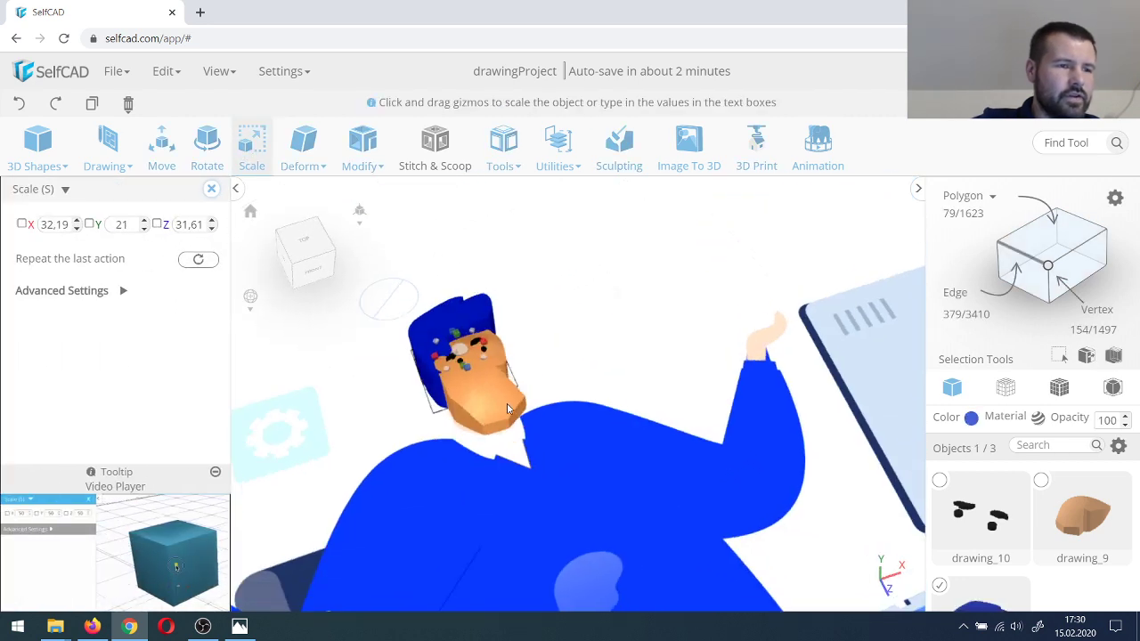
Step: Select all three head objects and rotate them together to 270 degrees about the X axis so the head stands upright
left_click(640, 376)
key("ctrl+a")
scroll(647, 380, "down", 3)
right_click_drag(646, 380, 365, 329)
left_click(207, 142)
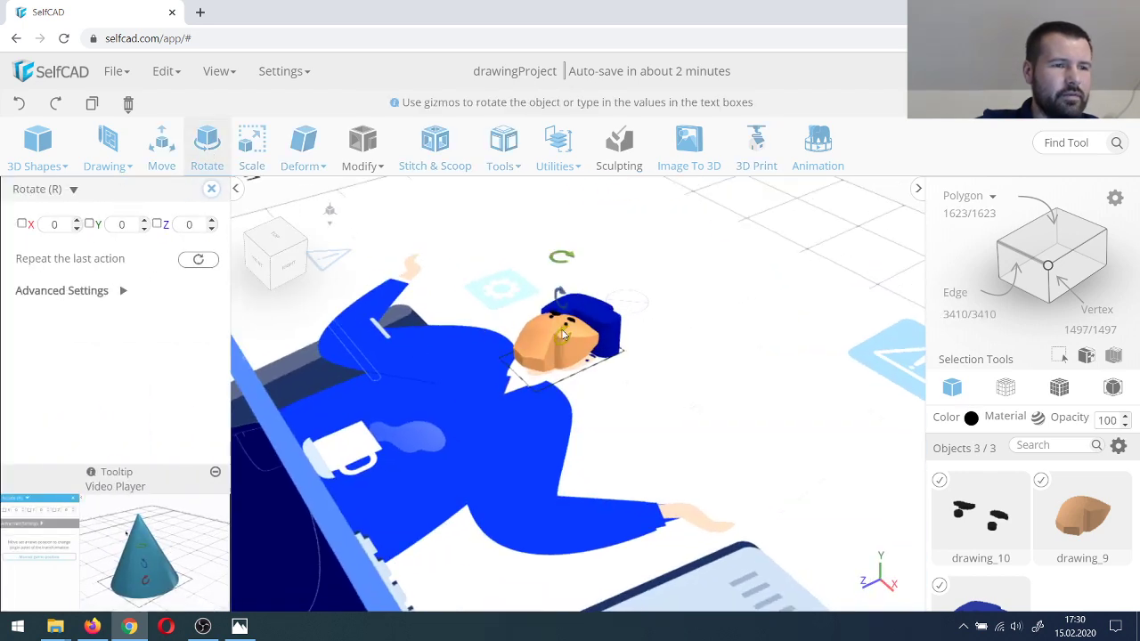
left_click_drag(550, 347, 576, 403)
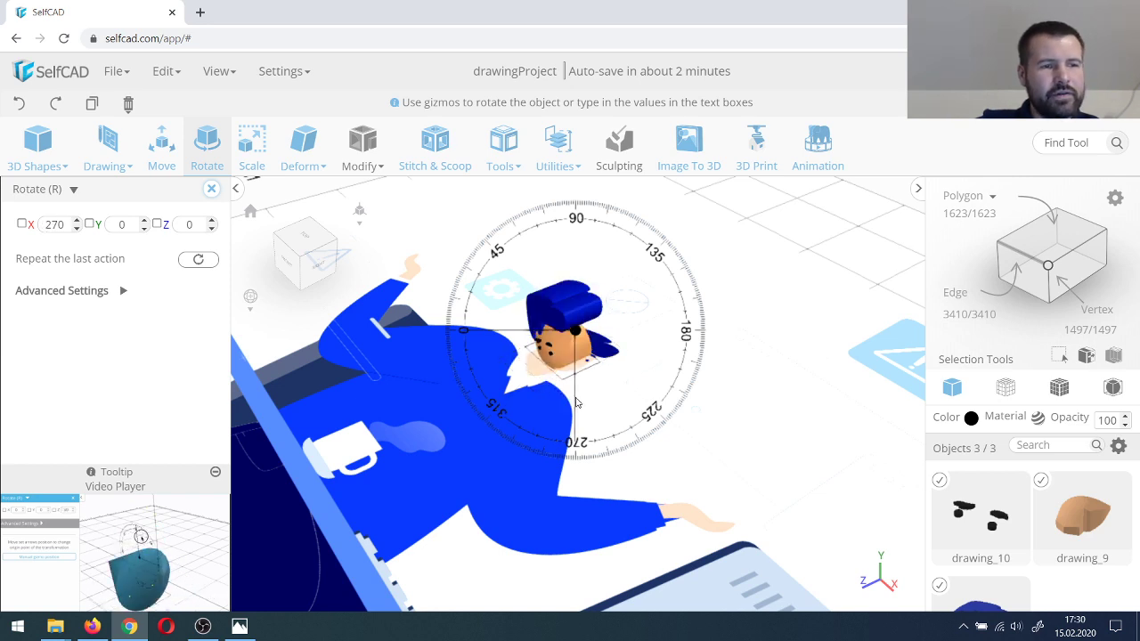
left_click_drag(575, 403, 575, 403)
right_click_drag(576, 405, 645, 363)
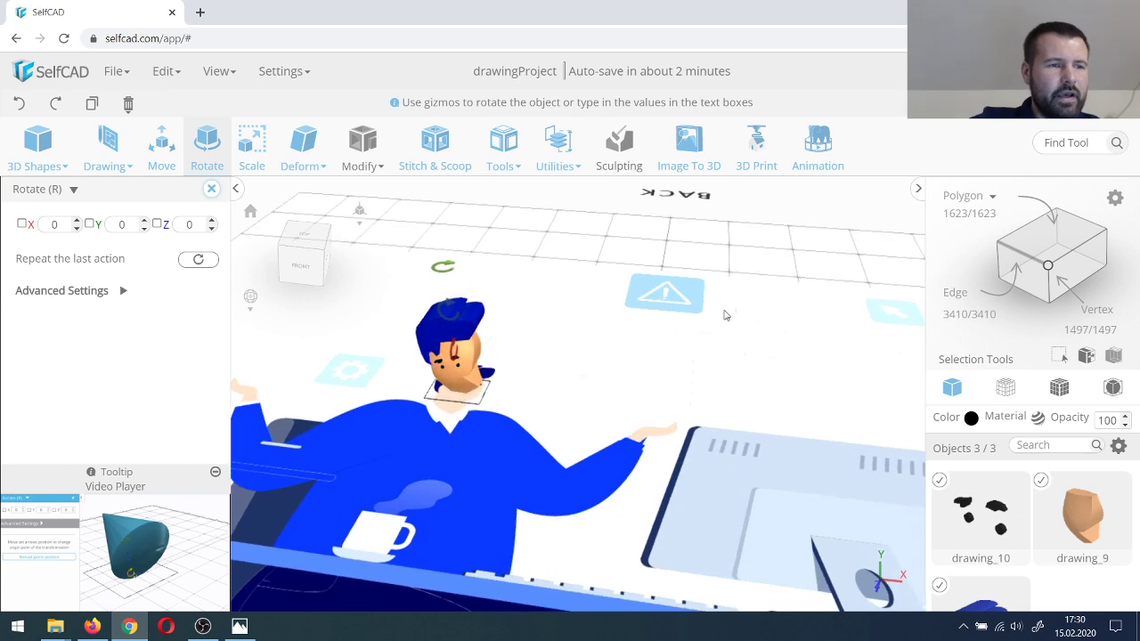
right_click_drag(725, 314, 503, 440)
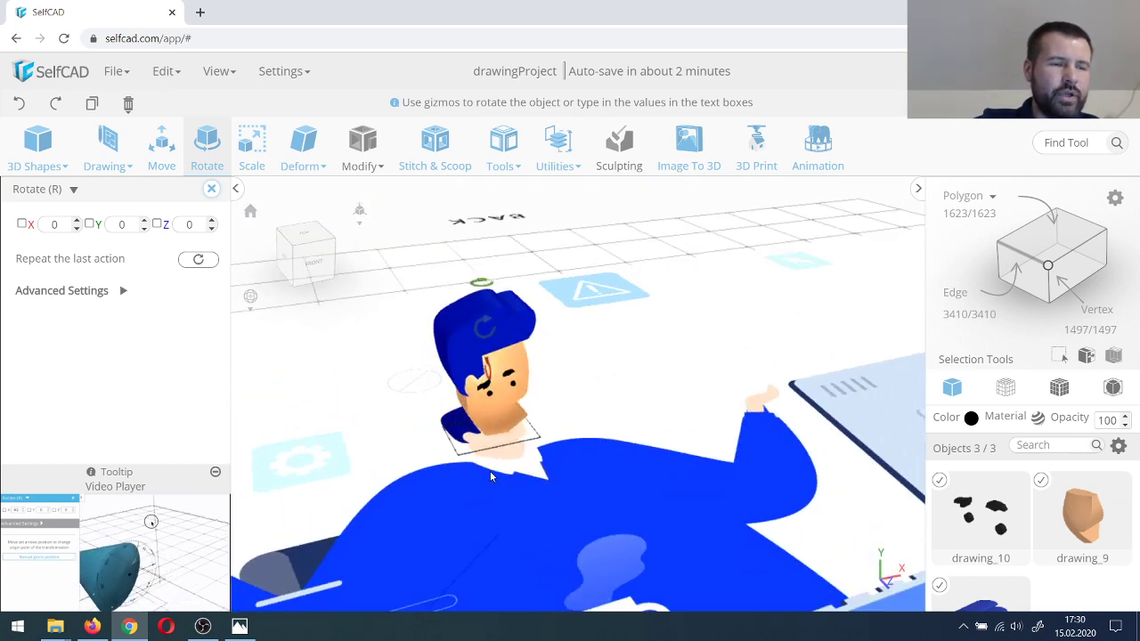
scroll(675, 324, "down", 3)
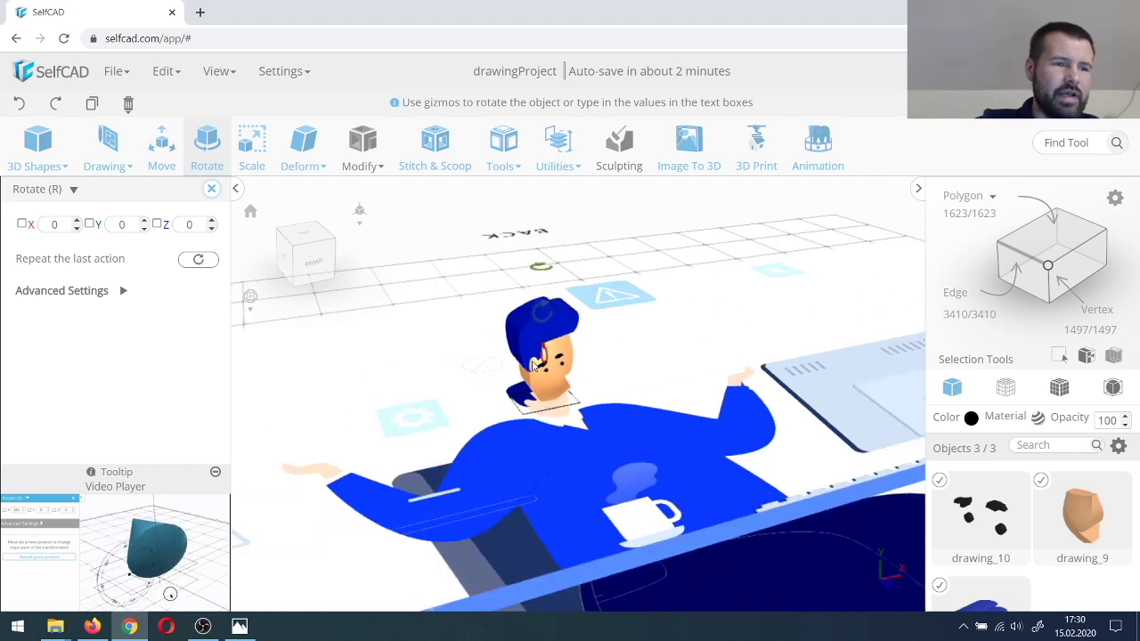
right_click_drag(485, 418, 522, 368)
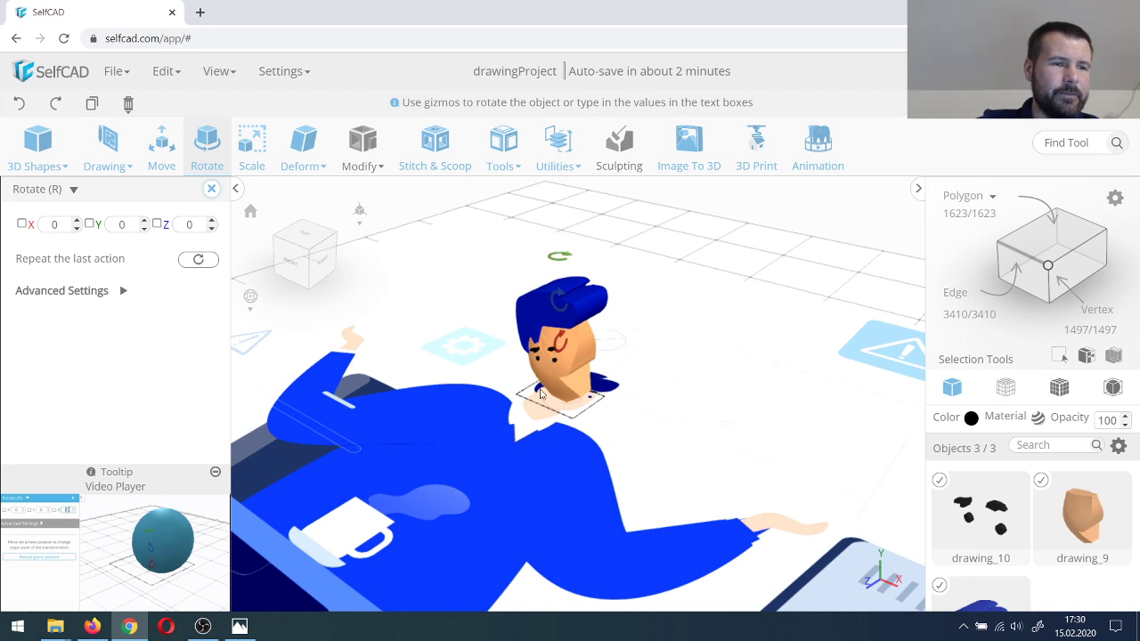
mouse_move(489, 409)
right_mouse_down()
mouse_move(411, 421)
mouse_move(473, 400)
right_mouse_up()
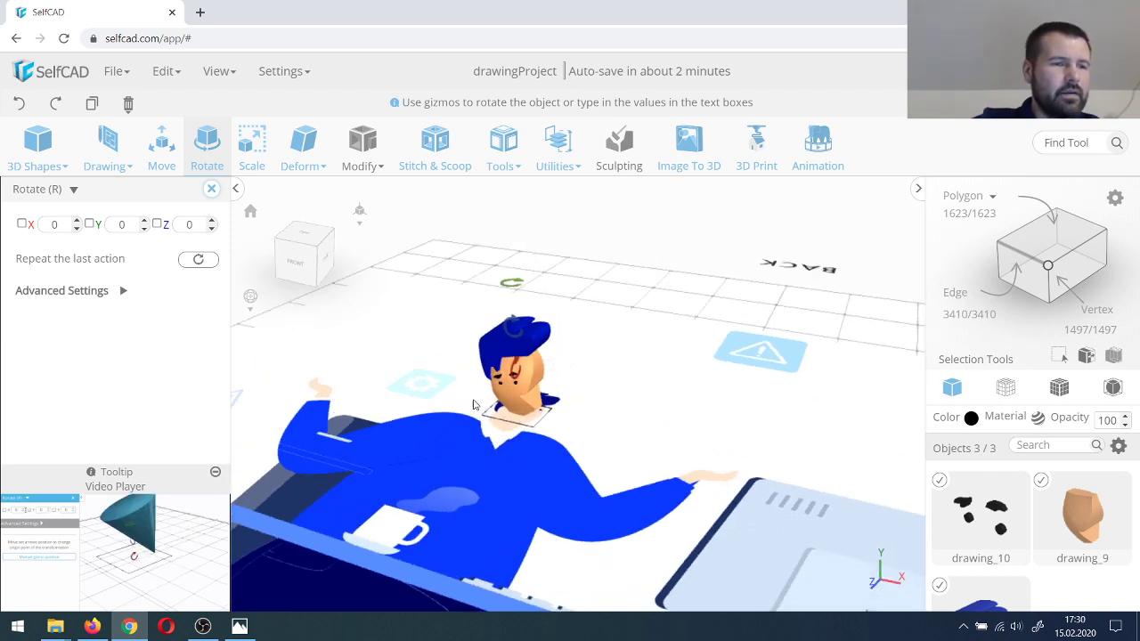
left_click(211, 189)
Step: Open the saved project drawingProject2 from the project list
left_click(116, 73)
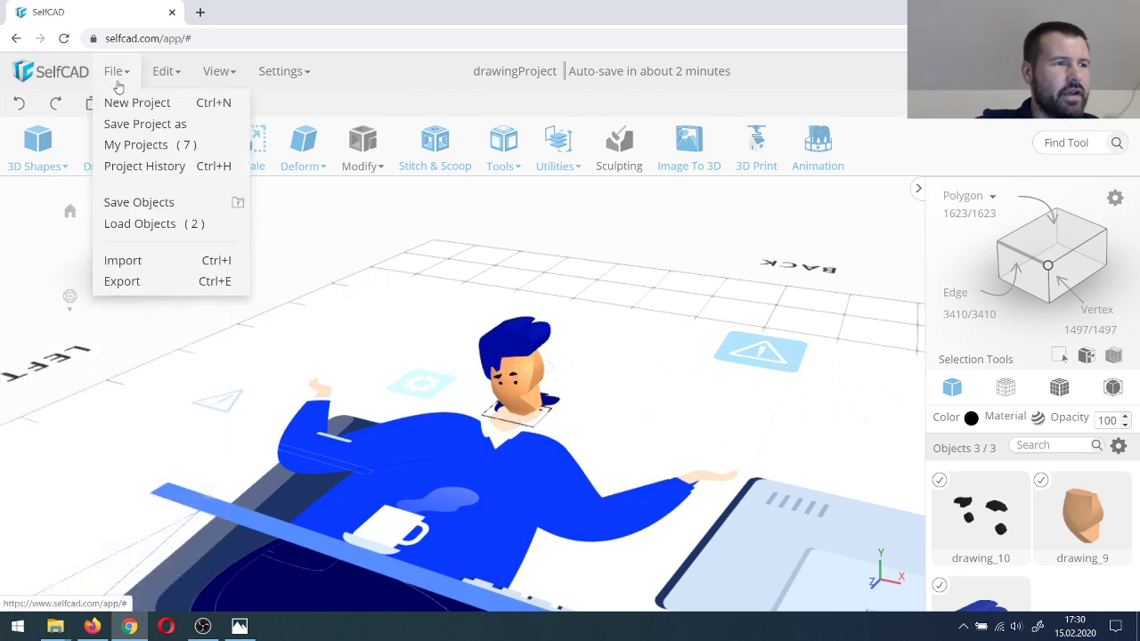
left_click(158, 146)
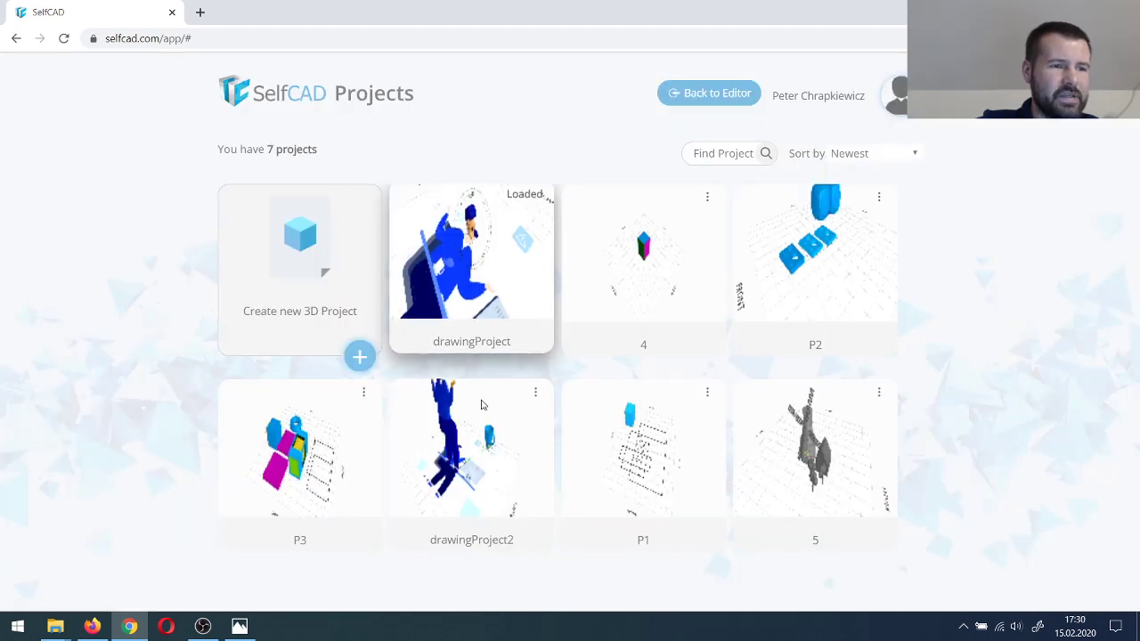
left_click(473, 463)
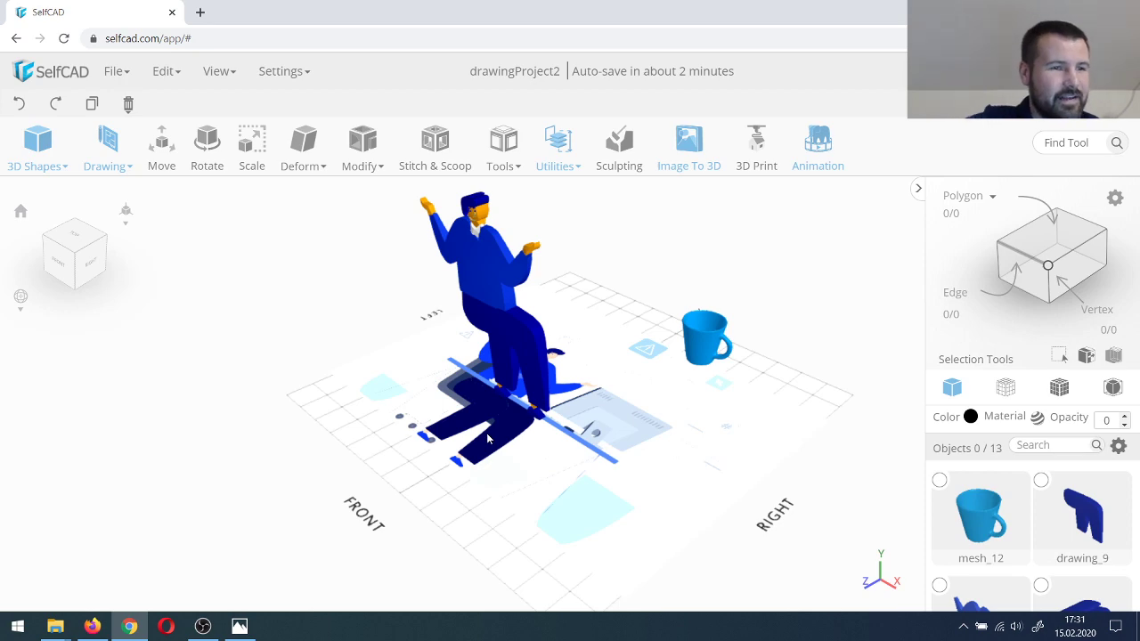
Step: Examine the standing man model in drawingProject2 from several angles, including a closer look at his face and upper body
right_click_drag(473, 433, 661, 375)
scroll(659, 374, "up", 4)
scroll(517, 383, "down", 2)
right_click_drag(498, 387, 520, 372)
scroll(536, 389, "down", 3)
scroll(519, 307, "up", 6)
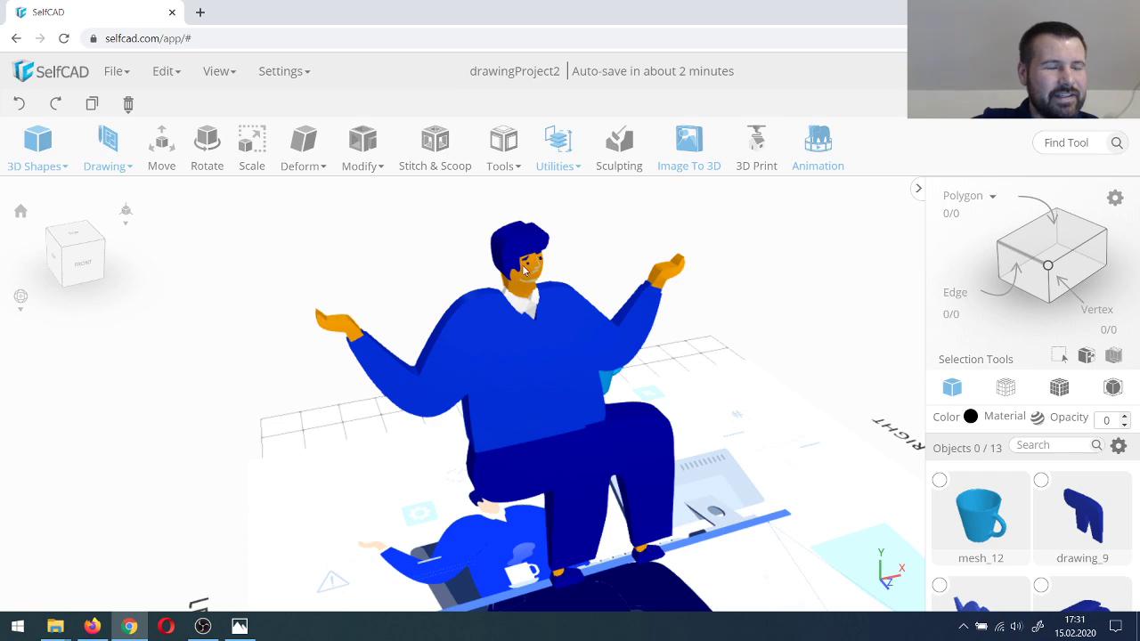
scroll(526, 270, "up", 2)
scroll(534, 299, "down", 2)
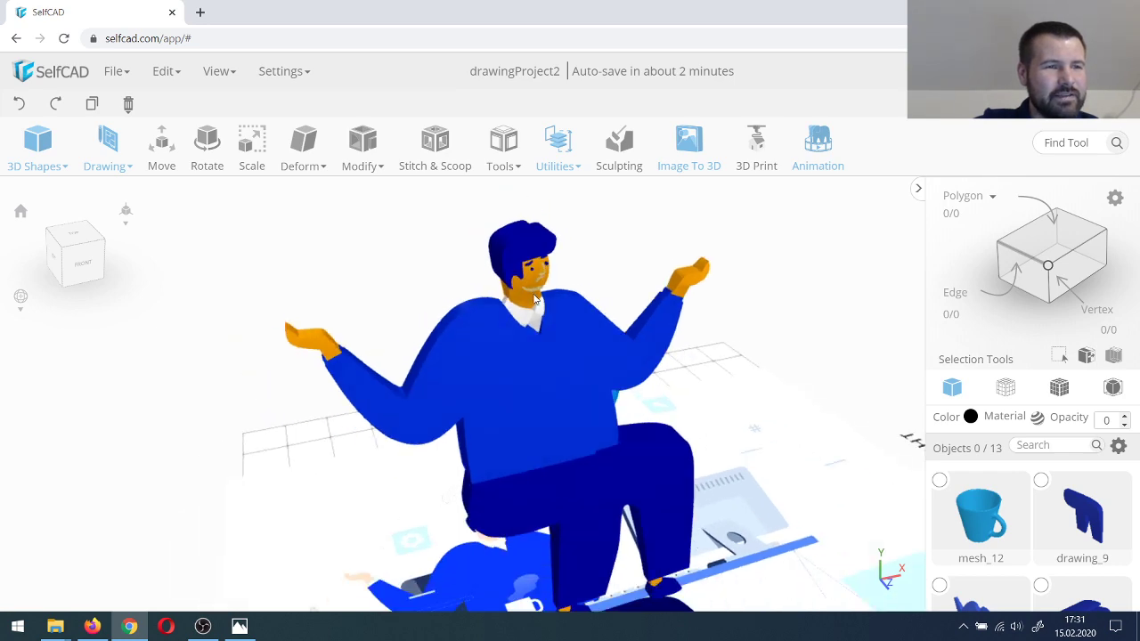
right_click_drag(539, 349, 514, 338)
scroll(514, 338, "down", 3)
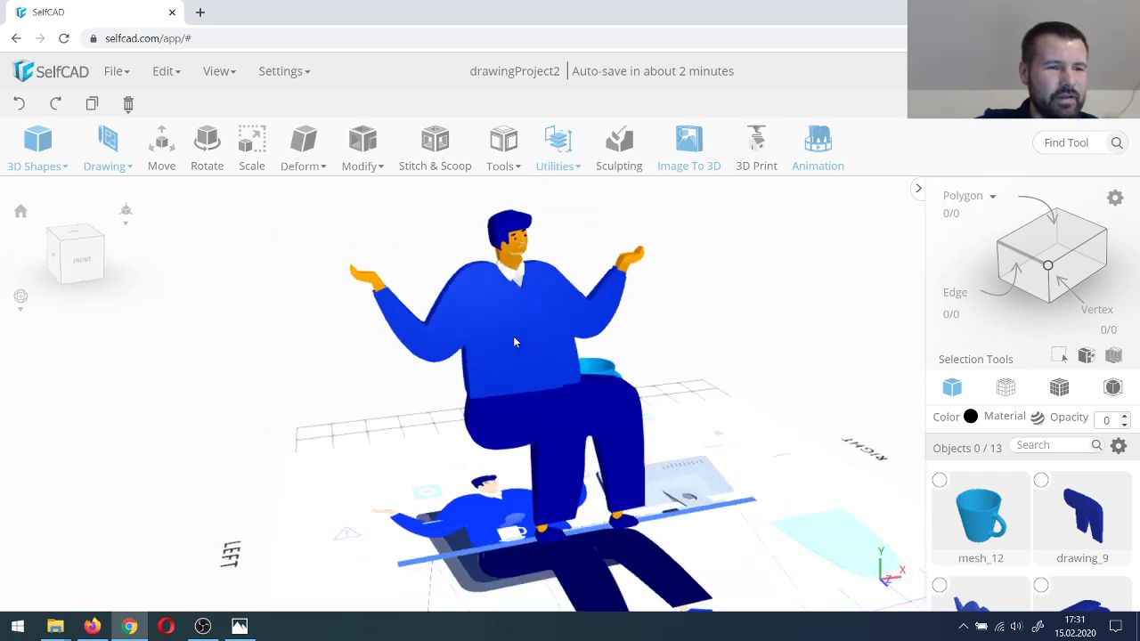
Step: Examine the whole man model with the blue mug behind him from closer and farther front views
scroll(533, 314, "up", 3)
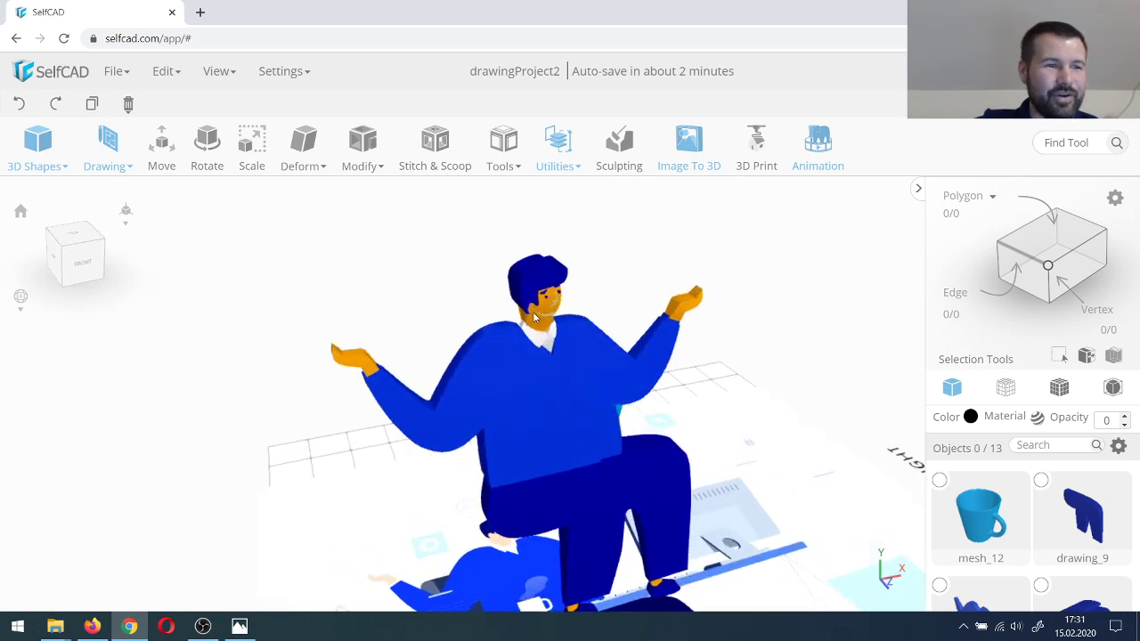
scroll(532, 315, "down", 1)
right_click_drag(536, 334, 514, 339)
scroll(514, 339, "down", 2)
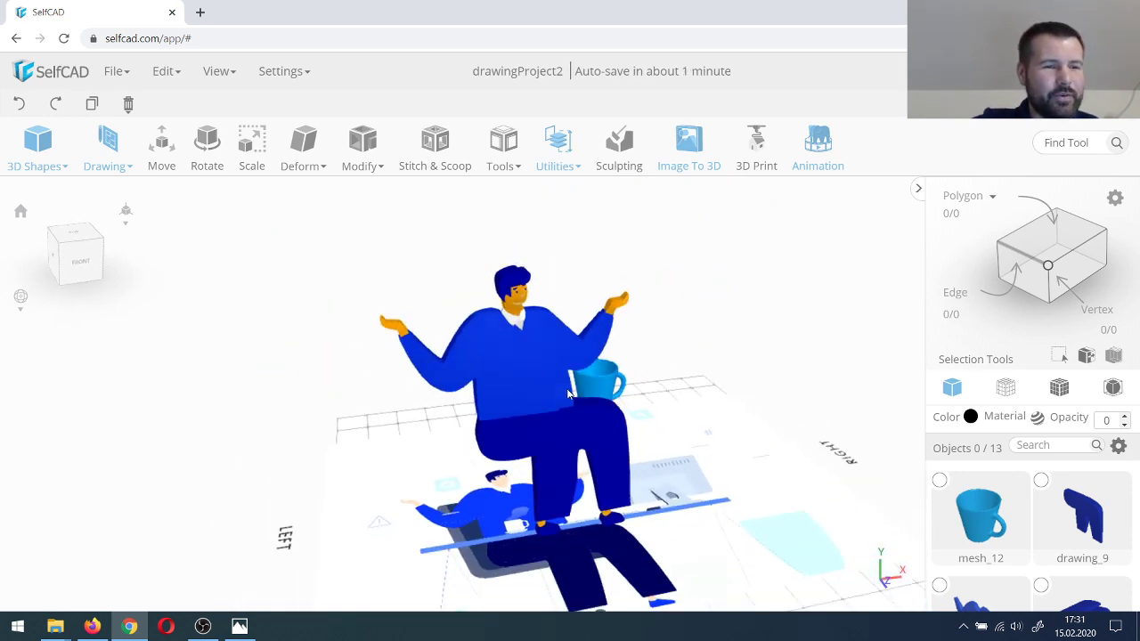
right_click_drag(554, 387, 540, 388)
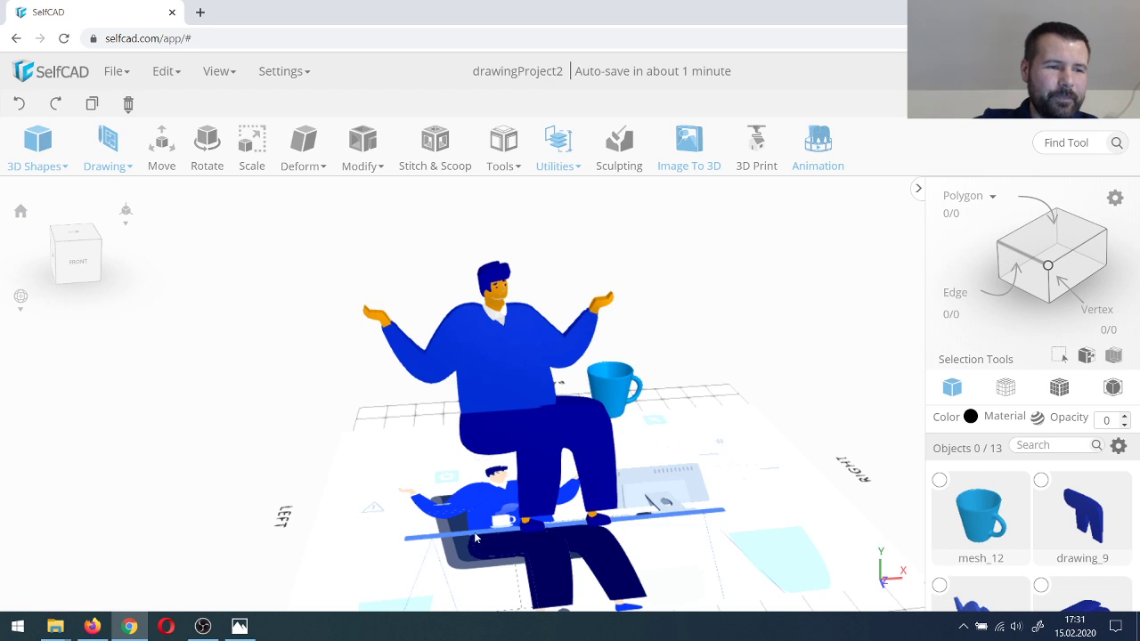
right_click_drag(502, 519, 434, 517)
scroll(434, 516, "down", 3)
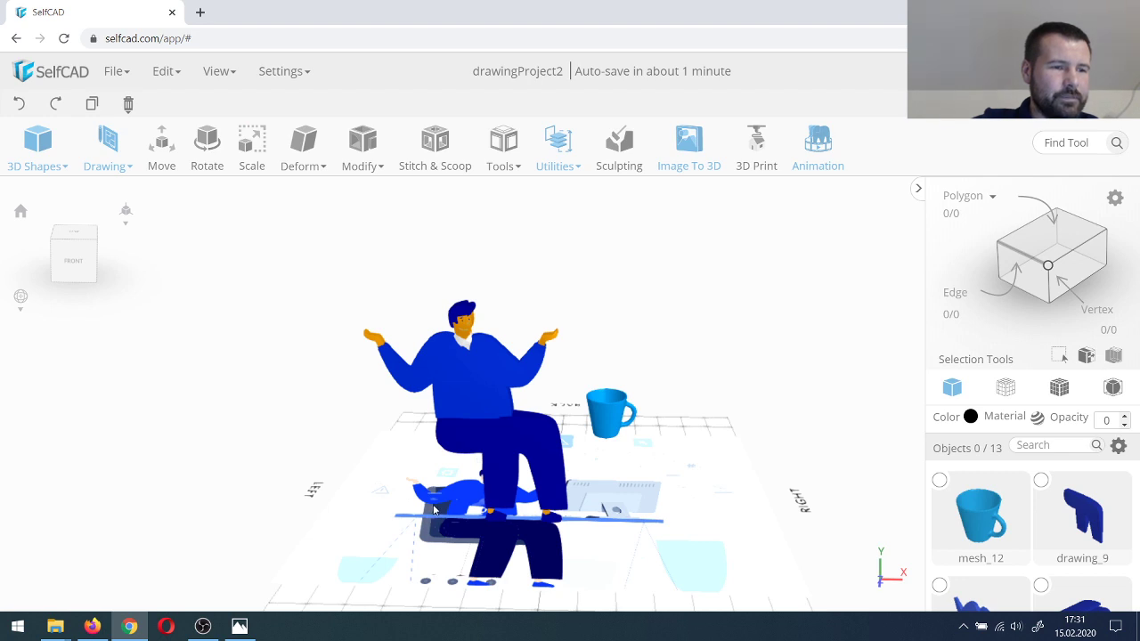
right_click_drag(435, 509, 424, 506)
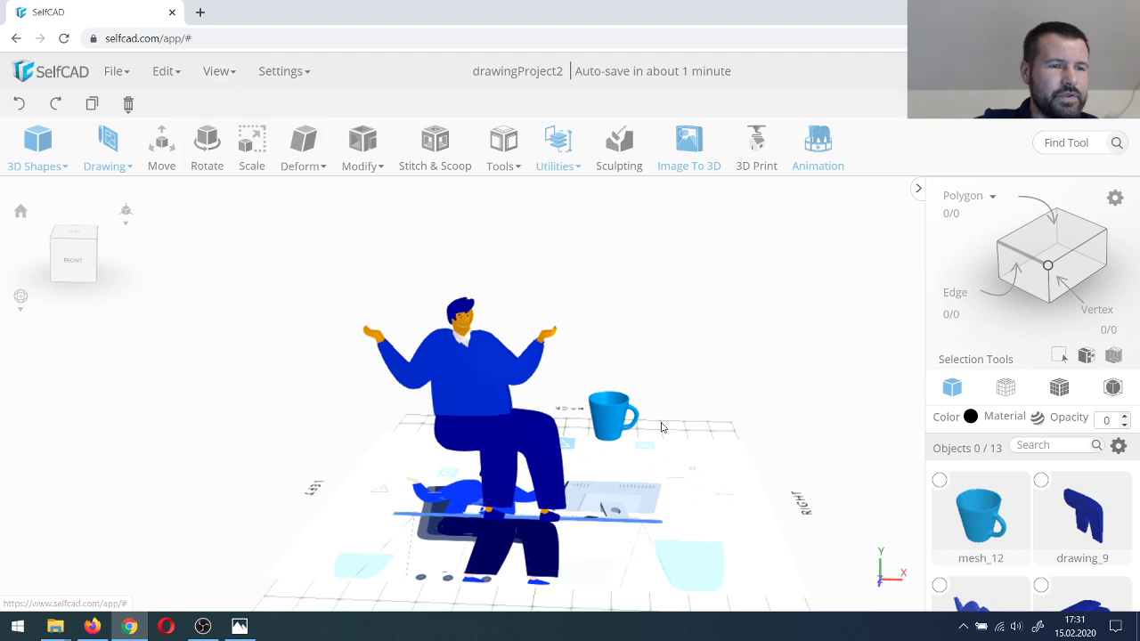
Step: Select the blue mug behind the man and inspect it at different distances
left_click(613, 419)
right_click_drag(612, 418, 639, 429)
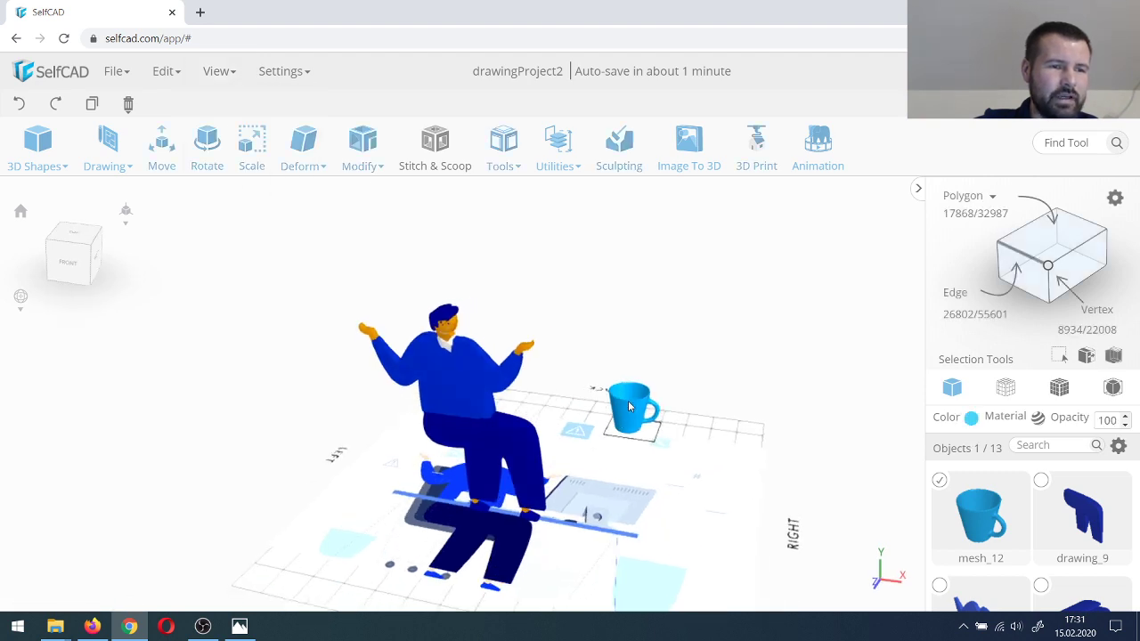
scroll(623, 402, "up", 4)
scroll(625, 401, "down", 3)
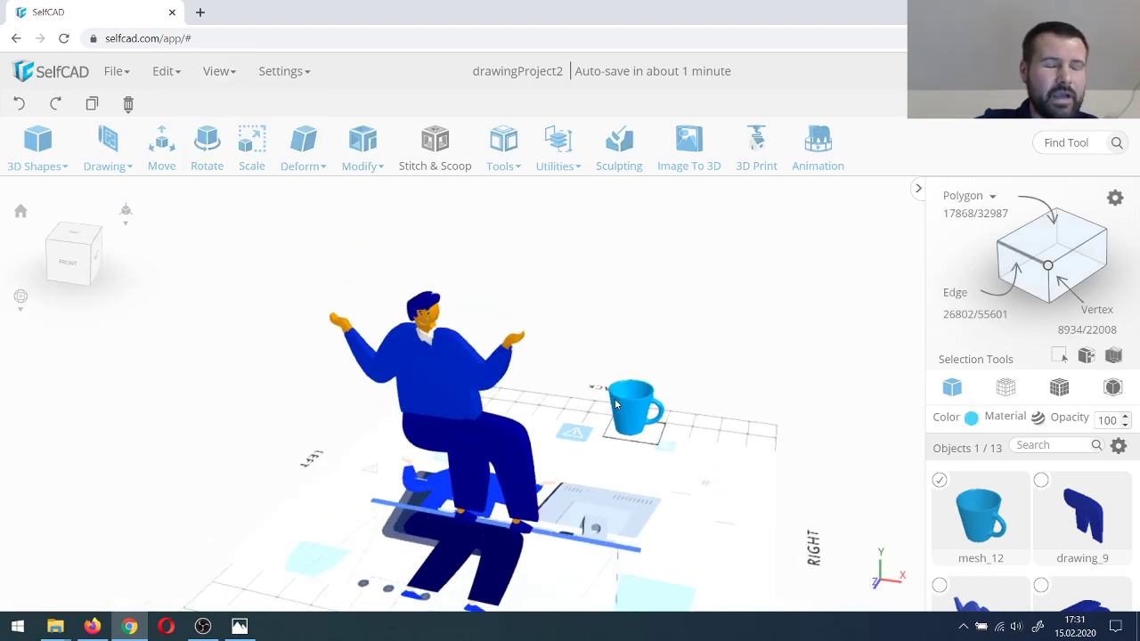
scroll(617, 394, "up", 3)
scroll(632, 400, "down", 3)
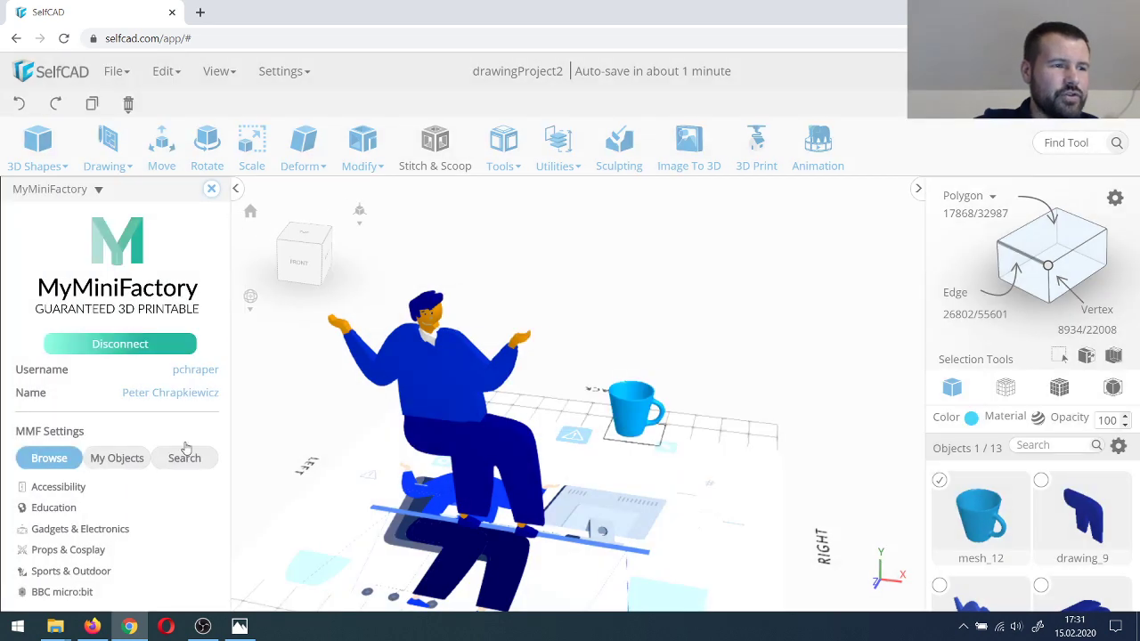
Step: Search the MyMiniFactory library for "cup", look through the listed models and close the library without importing one
left_click(184, 457)
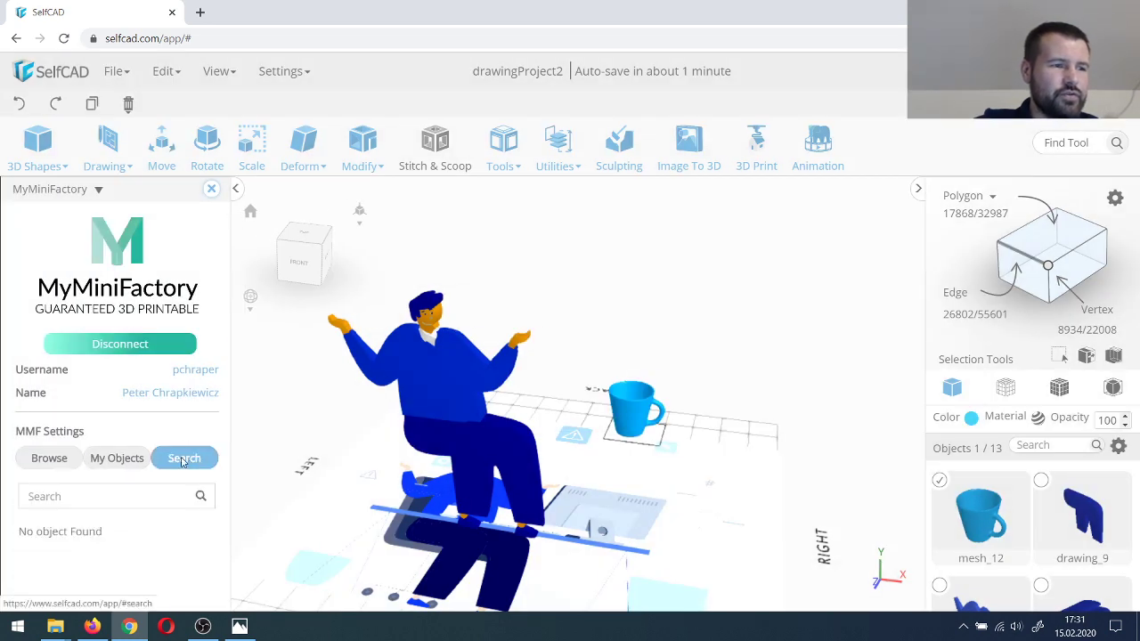
left_click(76, 495)
type("cup")
key("Return")
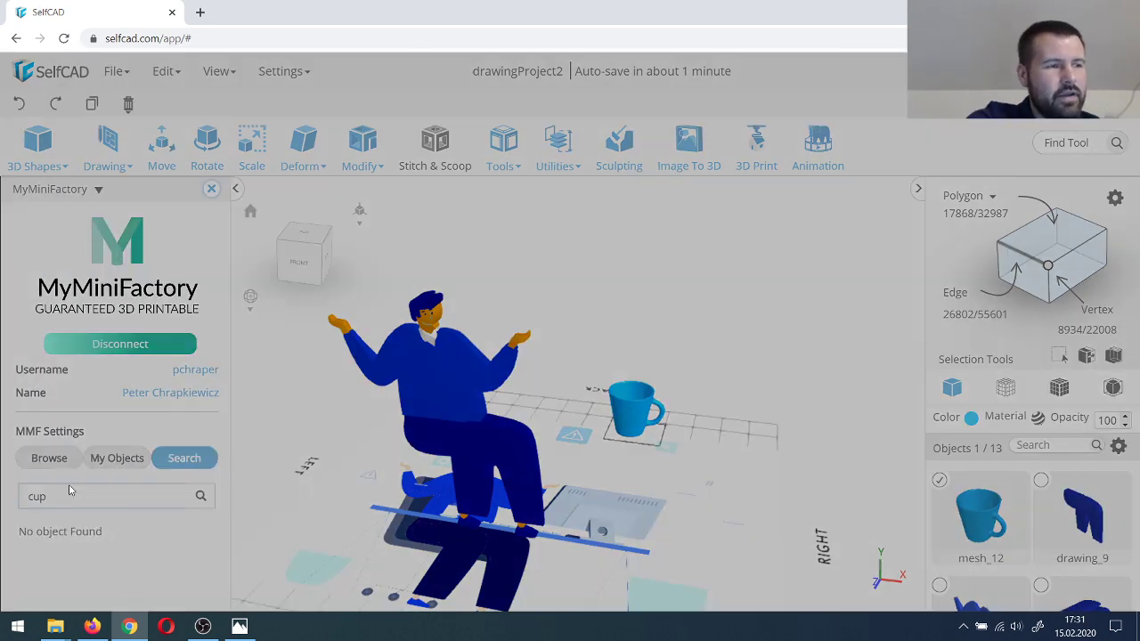
scroll(129, 533, "down", 2)
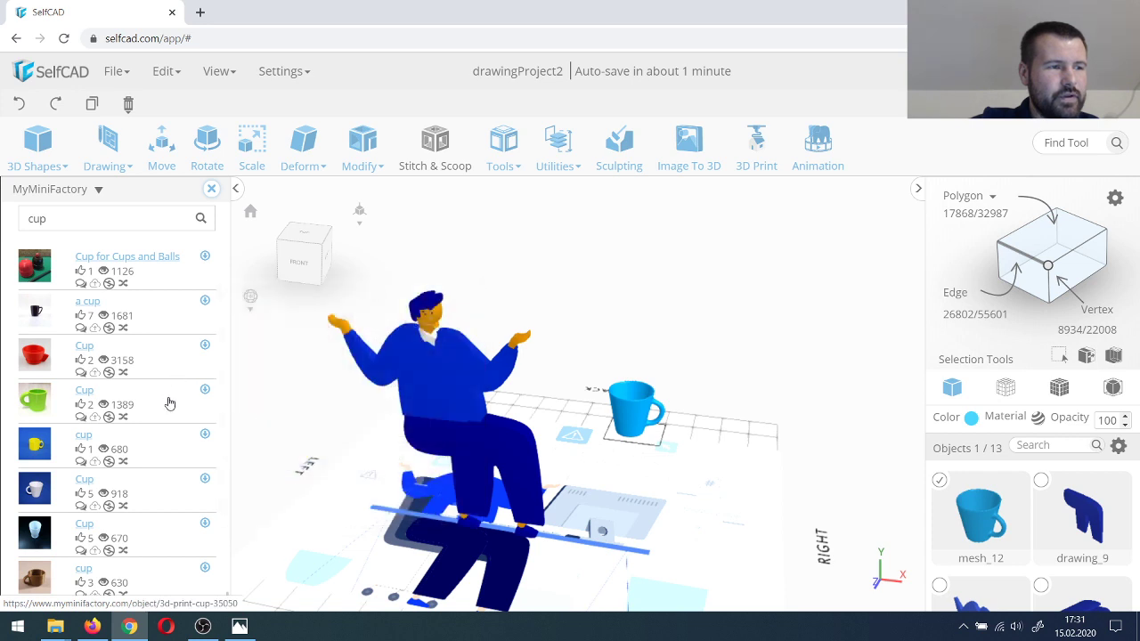
mouse_move(94, 381)
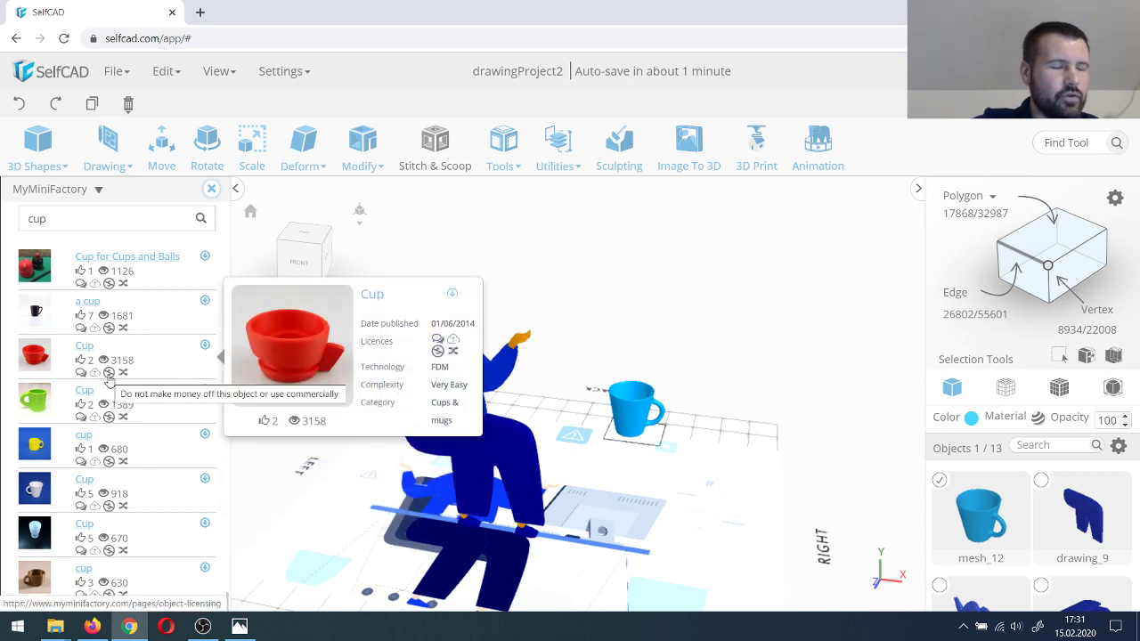
scroll(108, 379, "up", 2)
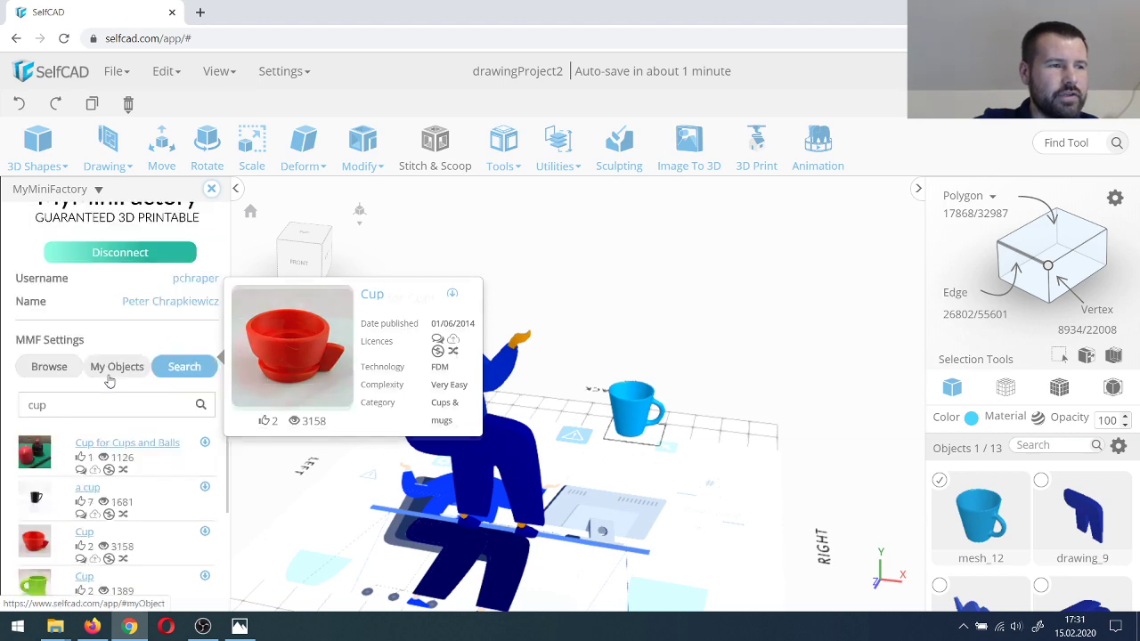
left_click(211, 189)
Step: Examine the selected mug and the man together from several angles to compare their size and placement
right_click_drag(579, 391, 556, 429)
scroll(556, 429, "down", 2)
scroll(502, 403, "up", 2)
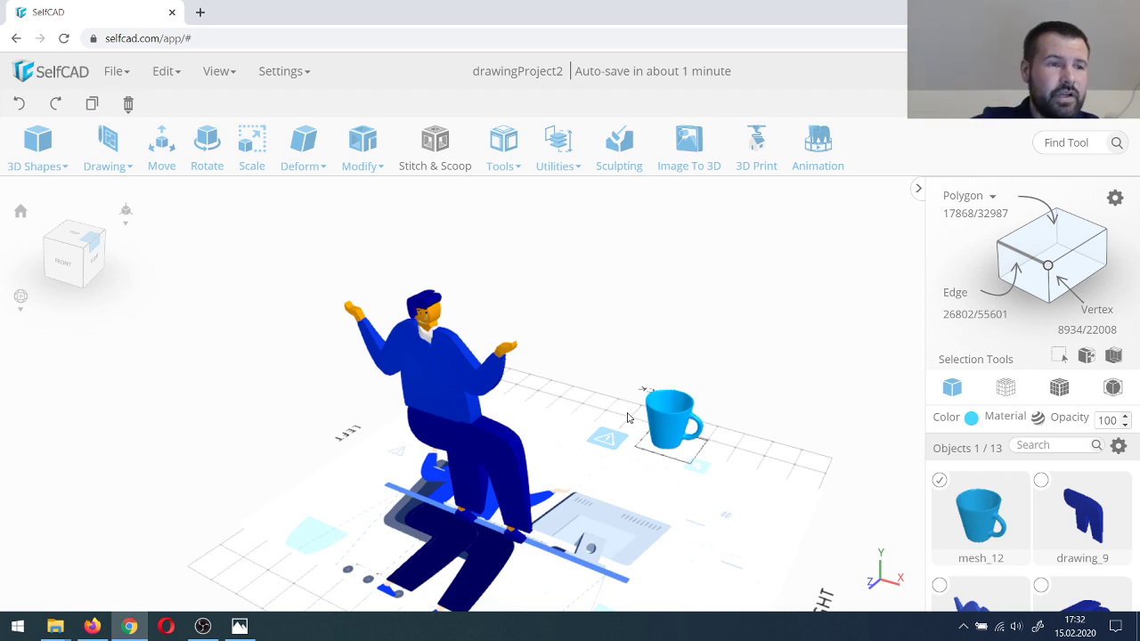
right_click_drag(627, 418, 620, 323)
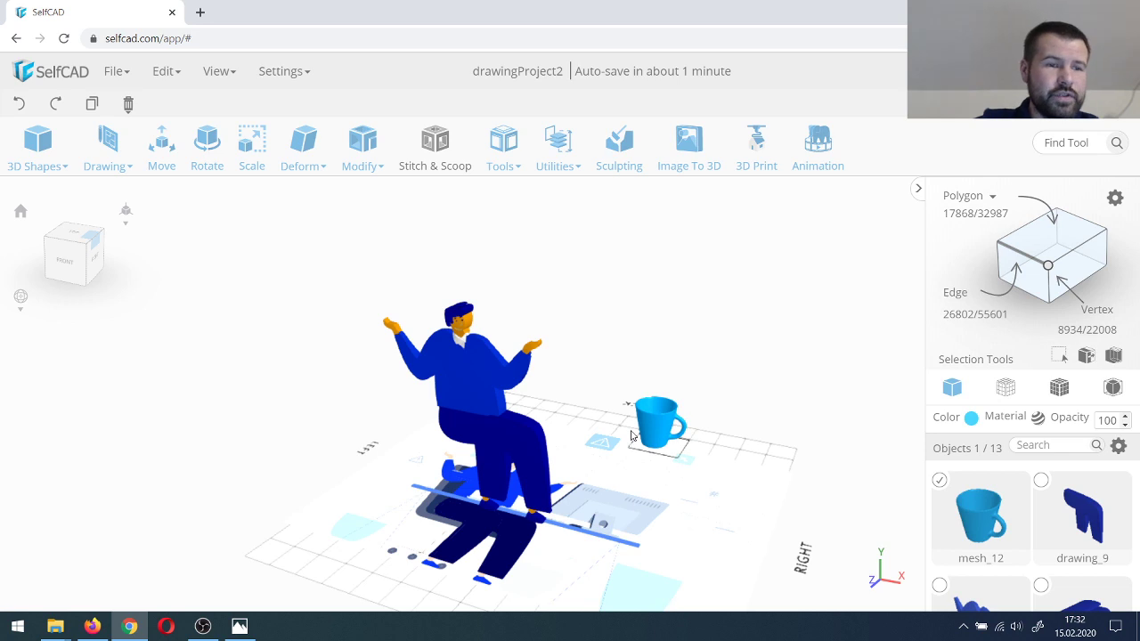
right_click_drag(633, 419, 661, 425)
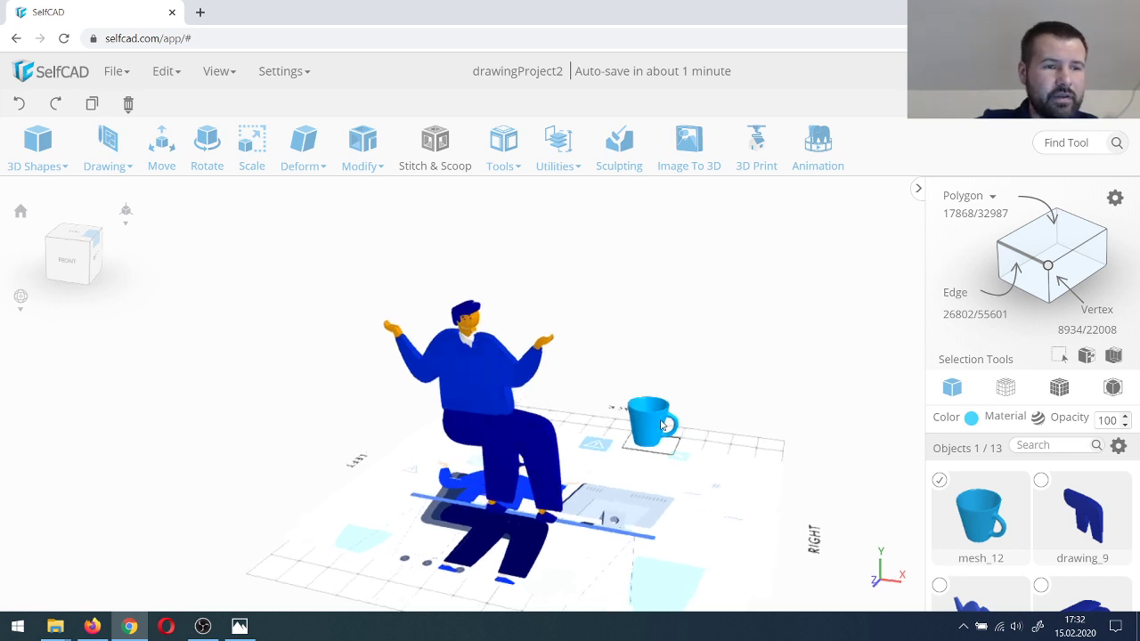
scroll(642, 419, "down", 2)
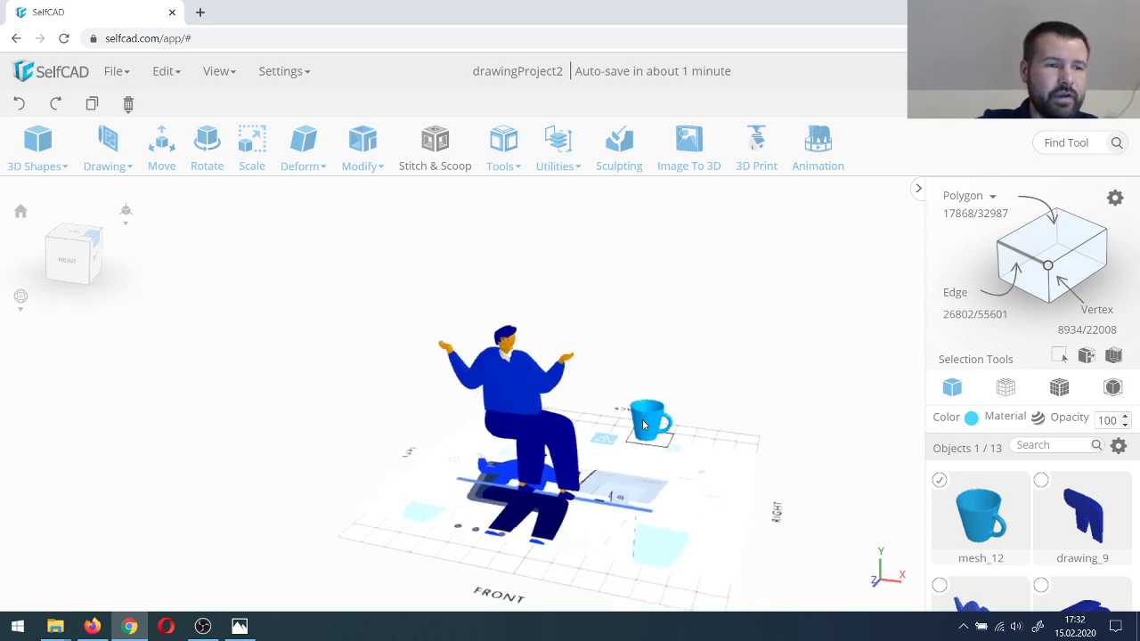
scroll(642, 419, "up", 3)
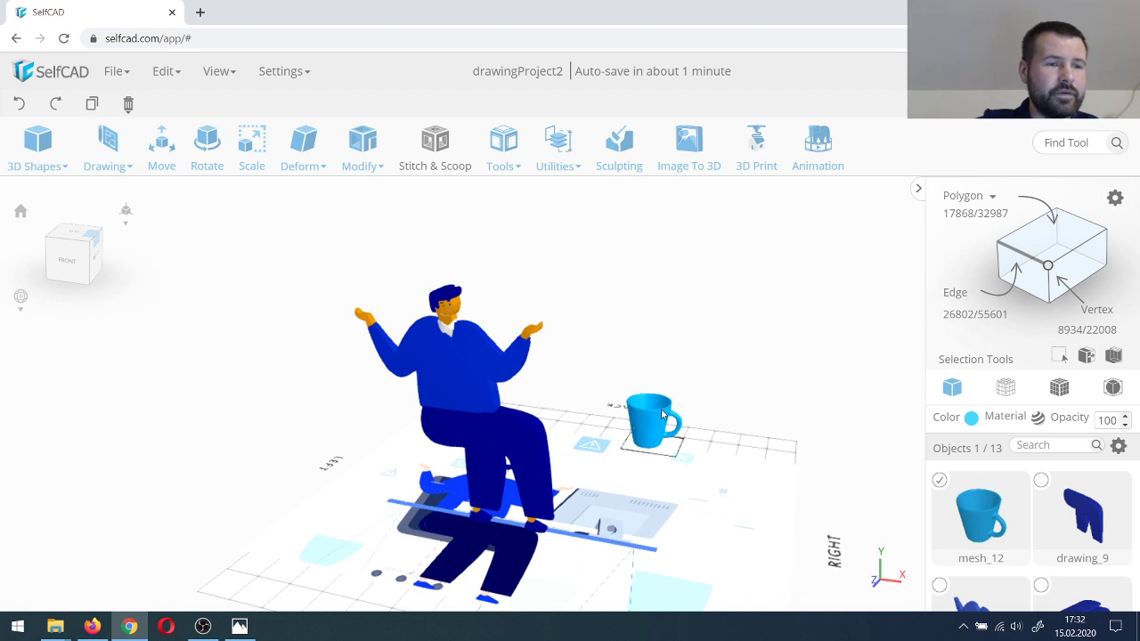
scroll(646, 412, "down", 3)
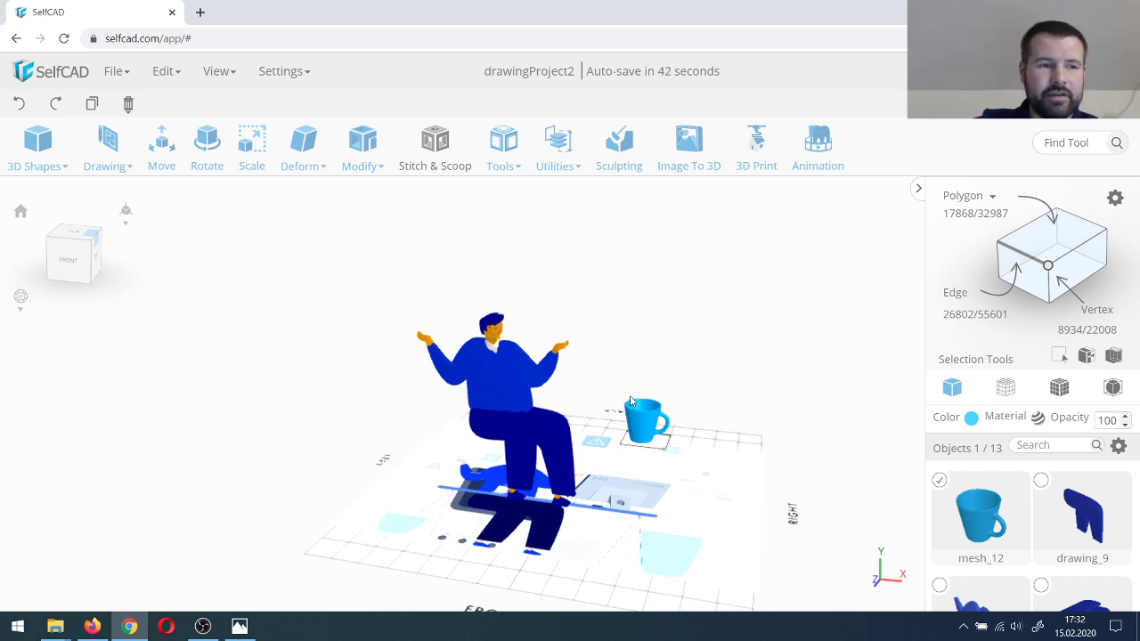
left_click_drag(623, 402, 550, 402)
Step: Hide the selected mug and all the remaining objects so that only the reference image is left
left_click(219, 72)
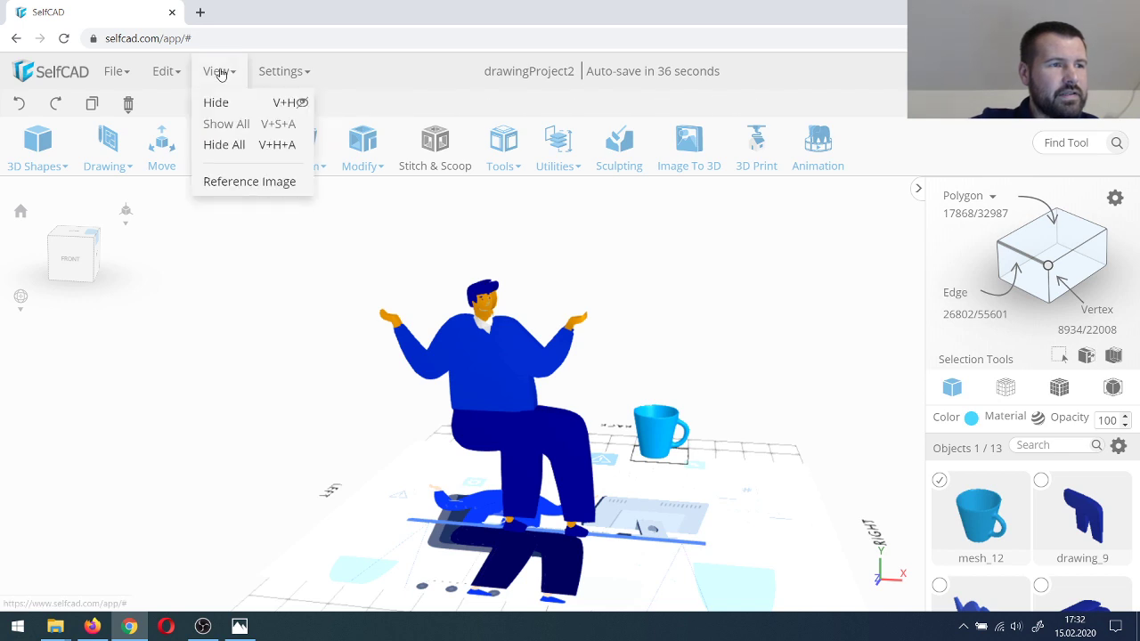
left_click(219, 103)
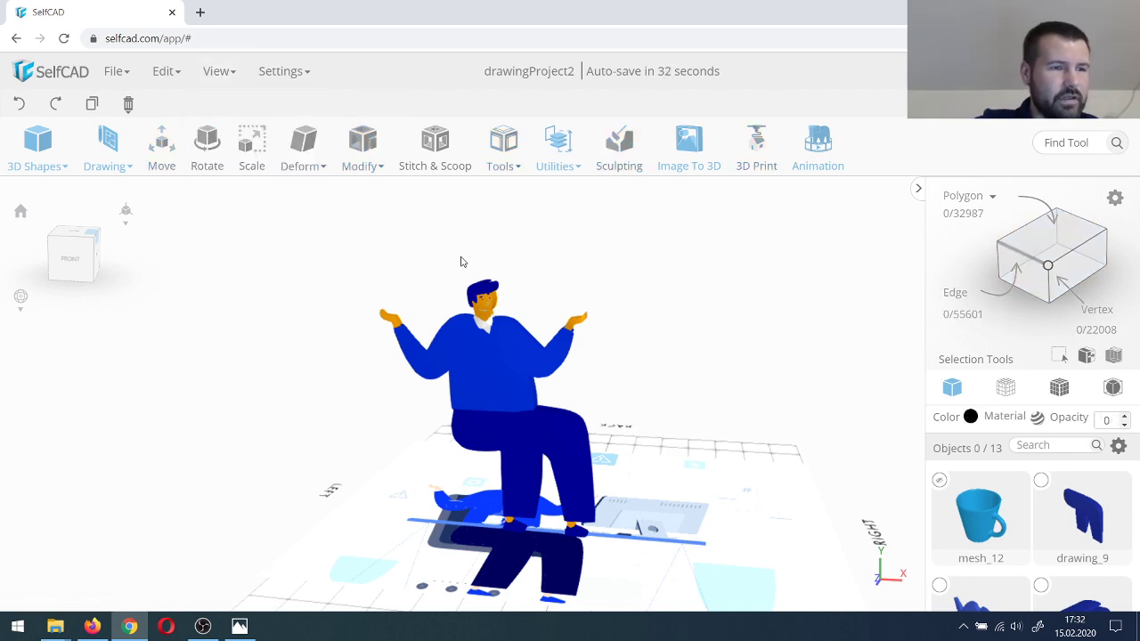
left_click(223, 77)
left_click(222, 145)
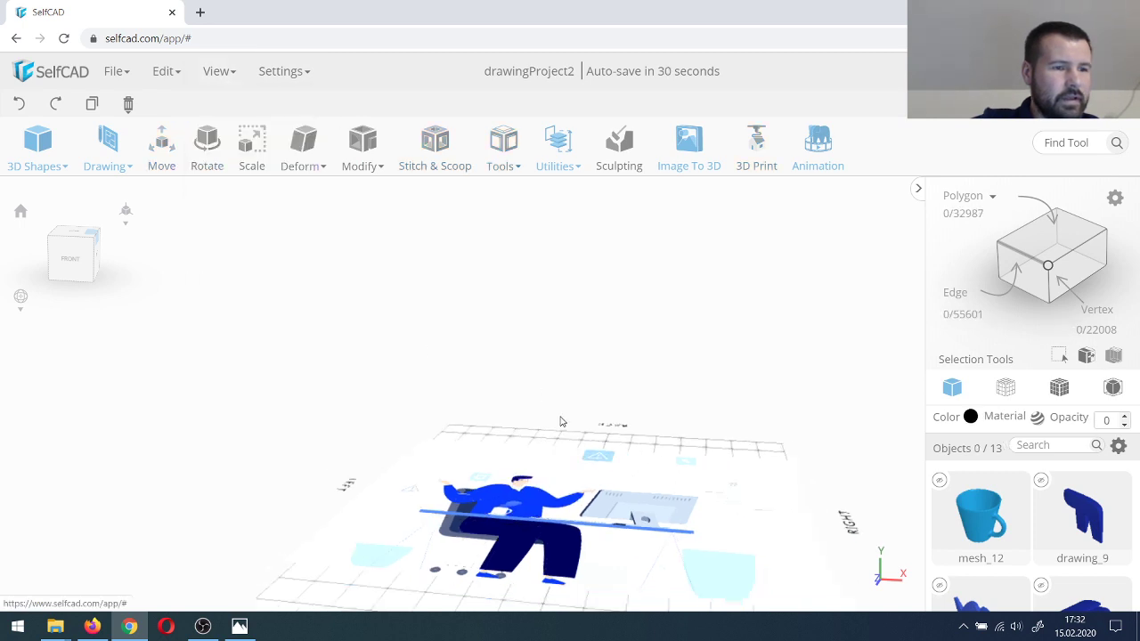
right_click_drag(560, 422, 579, 510)
scroll(564, 514, "up", 5)
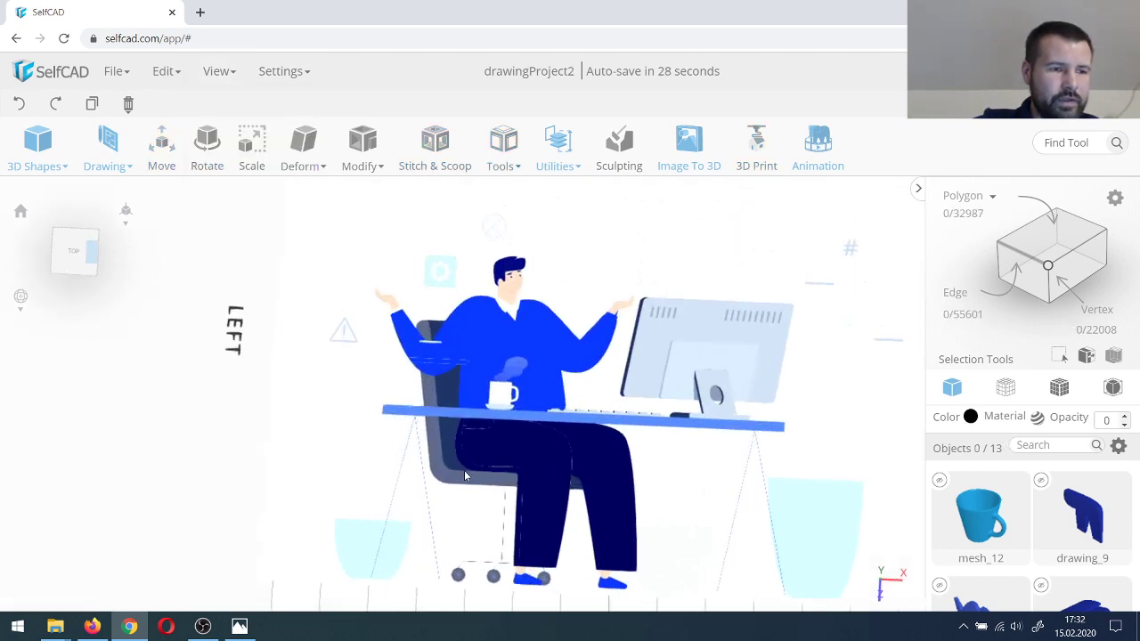
scroll(464, 476, "up", 2)
right_click_drag(579, 425, 594, 422)
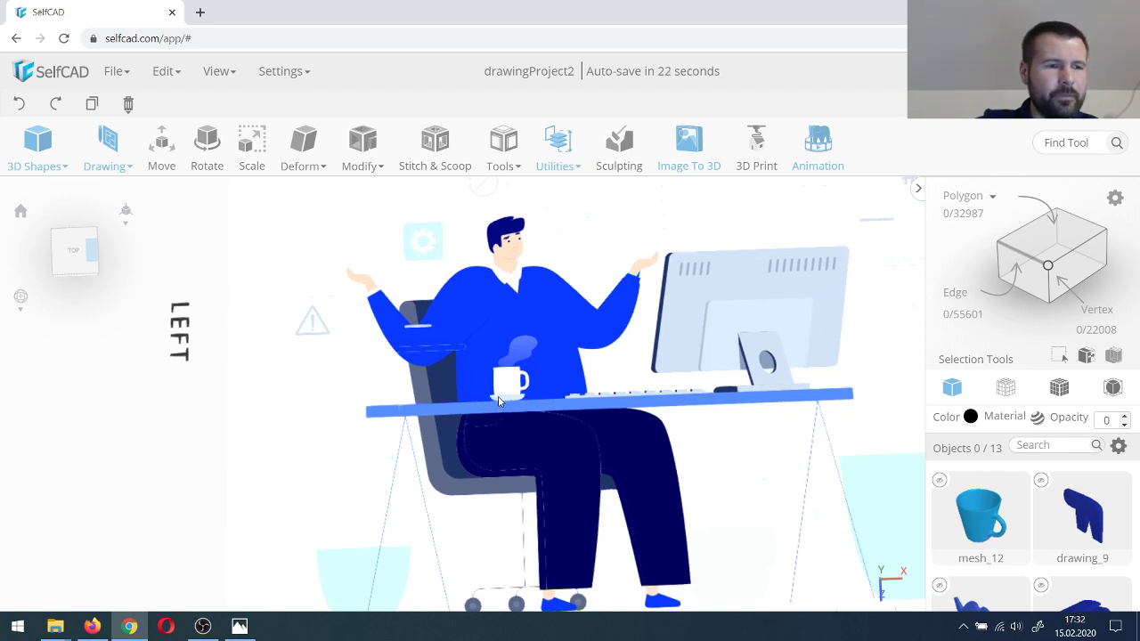
mouse_move(490, 417)
right_mouse_down()
mouse_move(534, 407)
mouse_move(499, 411)
right_mouse_up()
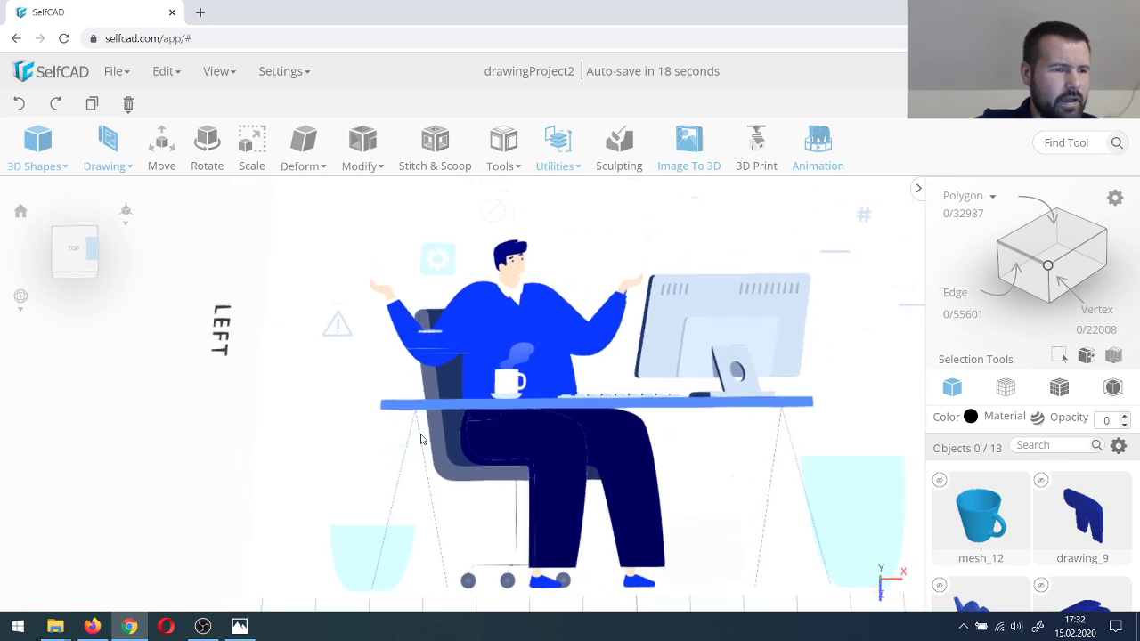
right_click_drag(430, 461, 573, 413)
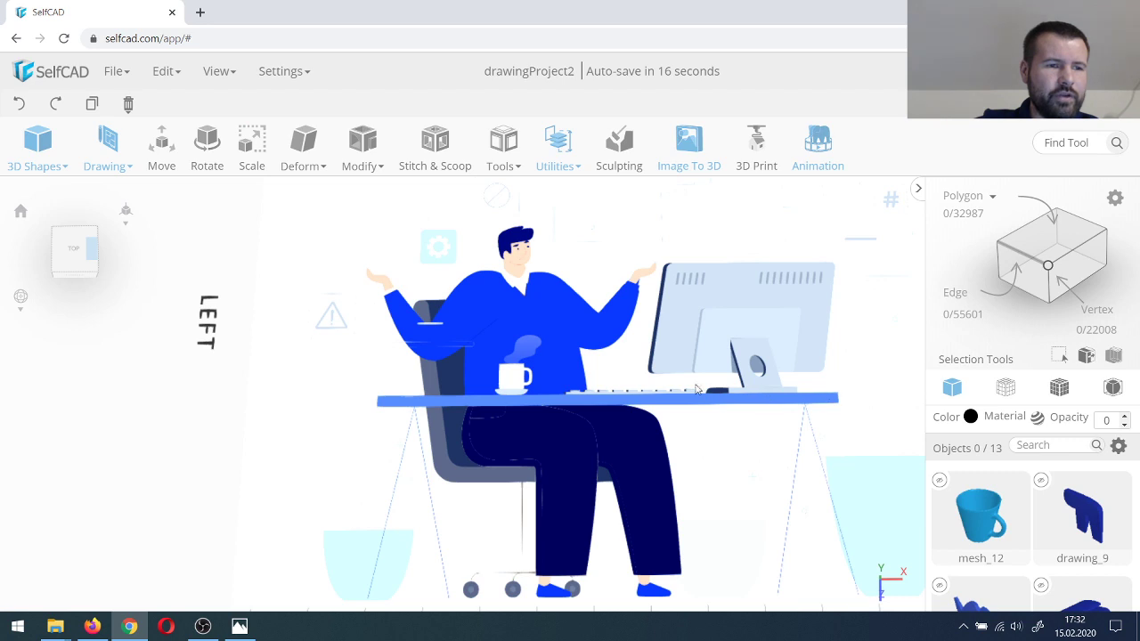
Step: Draw a Free Hand rectangle about 426 mm wide over the full length of the desk's tabletop in the reference image and finalize it
left_click(121, 163)
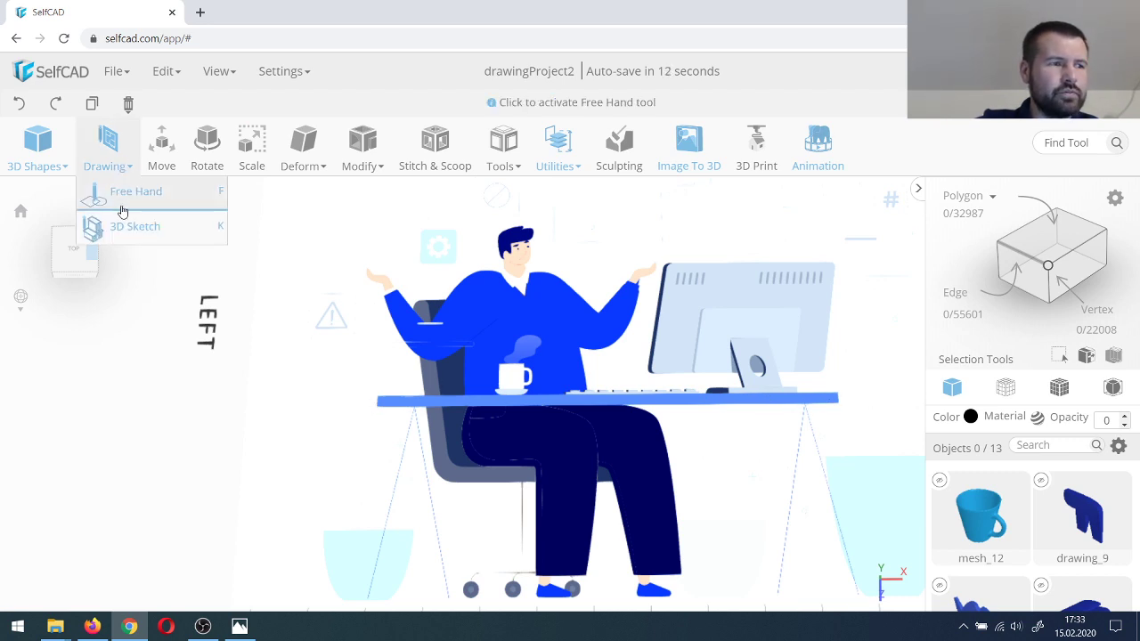
left_click(136, 196)
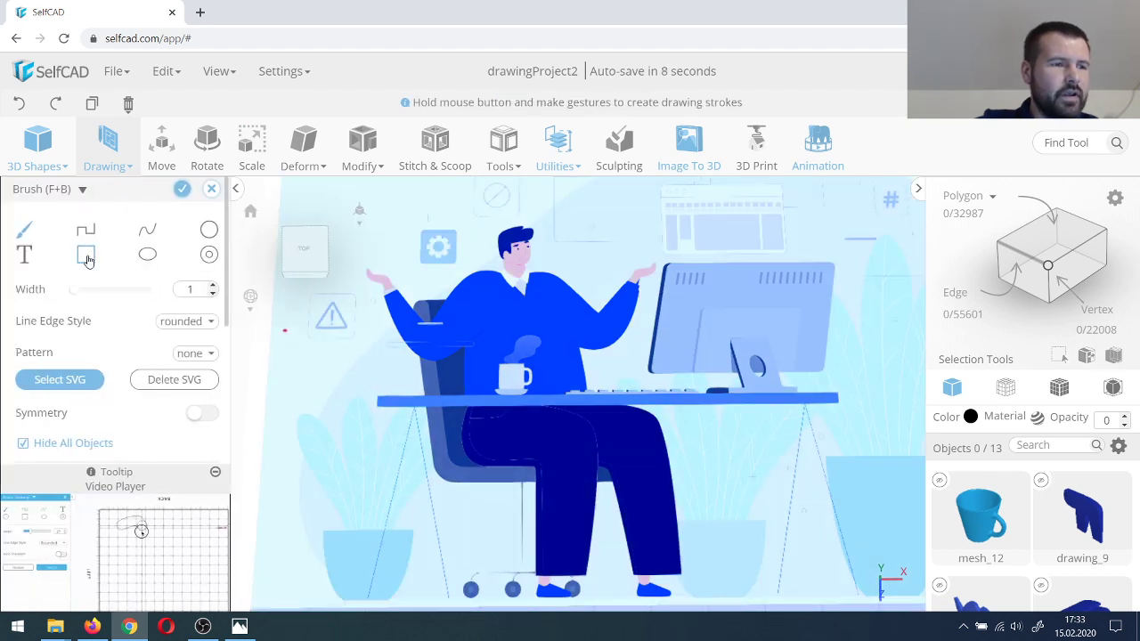
left_click(94, 259)
left_click(377, 401)
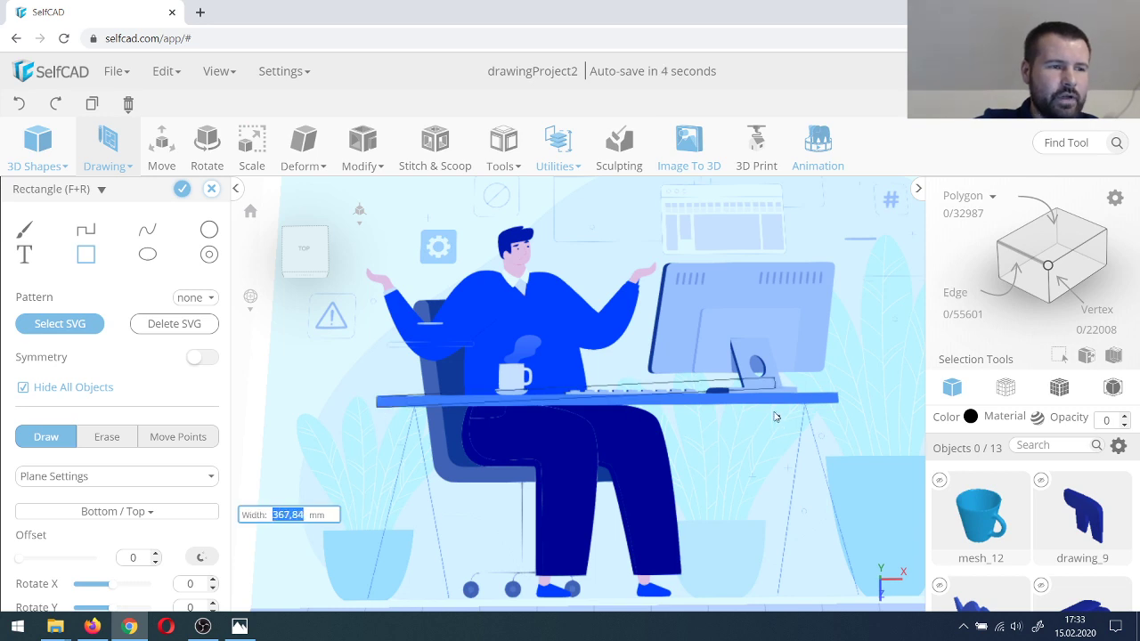
key("Escape")
scroll(380, 395, "up", 2)
scroll(381, 395, "up", 4)
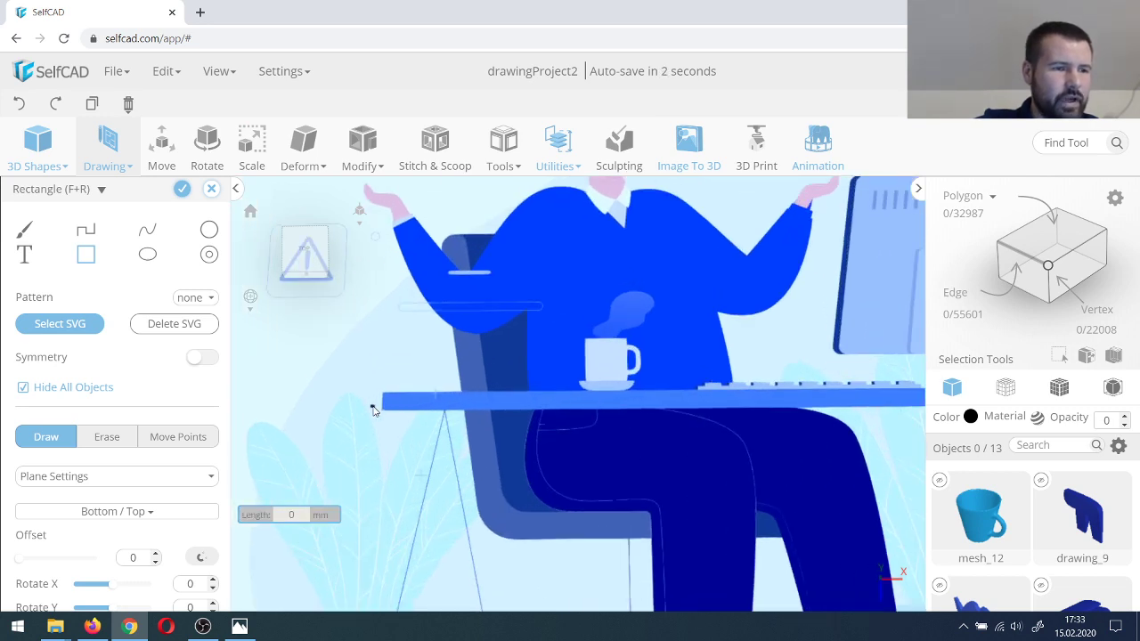
left_click(388, 388)
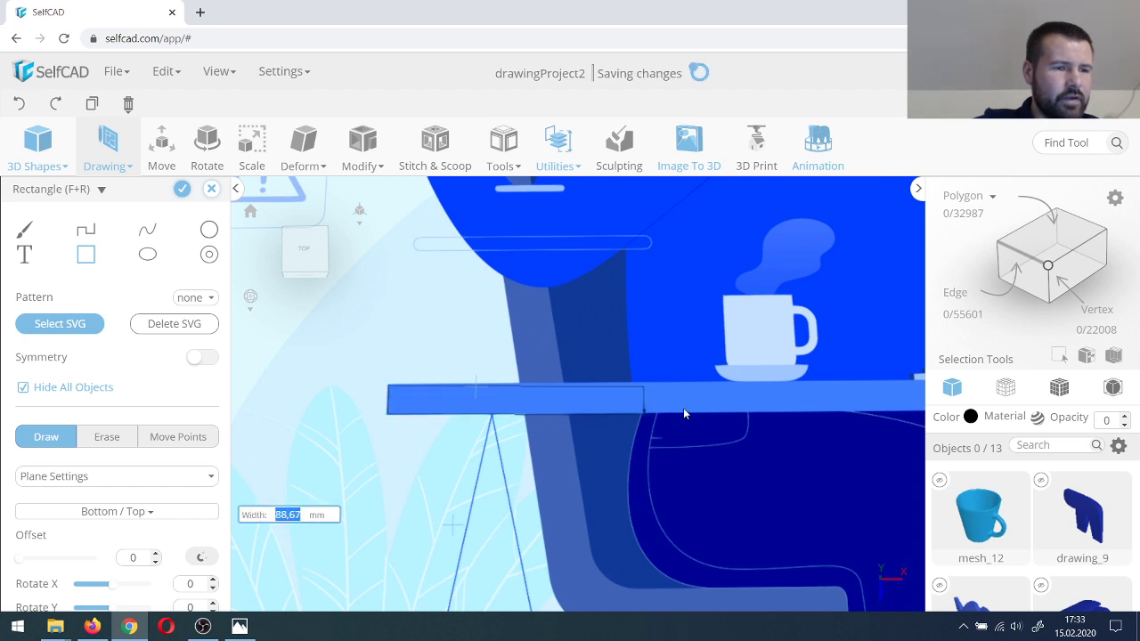
scroll(683, 408, "down", 3)
scroll(796, 410, "down", 2)
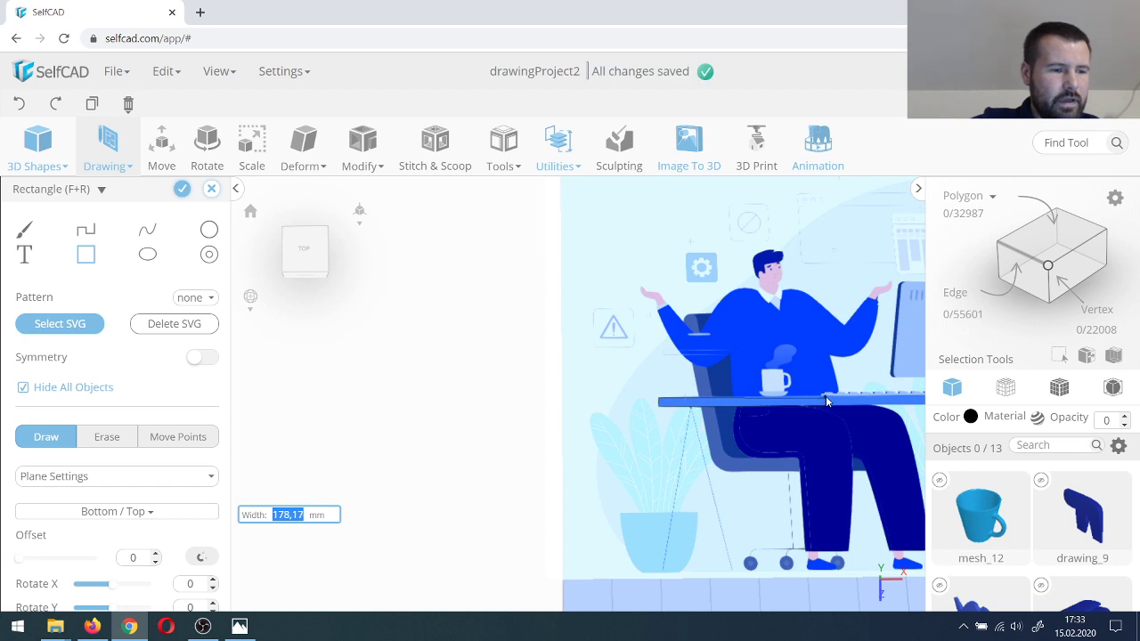
key("Right")
key("Right")
key("Right")
key("Right")
key("Right")
key("Right")
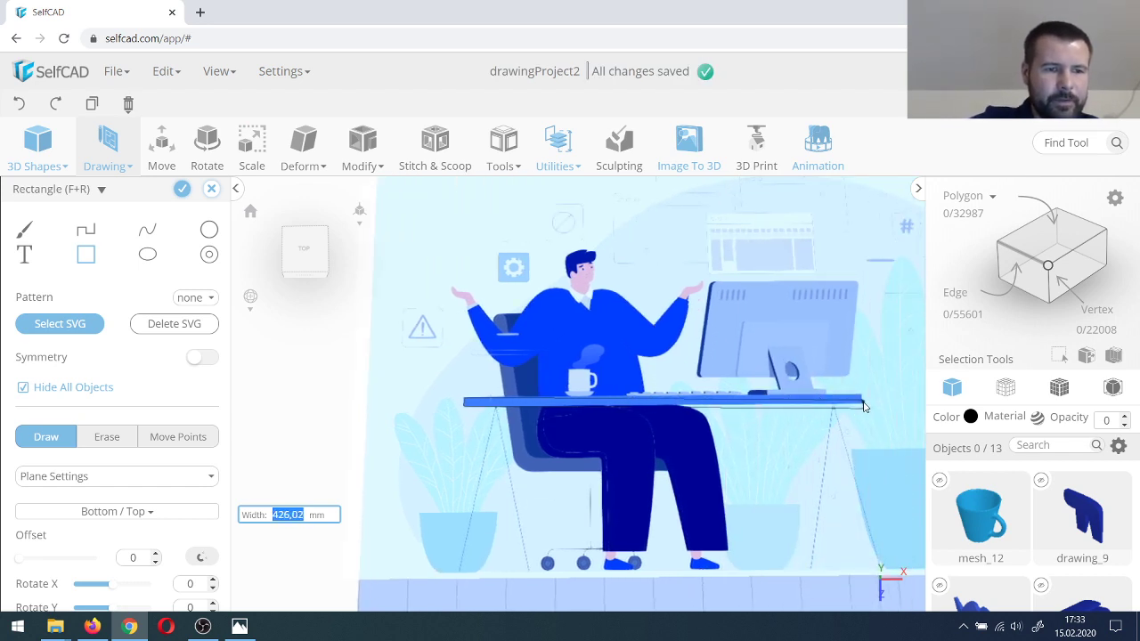
left_click(863, 402)
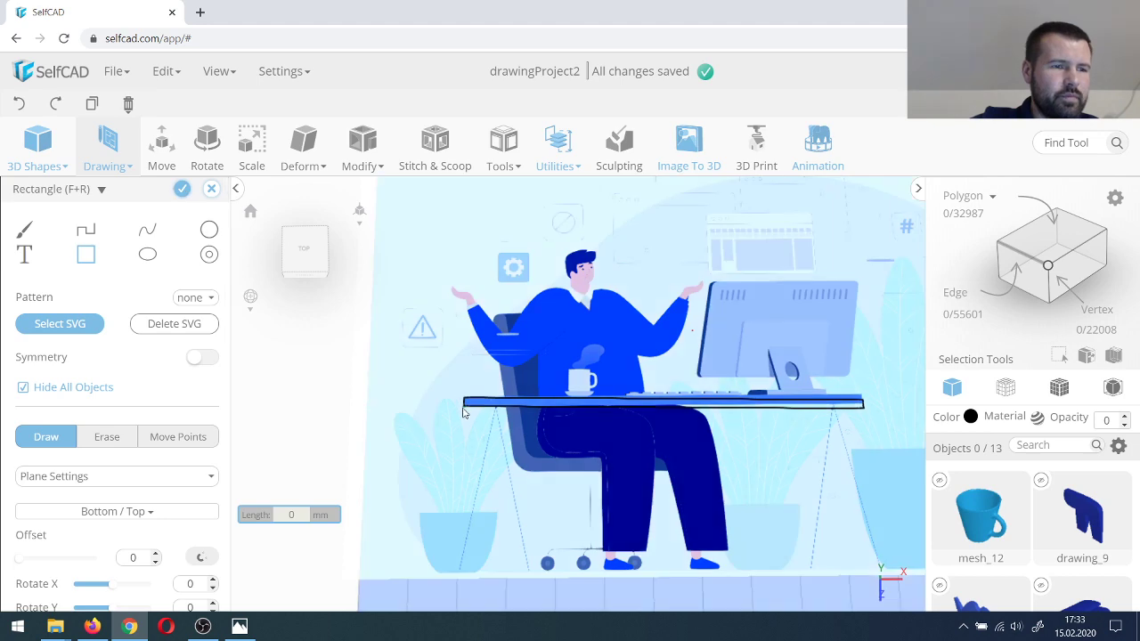
left_click(183, 189)
Step: Scale the new tabletop along Y to a depth of 87 mm
right_click_drag(643, 446, 605, 434)
scroll(563, 442, "up", 2)
scroll(606, 433, "down", 2)
left_click(262, 153)
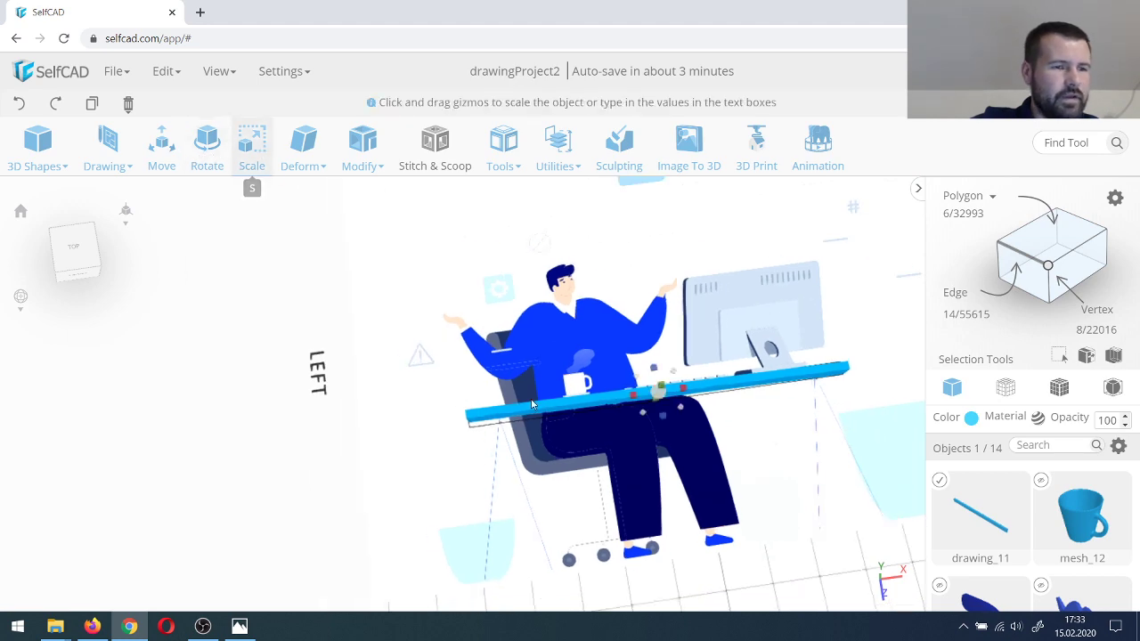
right_click_drag(588, 383, 640, 333)
left_click_drag(656, 336, 655, 298)
right_click_drag(645, 416, 491, 496)
scroll(488, 490, "up", 2)
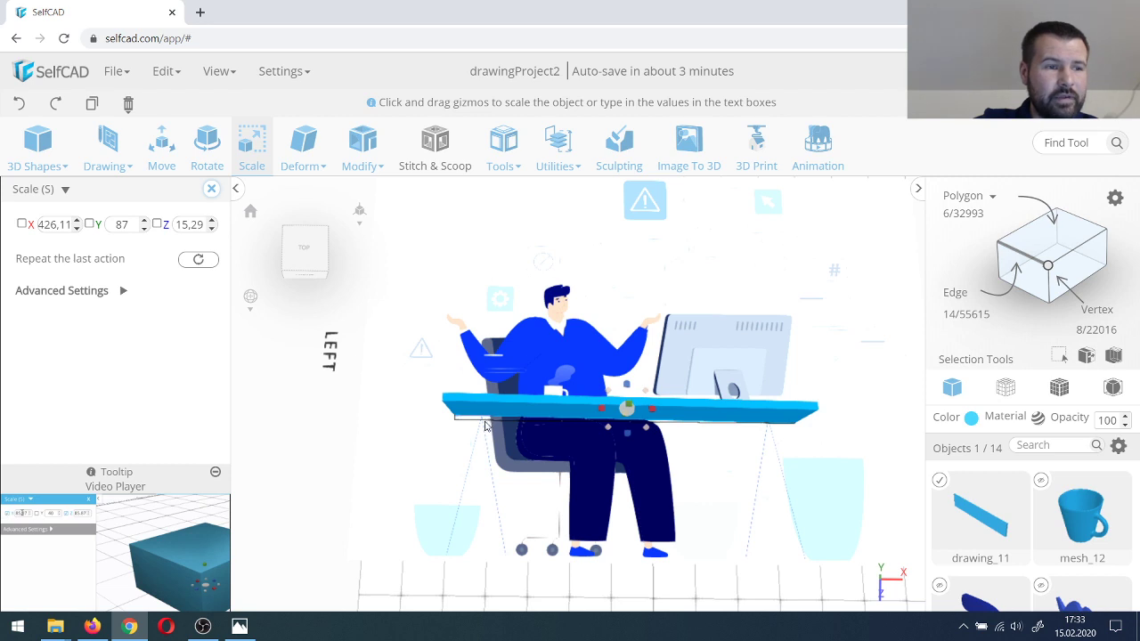
Step: Color the tabletop white and hide it so that the desk in the reference image is uncovered
left_click(219, 73)
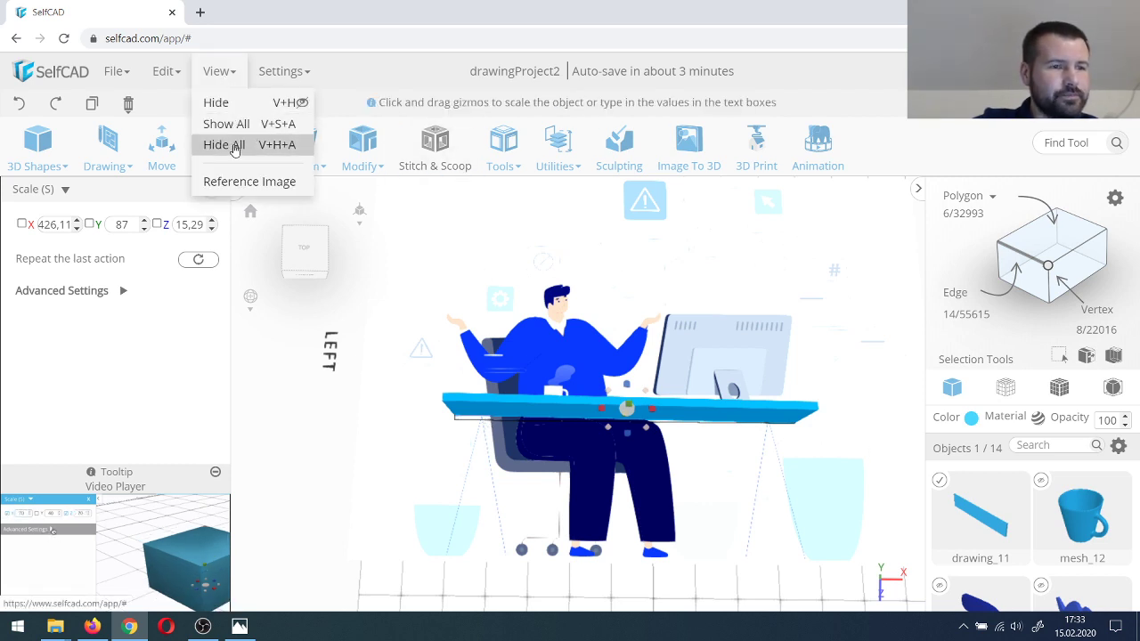
left_click(971, 417)
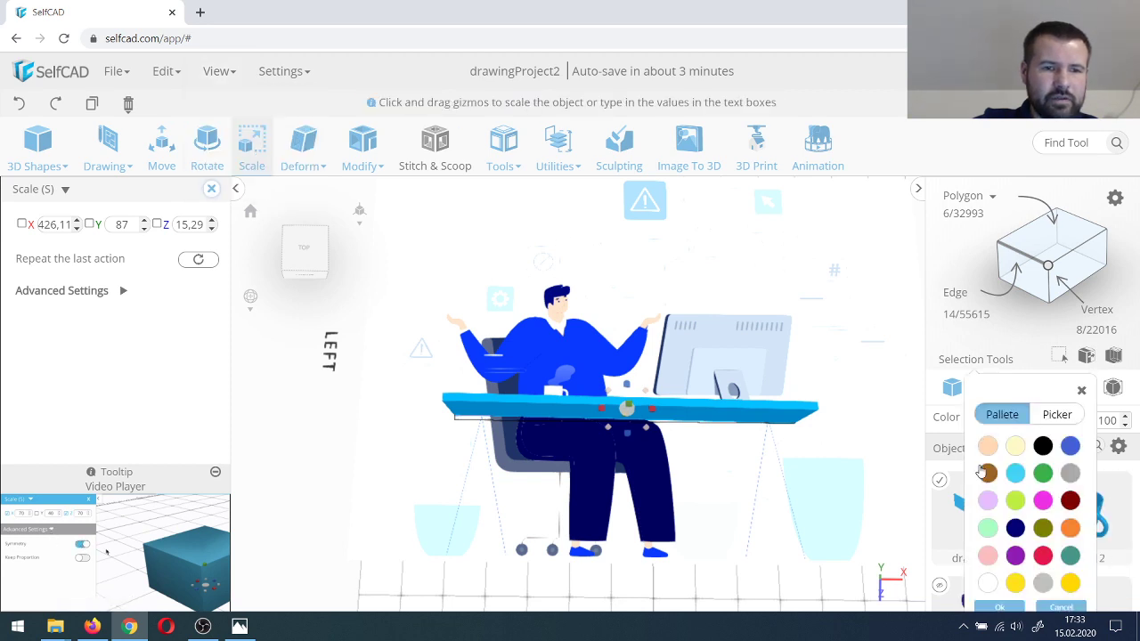
left_click(989, 582)
left_click(997, 607)
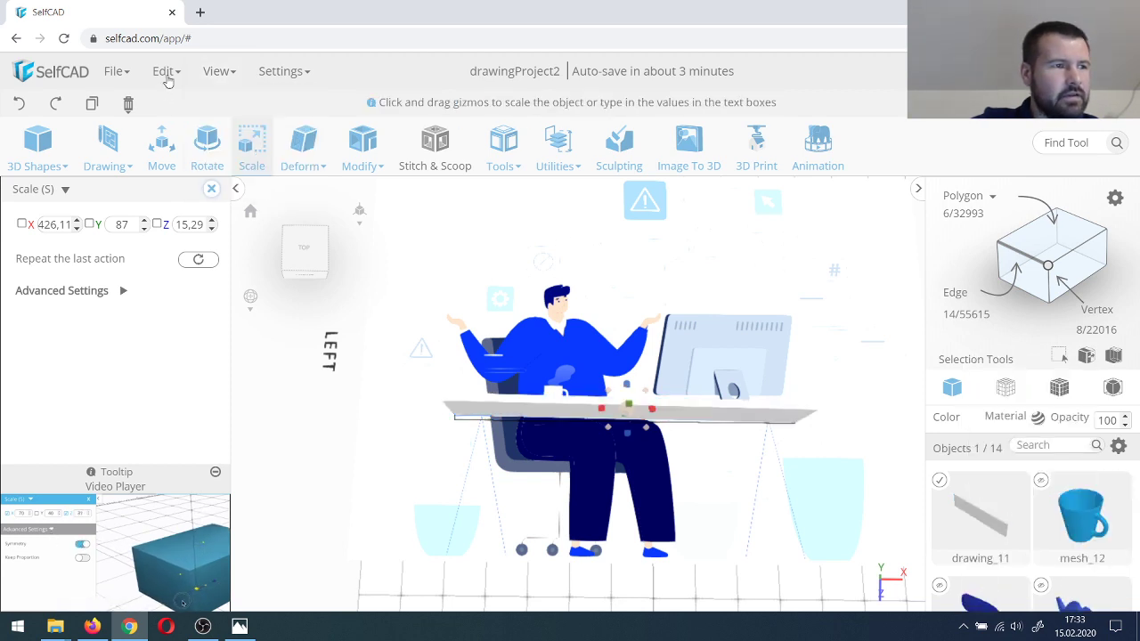
left_click(217, 71)
left_click(222, 119)
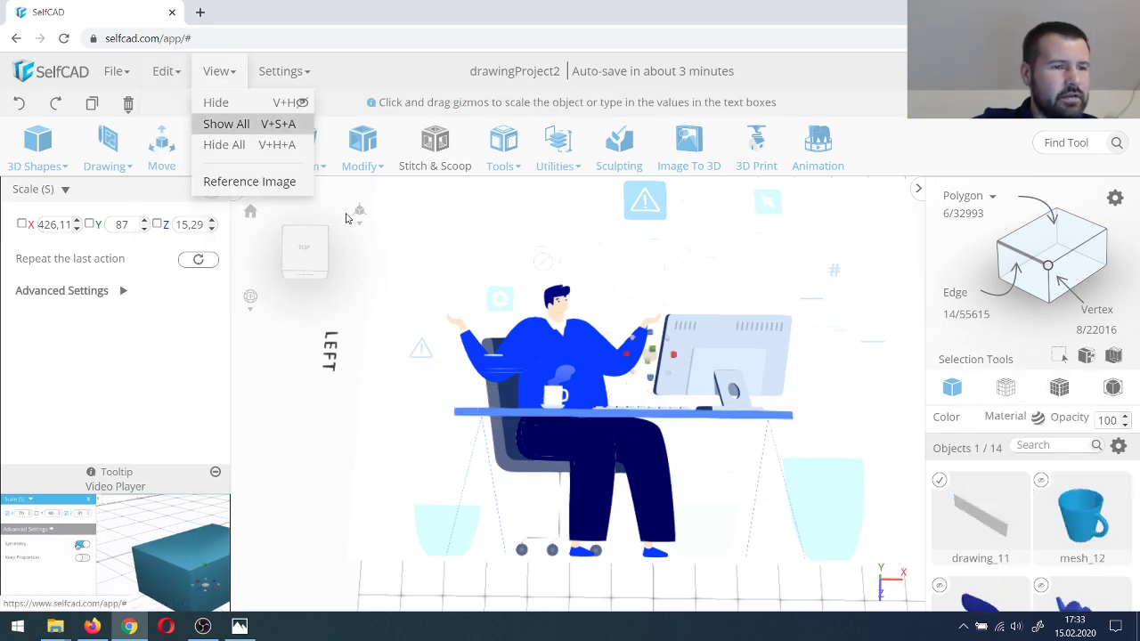
Step: Start a 3D line sketch with Minimum Step Size and Minimum Angle Step turned off
left_click(125, 160)
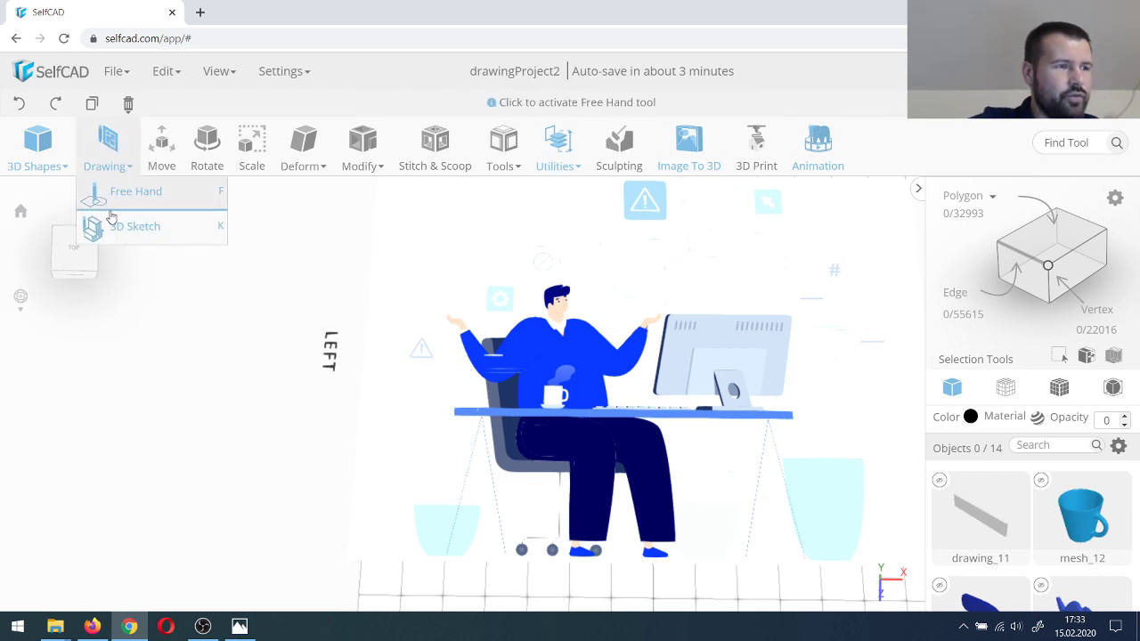
left_click(125, 226)
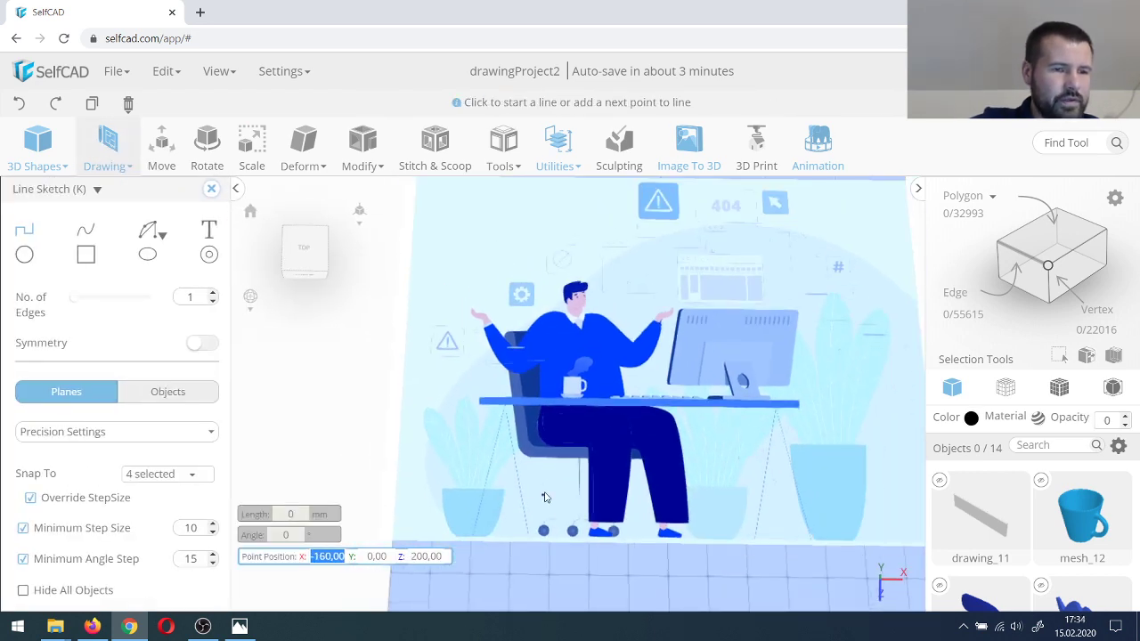
scroll(545, 497, "up", 2)
scroll(521, 486, "down", 3)
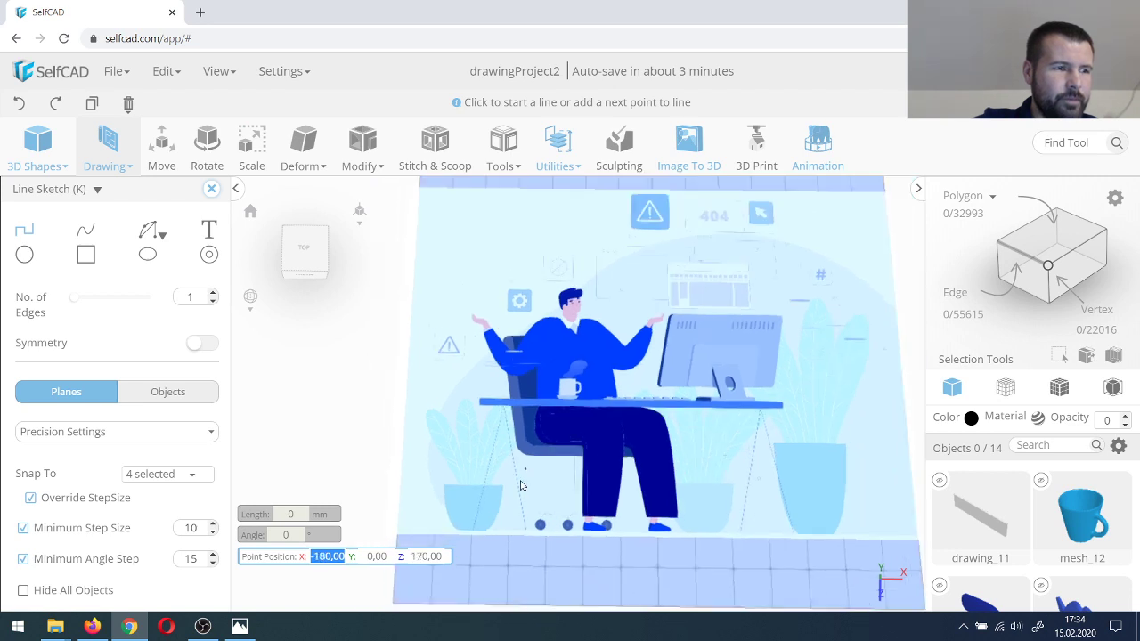
left_click(24, 529)
left_click(24, 558)
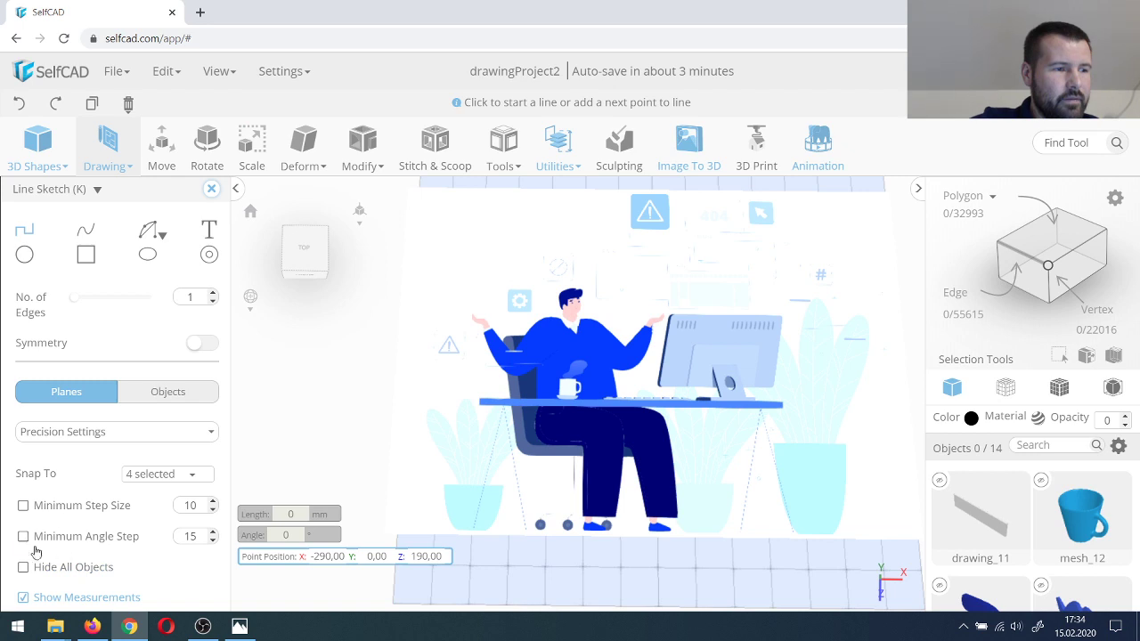
Step: Draw inverted-V lines along both pairs of desk legs in the reference image, from the floor to the tabletop's underside and back
scroll(485, 517, "up", 2)
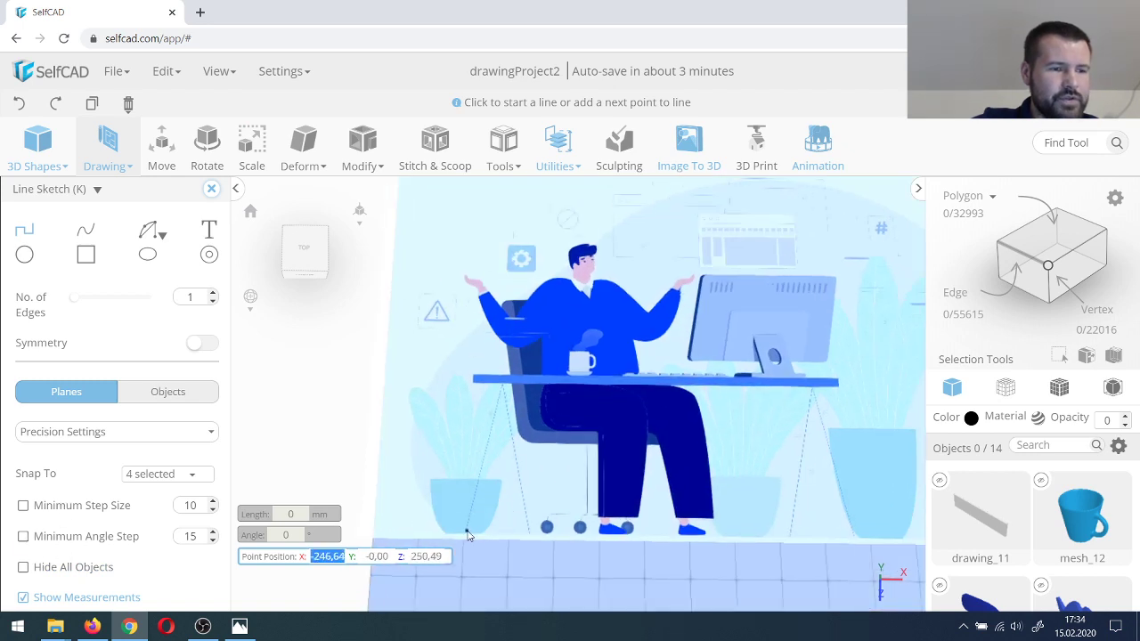
left_click(466, 532)
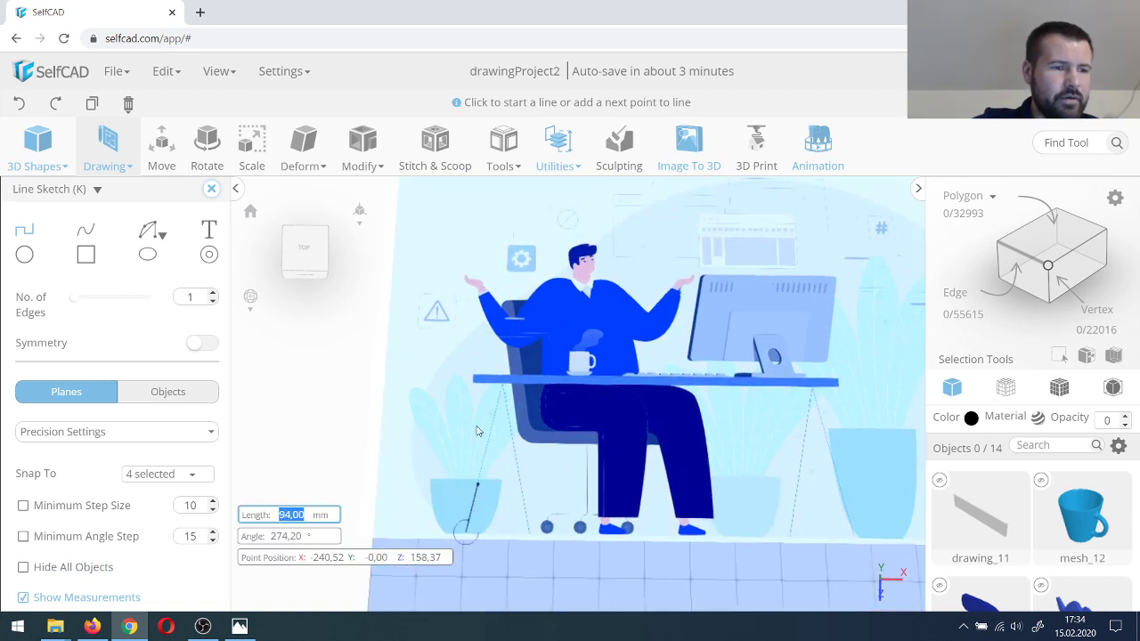
left_click(501, 387)
left_click(532, 531)
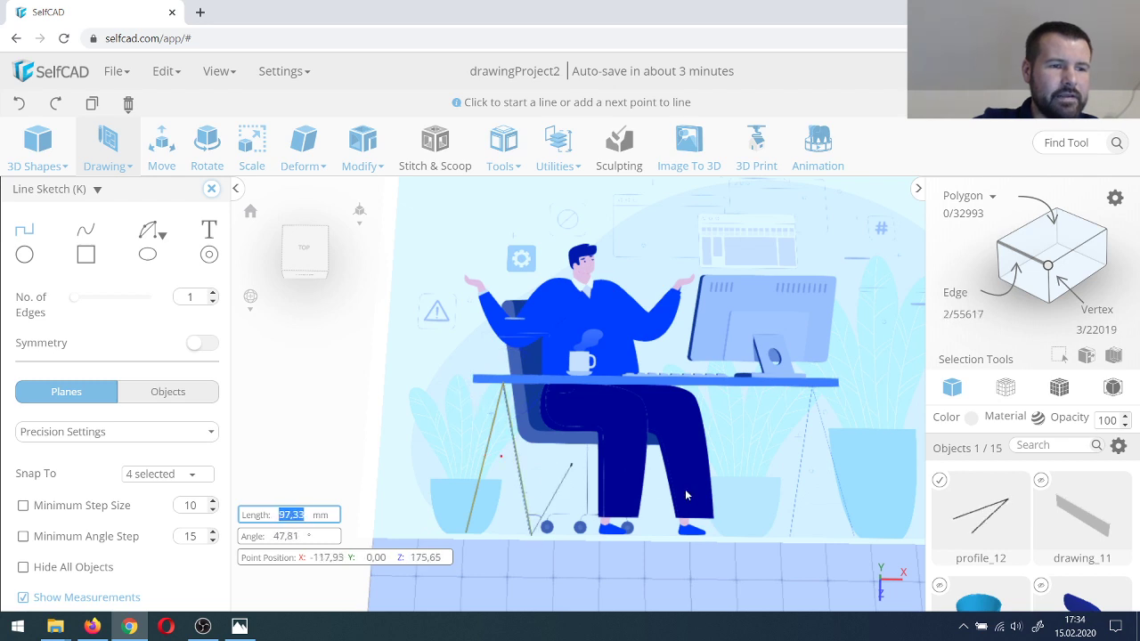
left_click(812, 390)
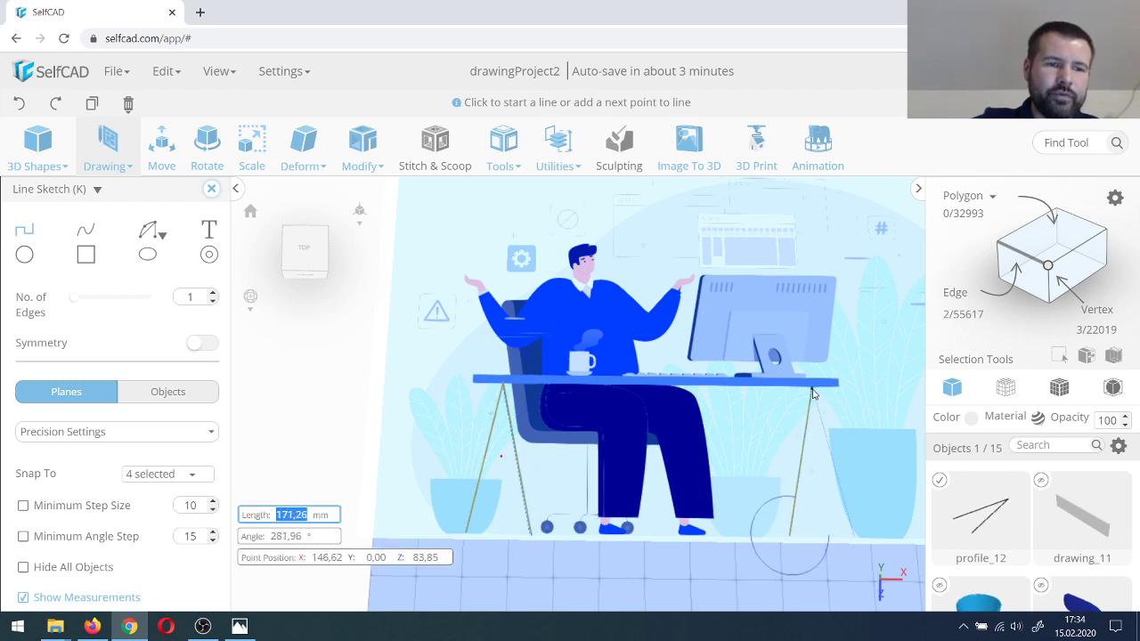
left_click(858, 536)
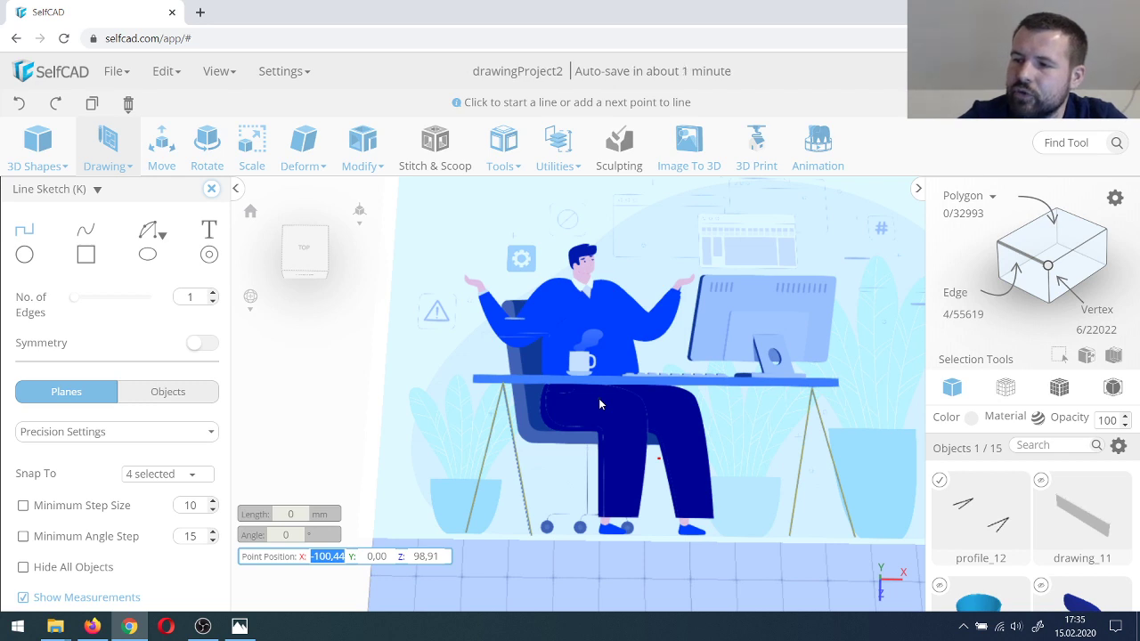
scroll(600, 398, "down", 2)
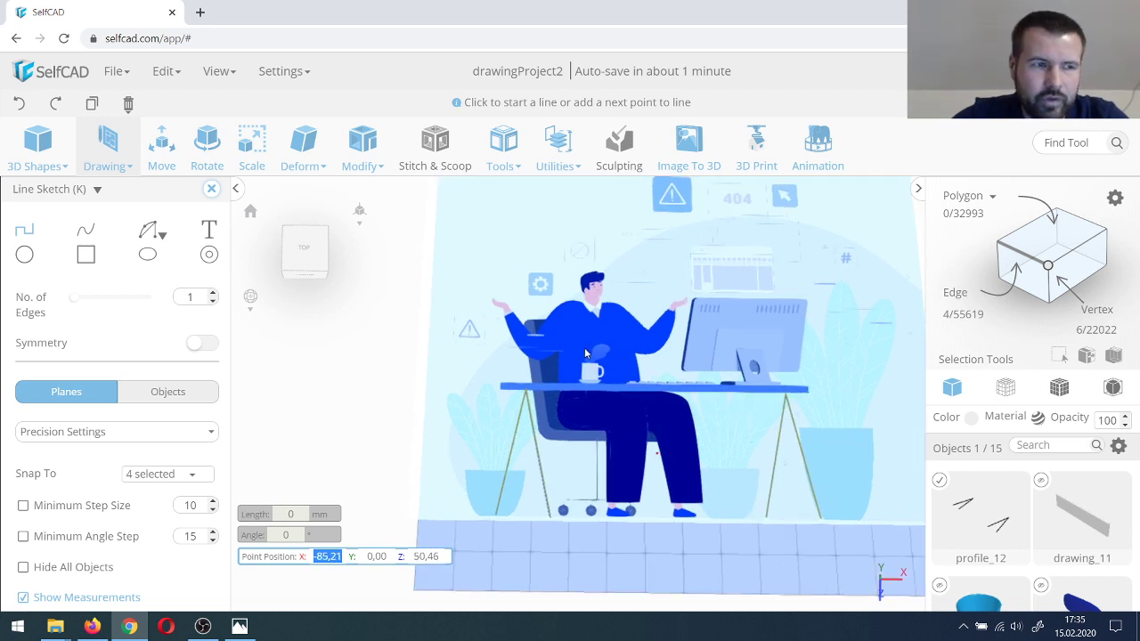
scroll(533, 382, "down", 2)
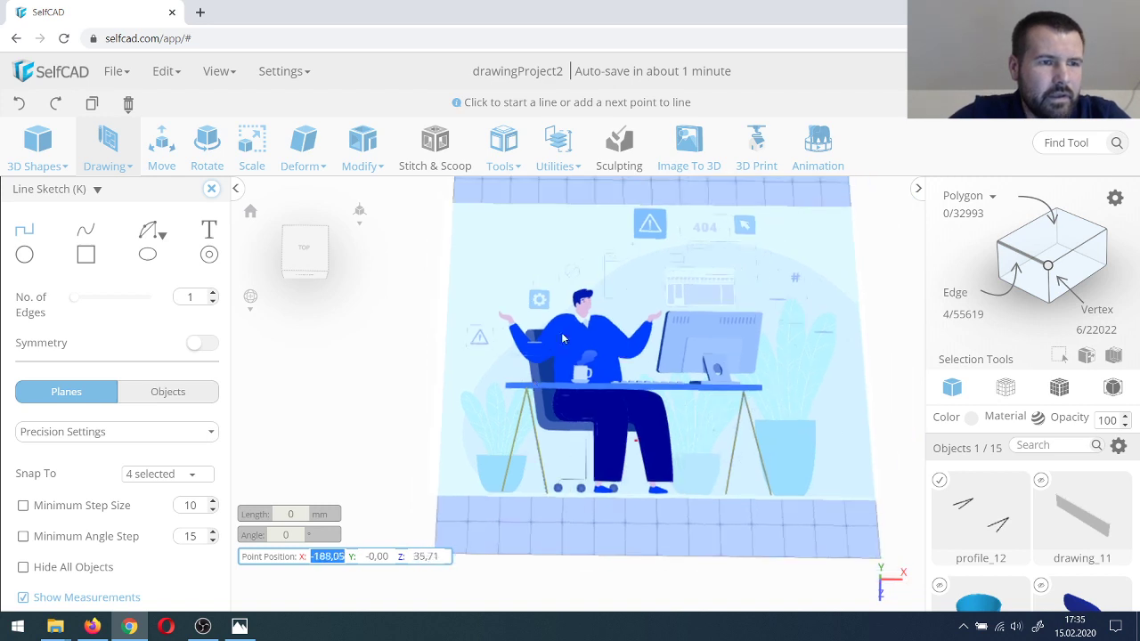
scroll(600, 361, "up", 1)
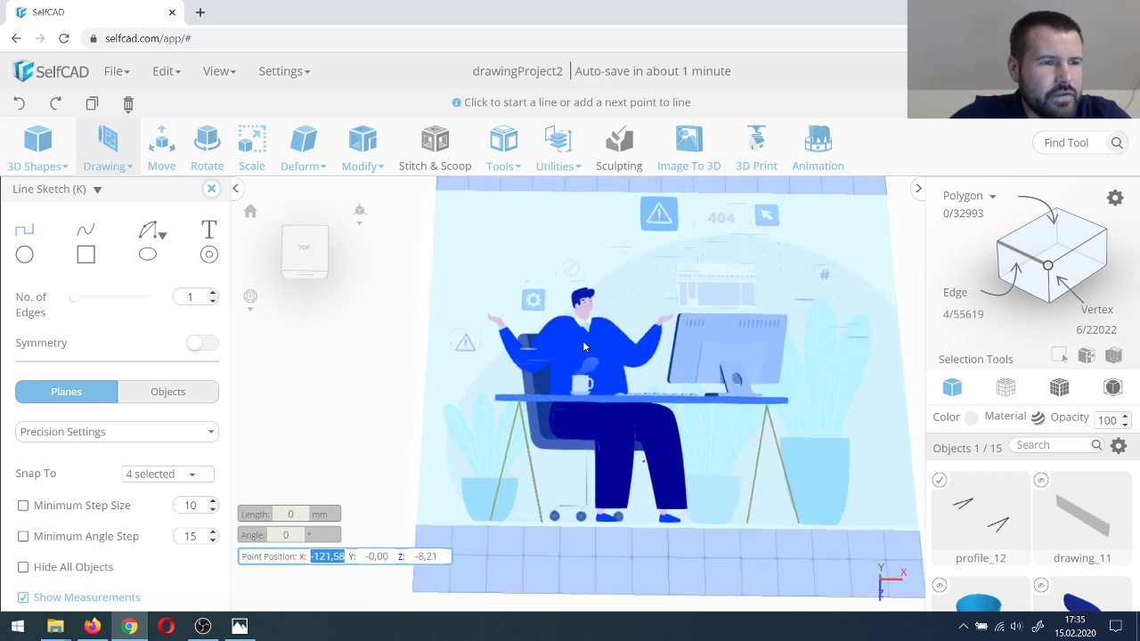
right_click_drag(607, 423, 583, 462)
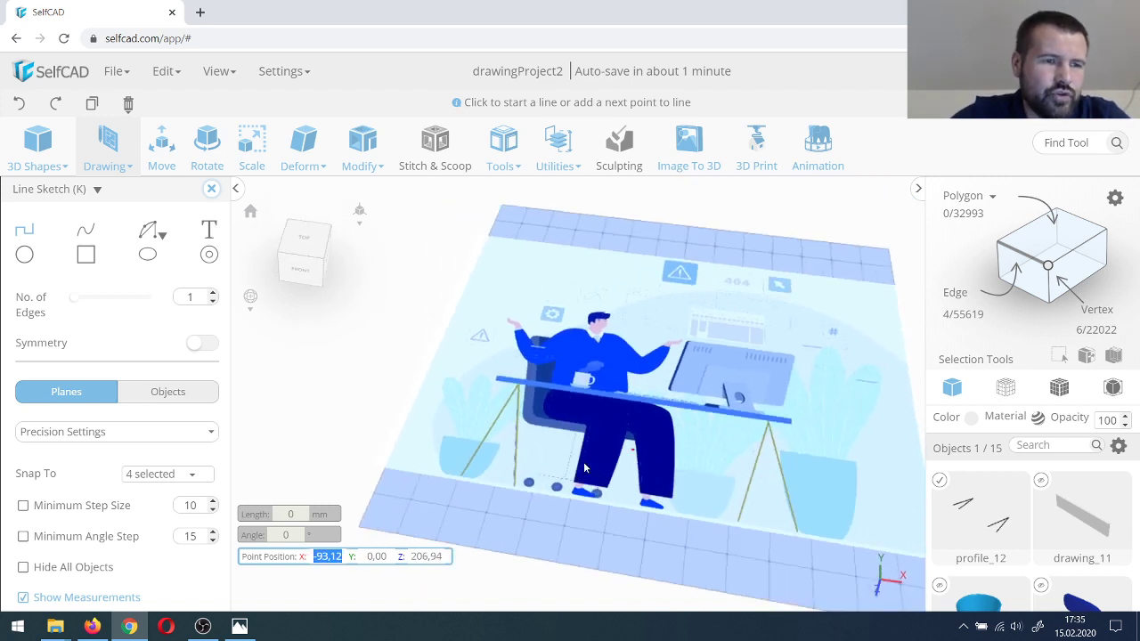
scroll(621, 369, "down", 2)
scroll(612, 346, "up", 1)
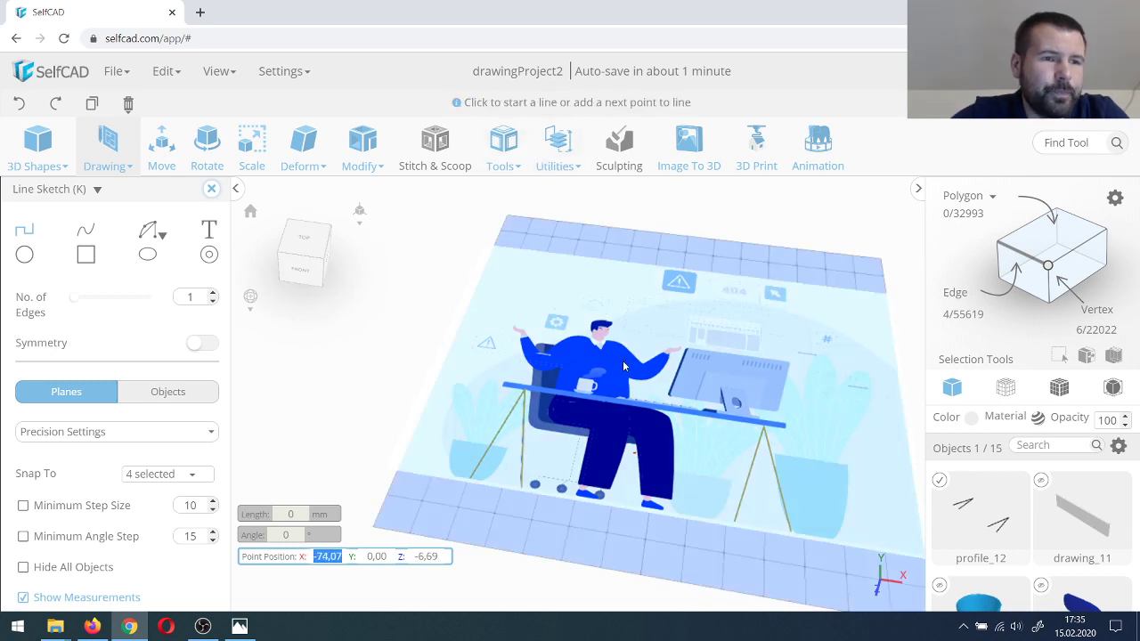
right_click_drag(623, 360, 655, 363)
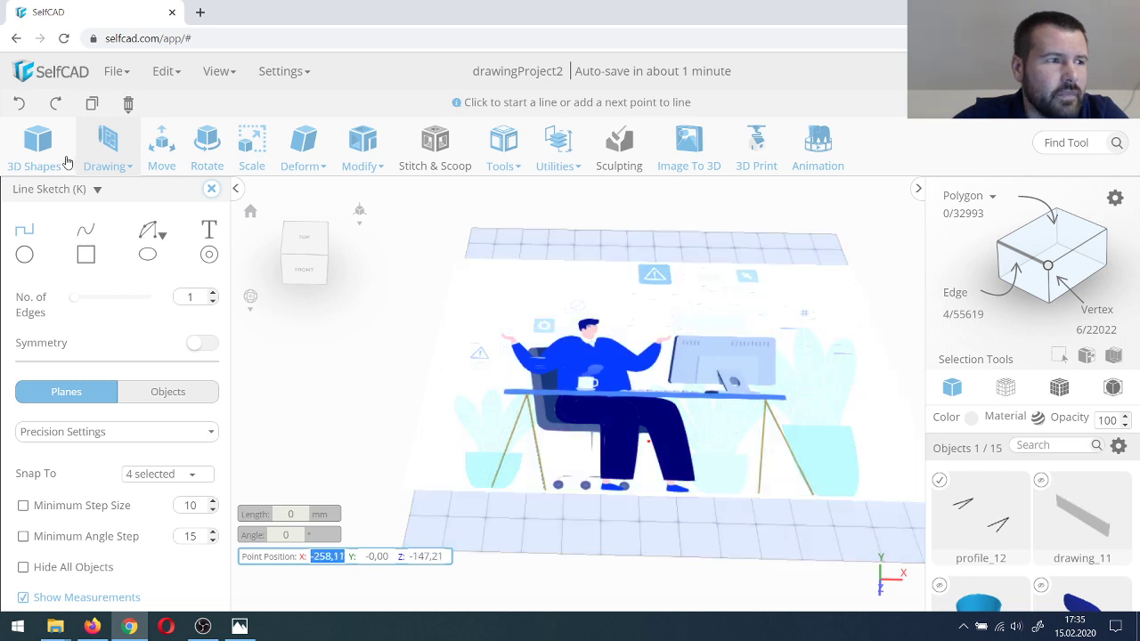
Step: Add a cube to the scene and switch to vertex selection
left_click(37, 142)
mouse_move(46, 201)
left_mouse_down()
mouse_move(699, 399)
mouse_move(623, 363)
left_mouse_up()
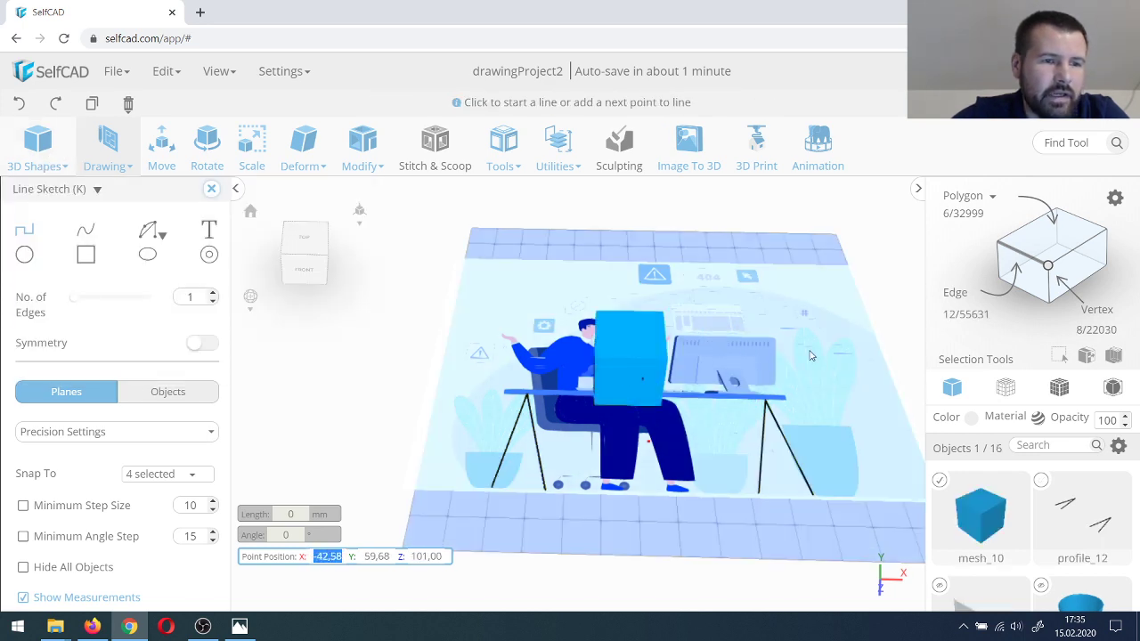
left_click(1048, 269)
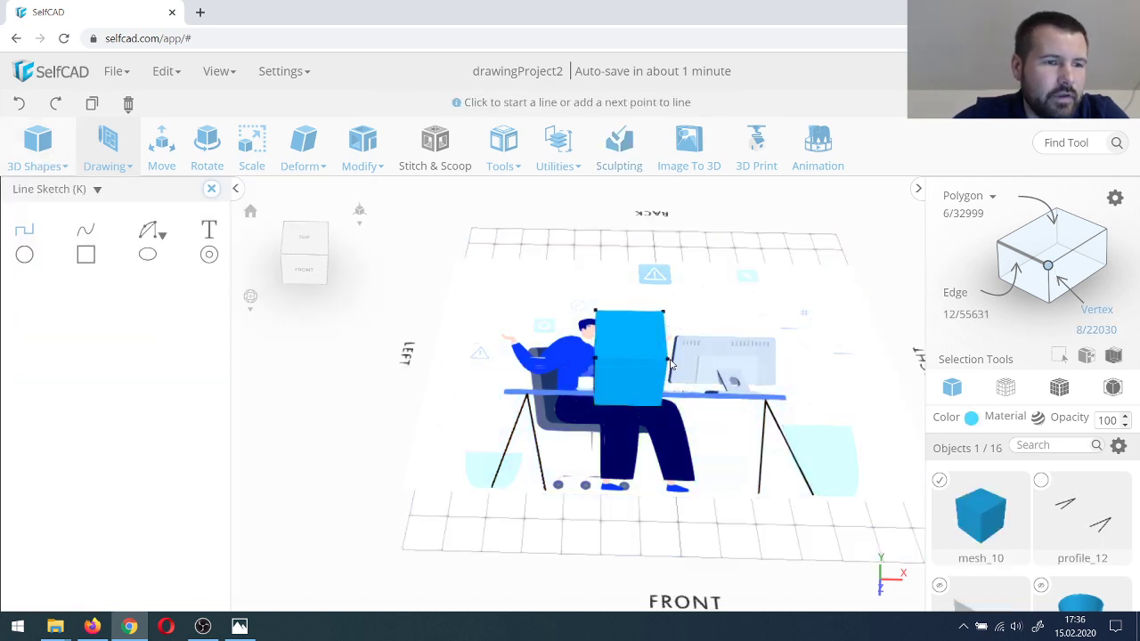
Step: Try to snap the right vertex of the cube's upper front edge onto the left vertex of the same edge
left_click(668, 361)
scroll(651, 344, "up", 3)
left_click(563, 168)
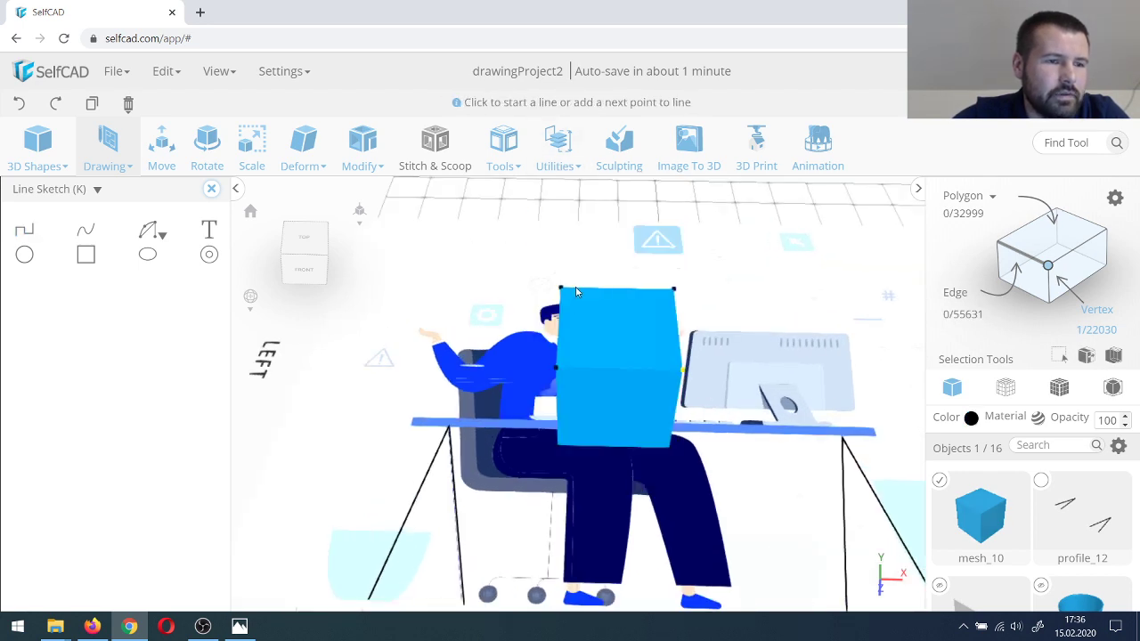
left_click(553, 166)
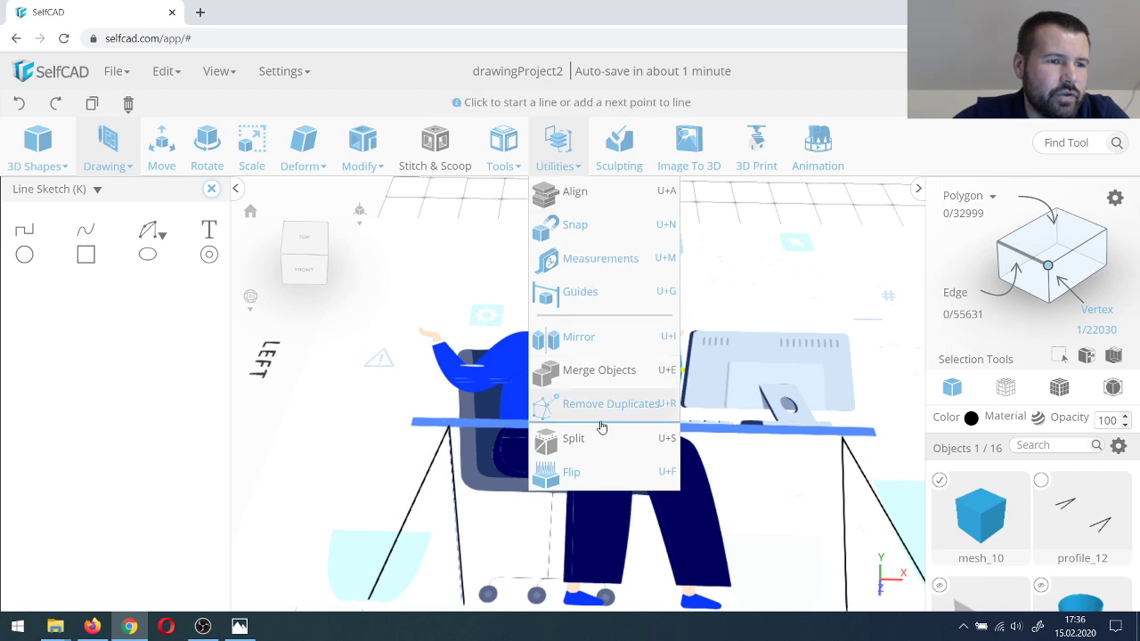
mouse_move(508, 156)
mouse_move(557, 160)
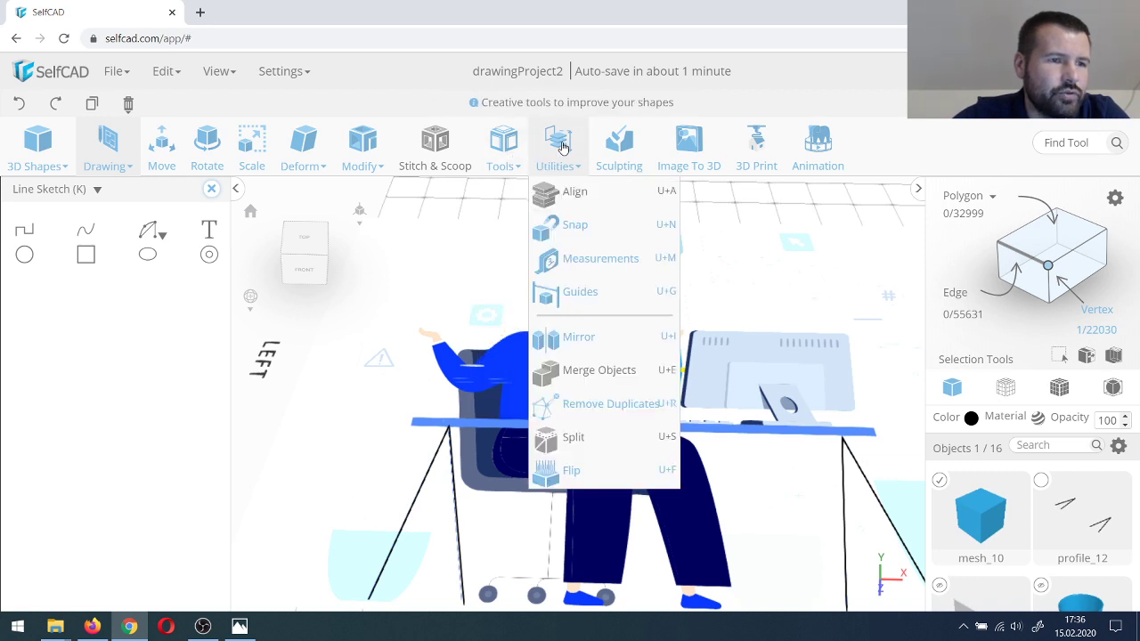
left_click(573, 224)
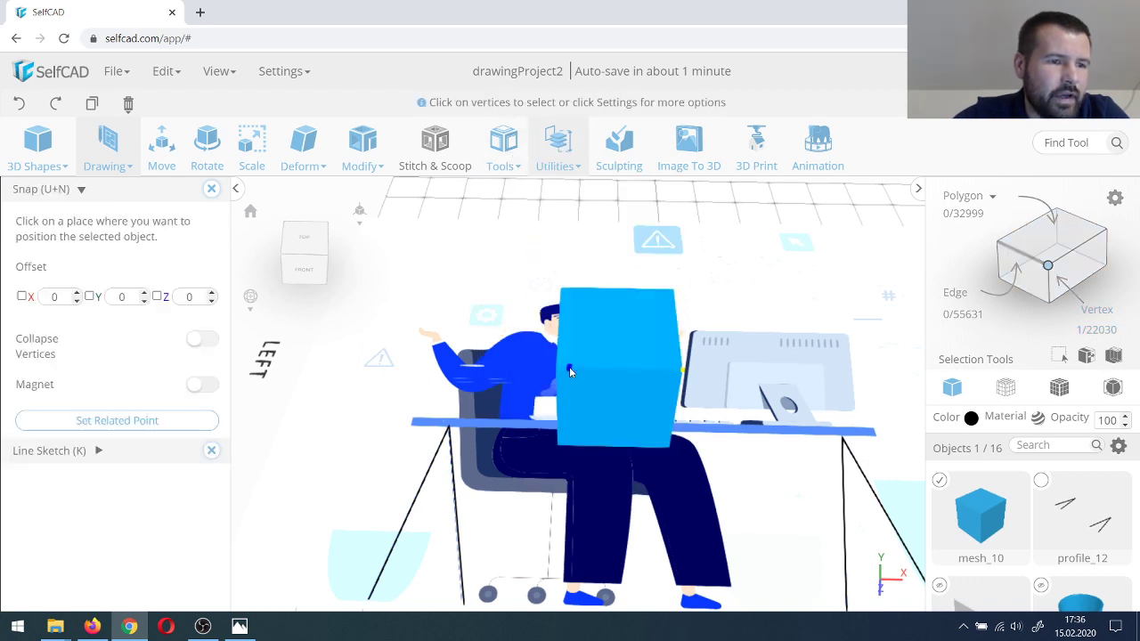
left_click(560, 367)
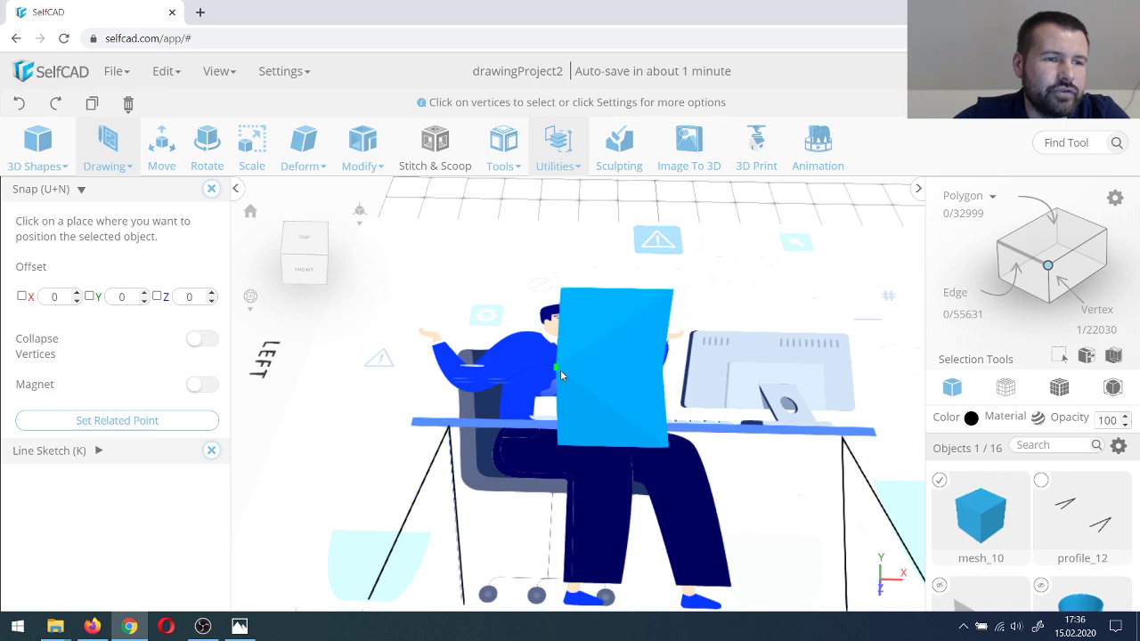
Step: Snap the whole cube to the spot of the right vertex of its upper front edge and leave the Snap tool
left_click(203, 344)
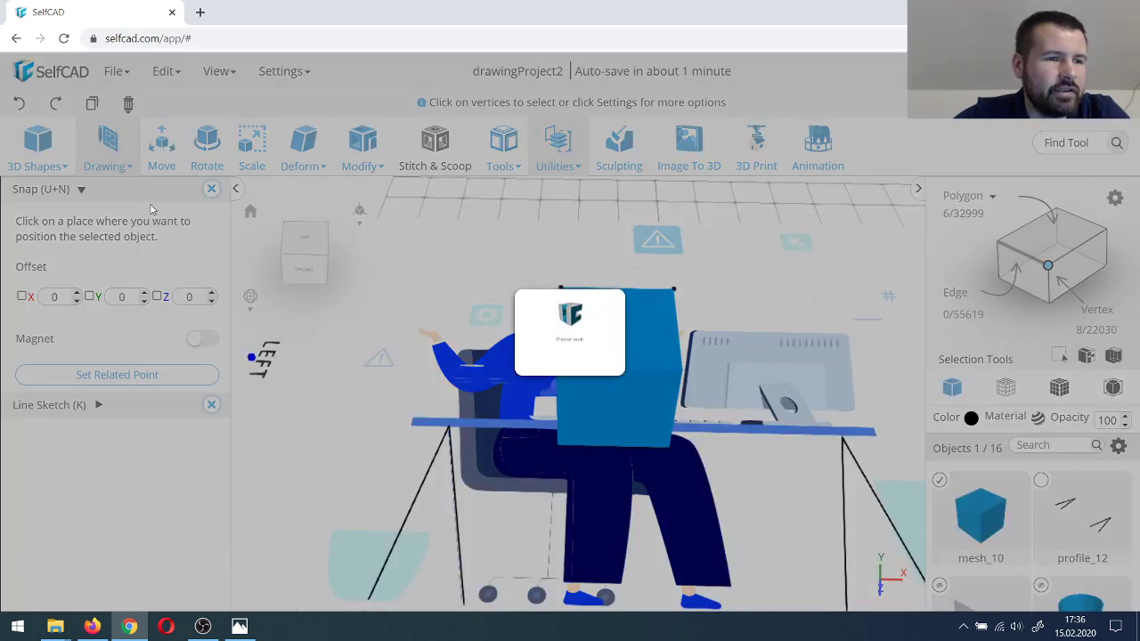
left_click(681, 379)
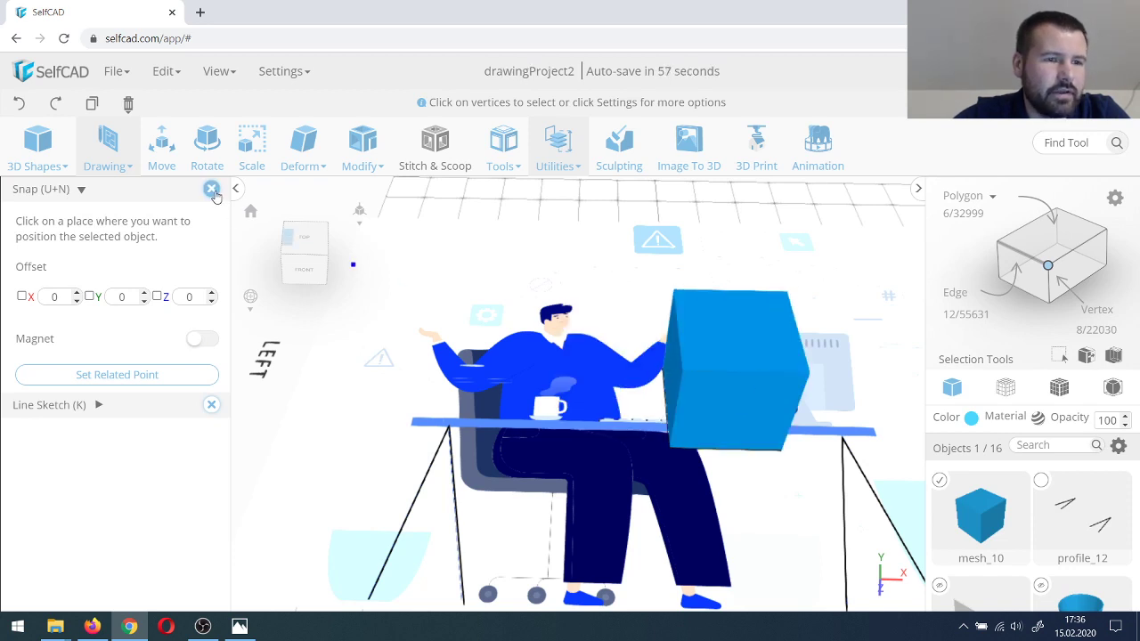
left_click(211, 189)
Step: Snap the right vertex of the cube's upper front edge onto the left one with Collapse Vertices turned on
left_click(798, 376)
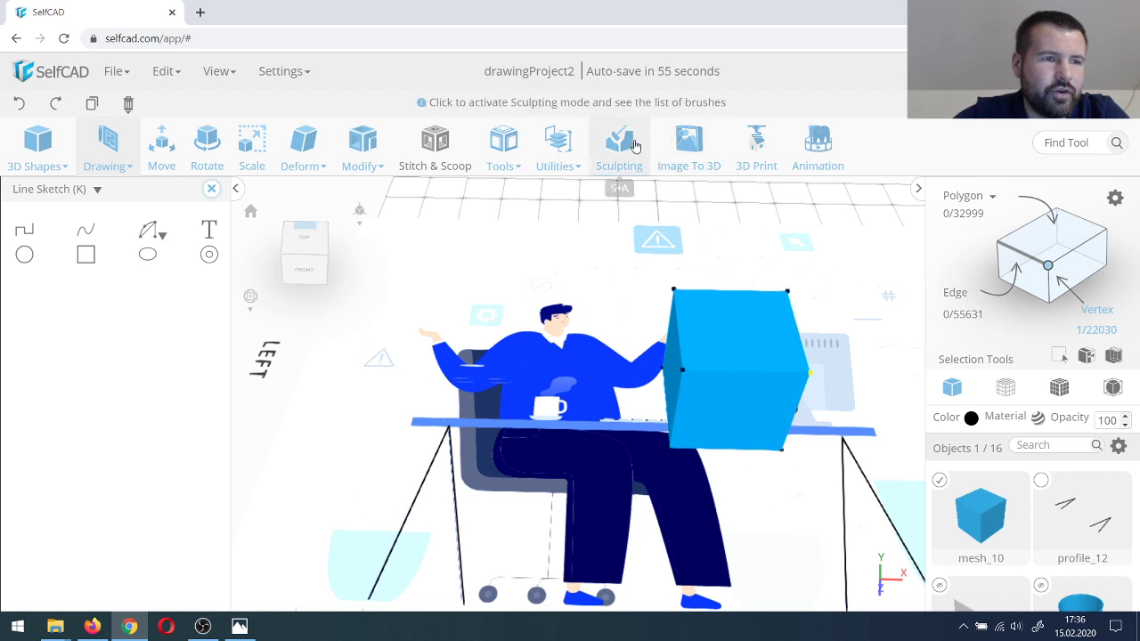
left_click(564, 167)
left_click(574, 225)
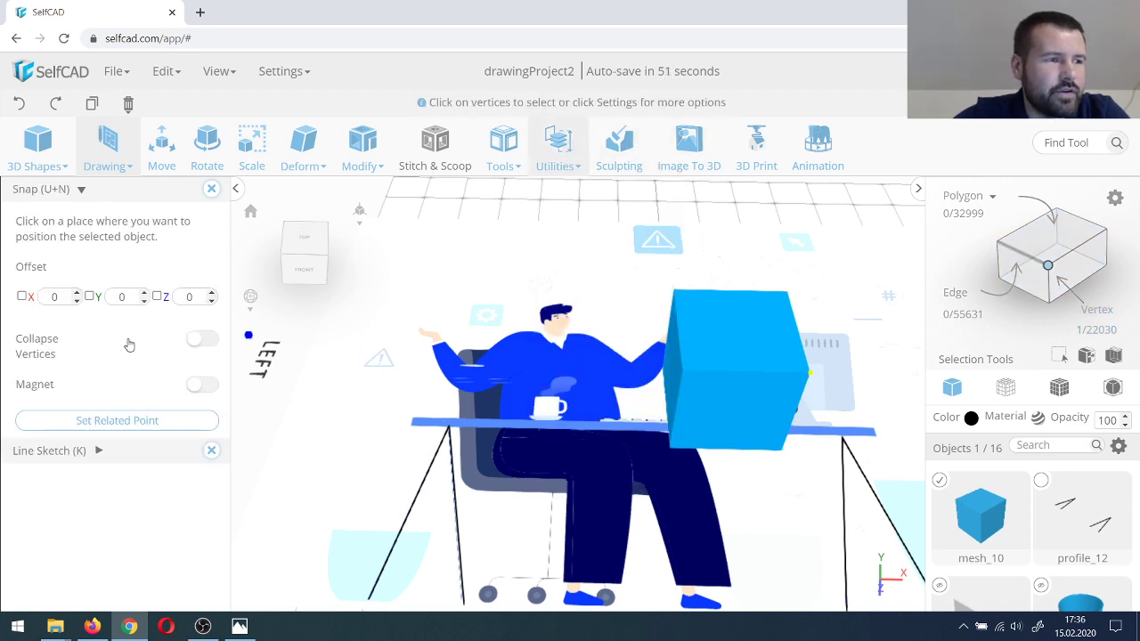
left_click(203, 342)
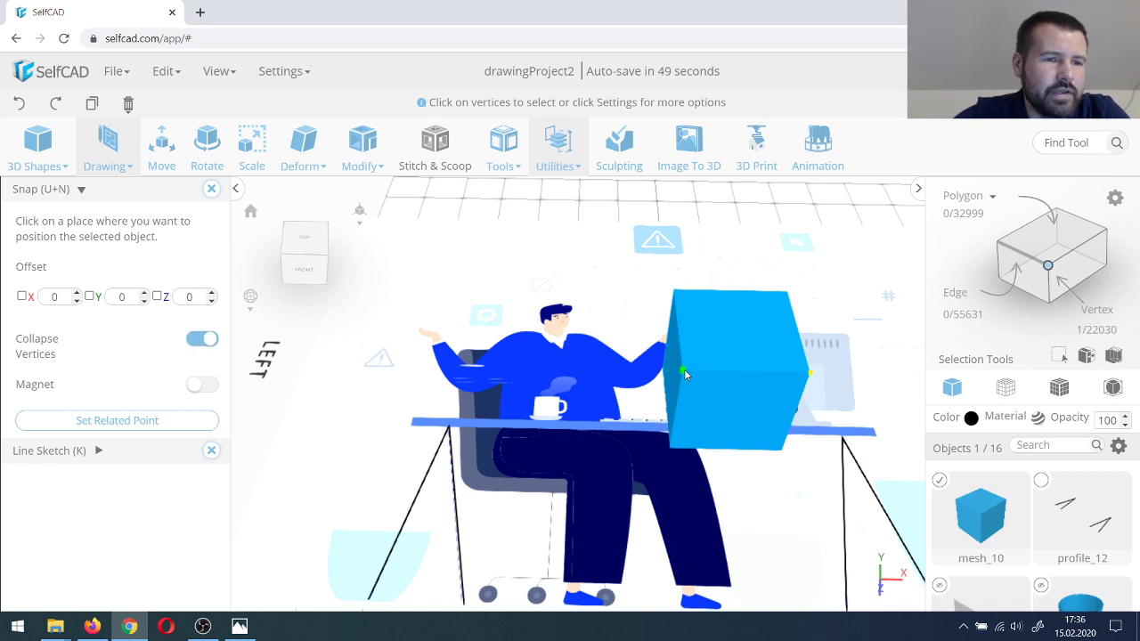
left_click(684, 373)
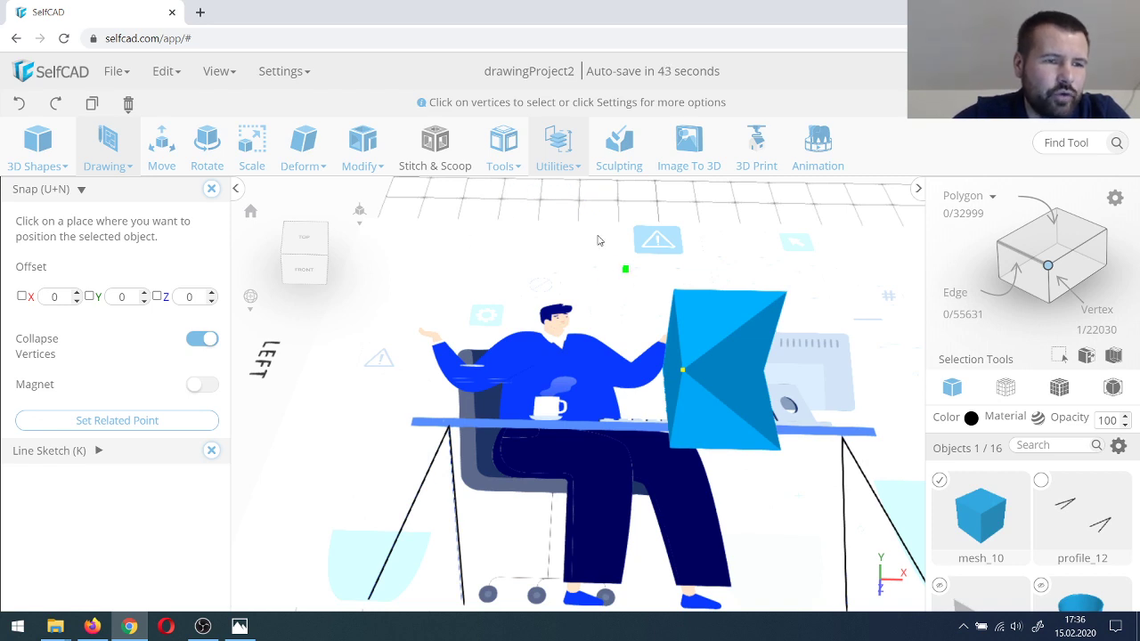
left_click(211, 189)
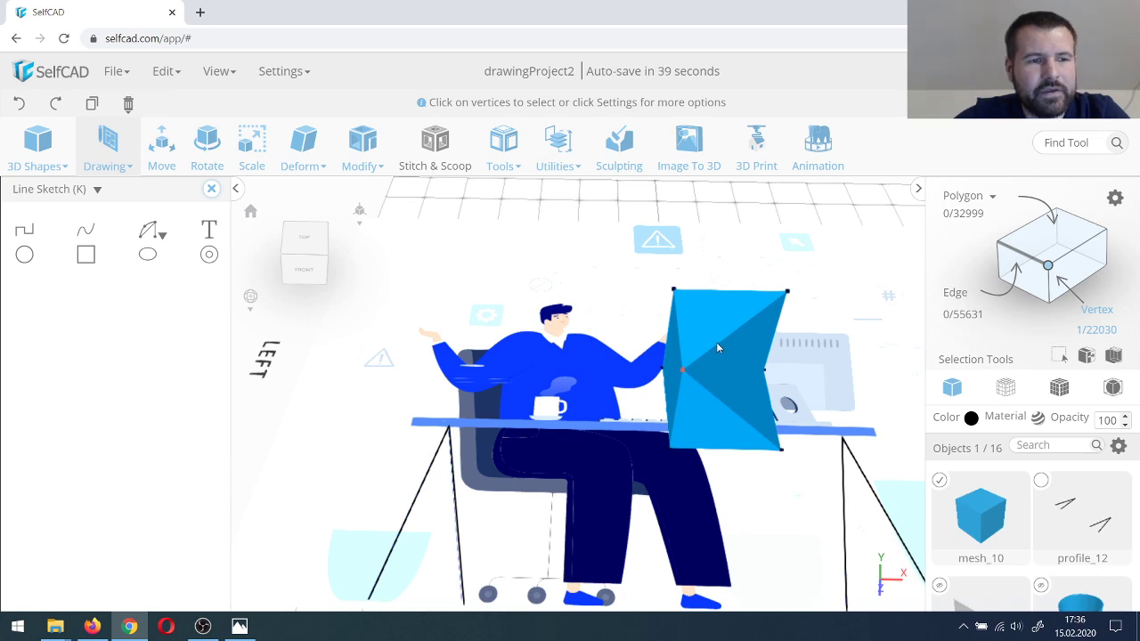
Step: Leave vertex selection, select the whole cube and merge its collapsed vertices with Remove Duplicates
left_click(1048, 270)
left_click(516, 354)
left_click(557, 156)
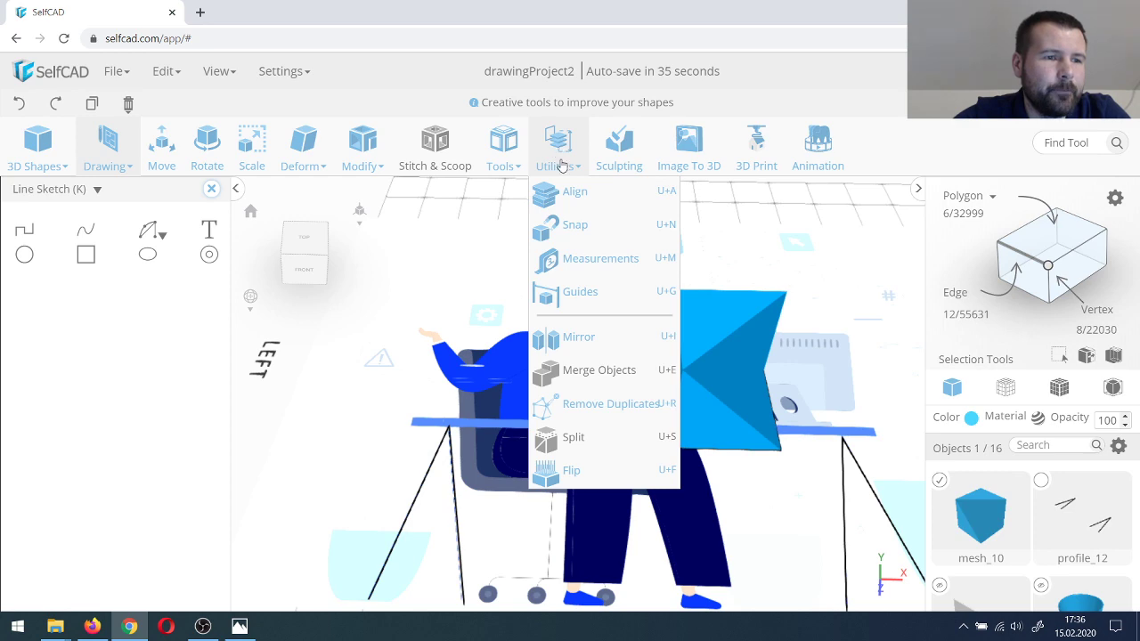
left_click(633, 409)
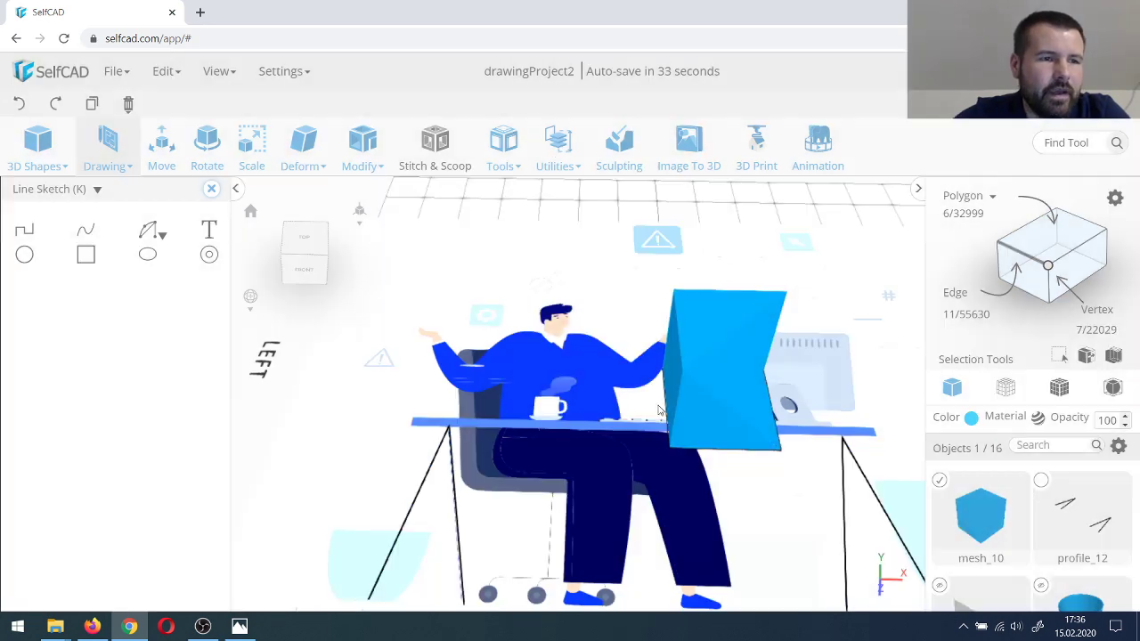
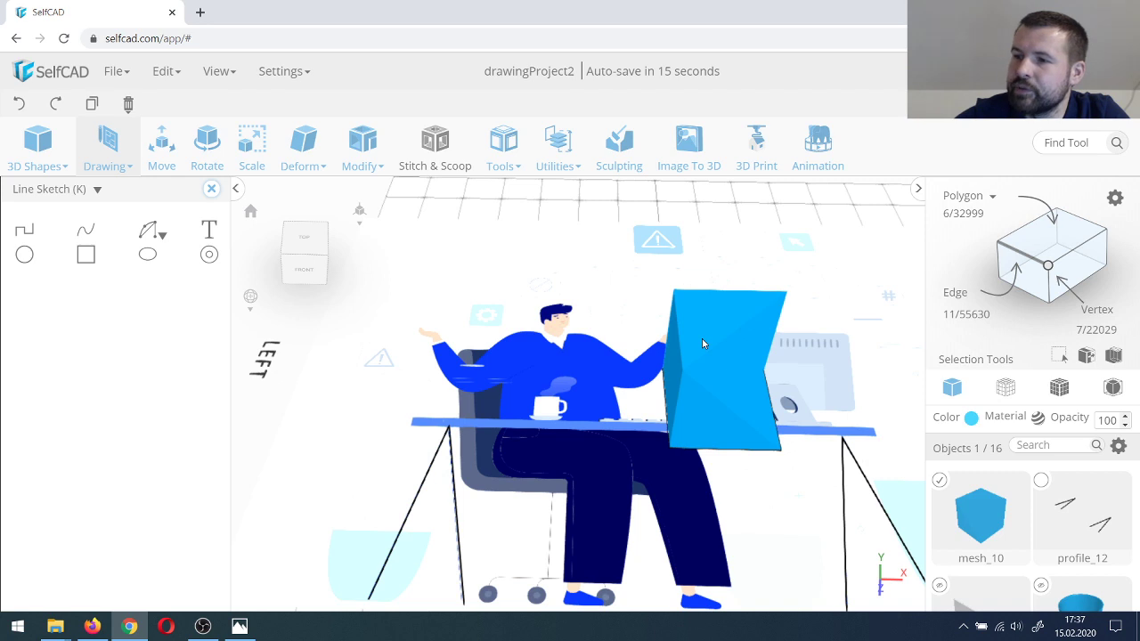
left_click(557, 147)
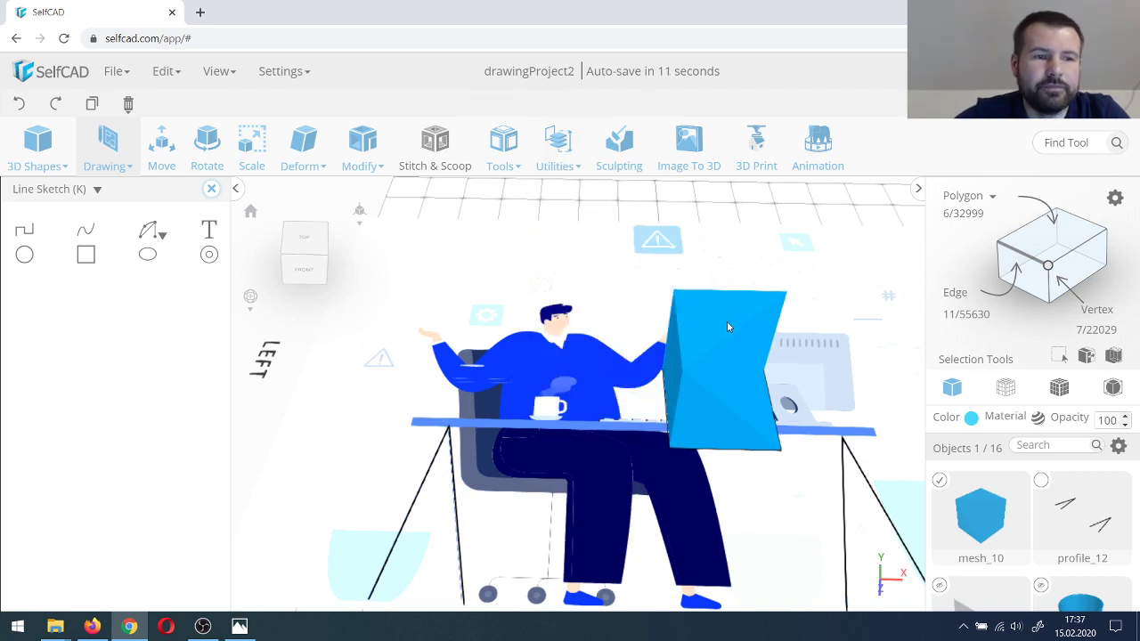
Step: Delete the demonstration cube from the scene
scroll(707, 367, "down", 2)
scroll(705, 365, "down", 1)
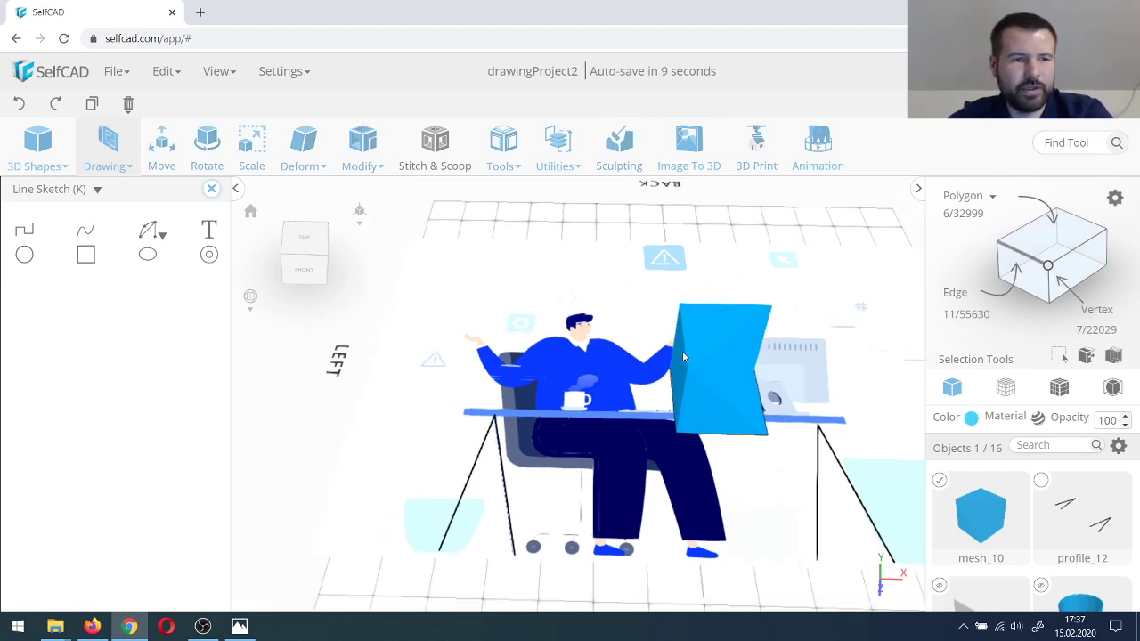
key("Delete")
key("Return")
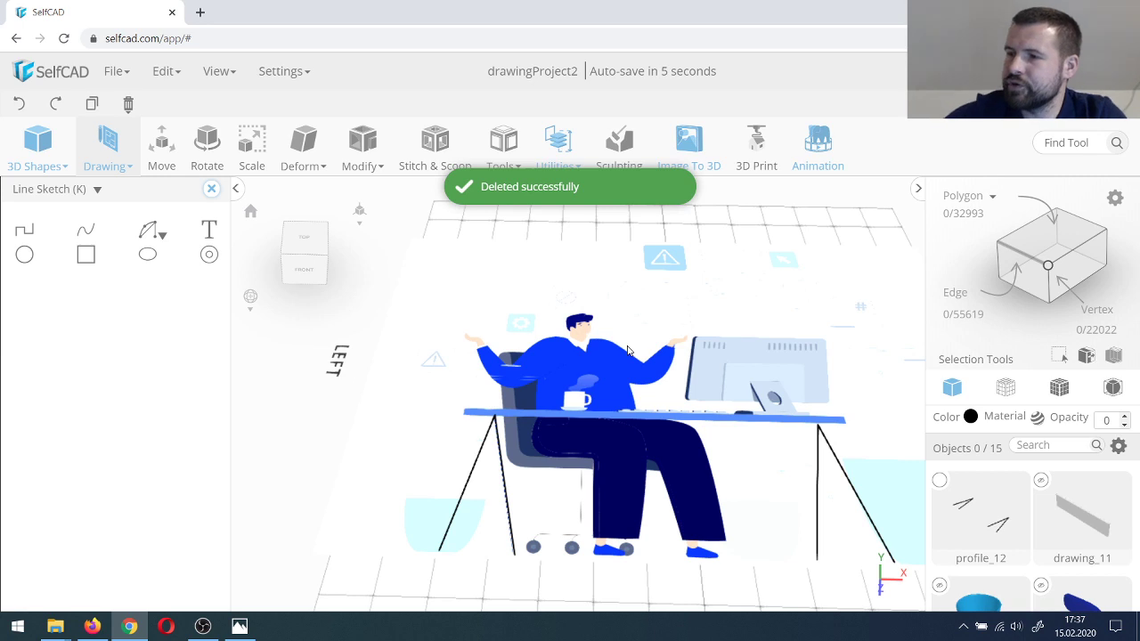
scroll(632, 374, "down", 2)
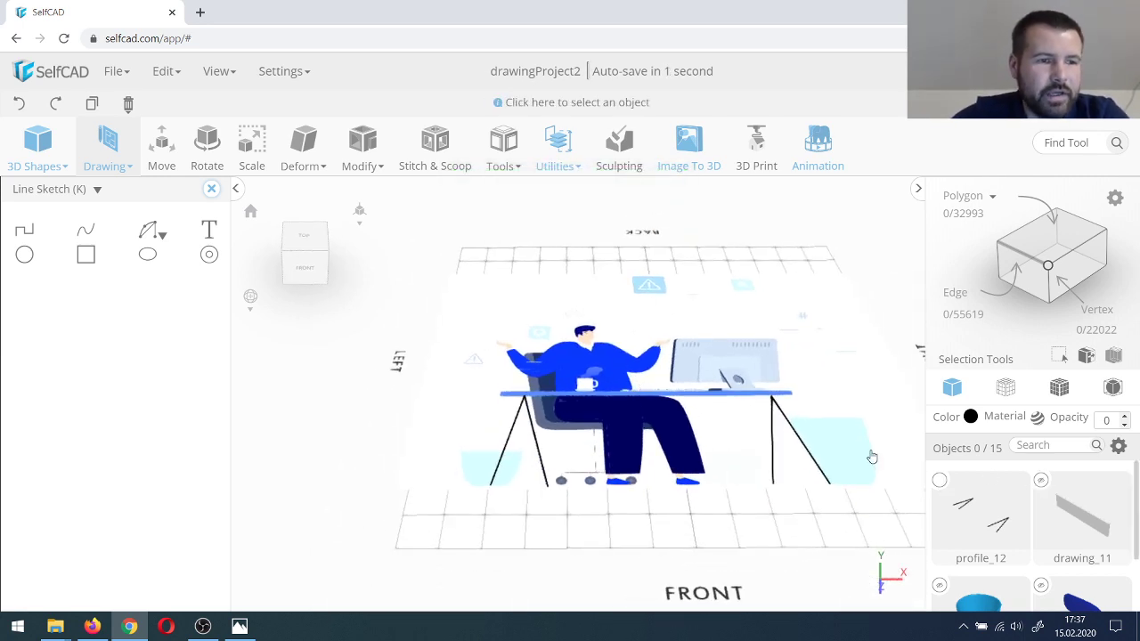
Step: Try to sketch a circle of about 4.3 mm radius beside the left desk legs while the leg profile is selected
left_click(830, 448)
scroll(533, 461, "up", 4)
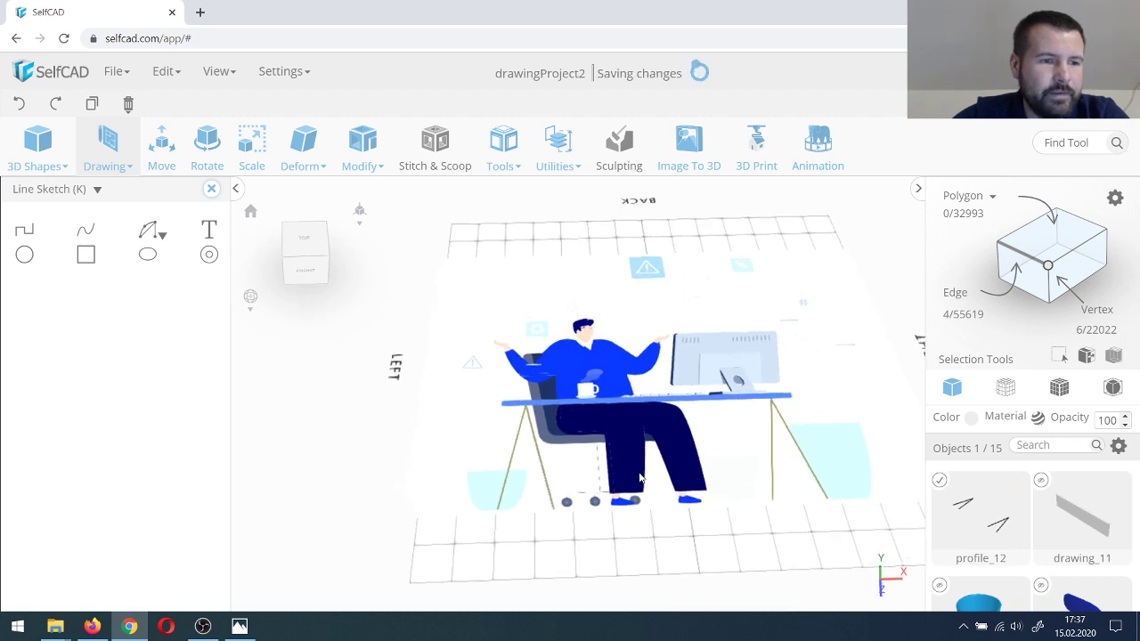
scroll(526, 460, "up", 1)
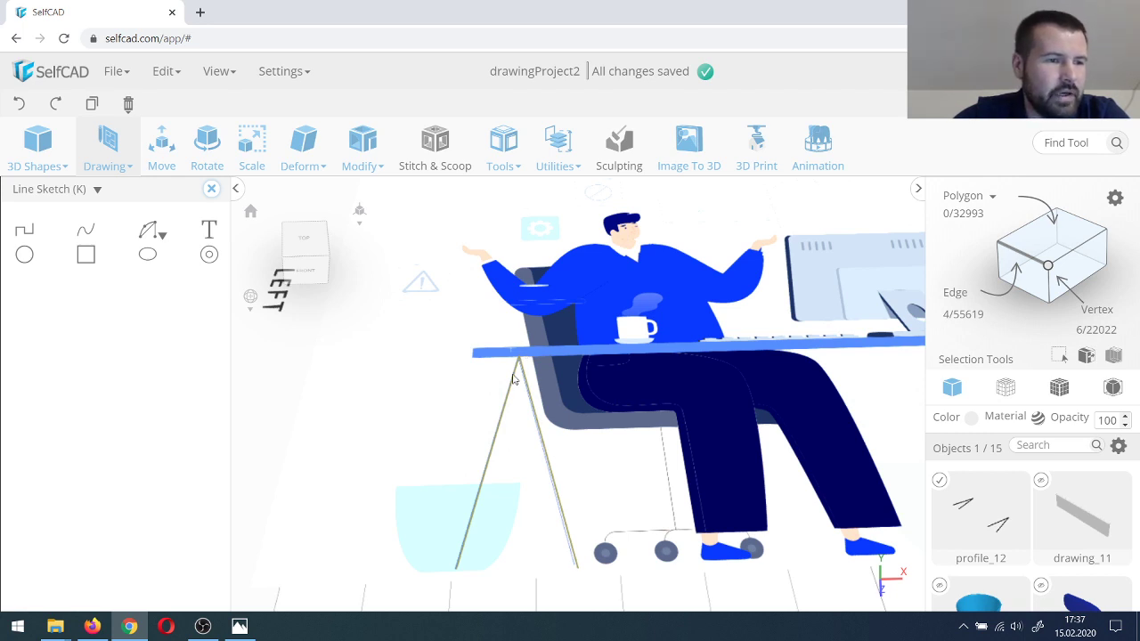
left_click(24, 257)
left_click(402, 427)
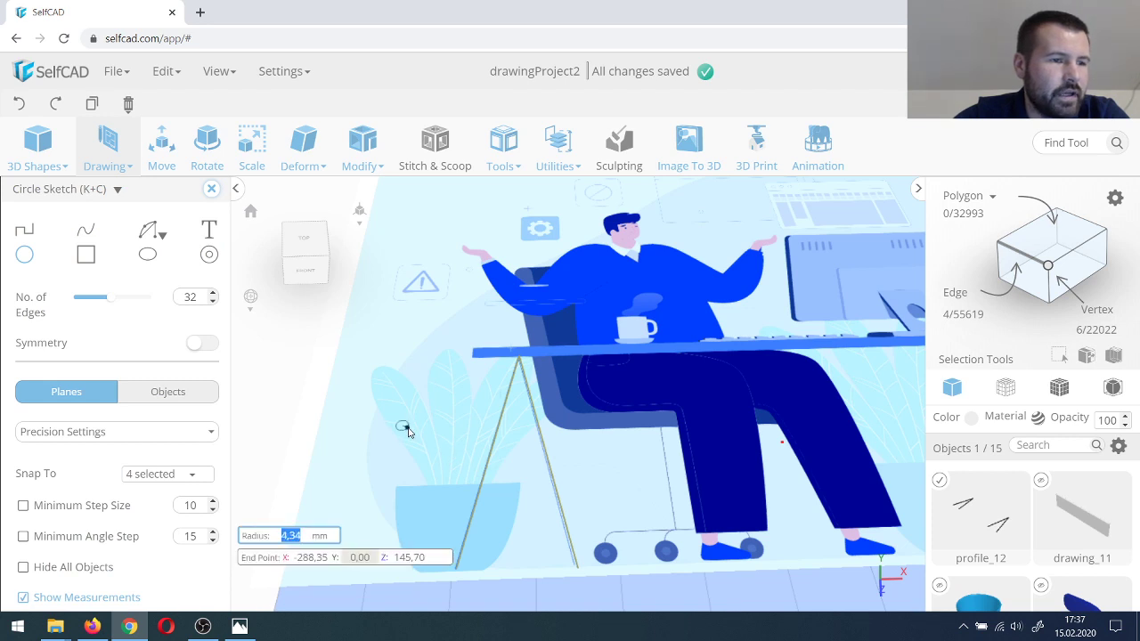
left_click(408, 432)
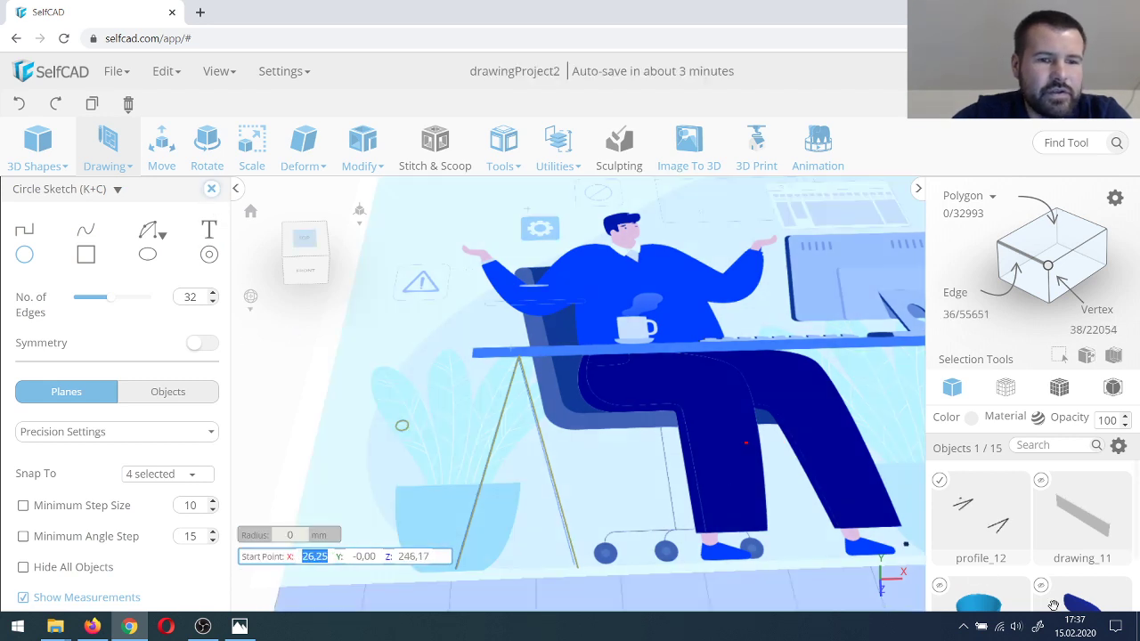
scroll(995, 529, "down", 7)
scroll(989, 538, "up", 7)
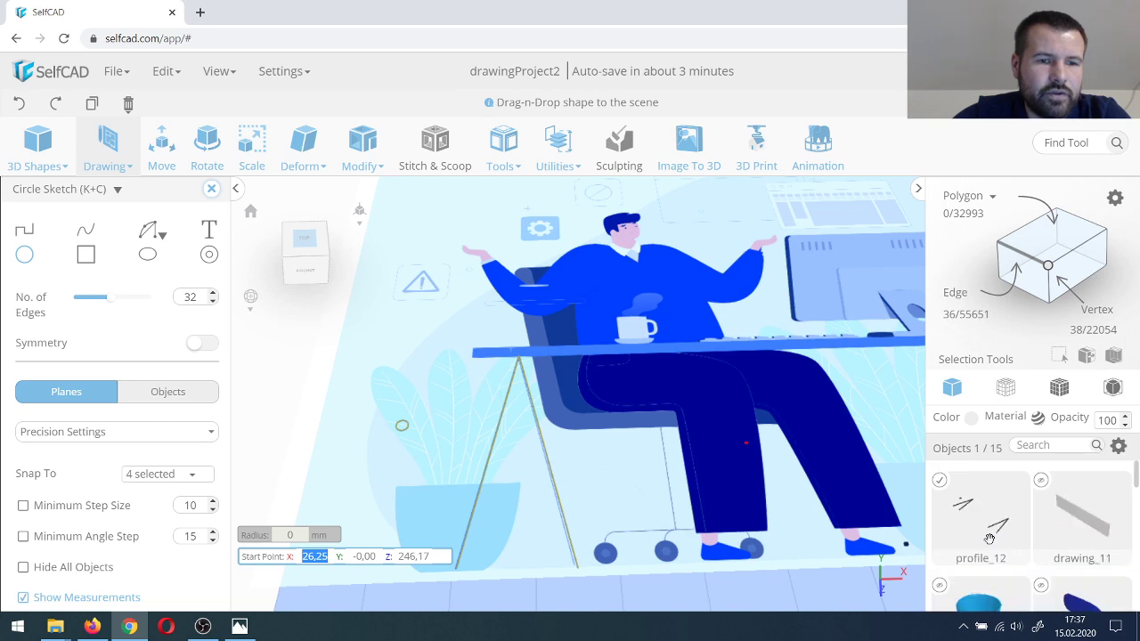
left_click(20, 105)
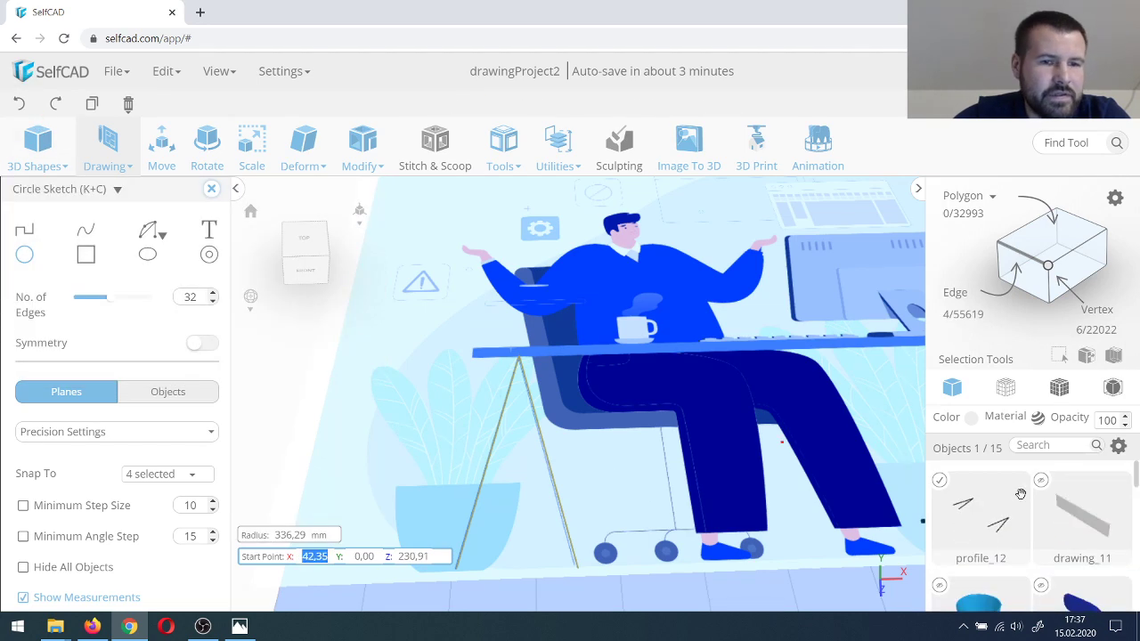
Step: Deselect the leg profile and sketch a small 32-edge circle on the plant pot beside the left desk legs as a separate profile
left_click(939, 481)
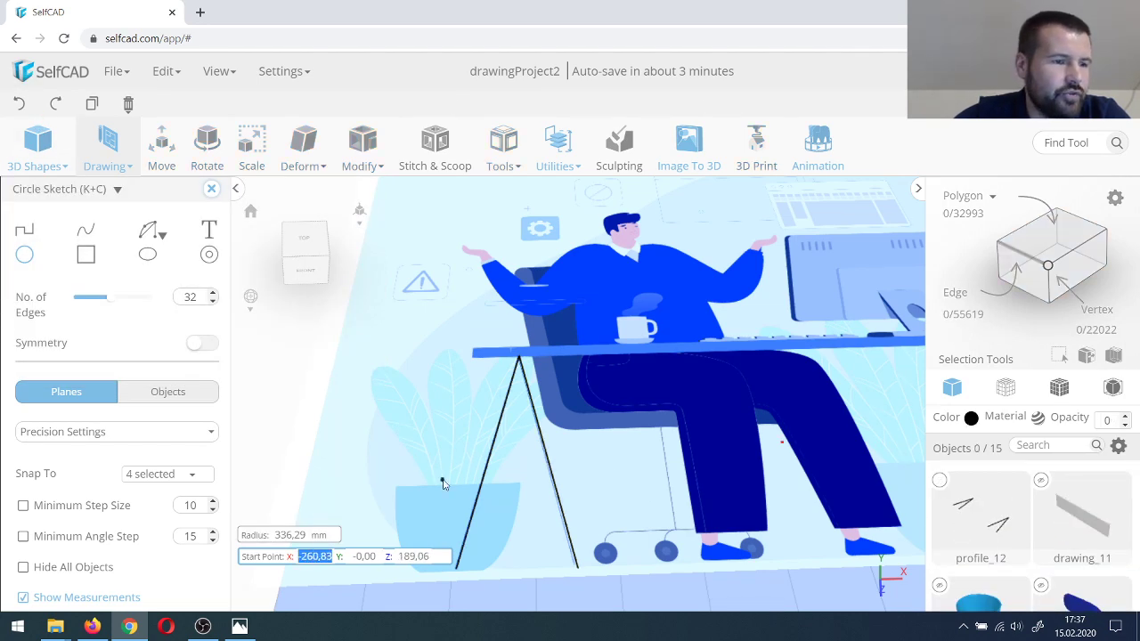
left_click(443, 486)
left_click(448, 490)
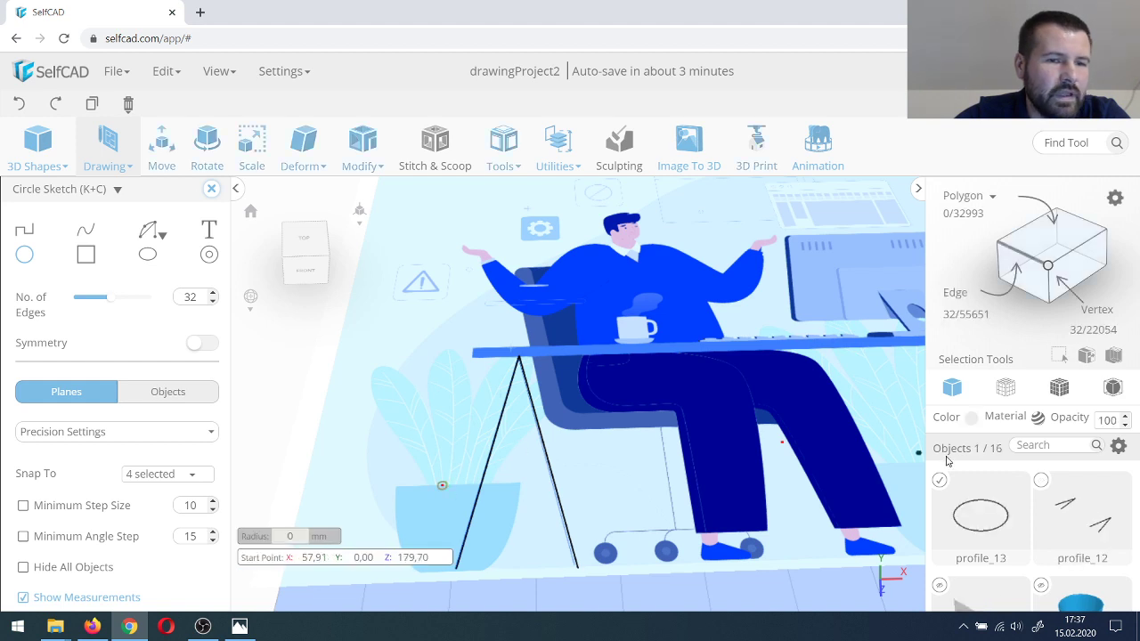
Step: Sweep the small circle along the desk leg lines with Follow Path, from 0 to 100 with both ends filled and Use Tangent on
left_click(1041, 481)
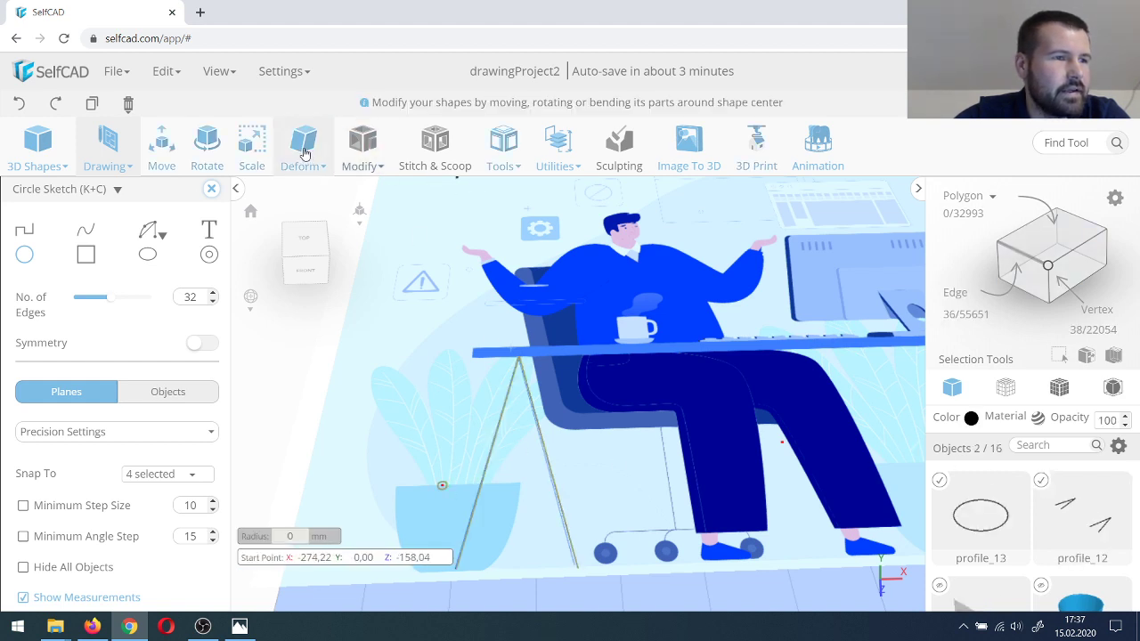
left_click(210, 189)
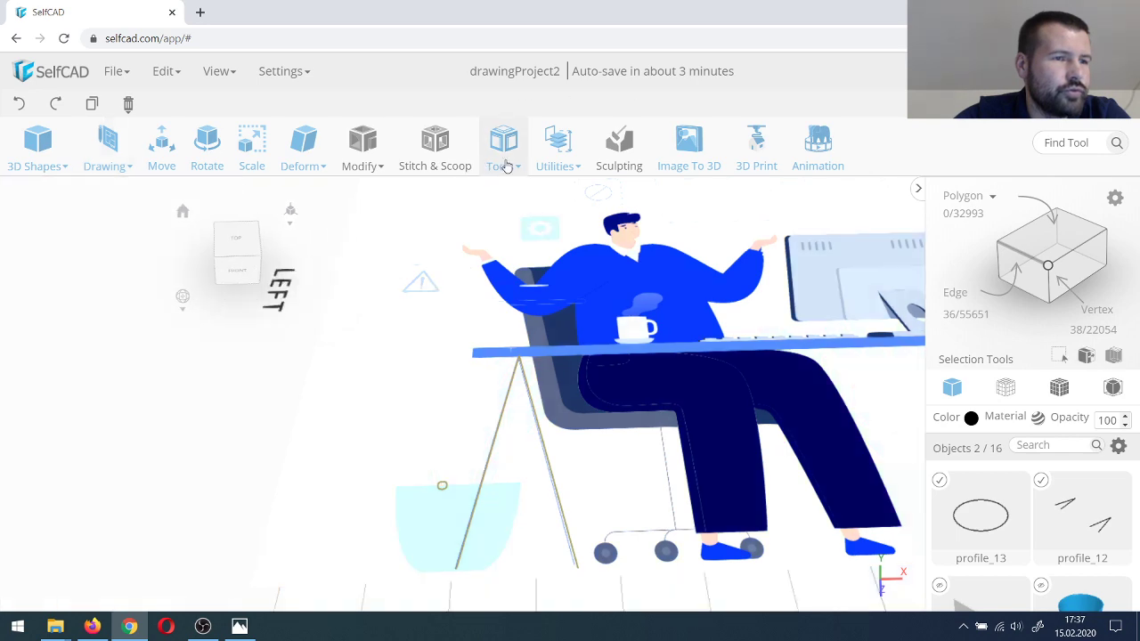
left_click(503, 163)
left_click(557, 323)
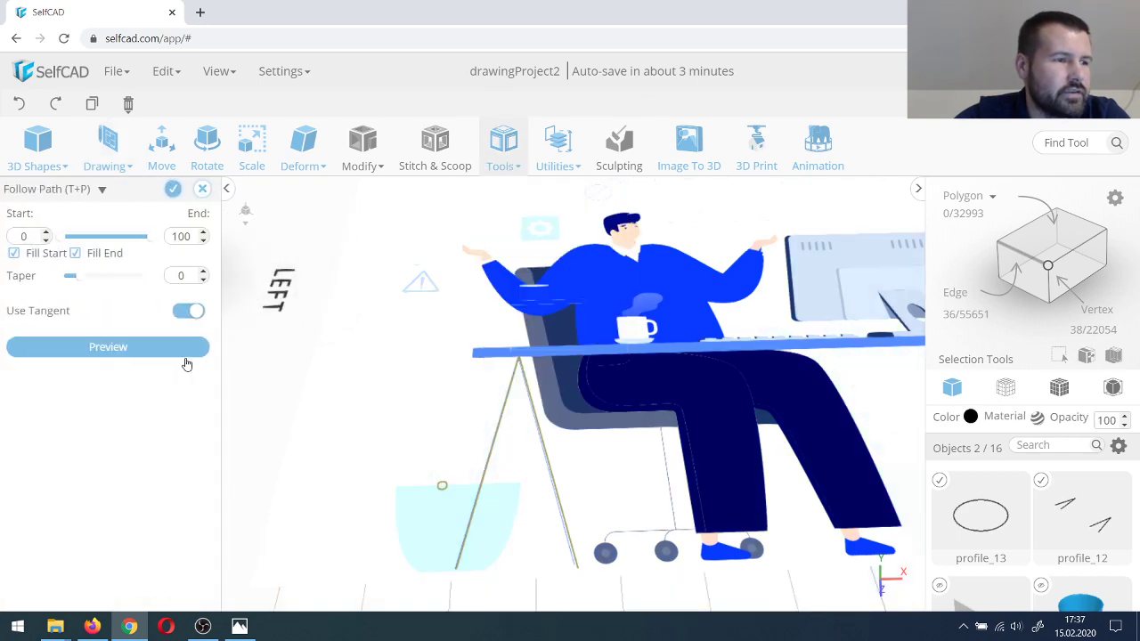
left_click(119, 354)
scroll(511, 383, "up", 10)
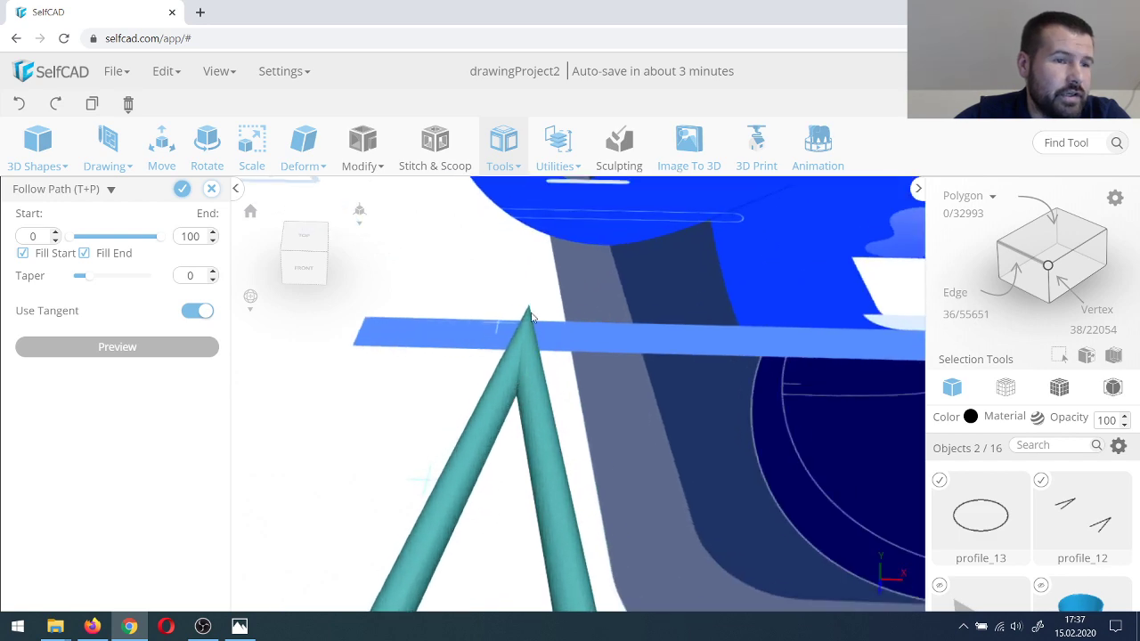
scroll(527, 332, "down", 10)
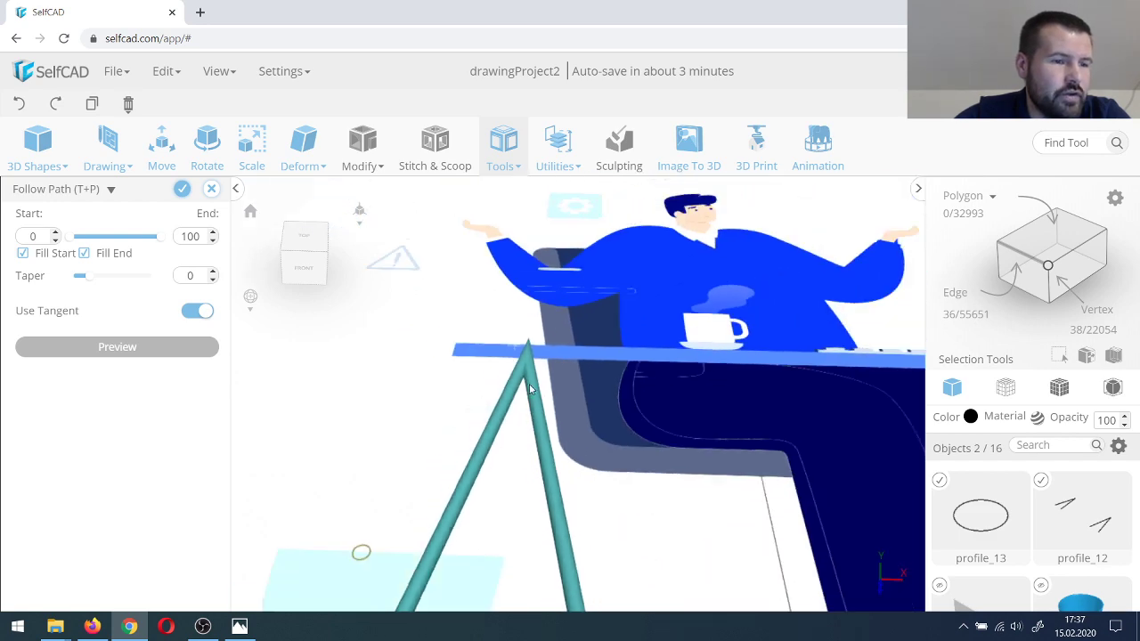
left_click_drag(433, 411, 655, 441)
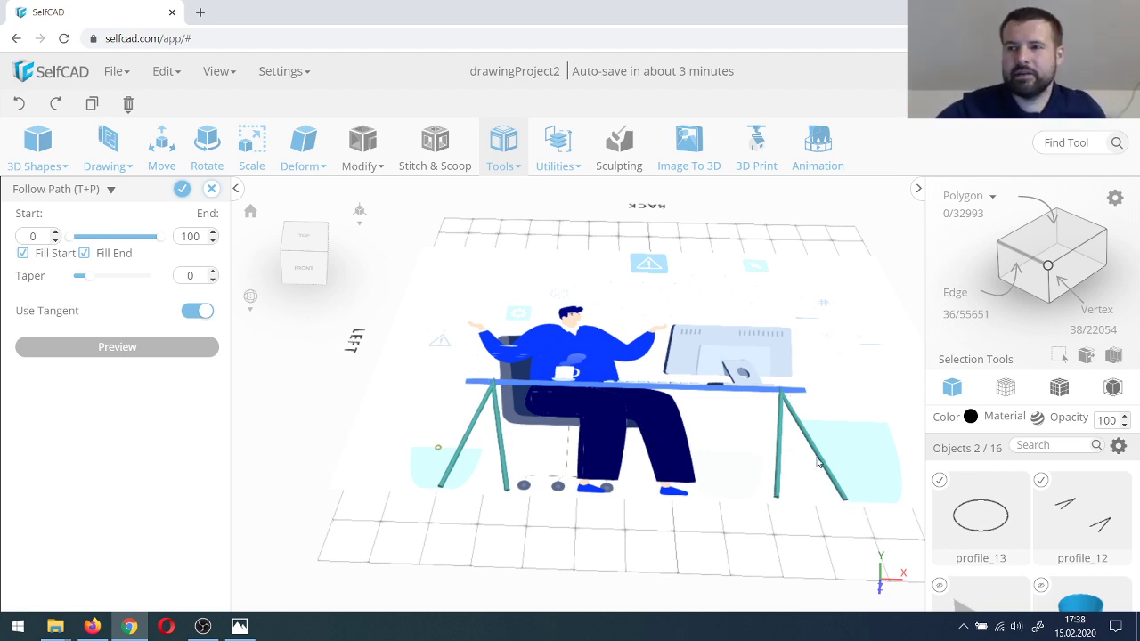
left_click(181, 189)
Step: Unhide the tabletop object drawing_11
left_click(1118, 445)
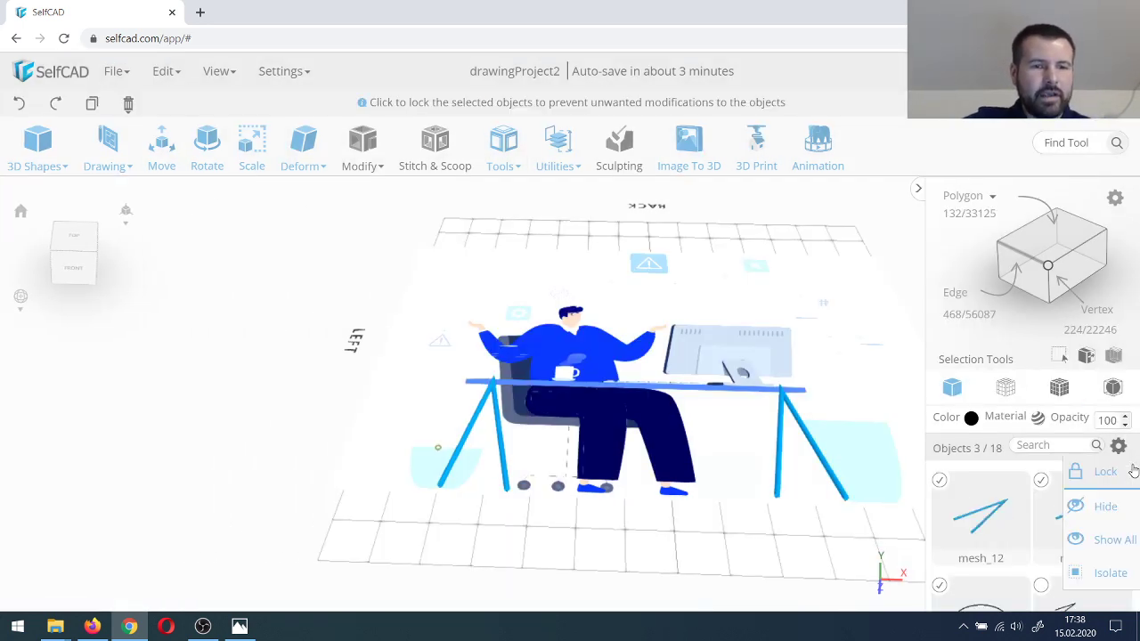
scroll(970, 517, "down", 4)
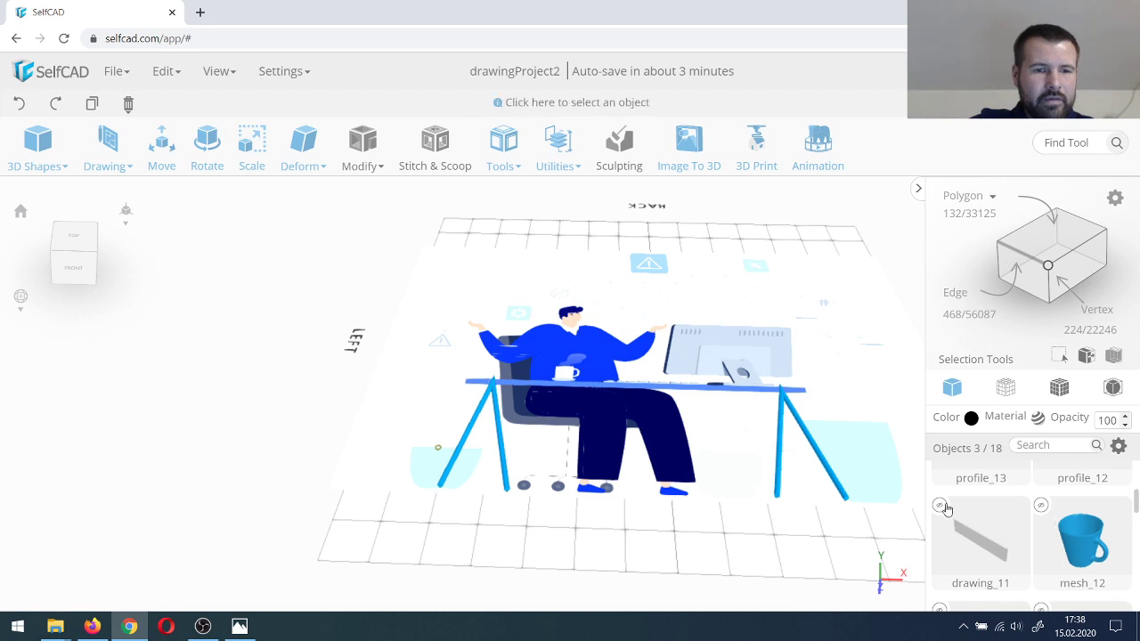
left_click(941, 506)
left_click_drag(516, 452, 570, 454)
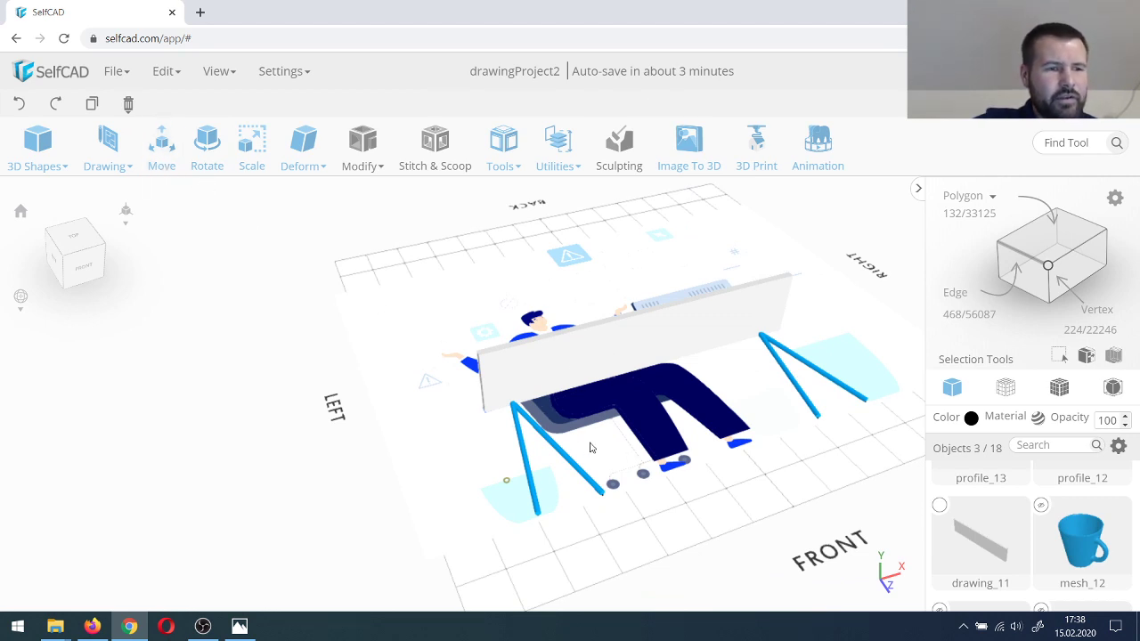
Step: Delete the circle profile and the leg line profile used for the sweep, profile_13 and profile_12
left_click(522, 467)
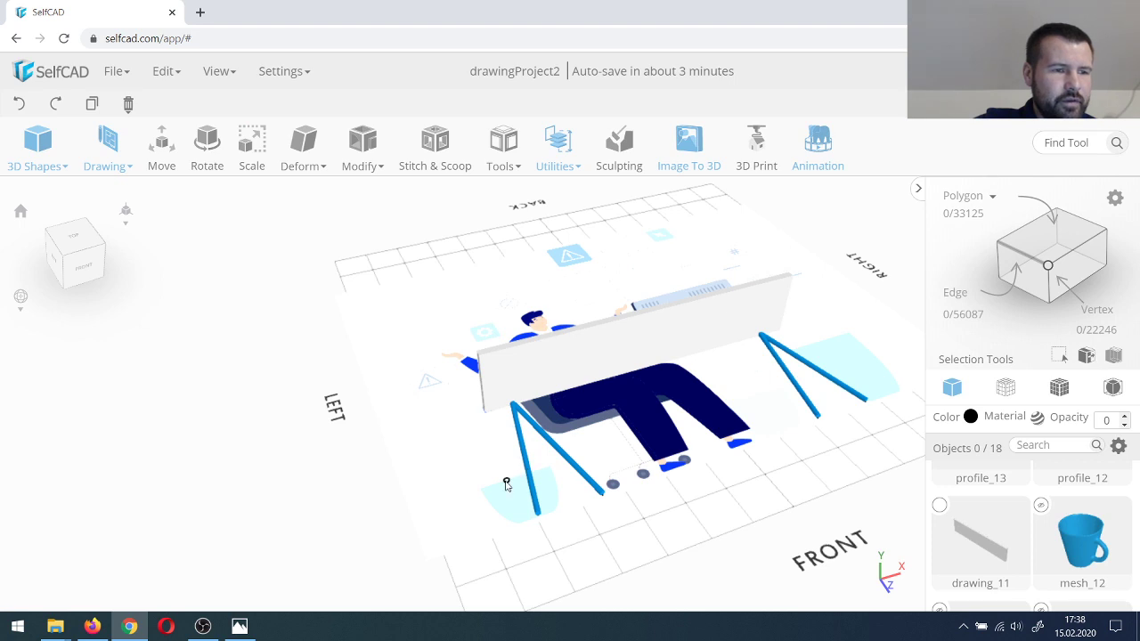
left_click(506, 485)
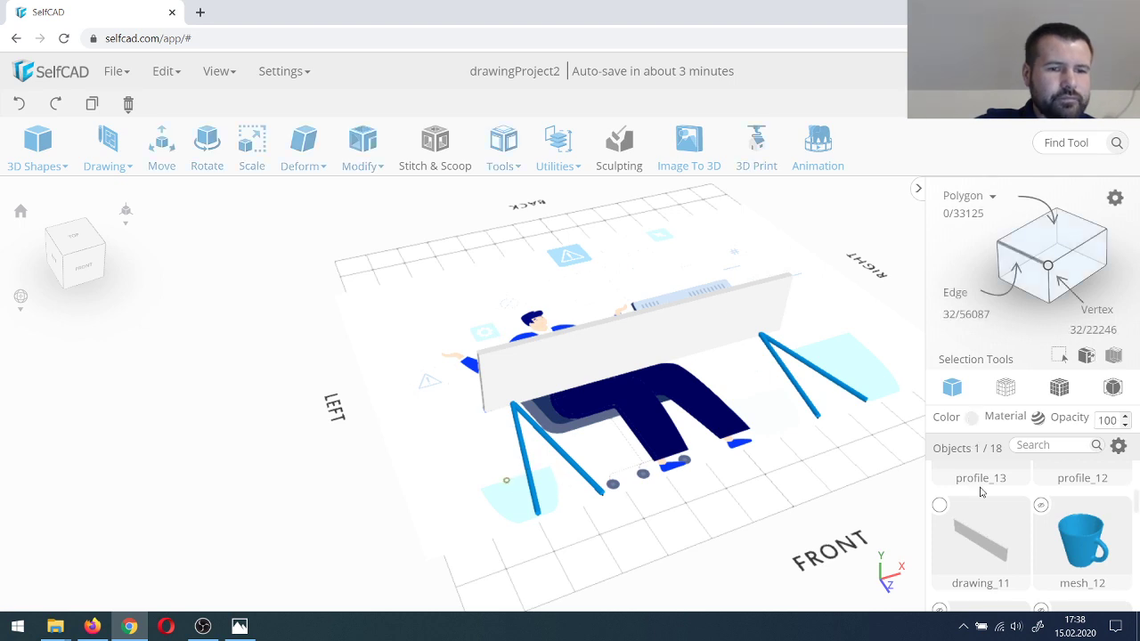
scroll(1062, 529, "up", 3)
scroll(1055, 523, "down", 5)
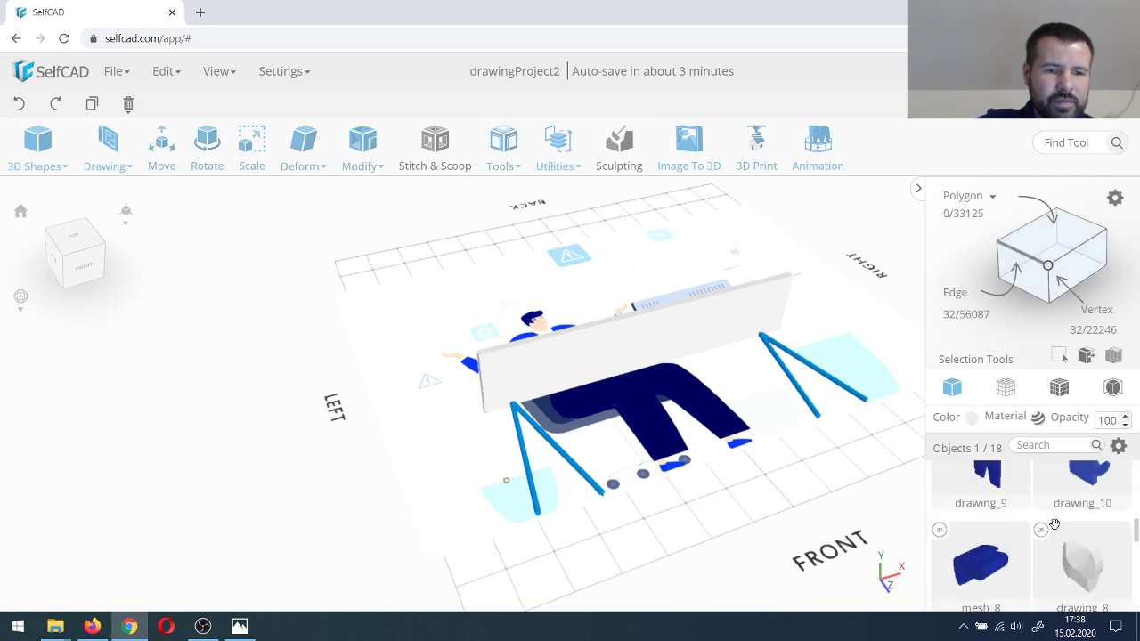
scroll(1055, 523, "down", 3)
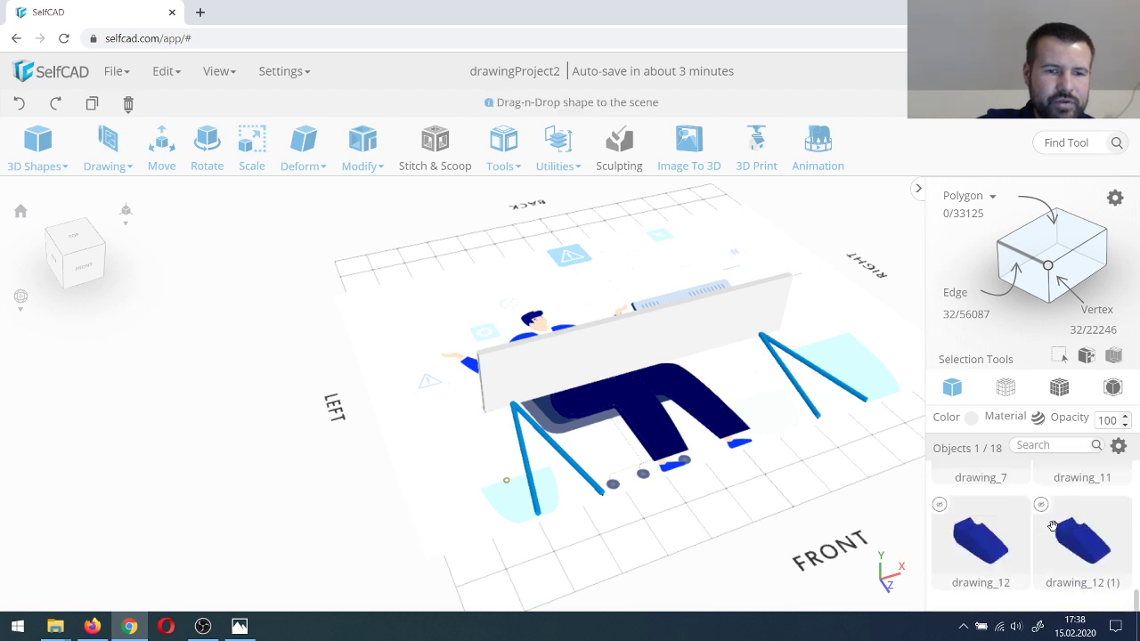
scroll(1053, 527, "up", 8)
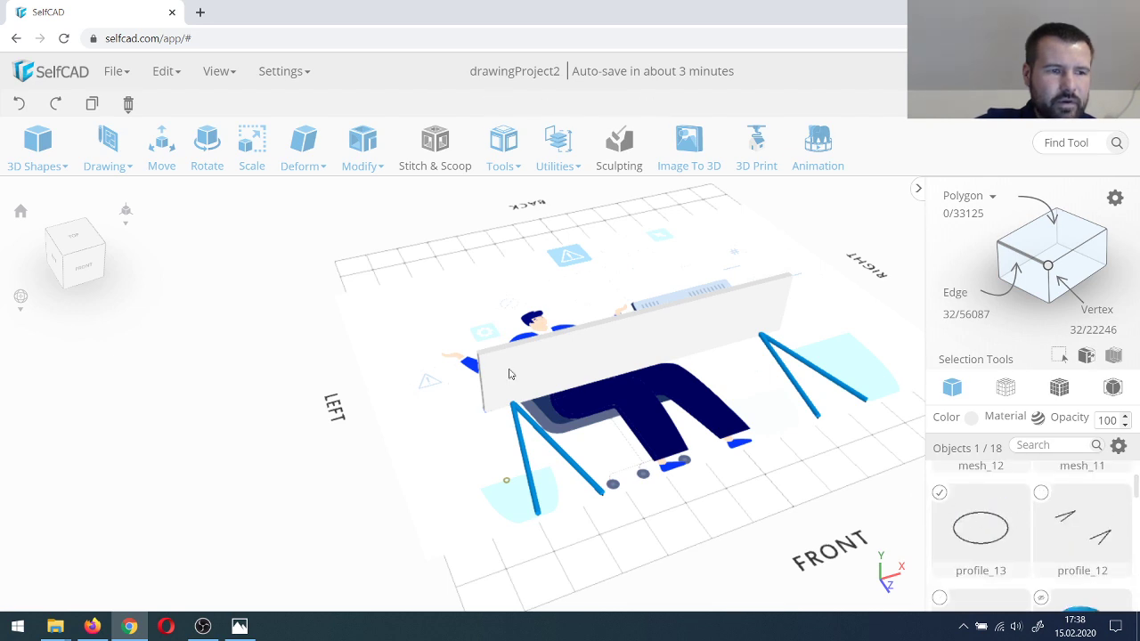
left_click(1041, 492)
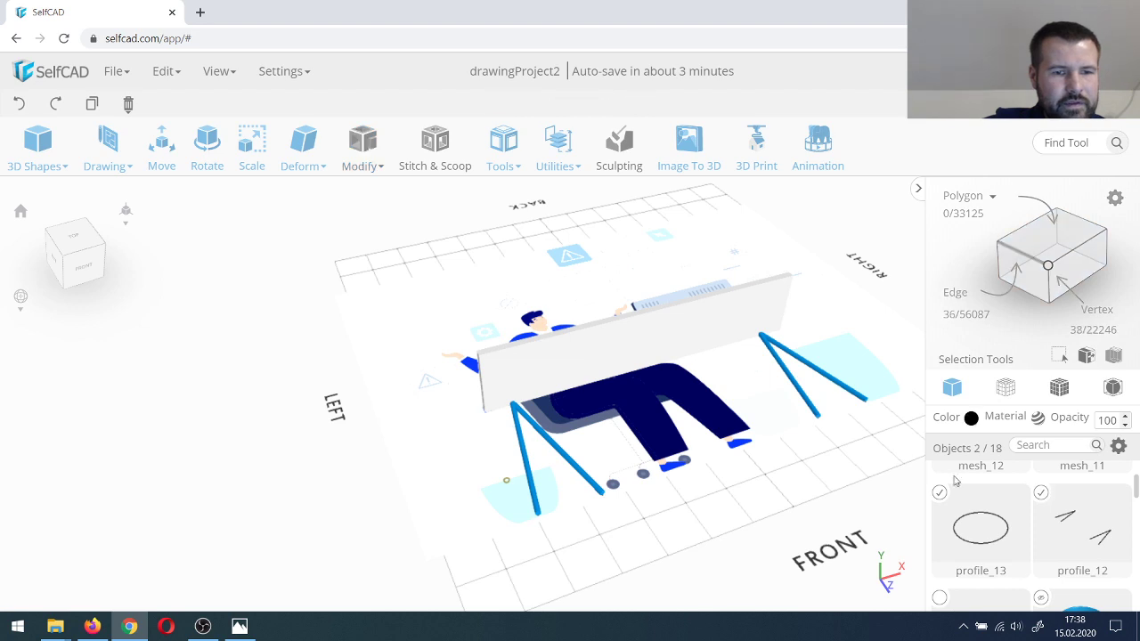
key("Delete")
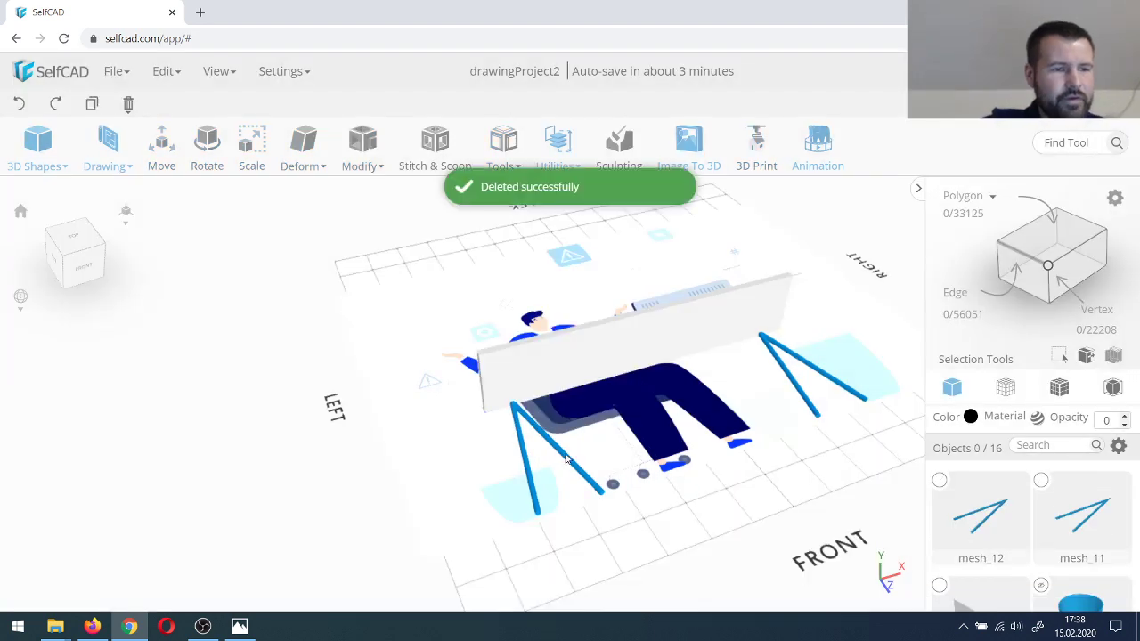
Step: Copy both pairs of desk legs about 90 mm upward along Y with the Move tool and deselect them
left_click(567, 460)
right_click_drag(660, 459, 625, 452)
left_click(786, 408, "shift")
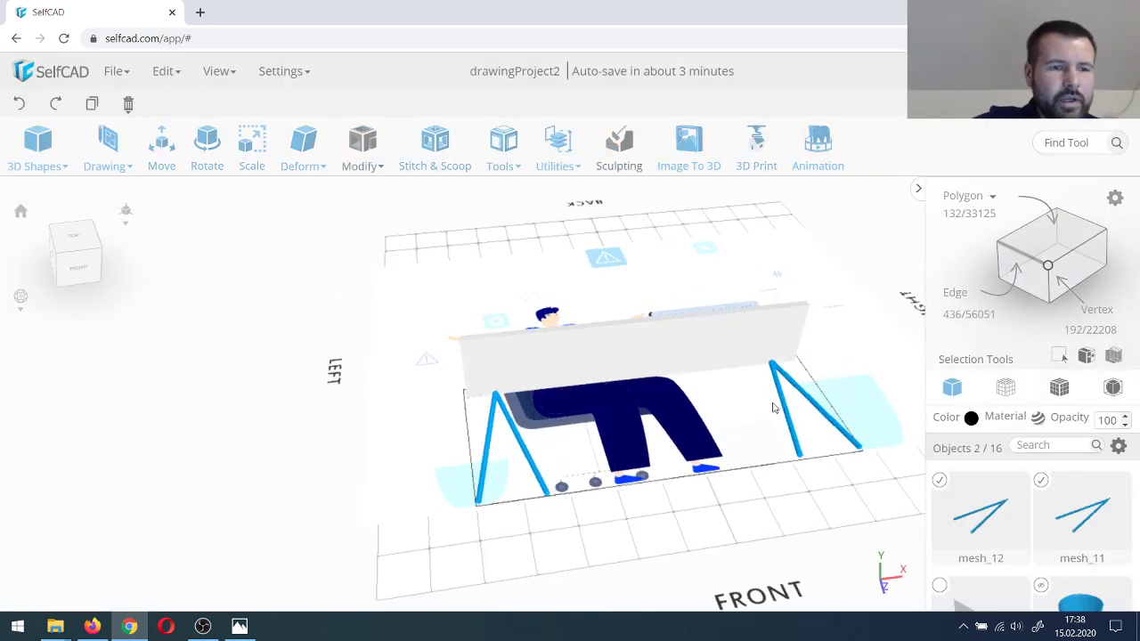
left_click(162, 142)
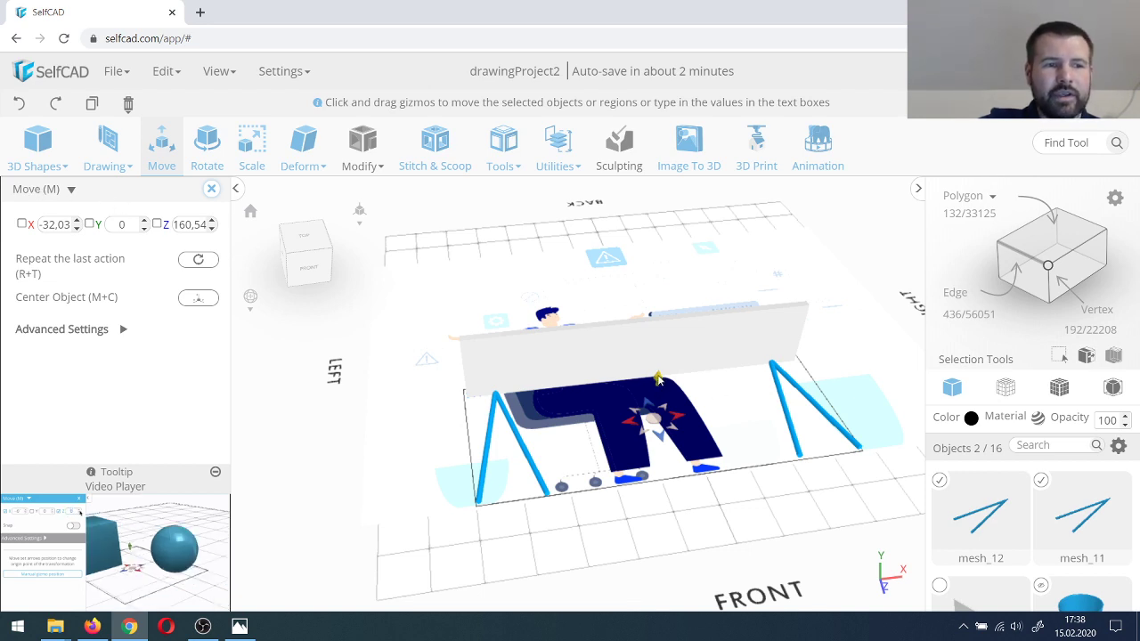
left_click_drag(658, 379, 659, 370, "ctrl")
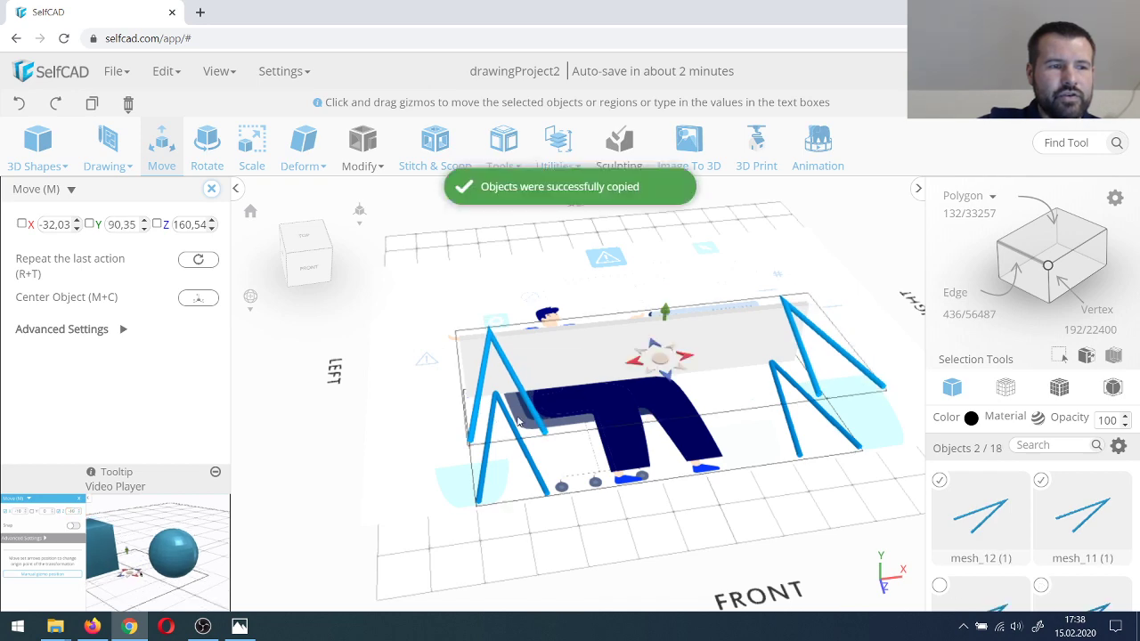
right_click_drag(669, 458, 751, 465)
left_click(712, 423)
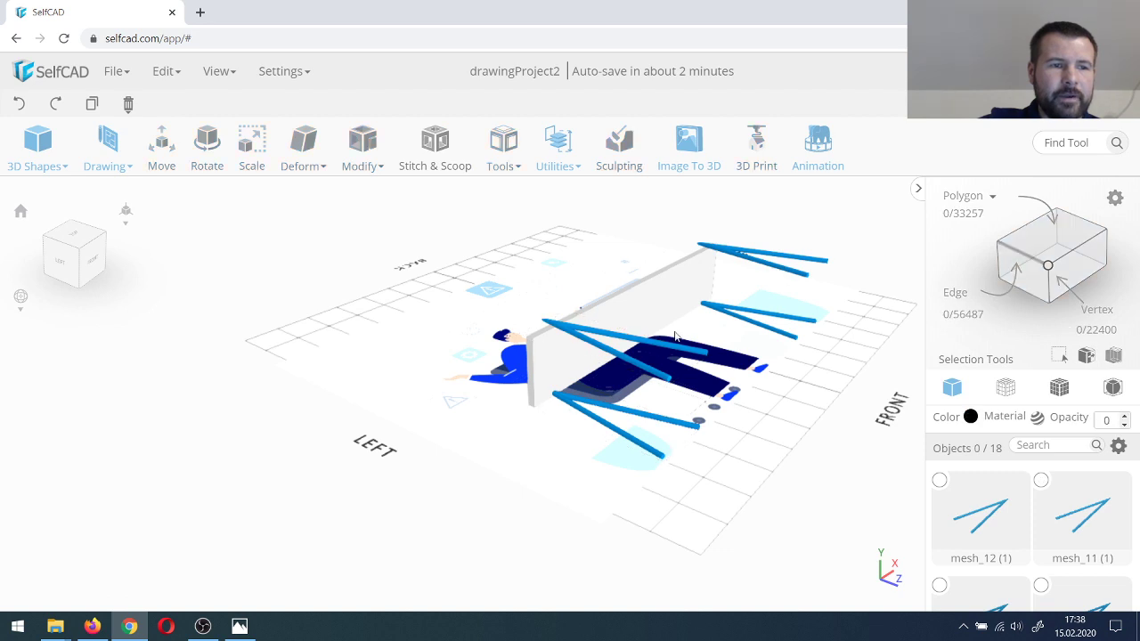
Step: Lower the two copied desk leg pairs along Y to about 60 mm with the Move tool
left_click(682, 353)
left_click(779, 271, "shift")
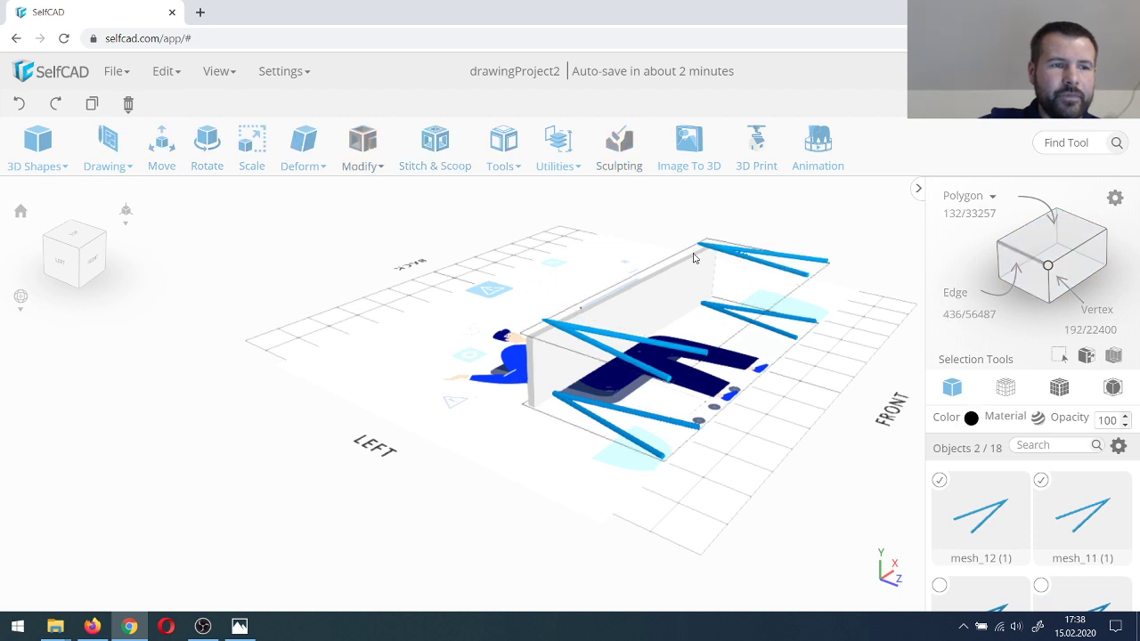
left_click(161, 142)
left_click_drag(699, 245, 697, 265)
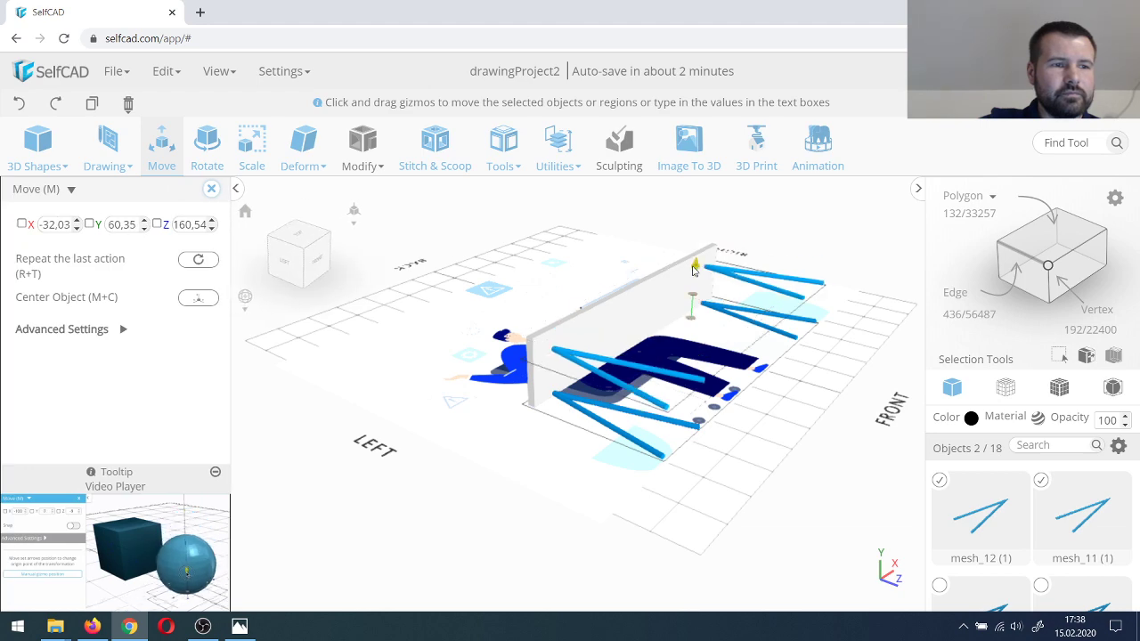
Step: Try to rotate the tabletop and its legs upright about the X axis and show all hidden objects
left_click(622, 409, "shift")
left_click(628, 329, "shift")
scroll(824, 436, "down", 3)
right_click_drag(824, 436, 545, 385)
key("r")
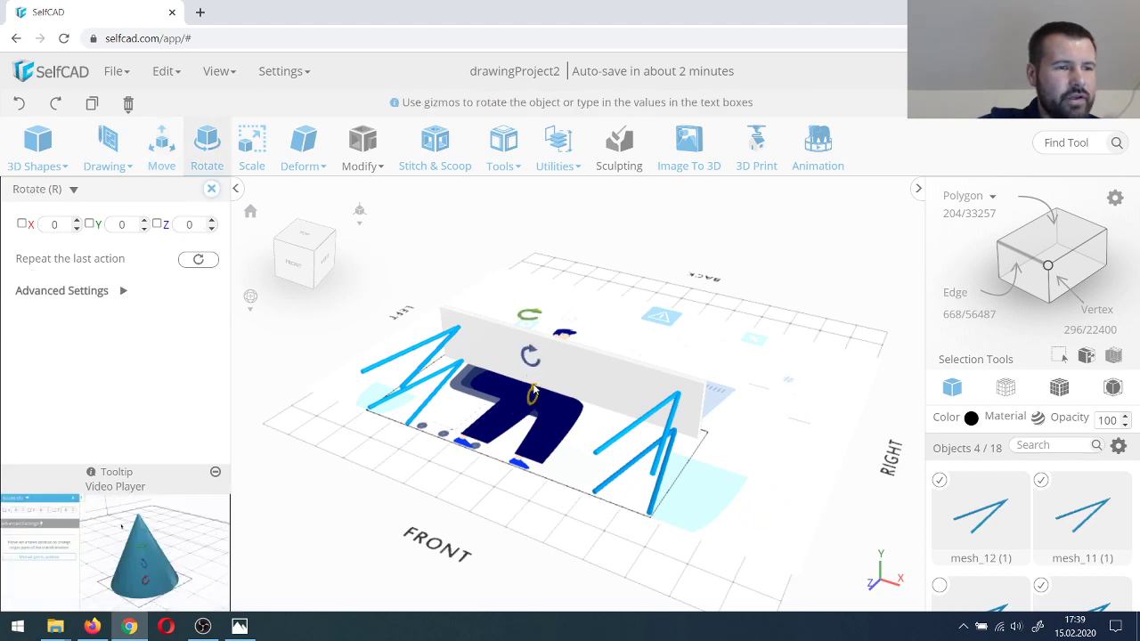
left_click_drag(533, 395, 563, 447)
right_click_drag(546, 441, 624, 452)
left_click(225, 73)
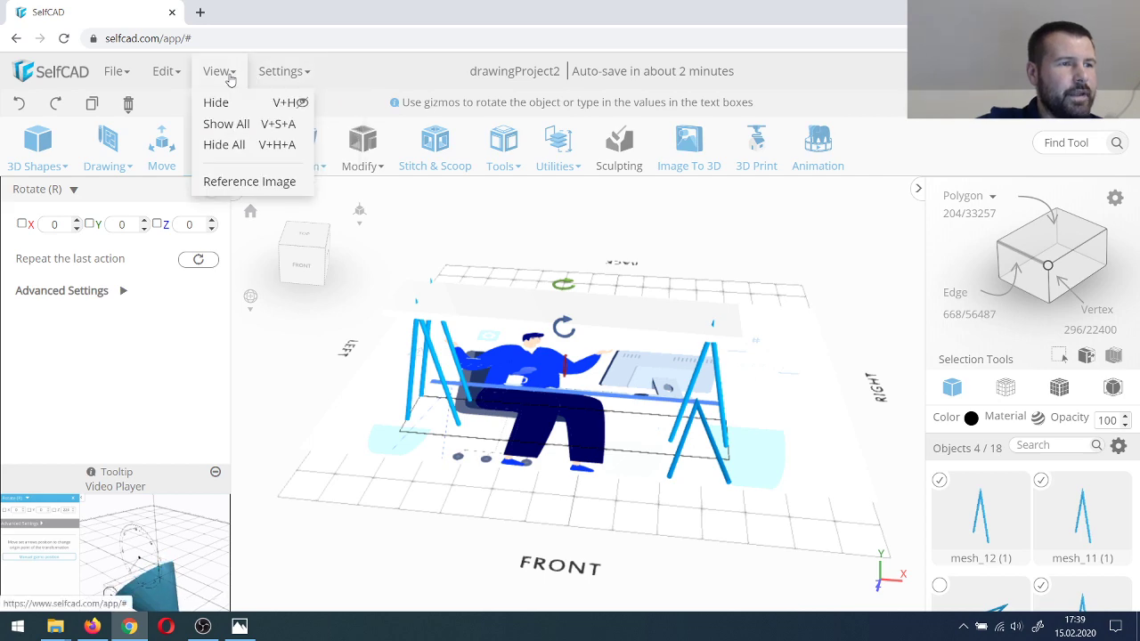
left_click(241, 128)
Step: Check which desk leg pairs were included in the selection and undo the desk rotation
right_click_drag(564, 458, 435, 421)
left_click(435, 421)
scroll(431, 266, "up", 3)
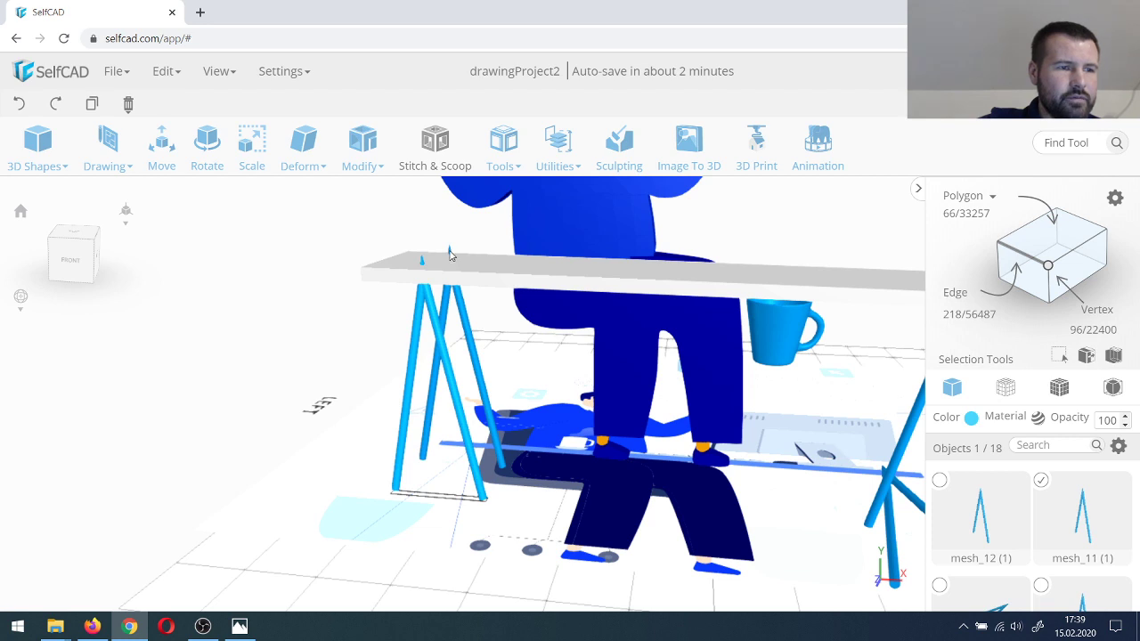
left_click(450, 256, "shift")
left_click_drag(362, 408, 796, 358)
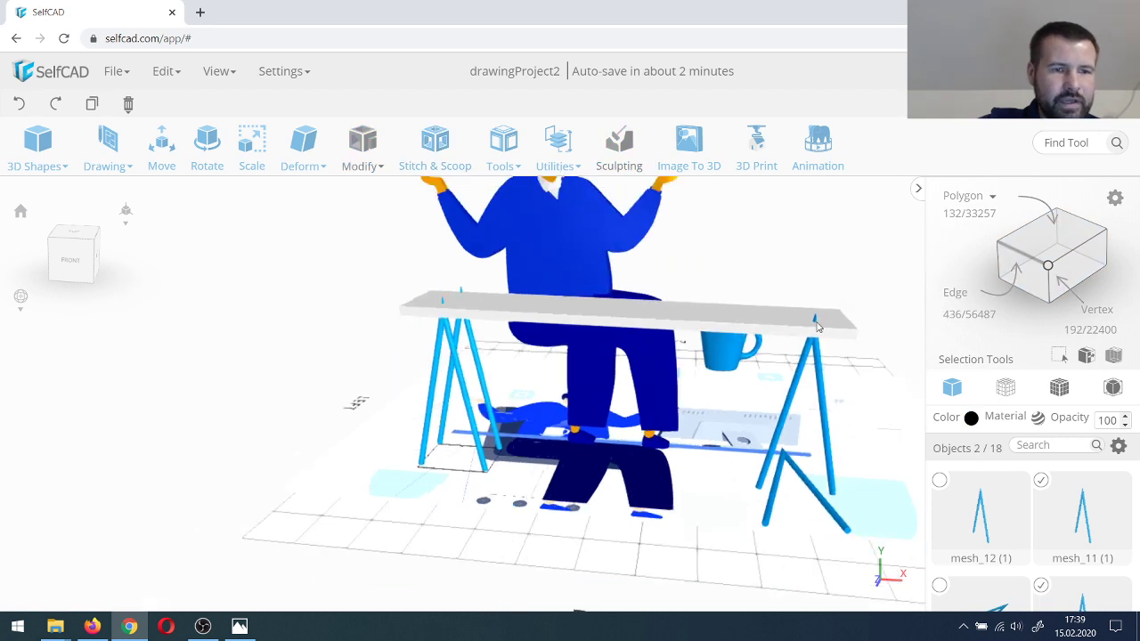
left_click(752, 515)
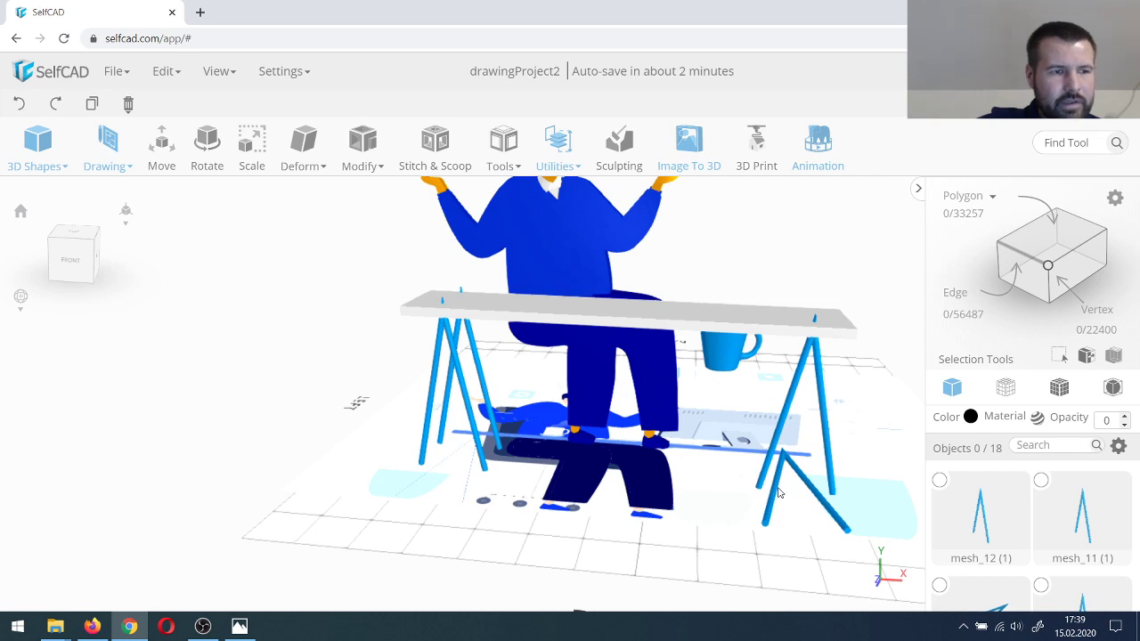
left_click(778, 492)
left_click(759, 481)
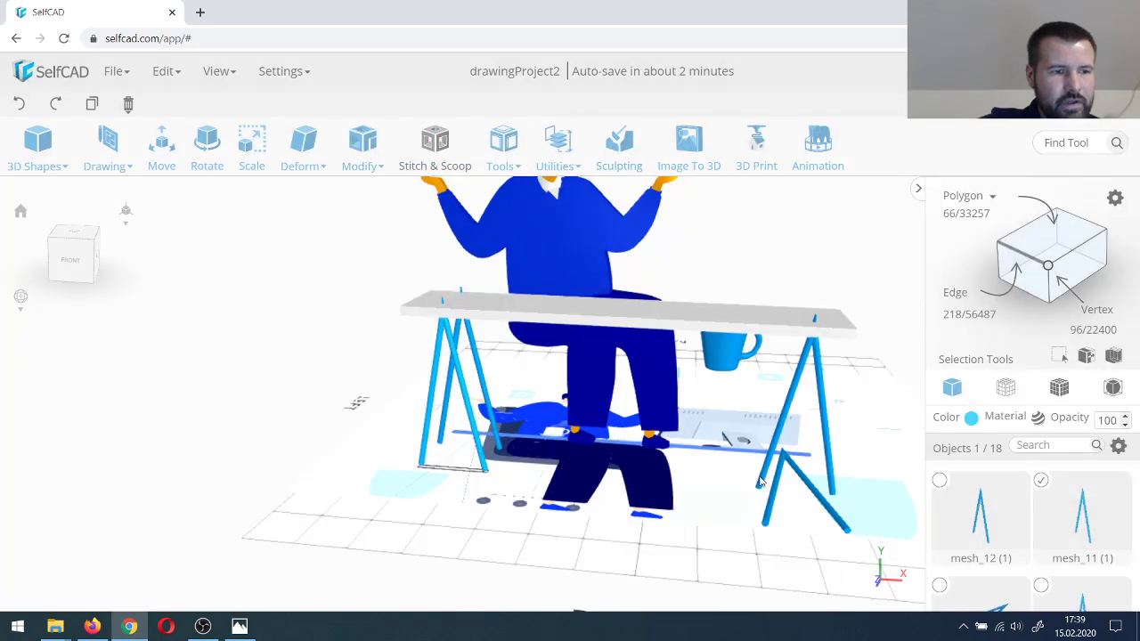
left_click(759, 481)
left_click(760, 481)
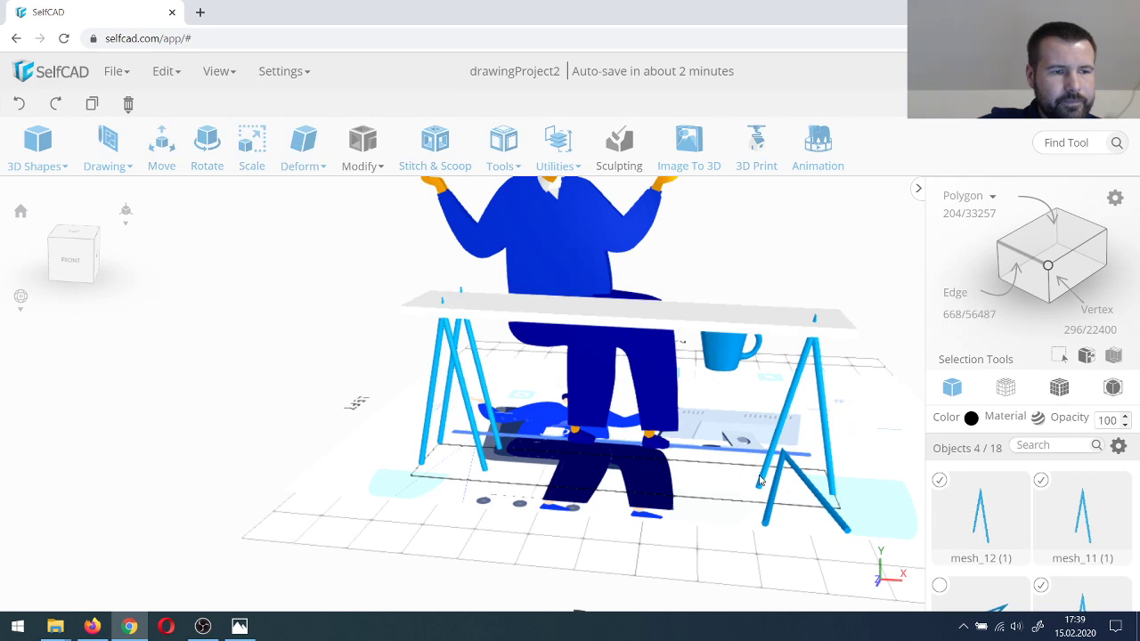
key("ctrl+z")
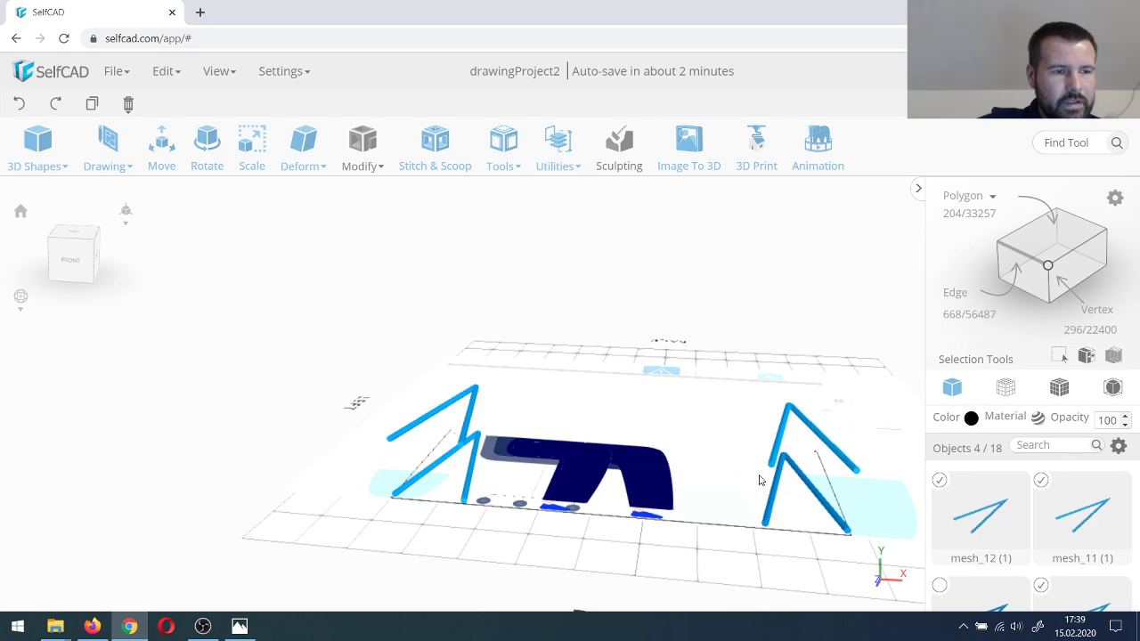
Step: Rotate the tabletop and all four leg pairs together upright about the X axis and show all hidden objects
left_click(776, 484, "shift")
right_click_drag(597, 448, 580, 414)
key("r")
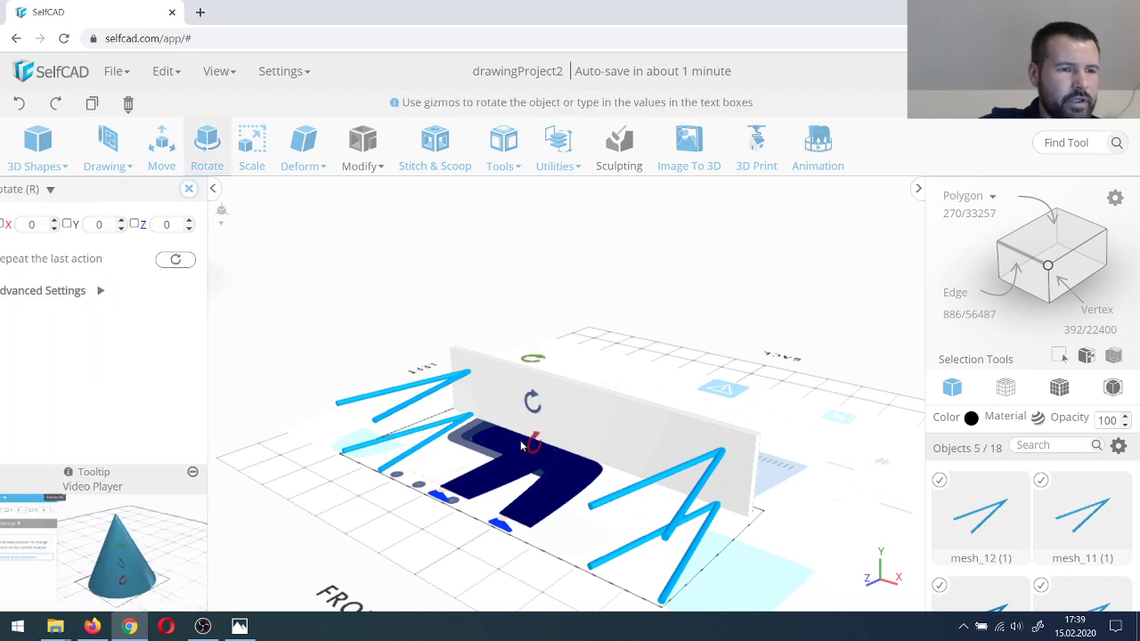
left_click_drag(534, 438, 558, 488)
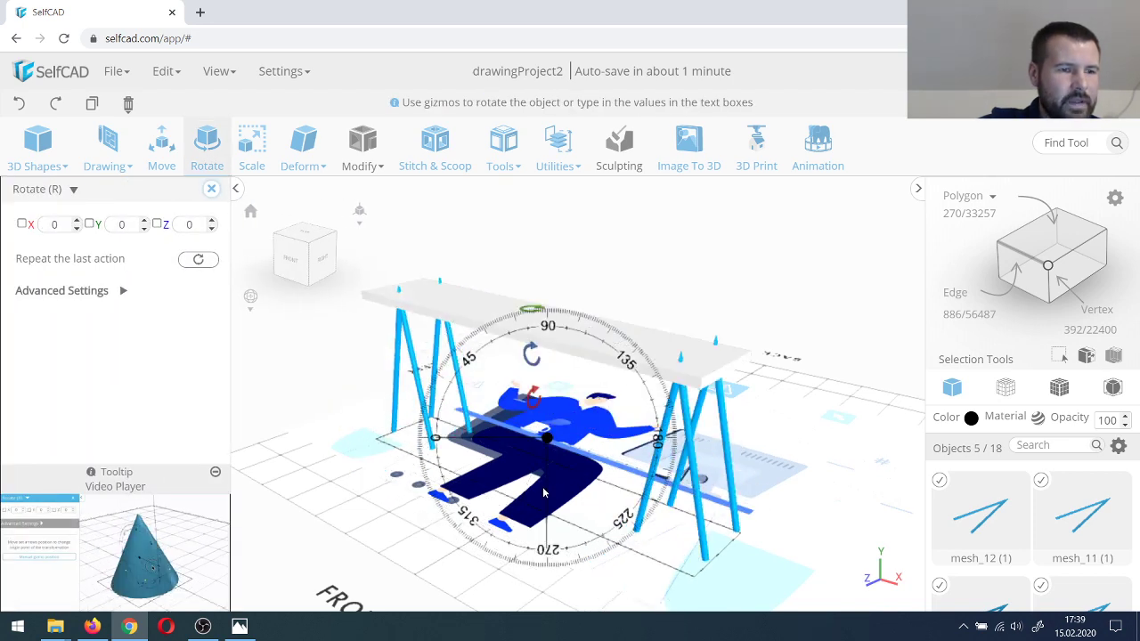
right_click_drag(542, 487, 587, 478)
mouse_move(219, 71)
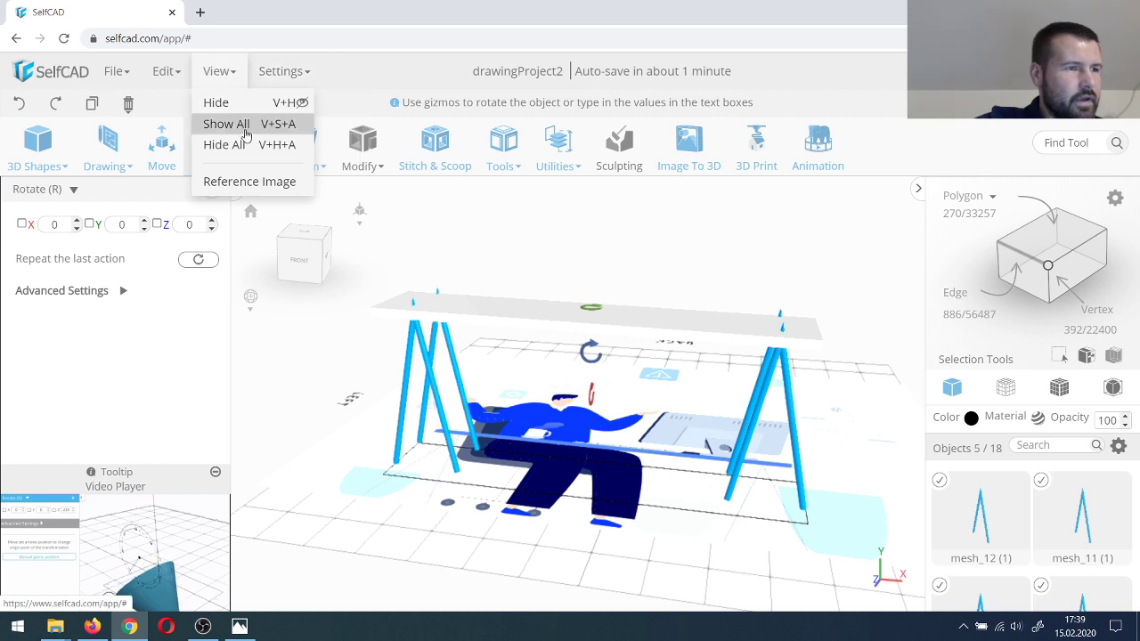
left_click(225, 120)
key("Escape")
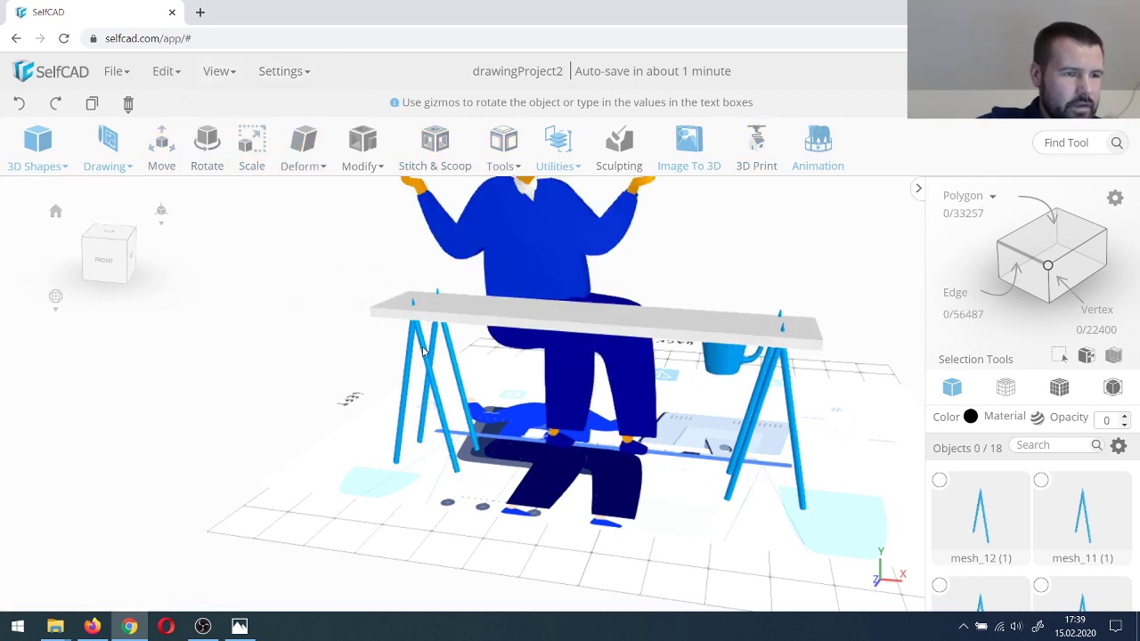
Step: Scale the four desk leg pairs along Y to 175.33 mm so their tops stay below the tabletop surface
left_click(436, 399)
left_click(458, 378)
key("Escape")
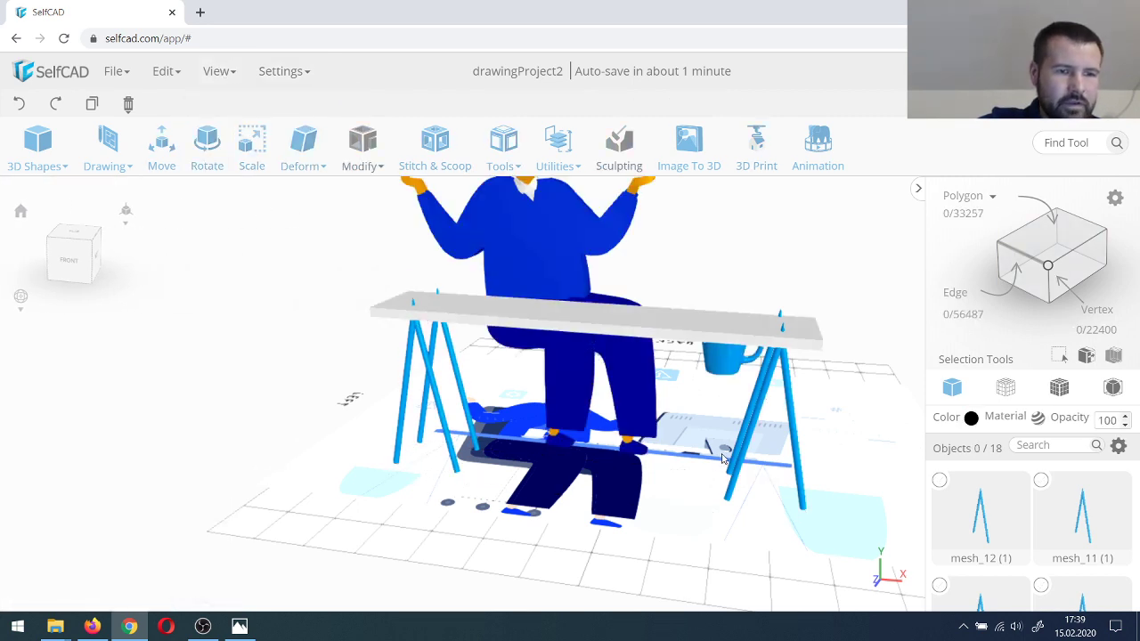
right_click_drag(740, 435, 766, 431)
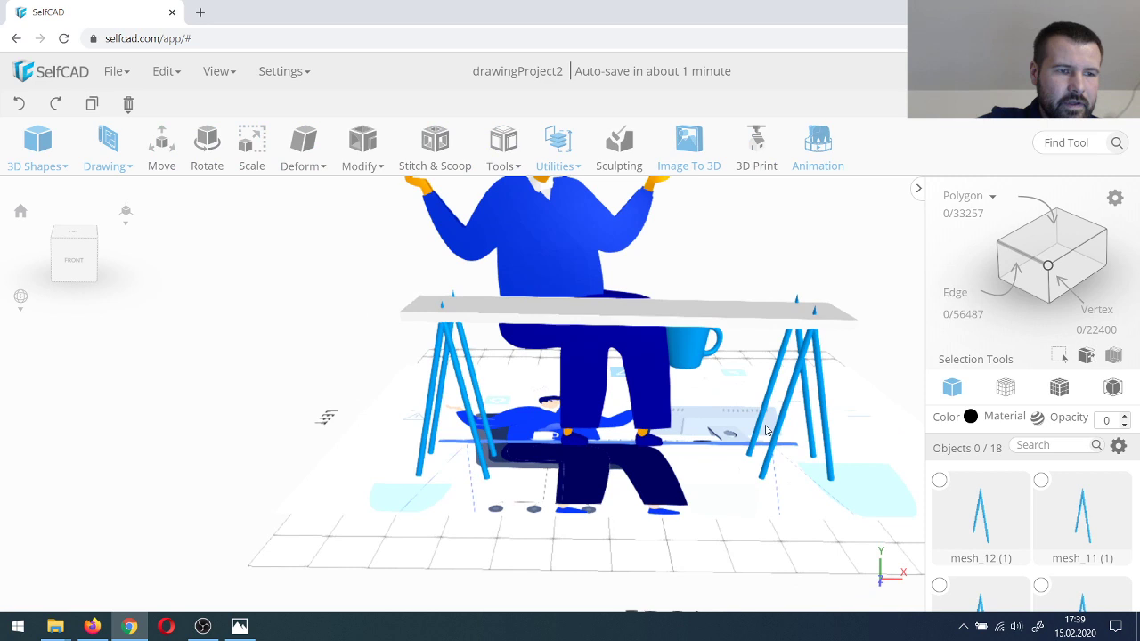
left_click(475, 391)
left_click(821, 404)
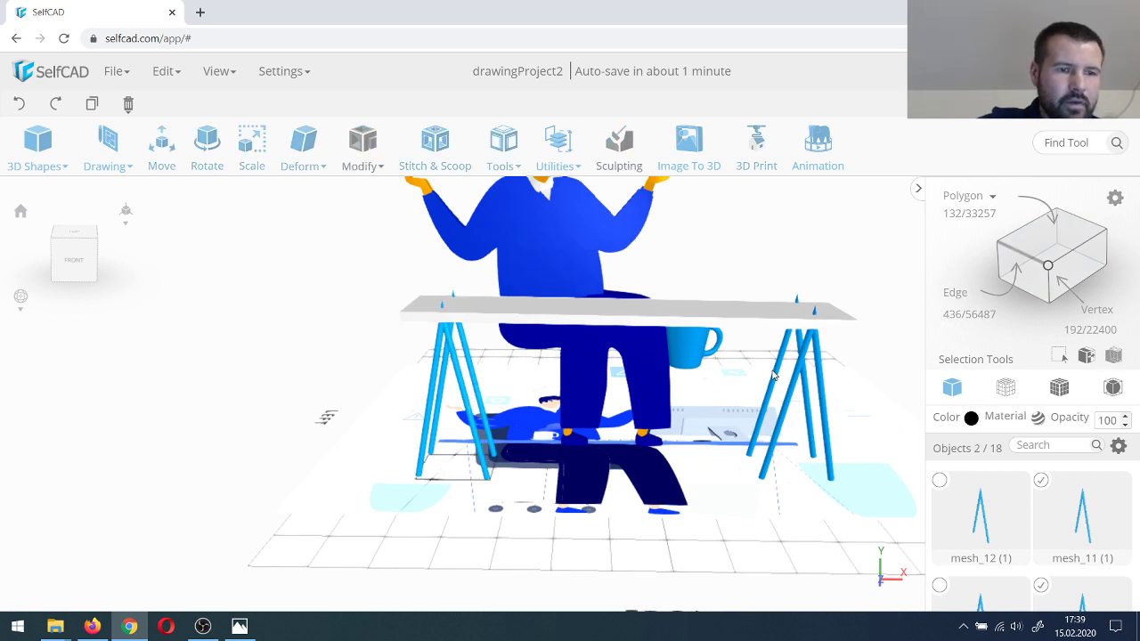
left_click(800, 369)
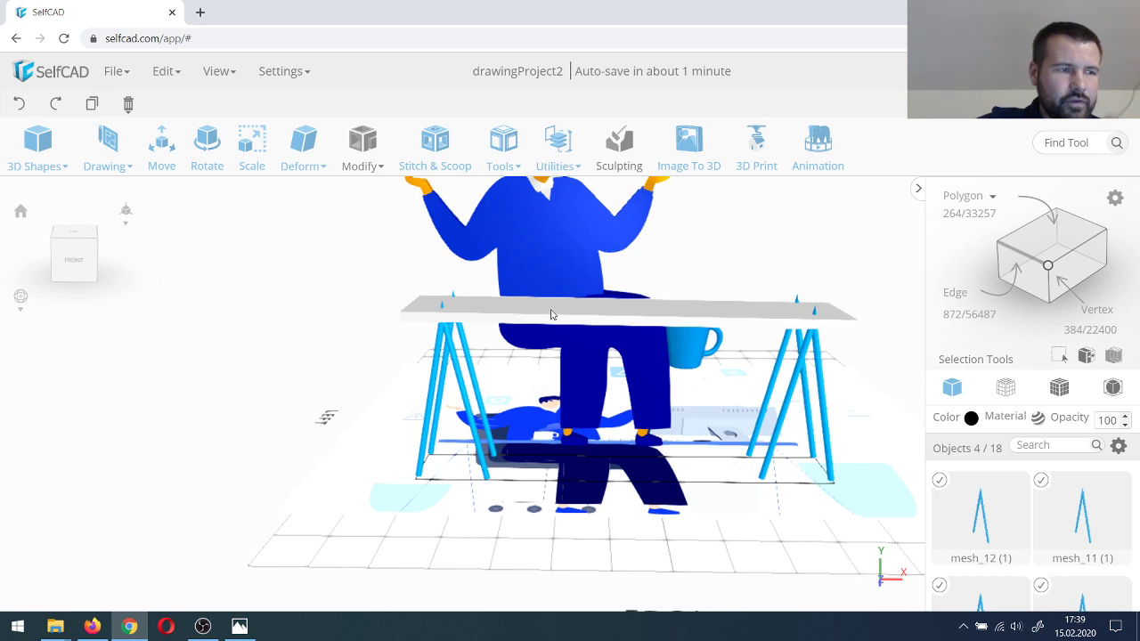
left_click(250, 147)
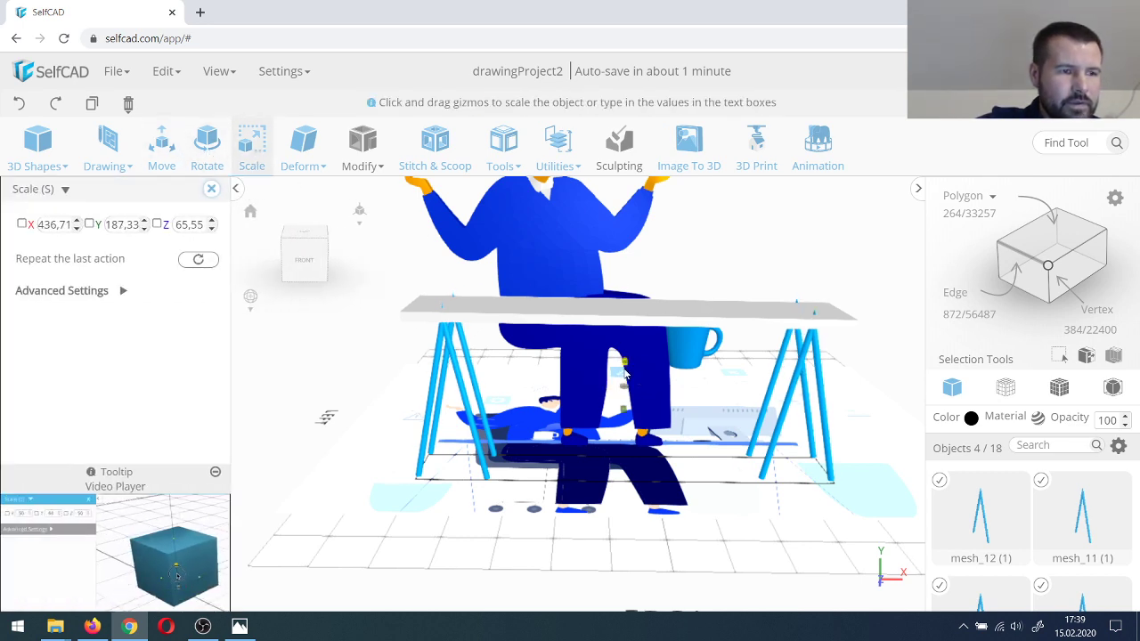
left_click_drag(623, 374, 625, 383)
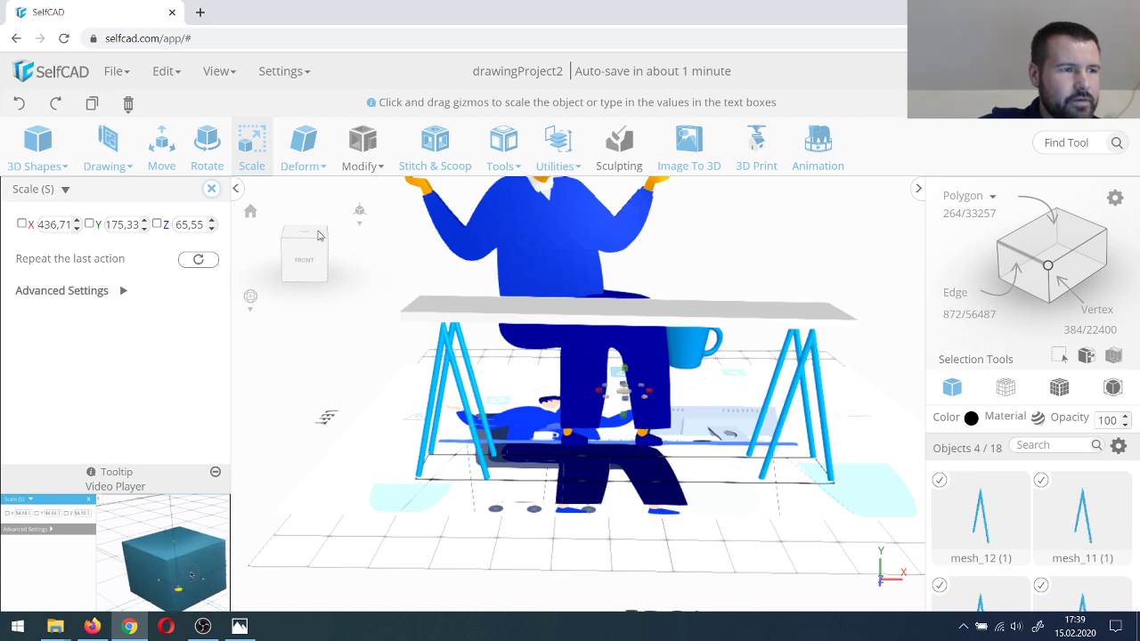
key("Escape")
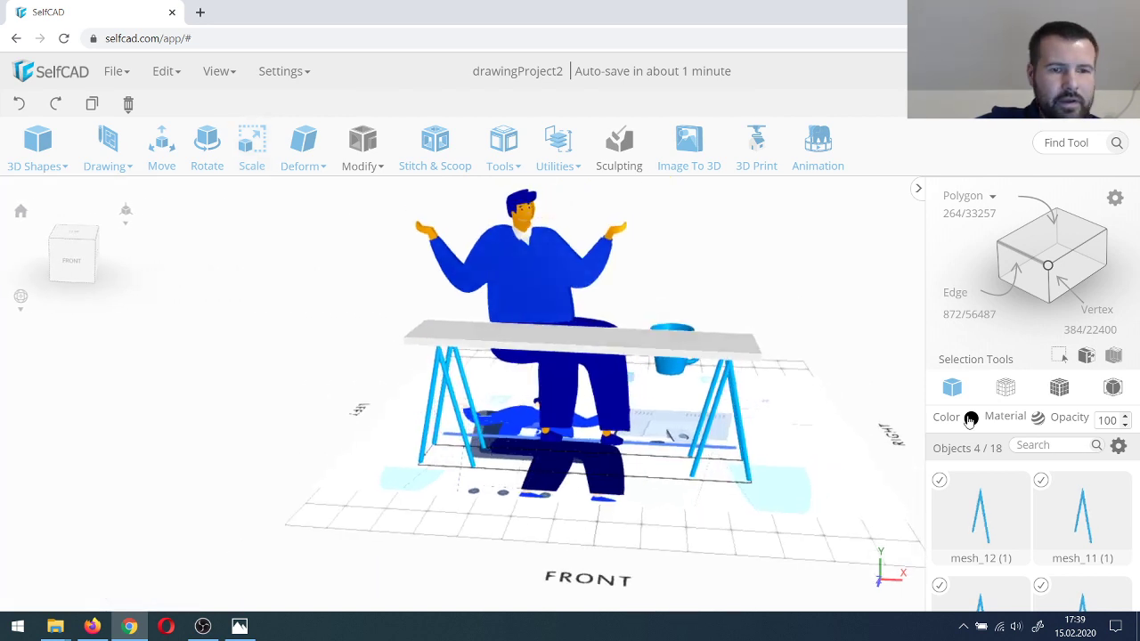
Step: Color the four desk leg pairs black from the palette and deselect them
left_click(971, 417)
left_click(1042, 432)
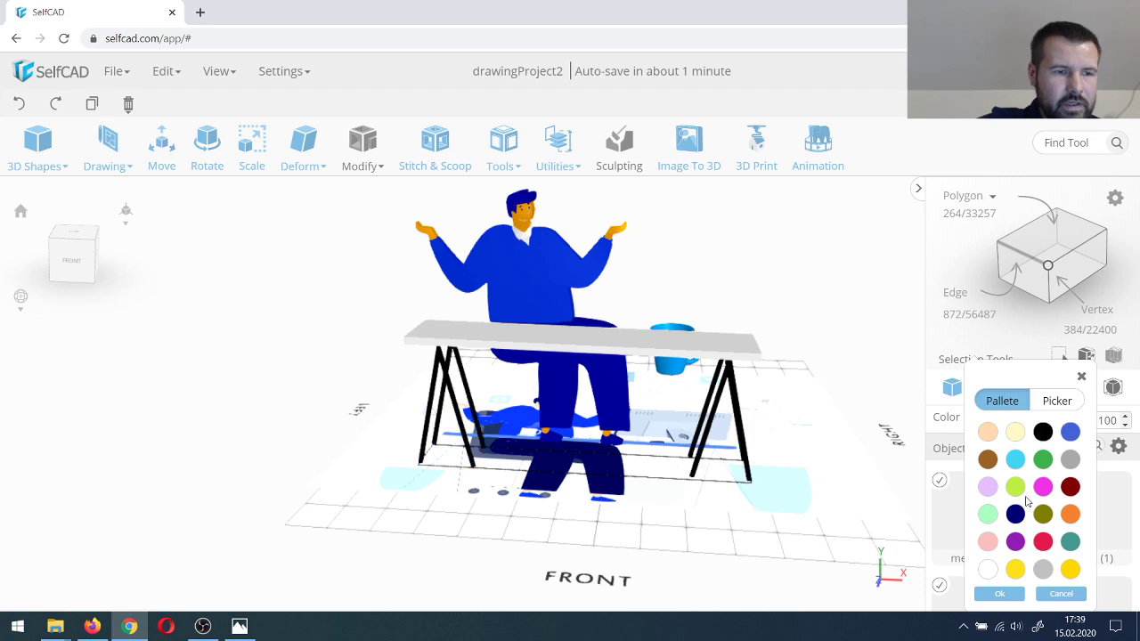
left_click(1000, 594)
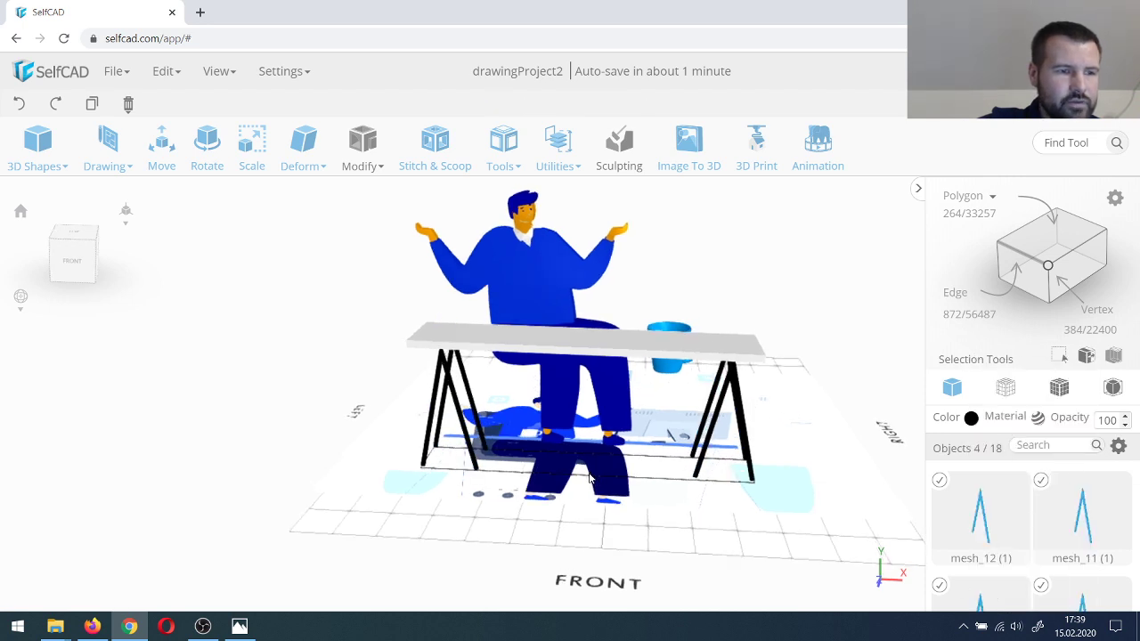
left_click_drag(618, 494, 607, 498)
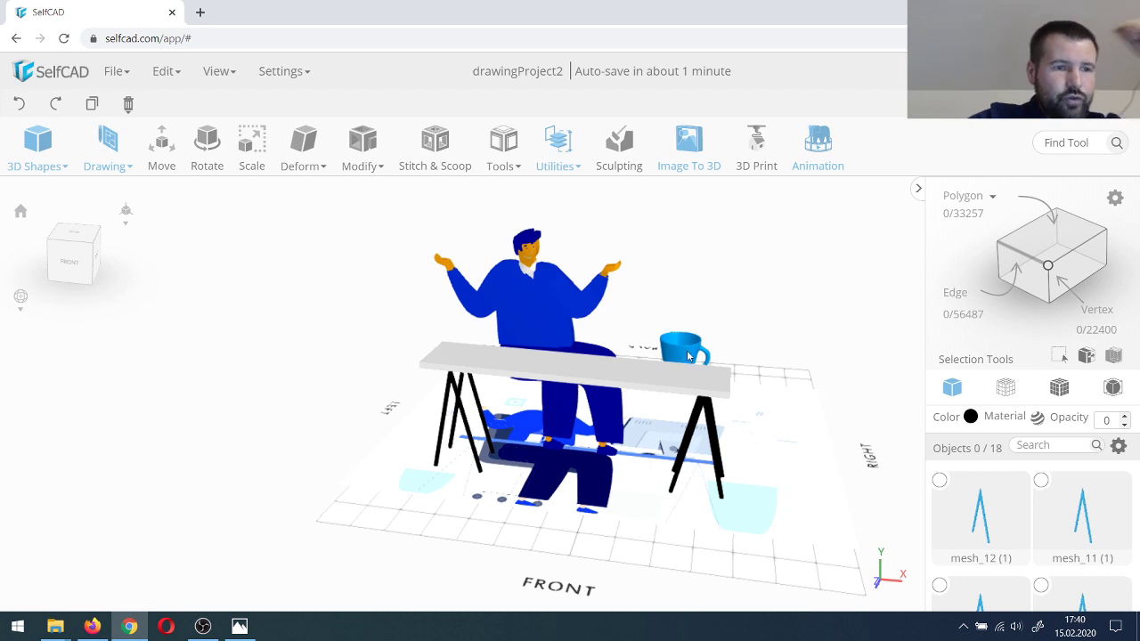
left_click(686, 354)
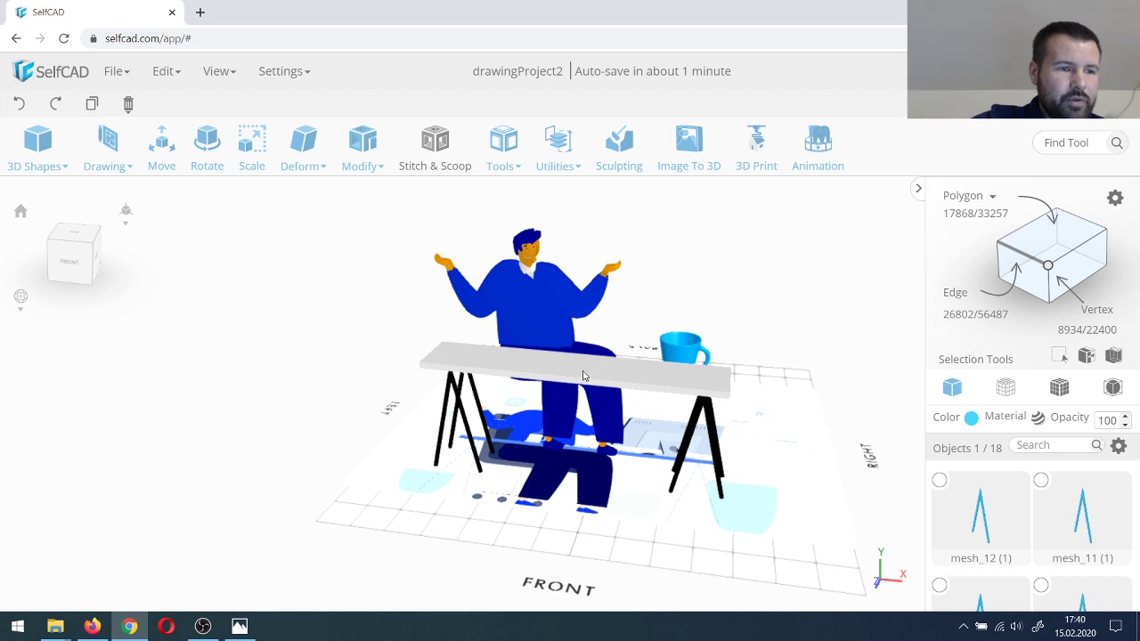
left_click_drag(563, 375, 574, 375)
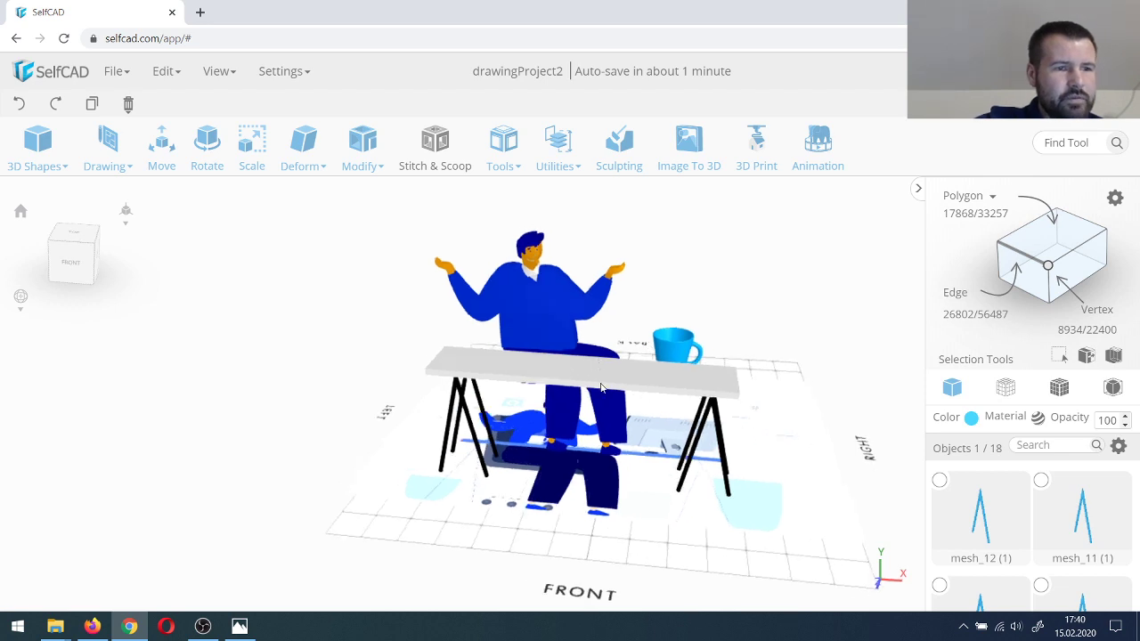
left_click(559, 164)
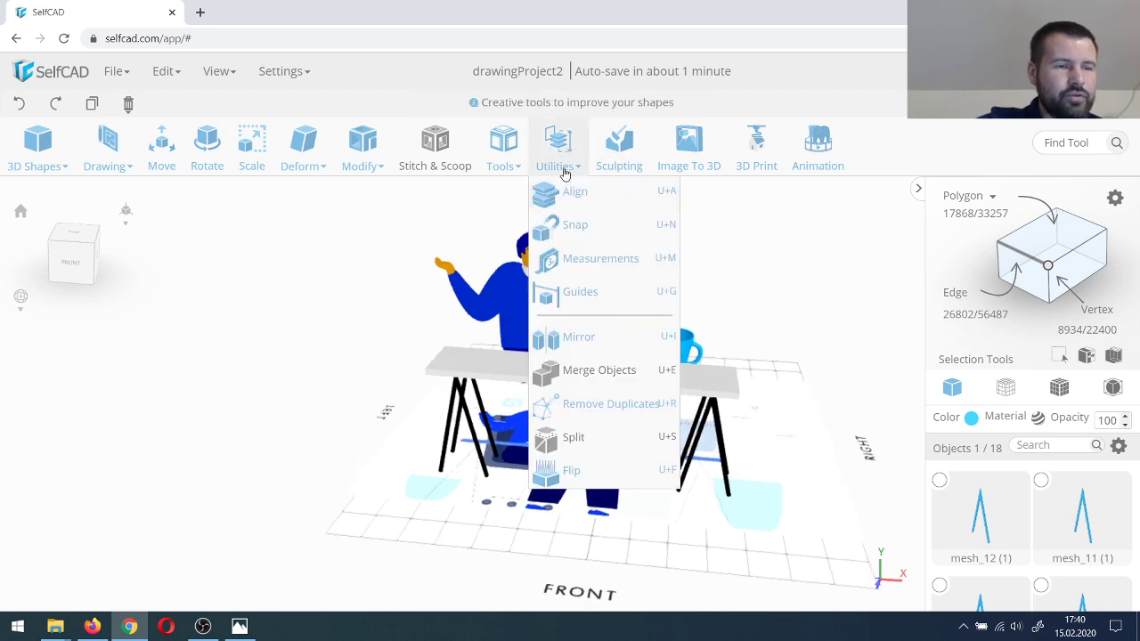
left_click(575, 194)
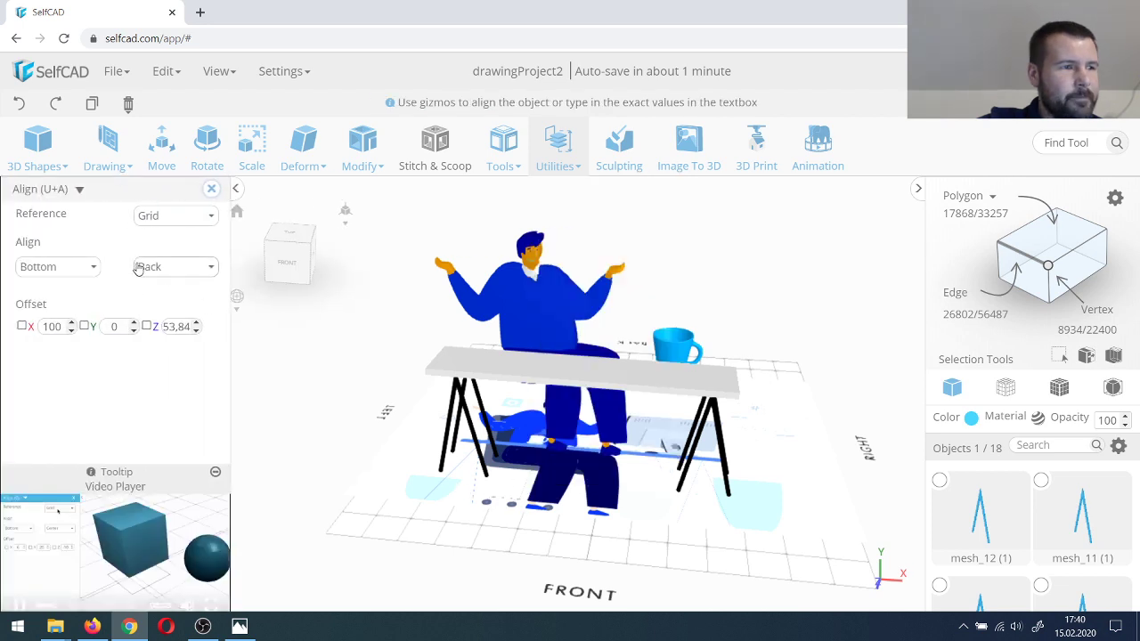
left_click(173, 216)
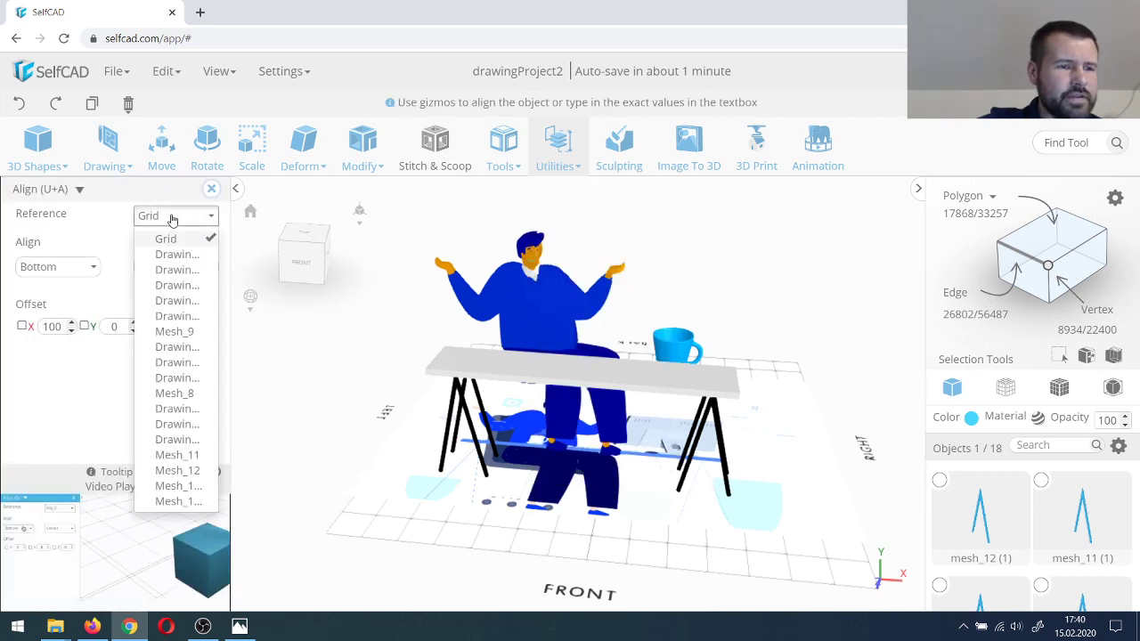
left_click(169, 233)
left_click(673, 534)
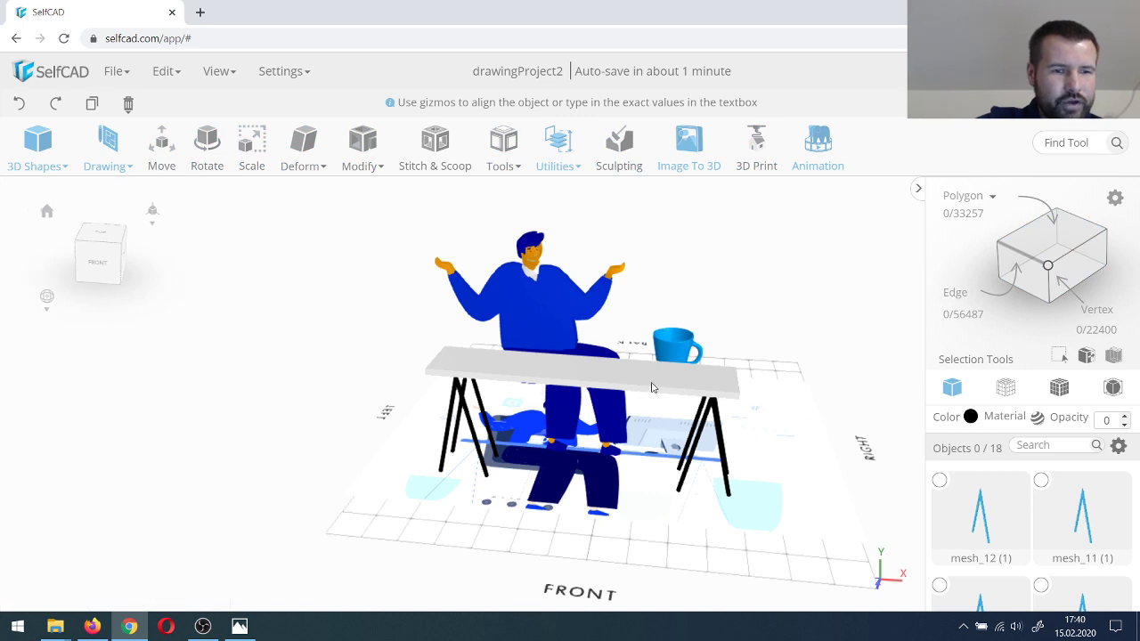
Step: Rename the tabletop object drawing_11 as table
scroll(1064, 532, "down", 2)
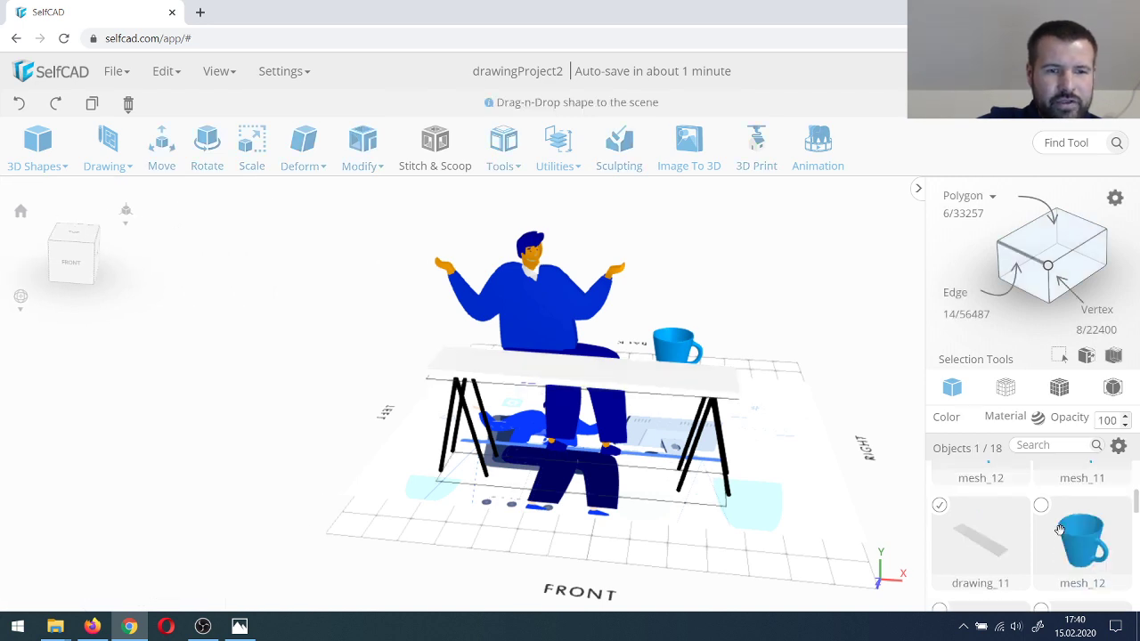
double_click(971, 581)
type("table")
key("Return")
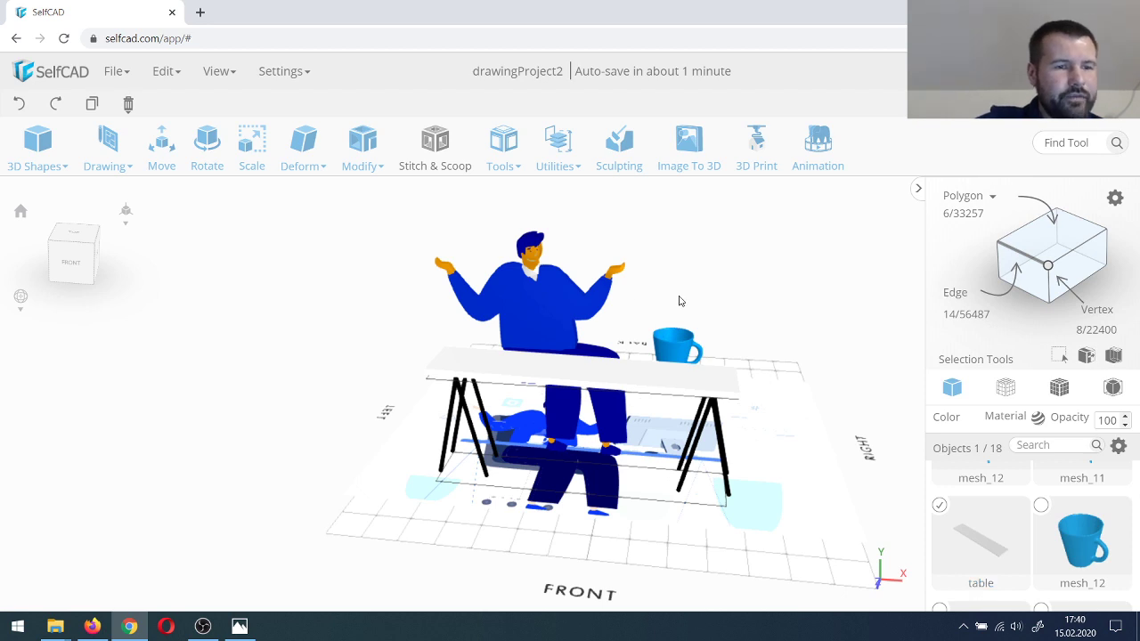
Step: Align the blue mug to the table object, using the Top alignment so it stands on the tabletop surface
left_click(678, 329)
left_click(673, 354)
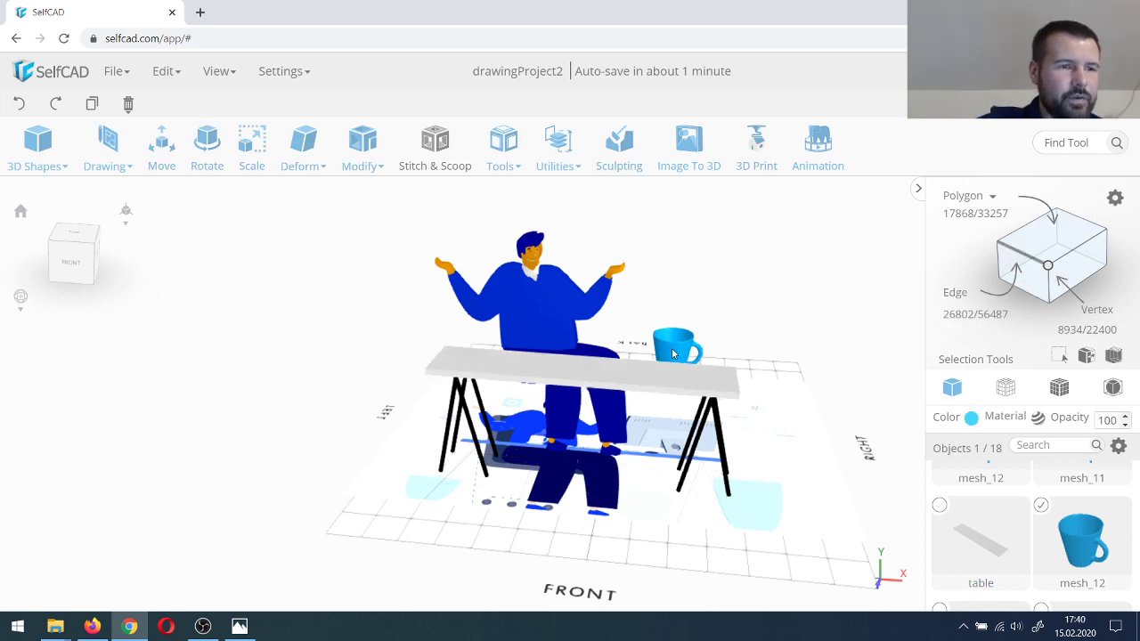
left_click(558, 151)
left_click(564, 196)
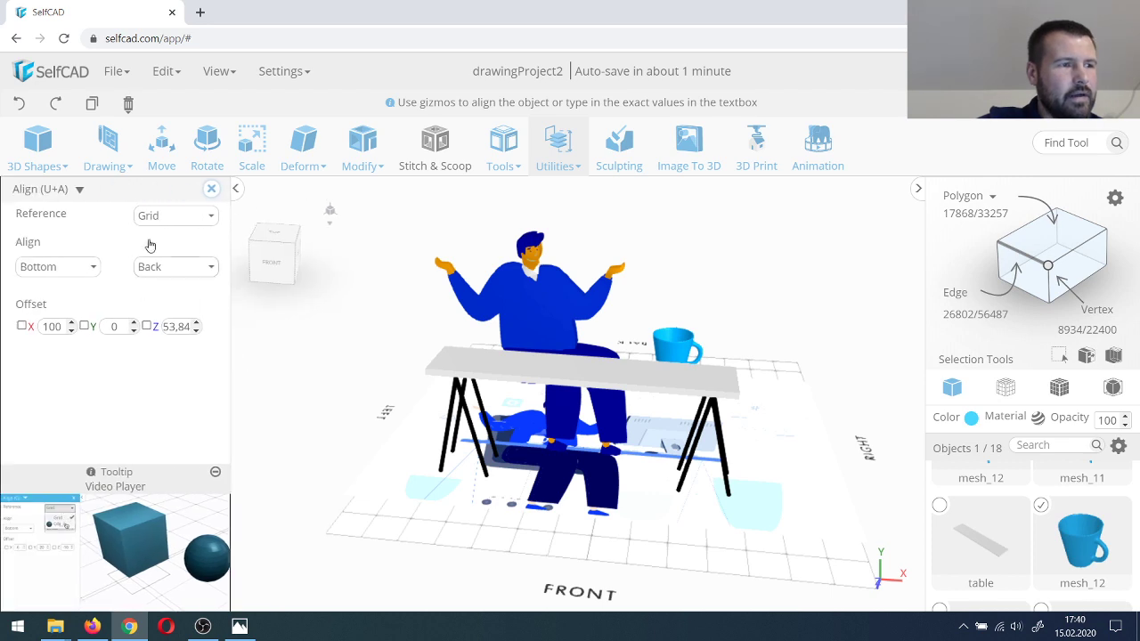
left_click(164, 216)
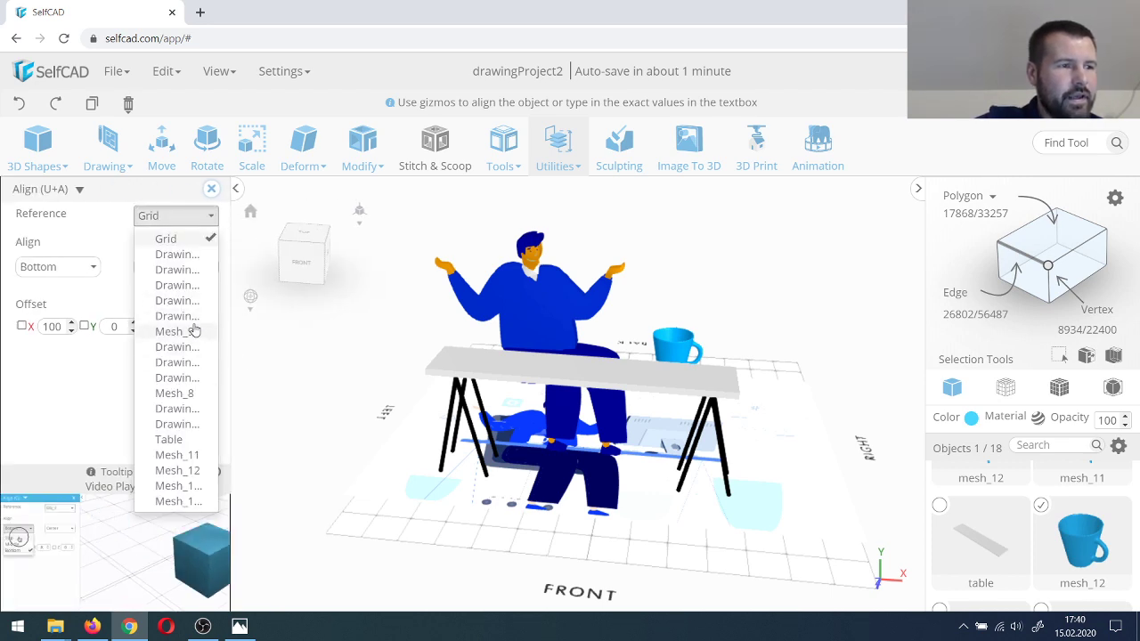
left_click(170, 440)
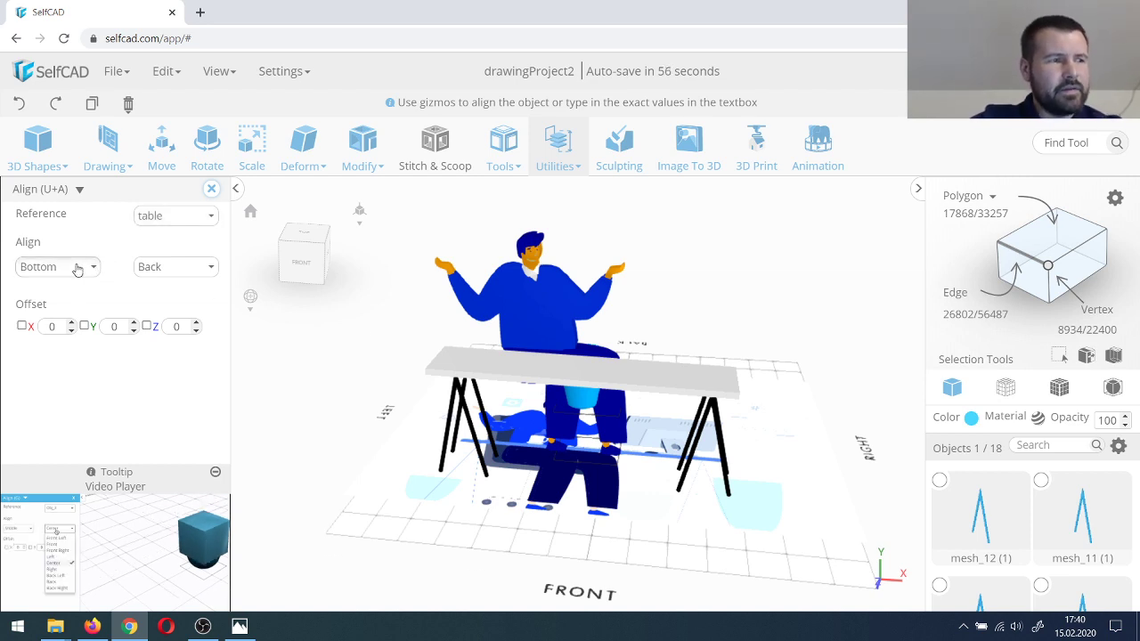
left_click(77, 267)
left_click(66, 294)
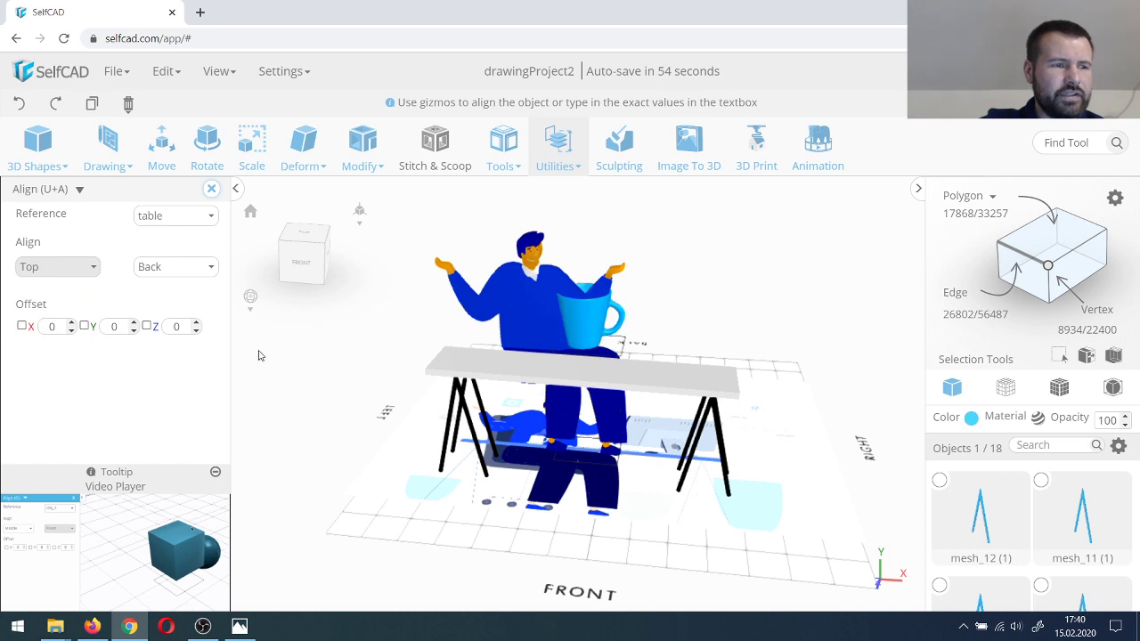
Step: Change the mug's horizontal alignment on the table from Back to Center and finish the alignment
left_click_drag(256, 351, 374, 458)
left_click(169, 268)
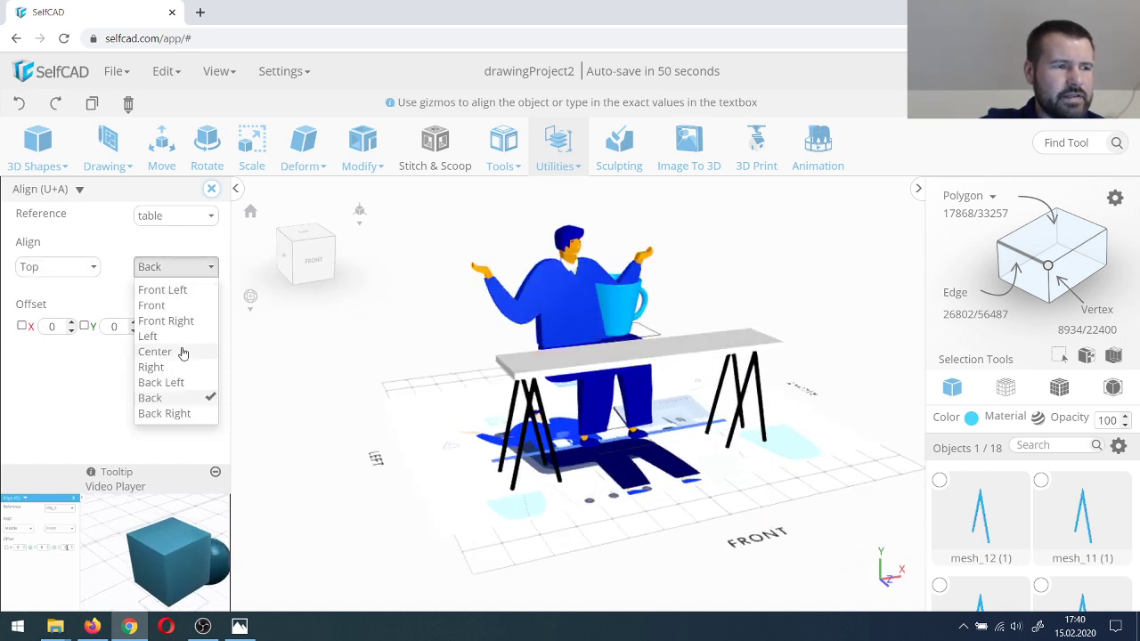
left_click(151, 352)
left_click_drag(376, 461, 537, 395)
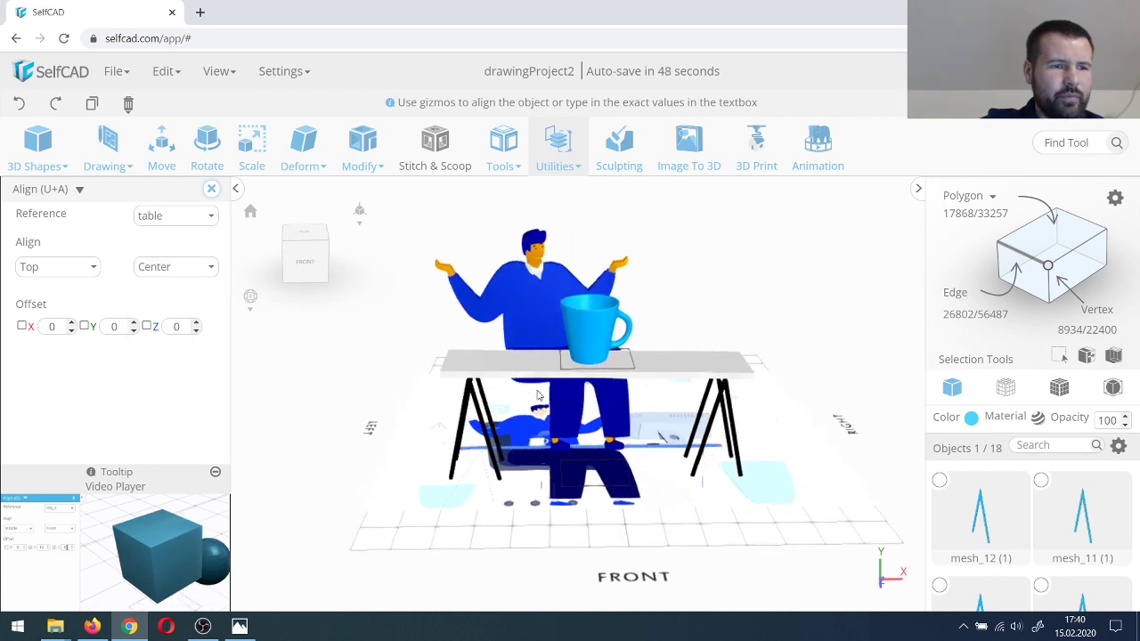
left_click(212, 191)
Step: Scale the mug down to X 46.91, Y 29.81 and Z 37.43, checking it against the desk, and deselect it
scroll(532, 363, "up", 5)
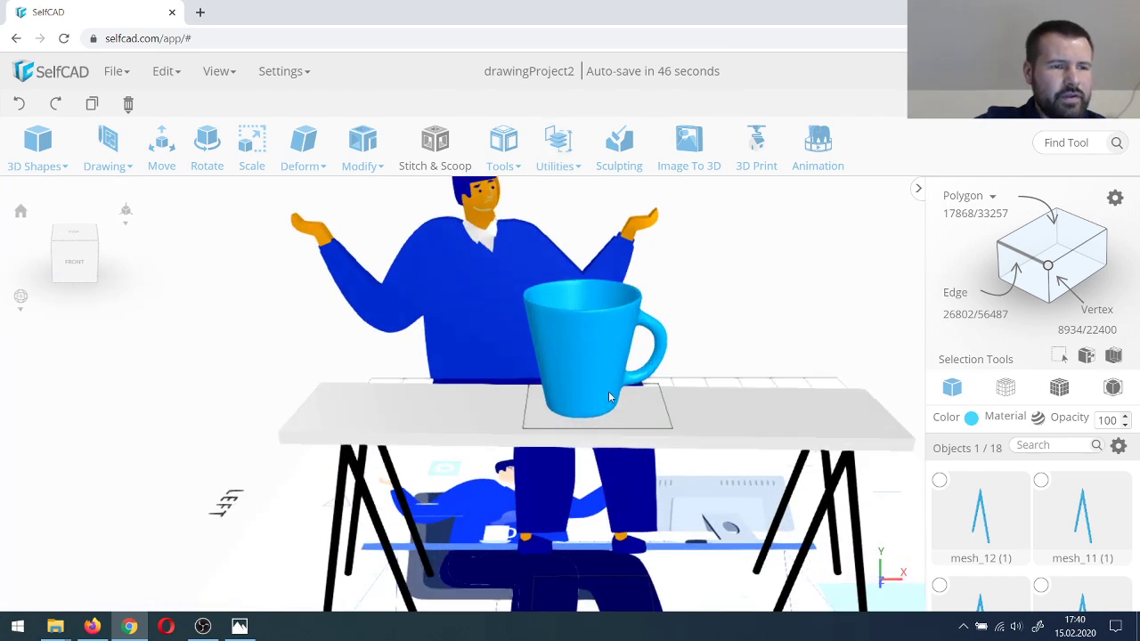
scroll(535, 363, "down", 5)
left_click(252, 142)
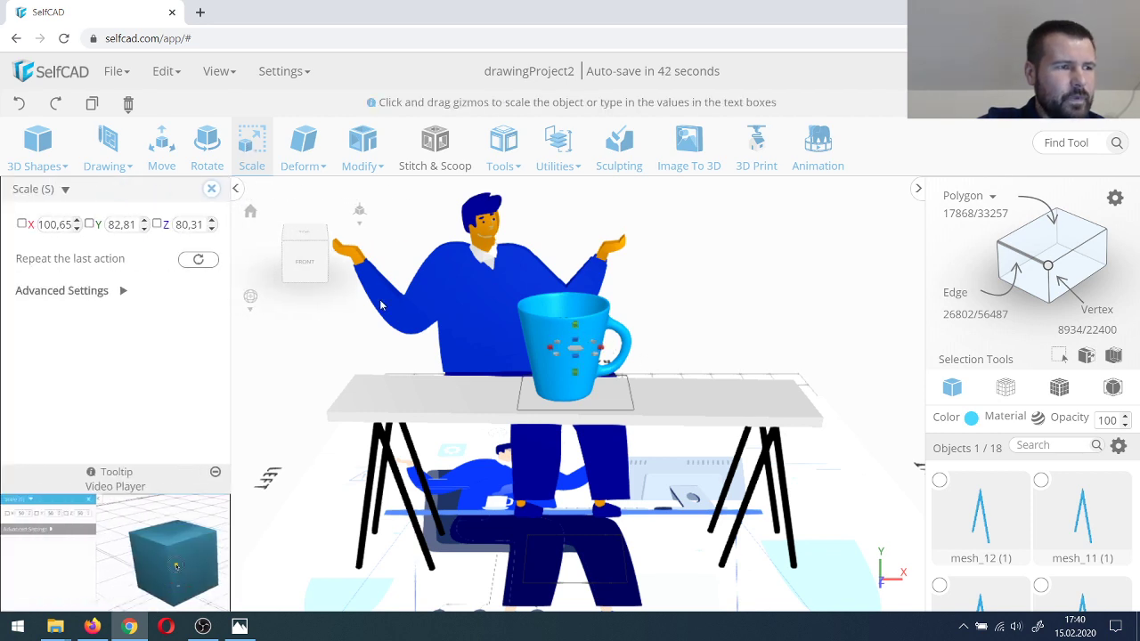
left_click(121, 294)
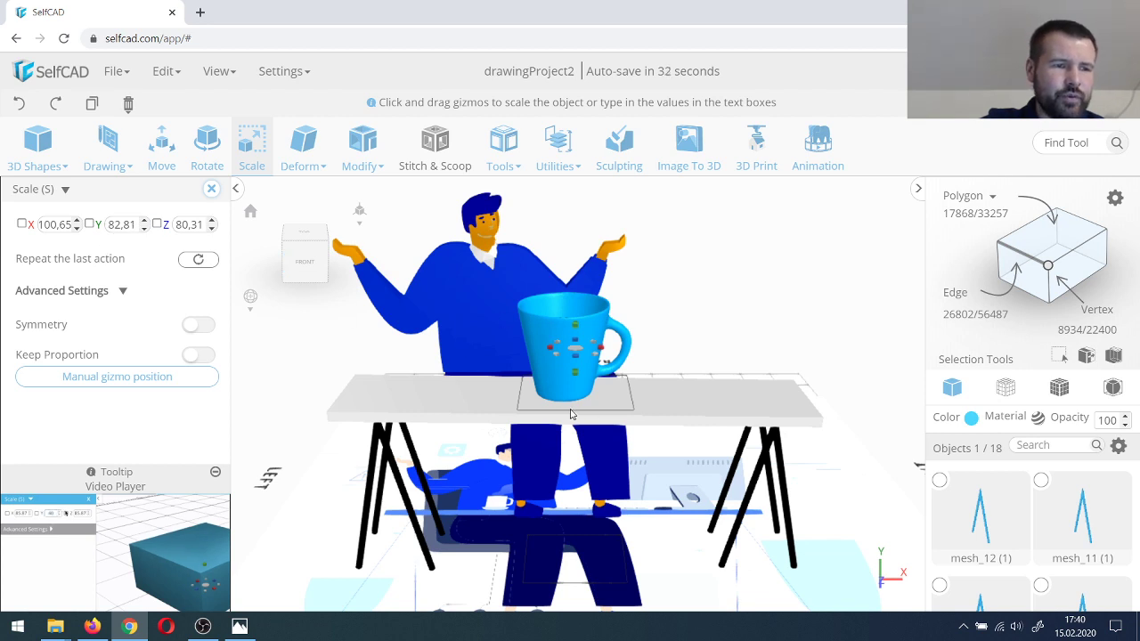
left_click_drag(575, 332, 516, 401)
right_click_drag(515, 401, 526, 441)
left_click_drag(602, 452, 568, 469)
right_click_drag(590, 532, 588, 490)
scroll(504, 357, "up", 3)
scroll(503, 356, "up", 2)
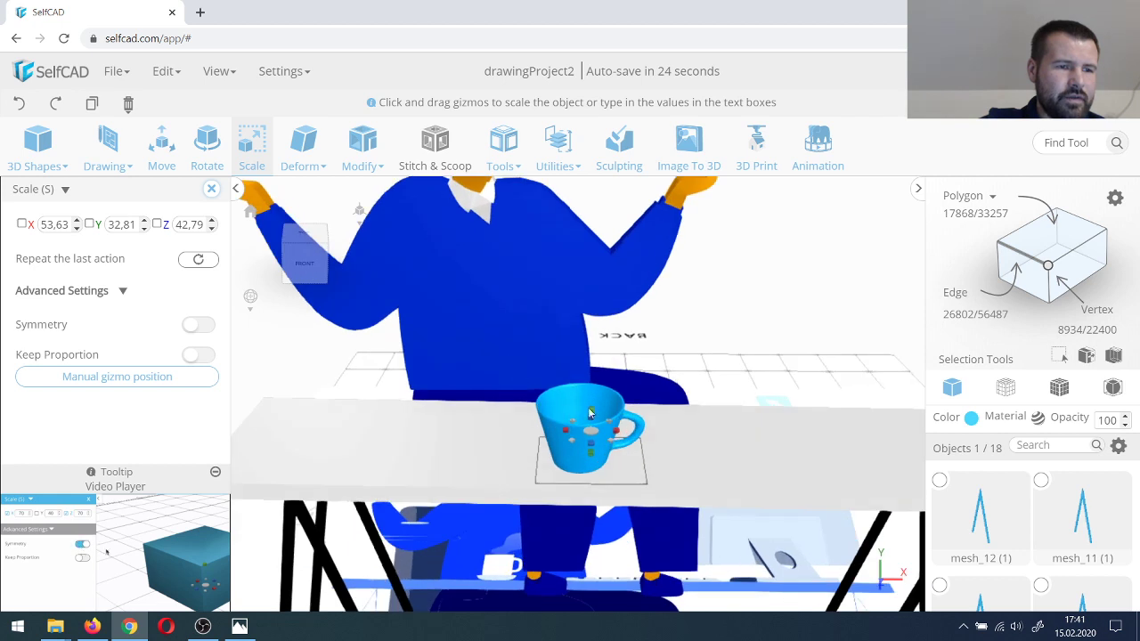
left_click_drag(592, 414, 609, 430)
scroll(670, 346, "down", 5)
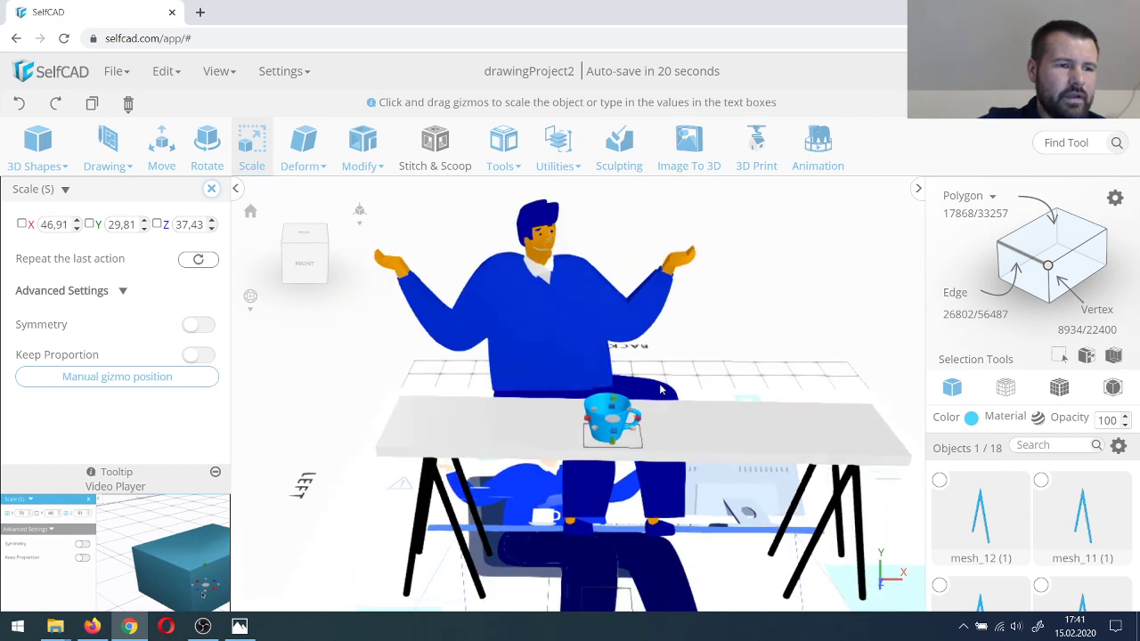
left_click(691, 344)
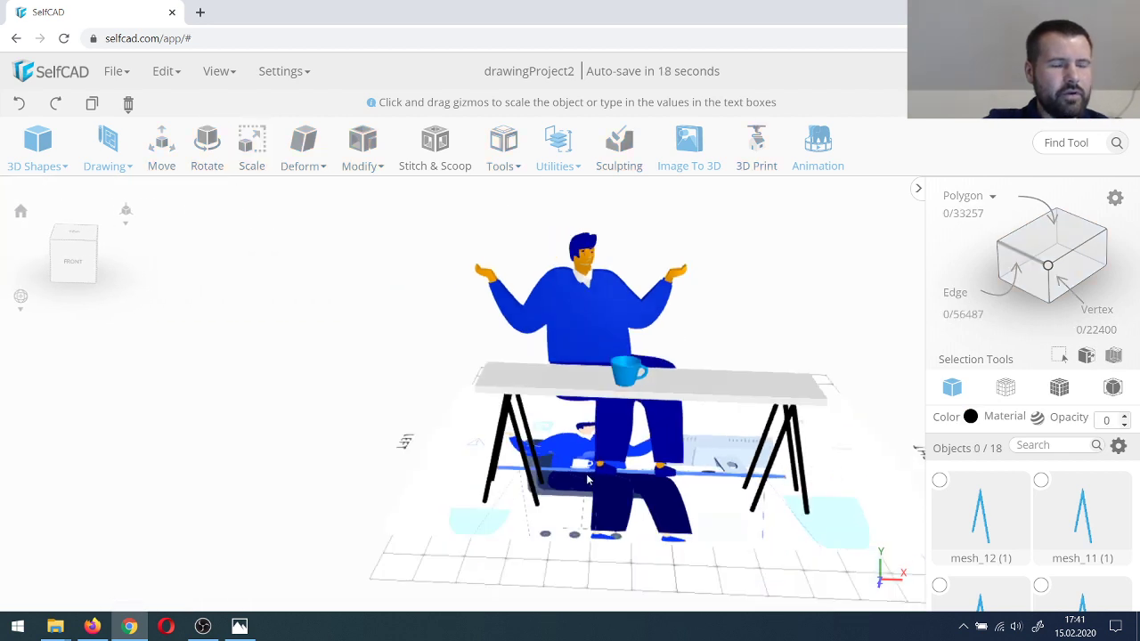
Step: Open the reference image settings and rotate the image upright behind the man and desk for comparison
left_click(214, 71)
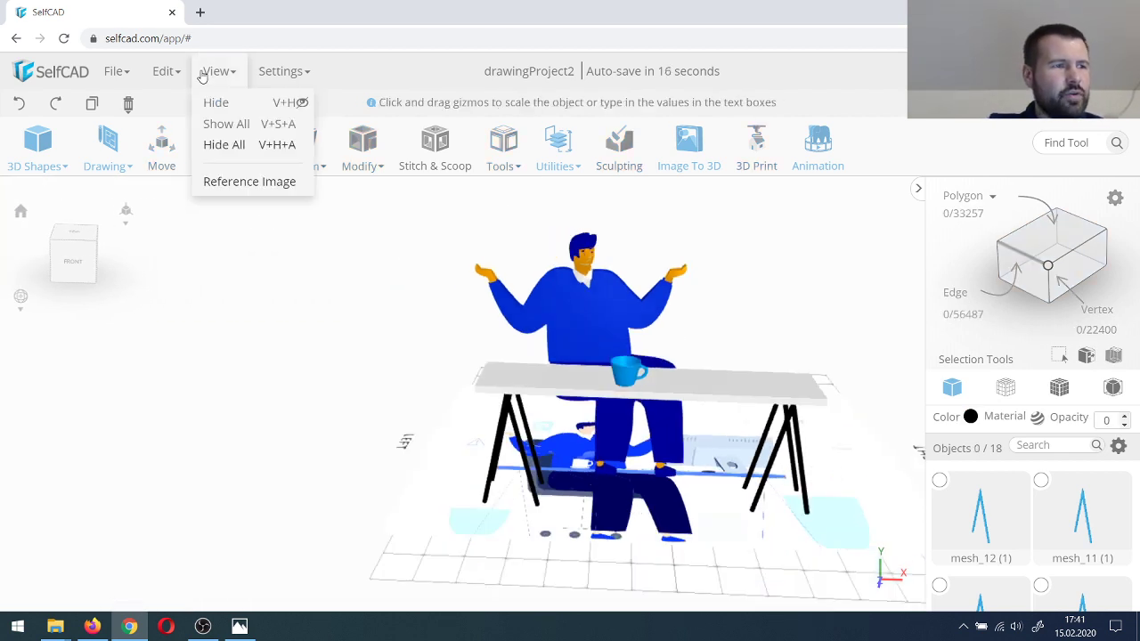
left_click(257, 188)
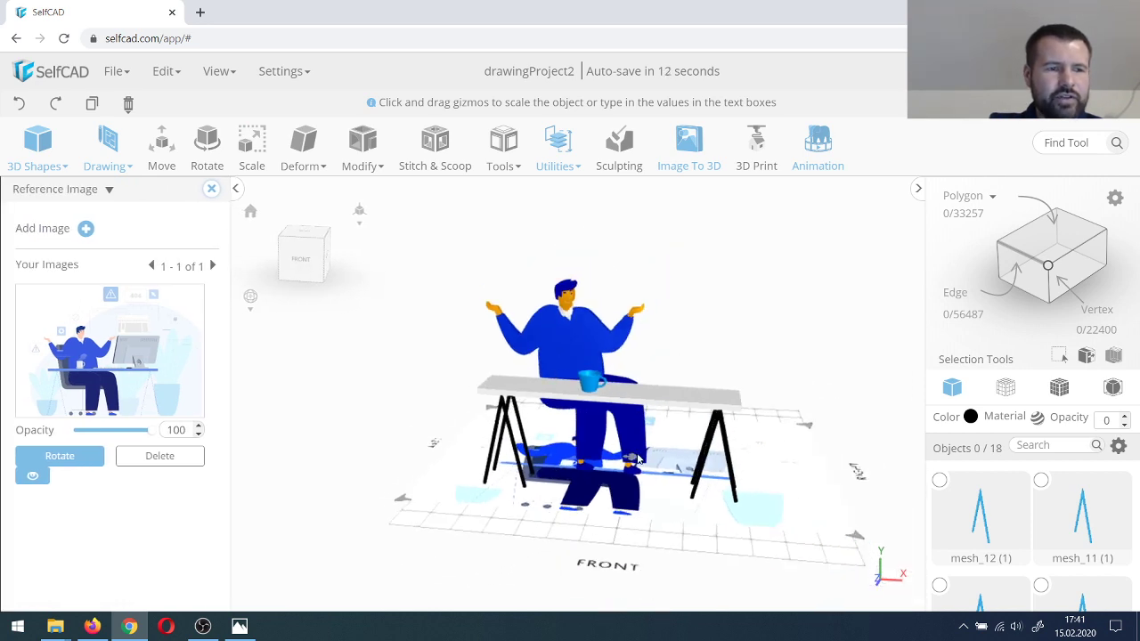
left_click_drag(636, 462, 649, 297)
right_click_drag(689, 392, 688, 316)
scroll(623, 343, "up", 5)
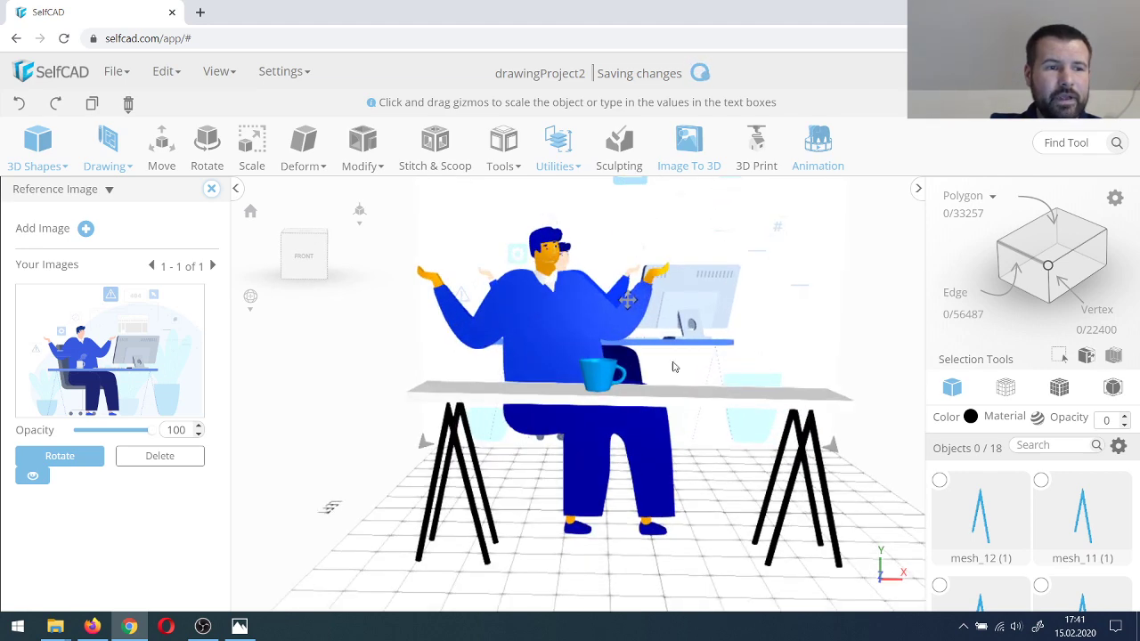
right_click_drag(636, 363, 672, 368)
Step: Scale the mug's width and depth down to X 35.72 and Z 28.5
left_click(599, 379)
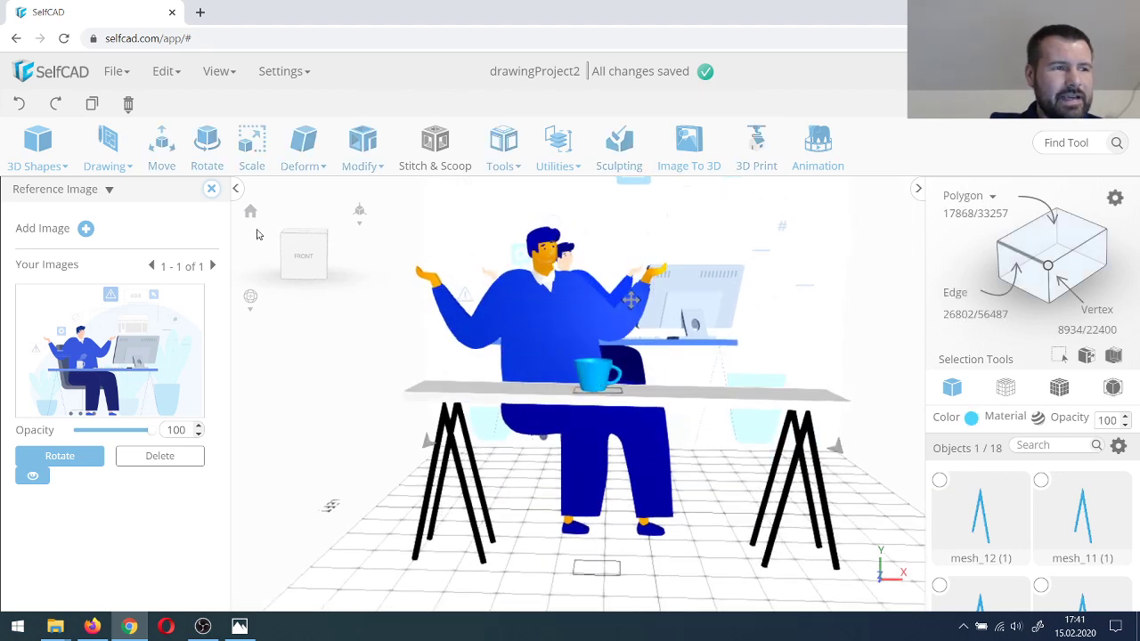
left_click(258, 152)
right_click_drag(512, 385, 677, 459)
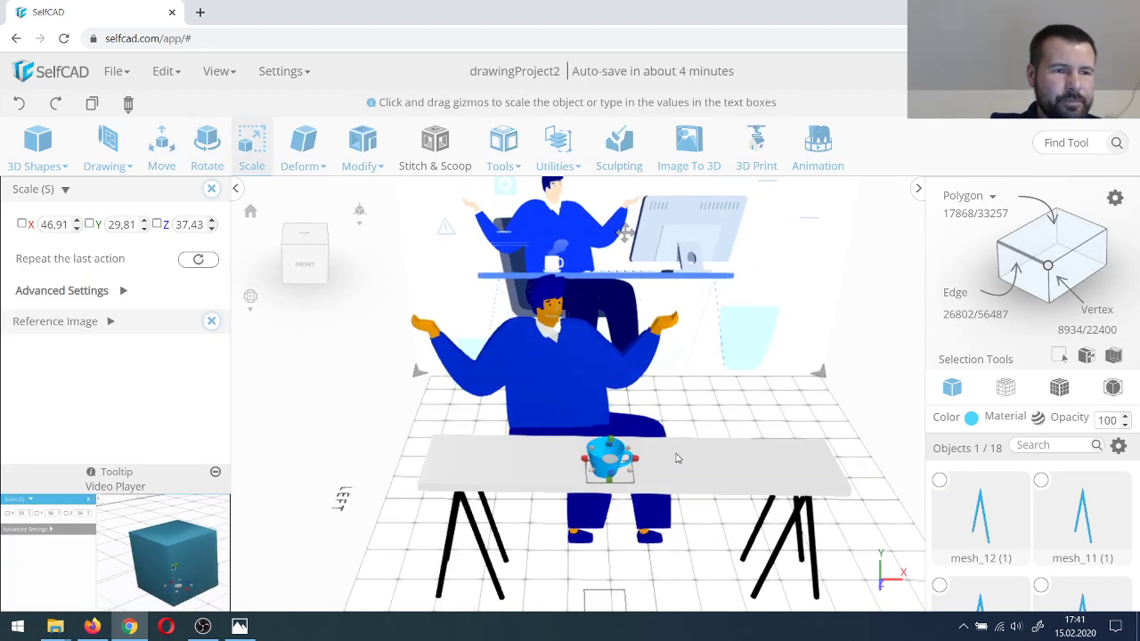
scroll(677, 459, "up", 2)
left_click_drag(626, 461, 603, 453)
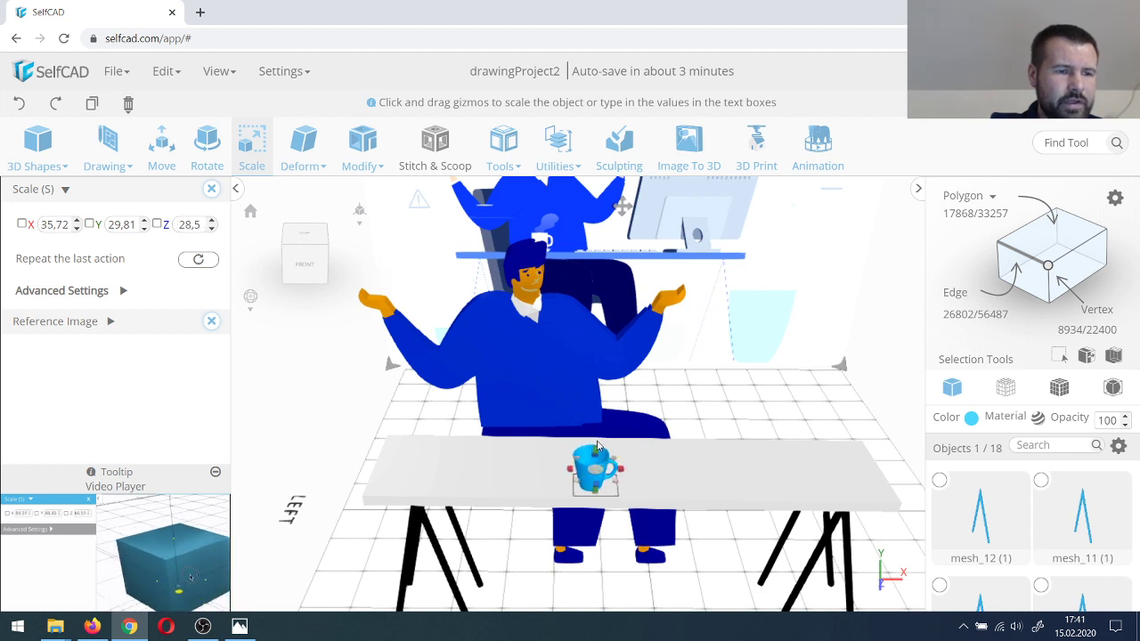
Step: Move the mug along the tabletop to X -116.7 and compare its position with the reference in front orthographic projection
left_click(161, 145)
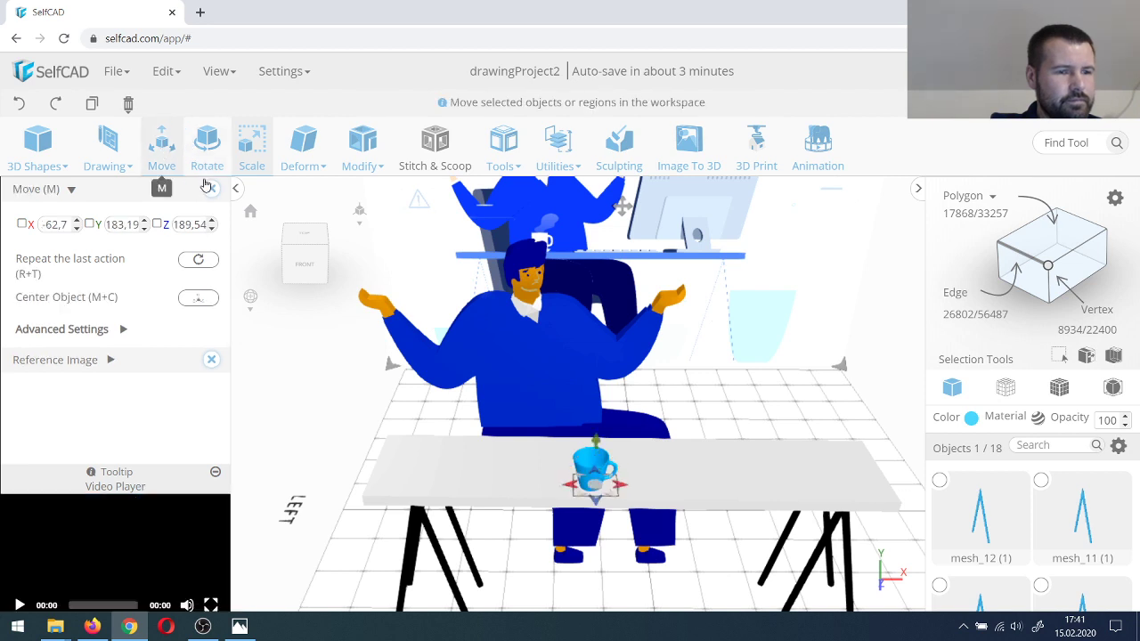
left_click_drag(570, 488, 498, 491)
left_click(305, 252)
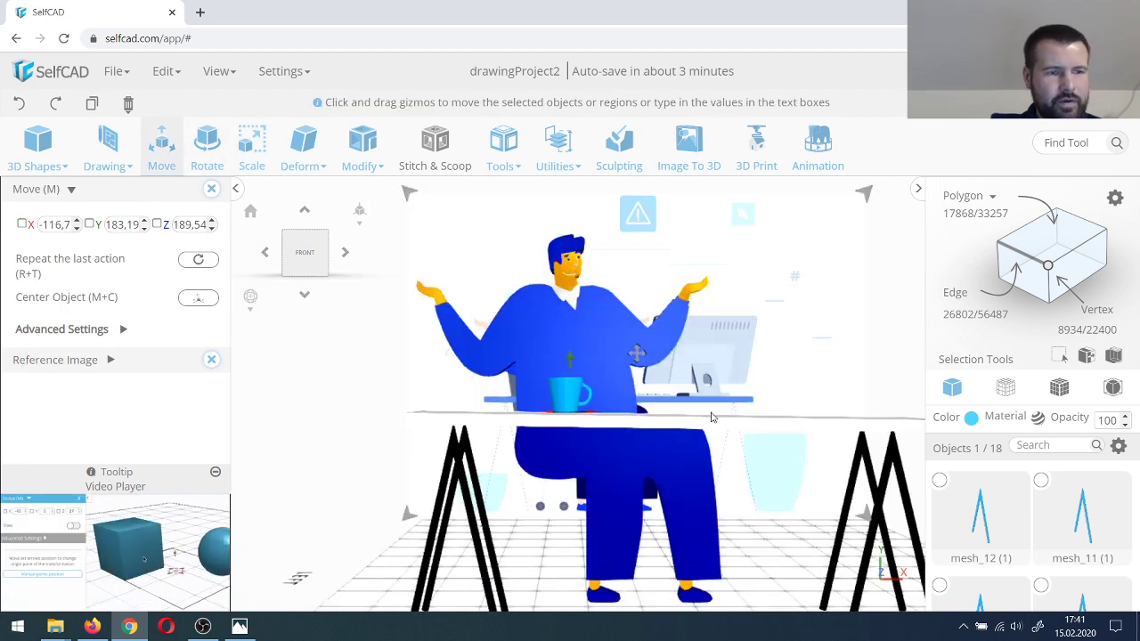
left_click(356, 207)
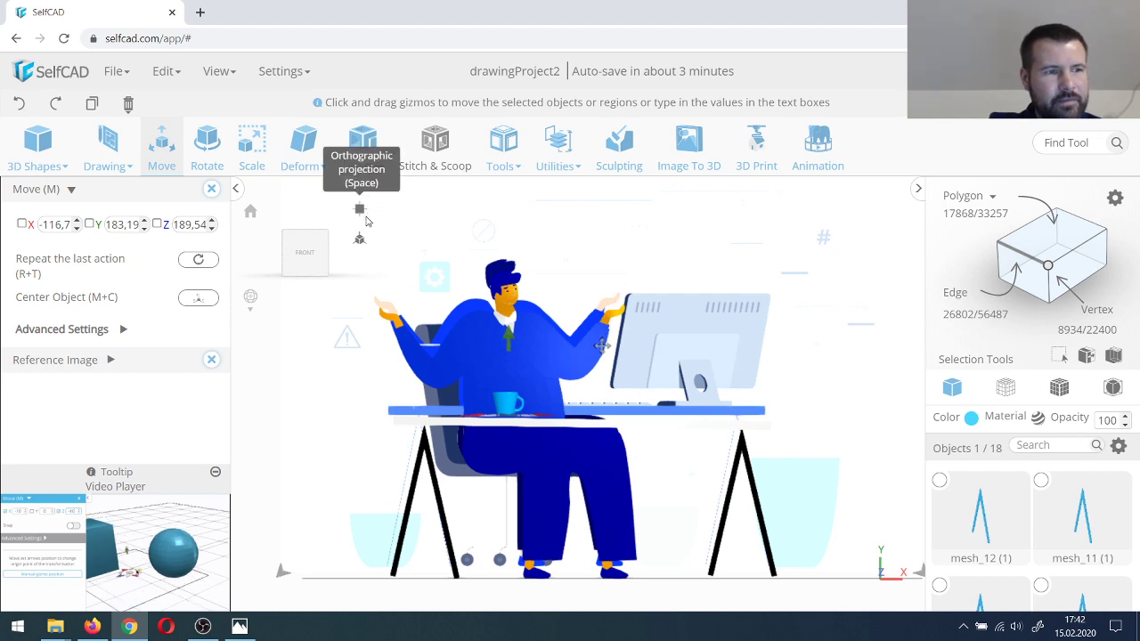
left_click(361, 239)
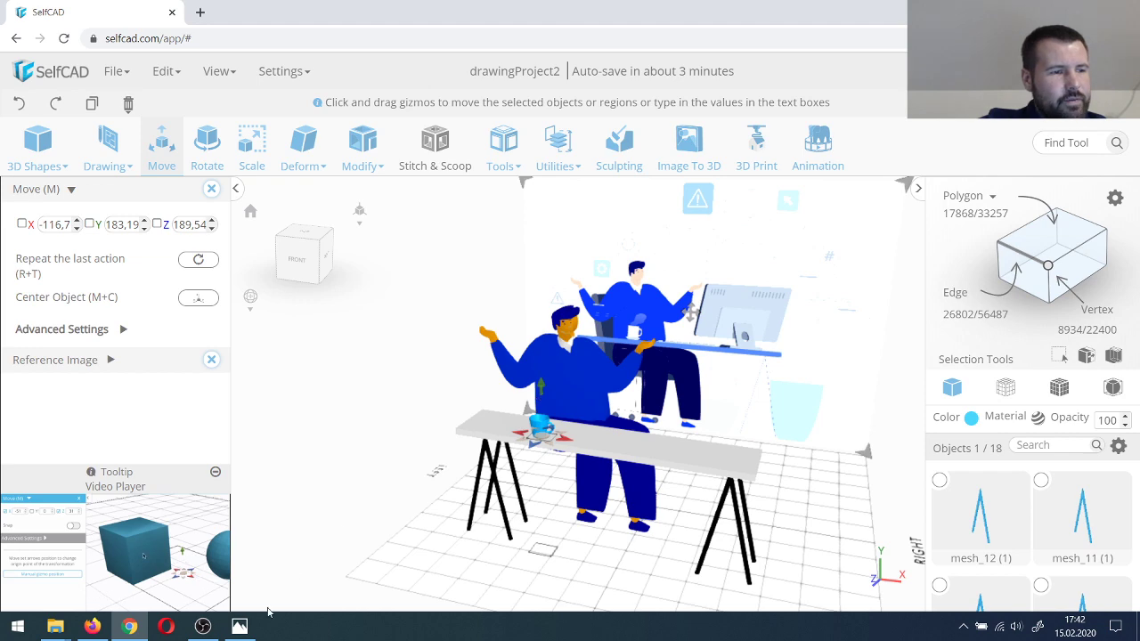
Step: Switch to the Photos app to examine the finished scene in endResult.png, and return to SelfCAD
left_click(240, 627)
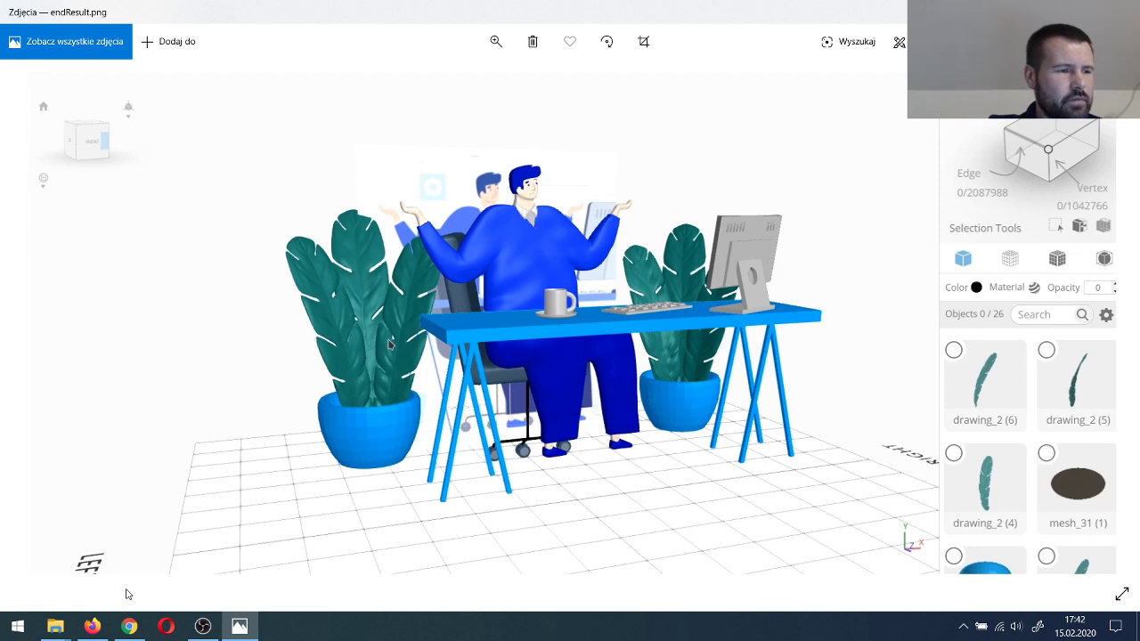
mouse_move(131, 628)
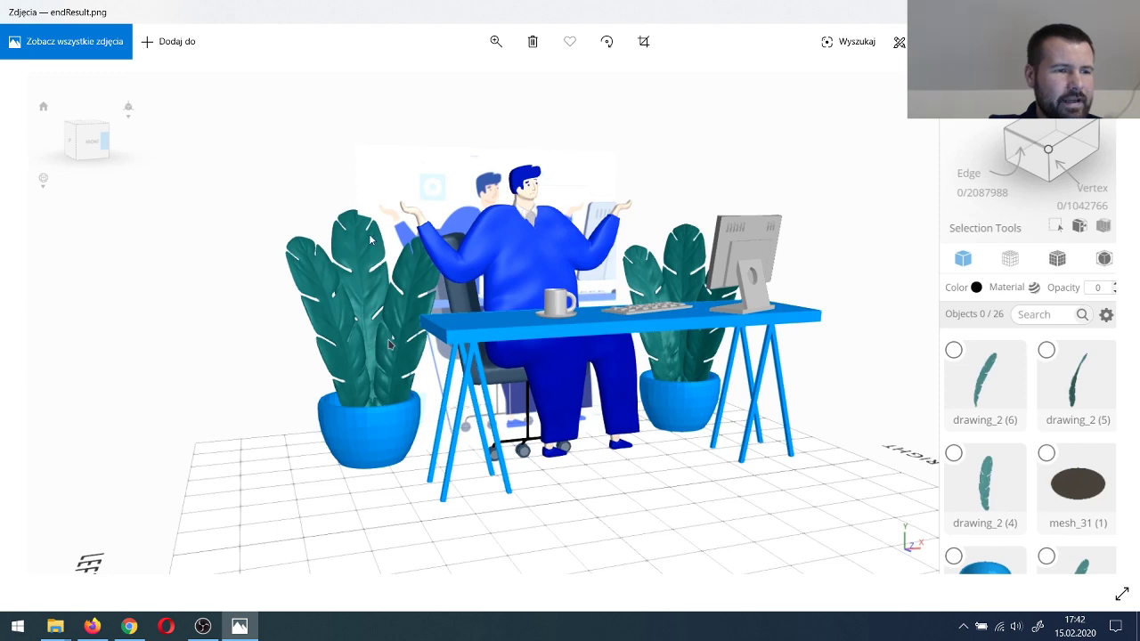
left_click(130, 627)
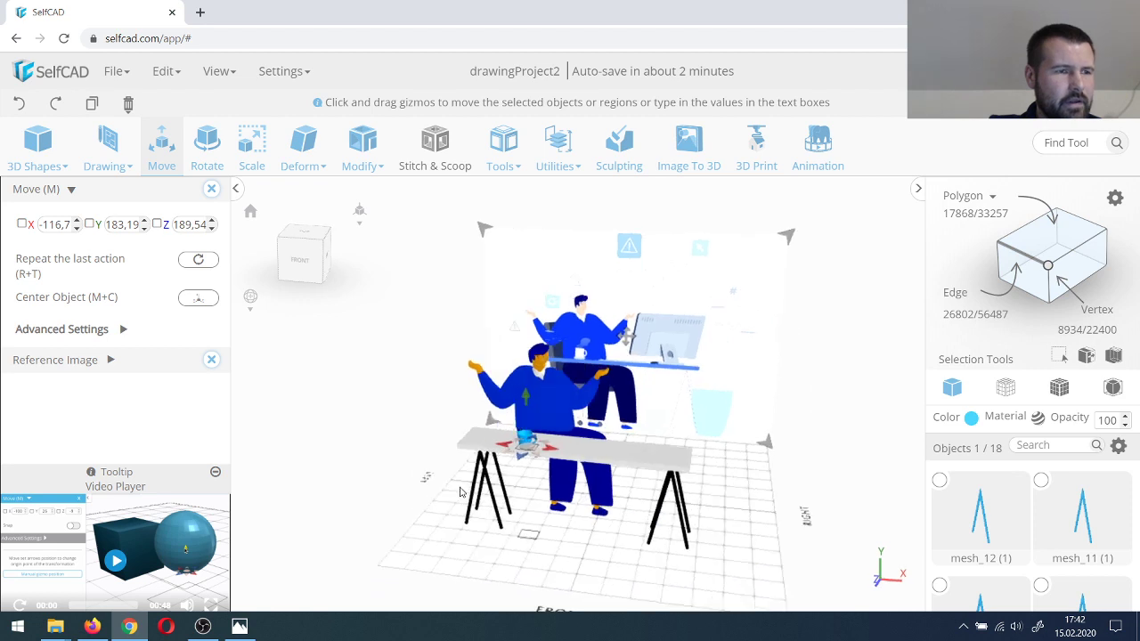
Step: Hide all objects so only the reference image remains above the grid, and close the reference image settings
mouse_move(228, 71)
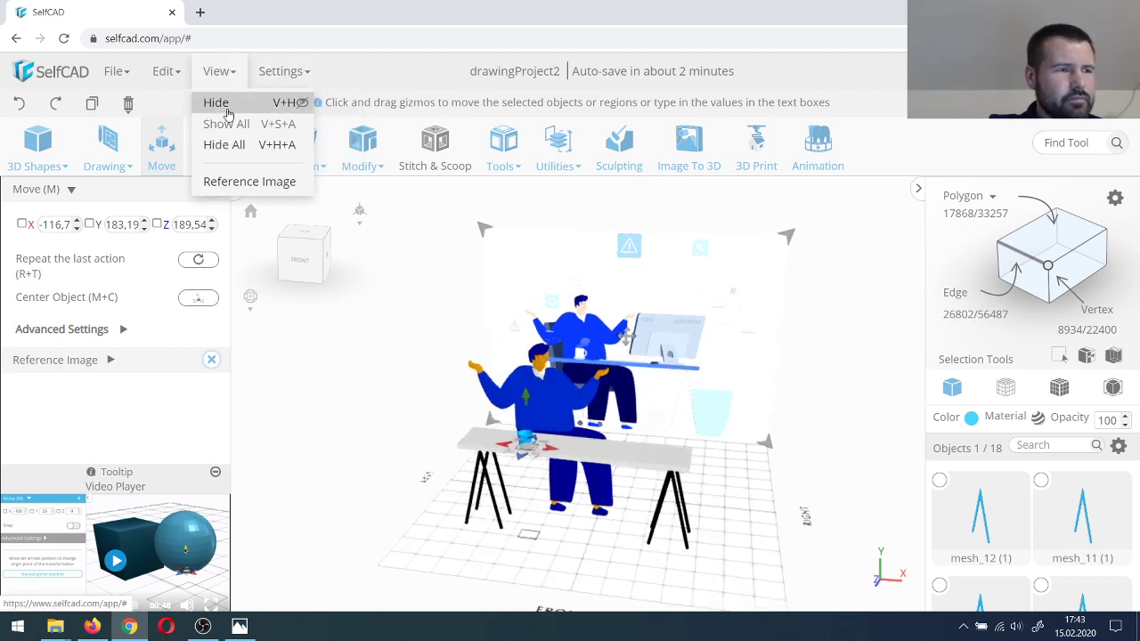
left_click(249, 181)
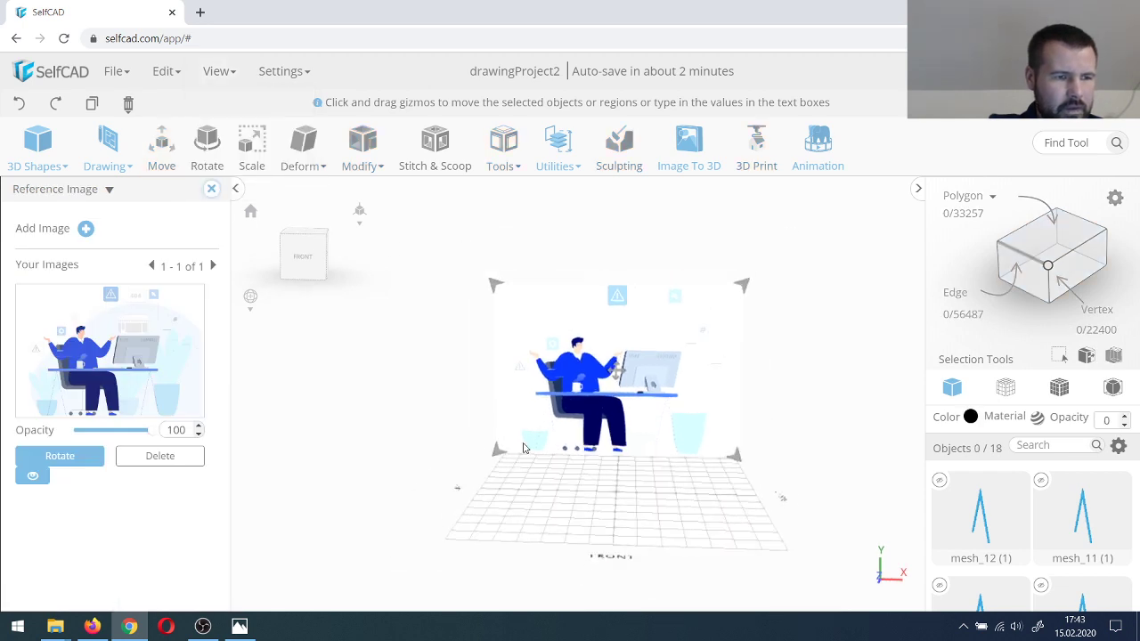
left_click_drag(533, 472, 511, 520)
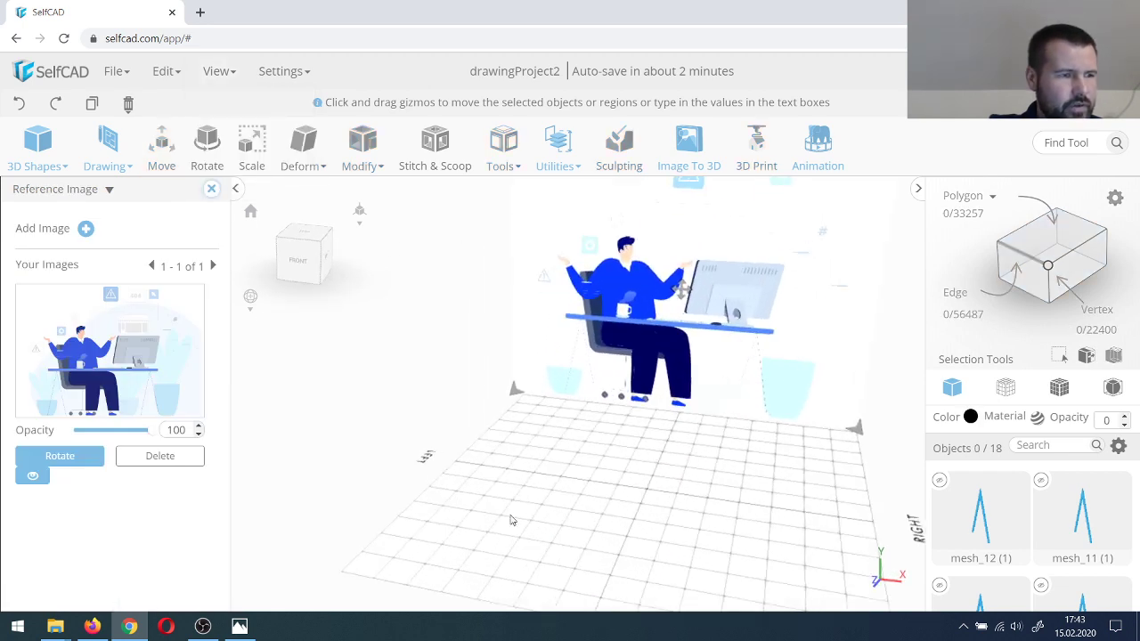
left_click(210, 190)
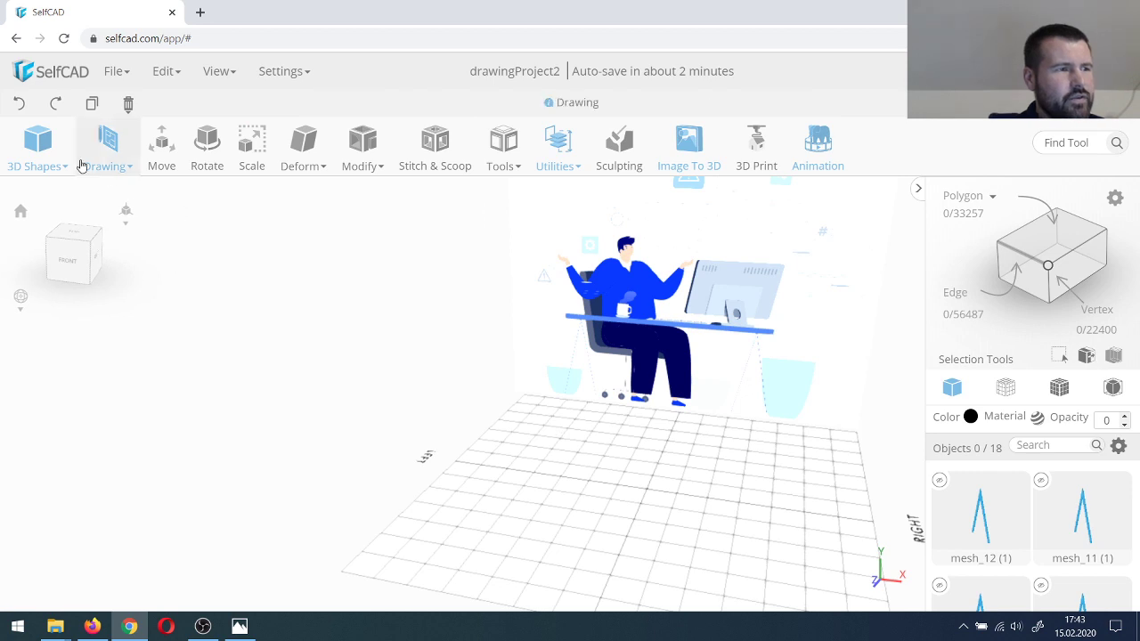
Step: Create a sphere with radius 50, 32 horizontal segments and 16 vertical segments at the grid's origin
left_click(35, 148)
left_click(35, 147)
left_click(36, 145)
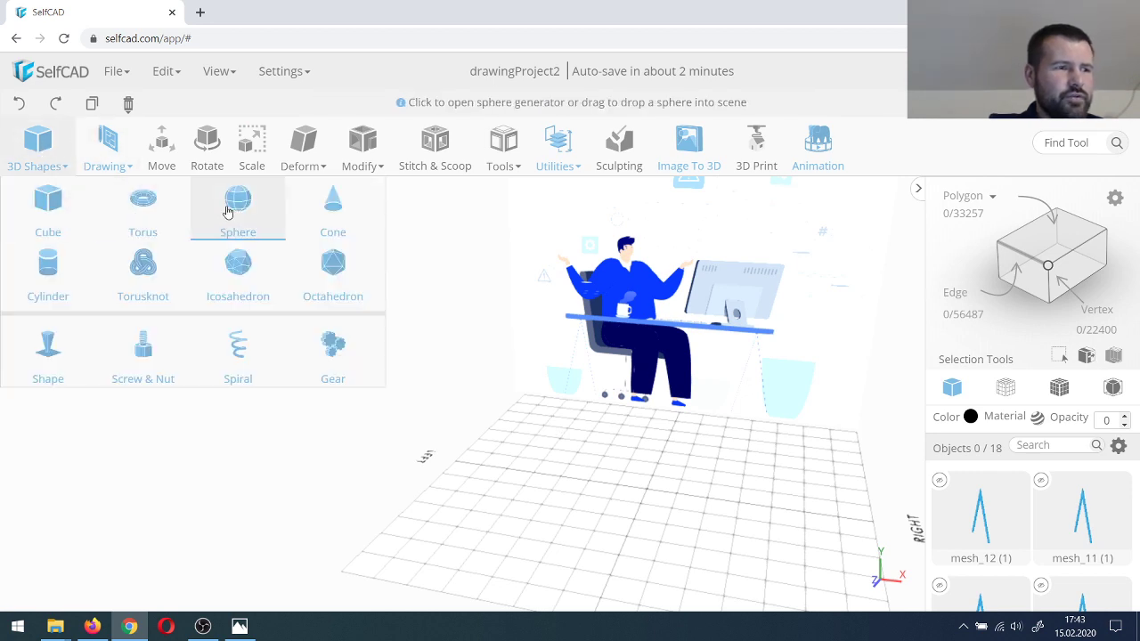
left_click(236, 203)
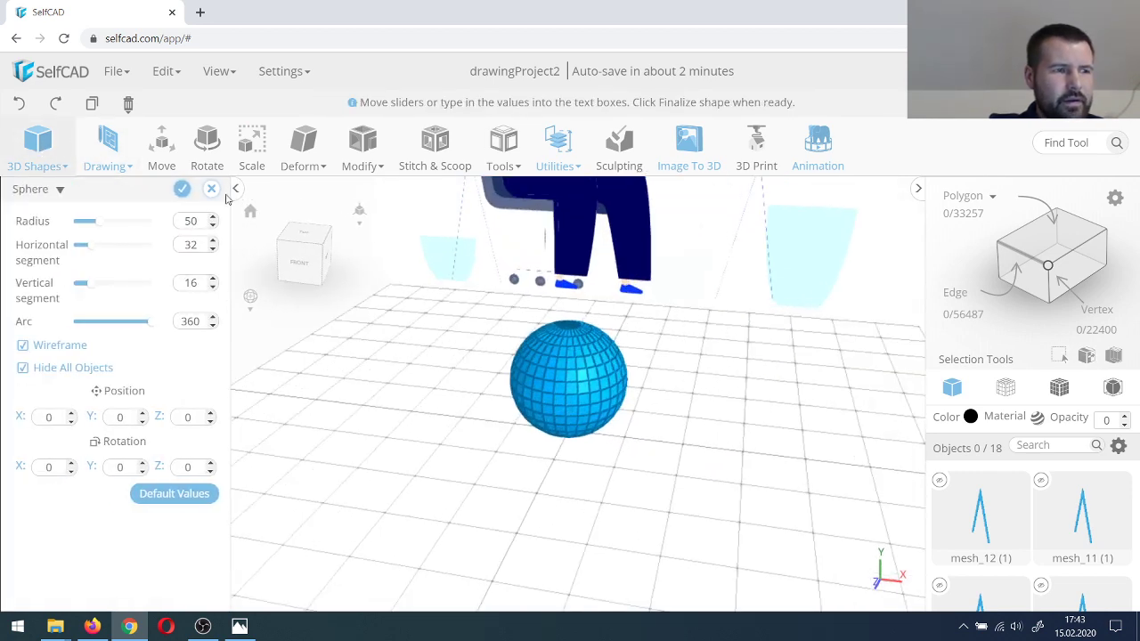
left_click(182, 190)
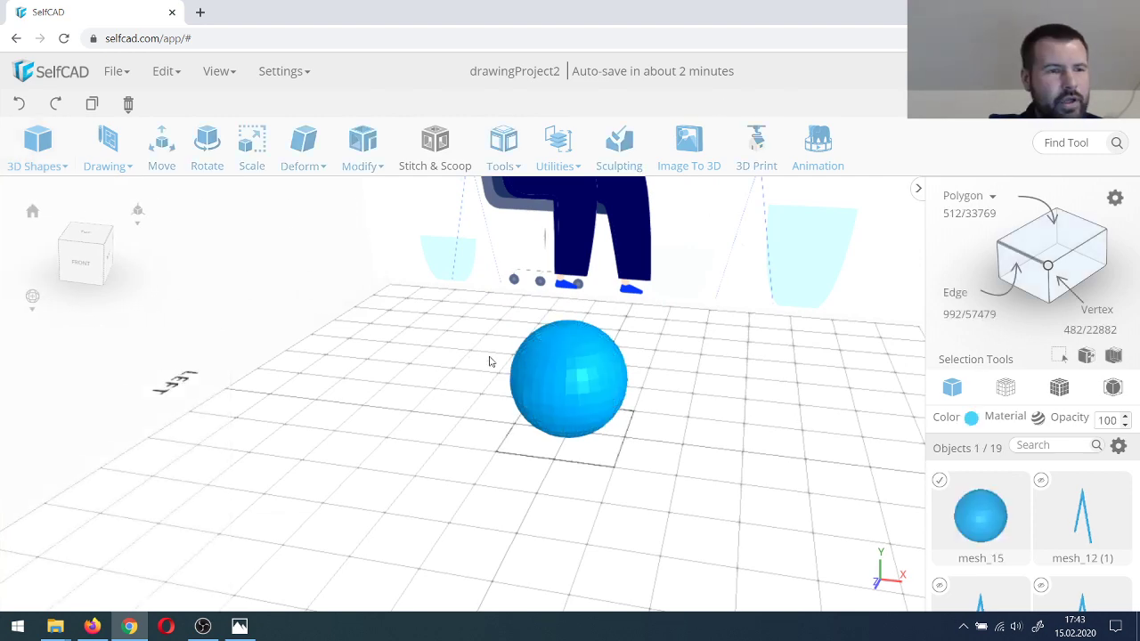
Step: Cut the sphere with an exact cube selection up to a height of 65, and invert the selection to its upper part
left_click(1113, 356)
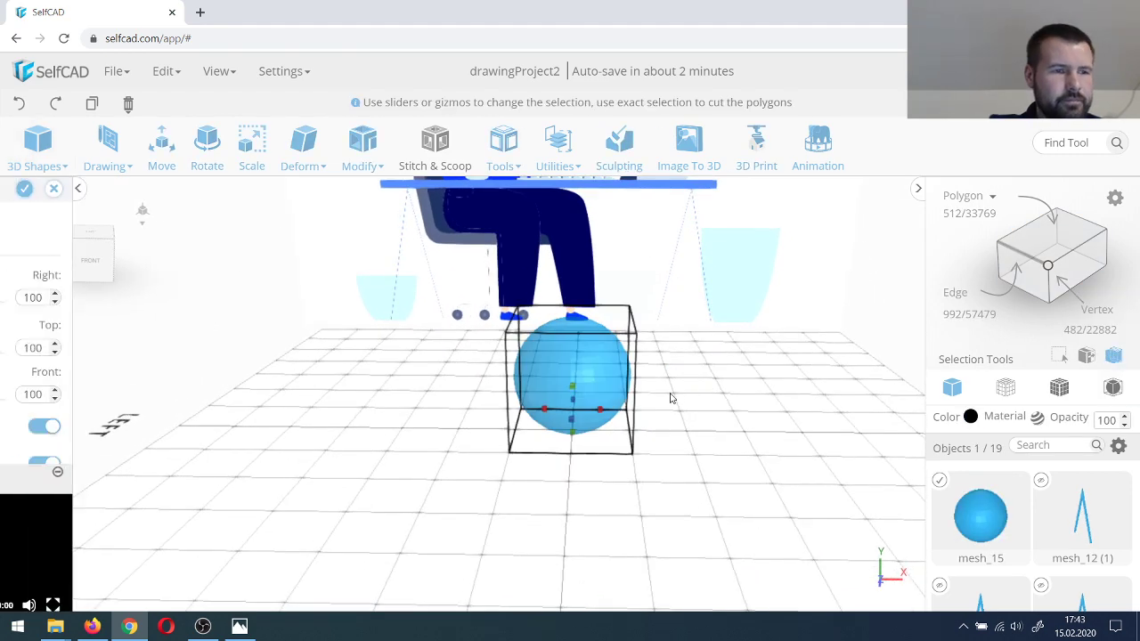
left_click_drag(571, 386, 593, 425)
right_click_drag(721, 382, 713, 371)
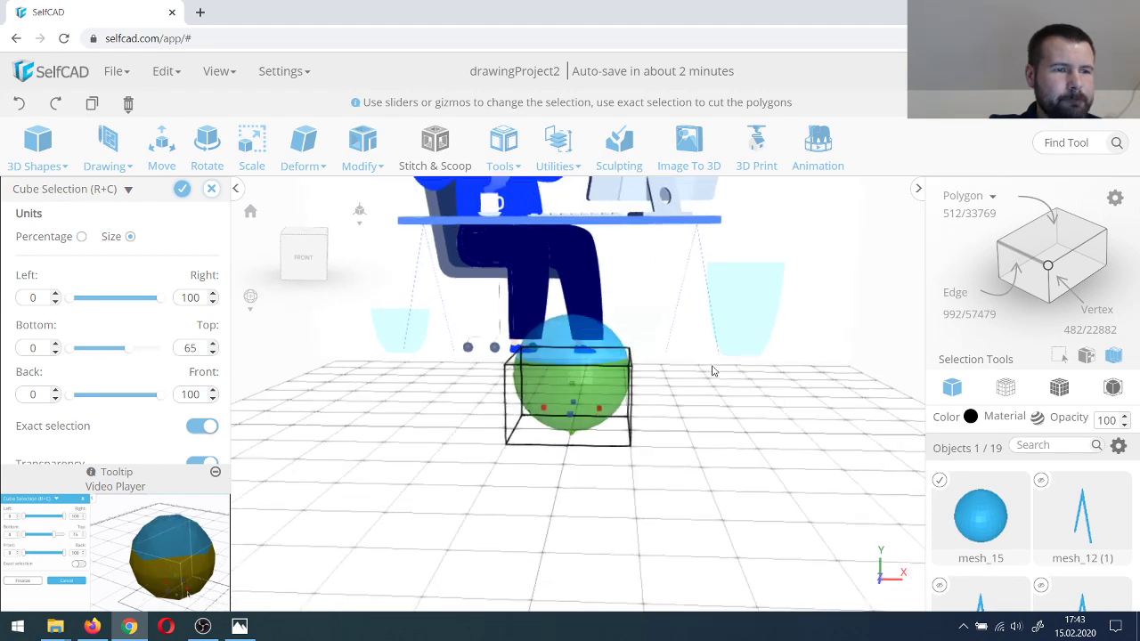
left_click(1086, 356)
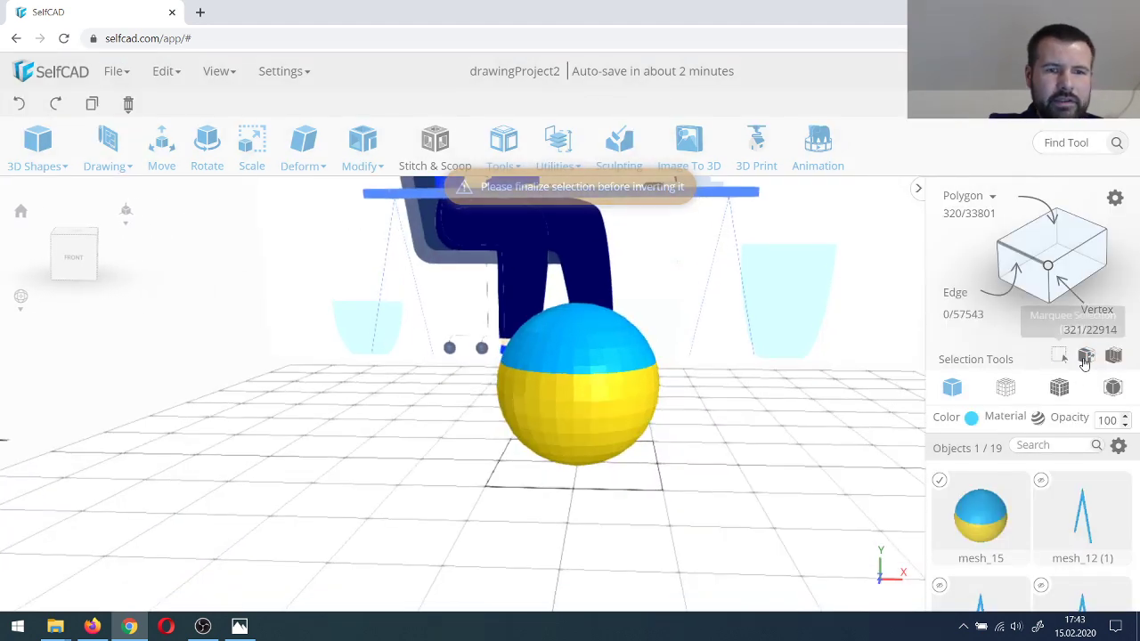
left_click(1086, 357)
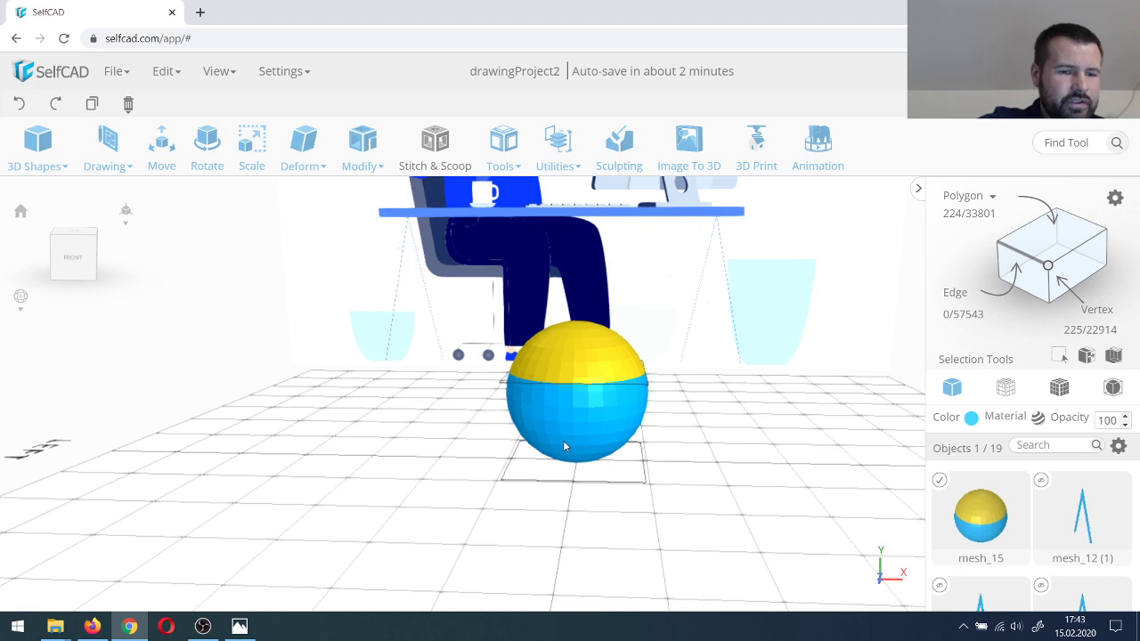
Step: Cancel deleting the sphere's selected upper region, and undo both the inverted selection and the cut
key("Delete")
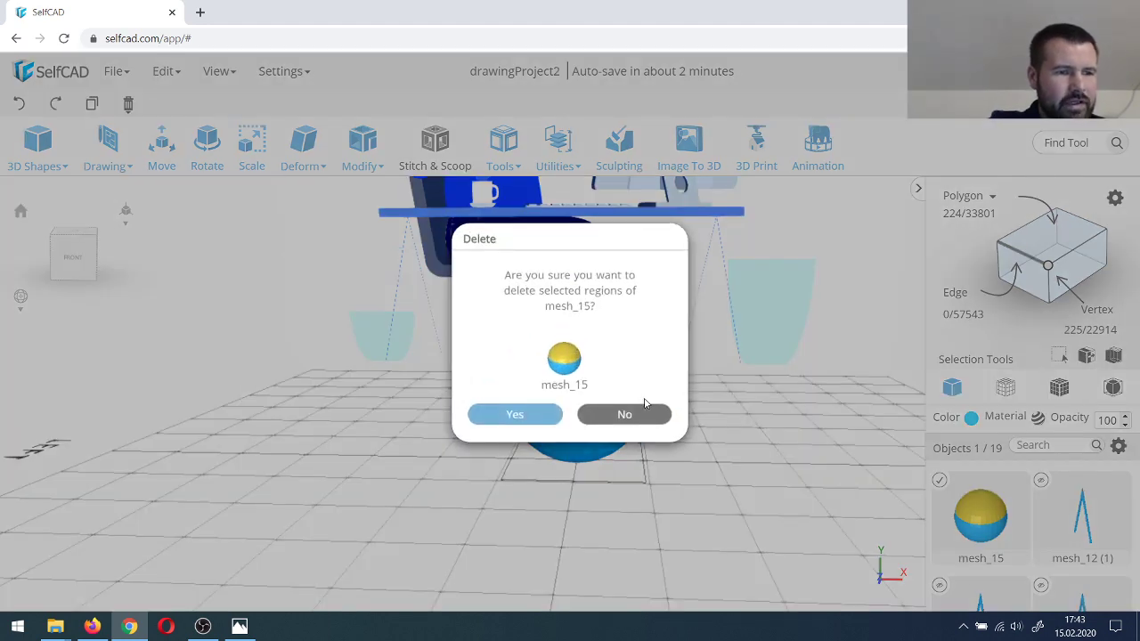
left_click(647, 419)
left_click(19, 103)
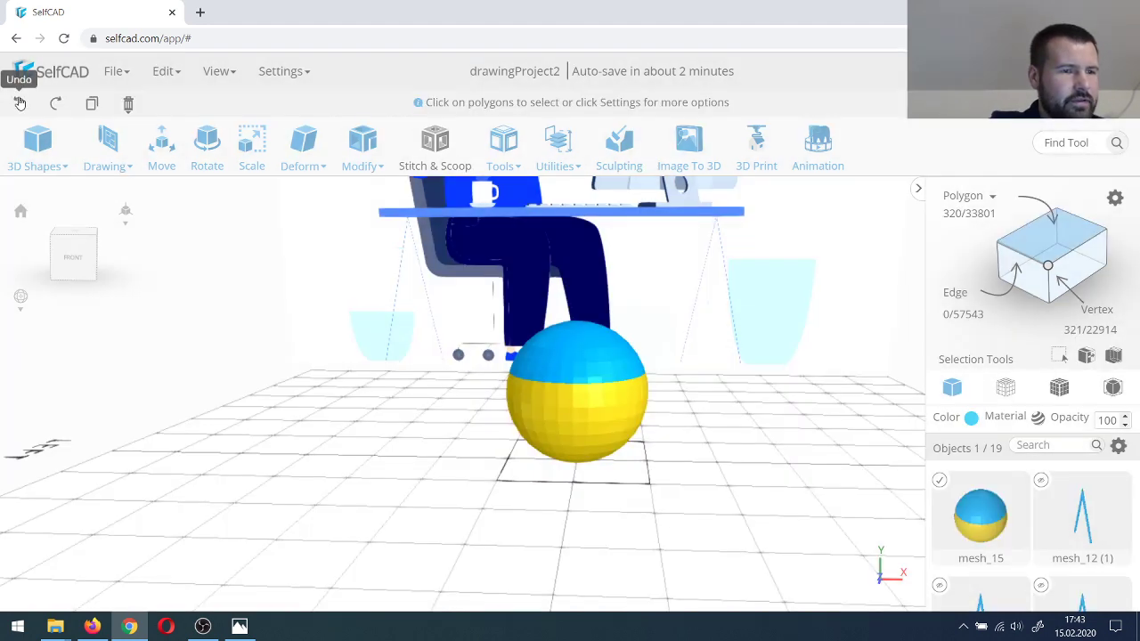
left_click(18, 104)
Step: Select the lower part of the sphere with an exact cube selection whose Top value is 53
left_click(1113, 355)
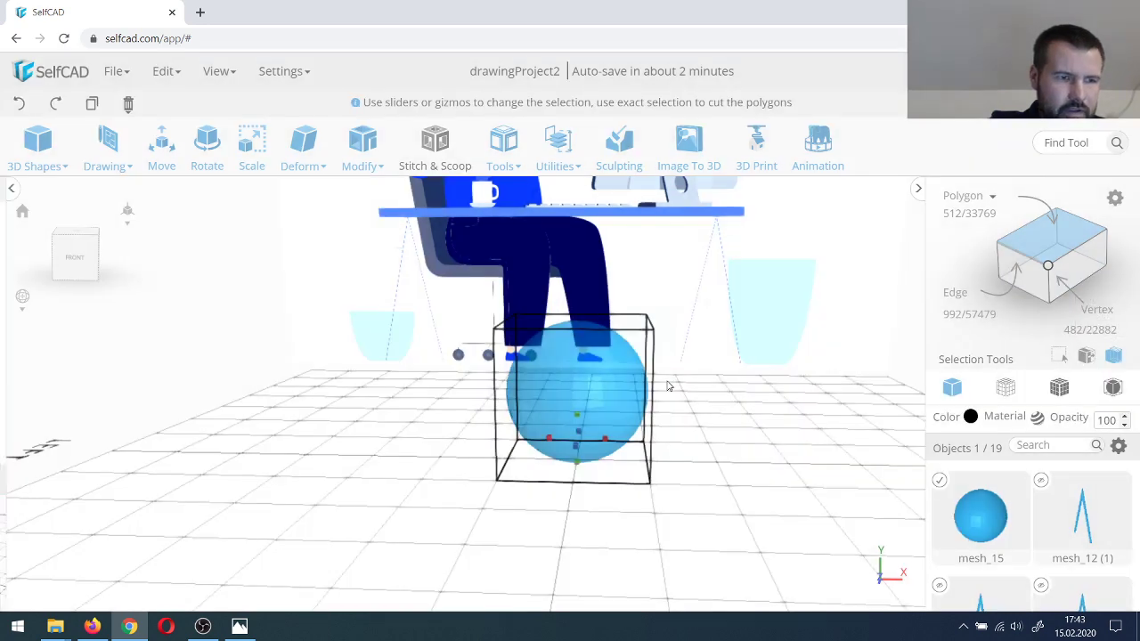
left_click_drag(577, 416, 575, 481)
right_click_drag(680, 471, 668, 454)
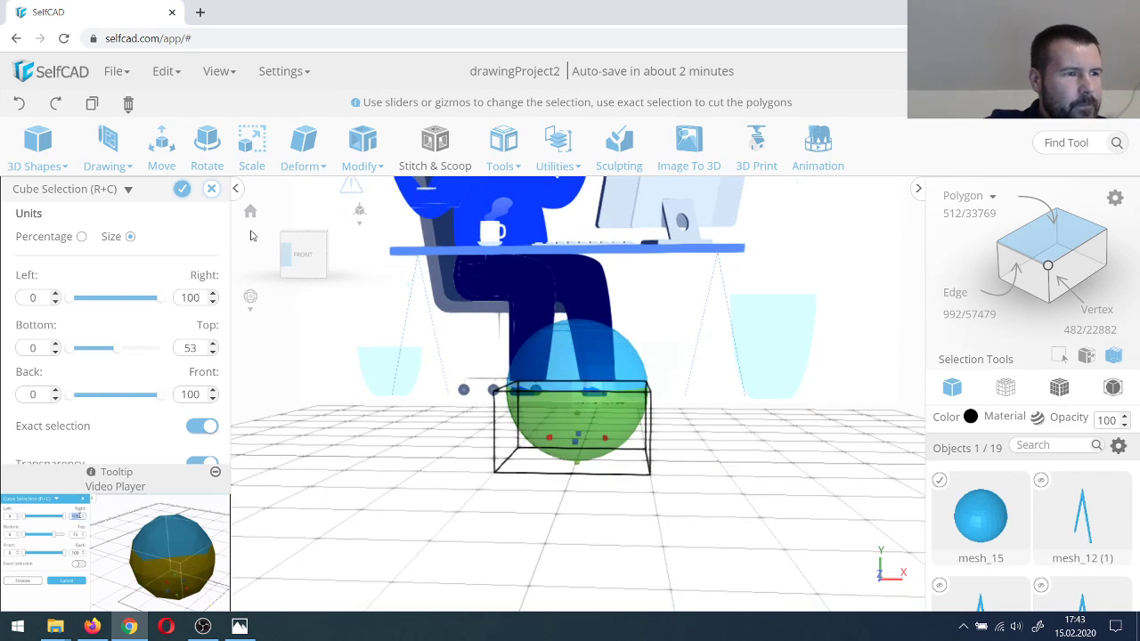
left_click(182, 188)
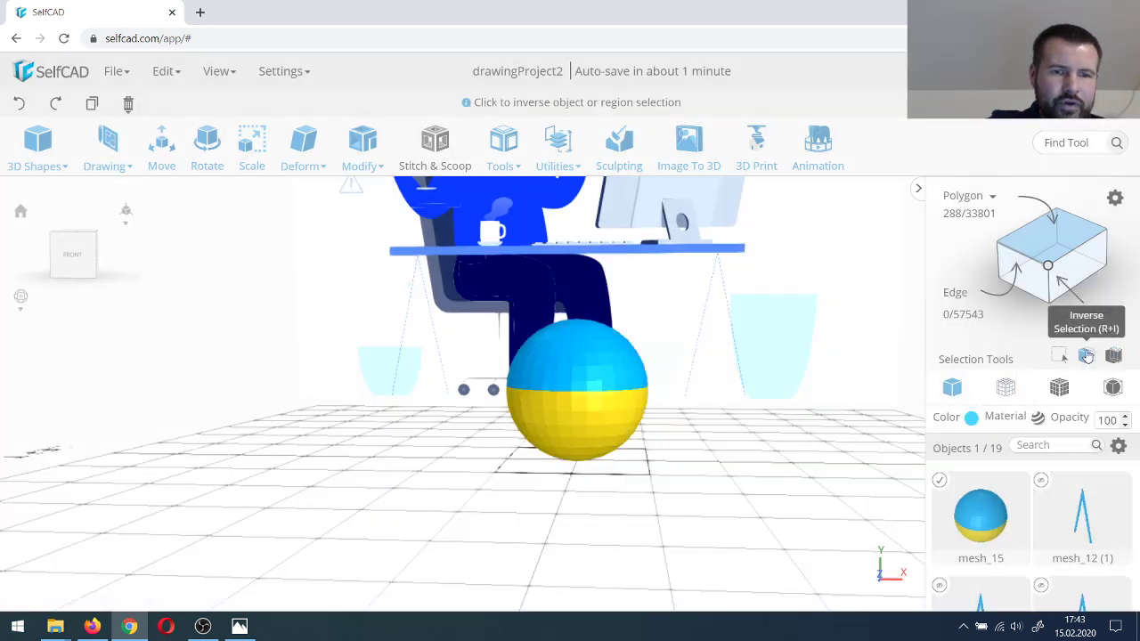
Step: Invert the selection to the sphere's upper part and delete that region to leave an open bowl
left_click(1085, 356)
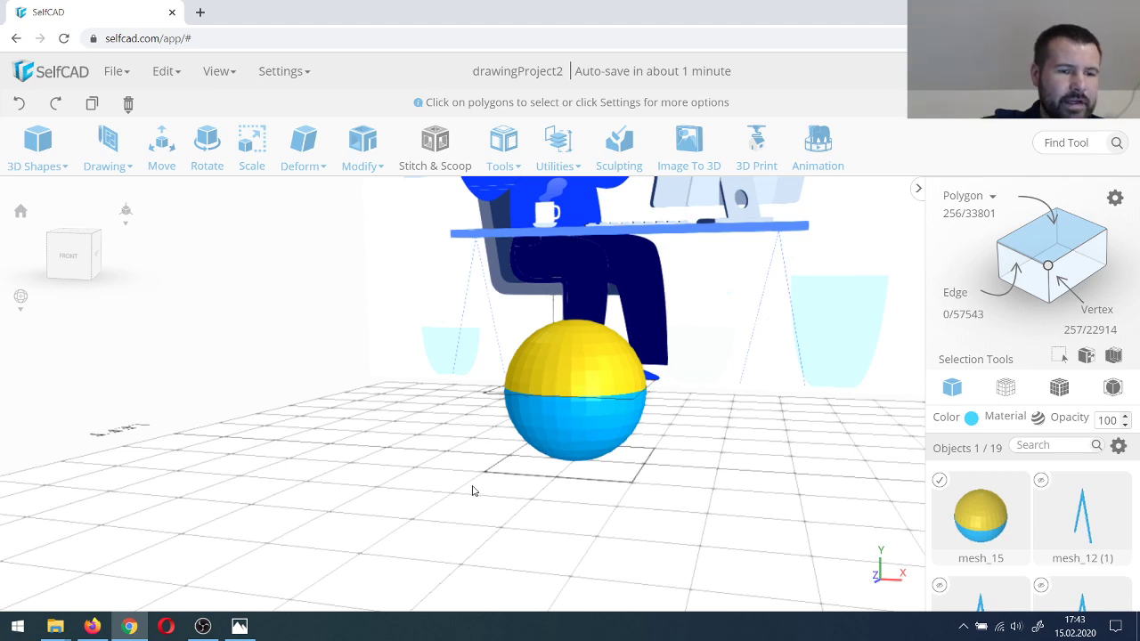
key("Delete")
key("Return")
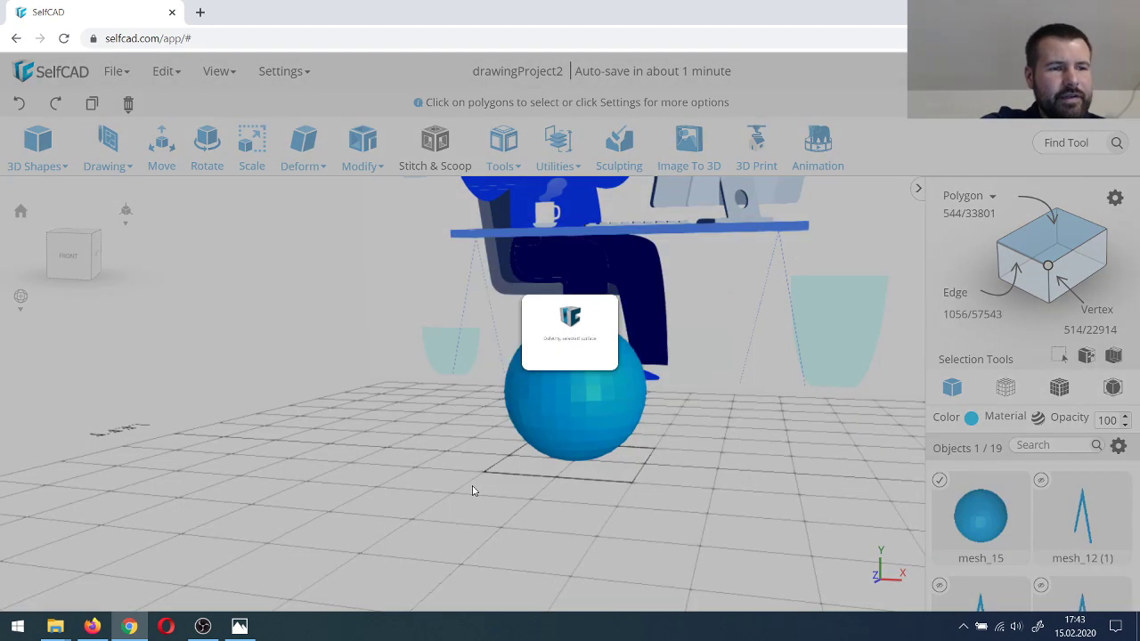
right_click_drag(535, 489, 538, 497)
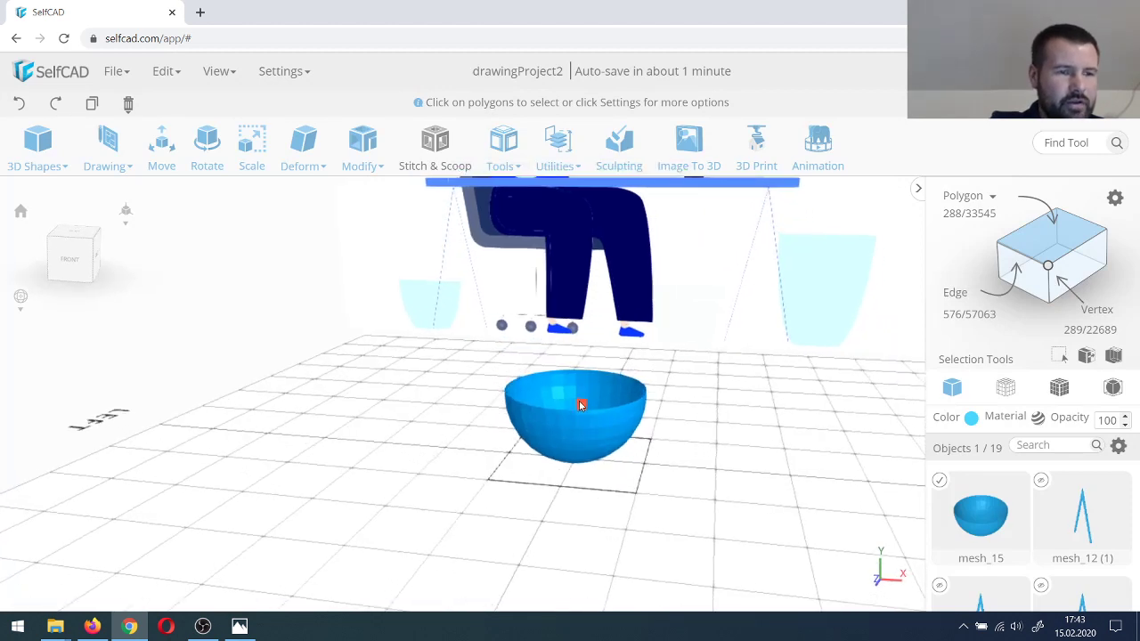
Step: Add a thickness of 3 to the bowl with Add Connections enabled and Vertex Normals disabled
scroll(580, 405, "up", 5)
scroll(562, 401, "down", 2)
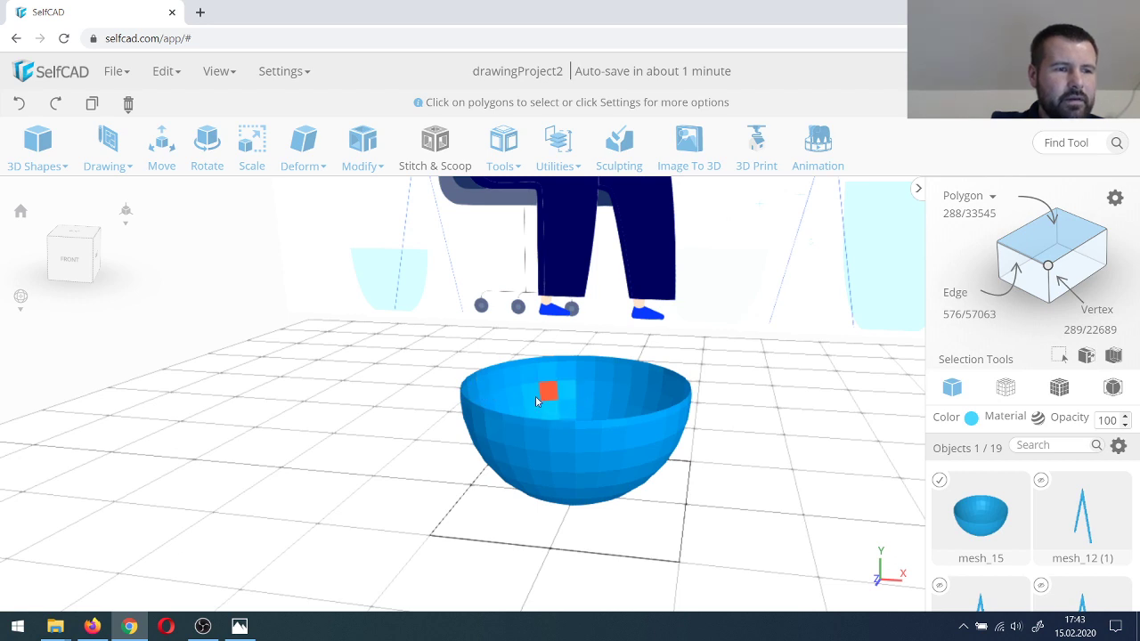
right_click_drag(443, 431, 415, 450)
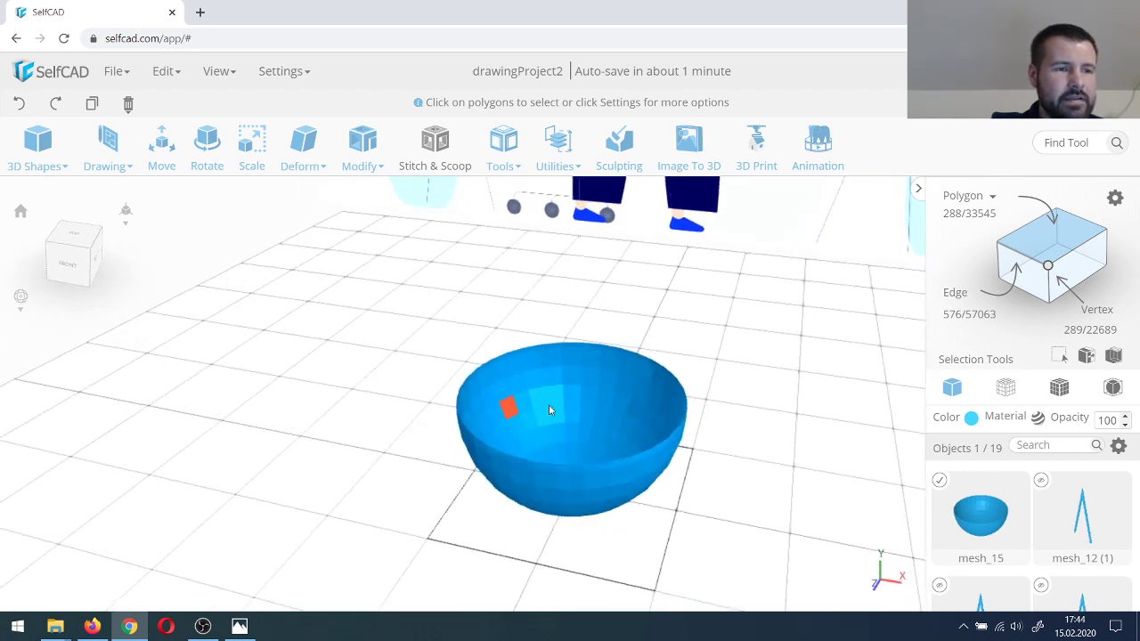
right_click_drag(370, 415, 415, 400)
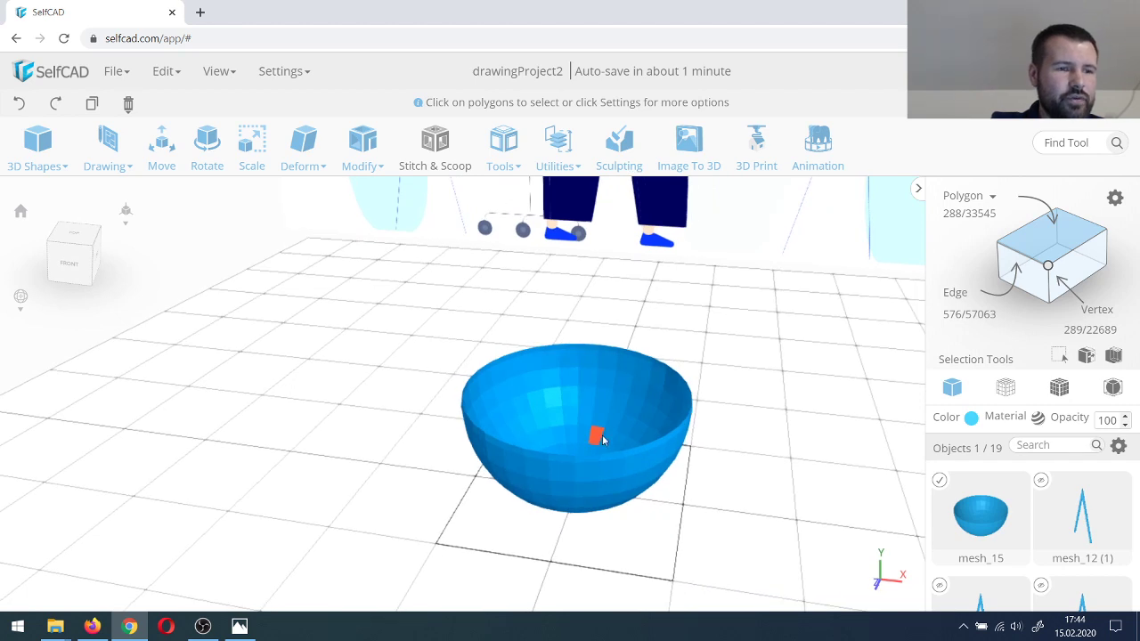
left_click(364, 159)
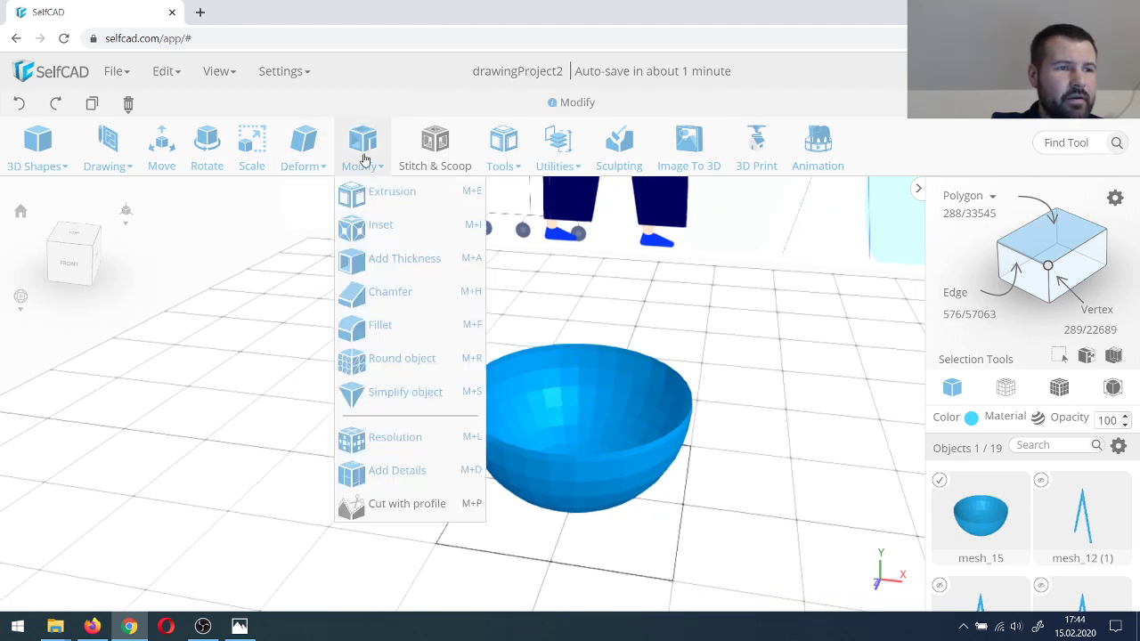
left_click(408, 266)
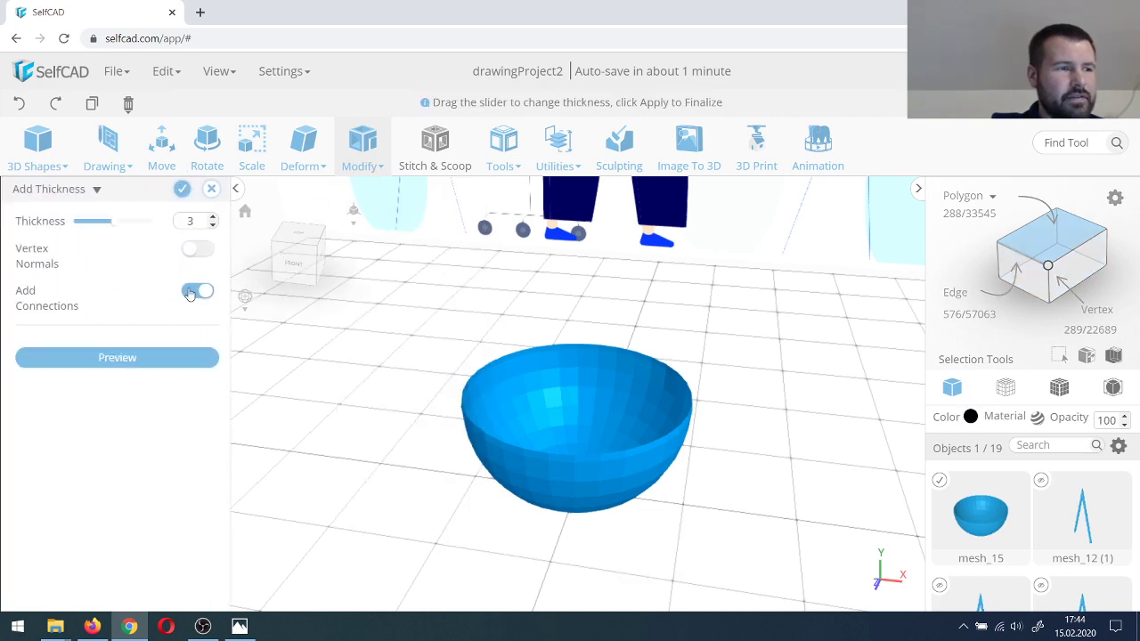
left_click(164, 359)
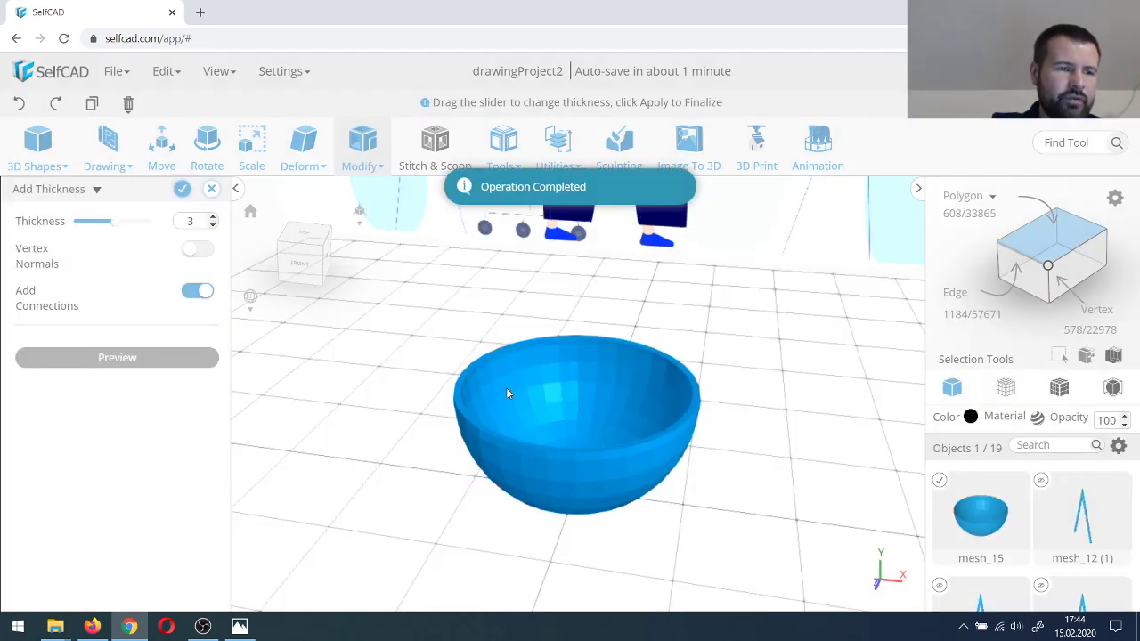
left_click(181, 190)
Step: Hide all objects, including the thickened bowl, so only the grid and the reference image remain
scroll(415, 405, "down", 5)
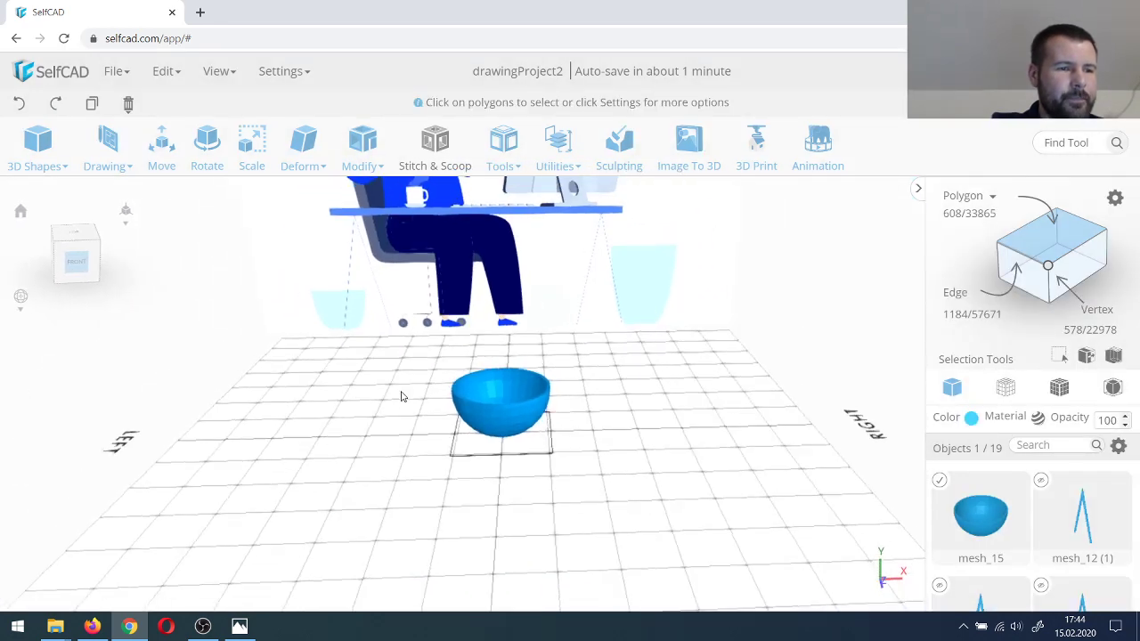
left_click_drag(400, 392, 393, 393)
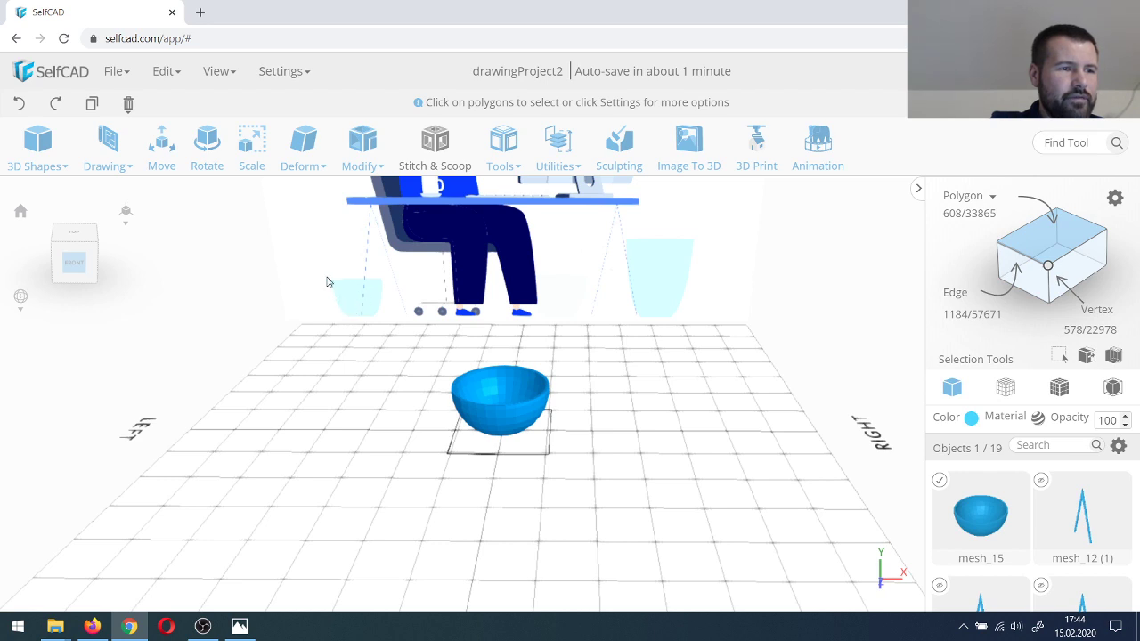
left_click(161, 154)
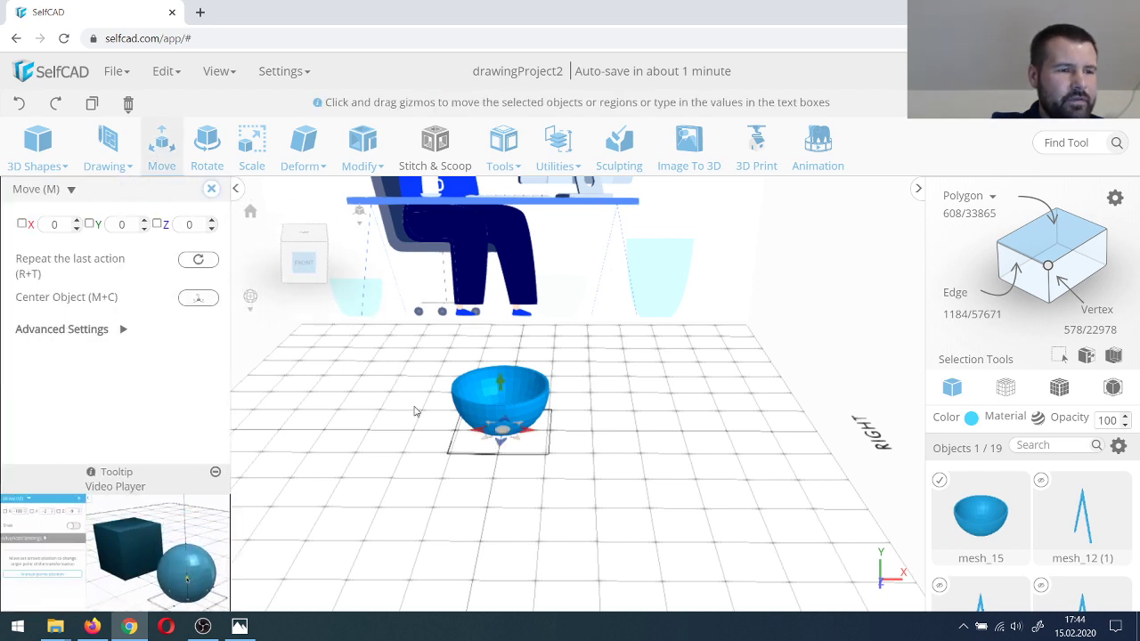
left_click(278, 71)
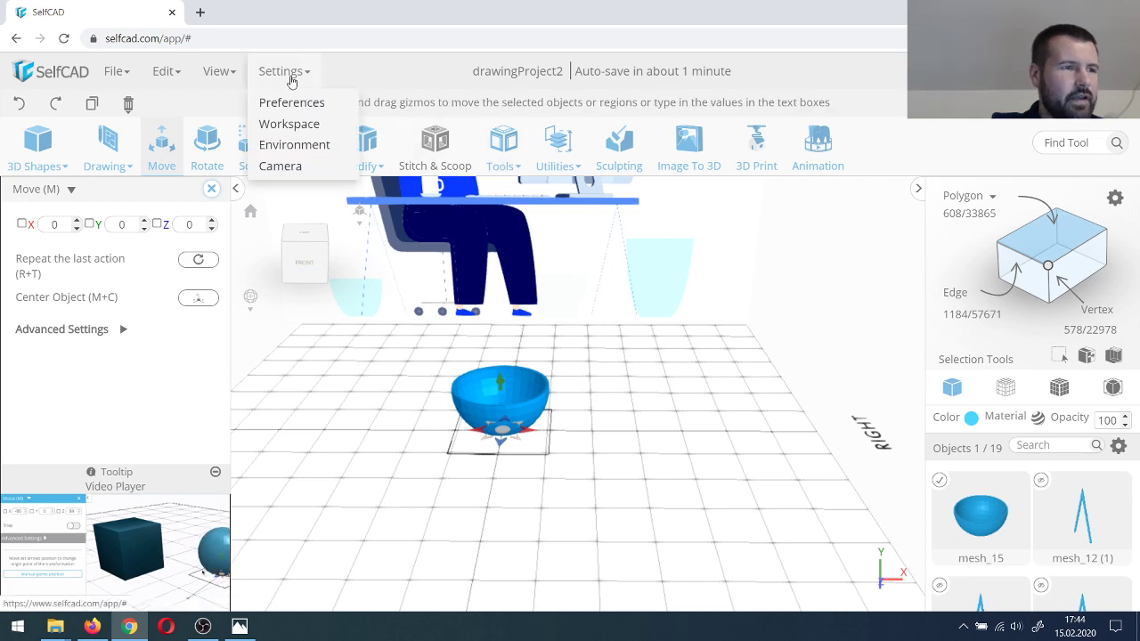
left_click(218, 71)
left_click(208, 99)
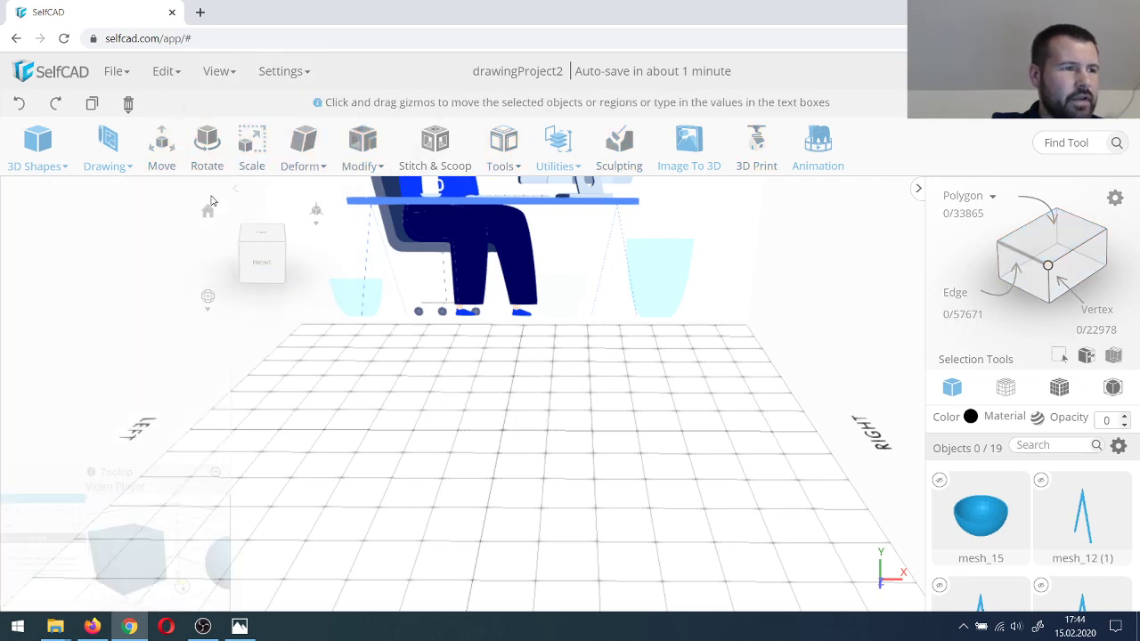
Step: Start a Free Hand drawing on the ground plane and look through the Spline tool's settings categories
left_click_drag(500, 444, 460, 471)
left_click_drag(446, 413, 496, 415)
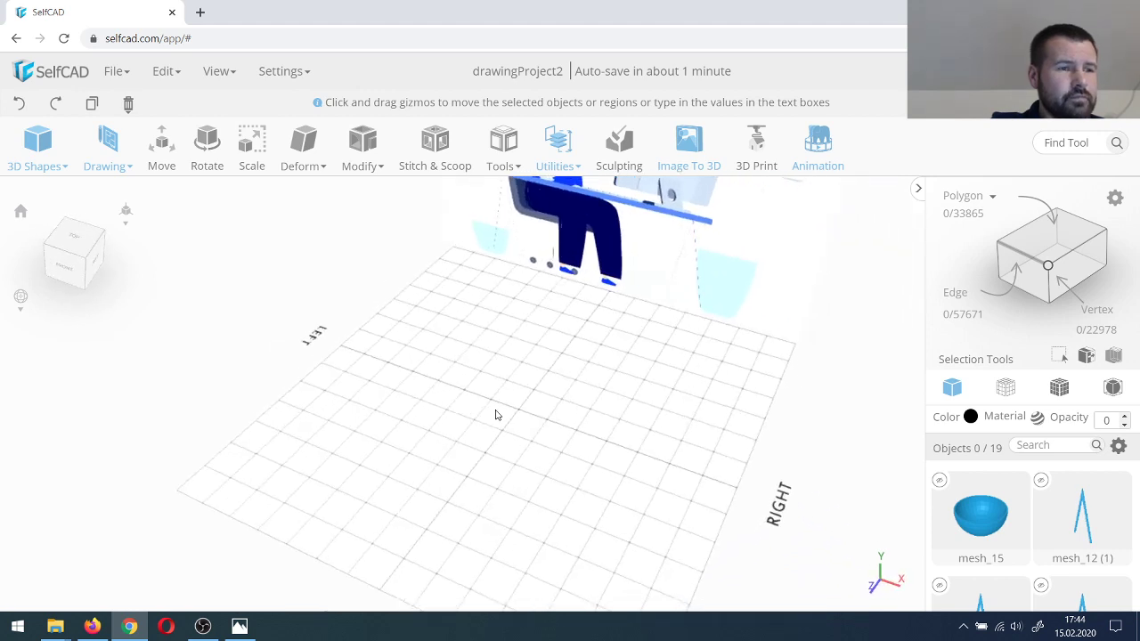
left_click(107, 149)
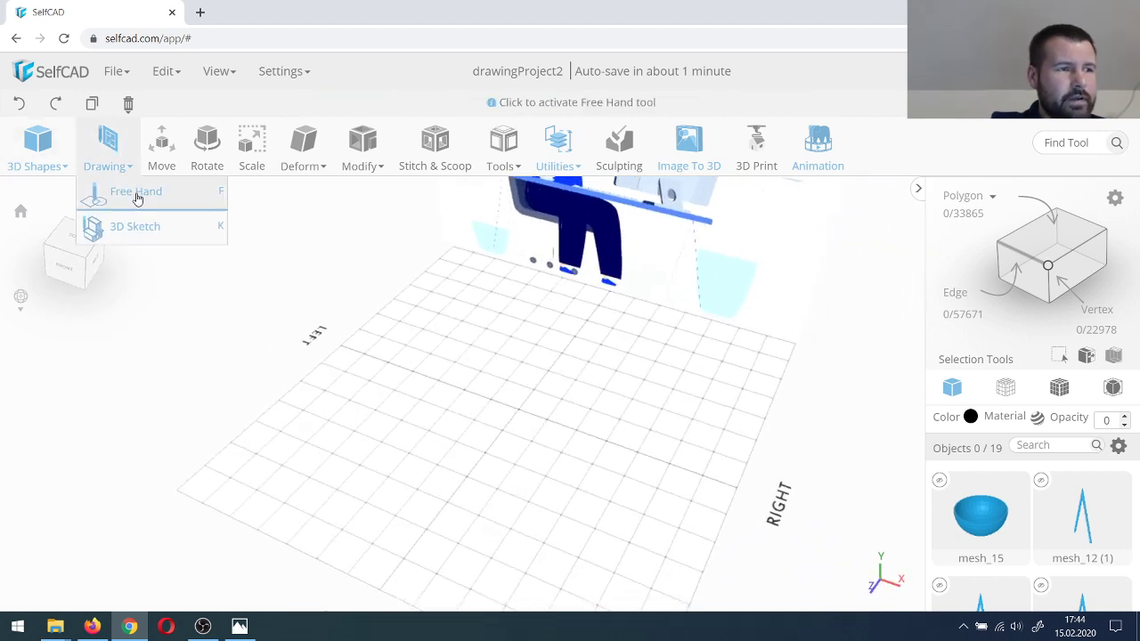
left_click(136, 194)
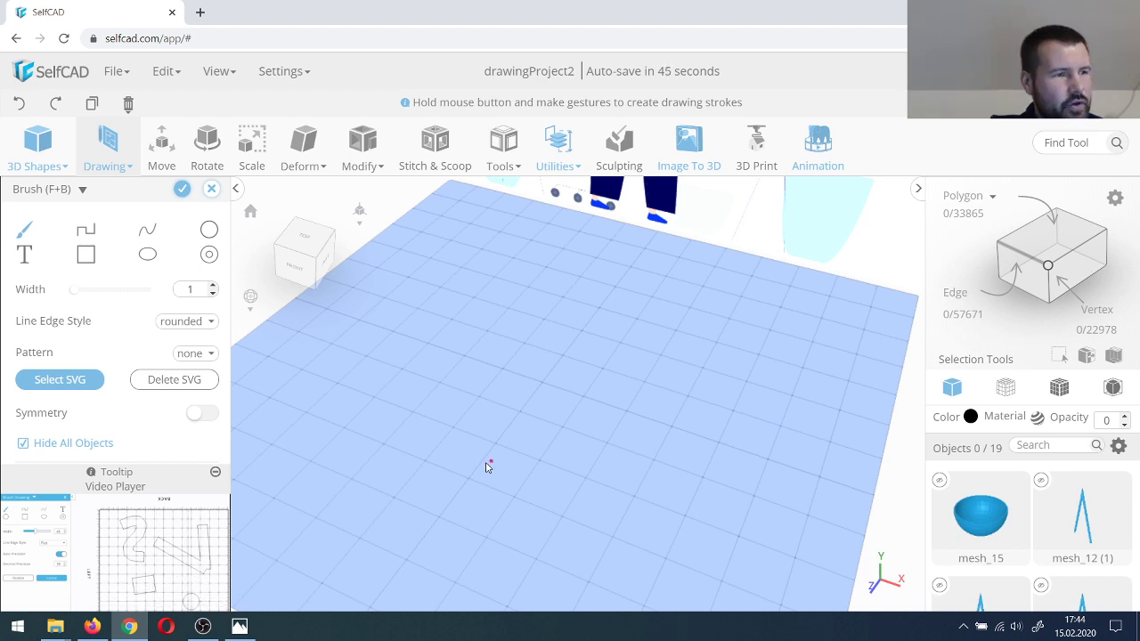
left_click(147, 230)
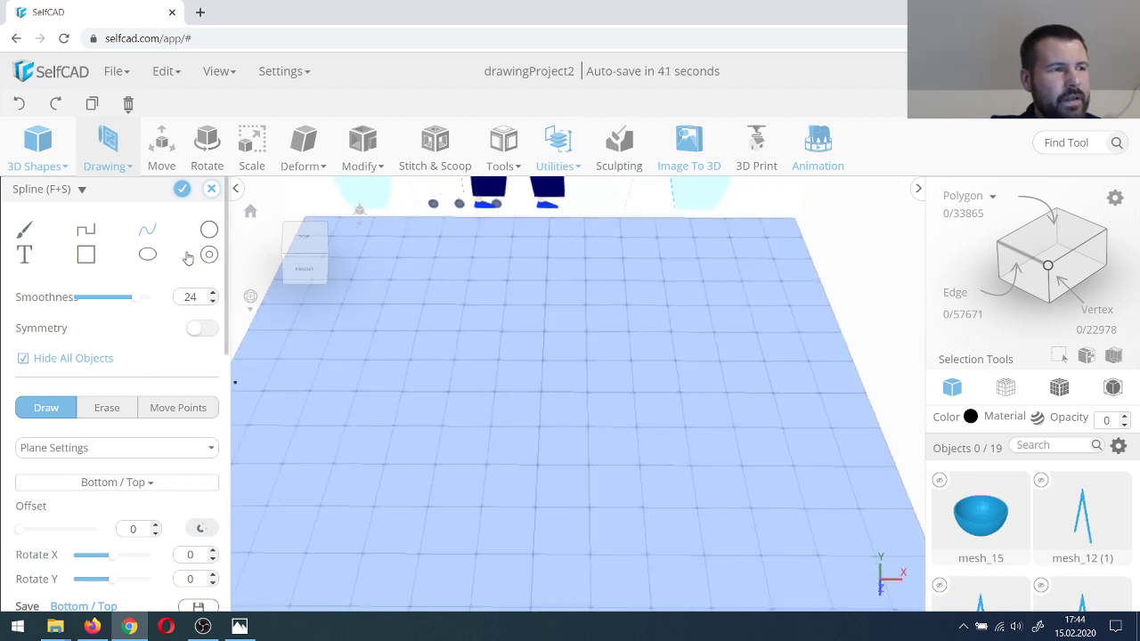
scroll(165, 346, "down", 1)
left_click(145, 419)
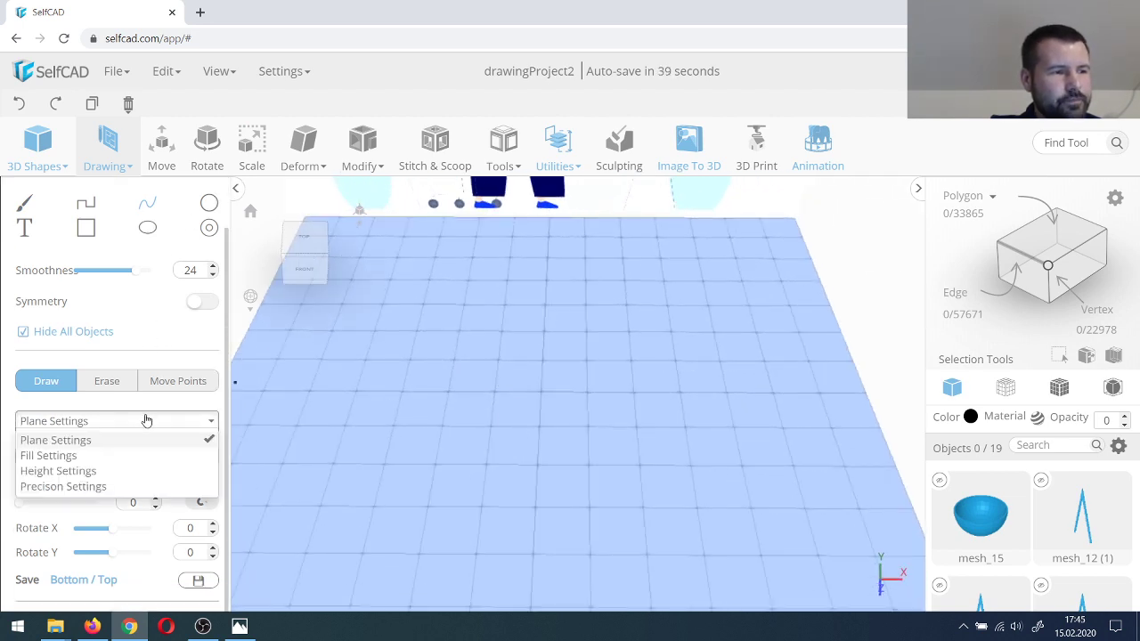
left_click(145, 419)
scroll(146, 336, "up", 1)
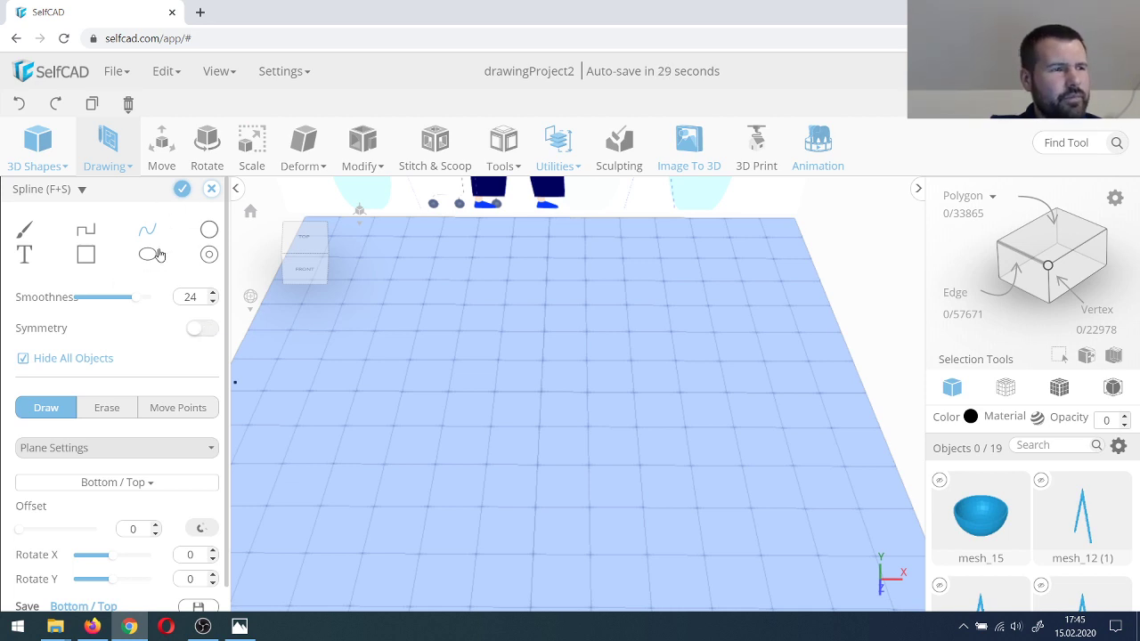
Step: Switch to the Brush drawing tool, set its pattern to Pattern and its width to 60
left_click(34, 234)
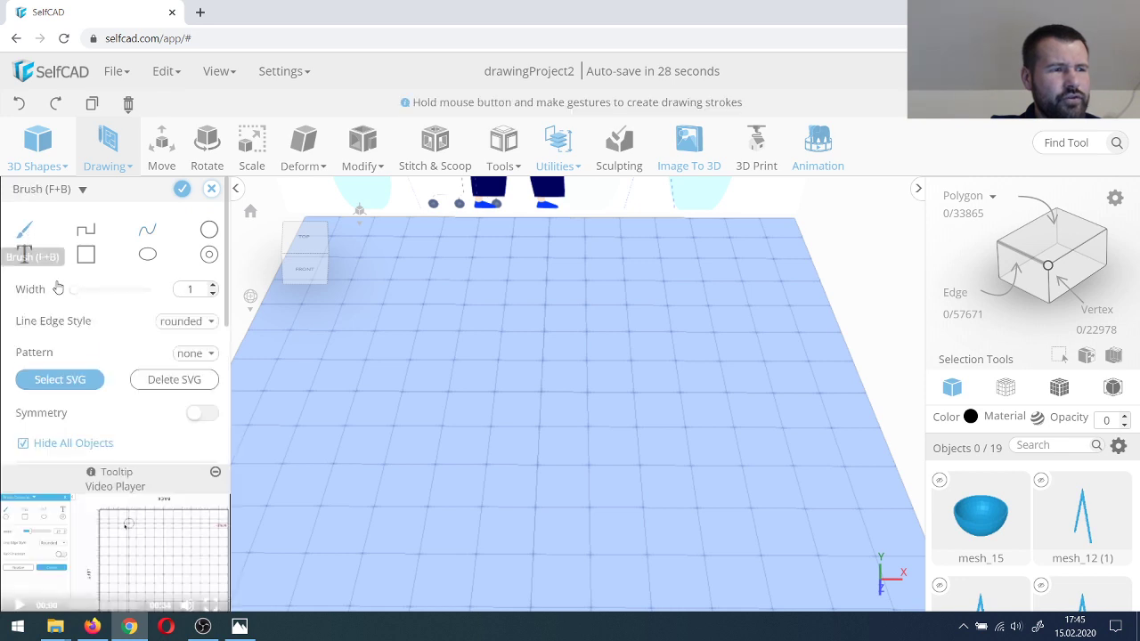
left_click(199, 355)
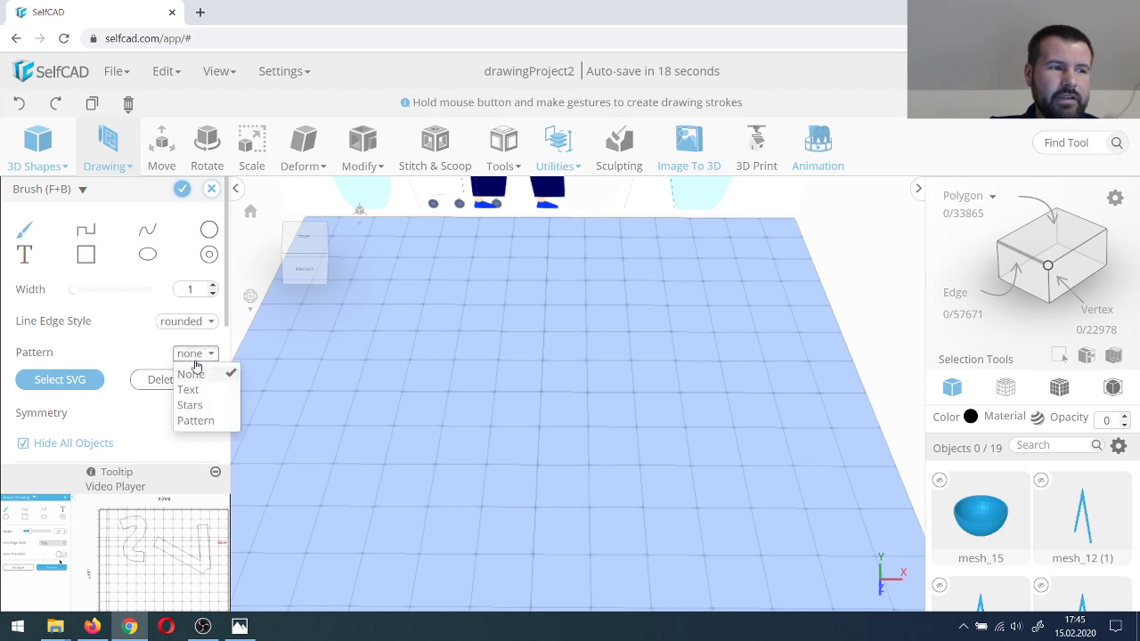
left_click(203, 419)
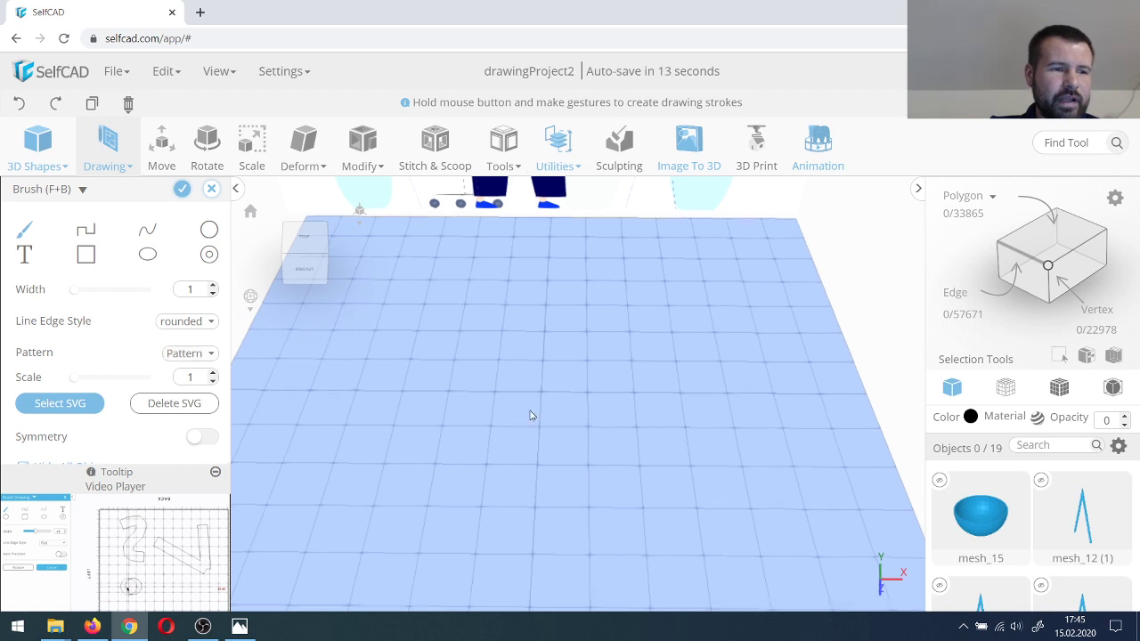
right_click_drag(530, 412, 514, 412)
left_click_drag(75, 290, 102, 296)
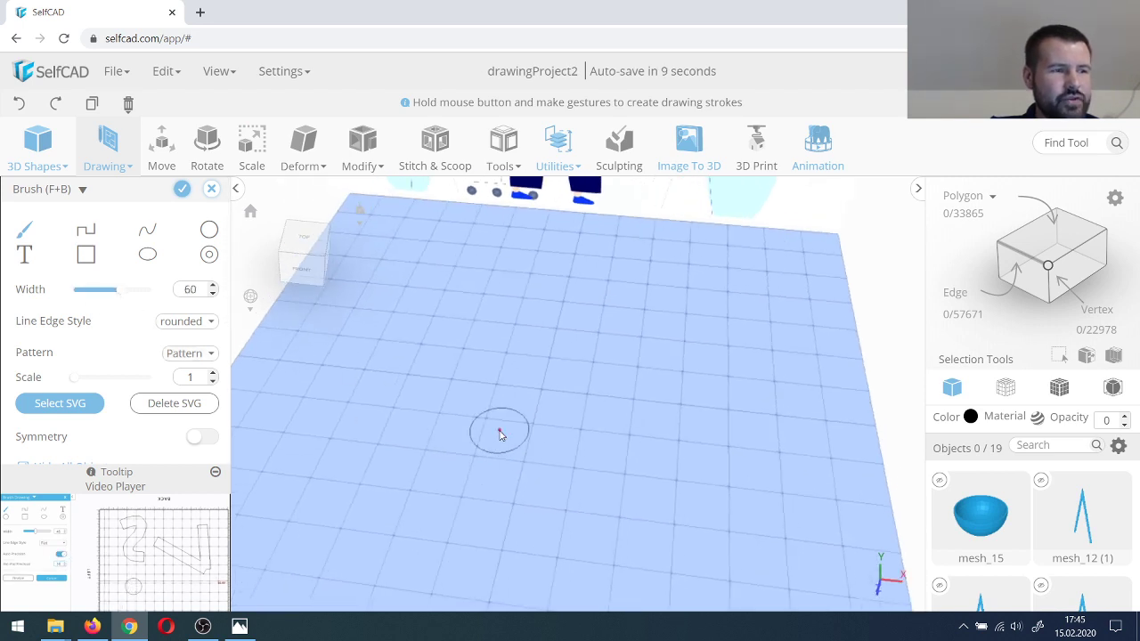
Step: Set the brush pattern to Stars and paint two strokes of stars across the middle of the drawing plane
left_click(188, 357)
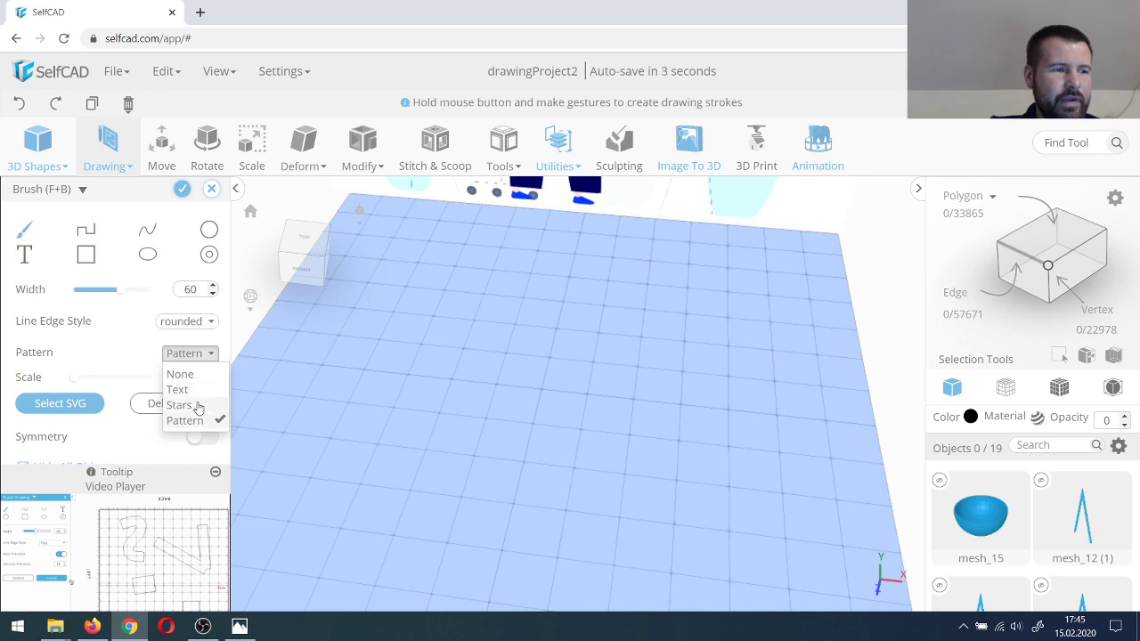
left_click(198, 408)
left_click_drag(419, 428, 695, 427)
mouse_move(624, 407)
left_mouse_down()
mouse_move(478, 409)
mouse_move(687, 410)
mouse_move(470, 370)
mouse_move(684, 375)
mouse_move(465, 349)
mouse_move(610, 347)
mouse_move(709, 373)
mouse_move(566, 316)
mouse_move(712, 335)
left_mouse_up()
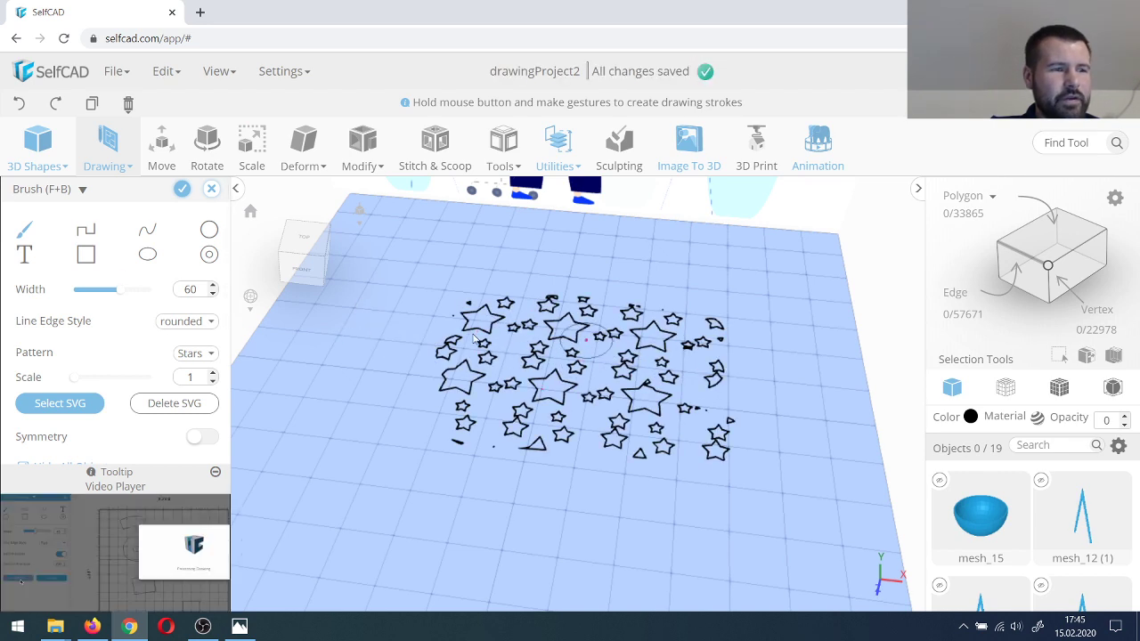
Step: Try erasing a star-patterned rectangle from the left side of the painted stars with the Rectangle tool and undo it
left_click(85, 255)
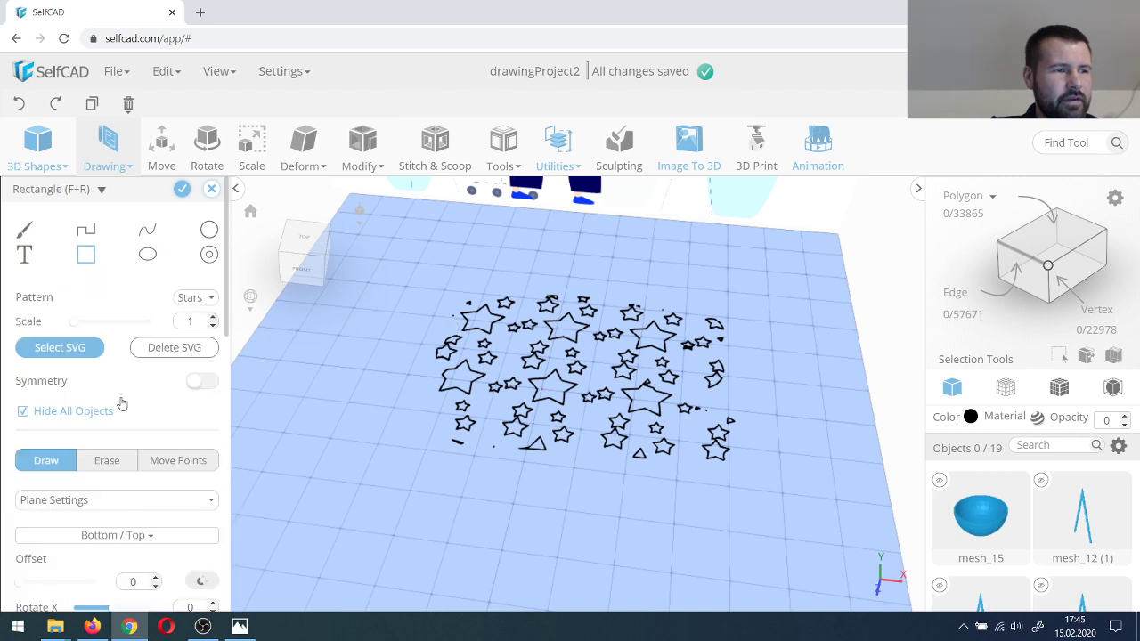
left_click(107, 461)
left_click(415, 294)
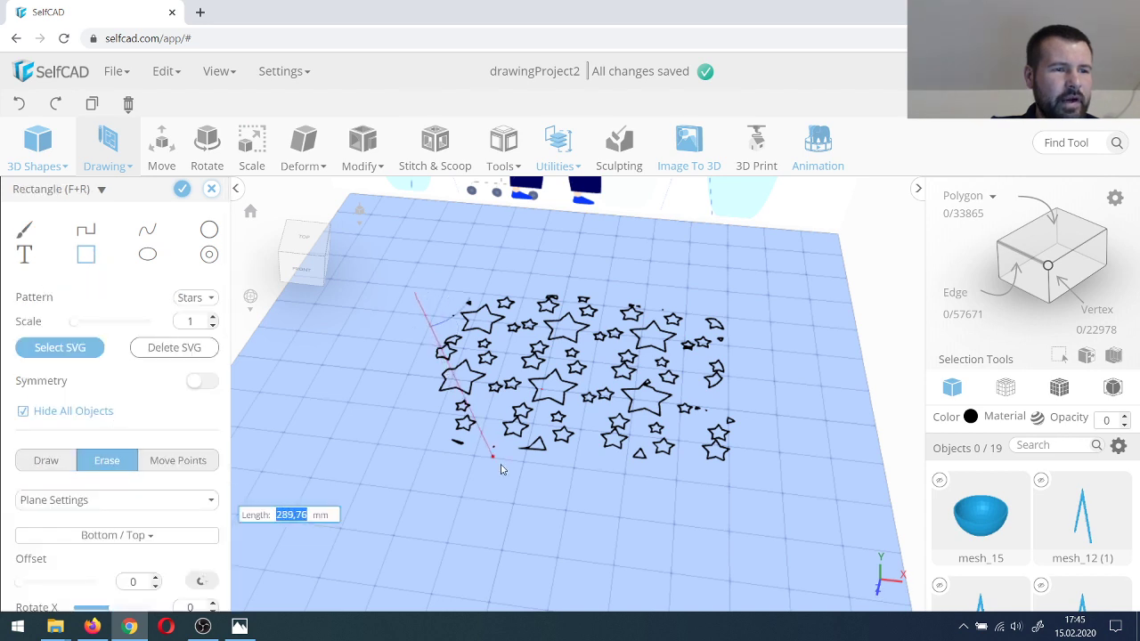
left_click(450, 502)
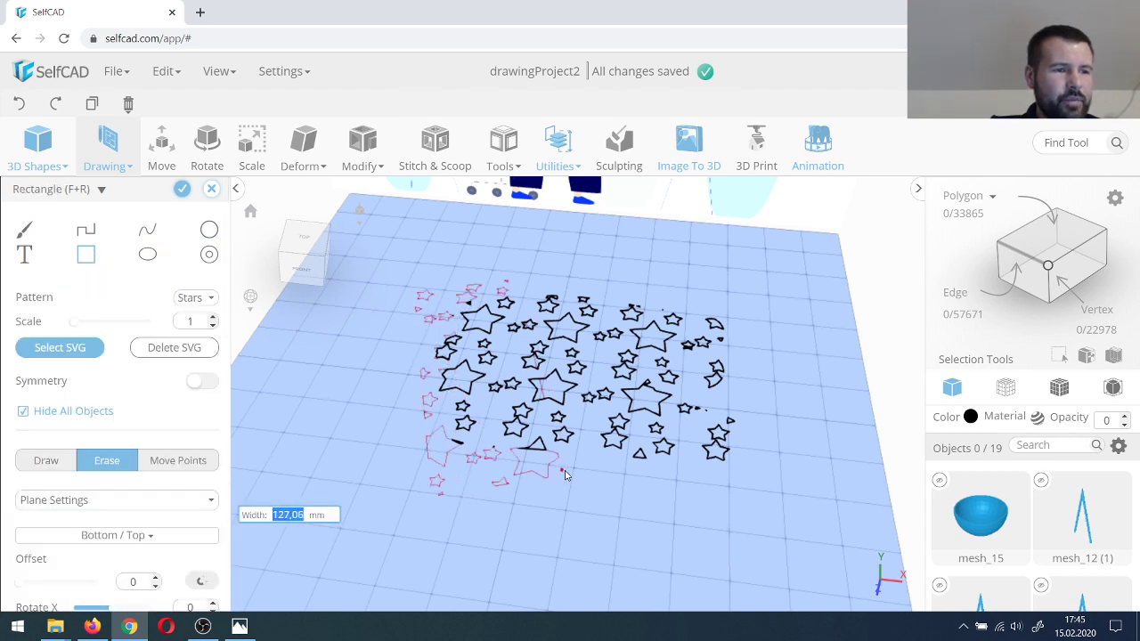
left_click(566, 477)
mouse_move(30, 122)
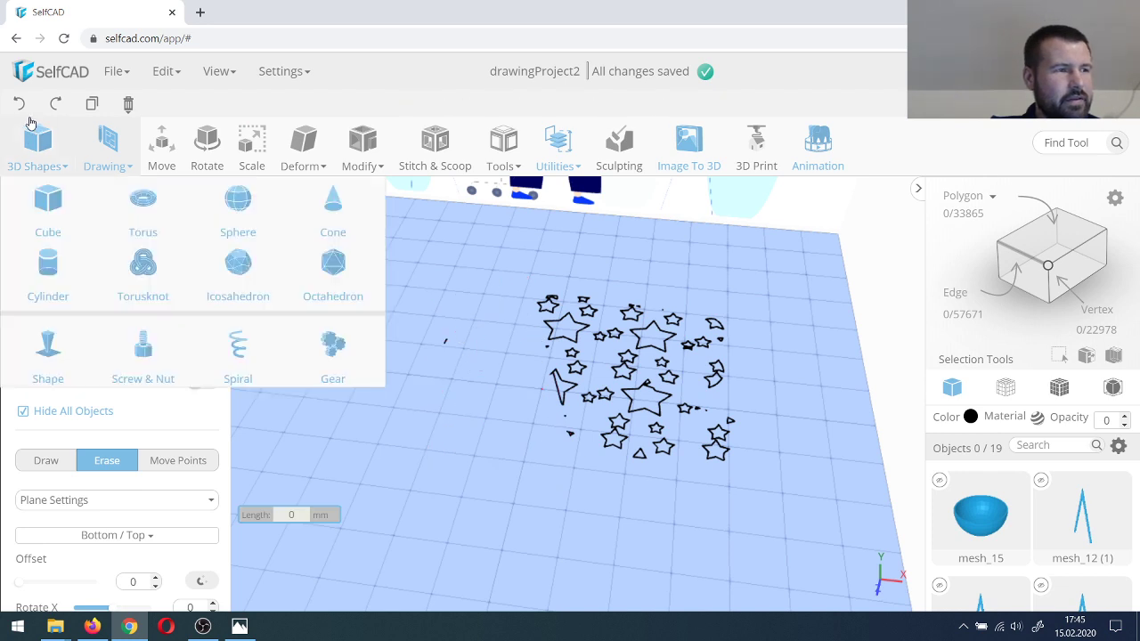
left_click(19, 103)
Step: Try erasing a wider star-patterned rectangle across the middle of the painted stars and undo it
left_click(445, 323)
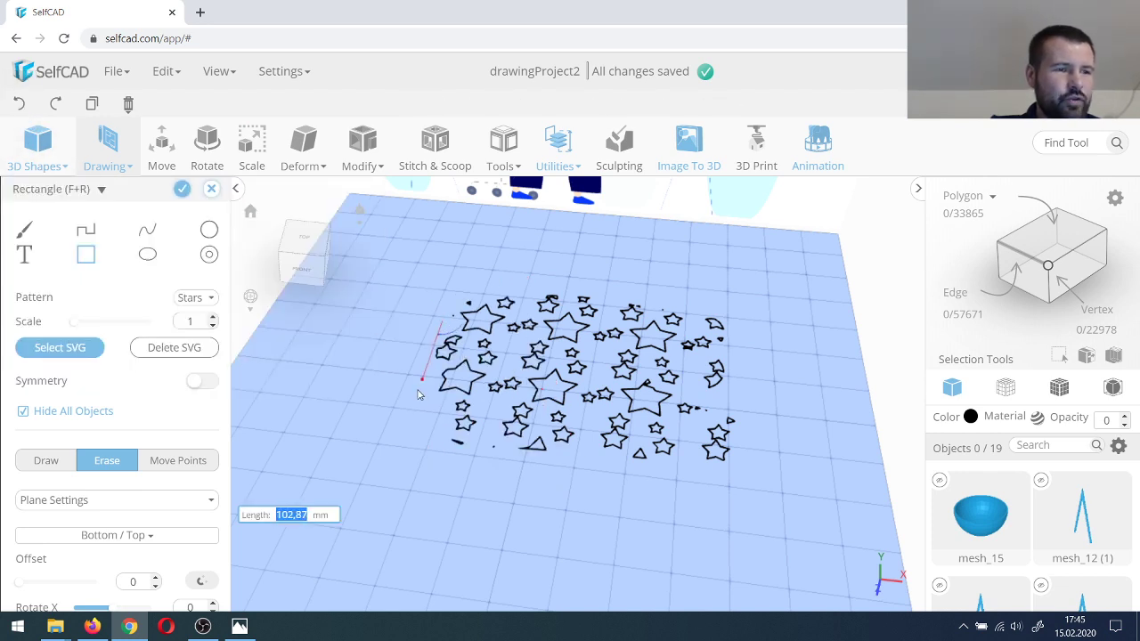
left_click(409, 413)
left_click(695, 424)
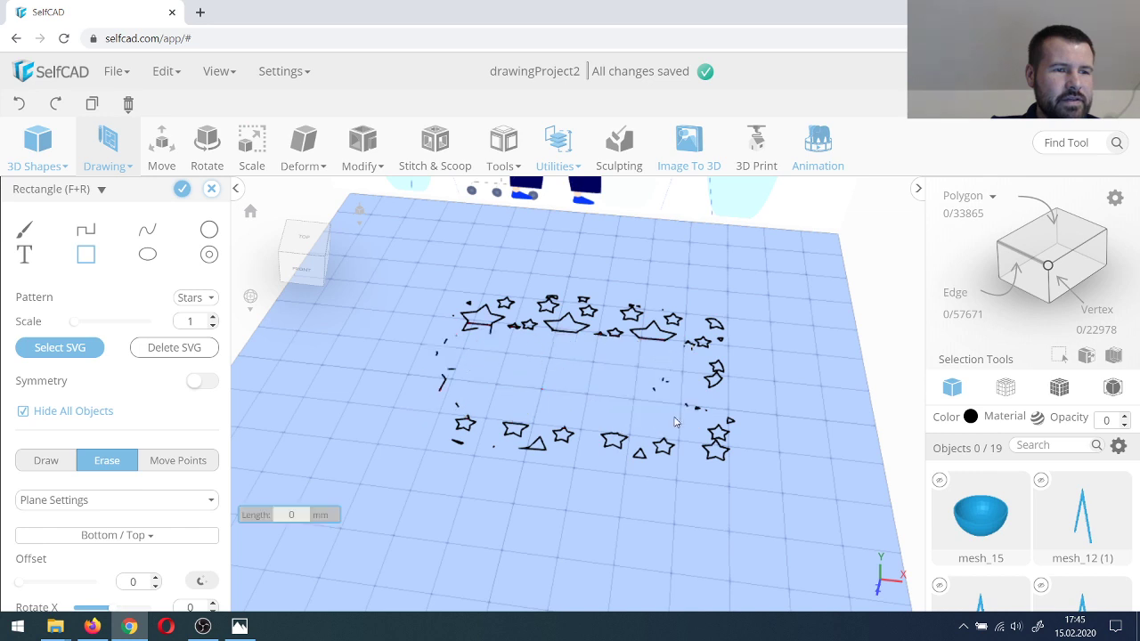
left_click(19, 104)
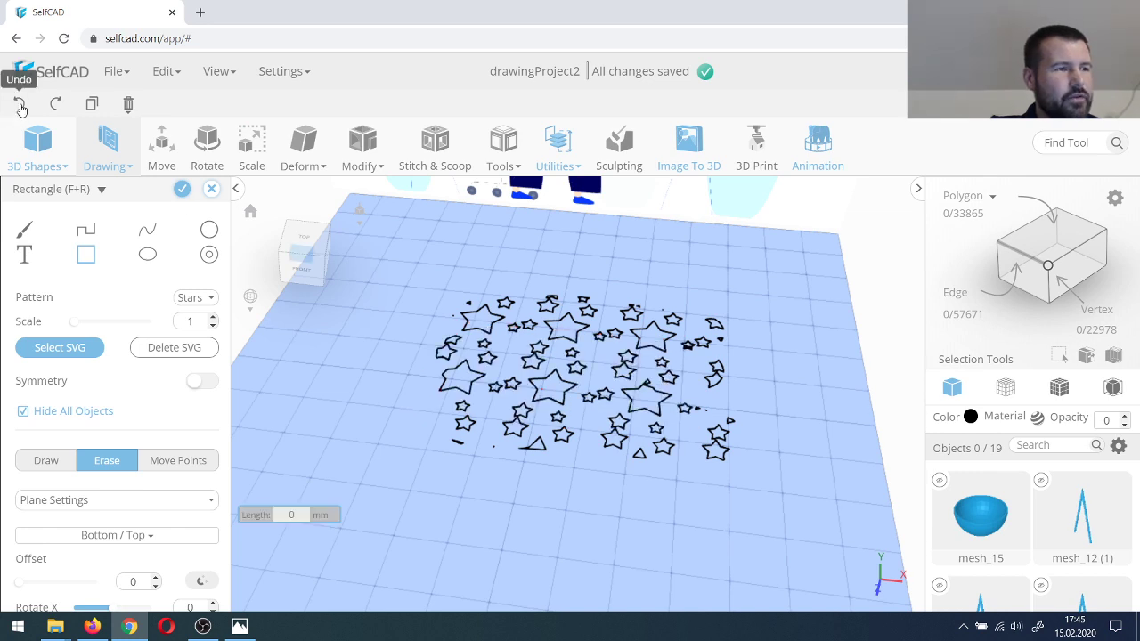
Step: Undo the painted stars and draw a plain rectangle in the middle of the plane with the pattern set to None
left_click(19, 104)
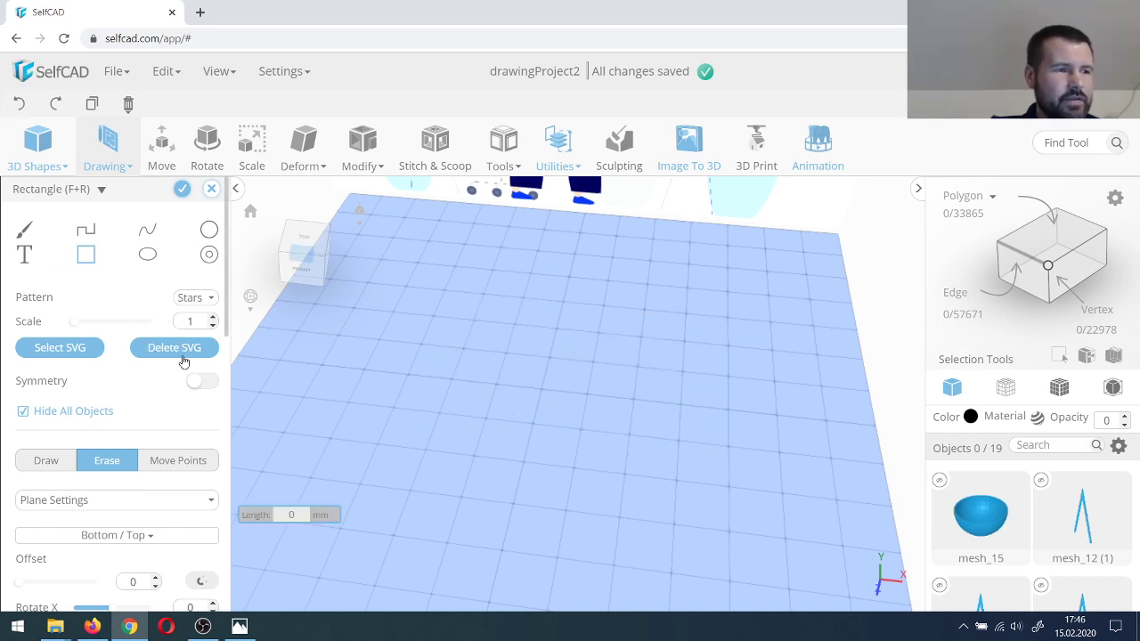
left_click(203, 304)
left_click(192, 318)
left_click(450, 331)
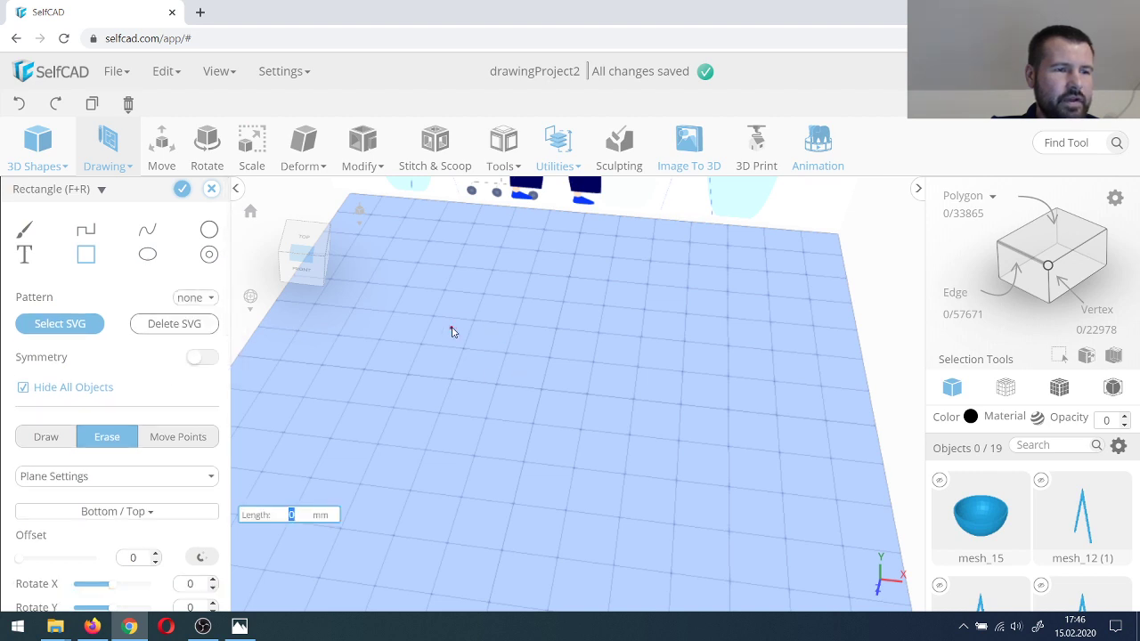
left_click(54, 438)
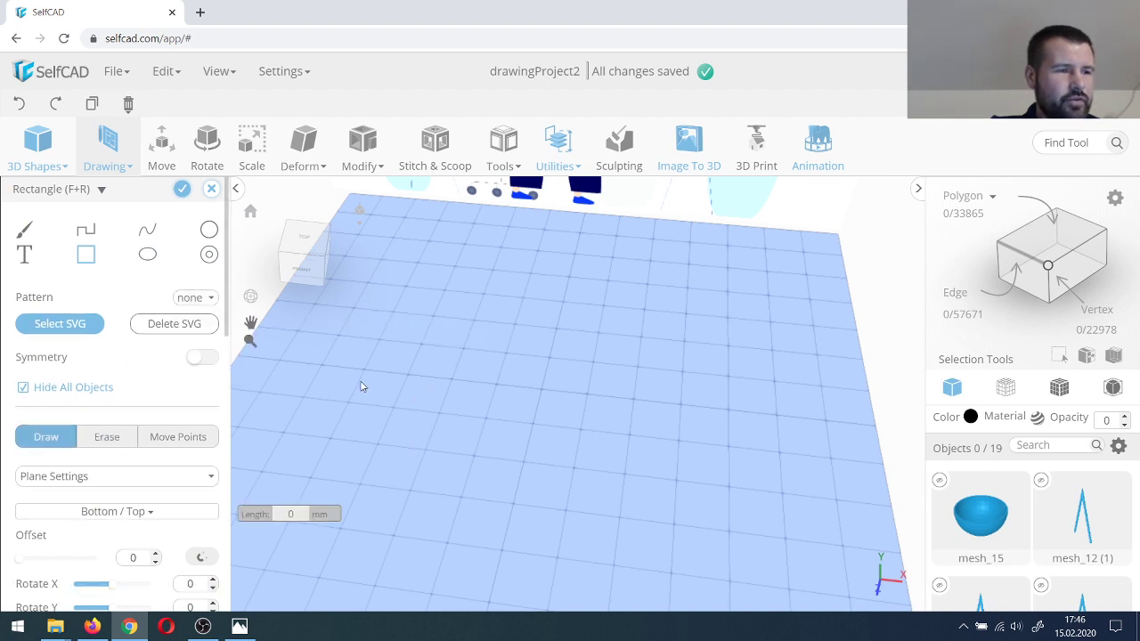
left_click(463, 318)
left_click(734, 486)
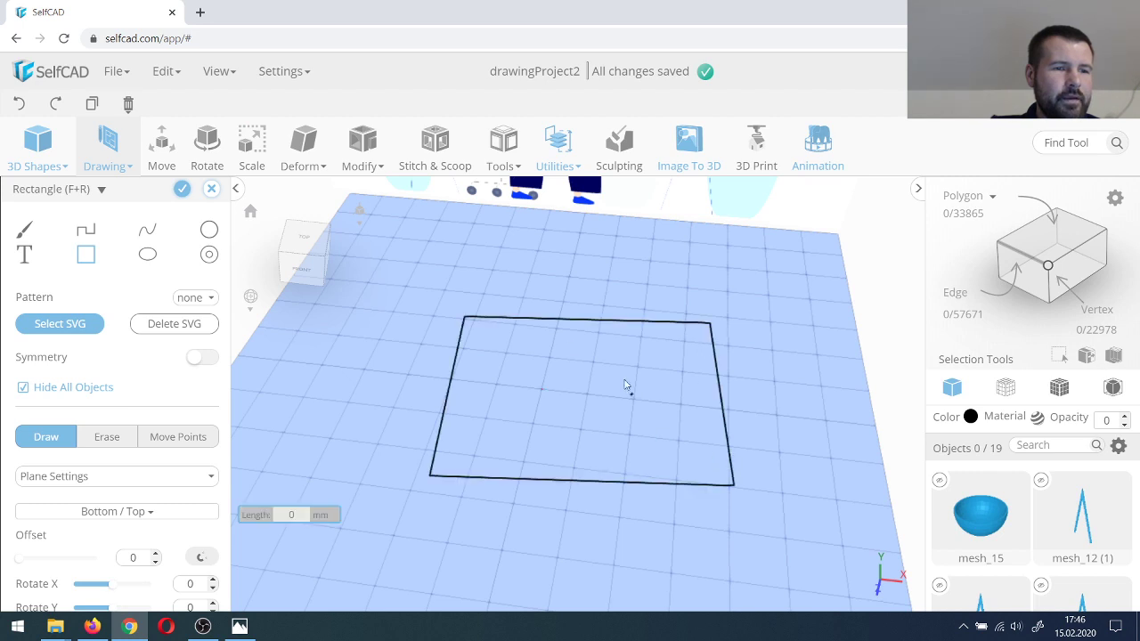
Step: Erase a rectangular area of the Stars pattern inside the drawn rectangle and finalize the drawing as a solid plate
left_click(197, 297)
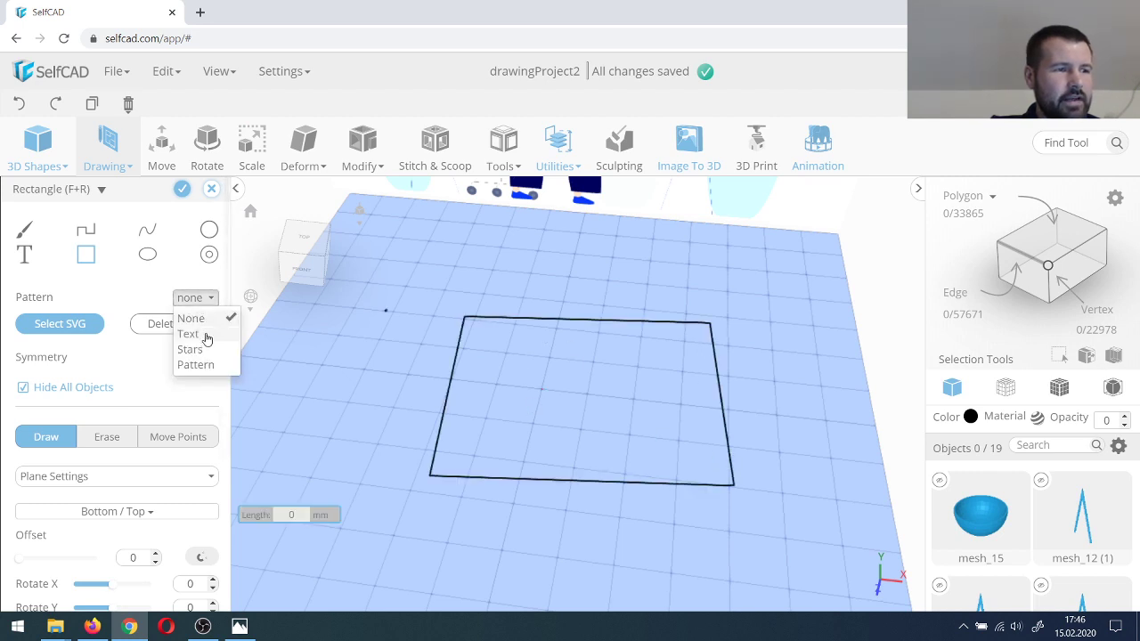
left_click(193, 349)
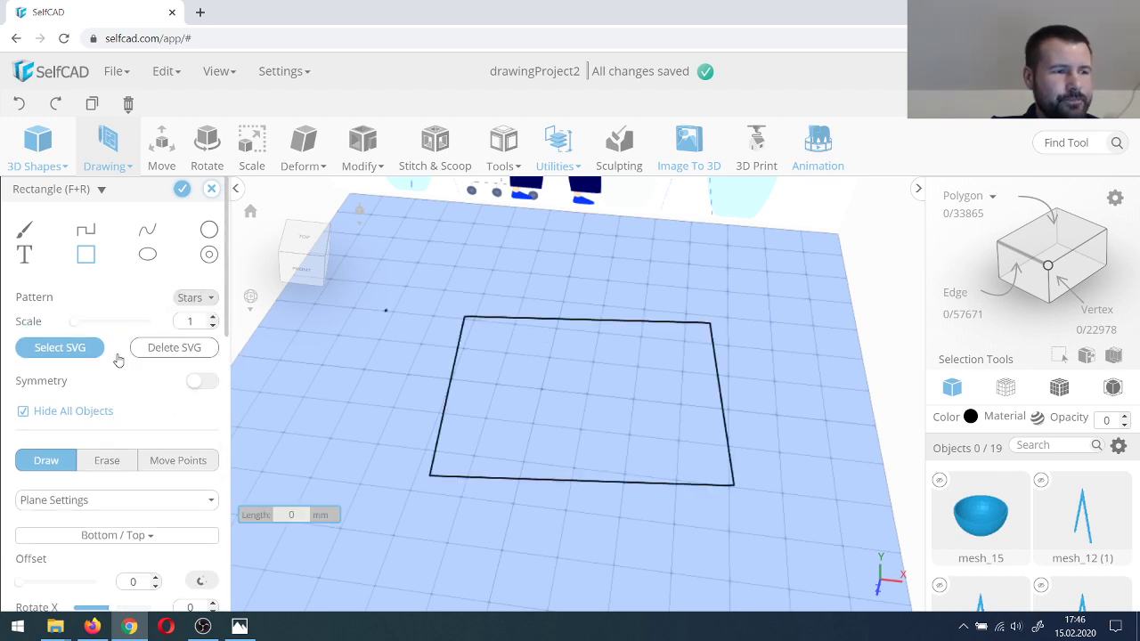
left_click(110, 464)
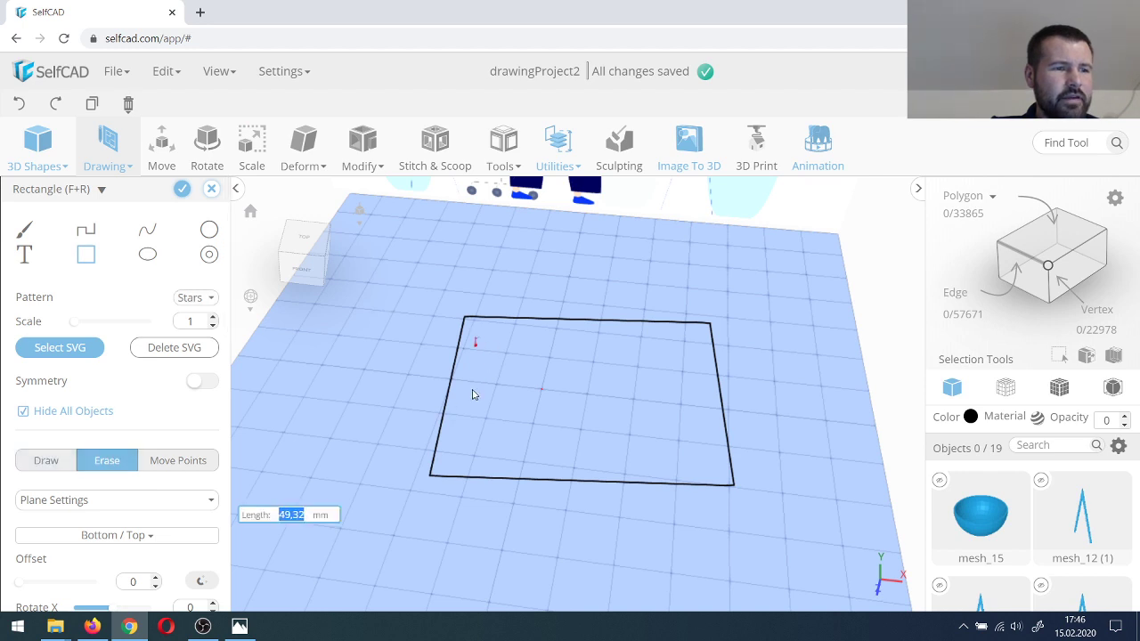
mouse_move(473, 395)
left_mouse_down()
mouse_move(458, 467)
mouse_move(692, 437)
mouse_move(673, 439)
left_mouse_up()
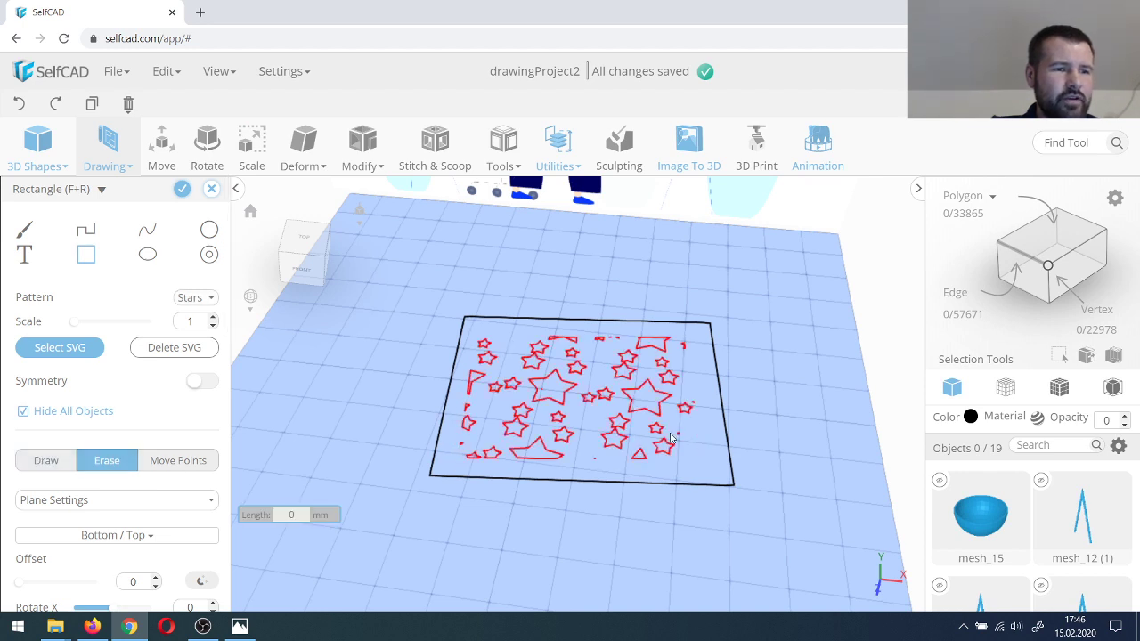
left_click(182, 189)
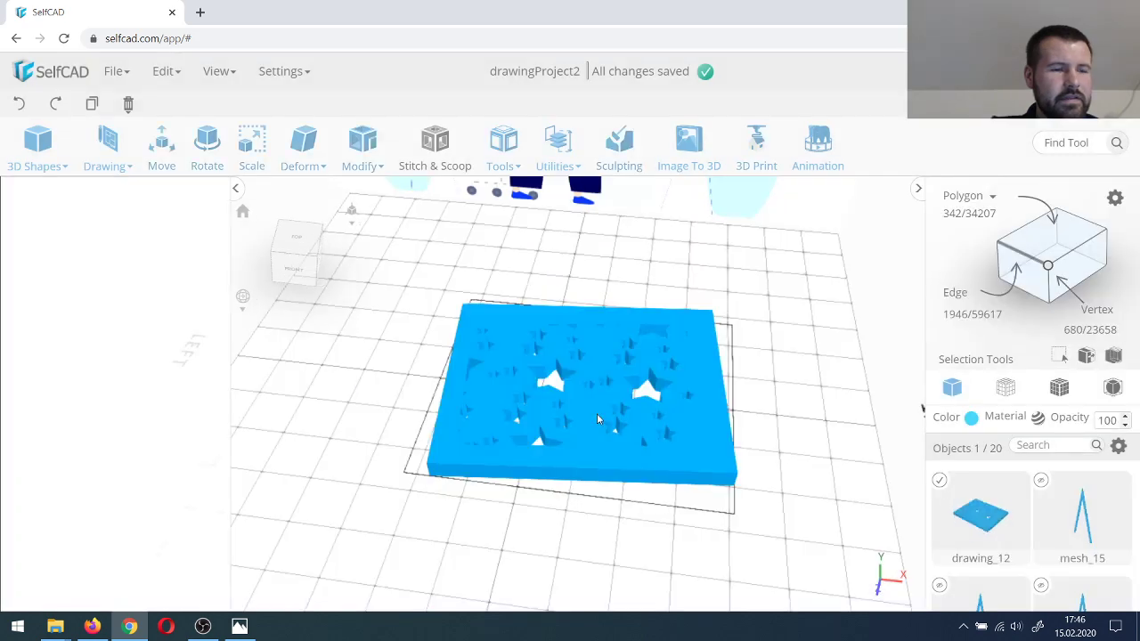
Step: Inspect the star-shaped cutouts in the plate from above and at an angle, and delete the plate
right_click_drag(590, 441, 608, 477)
scroll(597, 419, "up", 5)
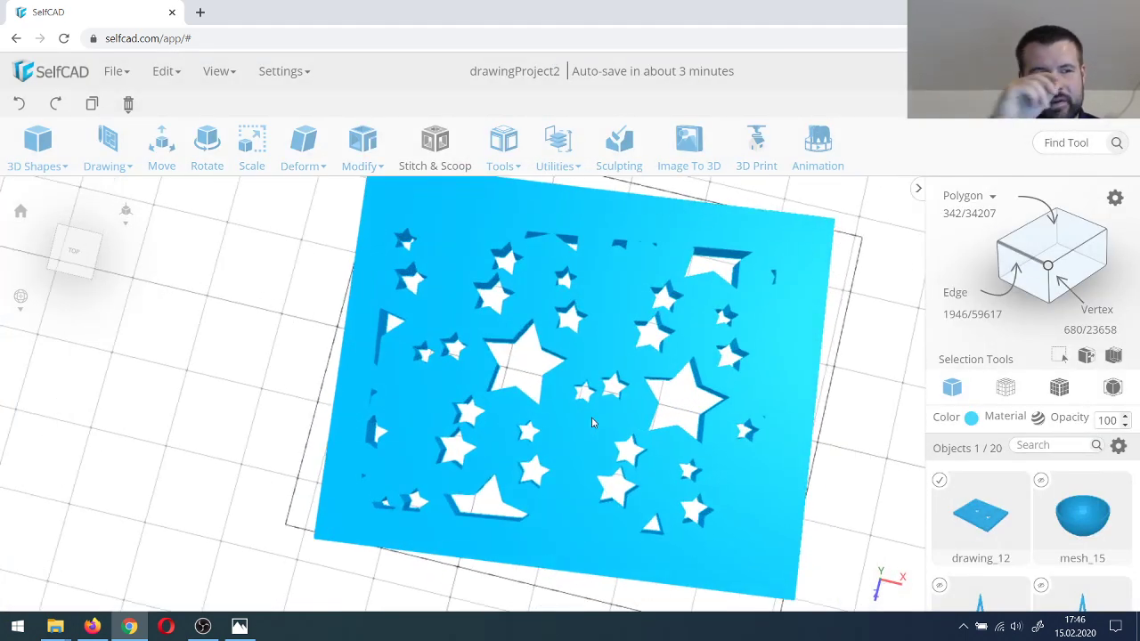
scroll(592, 419, "down", 5)
right_click_drag(598, 418, 595, 381)
scroll(595, 379, "down", 1)
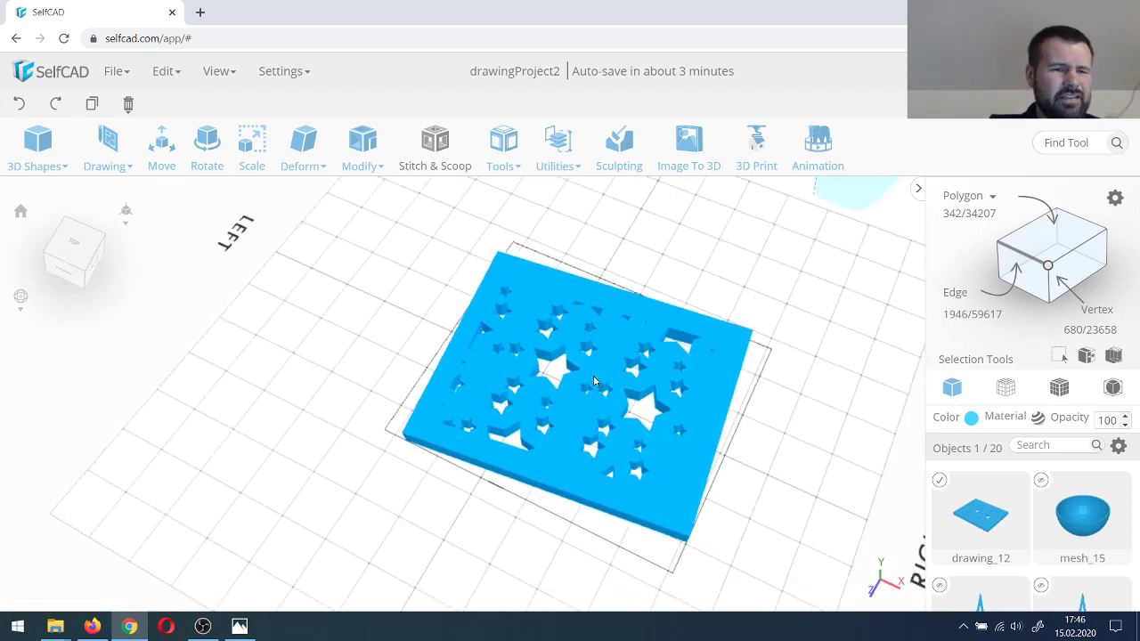
key("Delete")
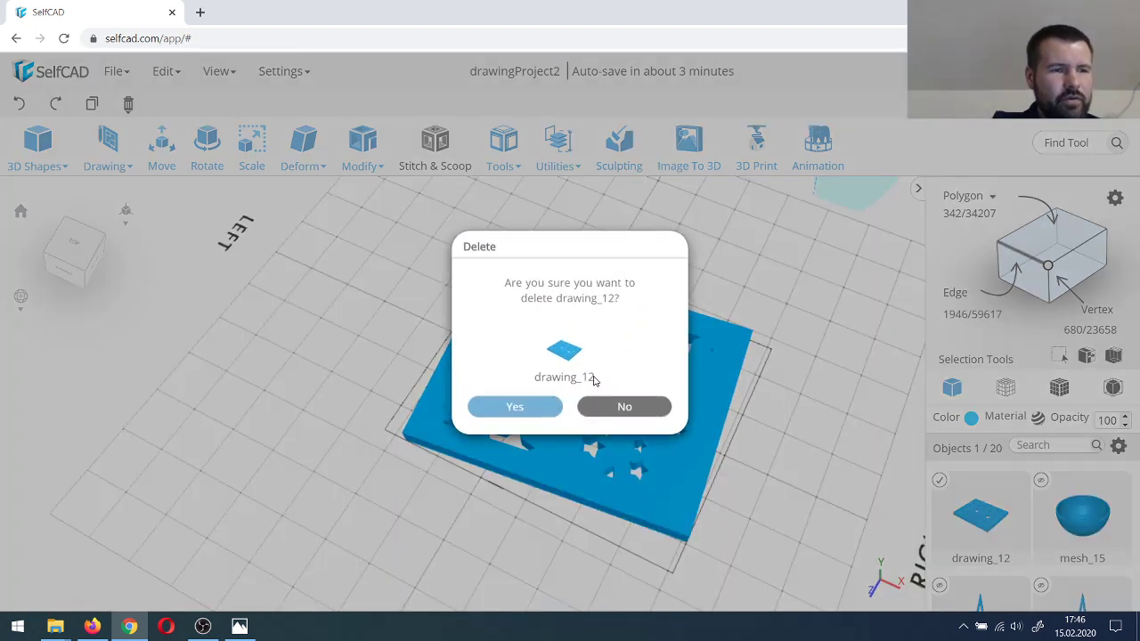
key("Return")
Step: Start a new Free Hand drawing, compare the Brush and Spline options, and enable X symmetry for the Spline tool
right_click_drag(524, 409, 562, 370)
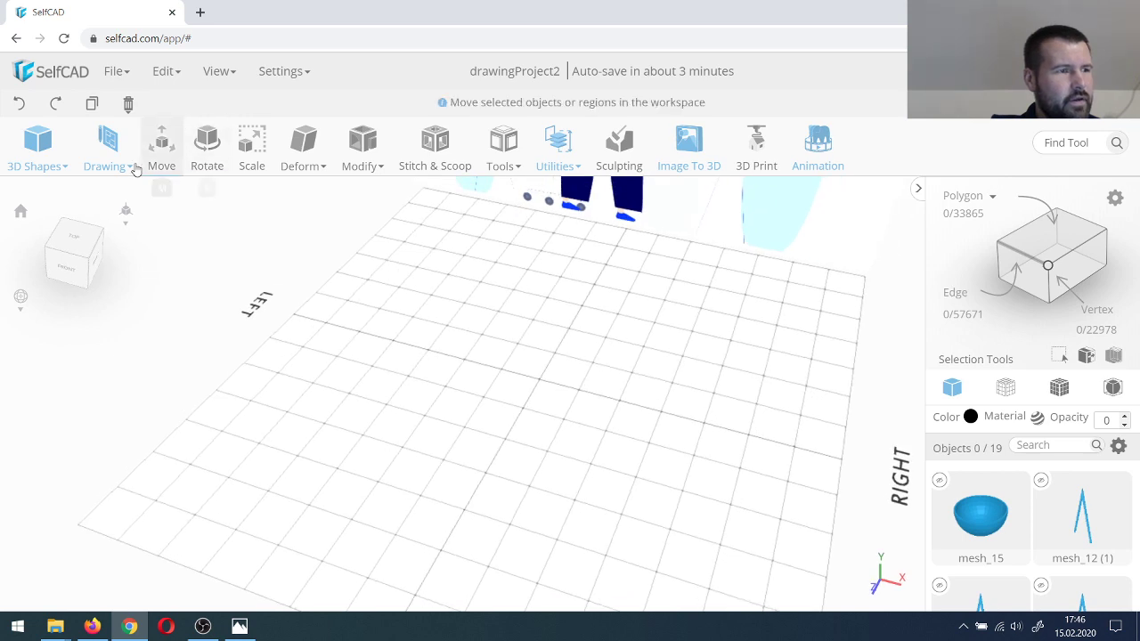
left_click(107, 147)
left_click(124, 192)
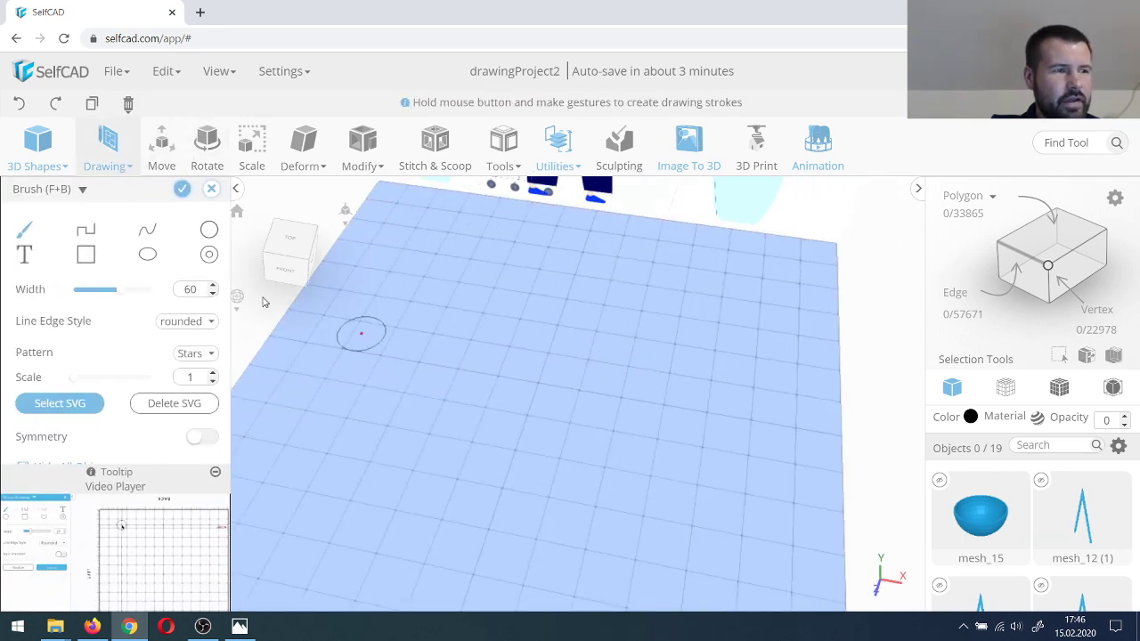
left_click(148, 231)
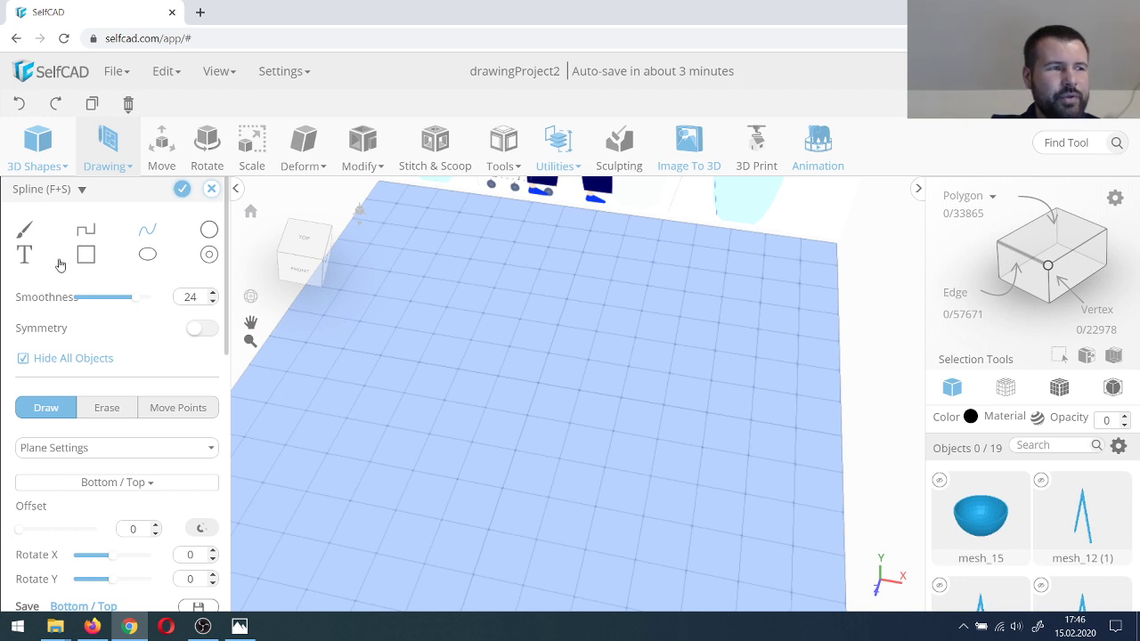
left_click(24, 231)
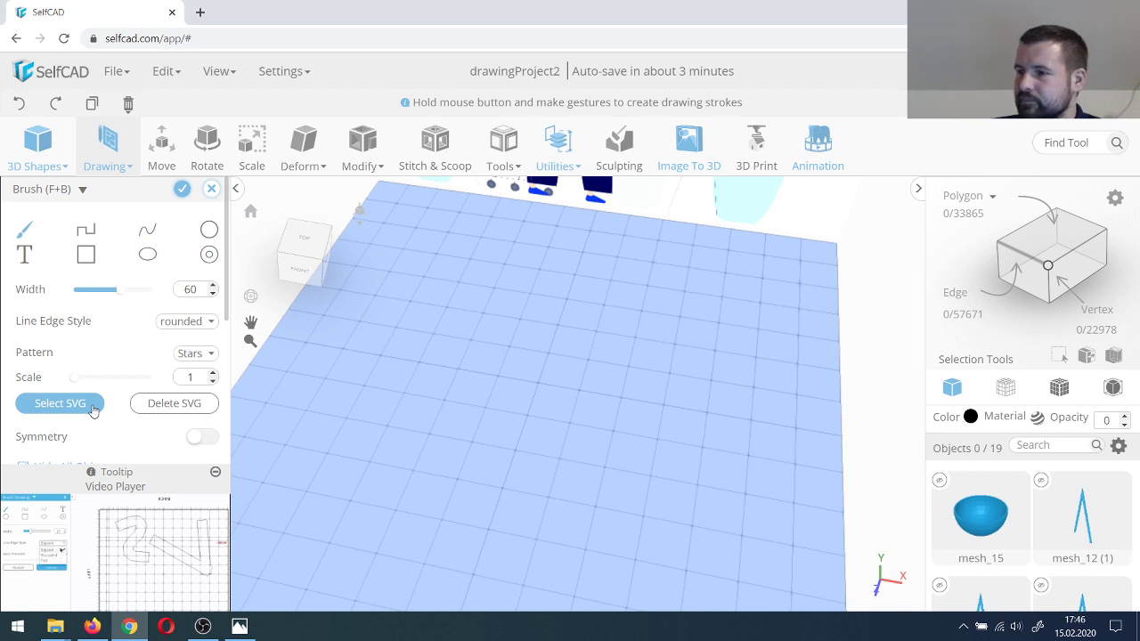
left_click(165, 71)
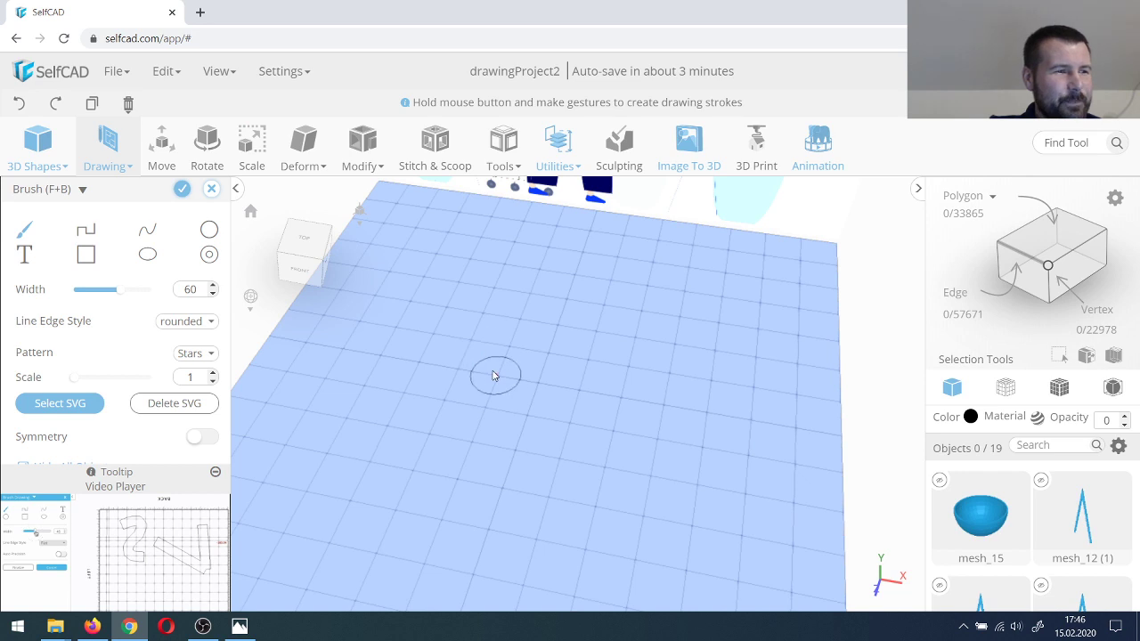
left_click(148, 234)
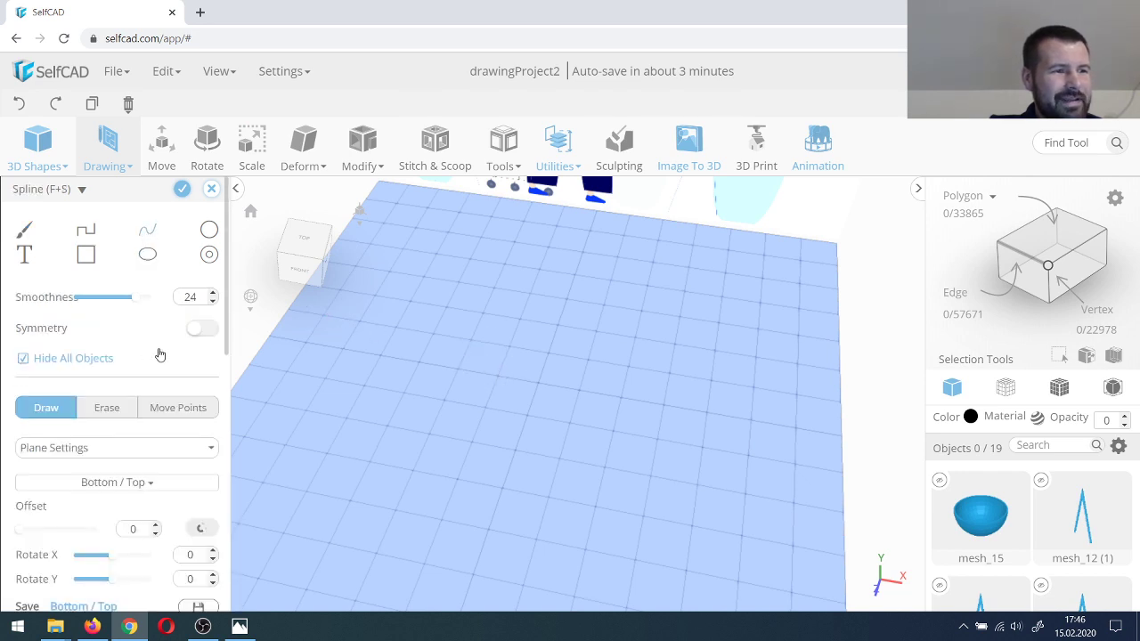
left_click(202, 329)
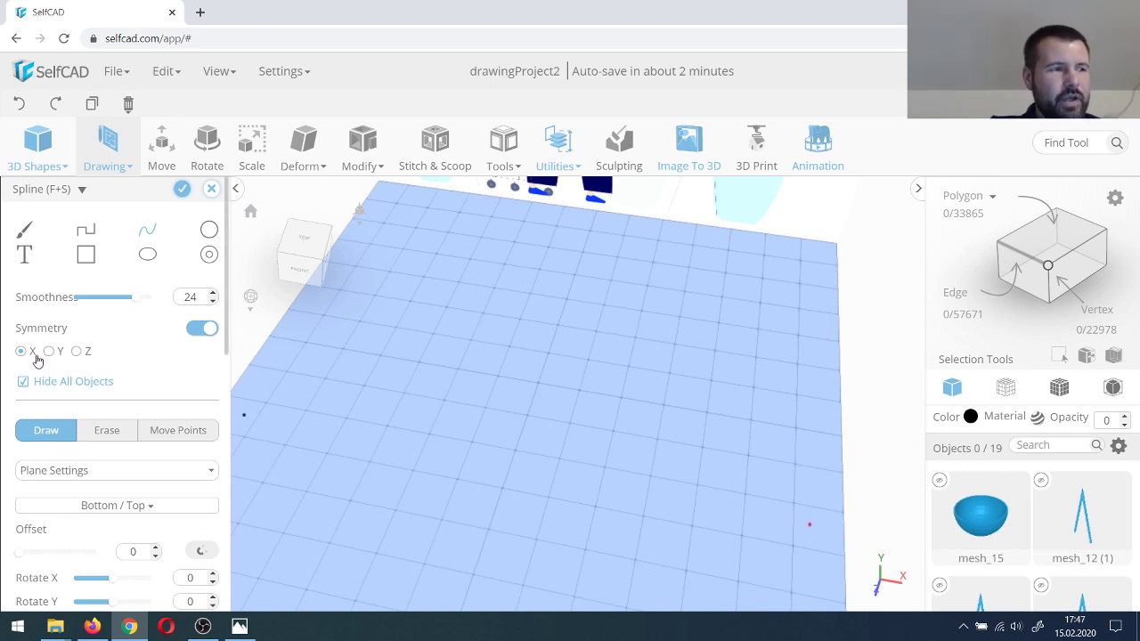
Step: Draw a mirrored, bowl-shaped spline from the symmetry axis outward near the front of the drawing plane
right_click_drag(442, 439, 481, 448)
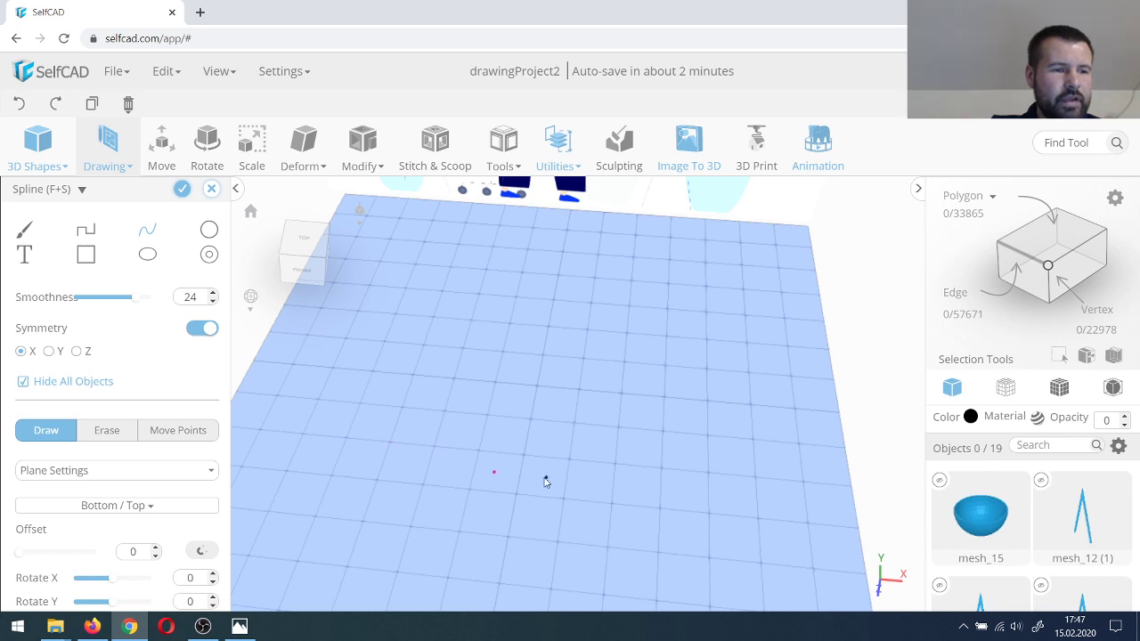
left_click(509, 533)
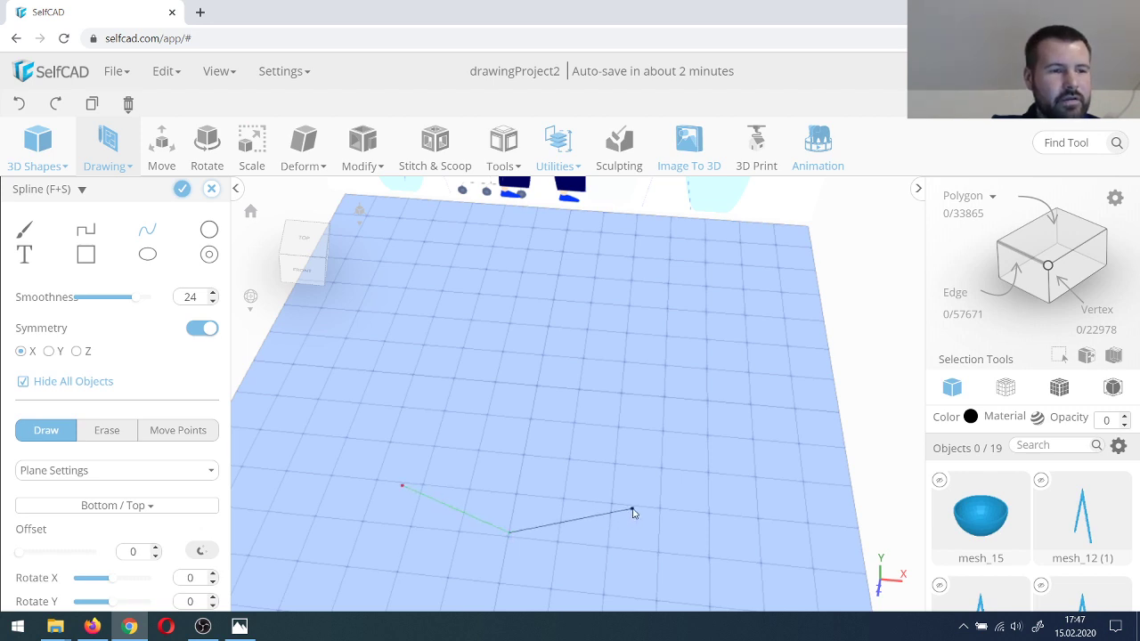
left_click(561, 528)
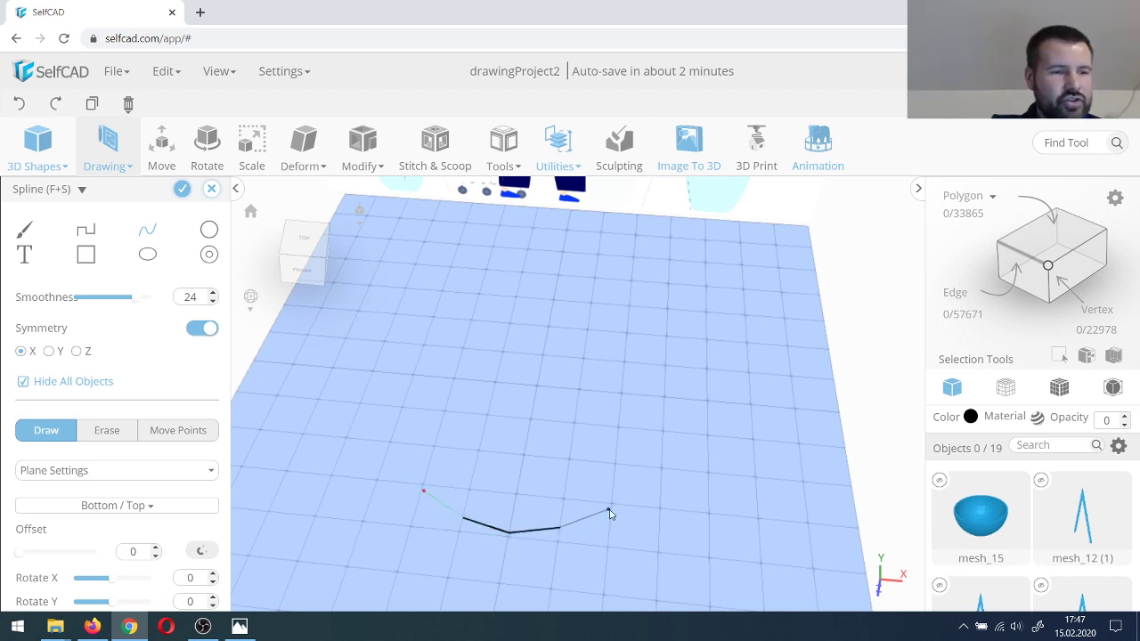
left_click(647, 493)
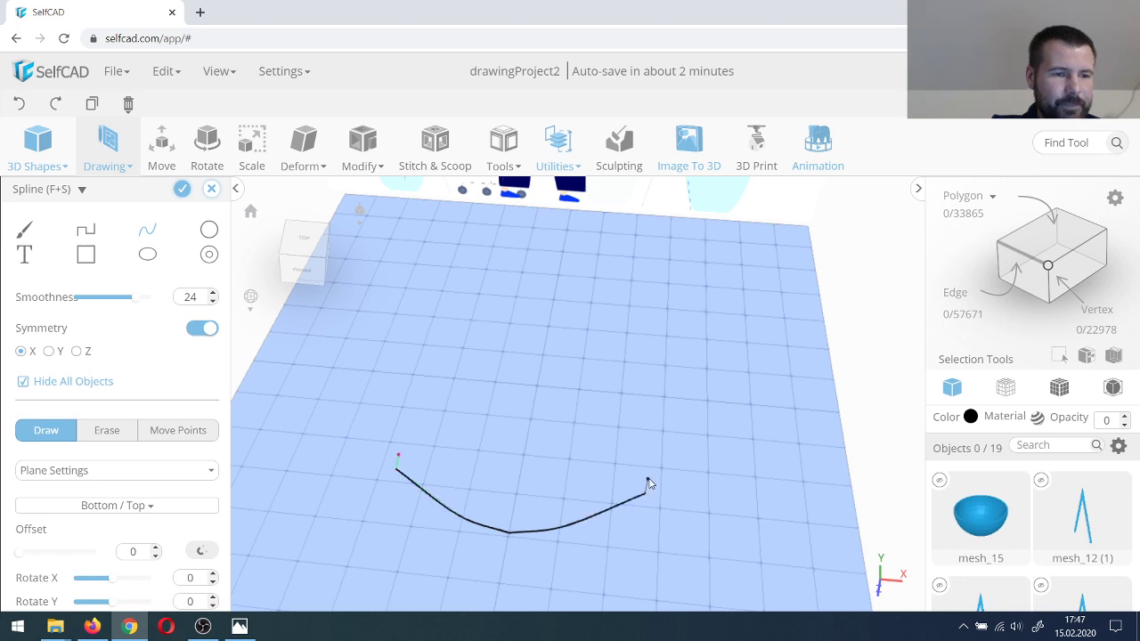
left_click(664, 477)
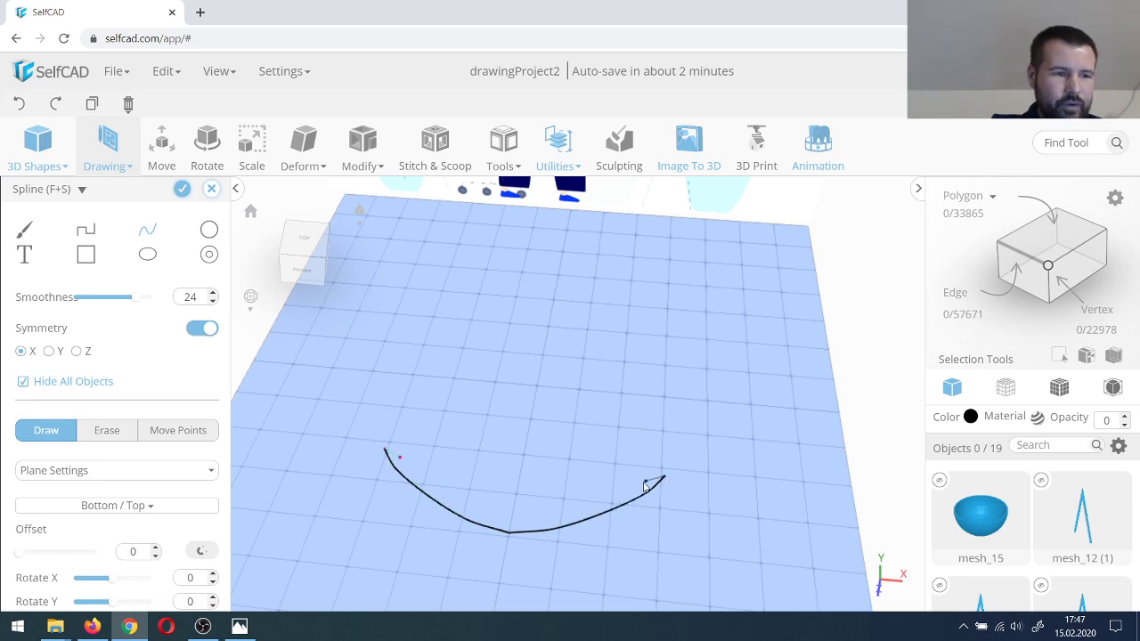
Step: Try continuing the mirrored spline back inward with two more points and undo both segments
left_click(599, 489)
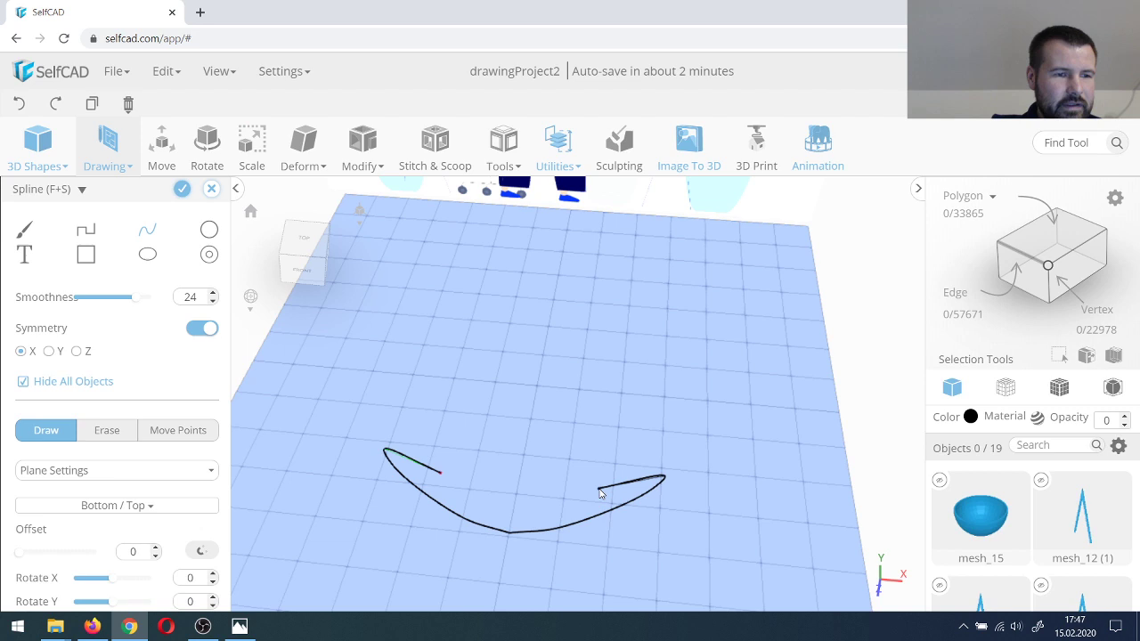
left_click(553, 479)
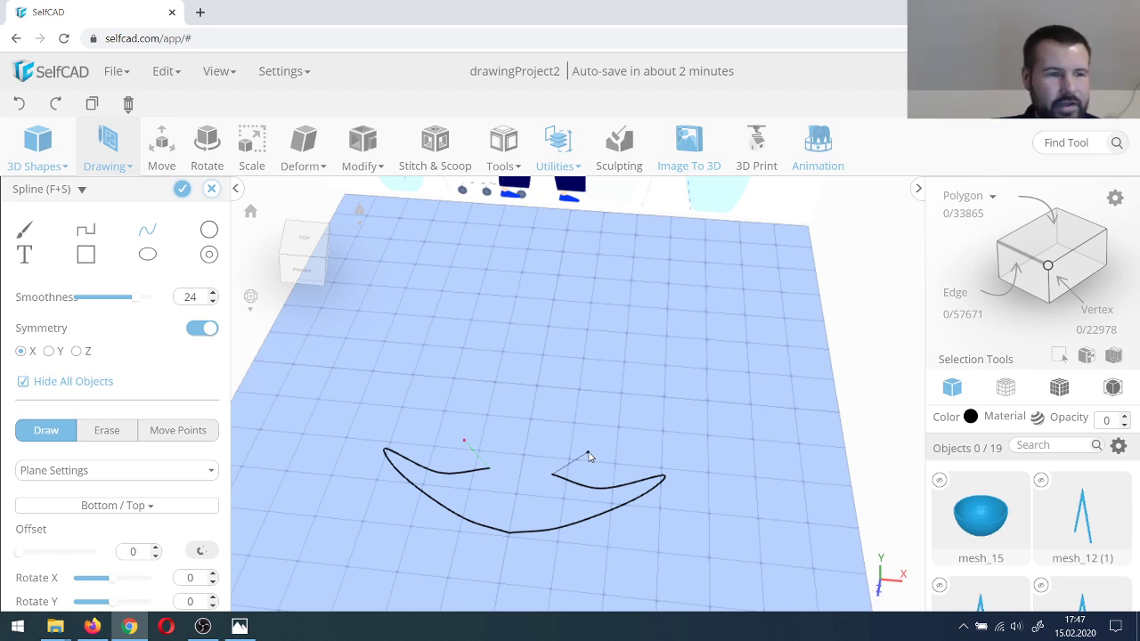
left_click(20, 104)
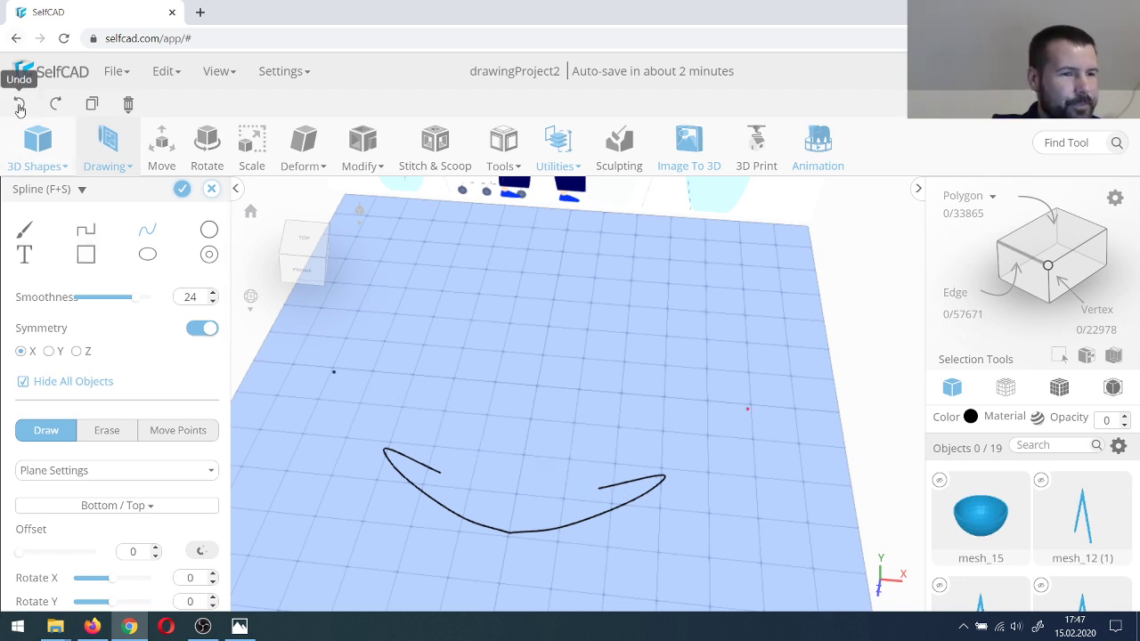
left_click(20, 105)
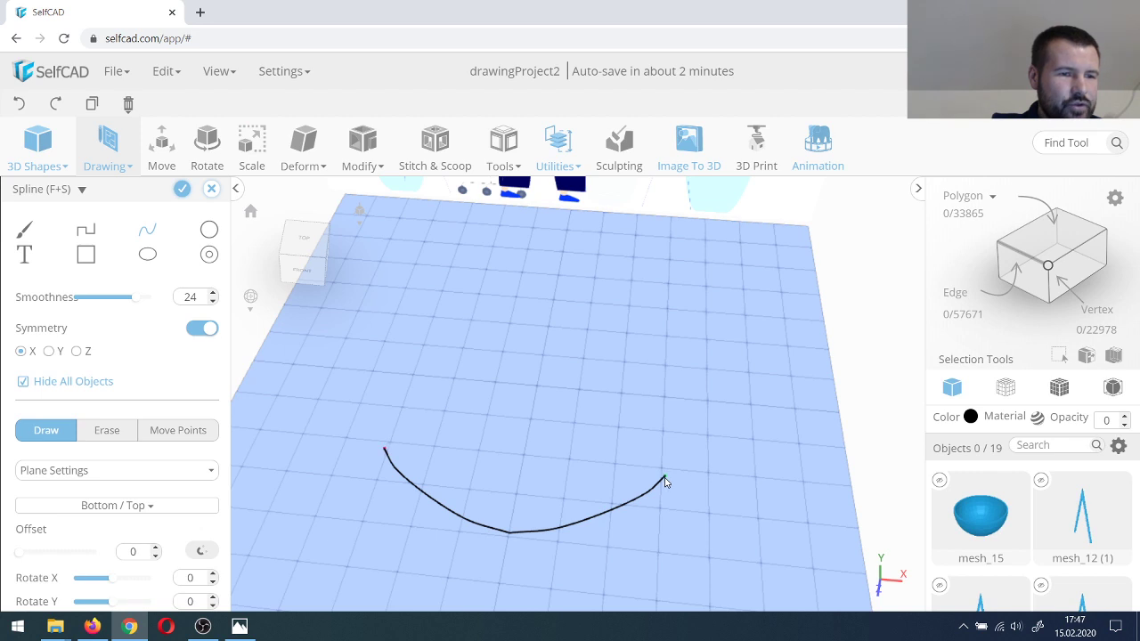
Step: Continue the mirrored spline from the bowl shape into a pair of narrow inward notches and a second pair of rounded side lobes
left_click(670, 430)
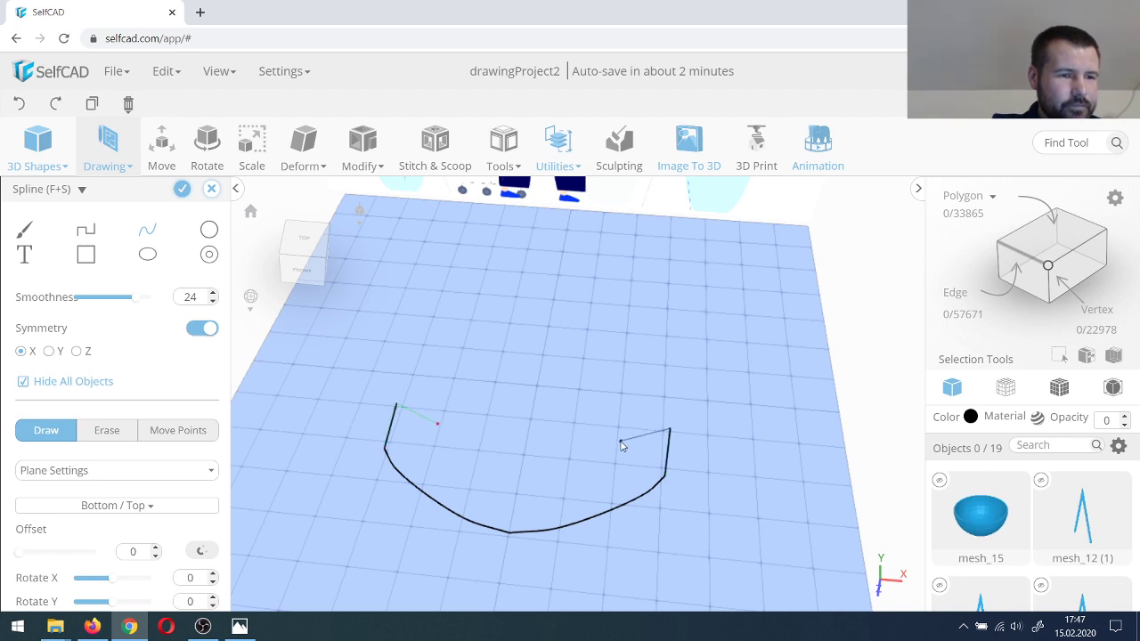
left_click(621, 443)
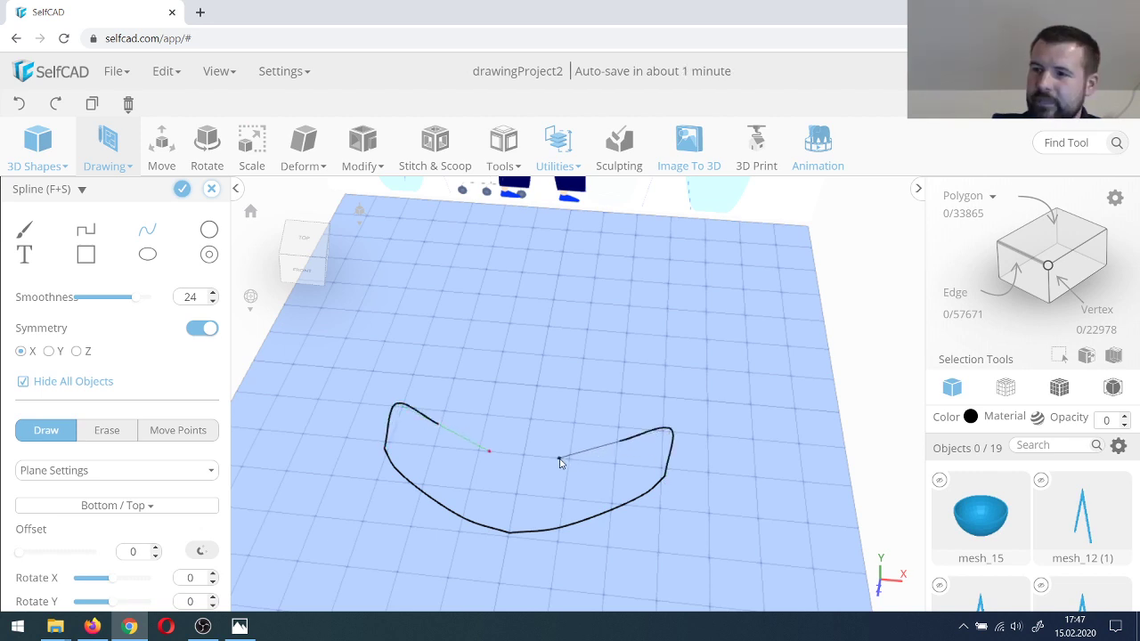
left_click(560, 460)
left_click(560, 452)
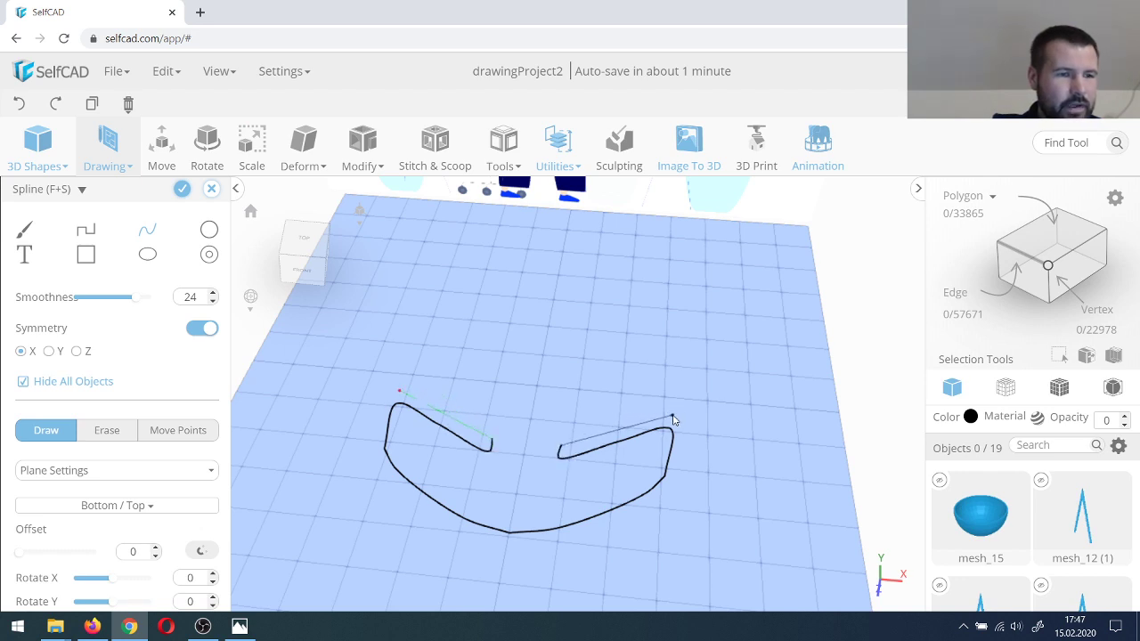
left_click(673, 418)
left_click(678, 367)
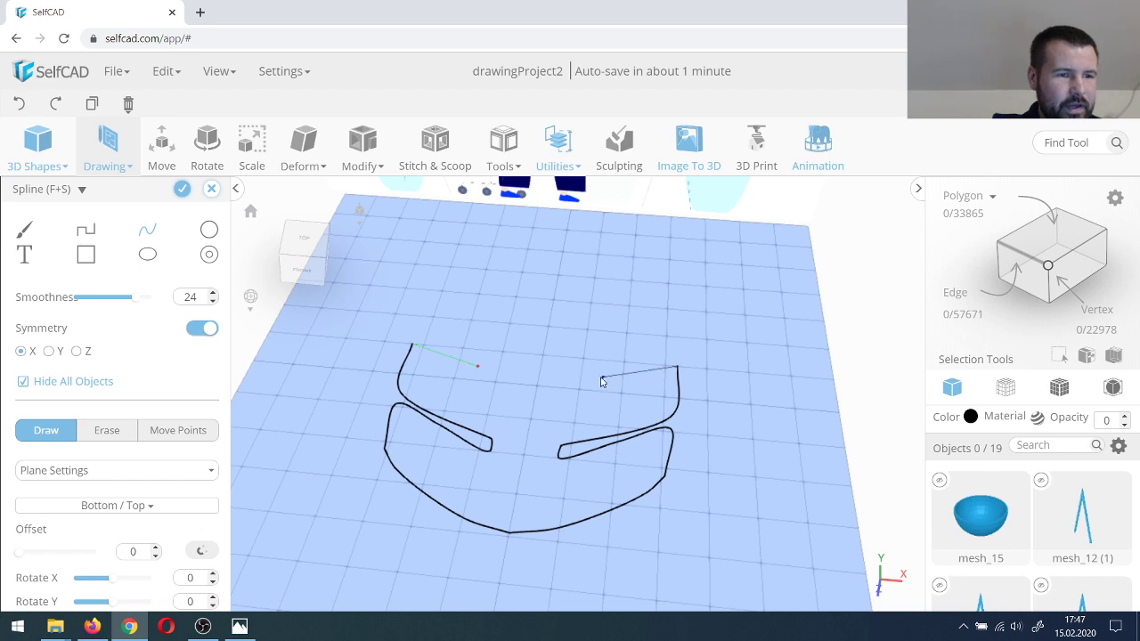
left_click(569, 383)
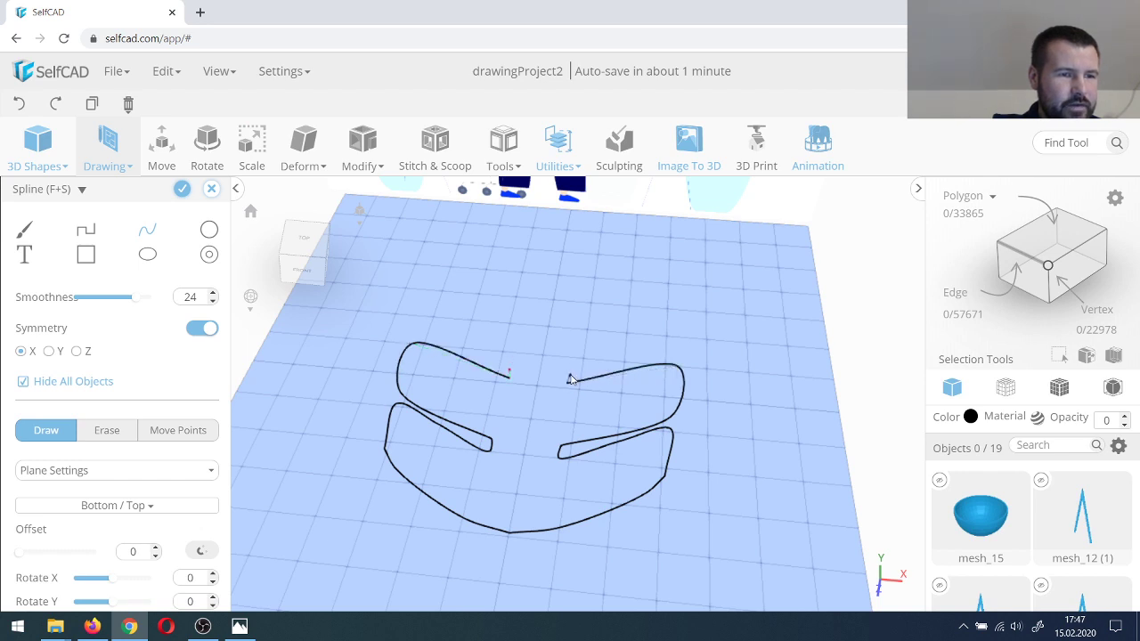
Step: Extend the mirrored spline with a third pair of rounded side lobes that curve back in toward the symmetry axis
left_click(677, 349)
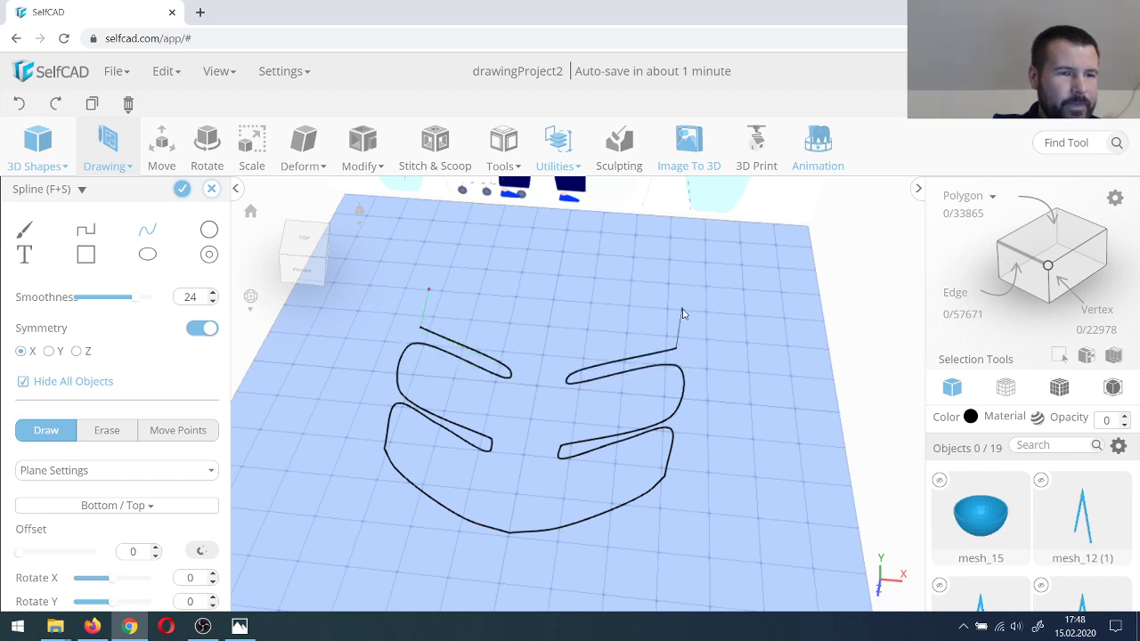
left_click(686, 307)
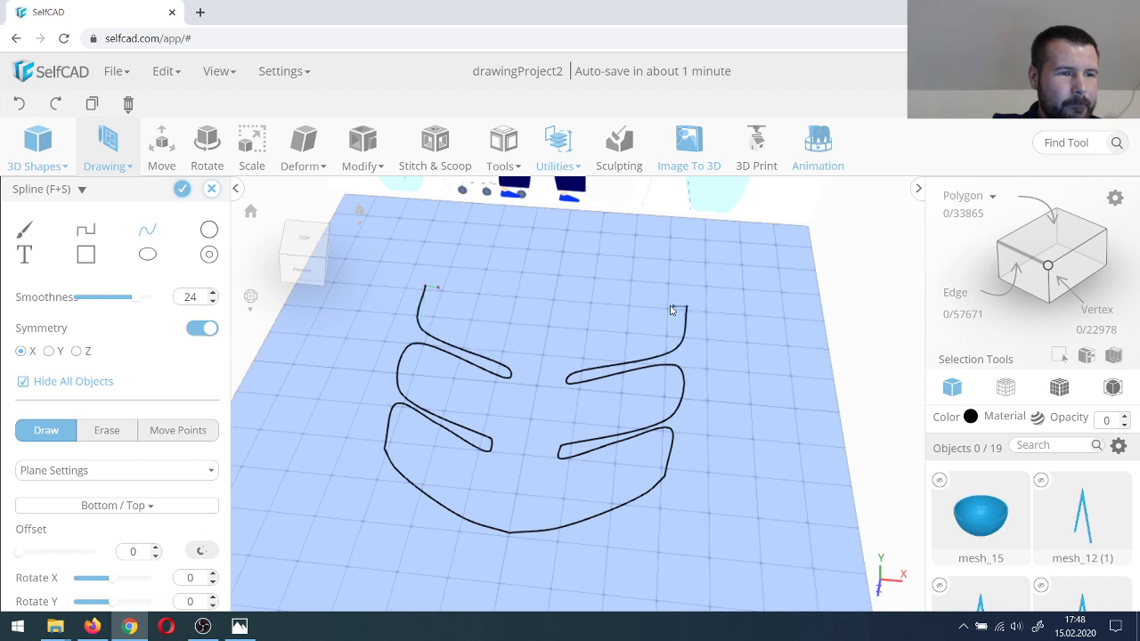
left_click(571, 330)
left_click(575, 317)
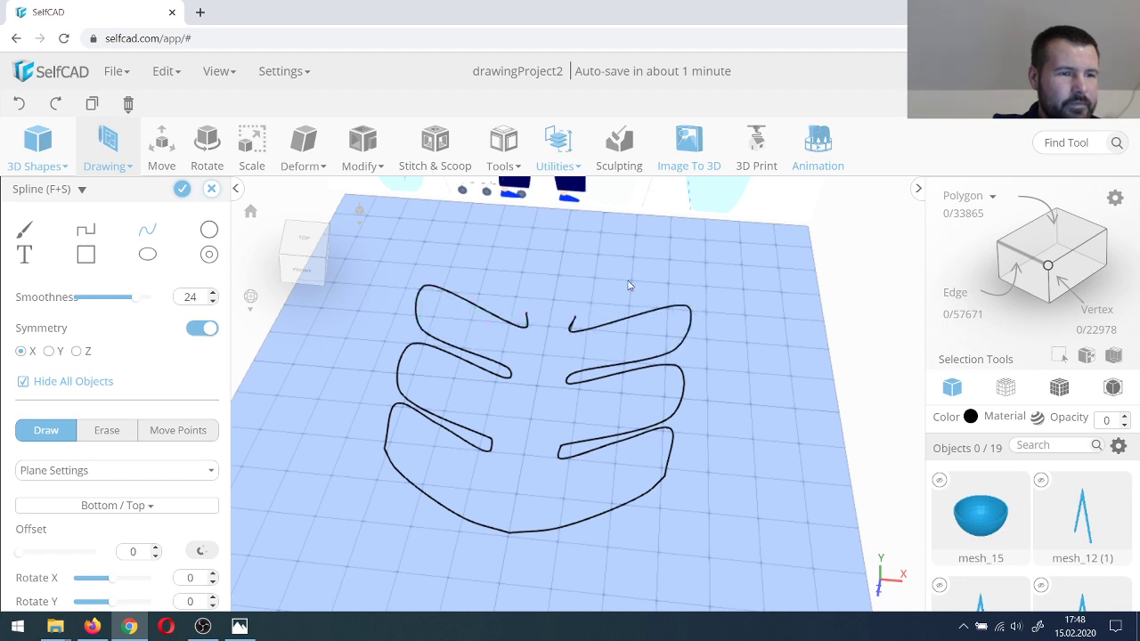
Step: Draw the last two pairs of lobes so the leaf outline meets on the symmetry axis, and try to finalize the drawing
left_click(668, 287)
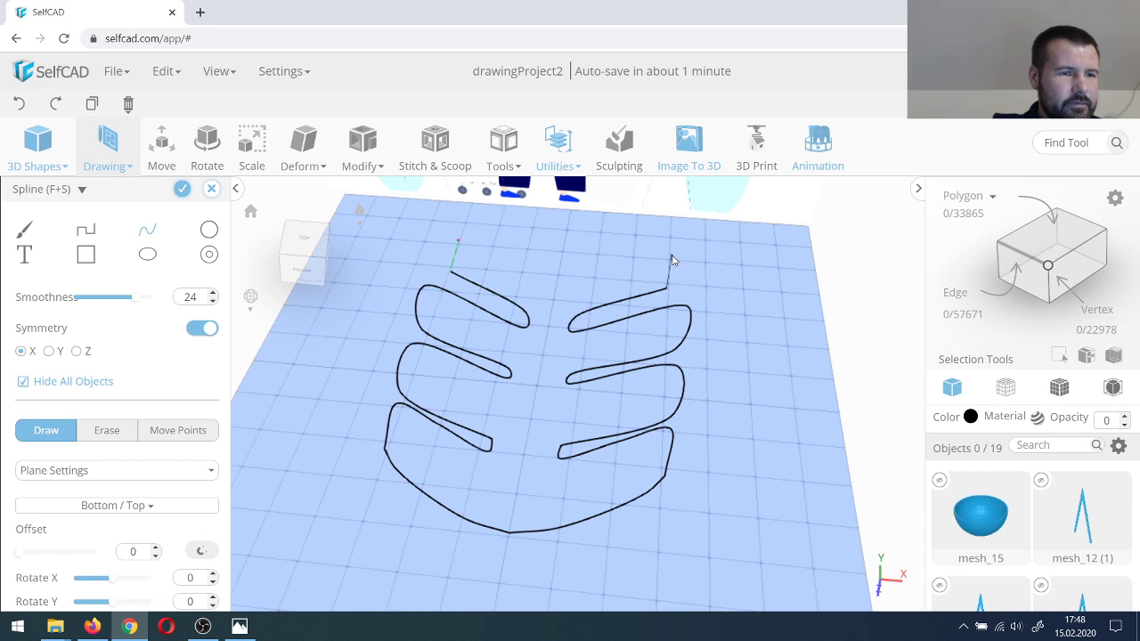
left_click(672, 258)
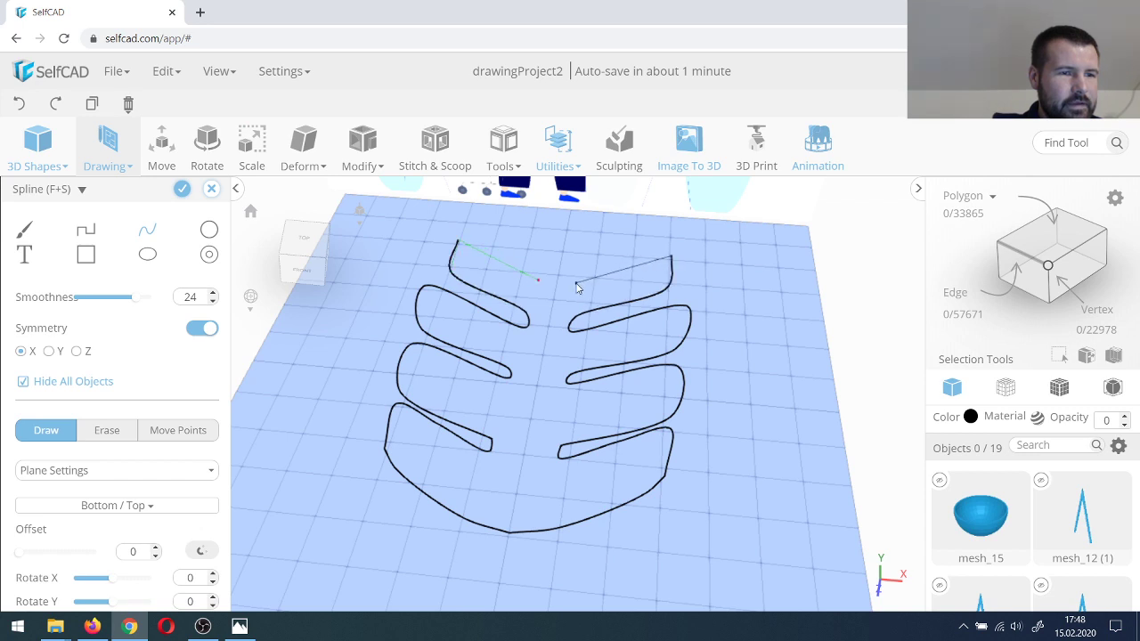
left_click(576, 286)
left_click(611, 255)
left_click(632, 242)
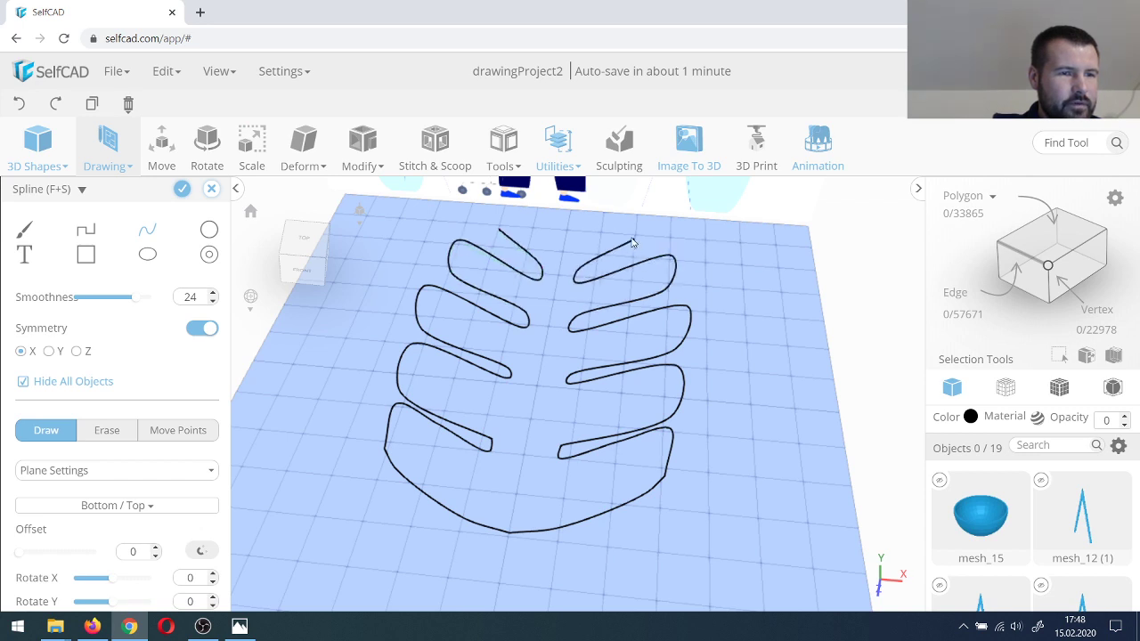
left_click(592, 226)
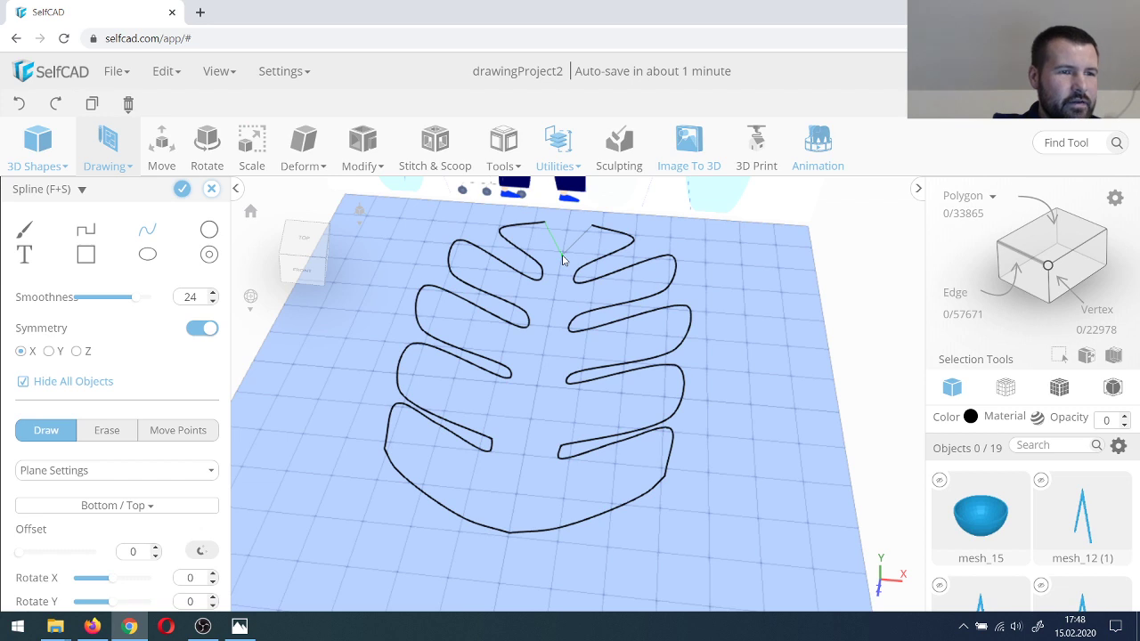
left_click(562, 259)
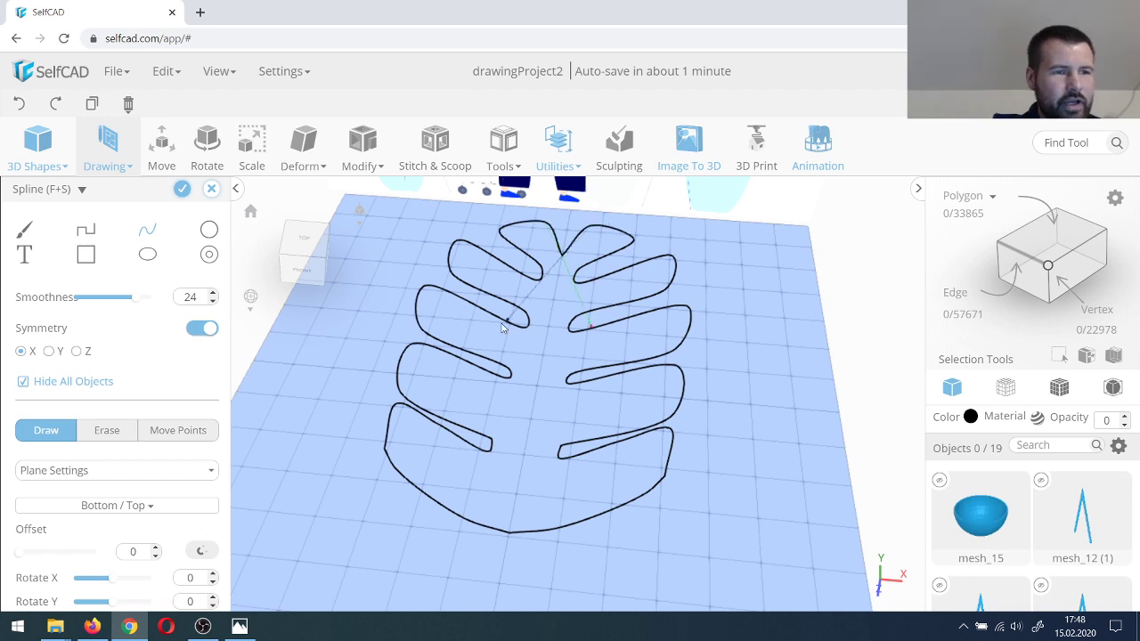
left_click(182, 189)
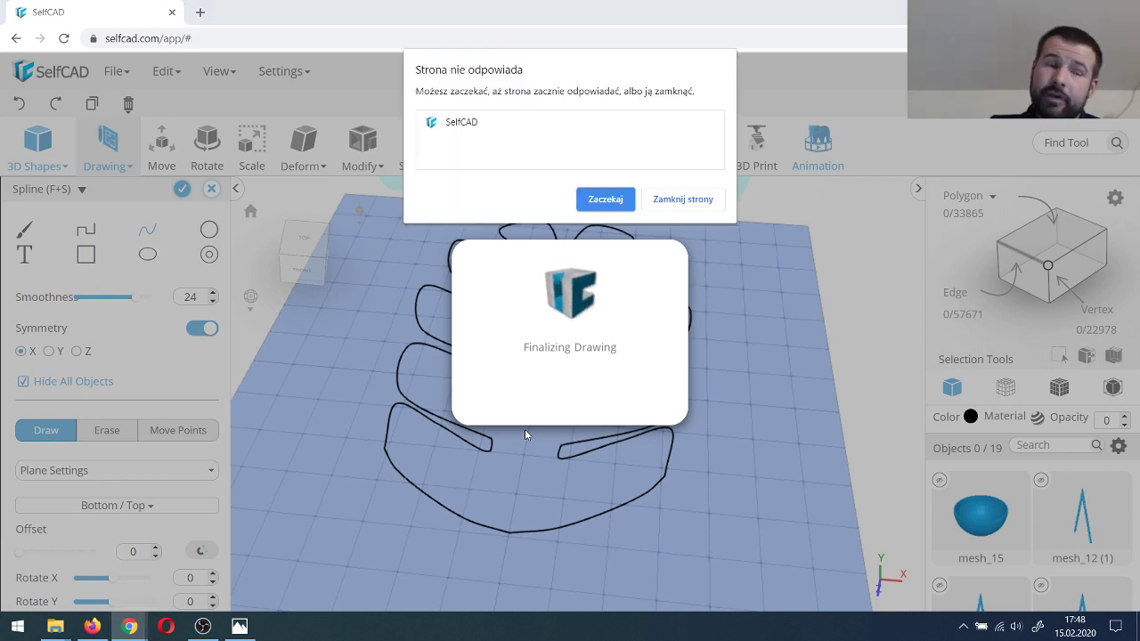
left_click(603, 200)
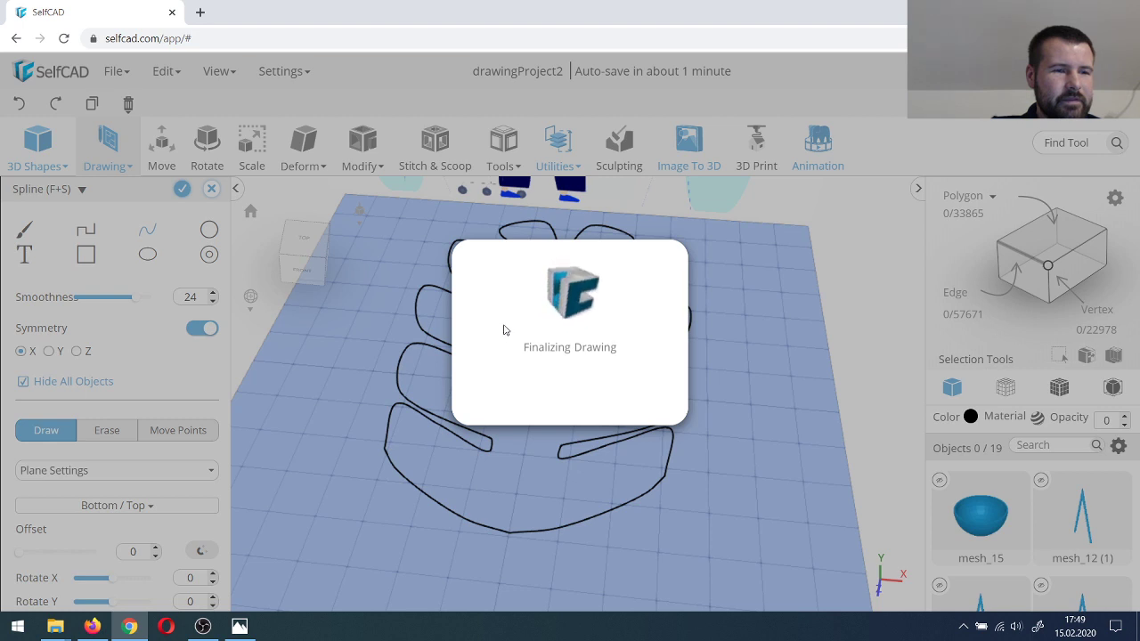
Step: Close the unresponsive page, reload SelfCAD and reopen the project drawingProject2
left_click(64, 39)
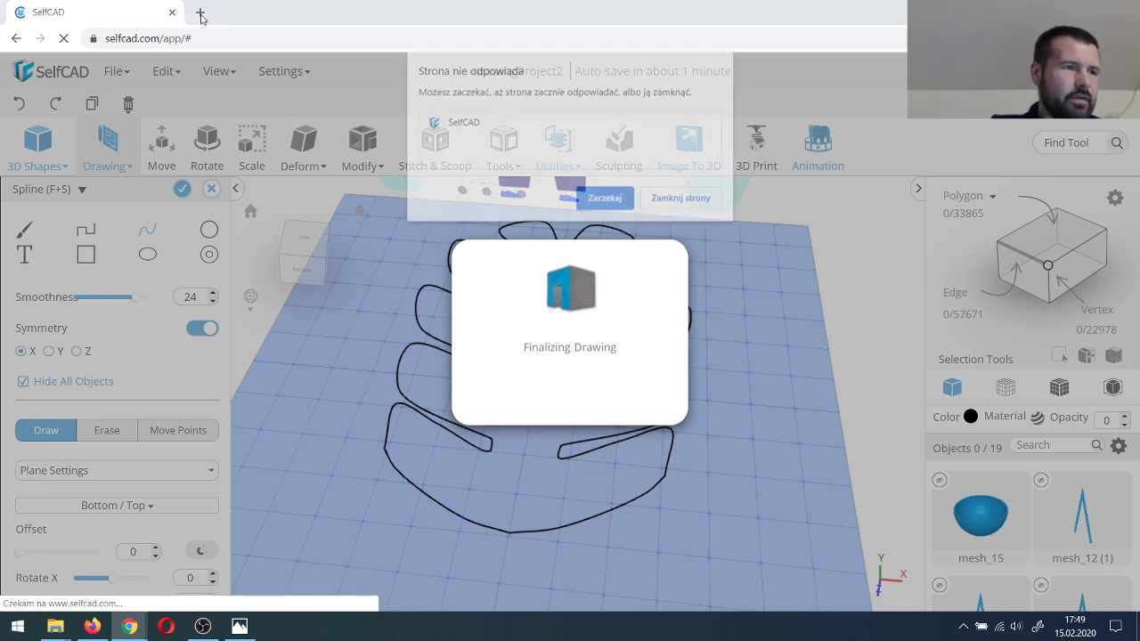
left_click(684, 199)
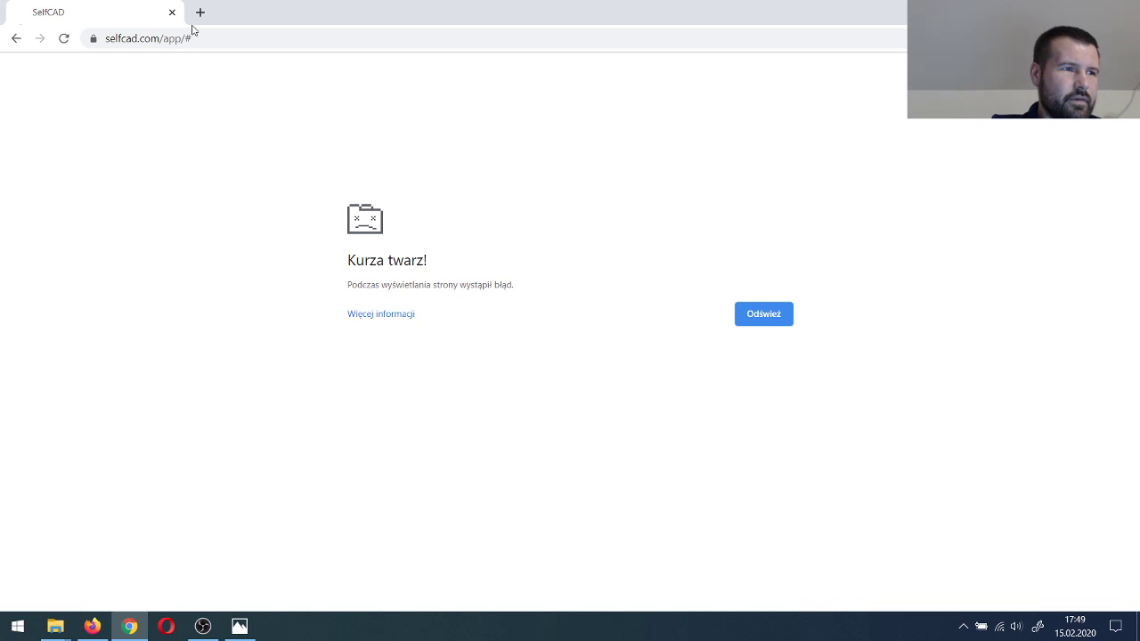
left_click(64, 45)
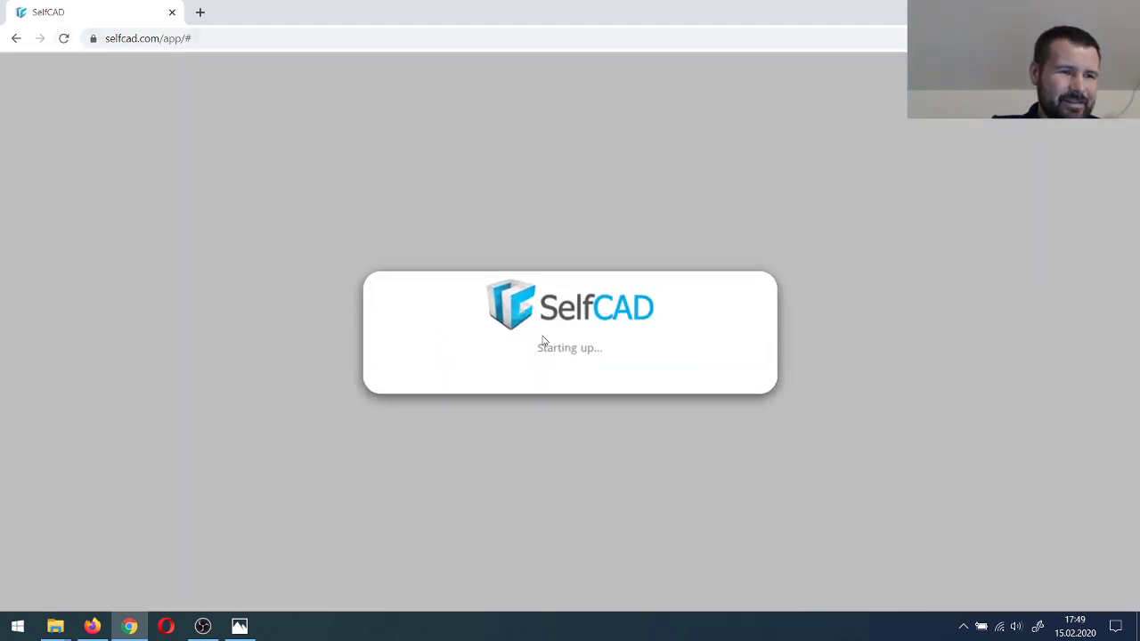
left_click(562, 384)
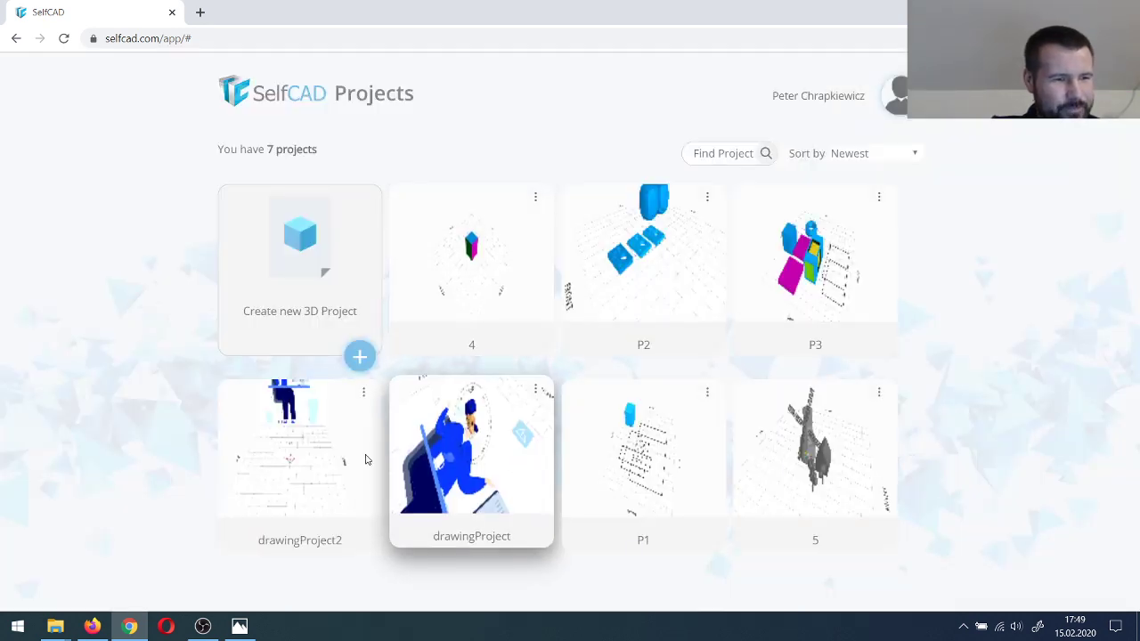
left_click(360, 459)
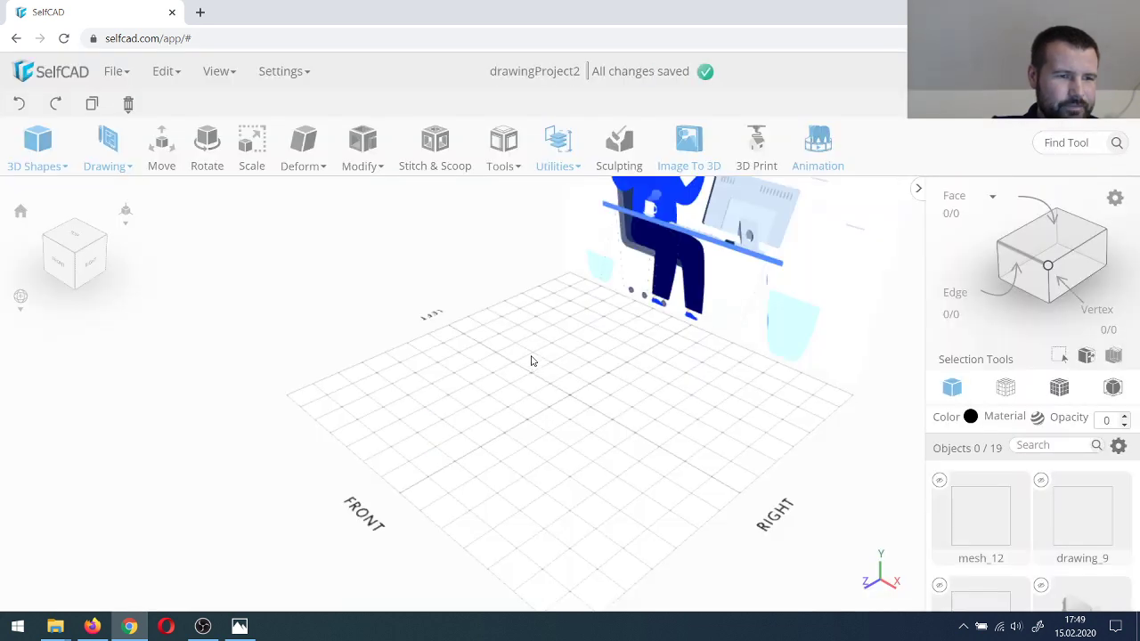
Step: Start a 3D Sketch with the Spline tool, X symmetry and a smoothness of 16
left_click(113, 158)
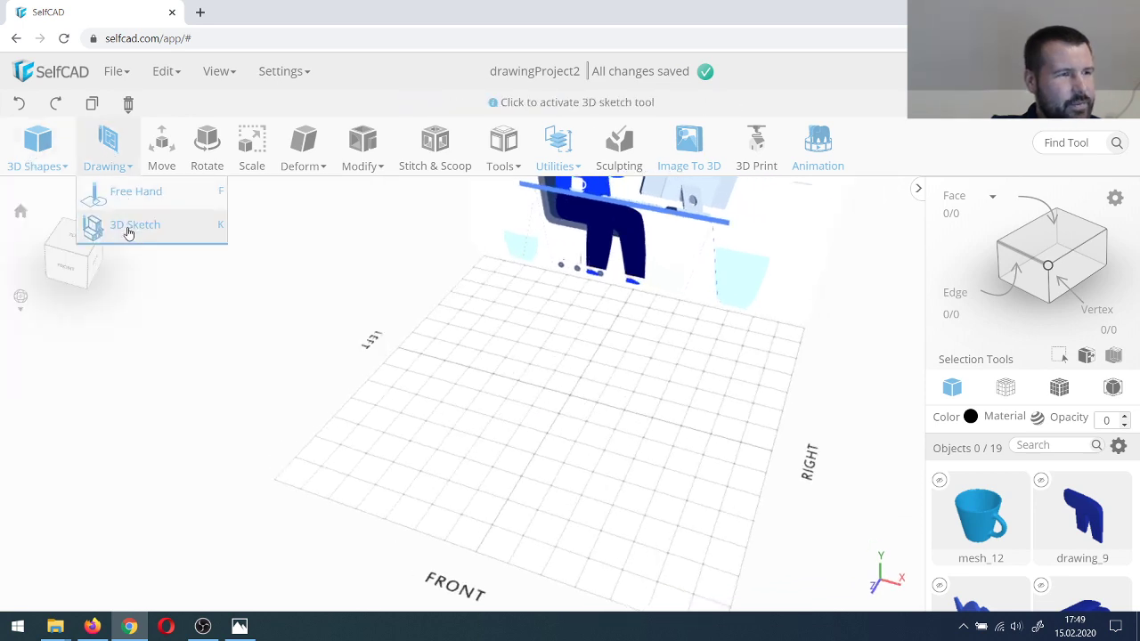
left_click(127, 228)
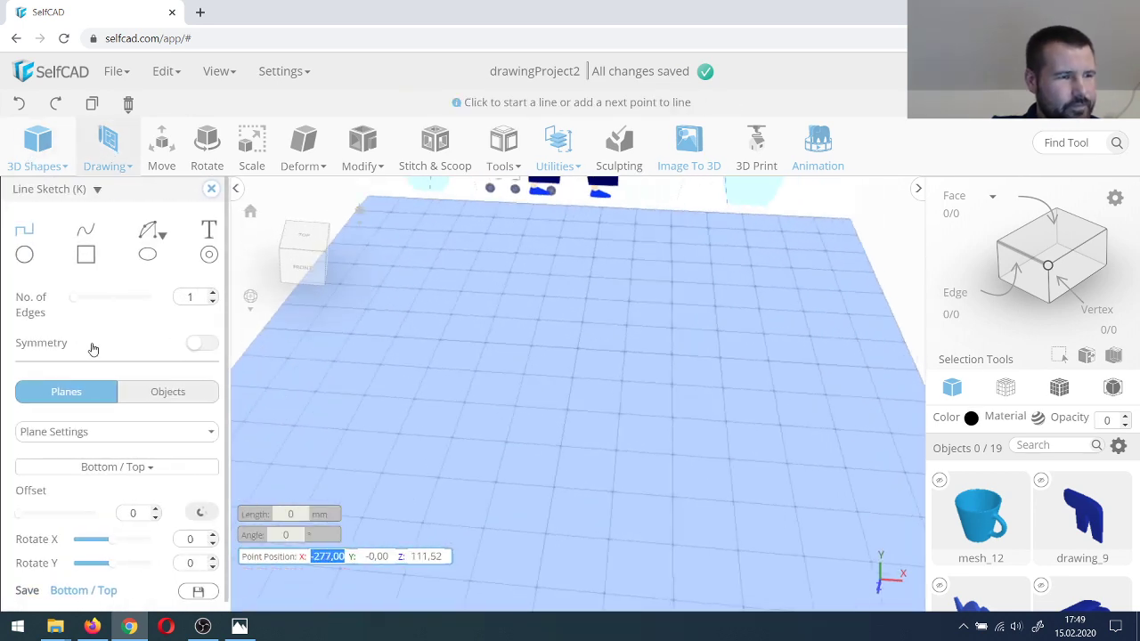
left_click(201, 345)
left_click(82, 233)
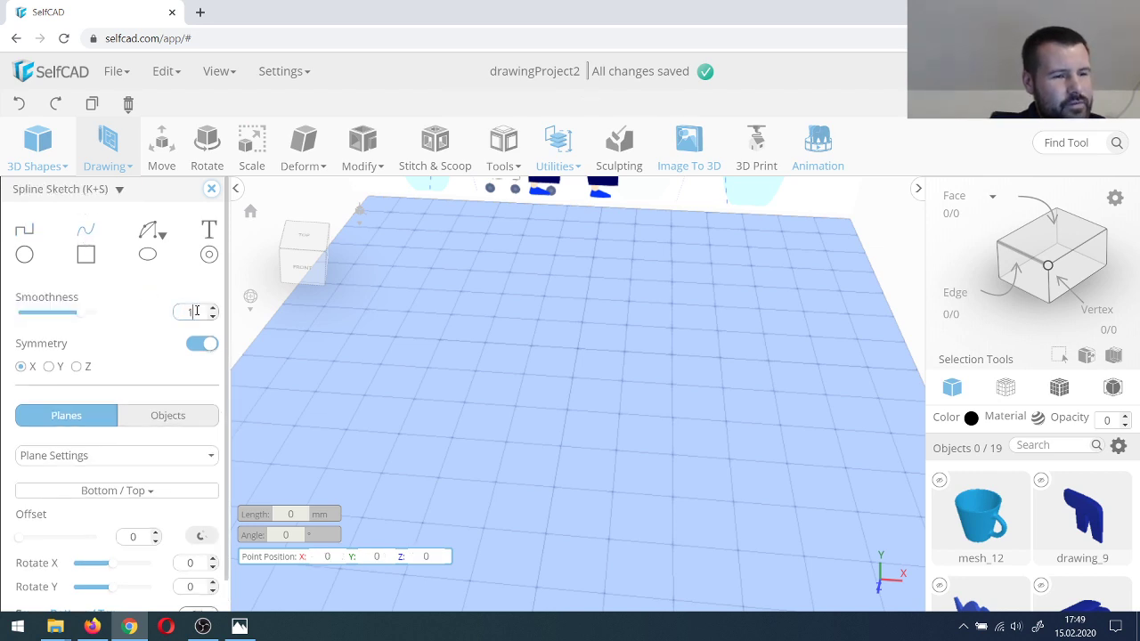
key("Return")
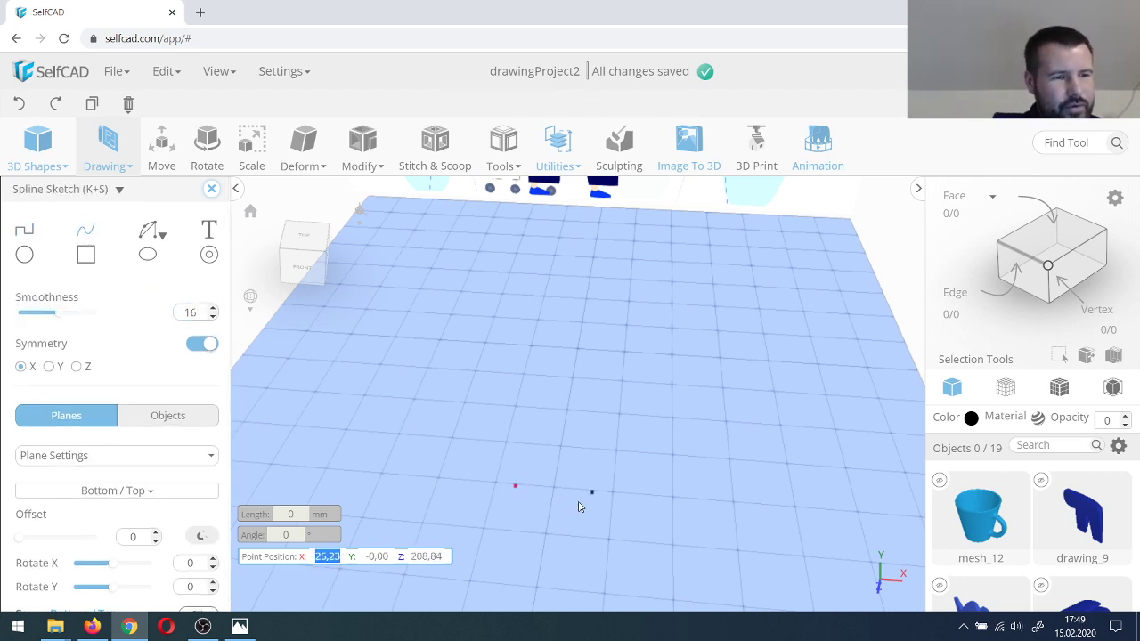
Step: Sketch a mirrored spline from the symmetry axis with one pair of rounded lobes, inward notches and outward ends
scroll(557, 505, "up", 1)
left_click(553, 504)
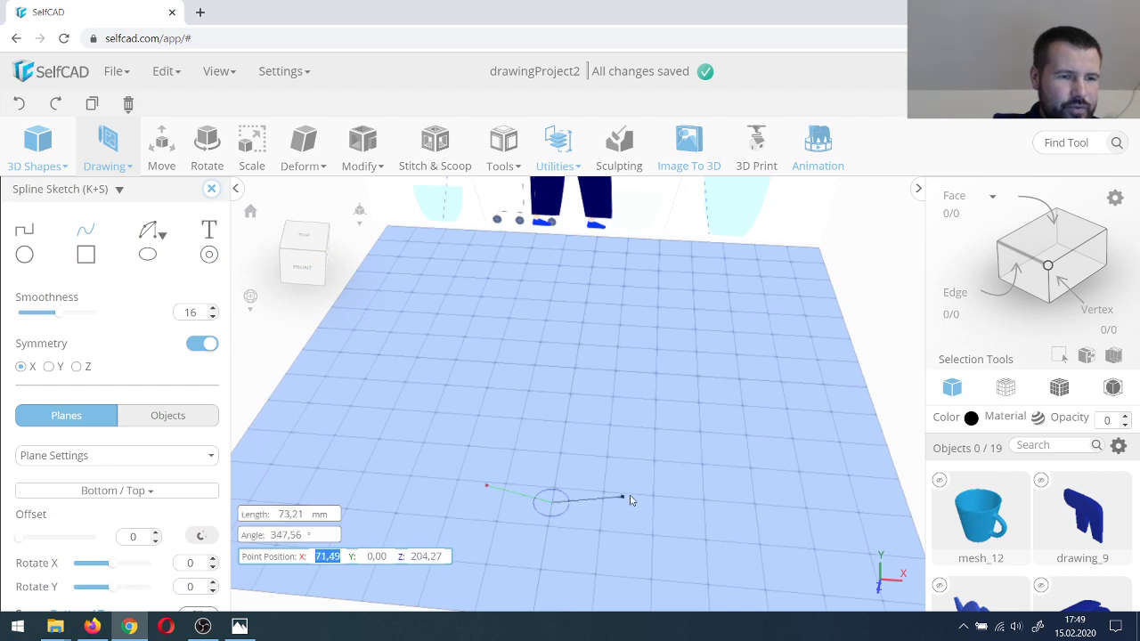
double_click(677, 481)
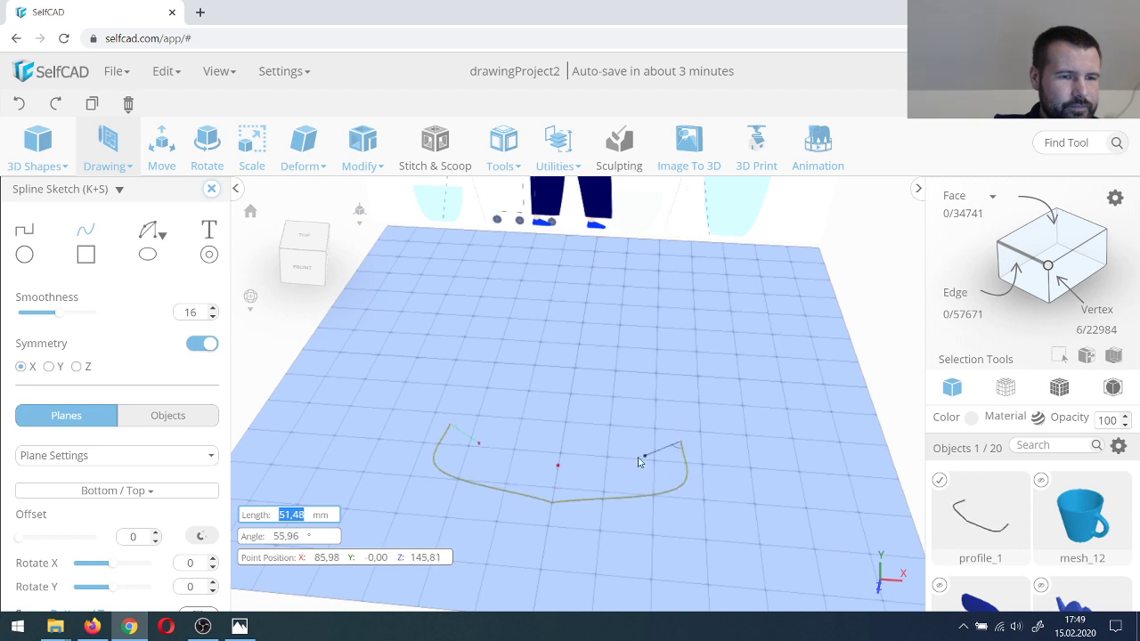
double_click(673, 423)
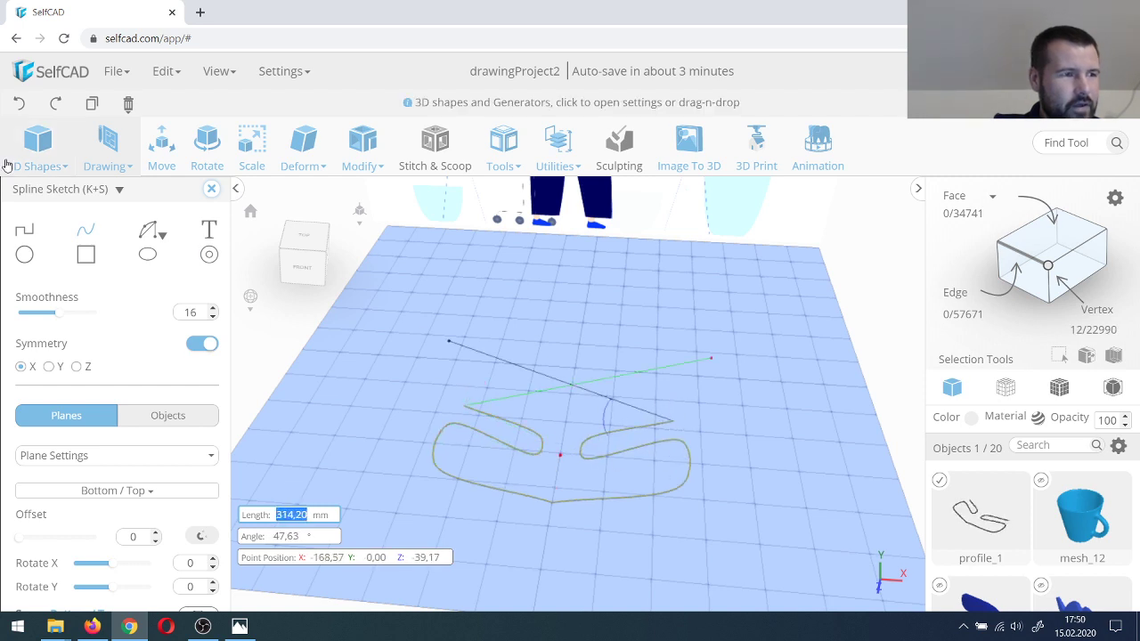
Step: Exit the 3D Sketch and delete the unfinished mirrored spline profile
left_click(210, 189)
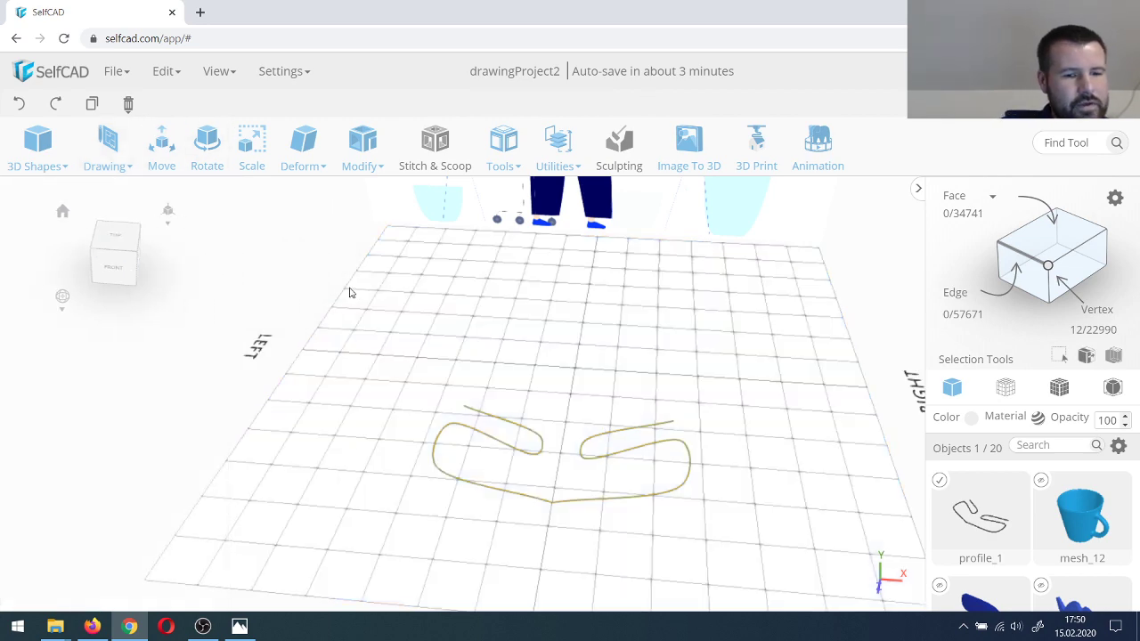
key("Delete")
key("Return")
Step: Start a Free Hand drawing with the Spline tool, a smoothness of 16 and X symmetry enabled
mouse_move(107, 156)
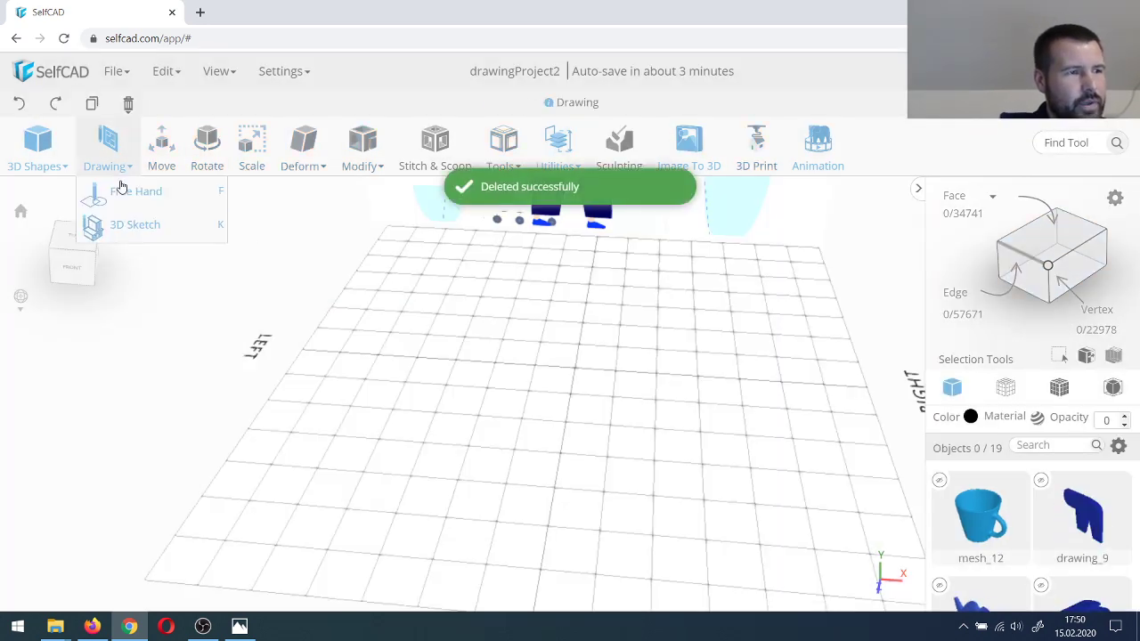
left_click(116, 190)
left_click(147, 231)
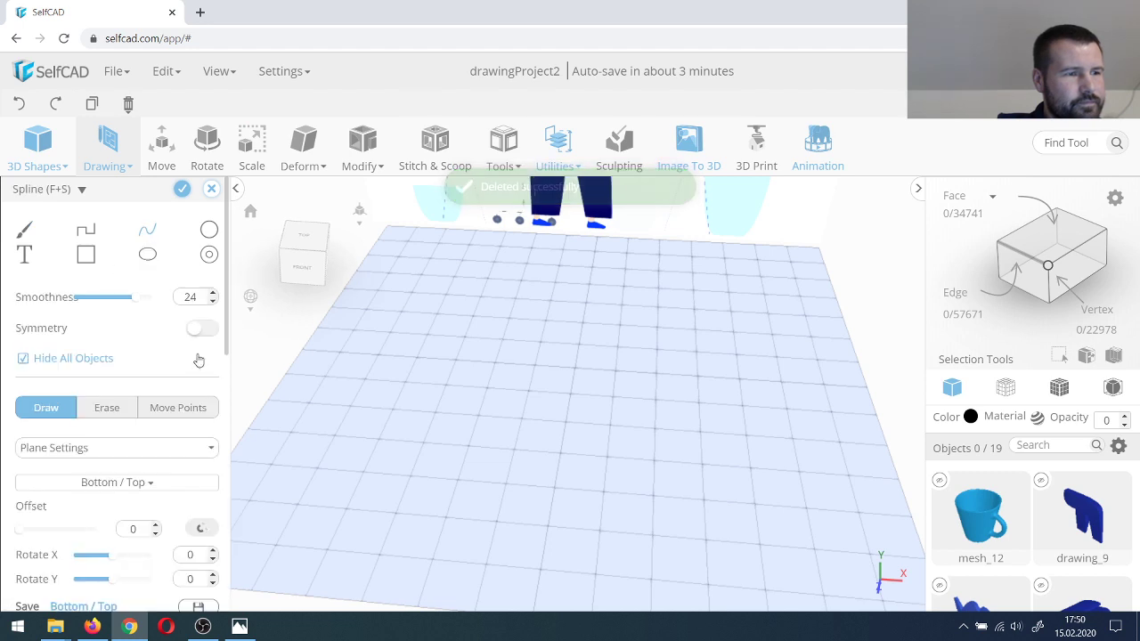
left_click(189, 295)
type("16")
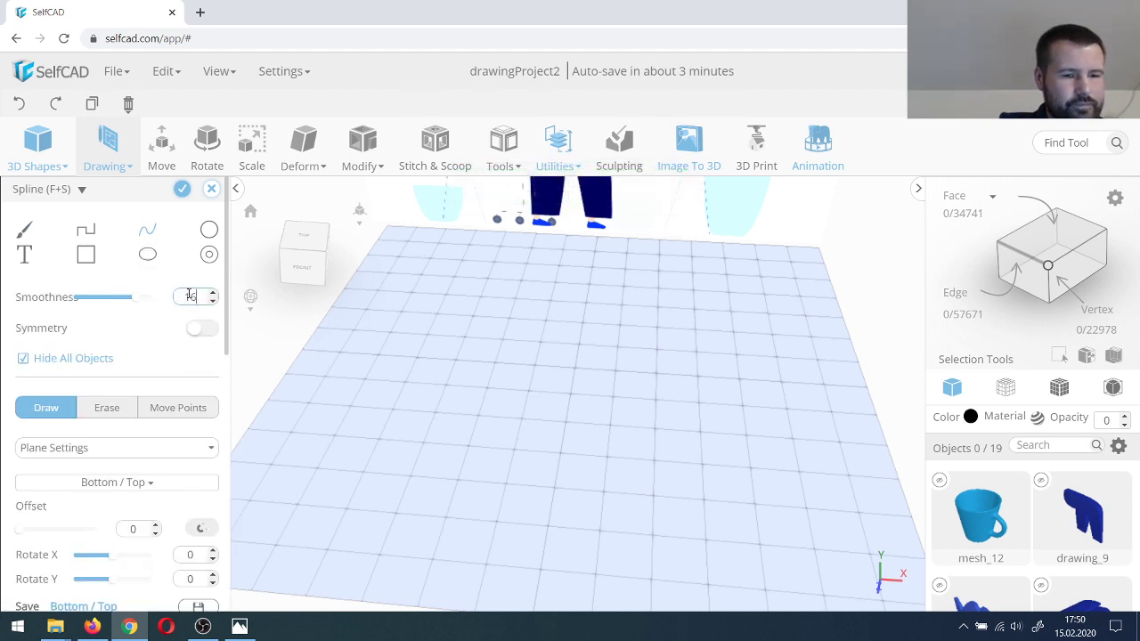
key("Return")
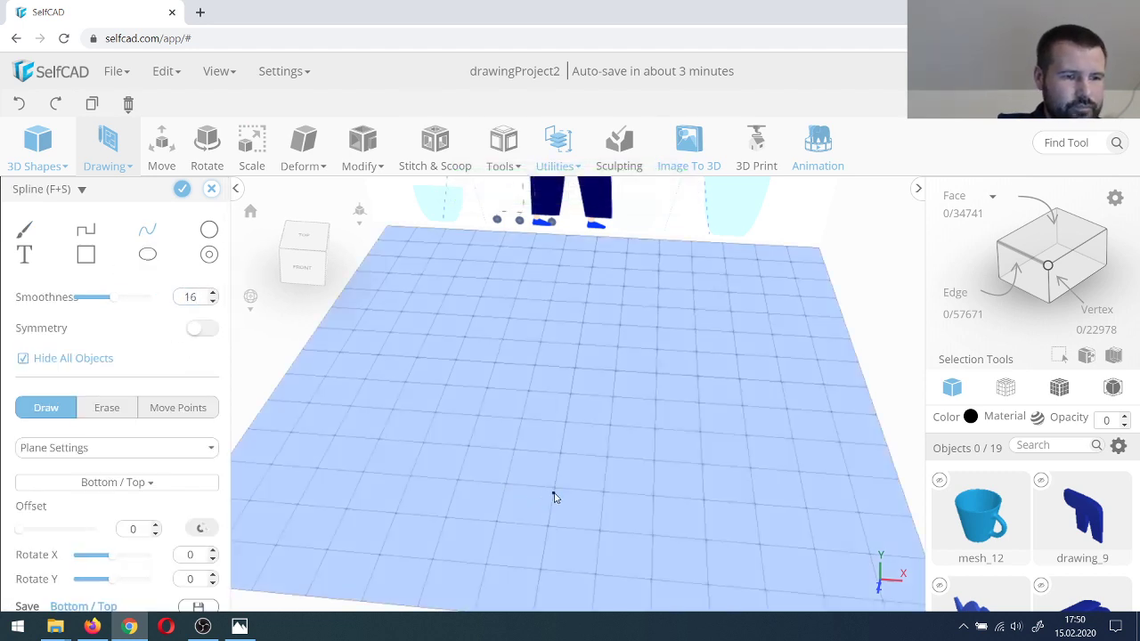
left_click(315, 434)
left_click(201, 328)
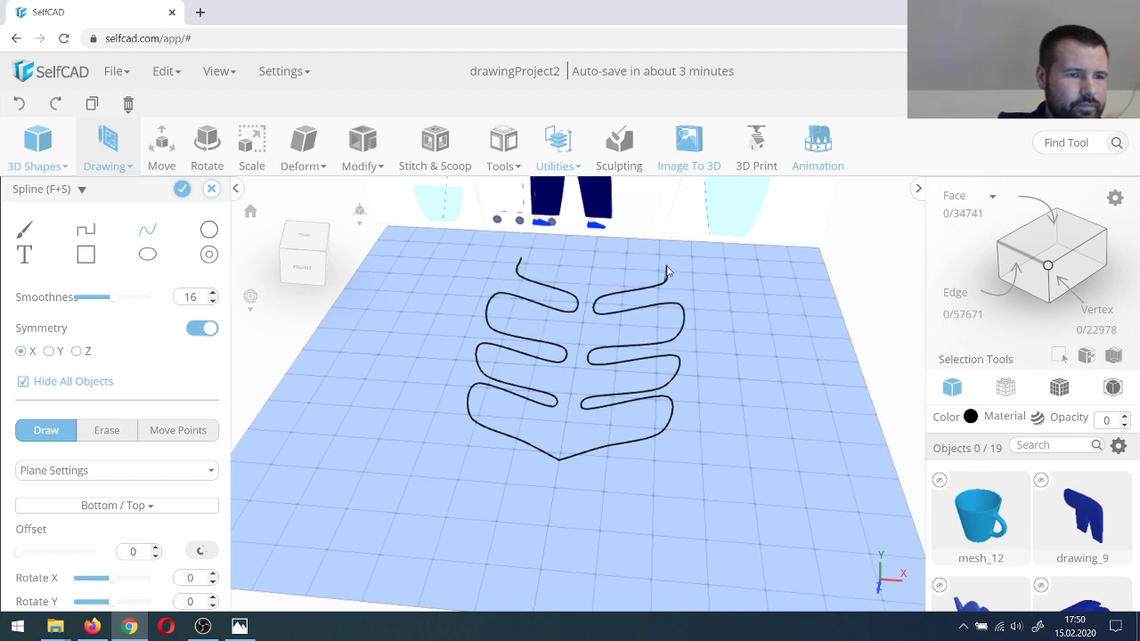
Step: Draw a mirrored leaf outline with four pairs of rounded side lobes and close it on the symmetry axis
scroll(594, 269, "up", 2)
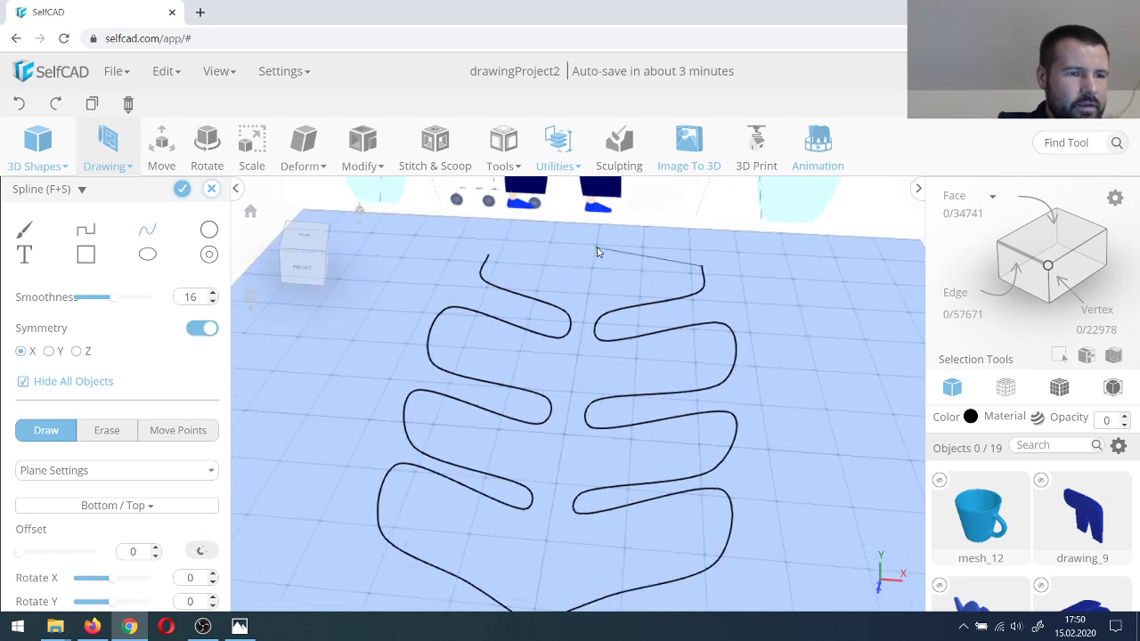
scroll(598, 253, "up", 1)
scroll(586, 290, "down", 4)
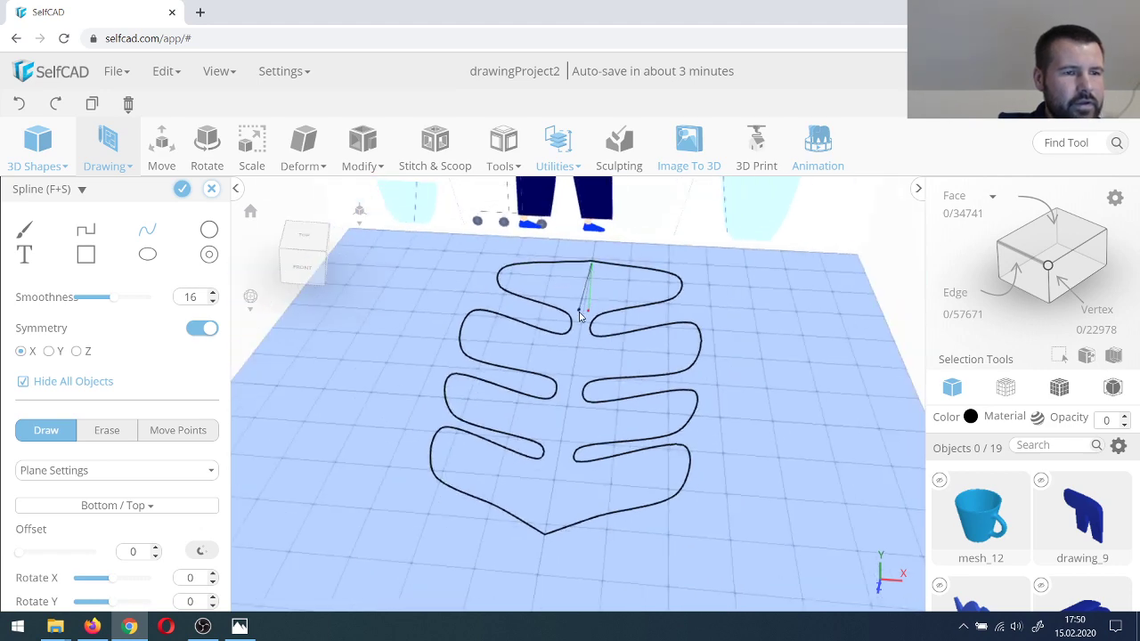
Step: Finish the leaf drawing and scale the solid uniformly down to about 92 by 2.7 by 154.5
left_click(182, 189)
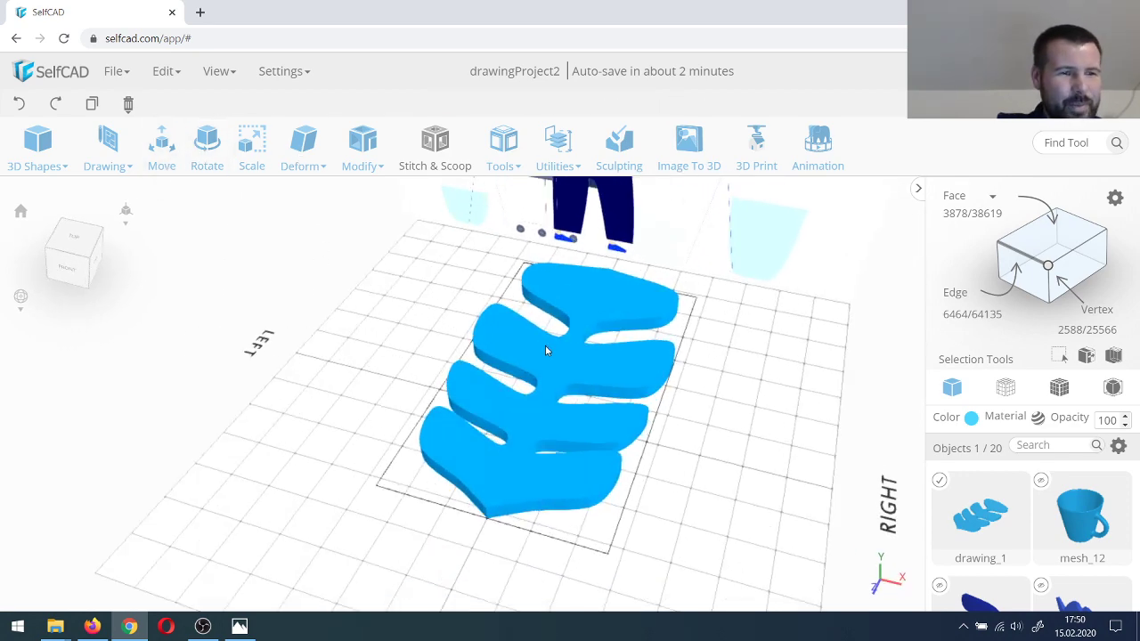
left_click(250, 152)
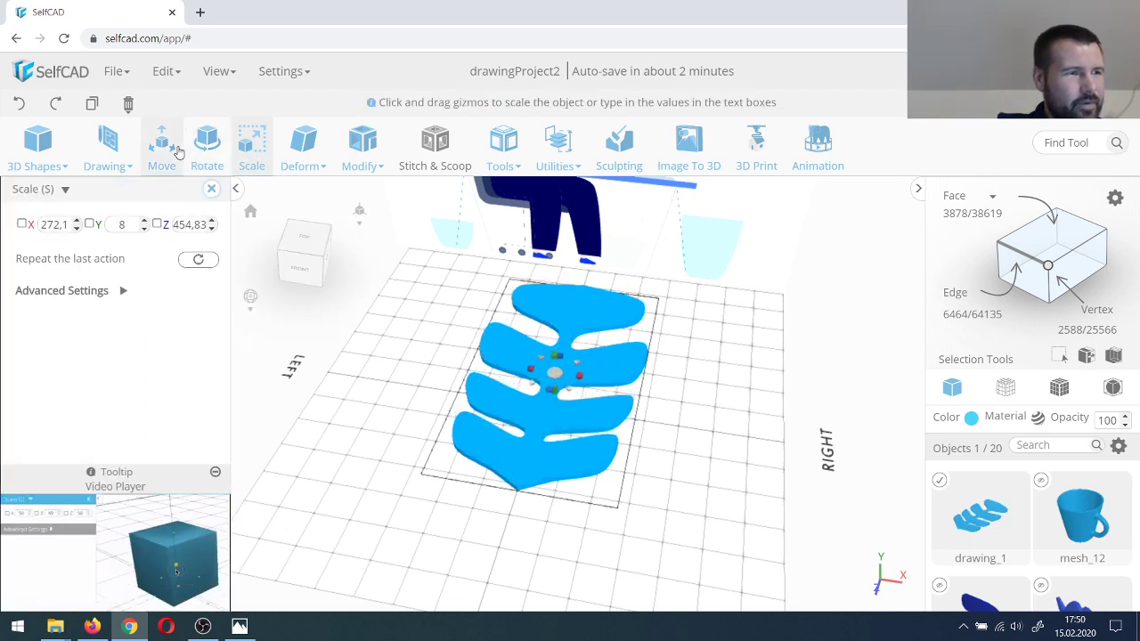
left_click_drag(558, 375, 447, 326)
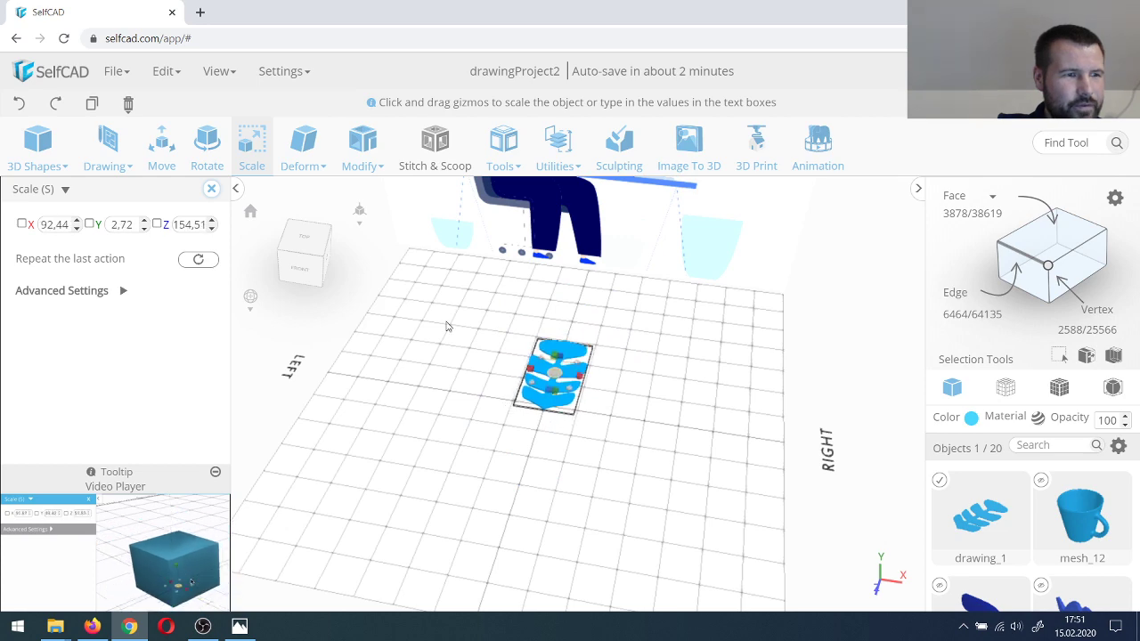
Step: Rotate the flat leaf about the X axis until it stands upright on the grid
left_click(207, 147)
left_click_drag(392, 383, 444, 418)
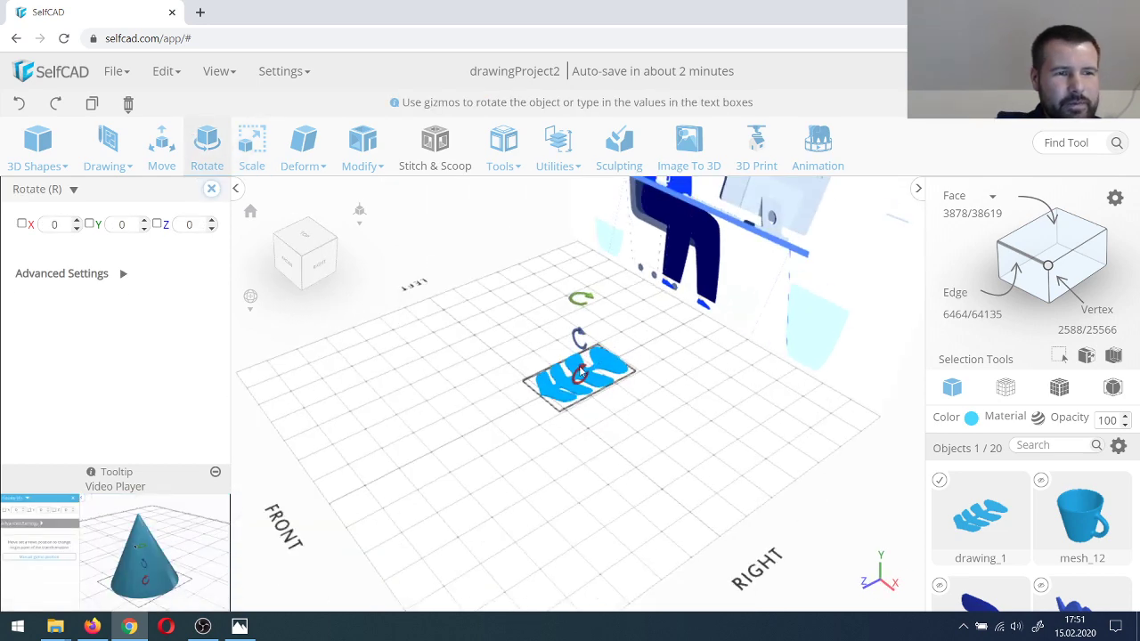
left_click_drag(579, 377, 474, 446)
key("m")
scroll(474, 446, "up", 3)
right_click_drag(470, 380, 512, 392)
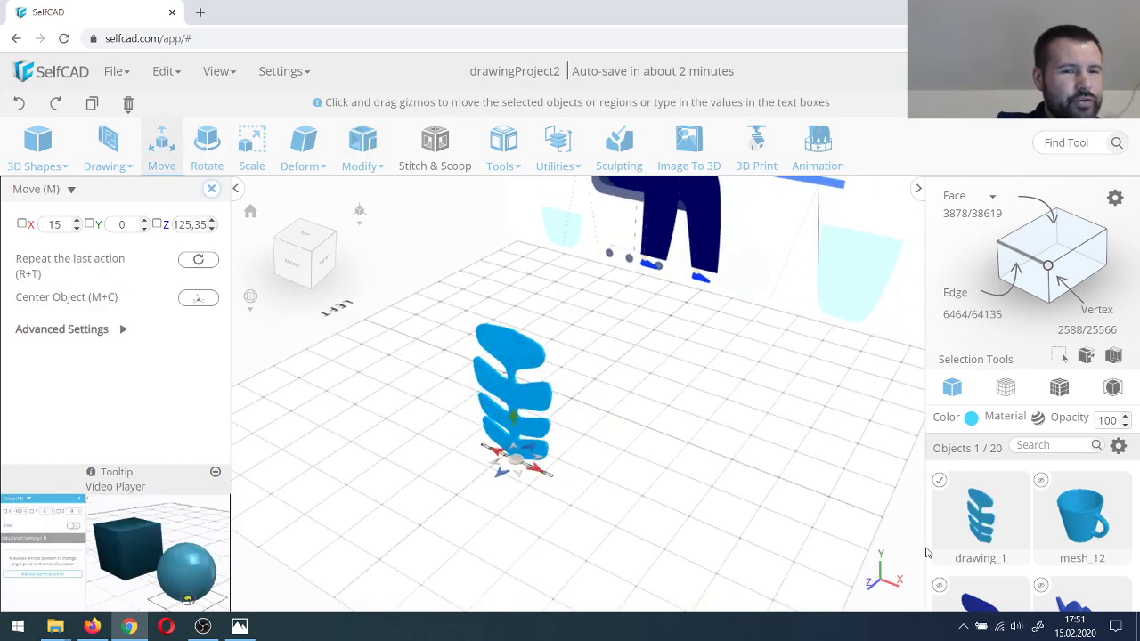
Step: Examine the leaf's mesh in face selection mode and switch back to object selection
left_click(1059, 386)
scroll(499, 365, "up", 5)
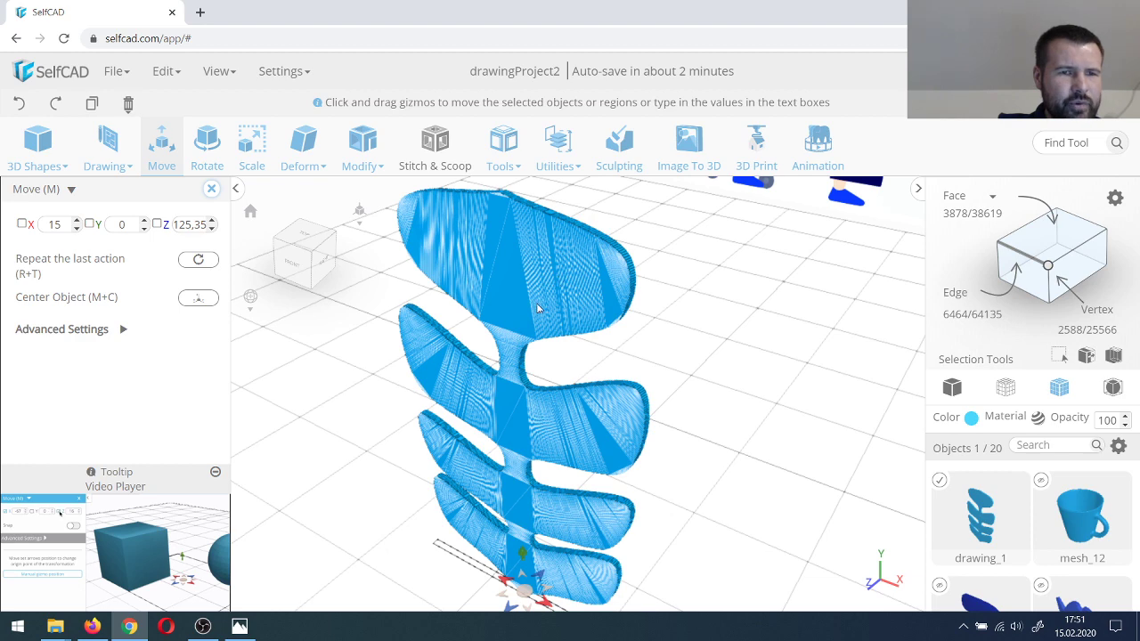
scroll(501, 298, "down", 5)
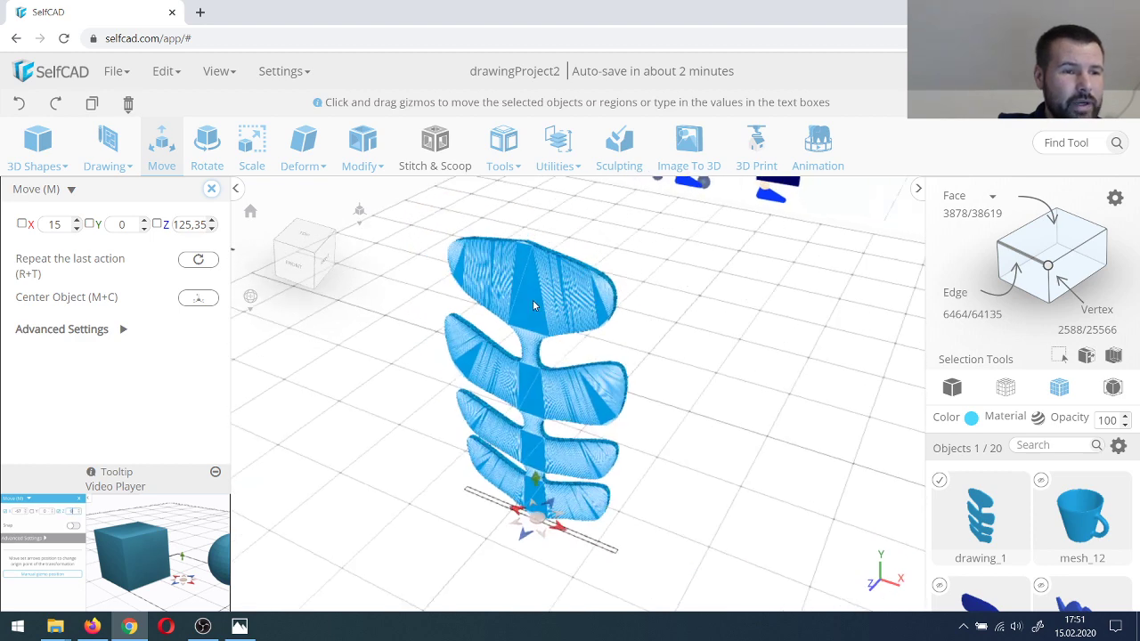
left_click(952, 386)
mouse_move(742, 414)
right_mouse_down()
mouse_move(711, 411)
mouse_move(731, 413)
right_mouse_up()
scroll(730, 412, "down", 2)
Step: Bend the upright leaf slightly from its base along its thickness direction
left_click(354, 152)
left_click(304, 152)
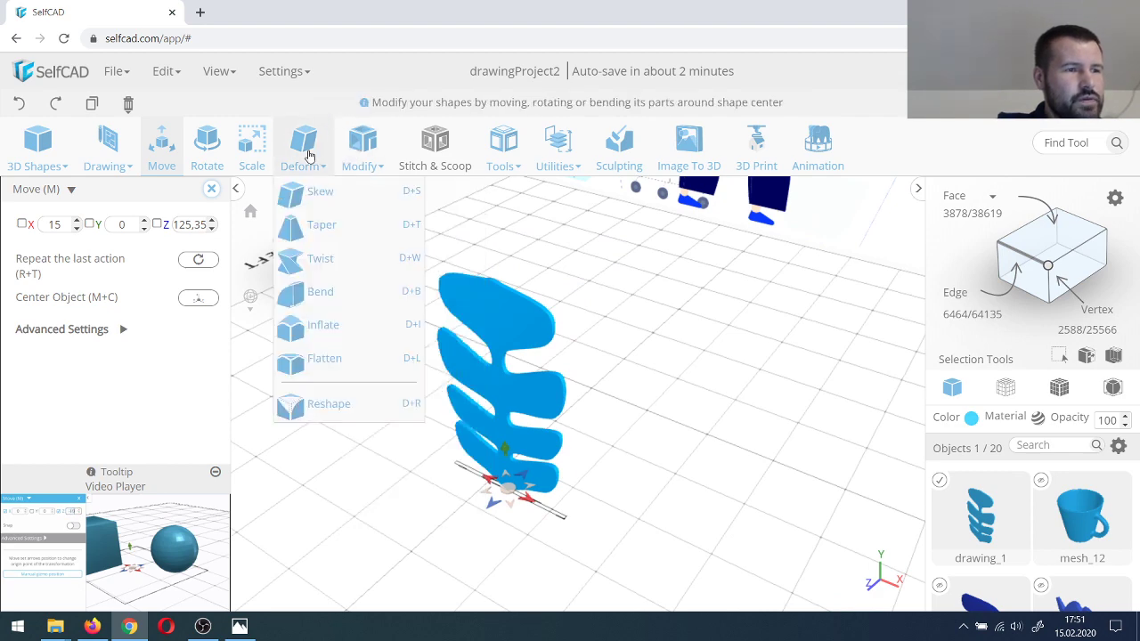
left_click(332, 287)
right_click_drag(686, 428, 518, 443)
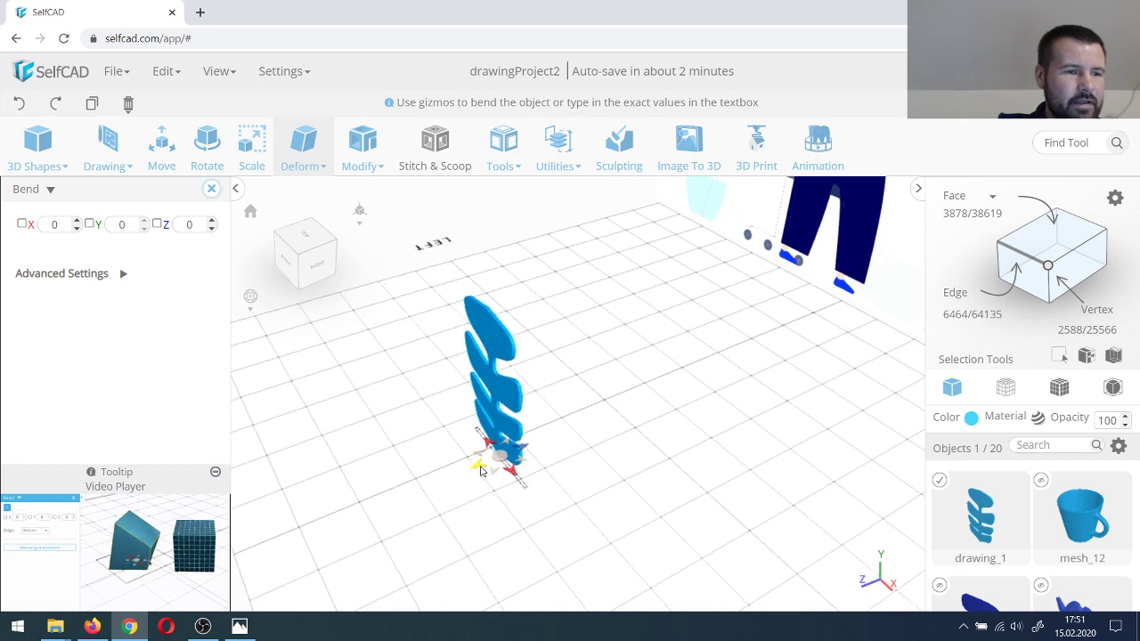
left_click_drag(484, 466, 447, 480)
right_click_drag(400, 454, 448, 430)
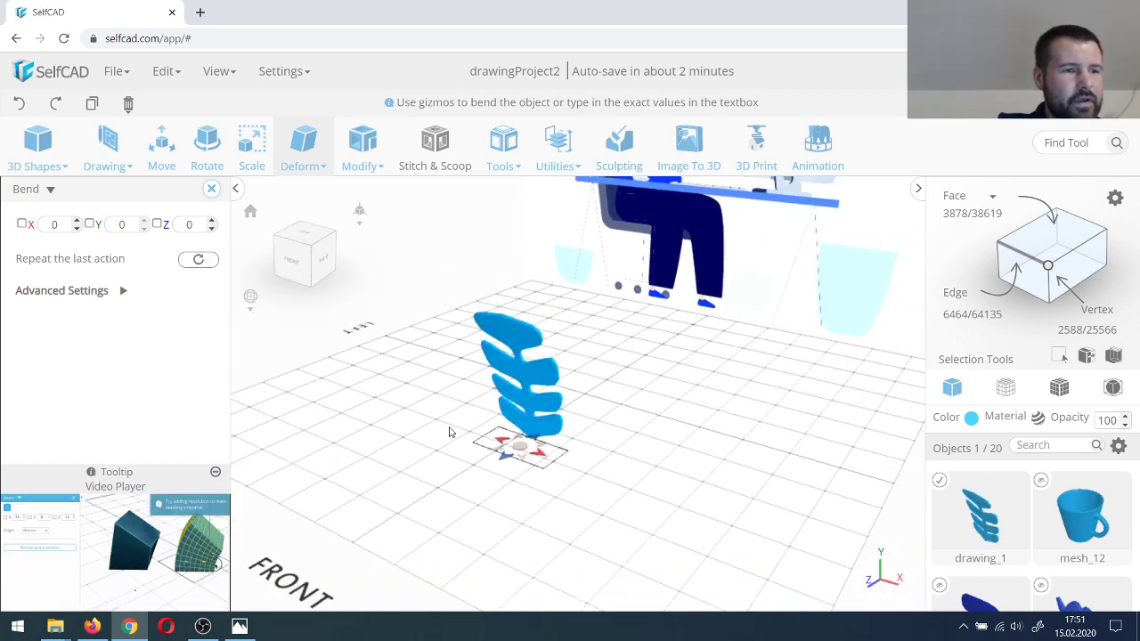
left_click(211, 189)
right_click_drag(477, 343, 505, 321)
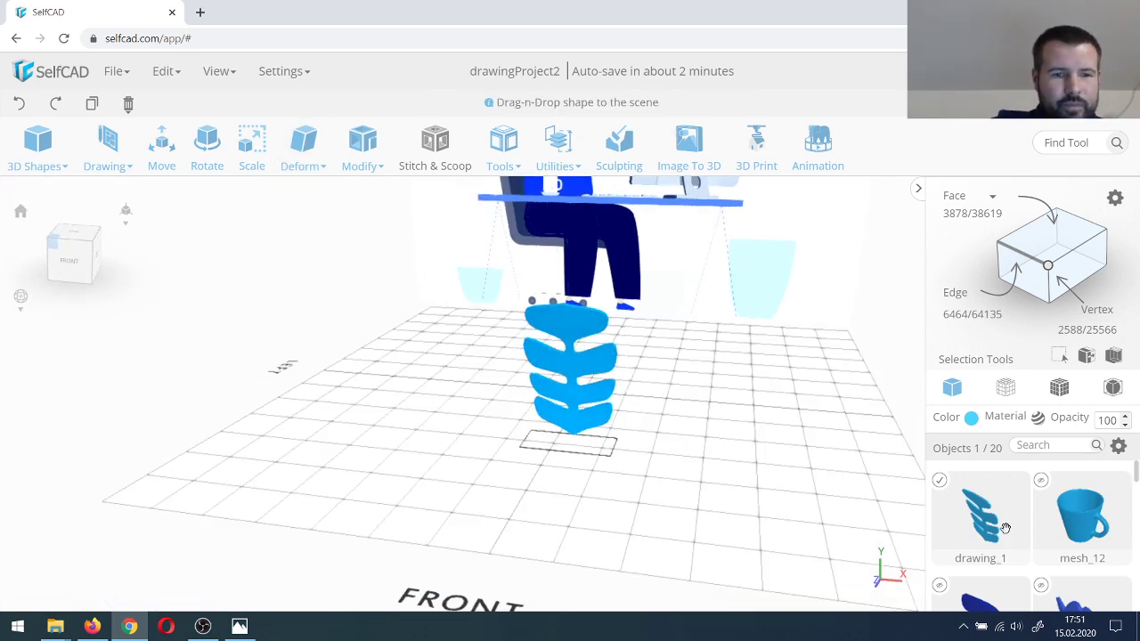
Step: Show all hidden objects and move the leaf beside the bowl, to X 78 and Z about -105
left_click(231, 82)
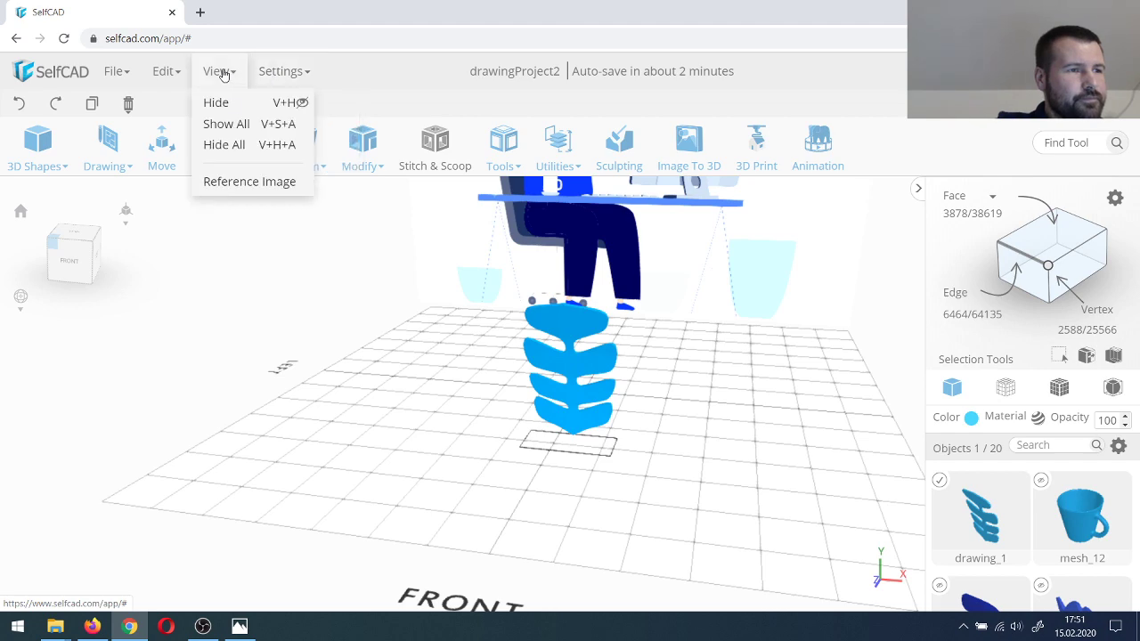
left_click(237, 123)
right_click_drag(463, 401, 293, 392)
left_click(161, 142)
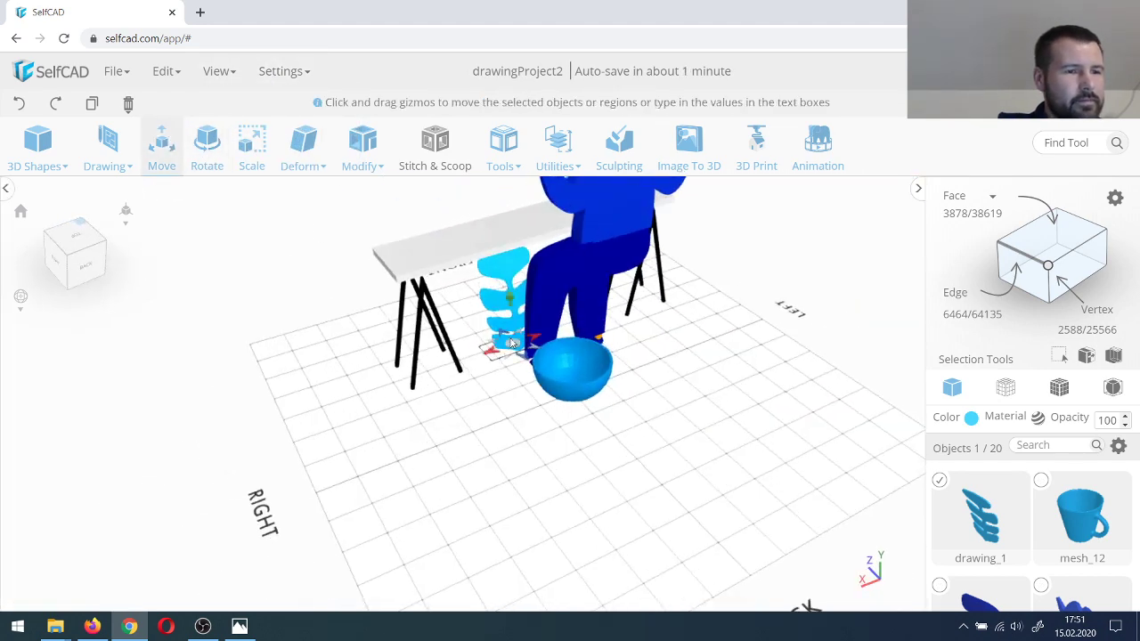
left_click_drag(515, 353, 561, 463)
Step: Try palette colors on the leaf and apply the dark teal green
left_click(971, 417)
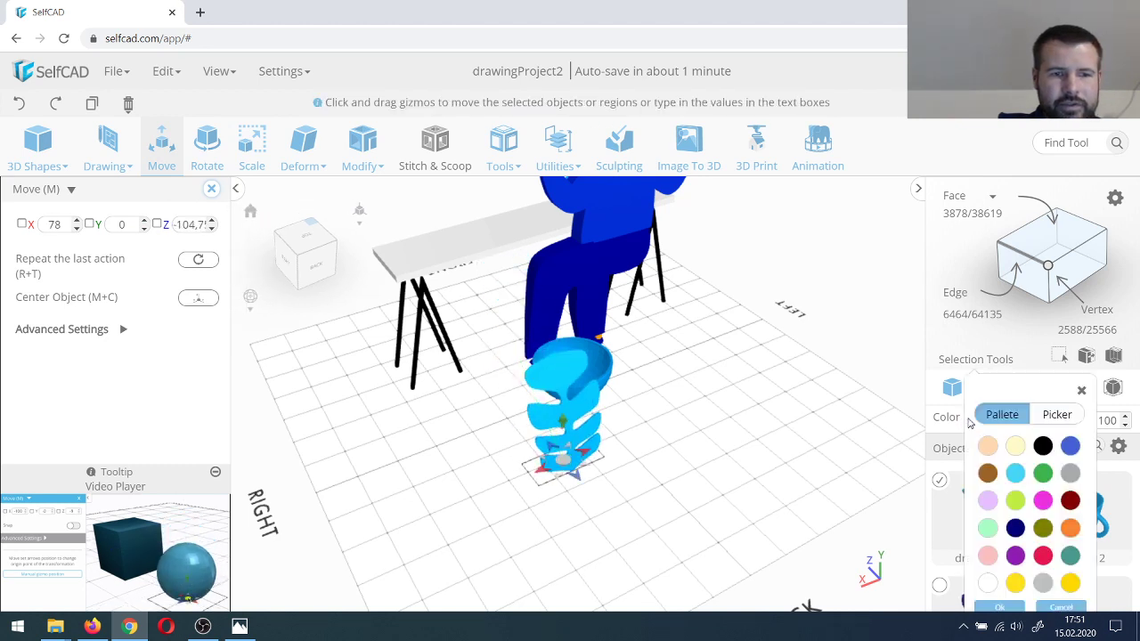
left_click(1043, 460)
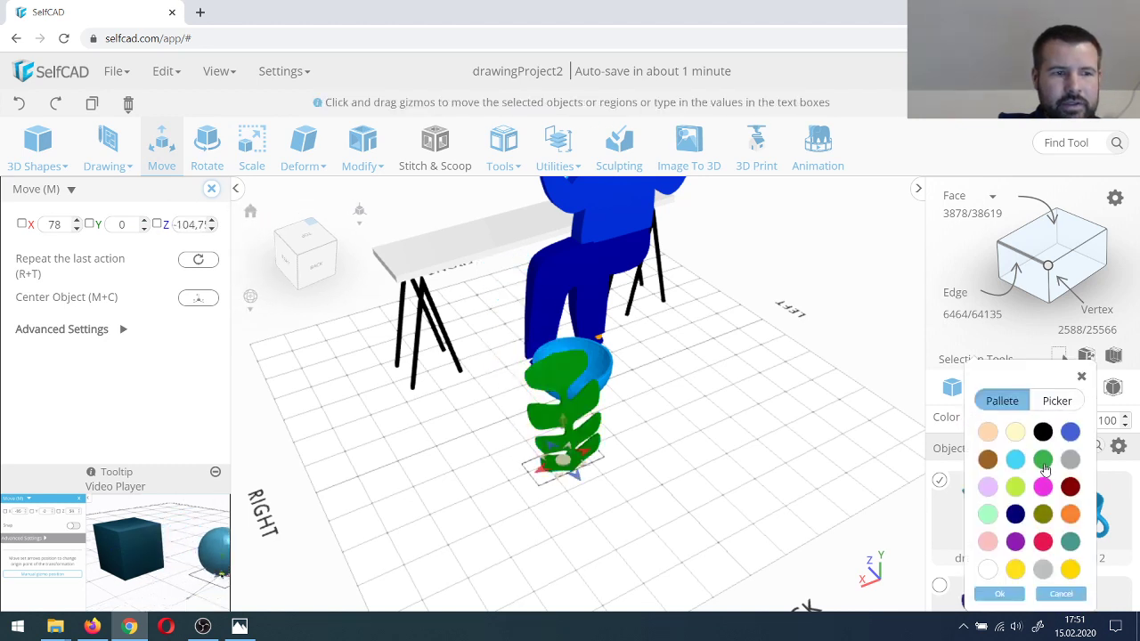
left_click(988, 513)
left_click(1043, 461)
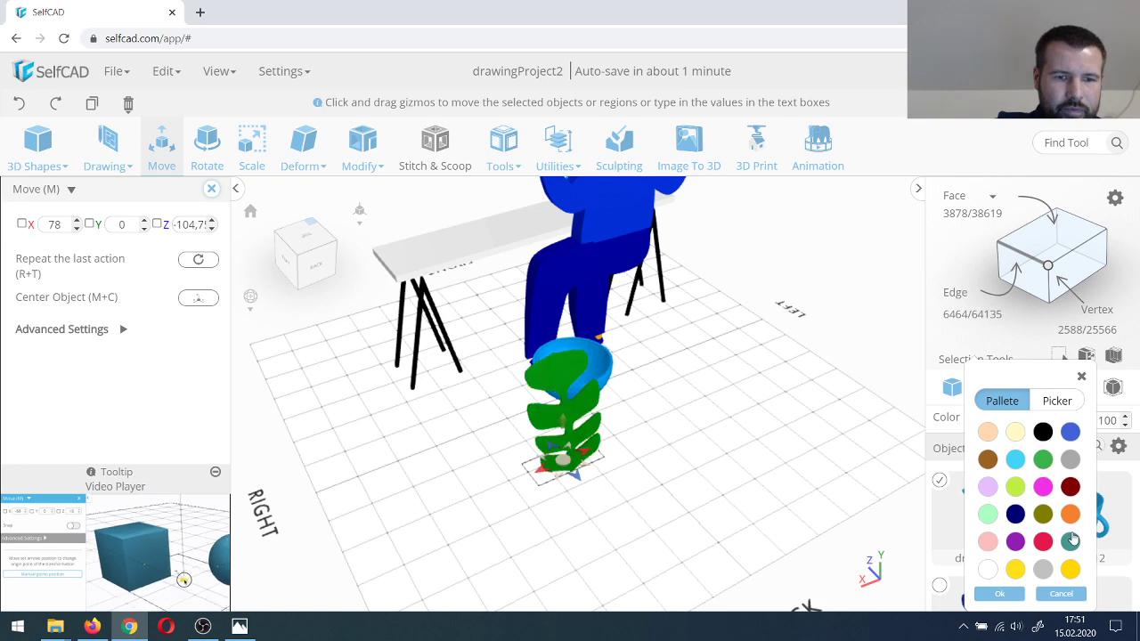
left_click(1071, 544)
left_click(992, 599)
Step: Nudge the leaf slightly farther from the bowl, to X 81 and Z about -110
right_click_drag(579, 512, 638, 441)
scroll(664, 381, "up", 4)
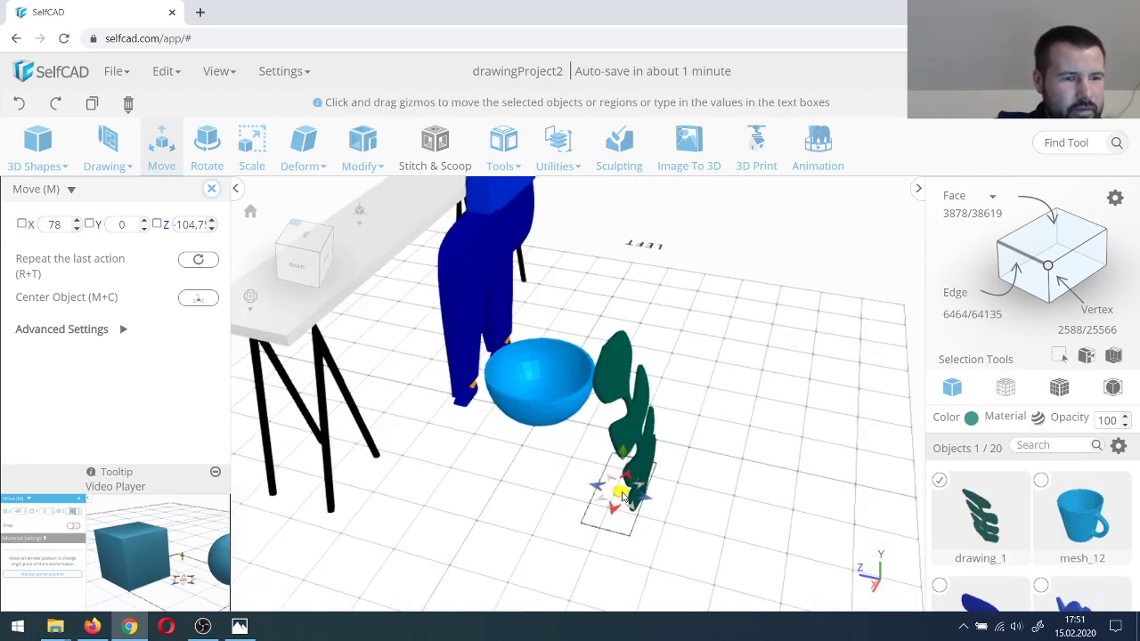
mouse_move(624, 494)
left_mouse_down()
mouse_move(546, 417)
mouse_move(582, 478)
mouse_move(632, 485)
left_mouse_up()
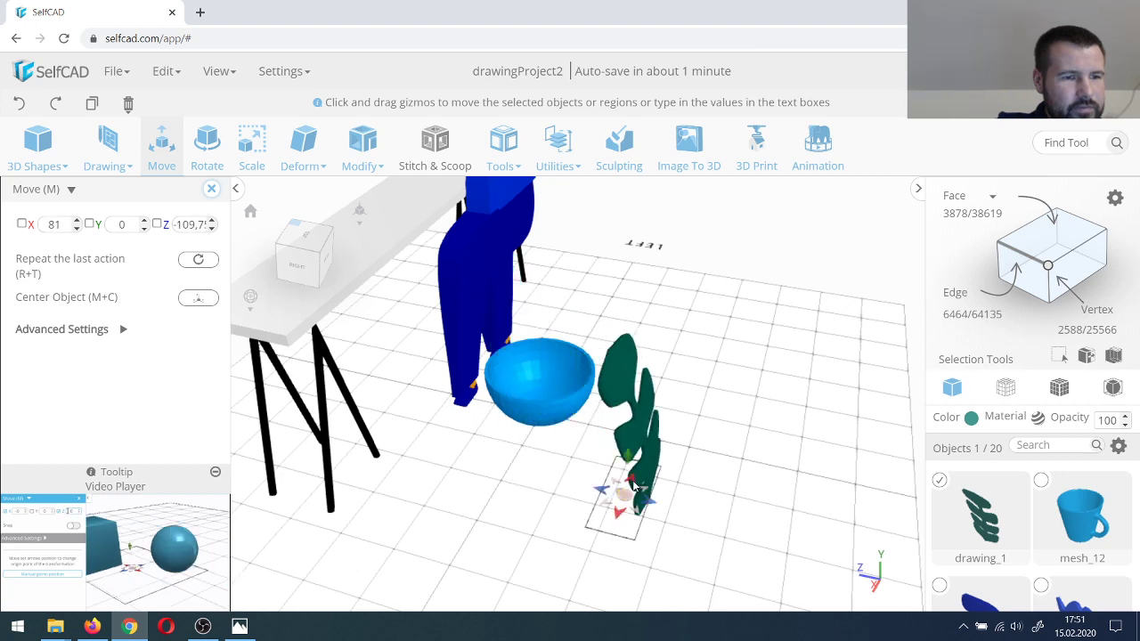
Step: Duplicate the leaf and rotate the copy about the vertical axis so it faces a different direction
key("ctrl+c")
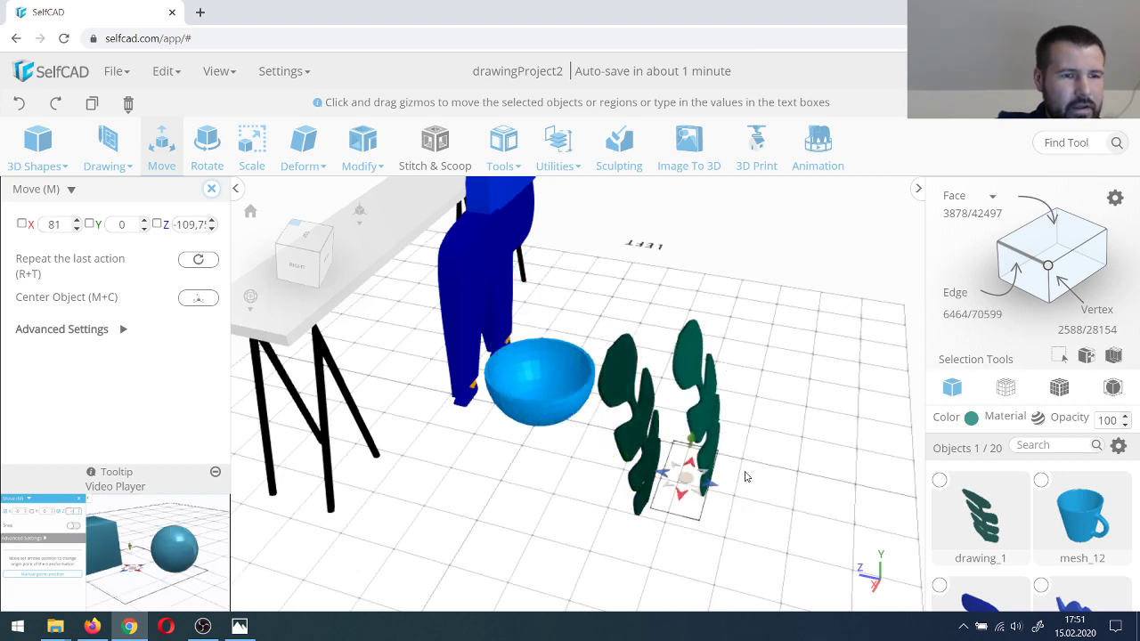
right_click_drag(745, 476, 690, 459)
left_click(210, 150)
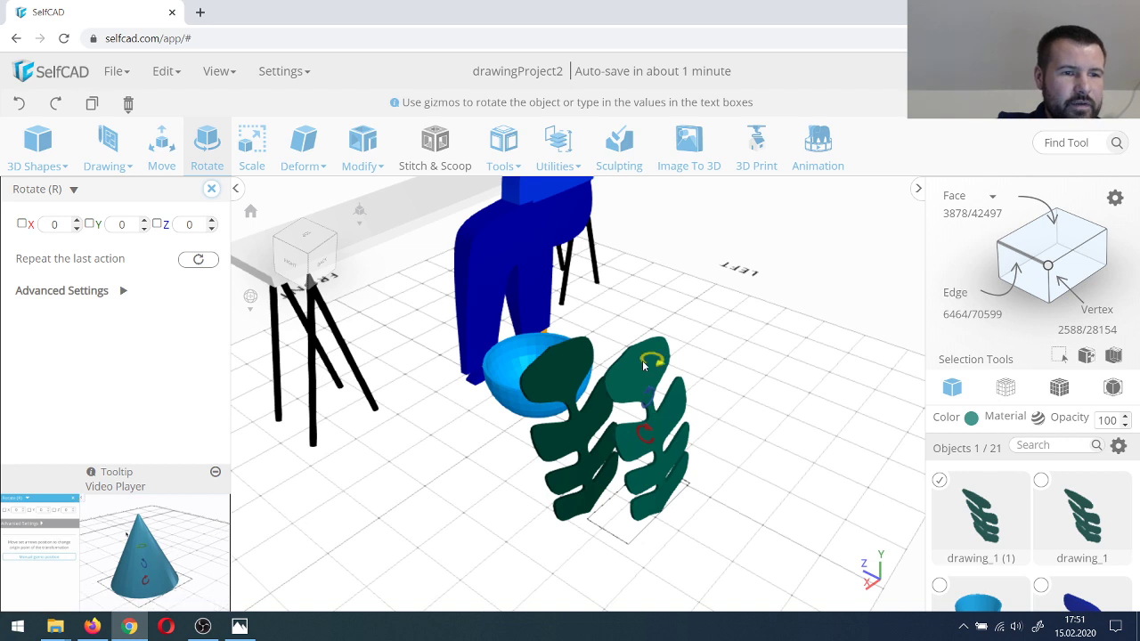
left_click_drag(654, 364, 628, 472)
Step: Duplicate the rotated leaf and turn this third leaf about the vertical axis to spread the plant
key("ctrl+c")
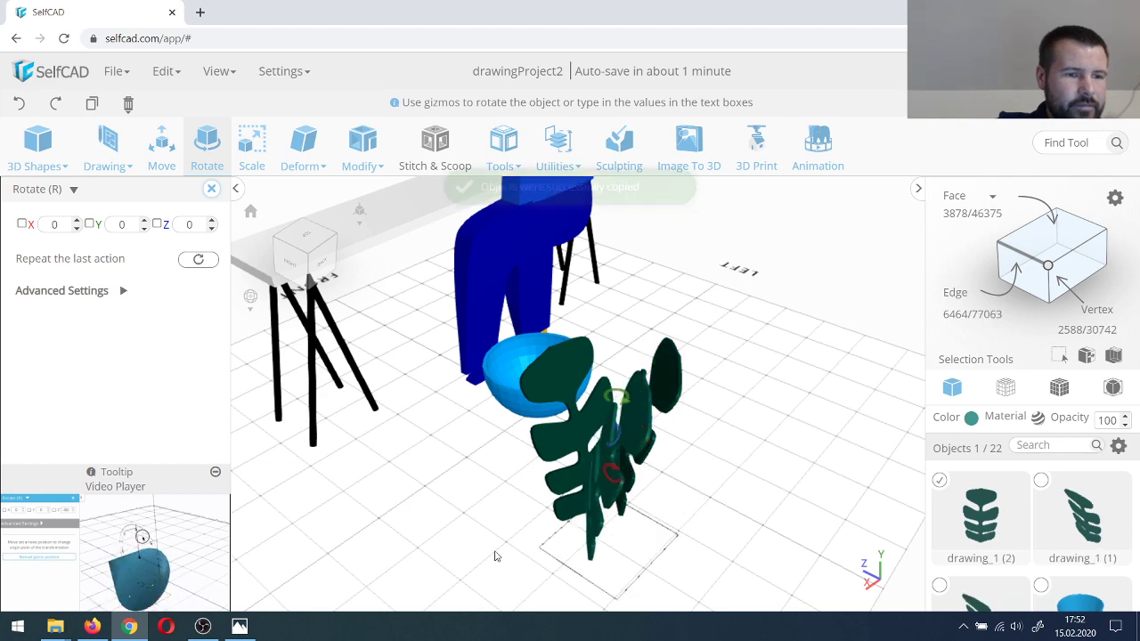
left_click_drag(496, 555, 682, 407)
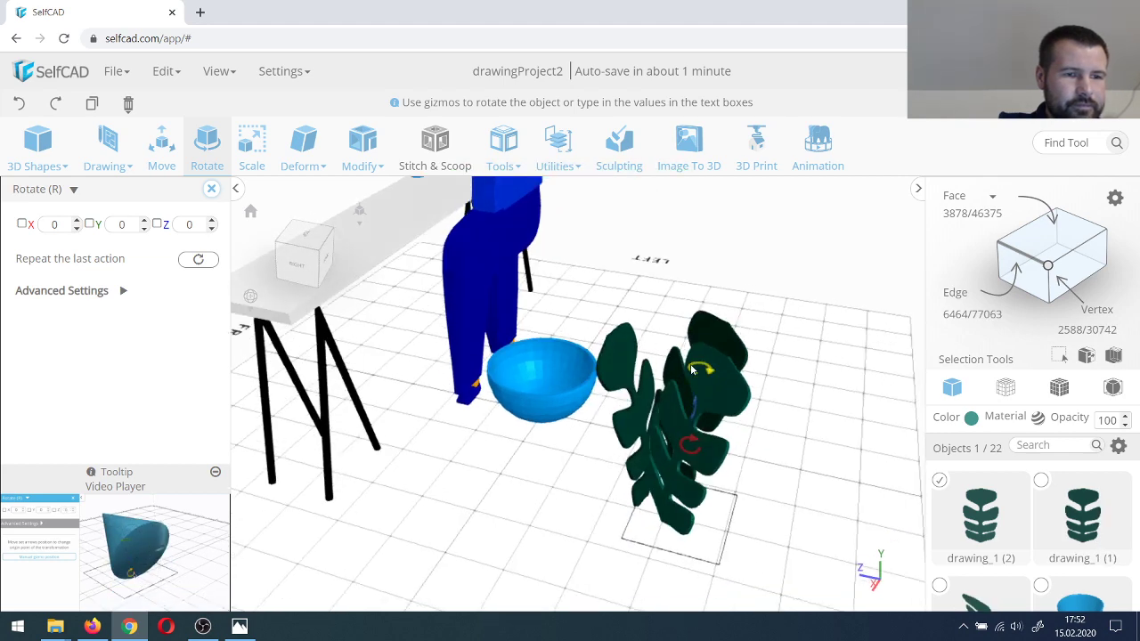
left_click_drag(693, 368, 703, 351)
left_click_drag(495, 504, 666, 514)
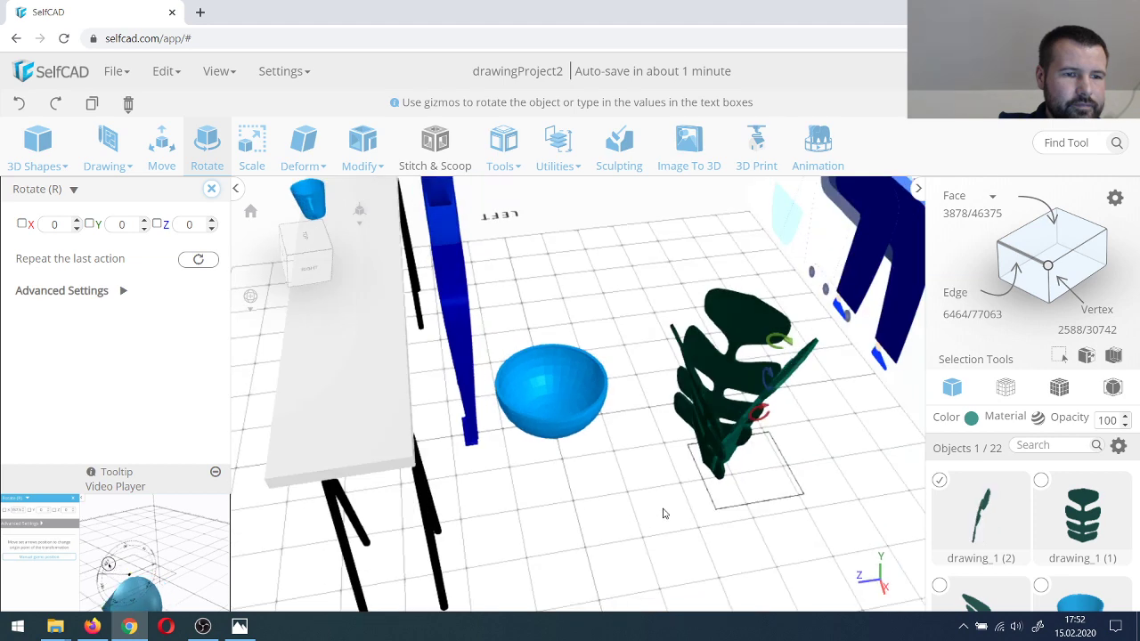
Step: Select all three leaves, move them over the bowl and raise them to a height of 19
left_click(696, 420)
left_click(733, 374)
left_click_drag(646, 462, 558, 402)
key("m")
left_click_drag(550, 363, 550, 351)
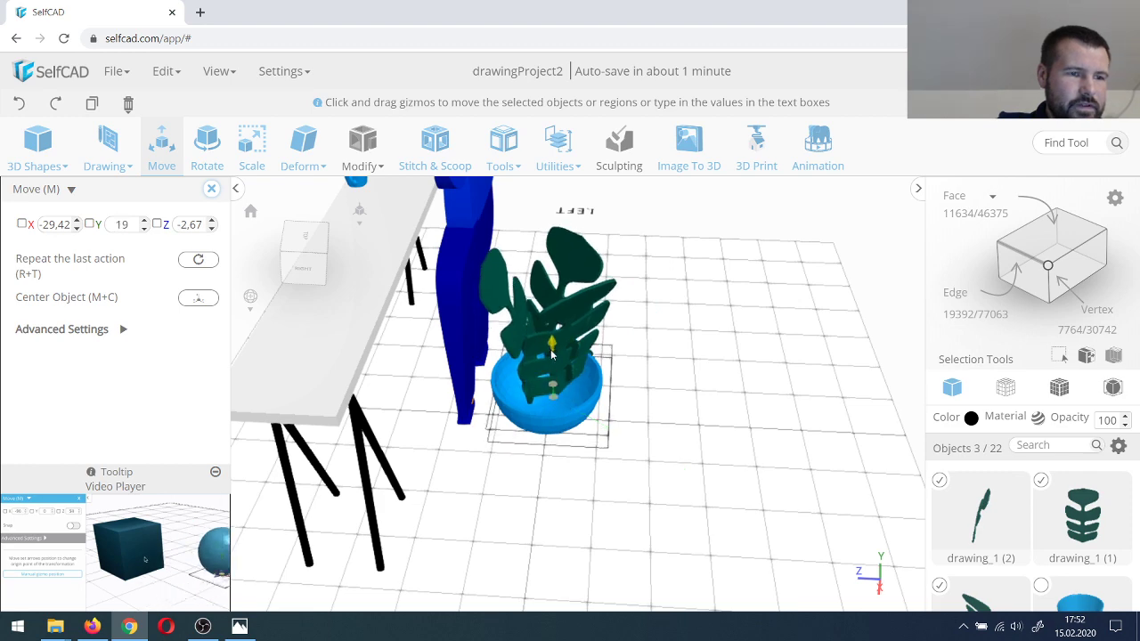
Step: Reselect the three leaves and shift them to sit inside the bowl at a height of 18
left_click_drag(570, 485, 474, 445)
left_click(567, 459)
left_click_drag(566, 459, 586, 478)
left_click(573, 392)
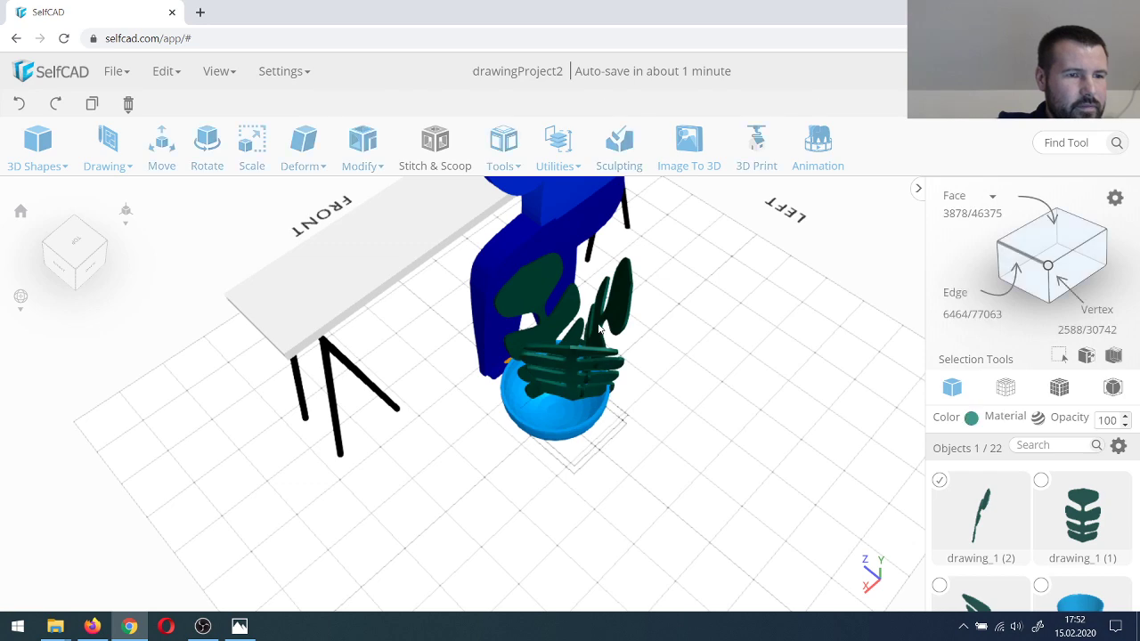
left_click(163, 147)
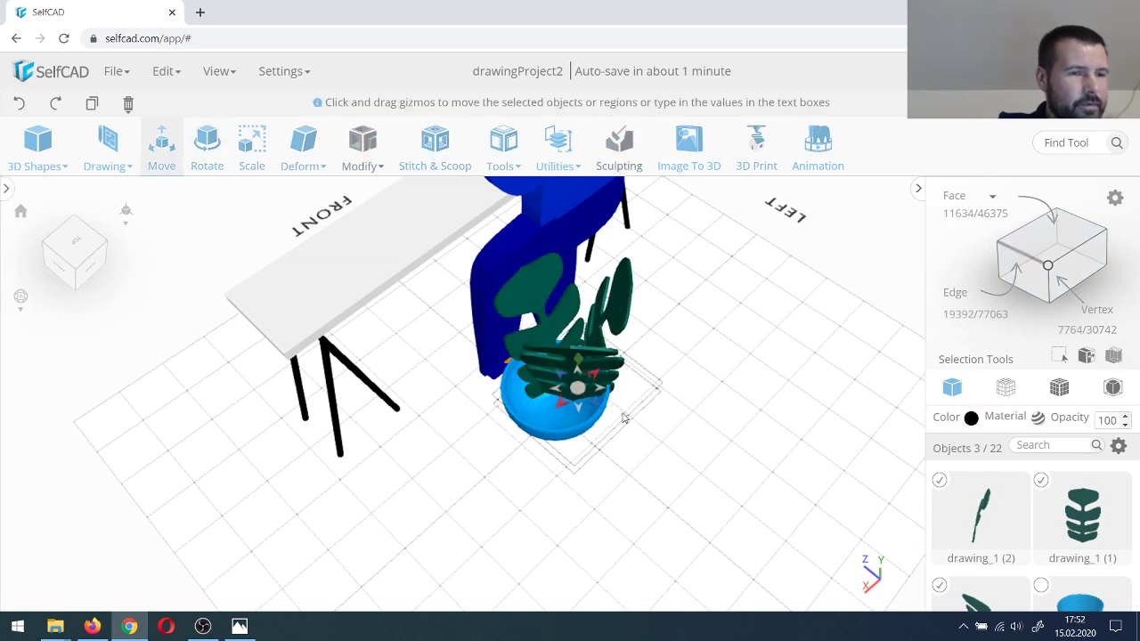
left_click_drag(575, 386, 556, 410)
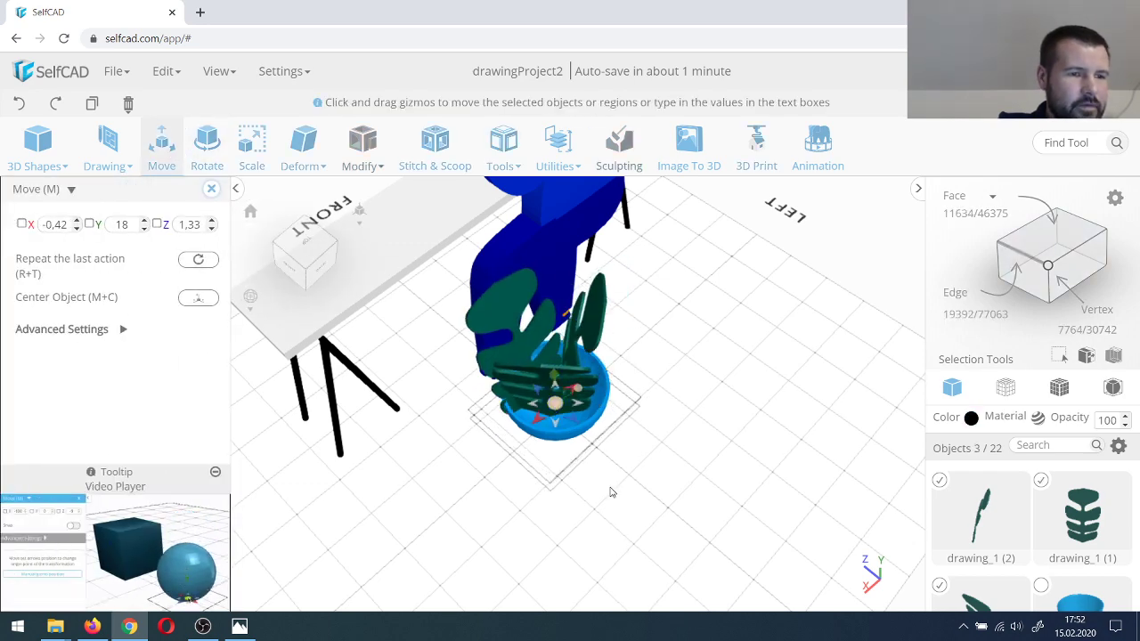
left_click_drag(611, 493, 503, 457)
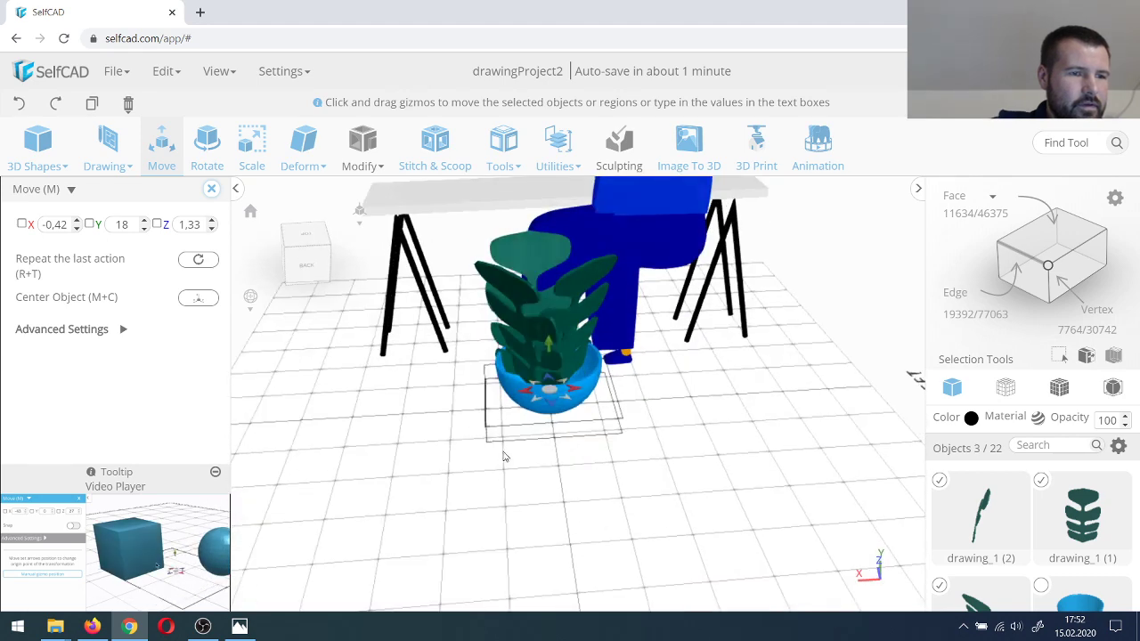
Step: Select the third leaf on its own and nudge it slightly outward from the other leaves
left_click(504, 457)
left_click(507, 339)
left_click_drag(435, 390, 421, 389)
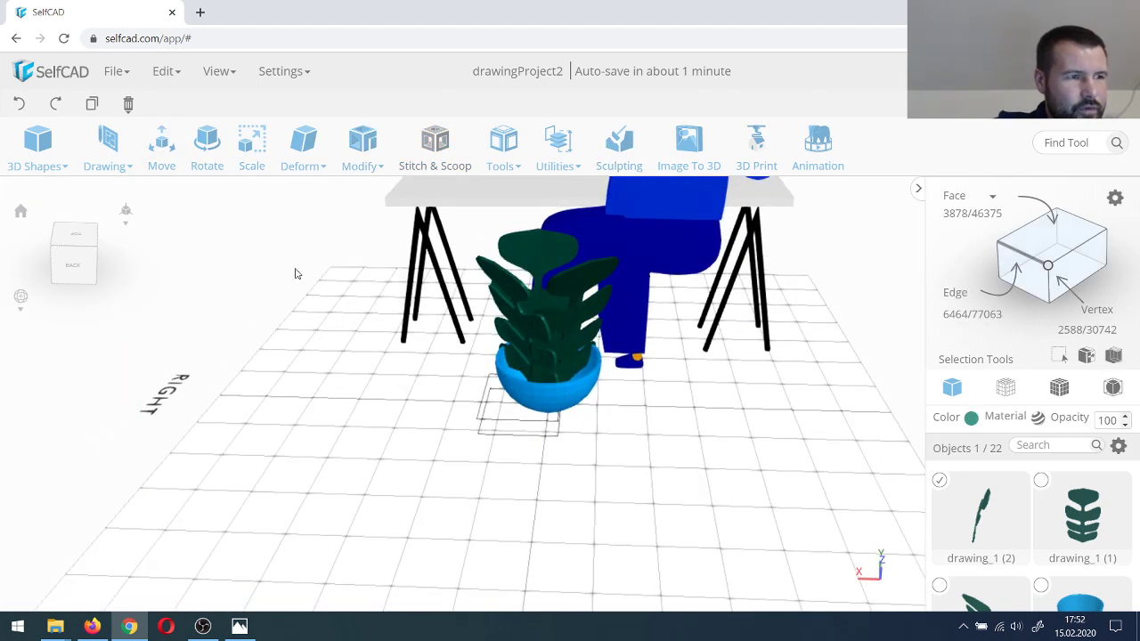
left_click(162, 147)
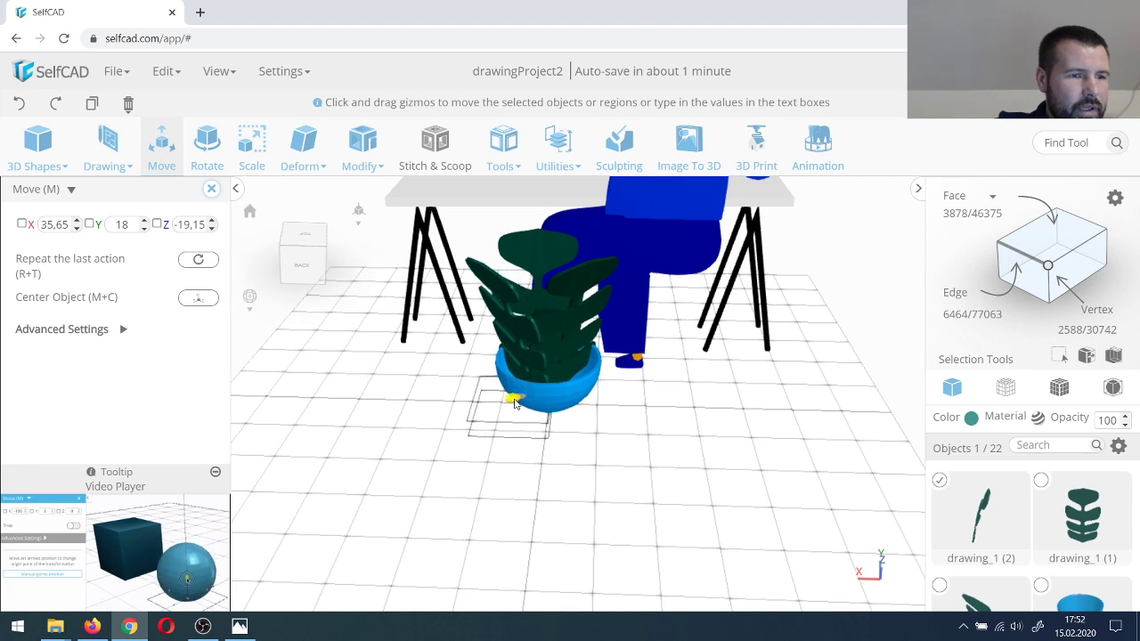
left_click_drag(515, 404, 518, 403)
left_click(662, 406)
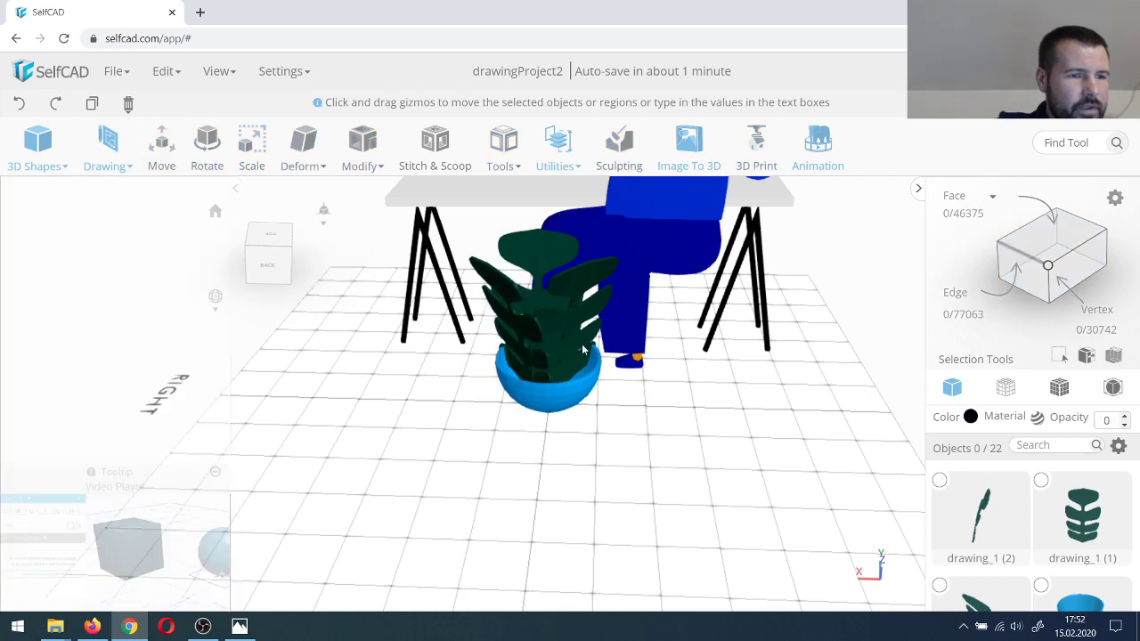
Step: Move the second leaf within the bowl to X -25.82 and Z -8.55
left_click(584, 349)
left_click_drag(580, 422, 601, 437)
left_click(164, 149)
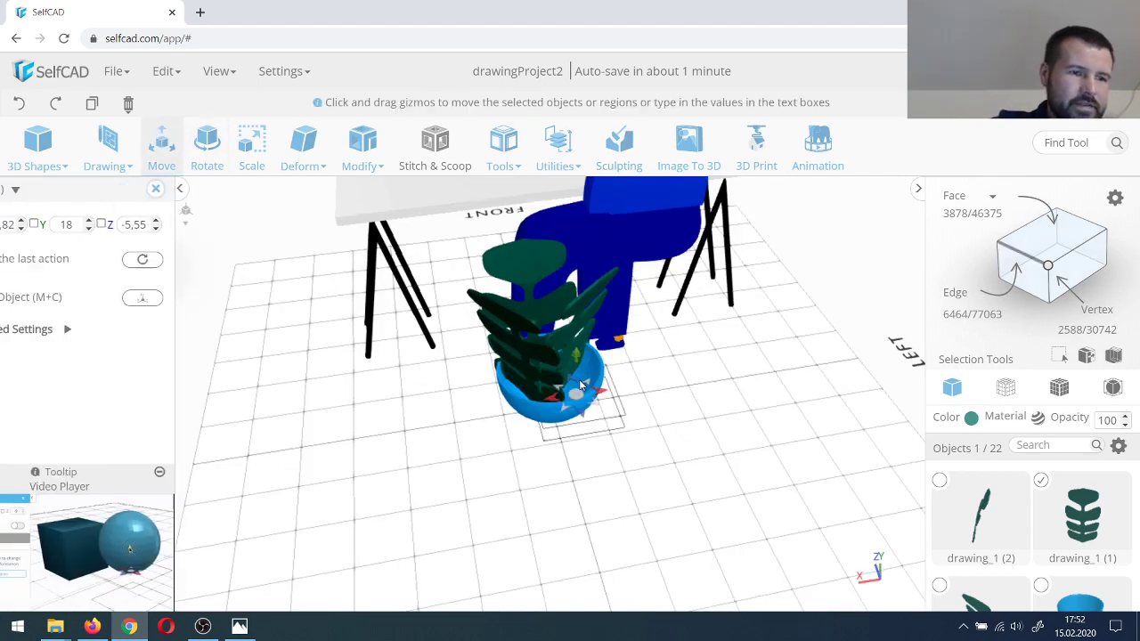
left_click_drag(580, 387, 577, 403)
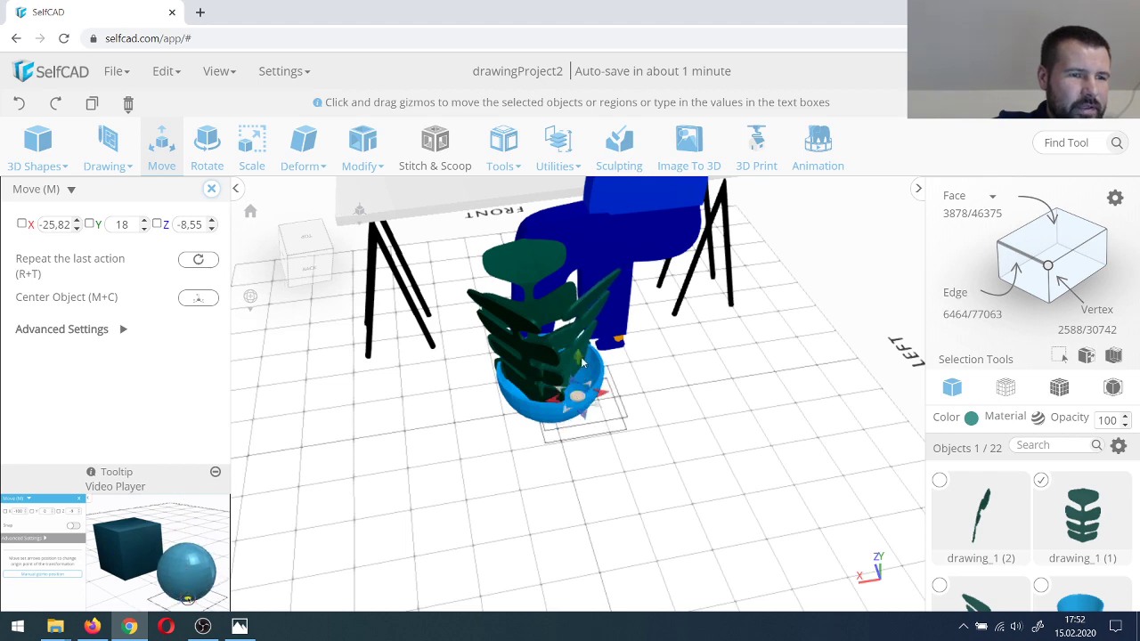
Step: Select the three leaves together with the bowl and move the whole plant behind the desk to about X 176 and Z 291
left_click(533, 373)
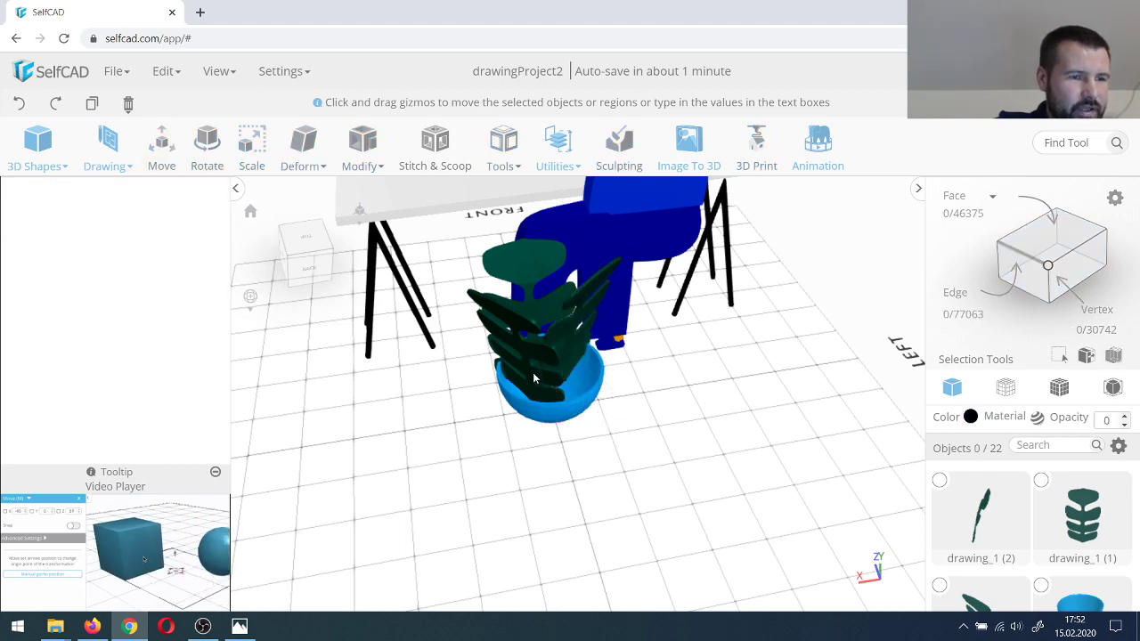
left_click(538, 311, "ctrl")
left_click(586, 360, "ctrl")
left_click_drag(575, 378, 574, 385)
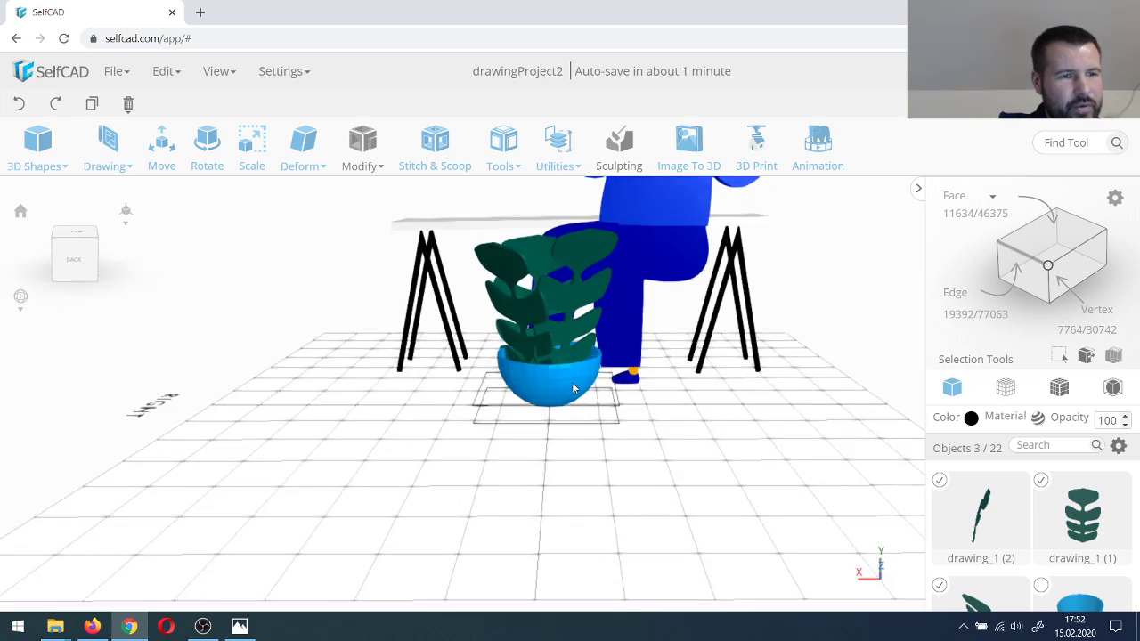
left_click(574, 385)
left_click_drag(497, 422, 461, 427)
left_click(161, 151)
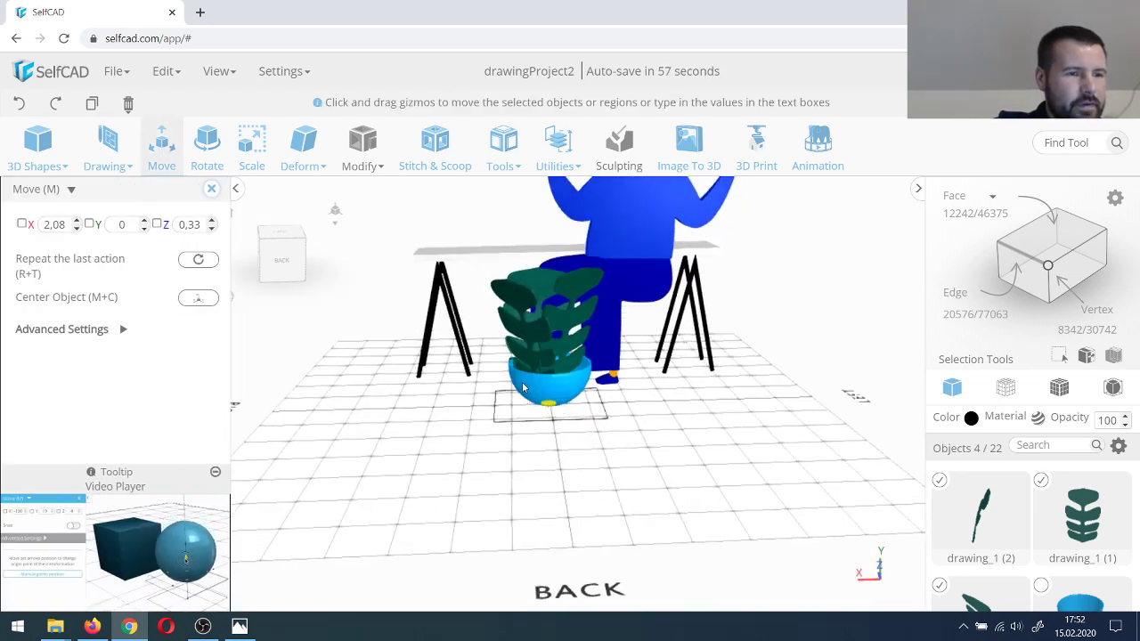
left_click_drag(561, 408, 539, 384)
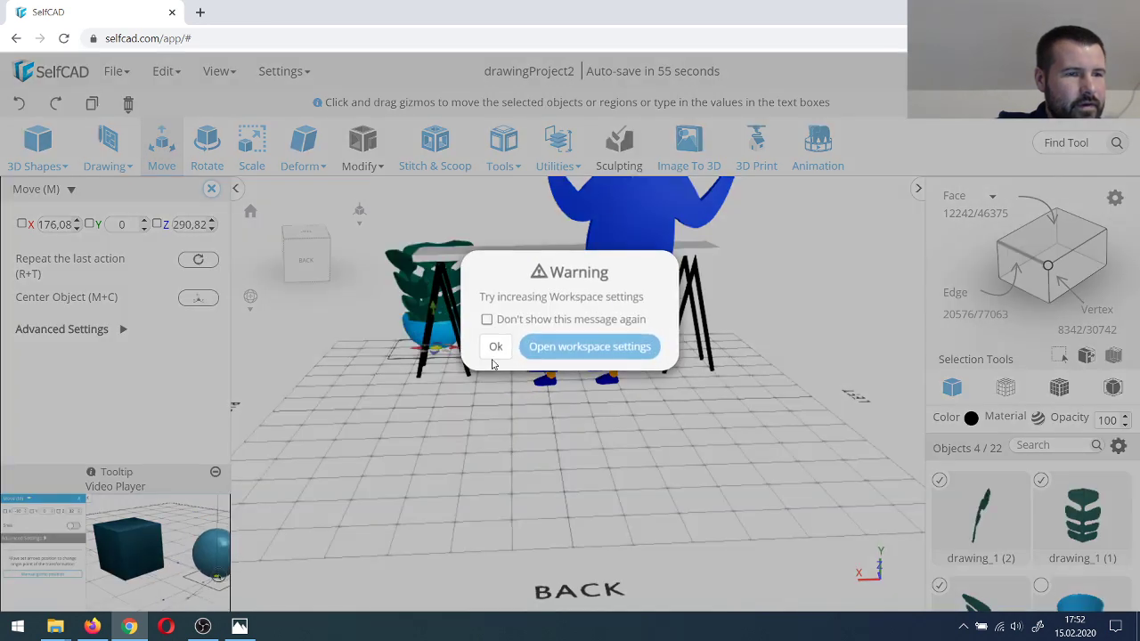
left_click(511, 339)
left_click(522, 446)
Step: Examine the man, desk and plant scene and compare it with the reference image endResult.png in the photo viewer
scroll(505, 427, "down", 3)
mouse_move(502, 426)
left_mouse_down()
mouse_move(504, 398)
mouse_move(492, 407)
left_mouse_up()
scroll(498, 412, "down", 2)
scroll(532, 314, "up", 2)
left_click_drag(532, 314, 508, 342)
scroll(509, 338, "up", 2)
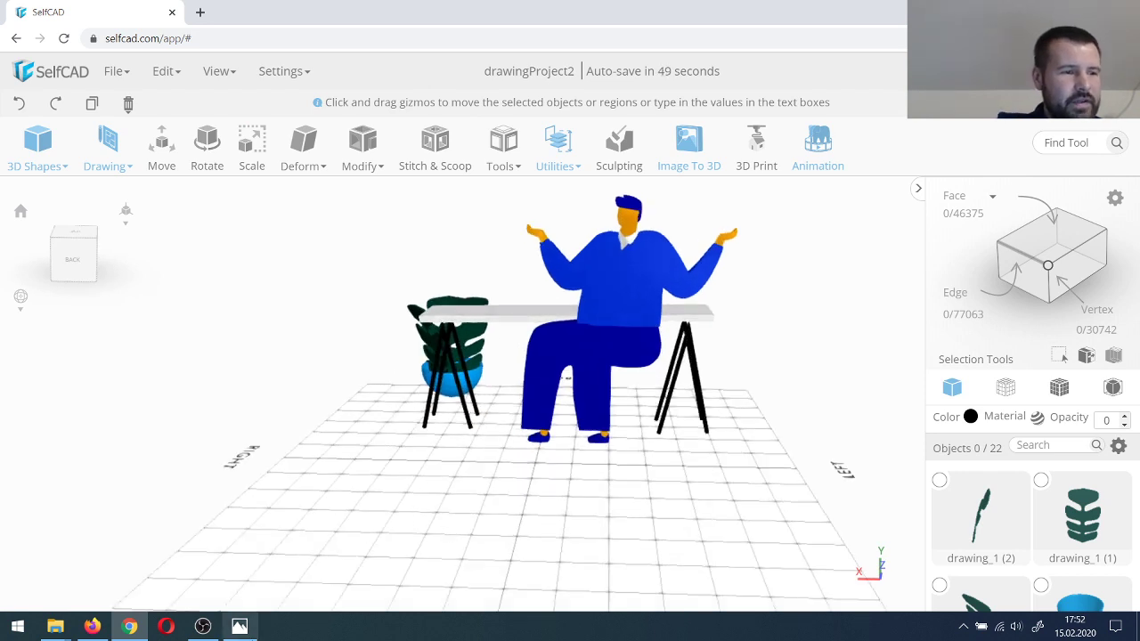
left_click(240, 626)
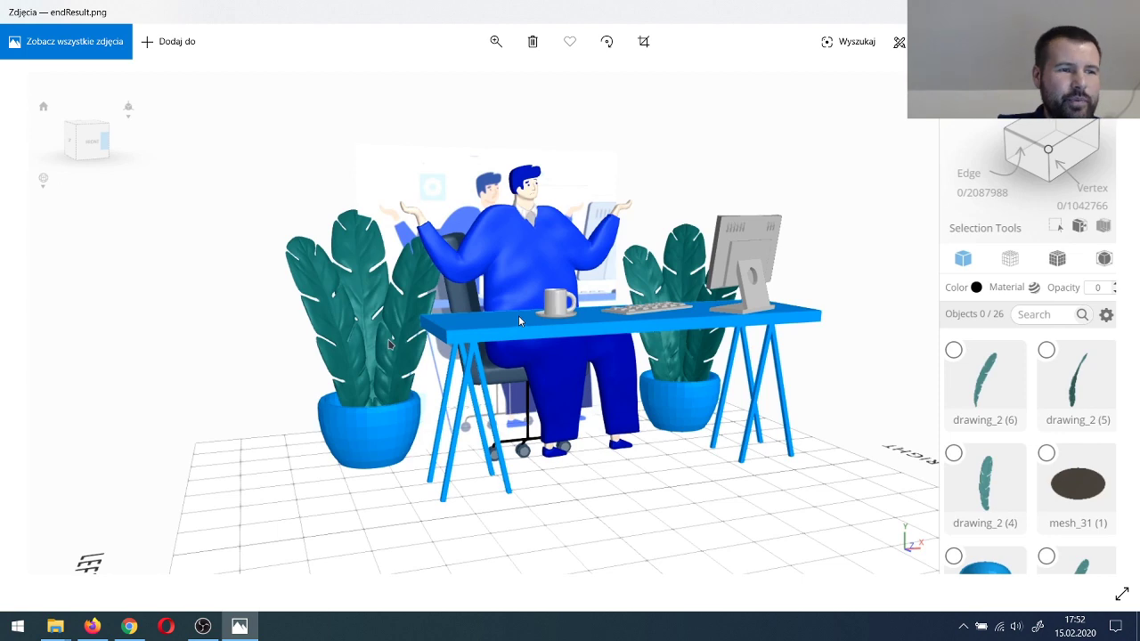
left_click(140, 633)
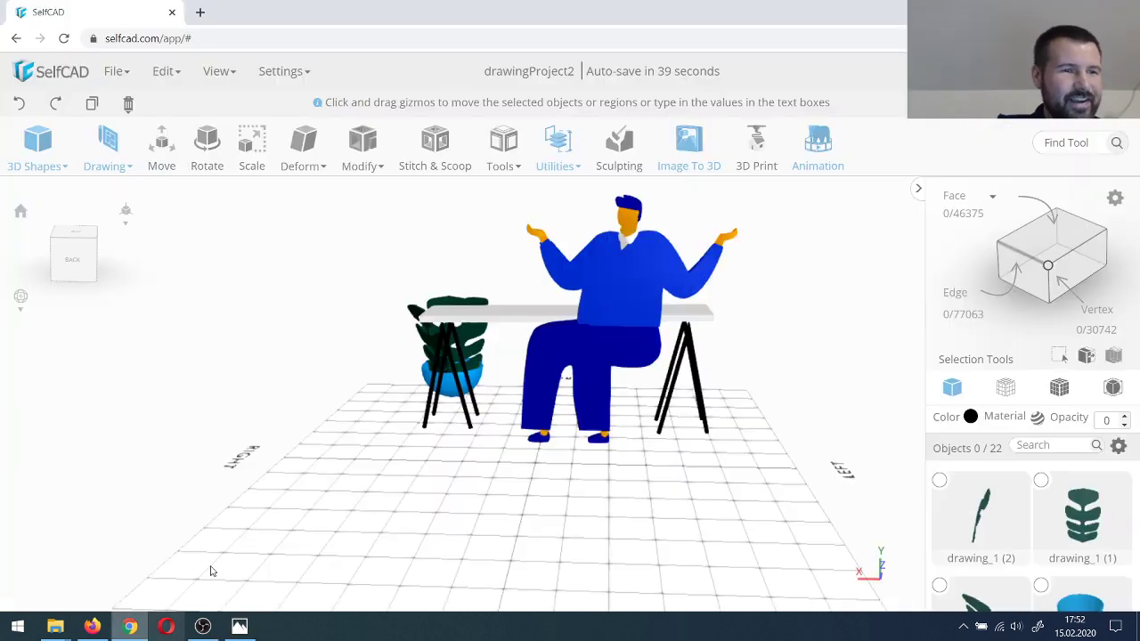
right_click_drag(400, 419, 461, 392)
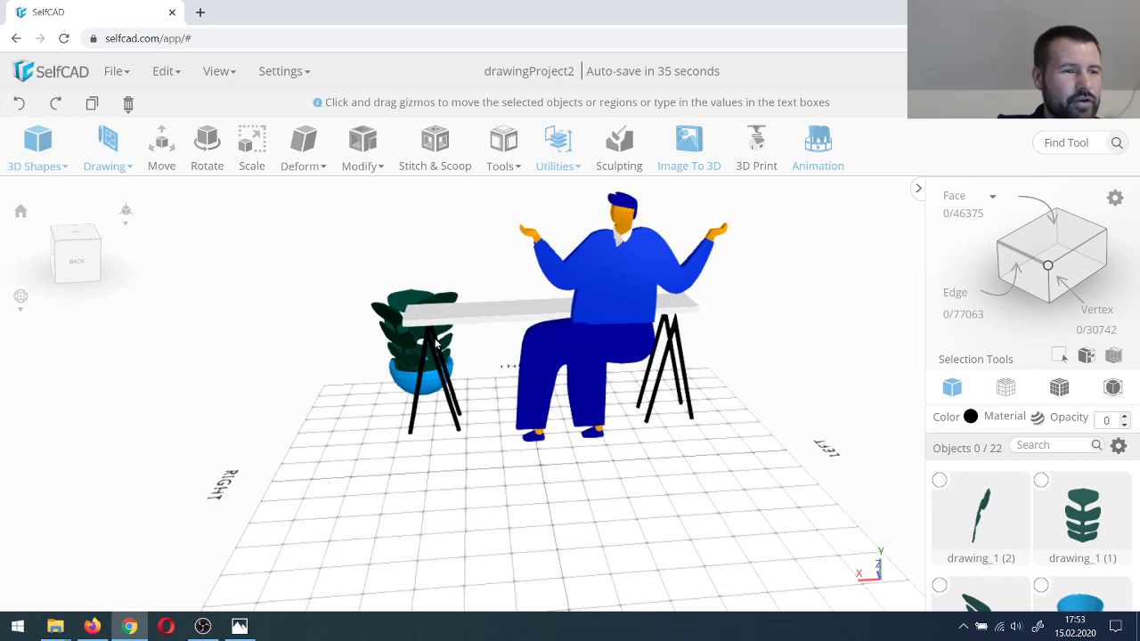
left_click(240, 628)
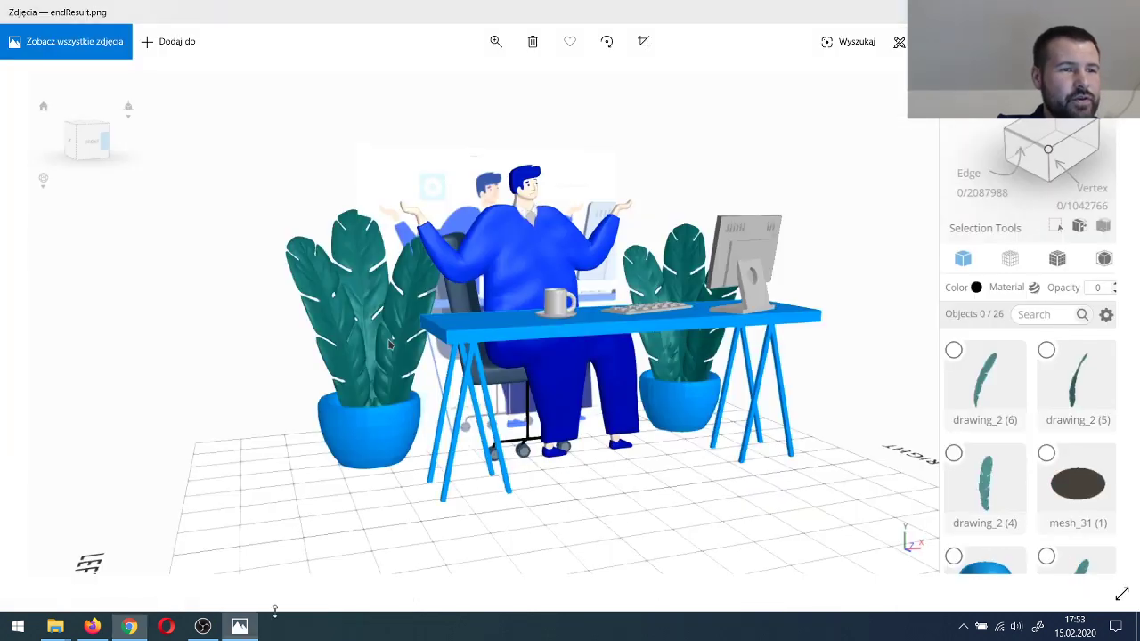